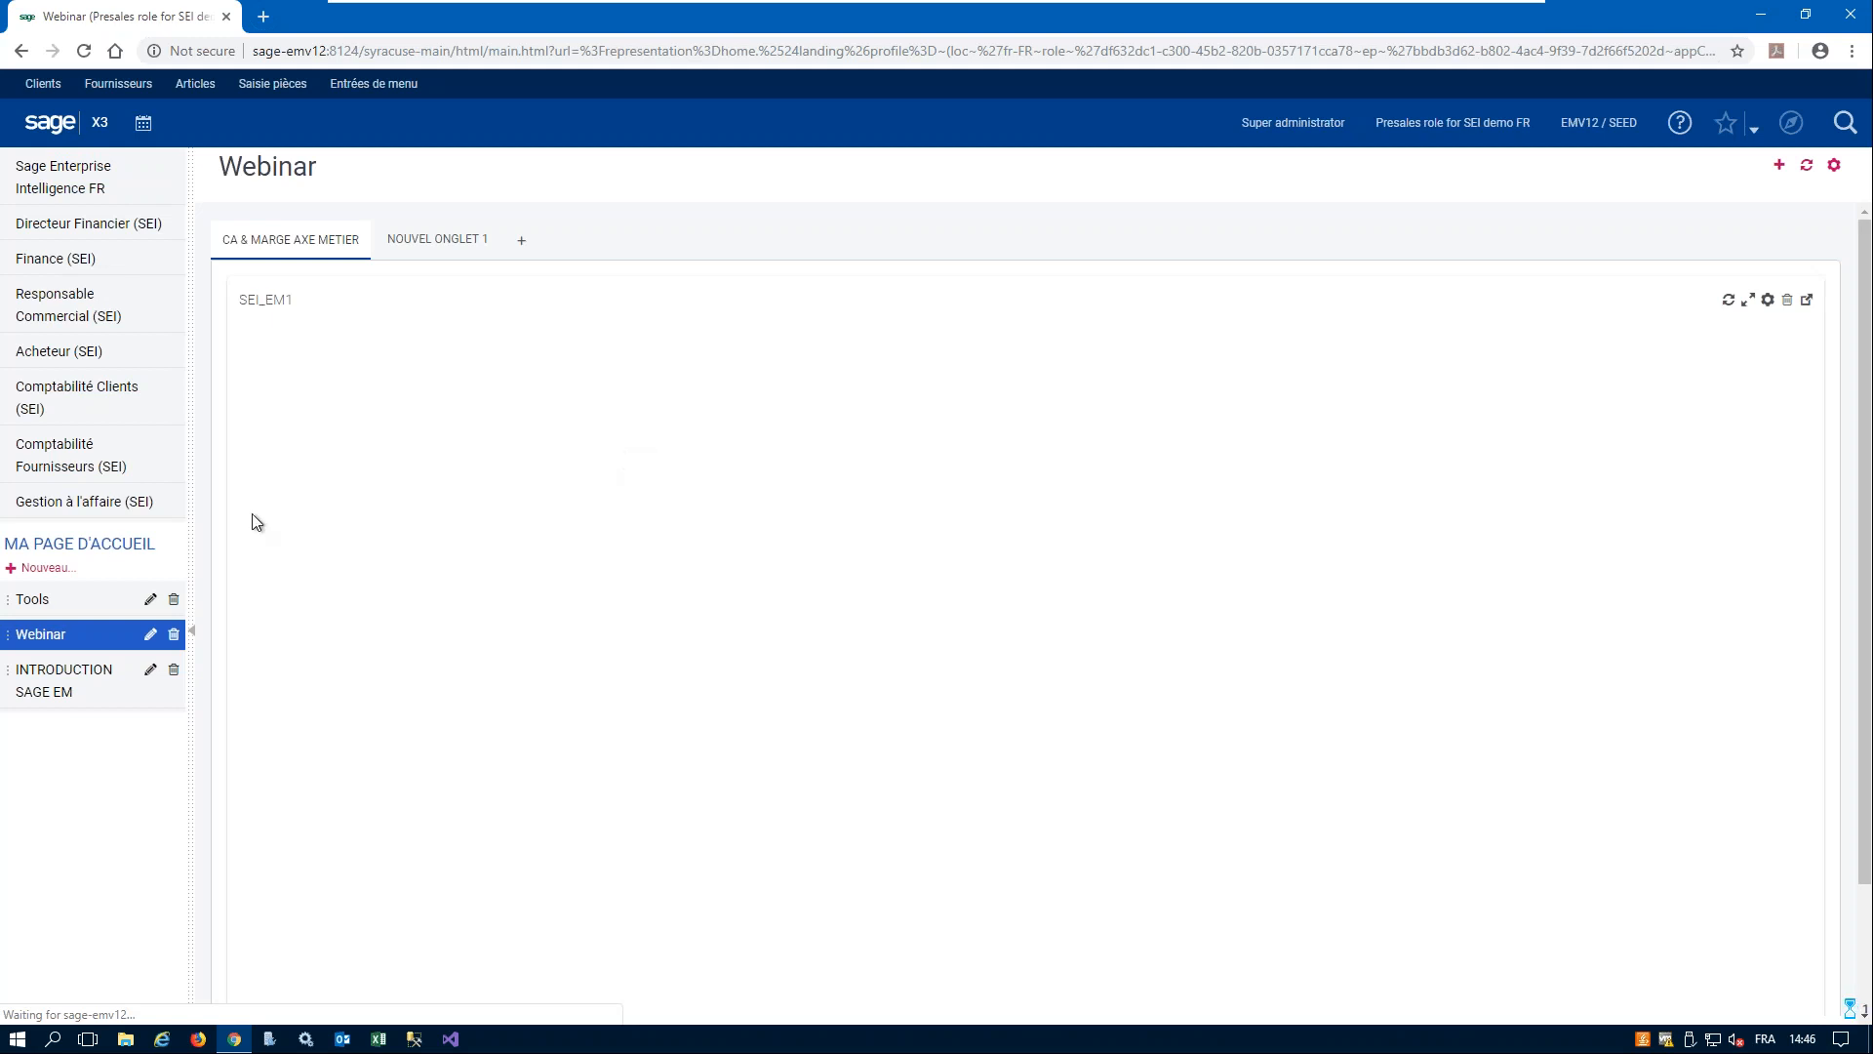
- View the Tools landing page and open the Directeur Financier dashboard under Sage Enterprise Intelligence FR
{"action": "left_click", "coordinate": [31, 601]}
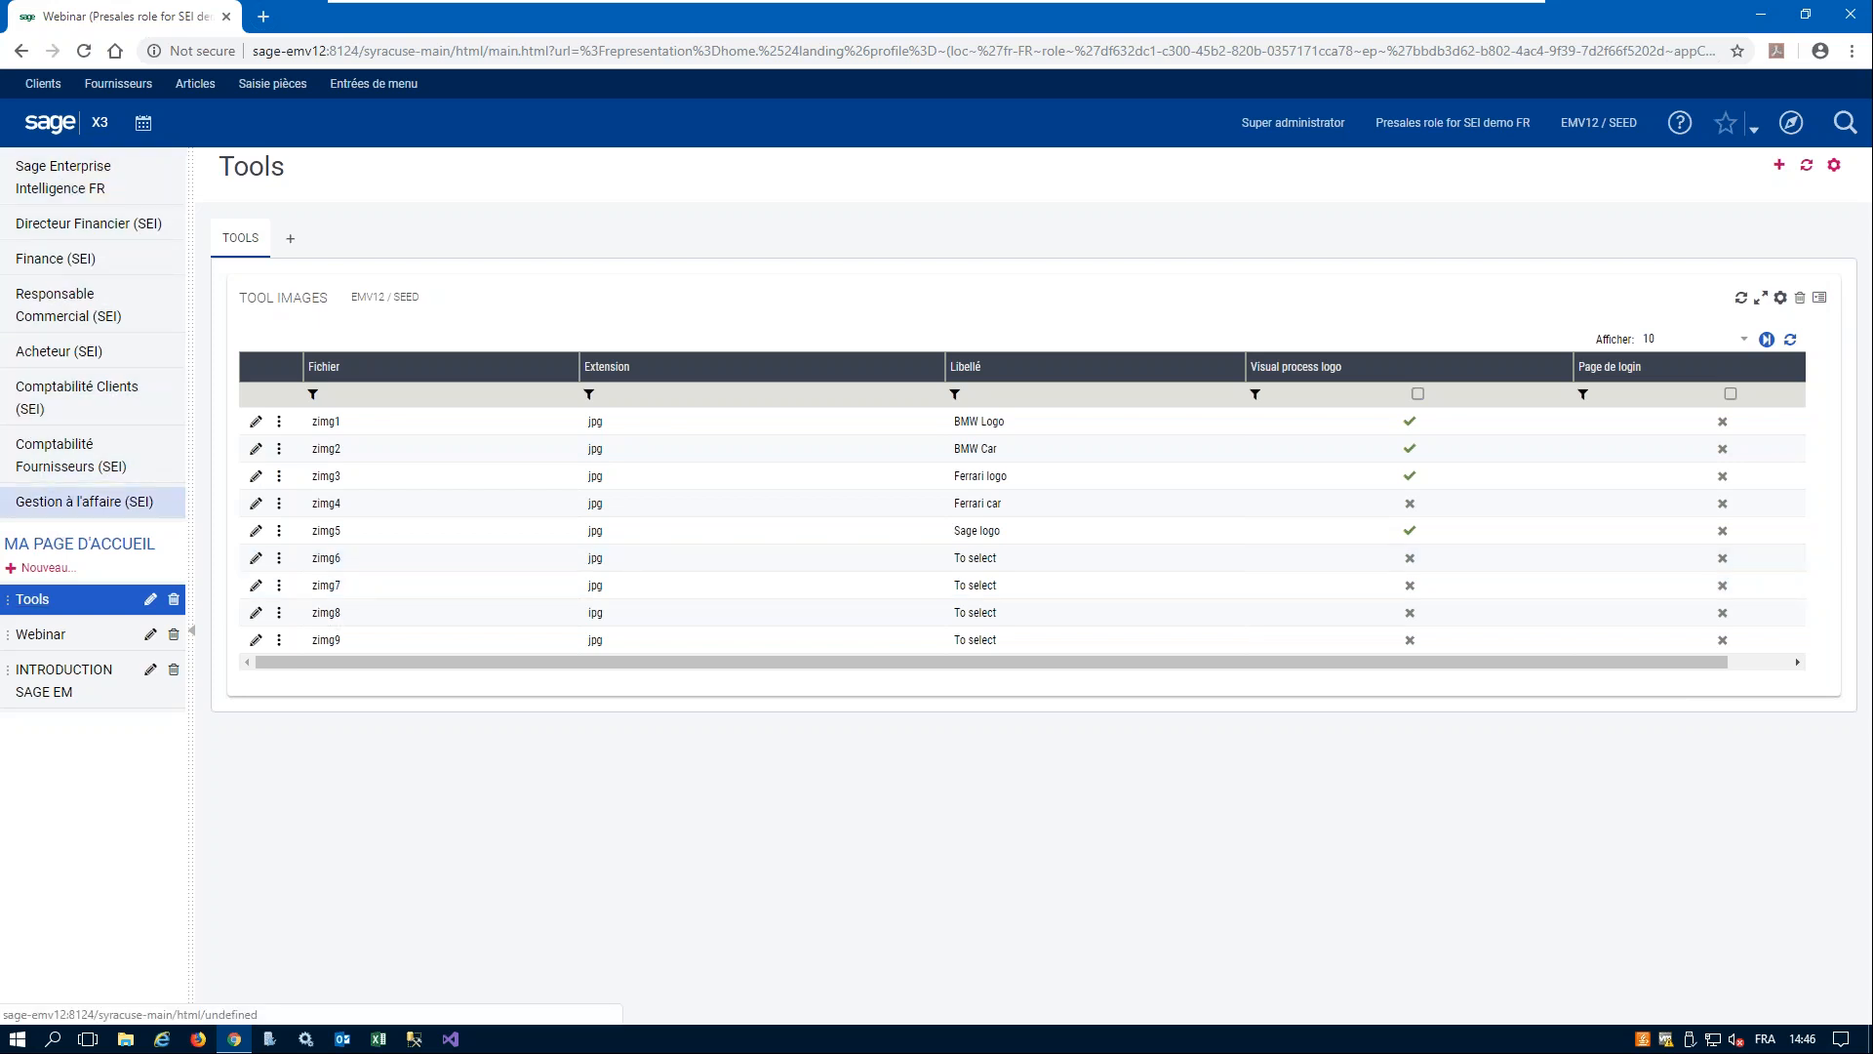
{"action": "left_click", "coordinate": [92, 187]}
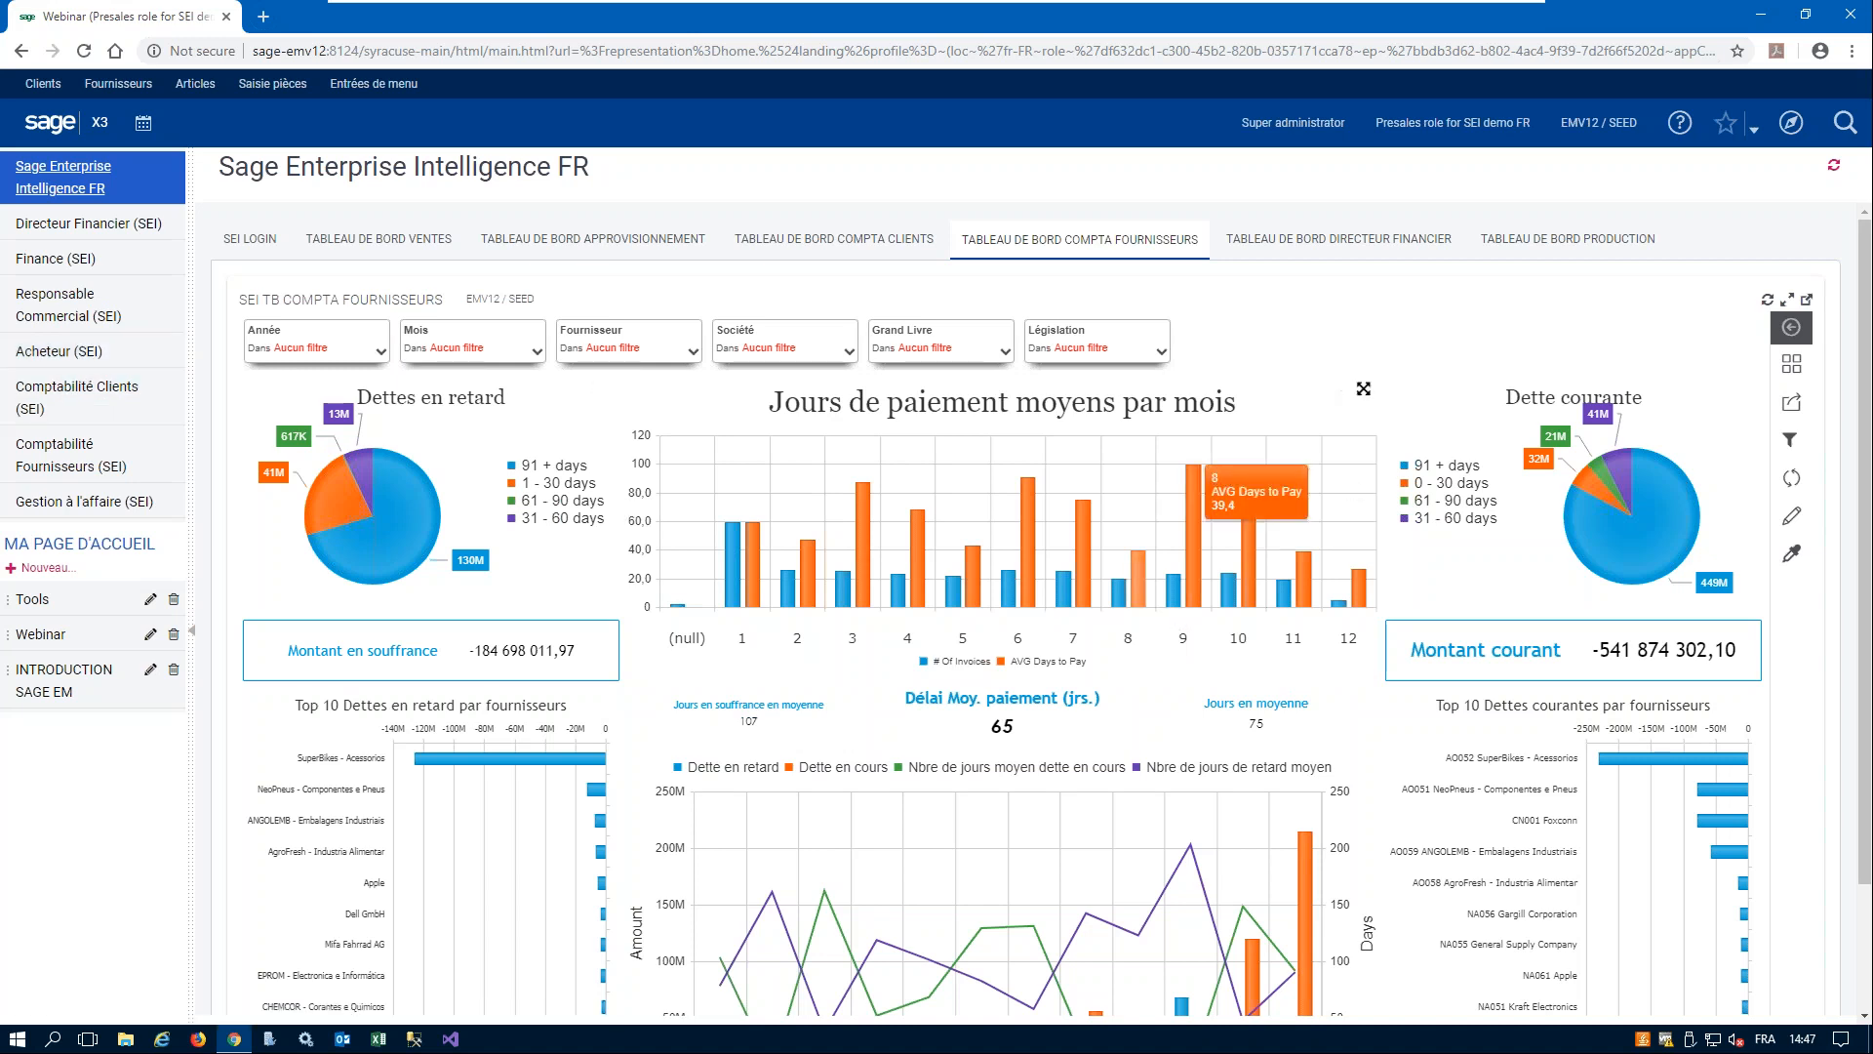
{"action": "left_click", "coordinate": [1352, 243]}
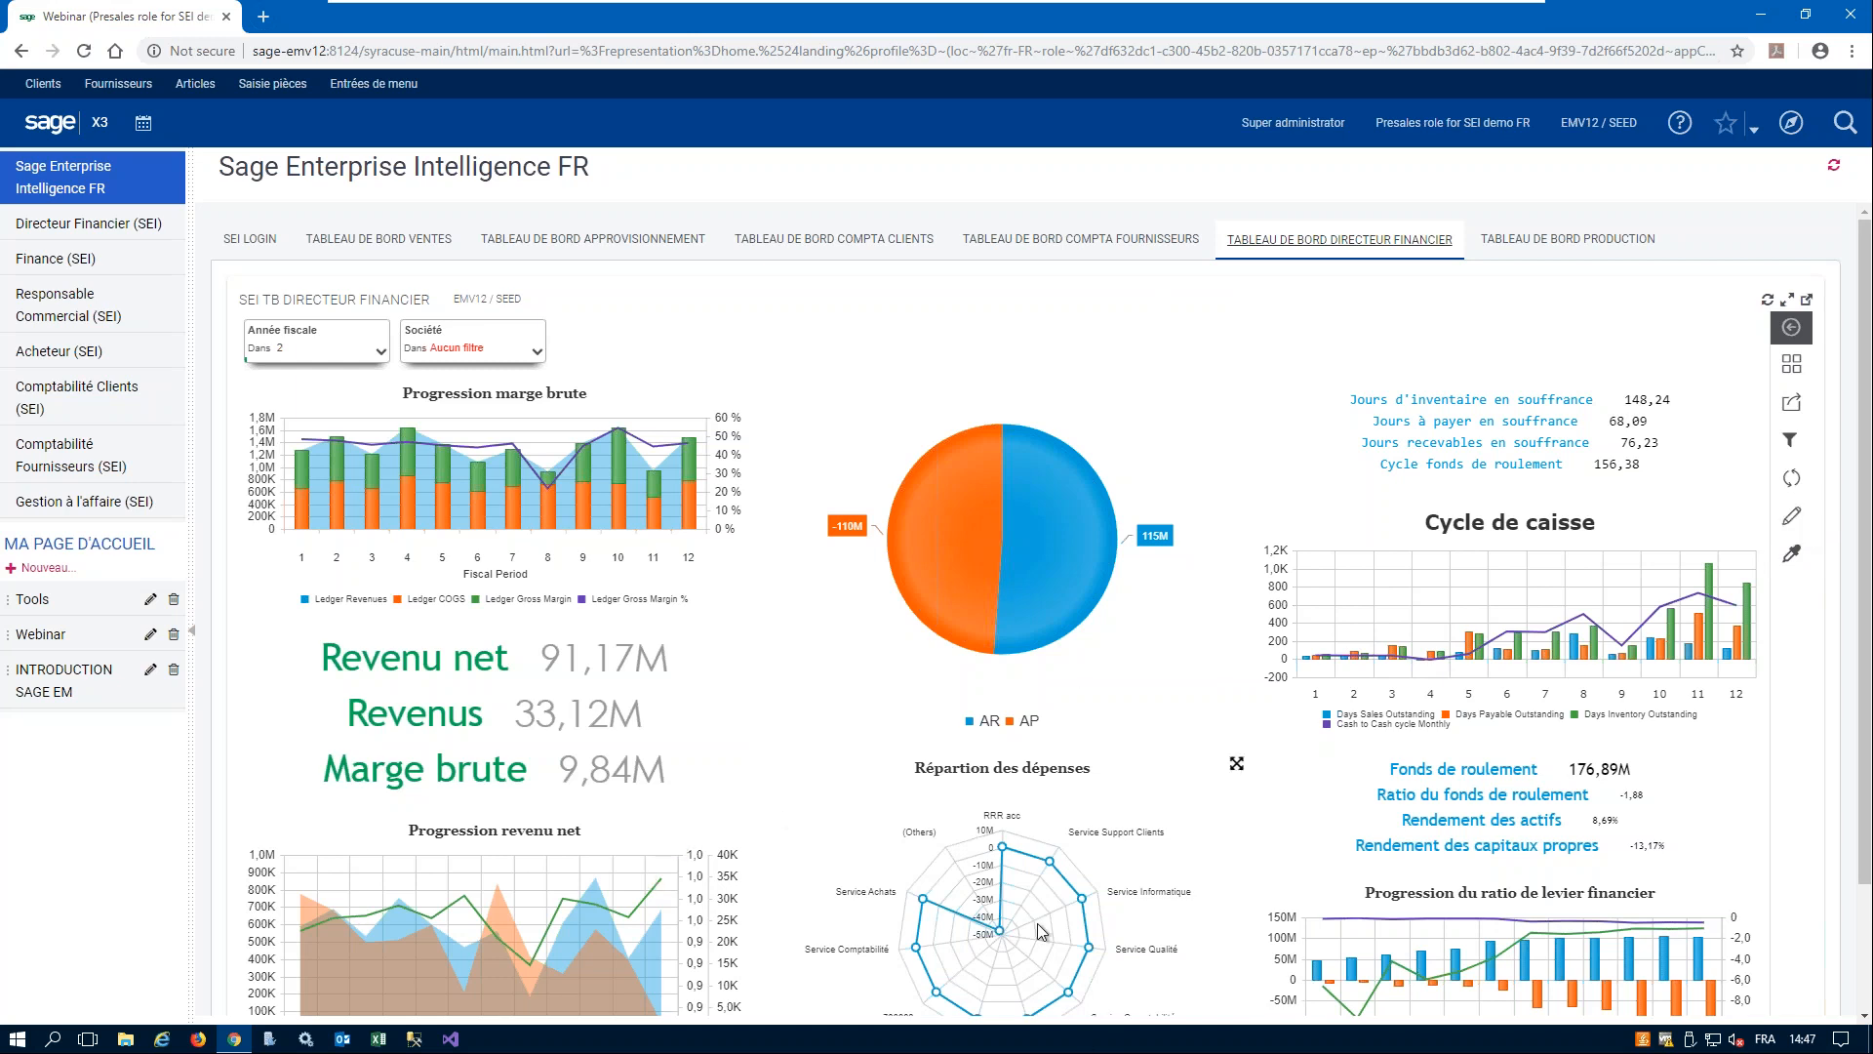
- Enlarge the expense distribution radar chart, inspect the GL balances of its services, and restore the full dashboard
{"action": "scroll", "coordinate": [1039, 927], "scroll_direction": "down", "scroll_amount": 1}
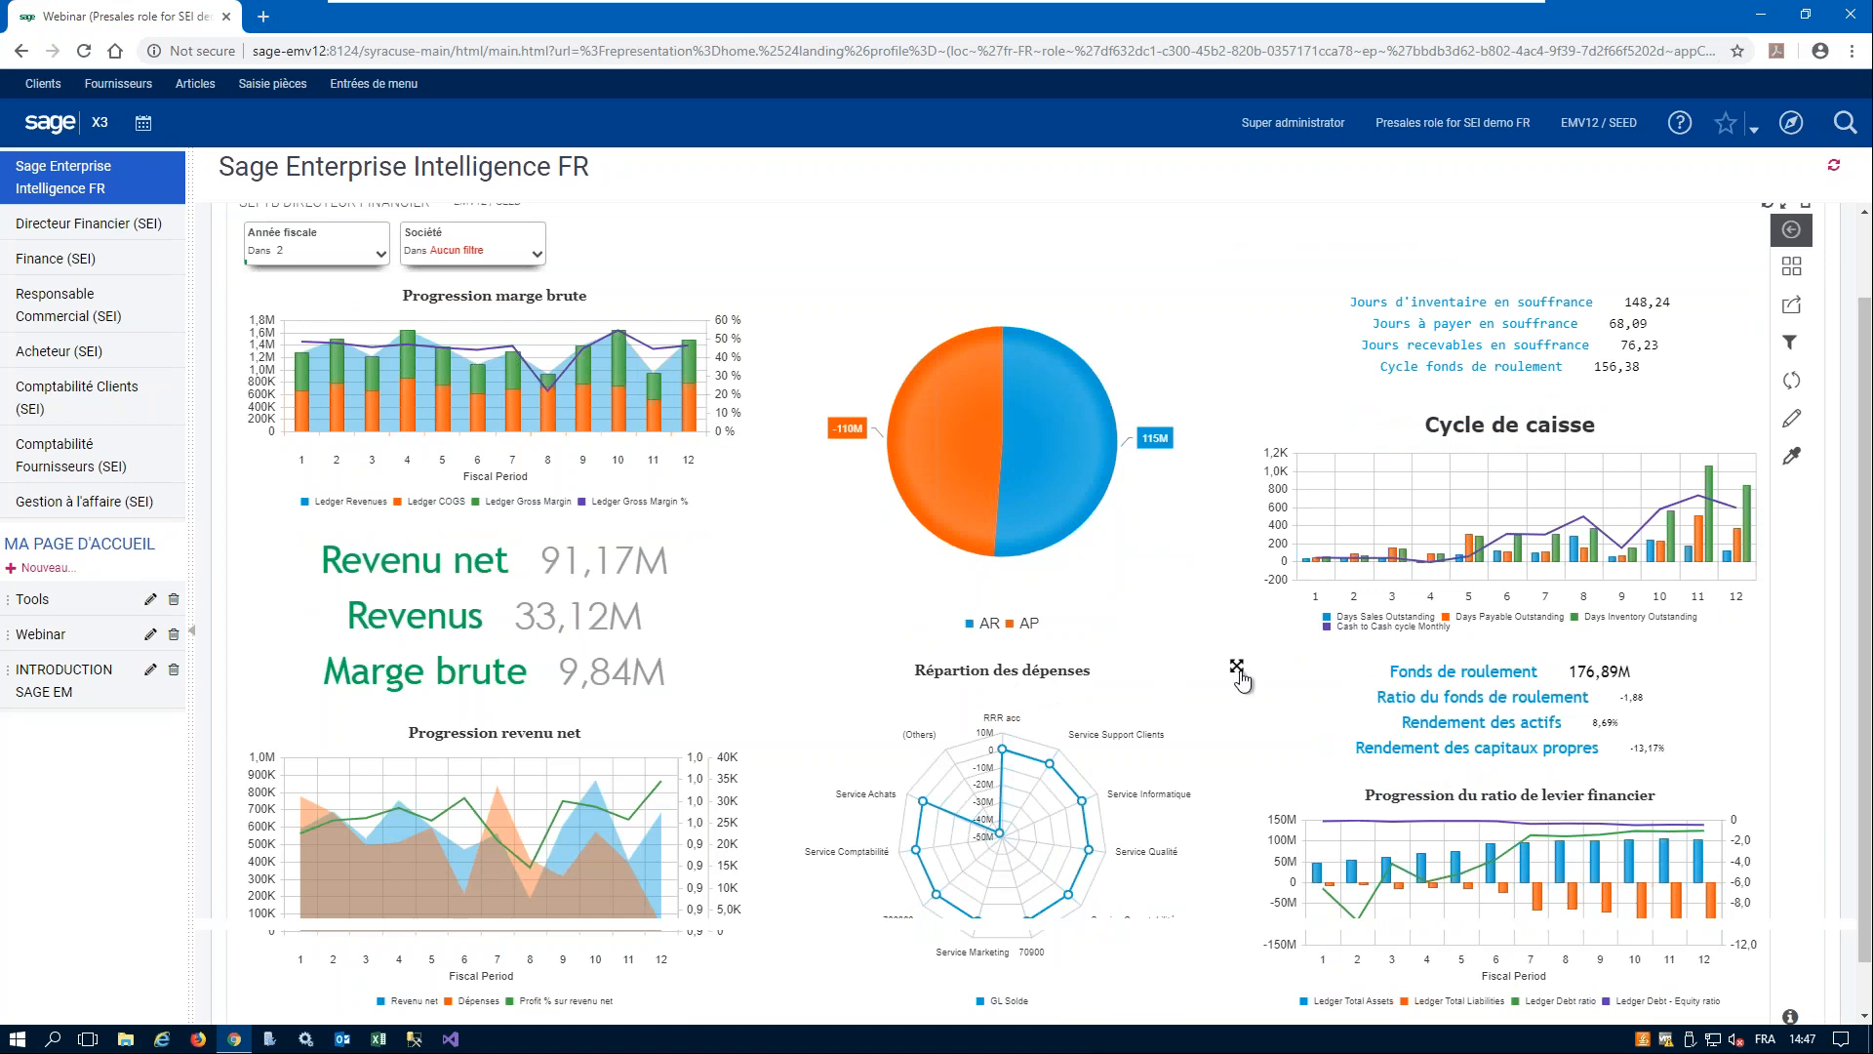
{"action": "left_click", "coordinate": [1236, 667]}
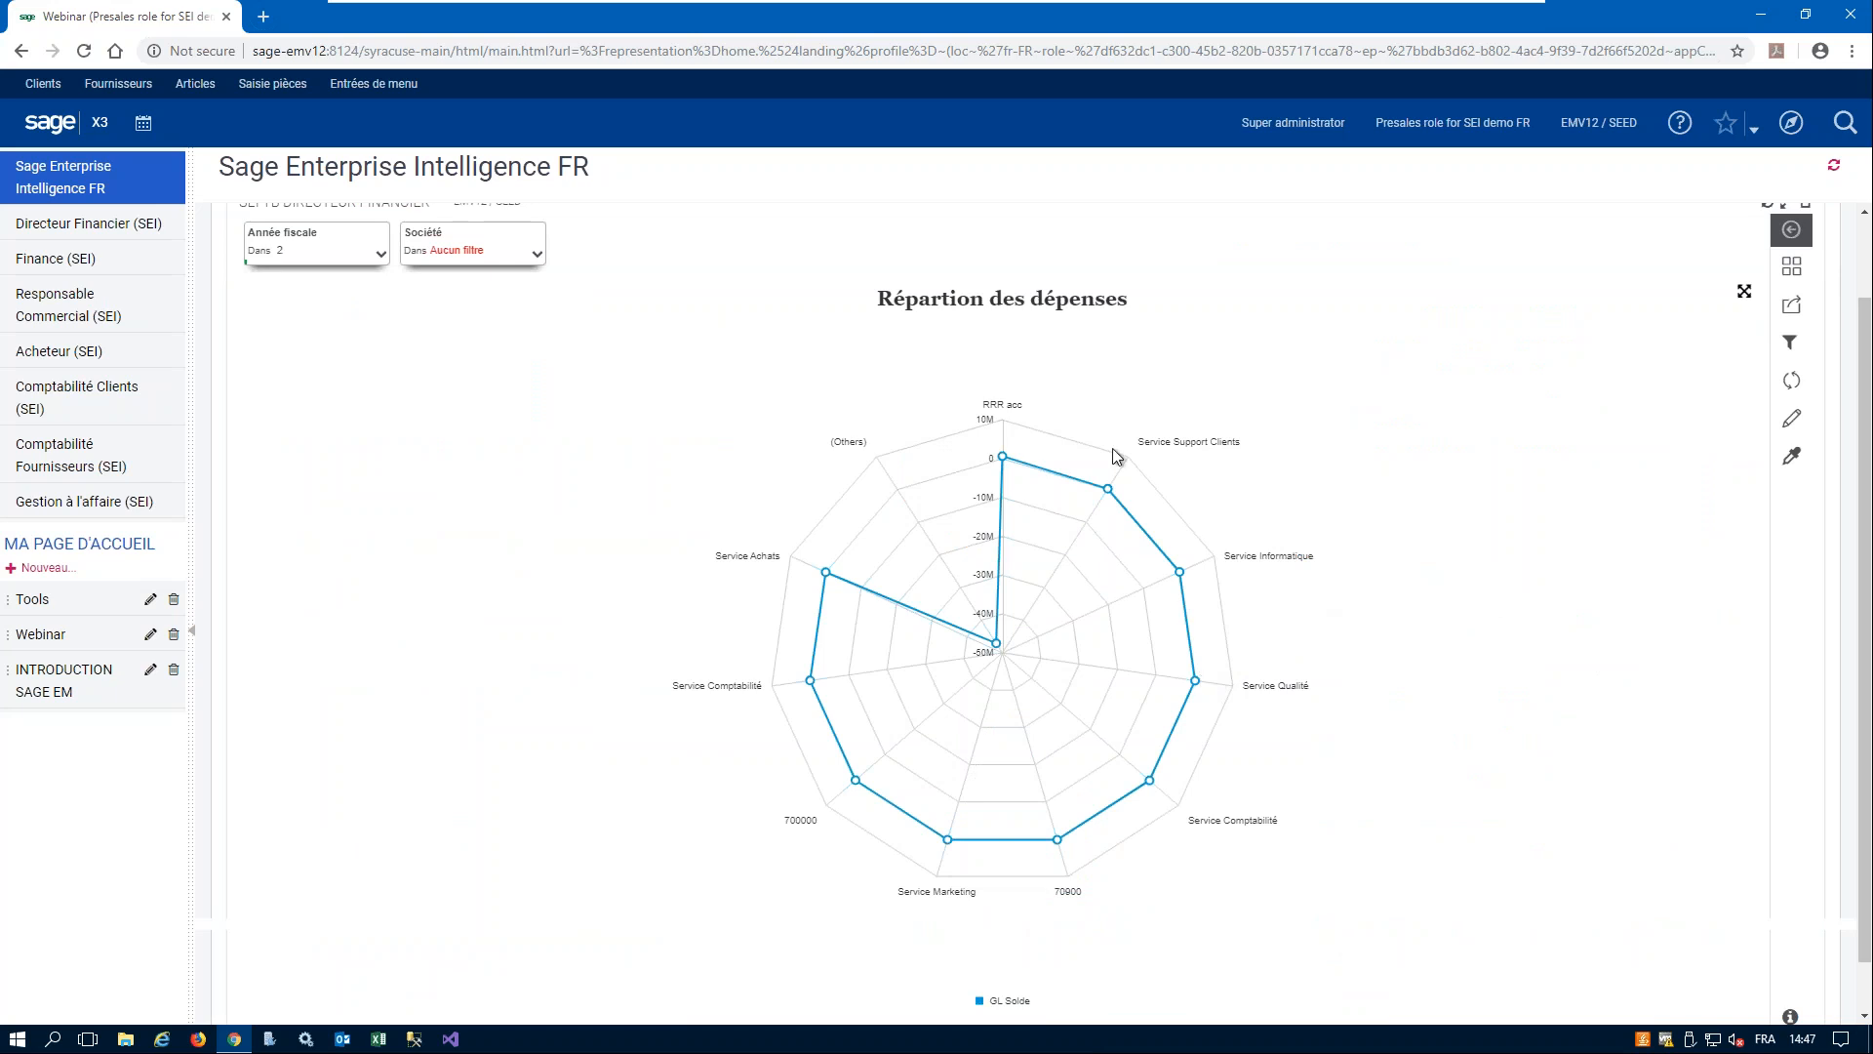
{"action": "mouse_move", "coordinate": [1117, 500]}
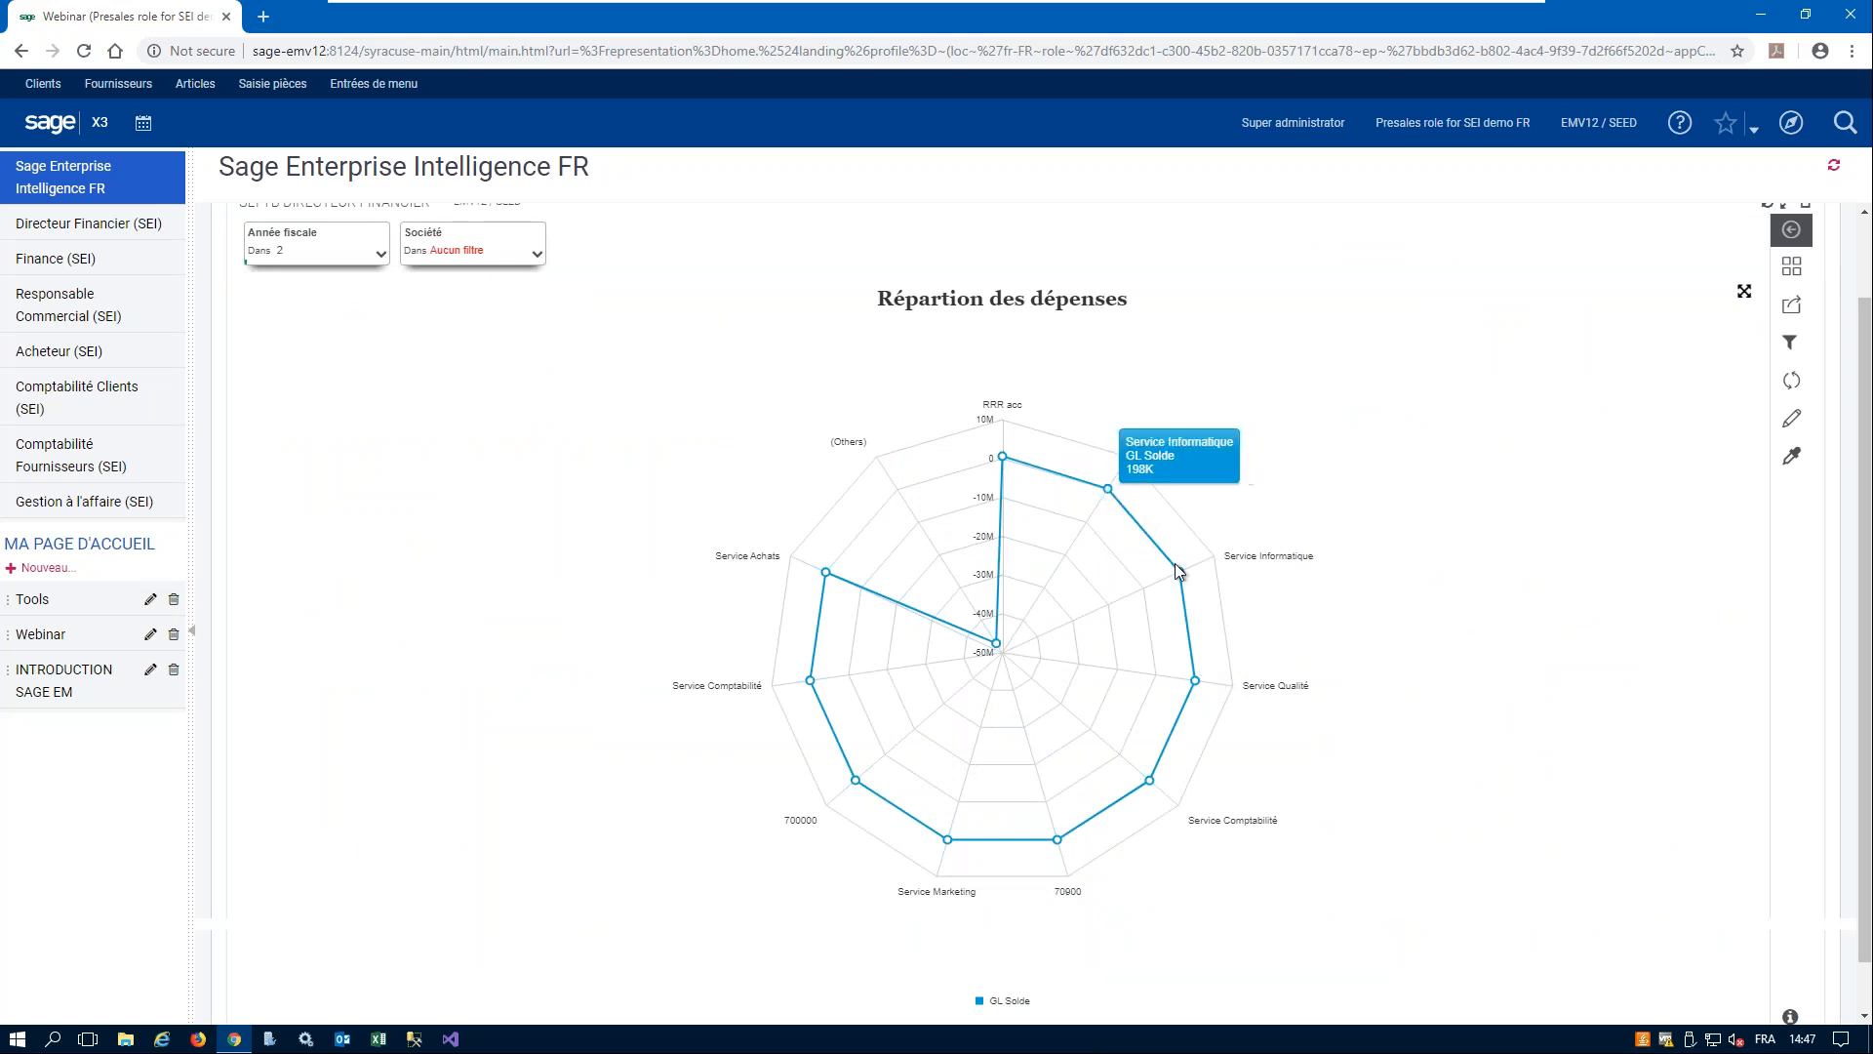
{"action": "mouse_move", "coordinate": [1196, 701]}
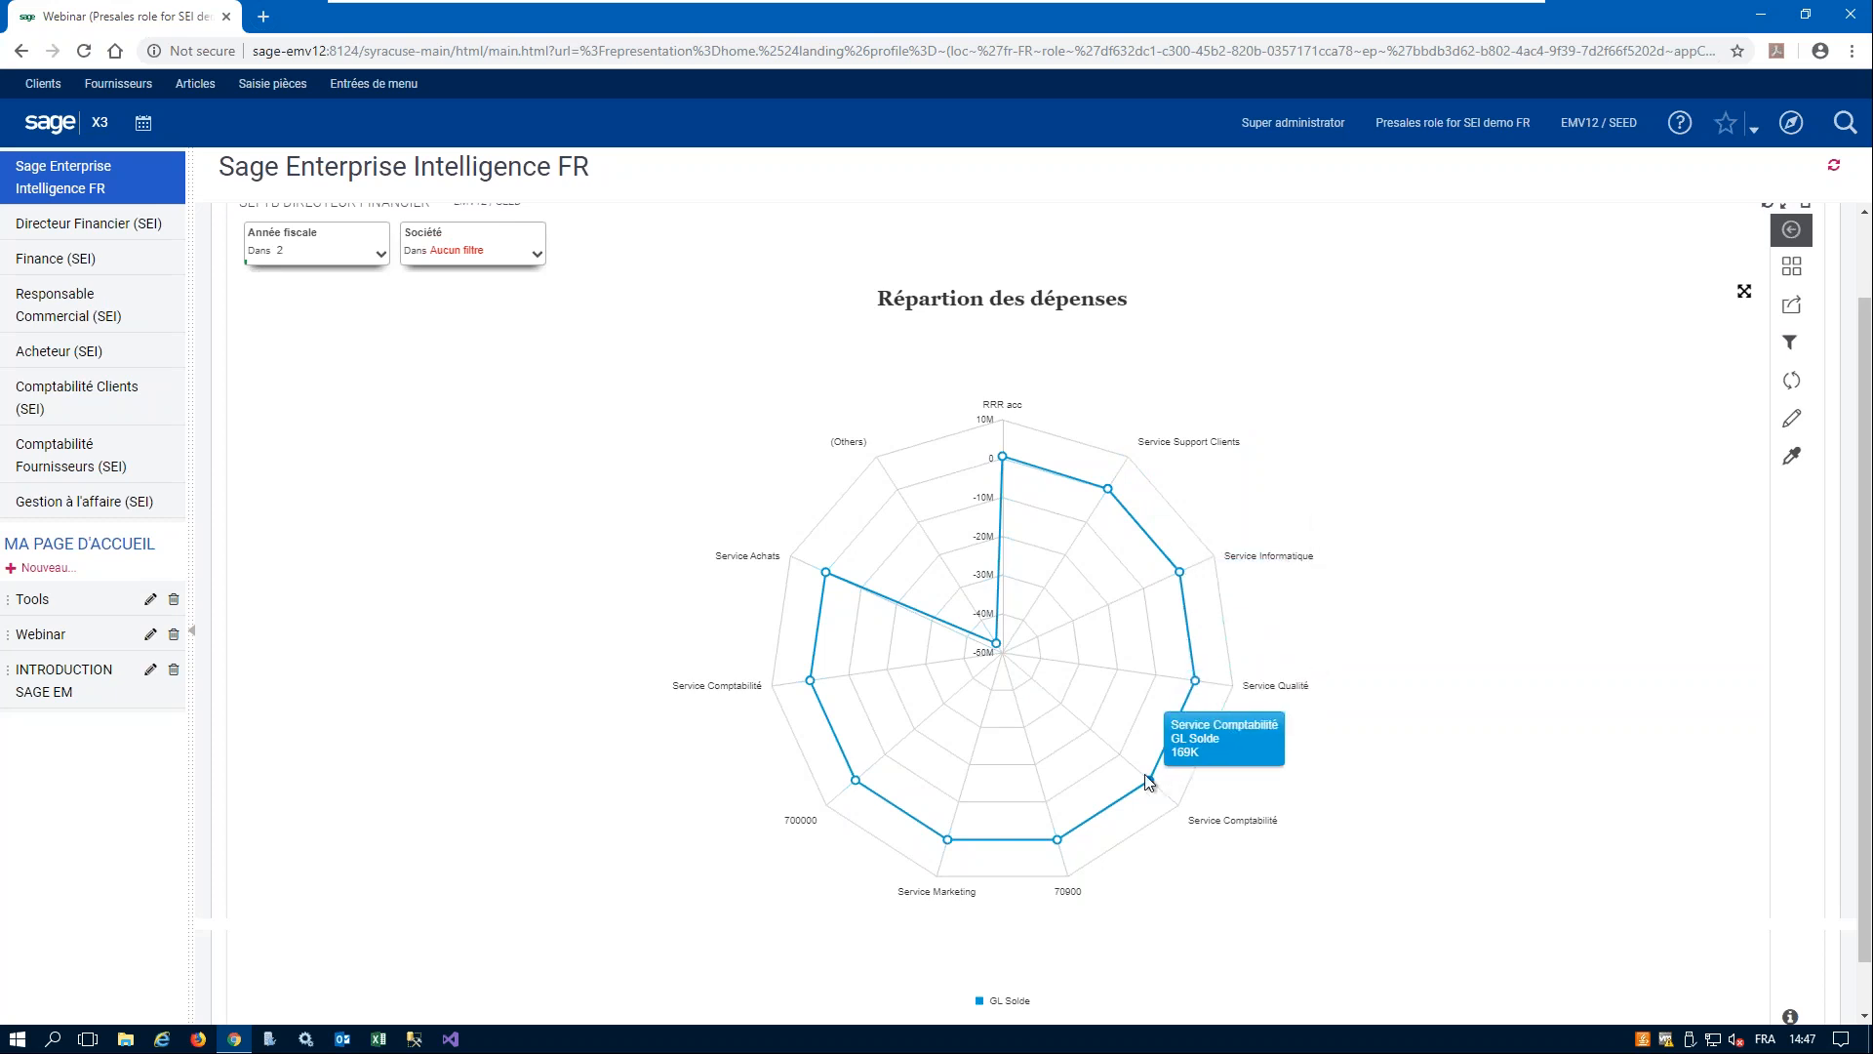
{"action": "mouse_move", "coordinate": [951, 841]}
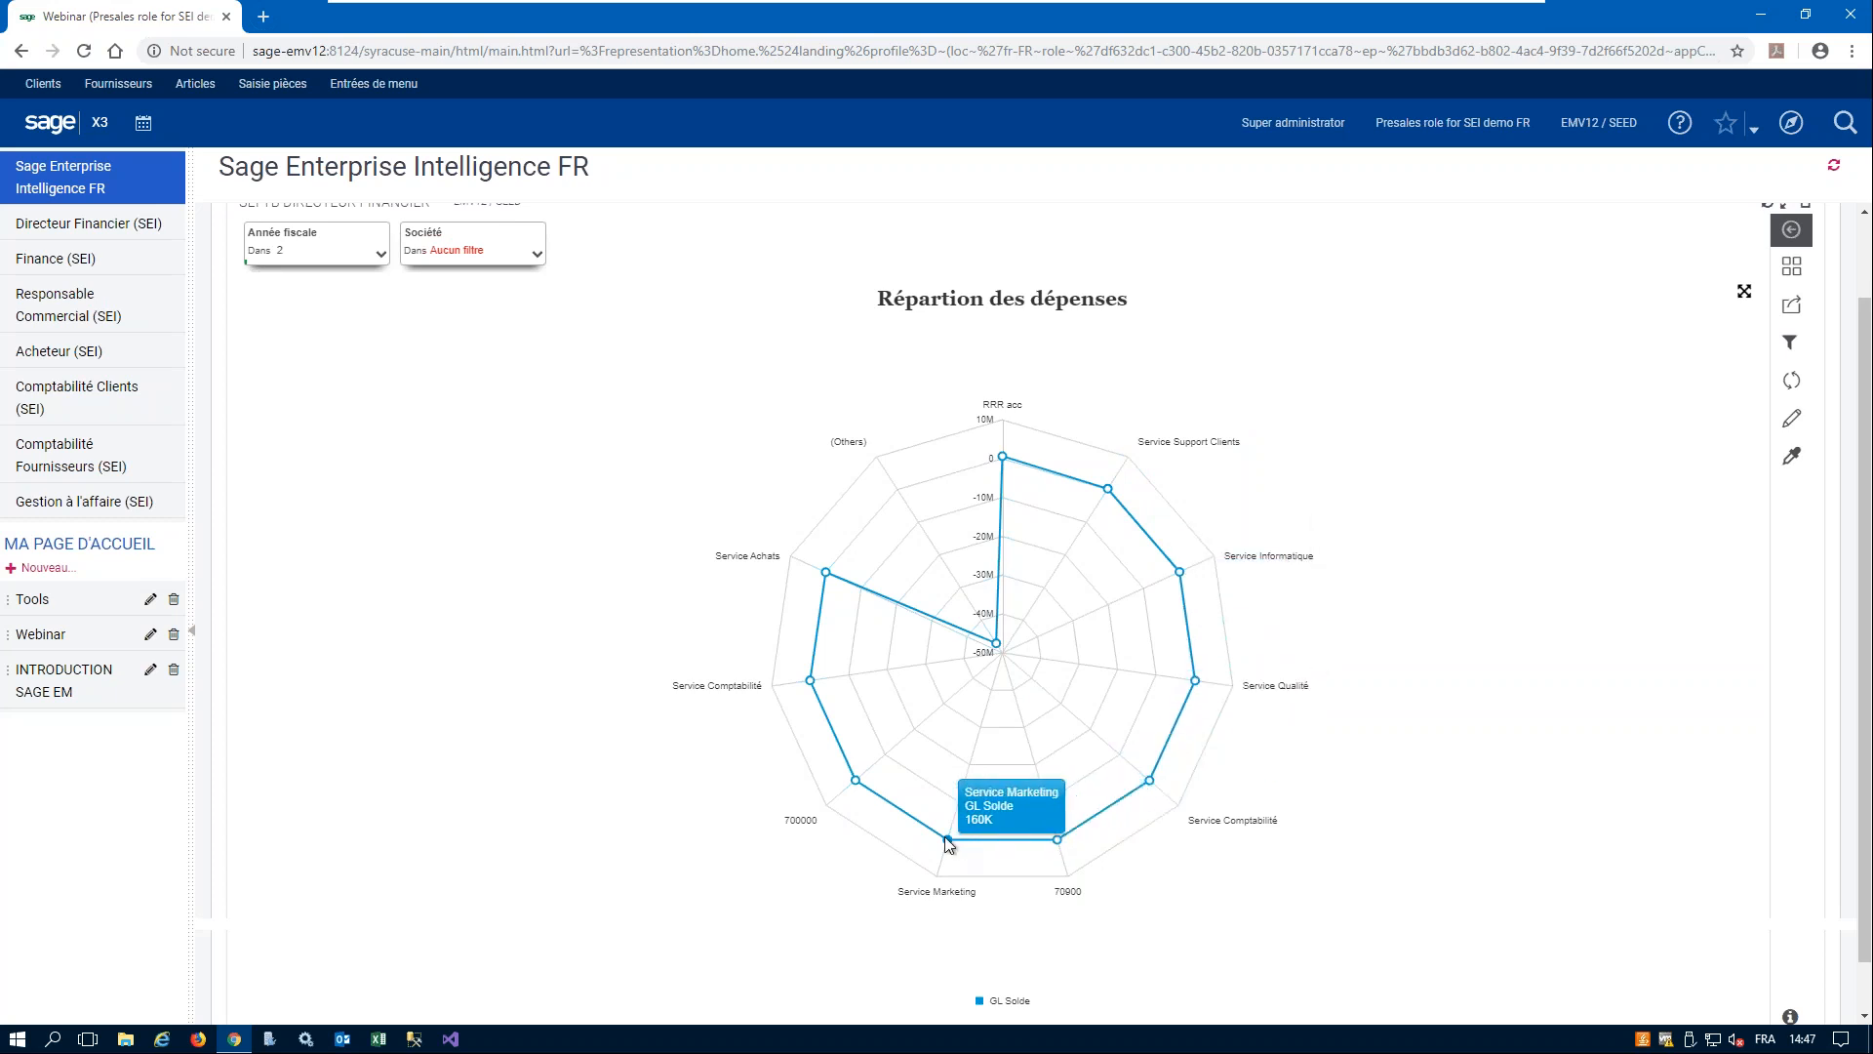
{"action": "mouse_move", "coordinate": [858, 780]}
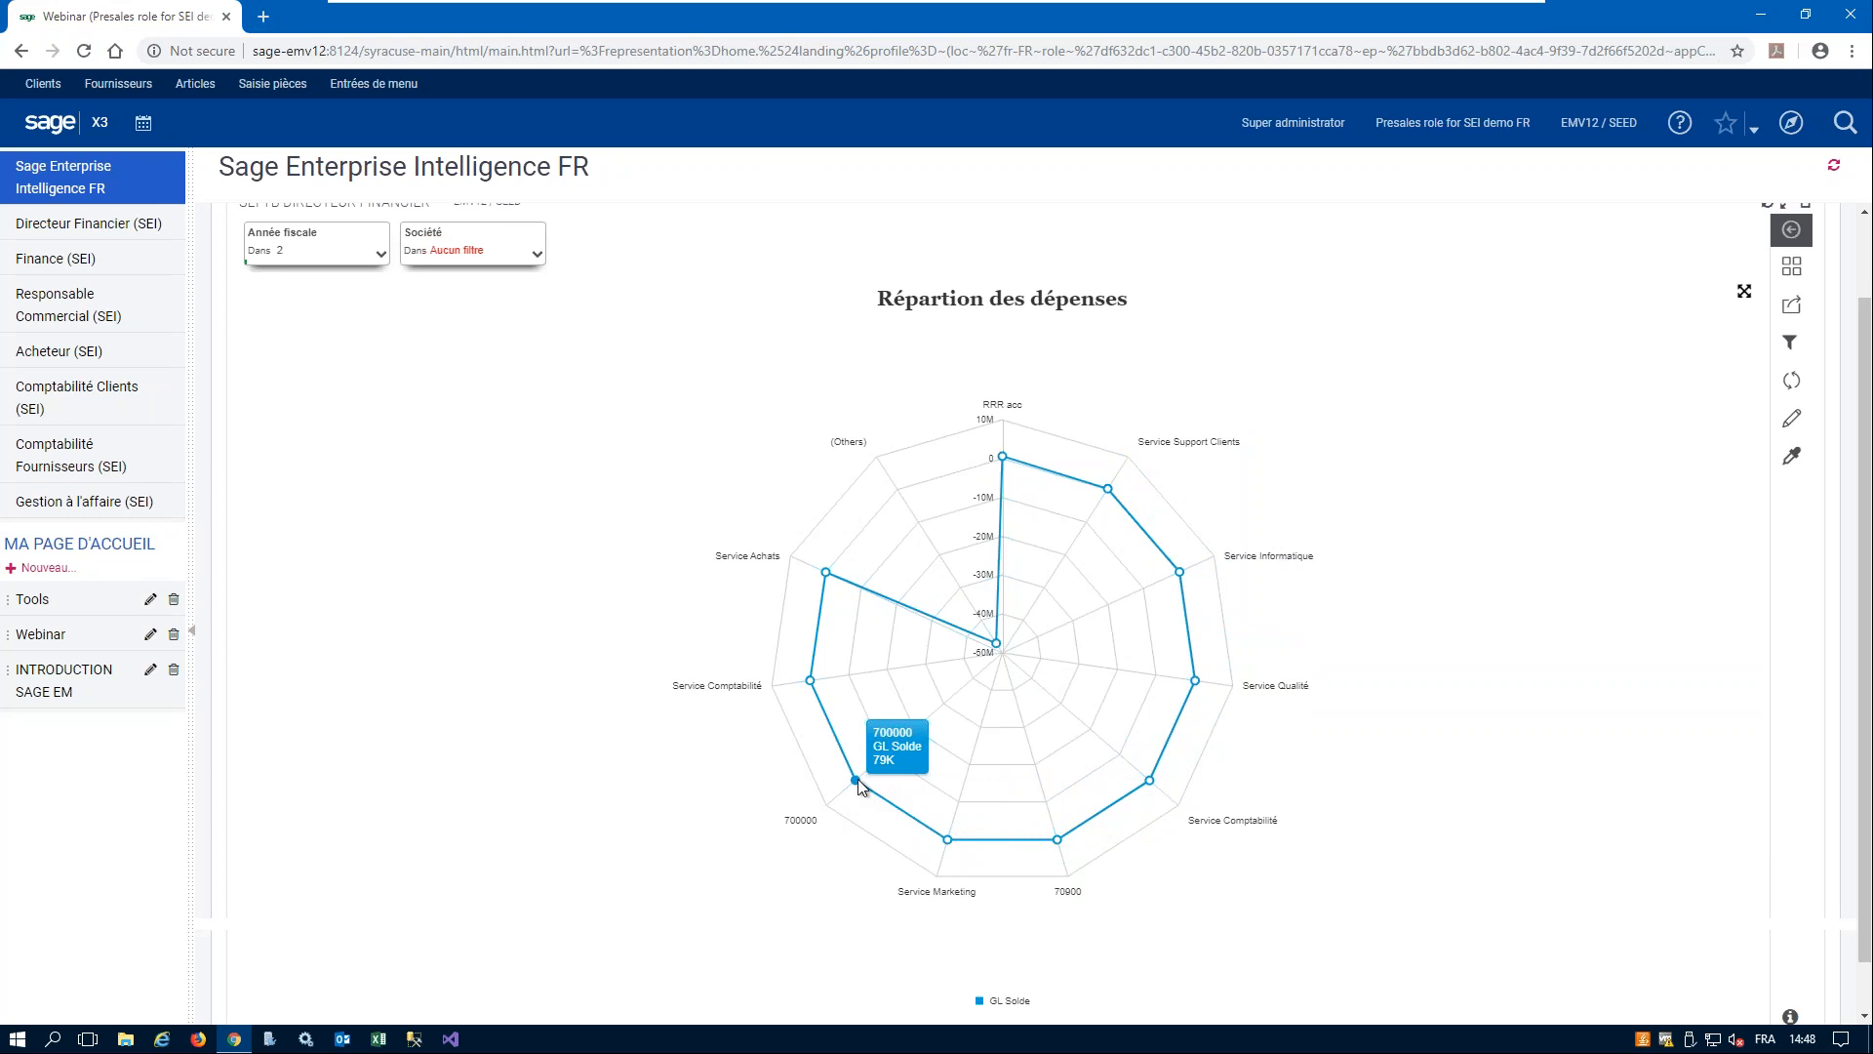
{"action": "mouse_move", "coordinate": [828, 574]}
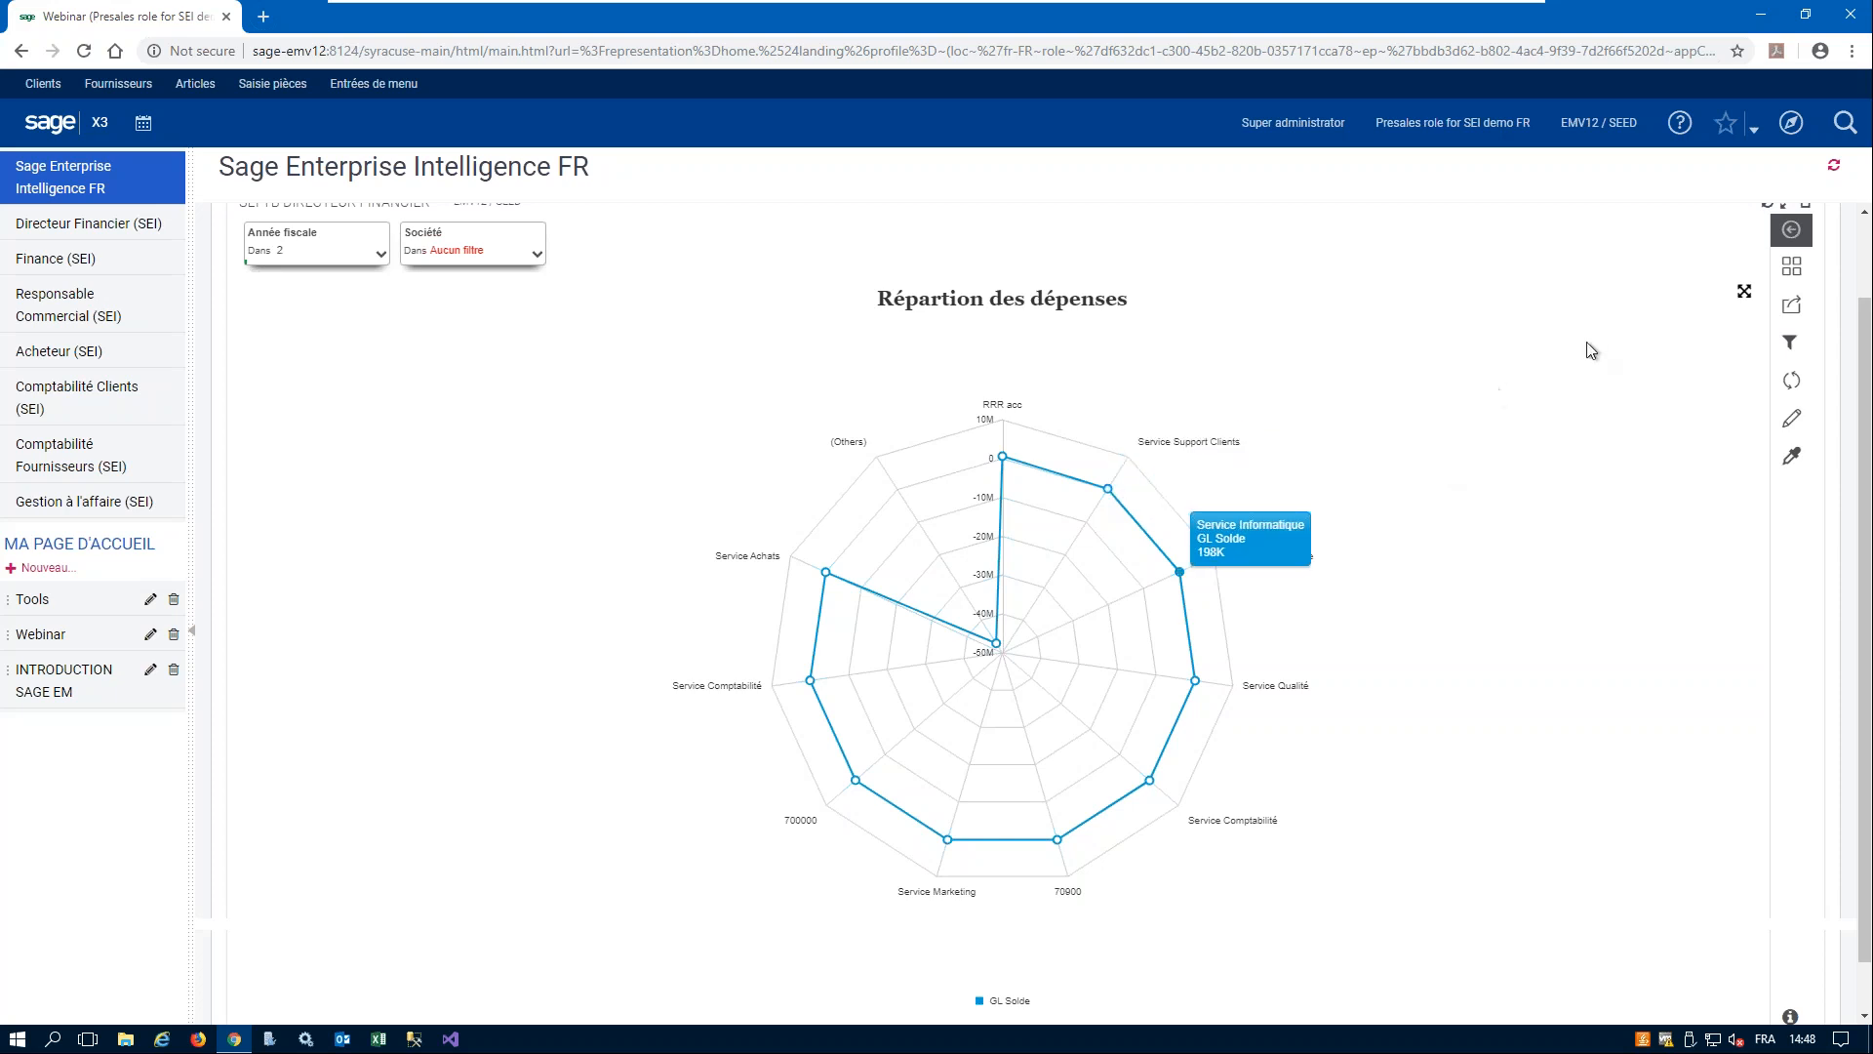
{"action": "left_click", "coordinate": [1745, 293]}
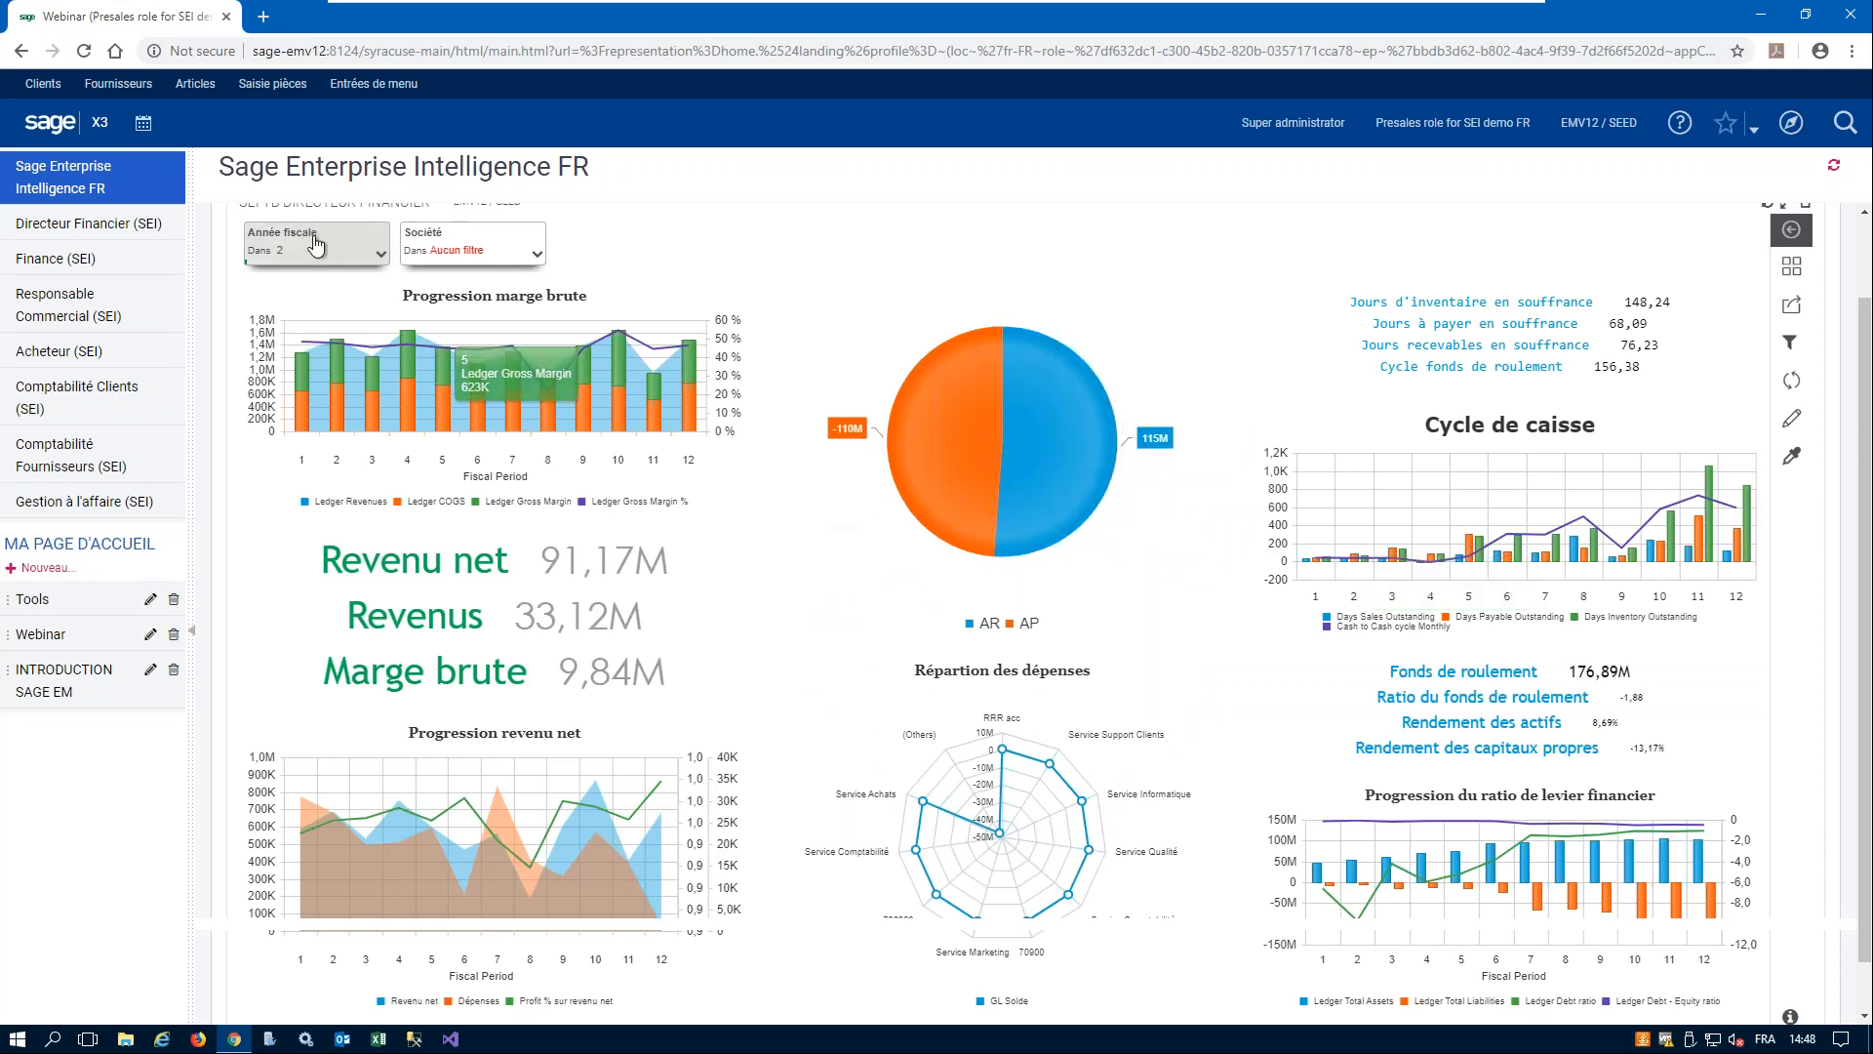
- Look at the company filter choices and filter the dashboard on fiscal year 1 using the 2018 entry for AU10
{"action": "scroll", "coordinate": [541, 318], "scroll_direction": "up", "scroll_amount": 1}
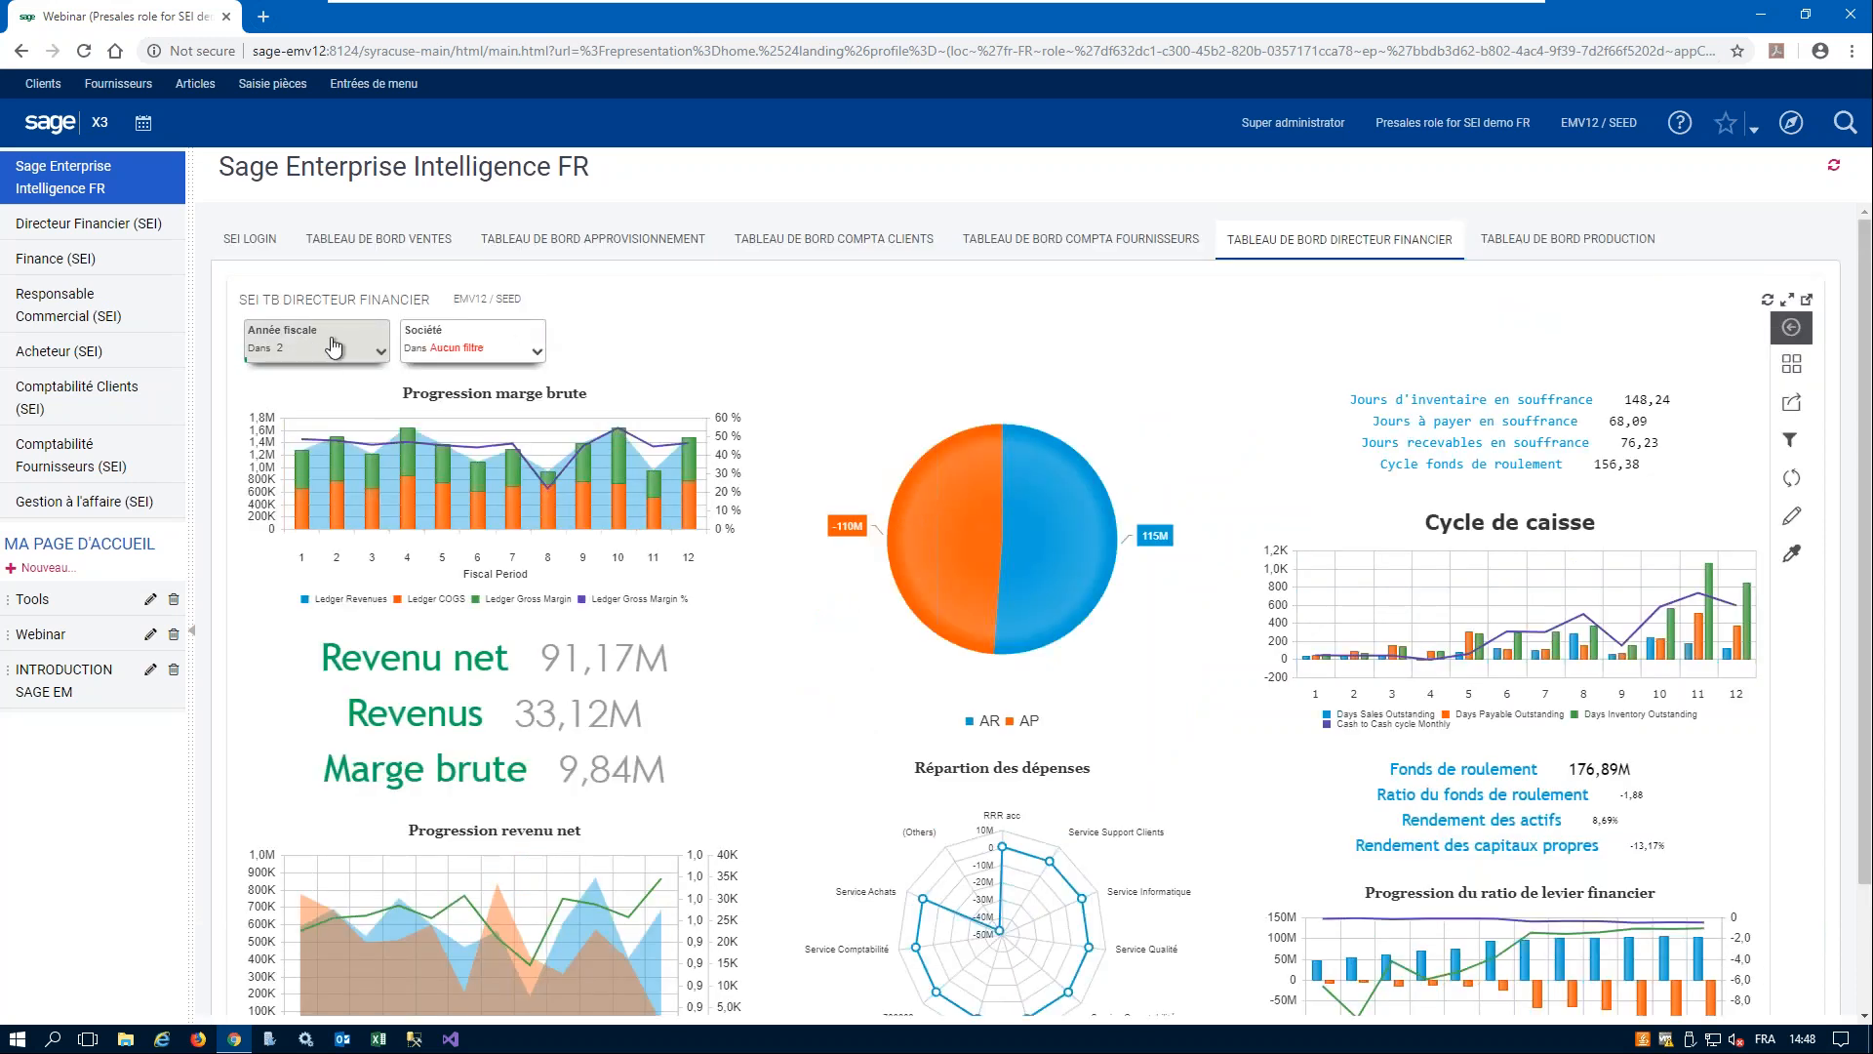
{"action": "left_click", "coordinate": [495, 346]}
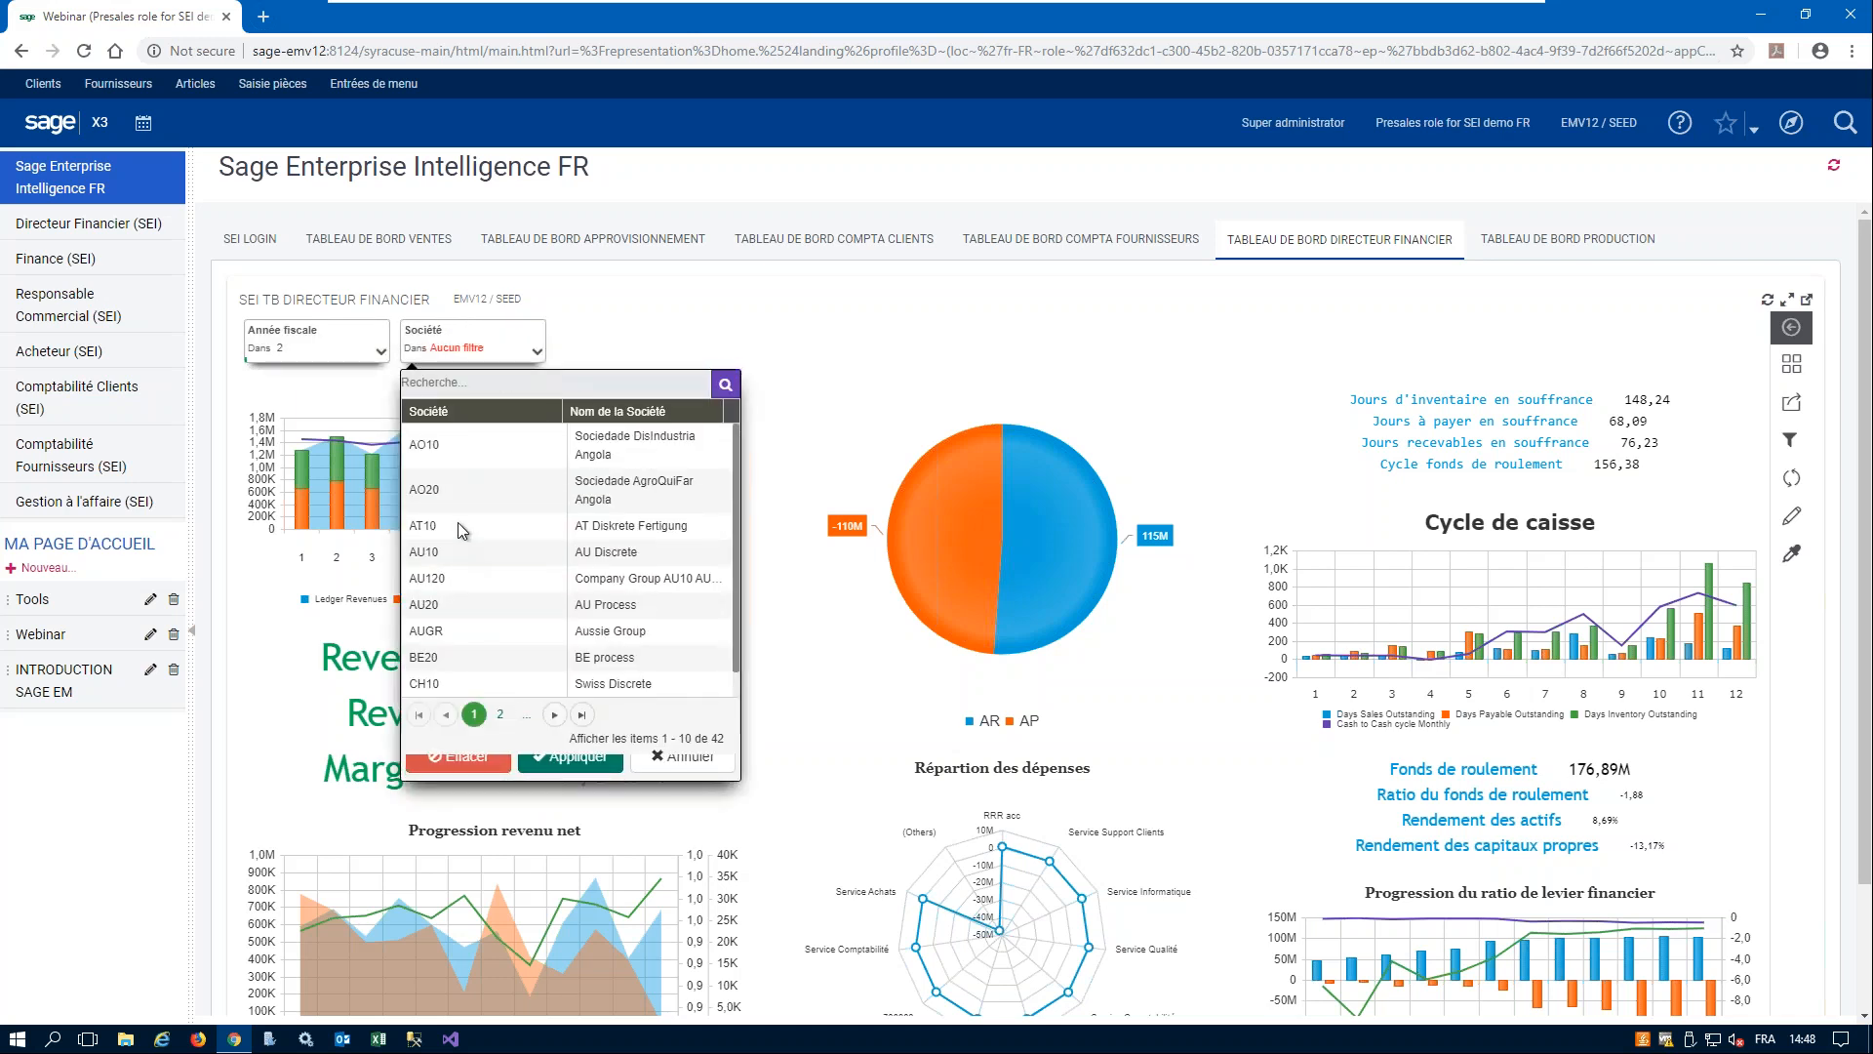
{"action": "left_click", "coordinate": [317, 342]}
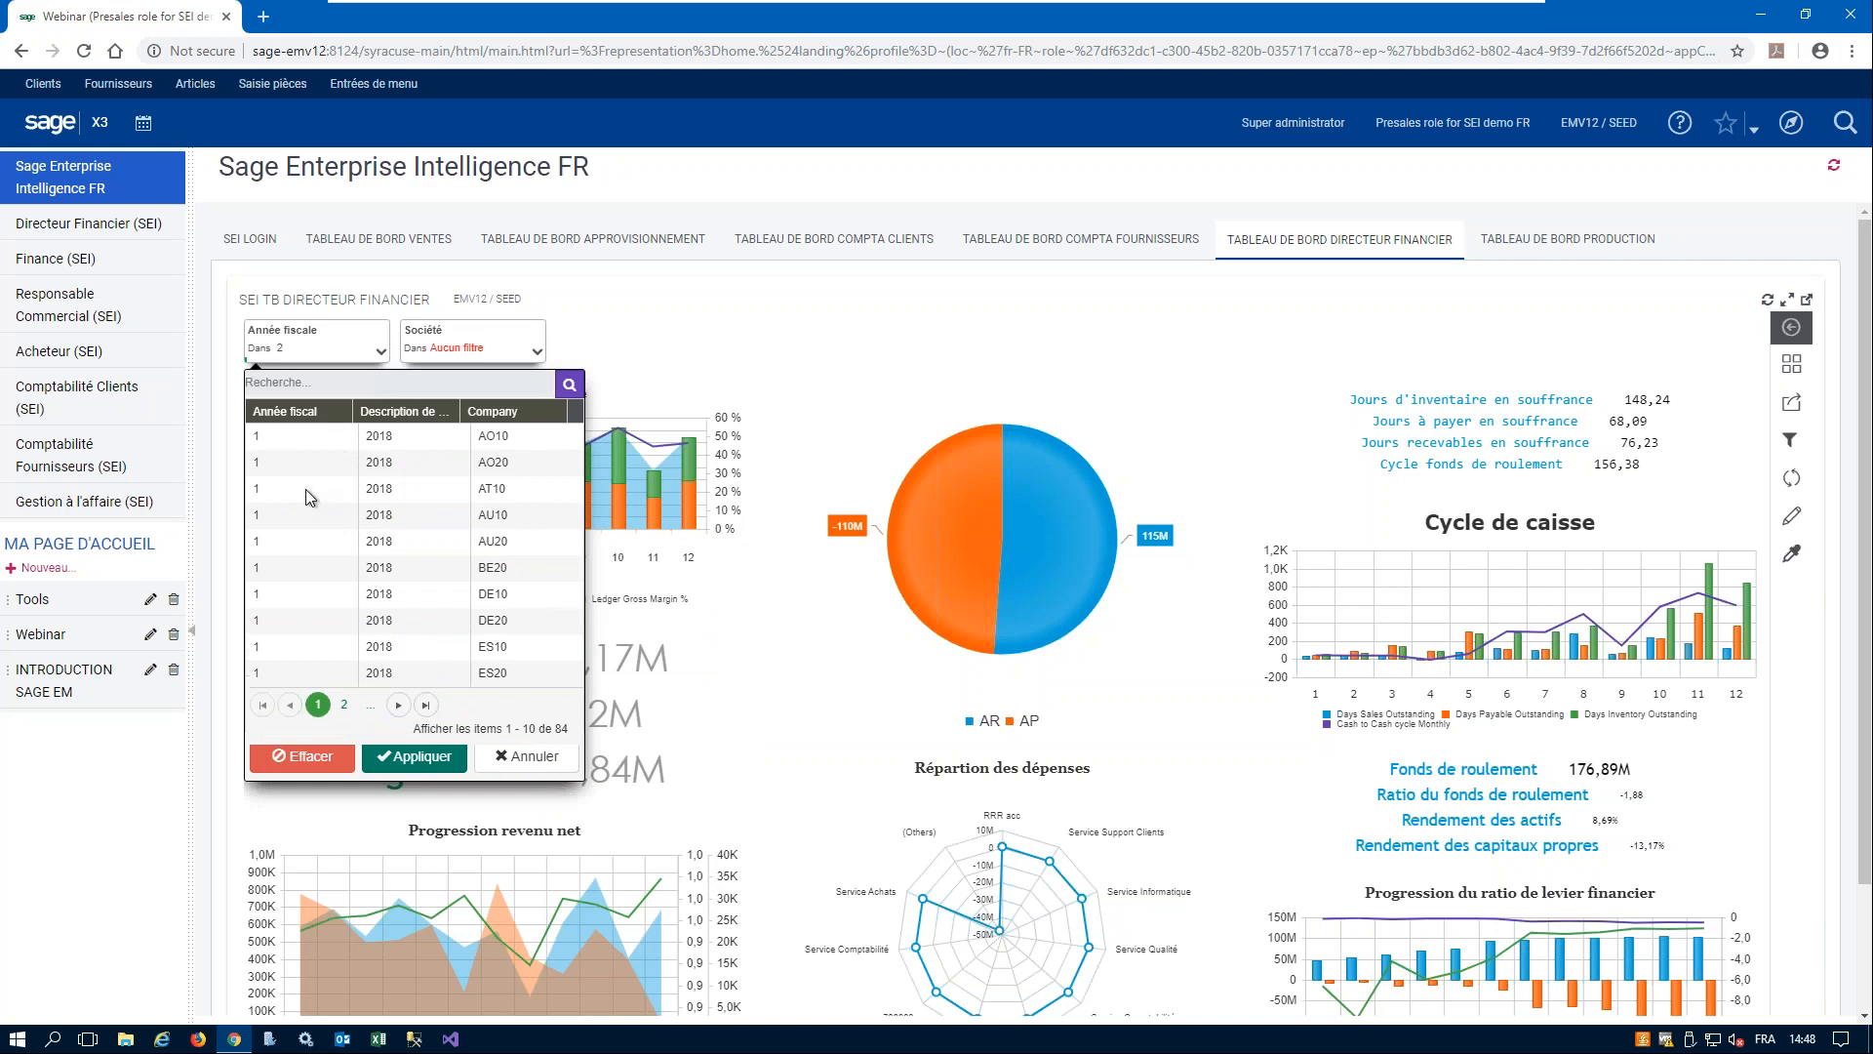
{"action": "scroll", "coordinate": [370, 656], "scroll_direction": "down", "scroll_amount": 2}
{"action": "scroll", "coordinate": [333, 517], "scroll_direction": "up", "scroll_amount": 2}
{"action": "left_click", "coordinate": [420, 514]}
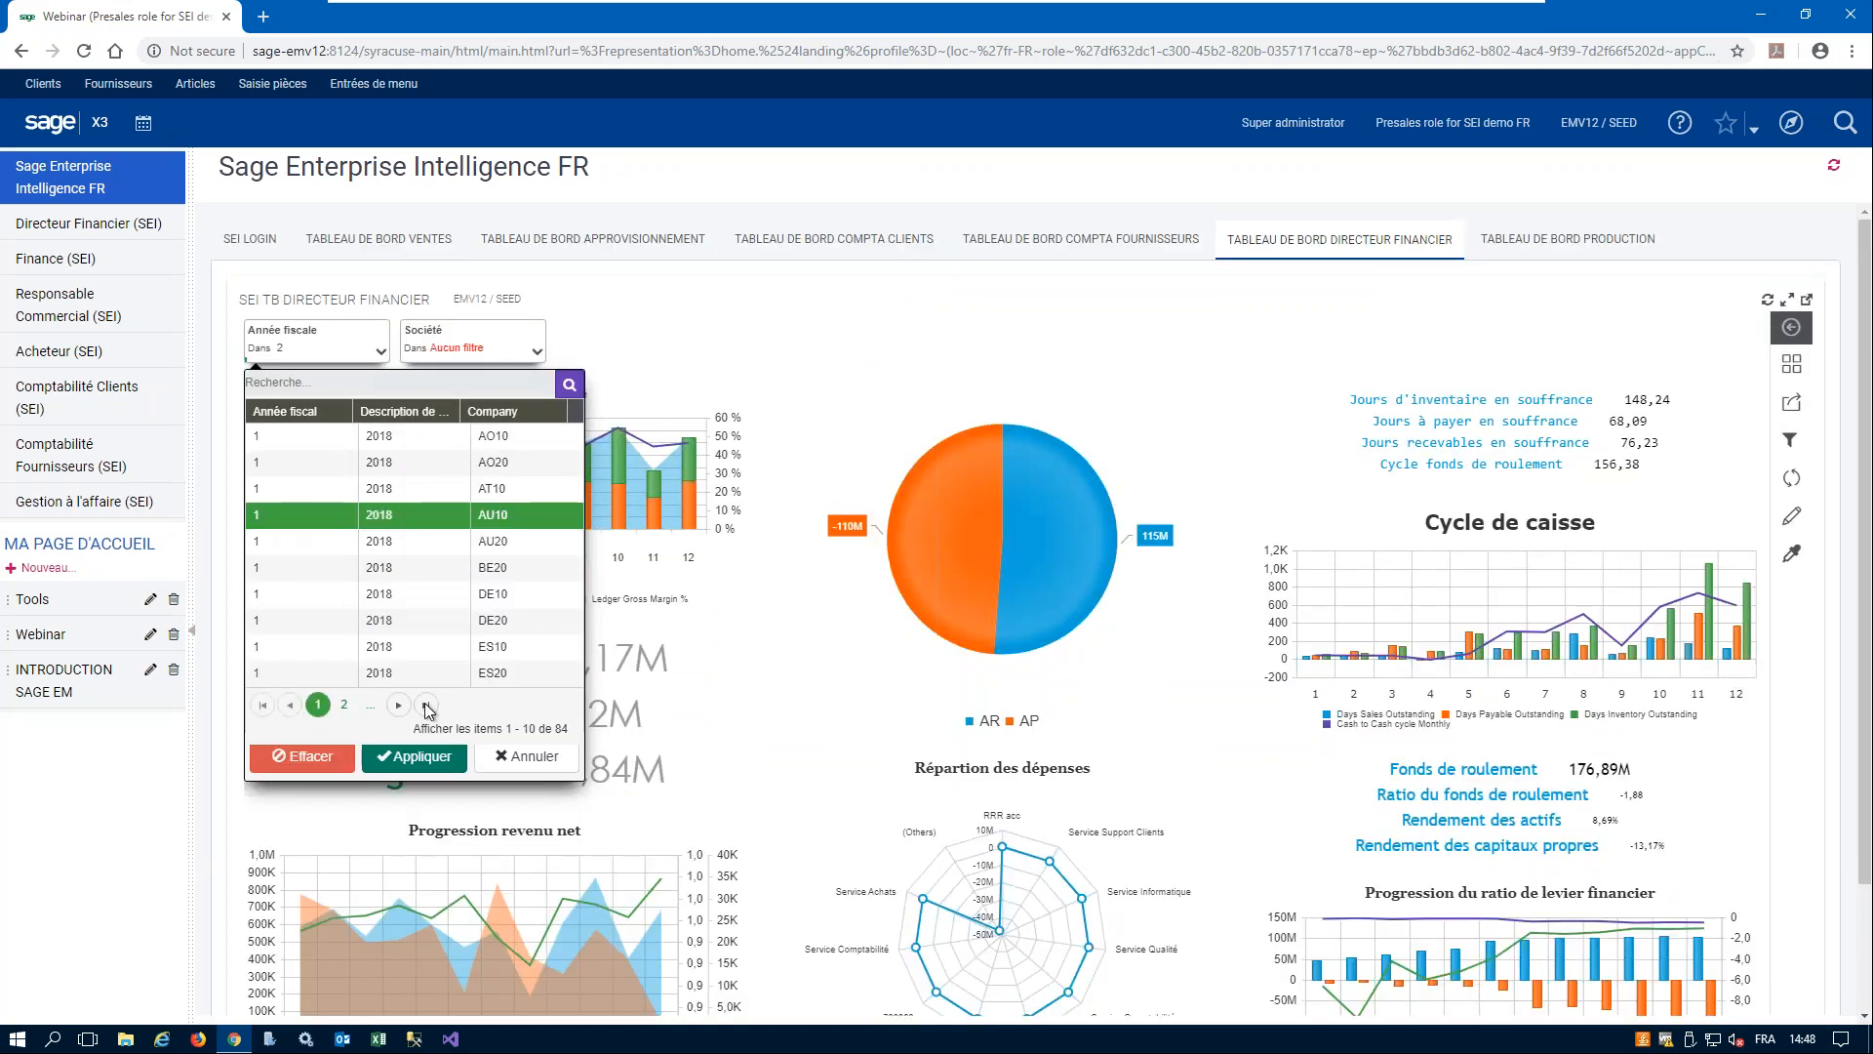
{"action": "left_click", "coordinate": [430, 759]}
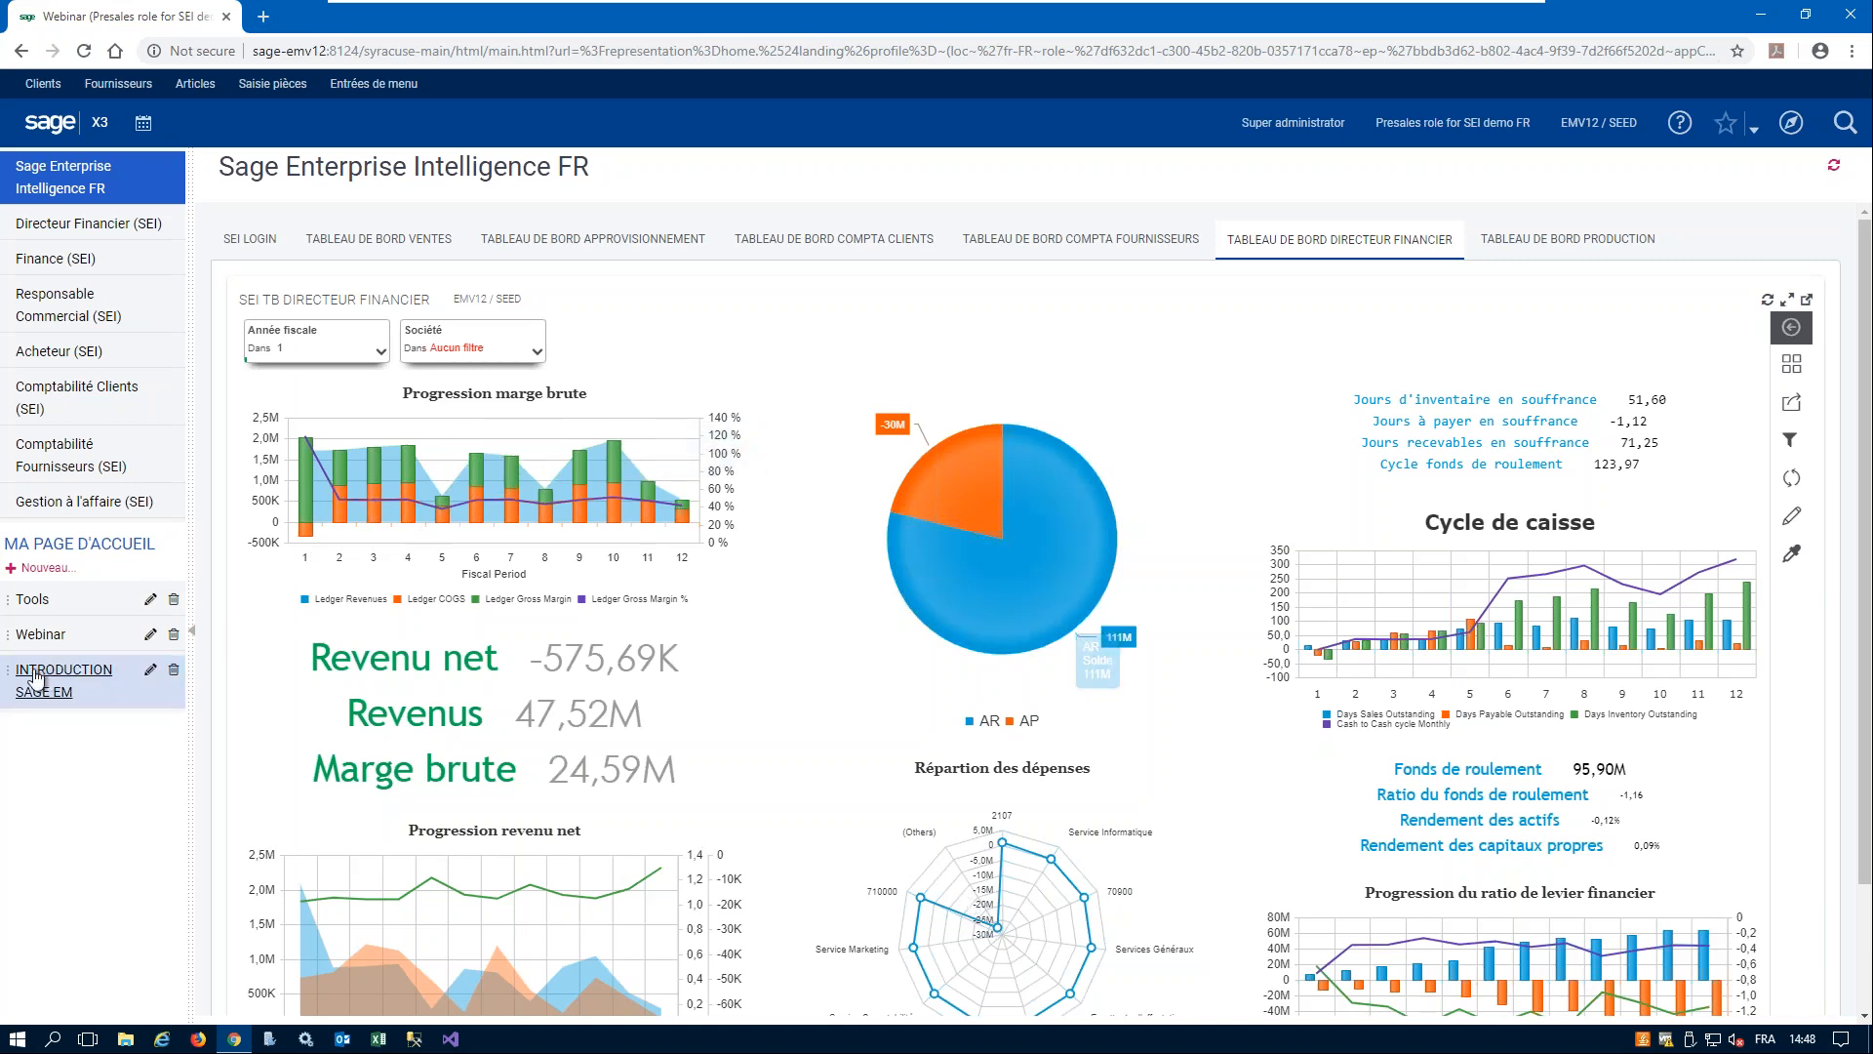
- Load the aged balance report from the Webinar page's Nouvel onglet 1, confirming the reference date 2019/03/28
{"action": "left_click", "coordinate": [38, 636]}
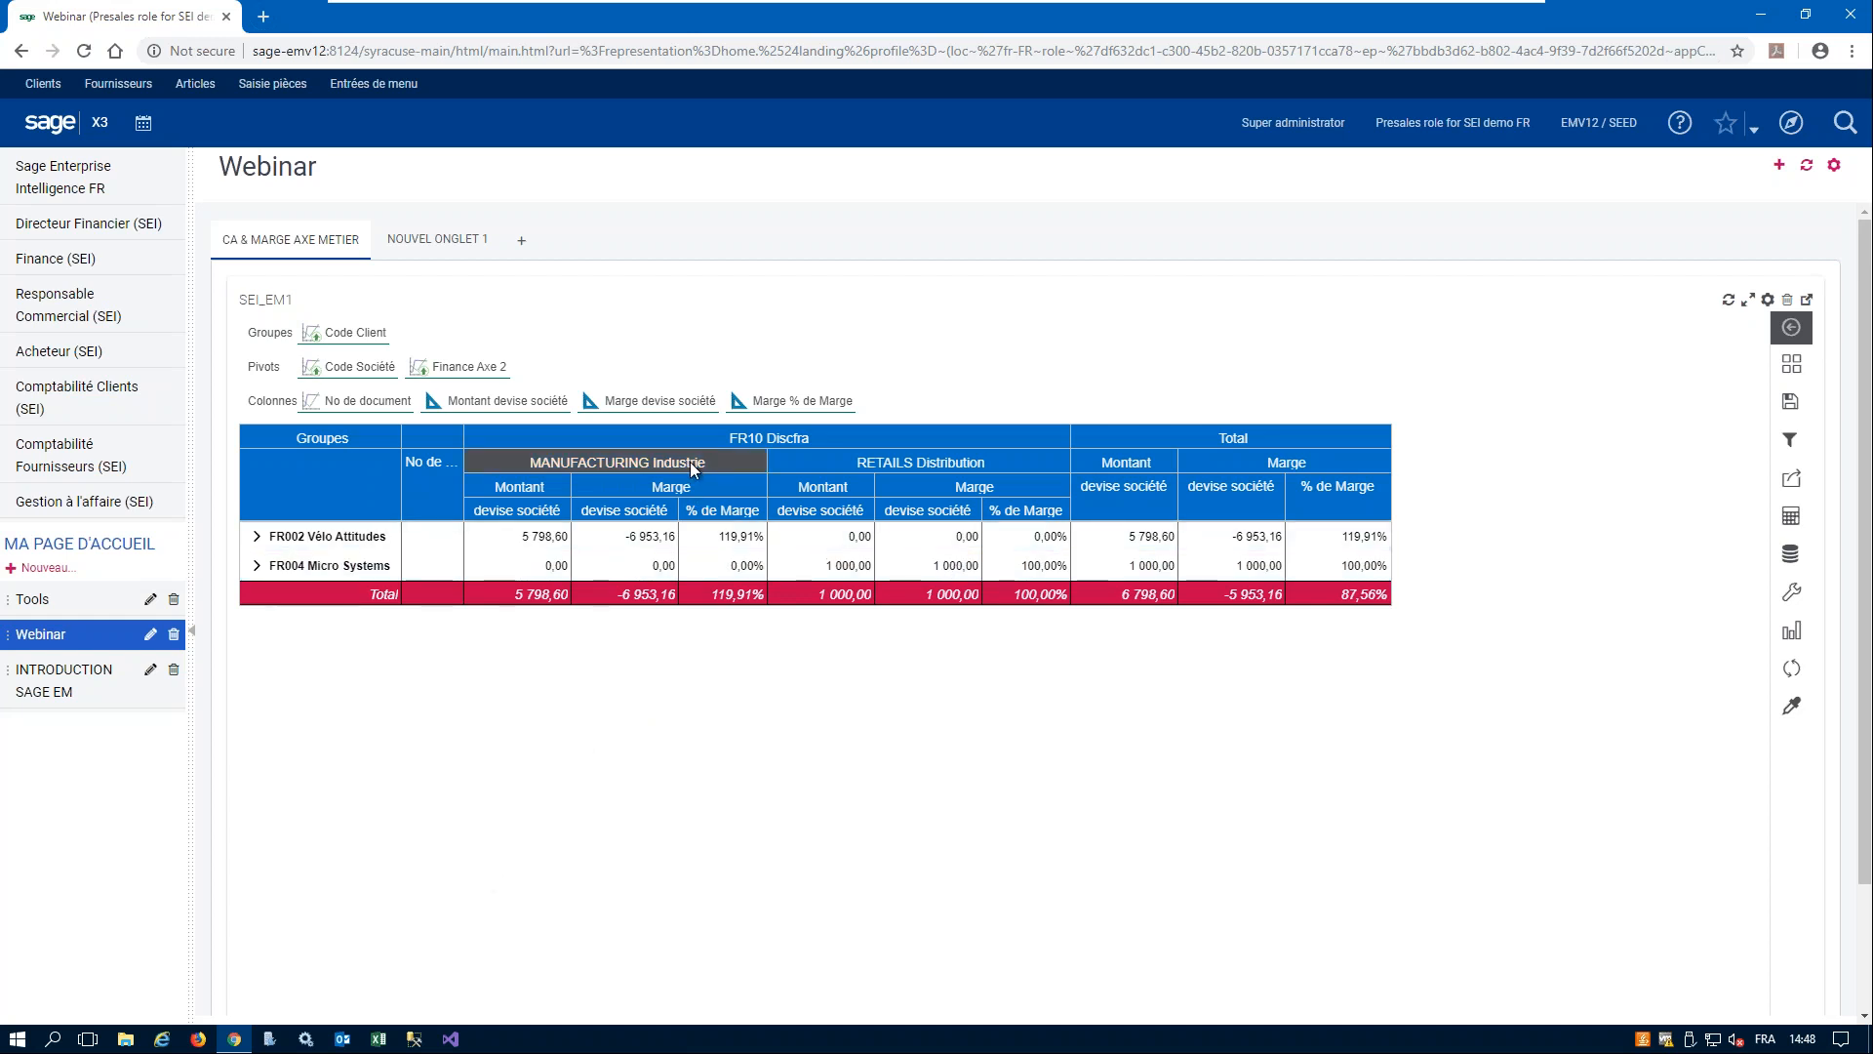
{"action": "left_click", "coordinate": [441, 239]}
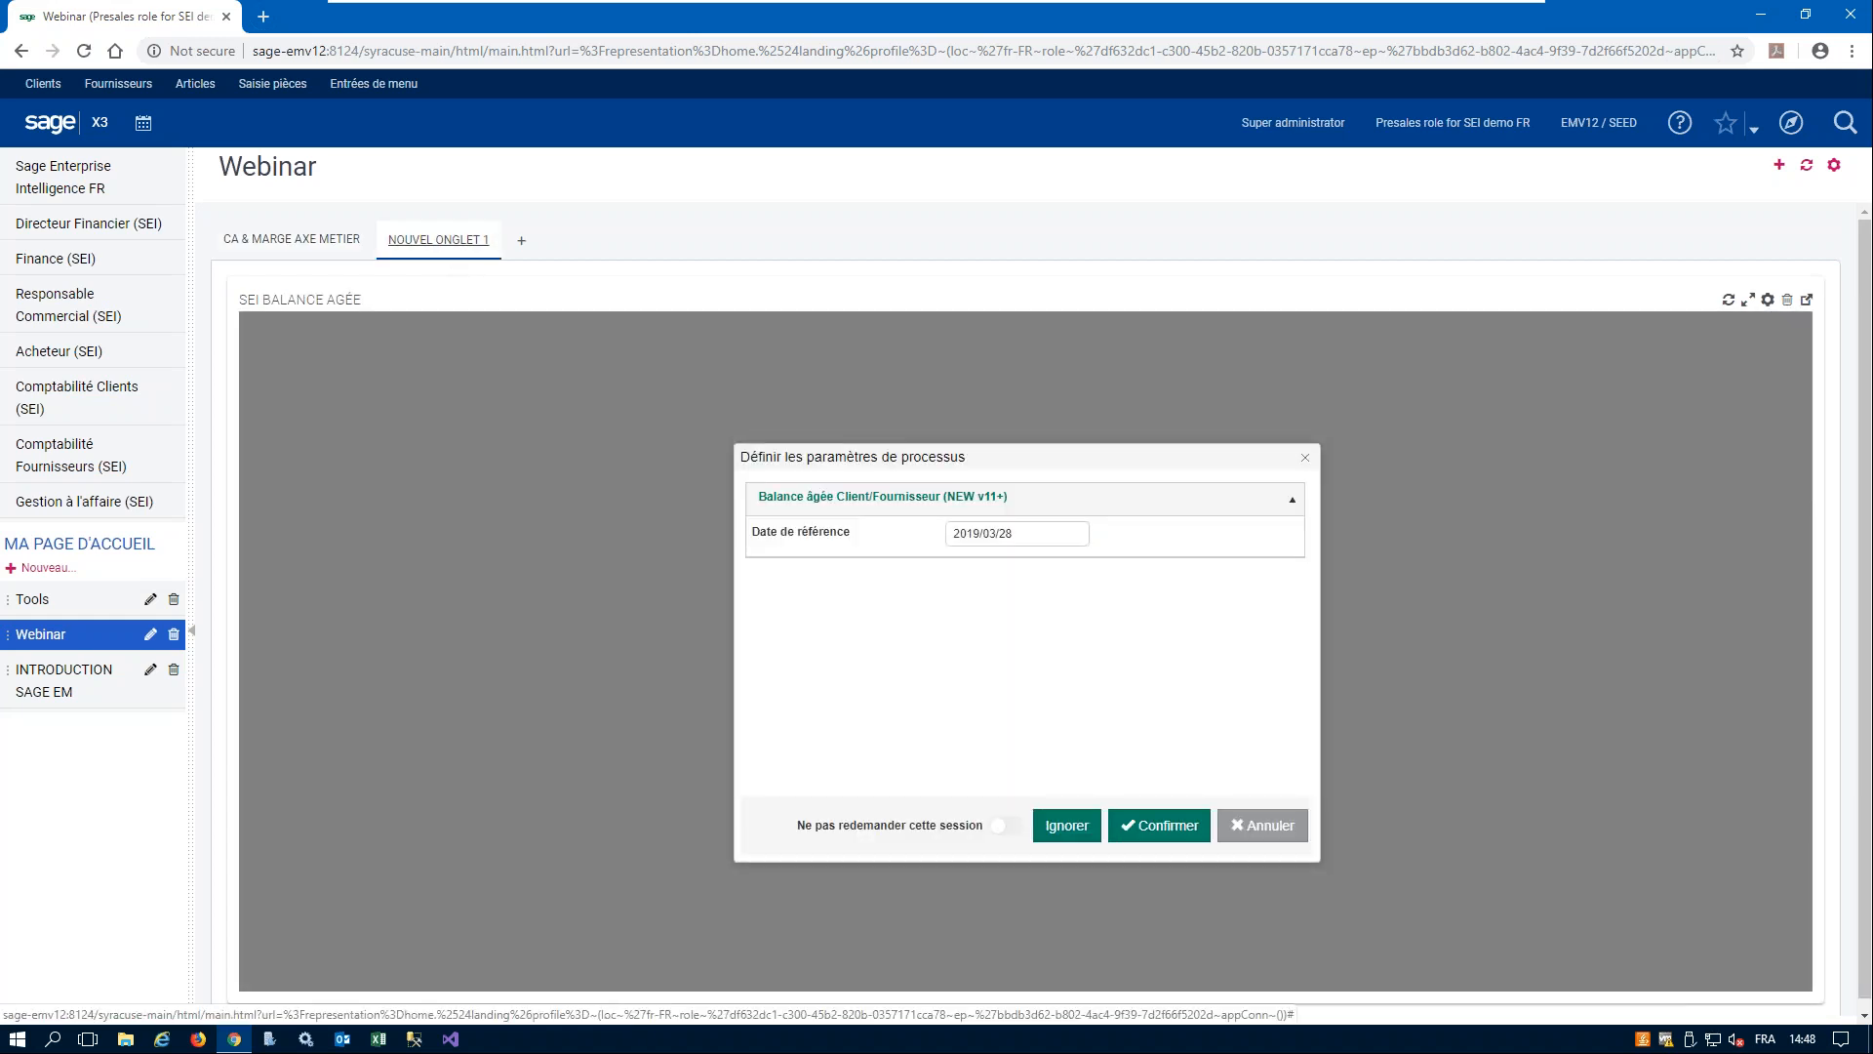
{"action": "left_click", "coordinate": [1166, 825]}
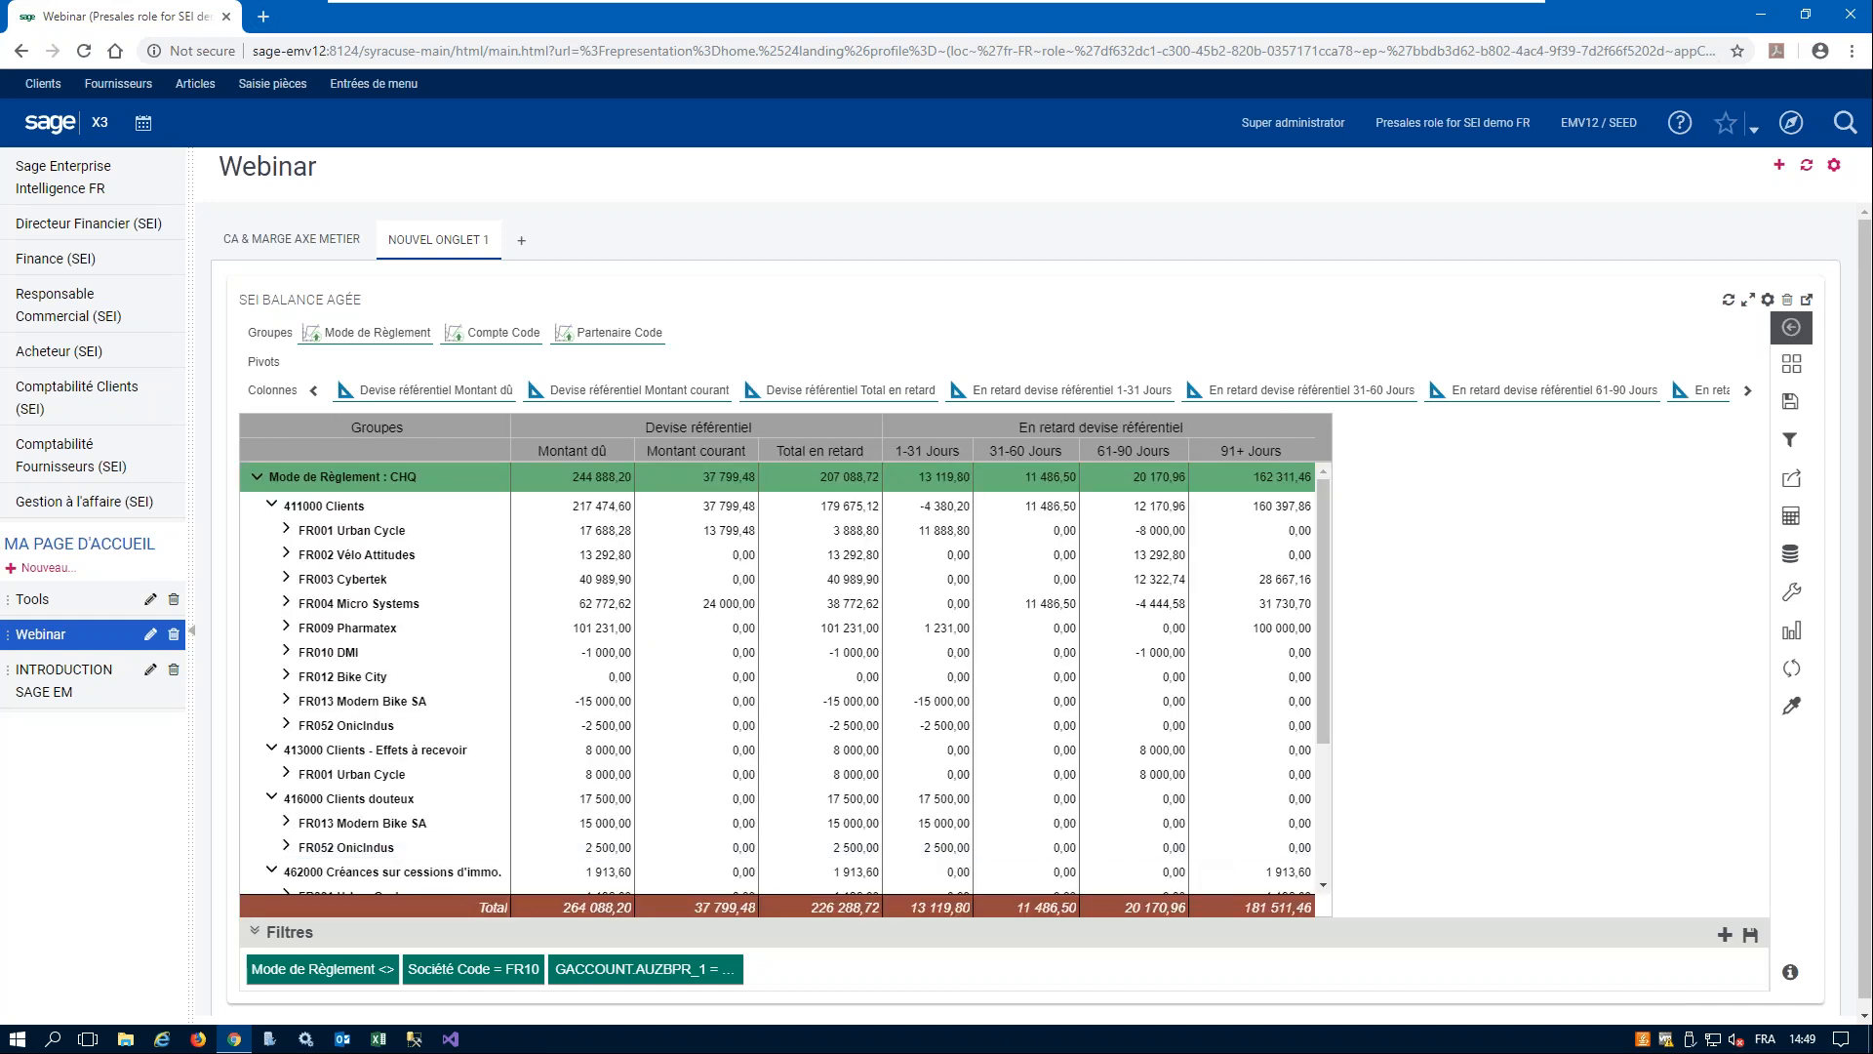
- Hide the filter area and the grouping fields in the layout of the aged balance report
{"action": "left_click", "coordinate": [1790, 371]}
{"action": "left_click", "coordinate": [1702, 394]}
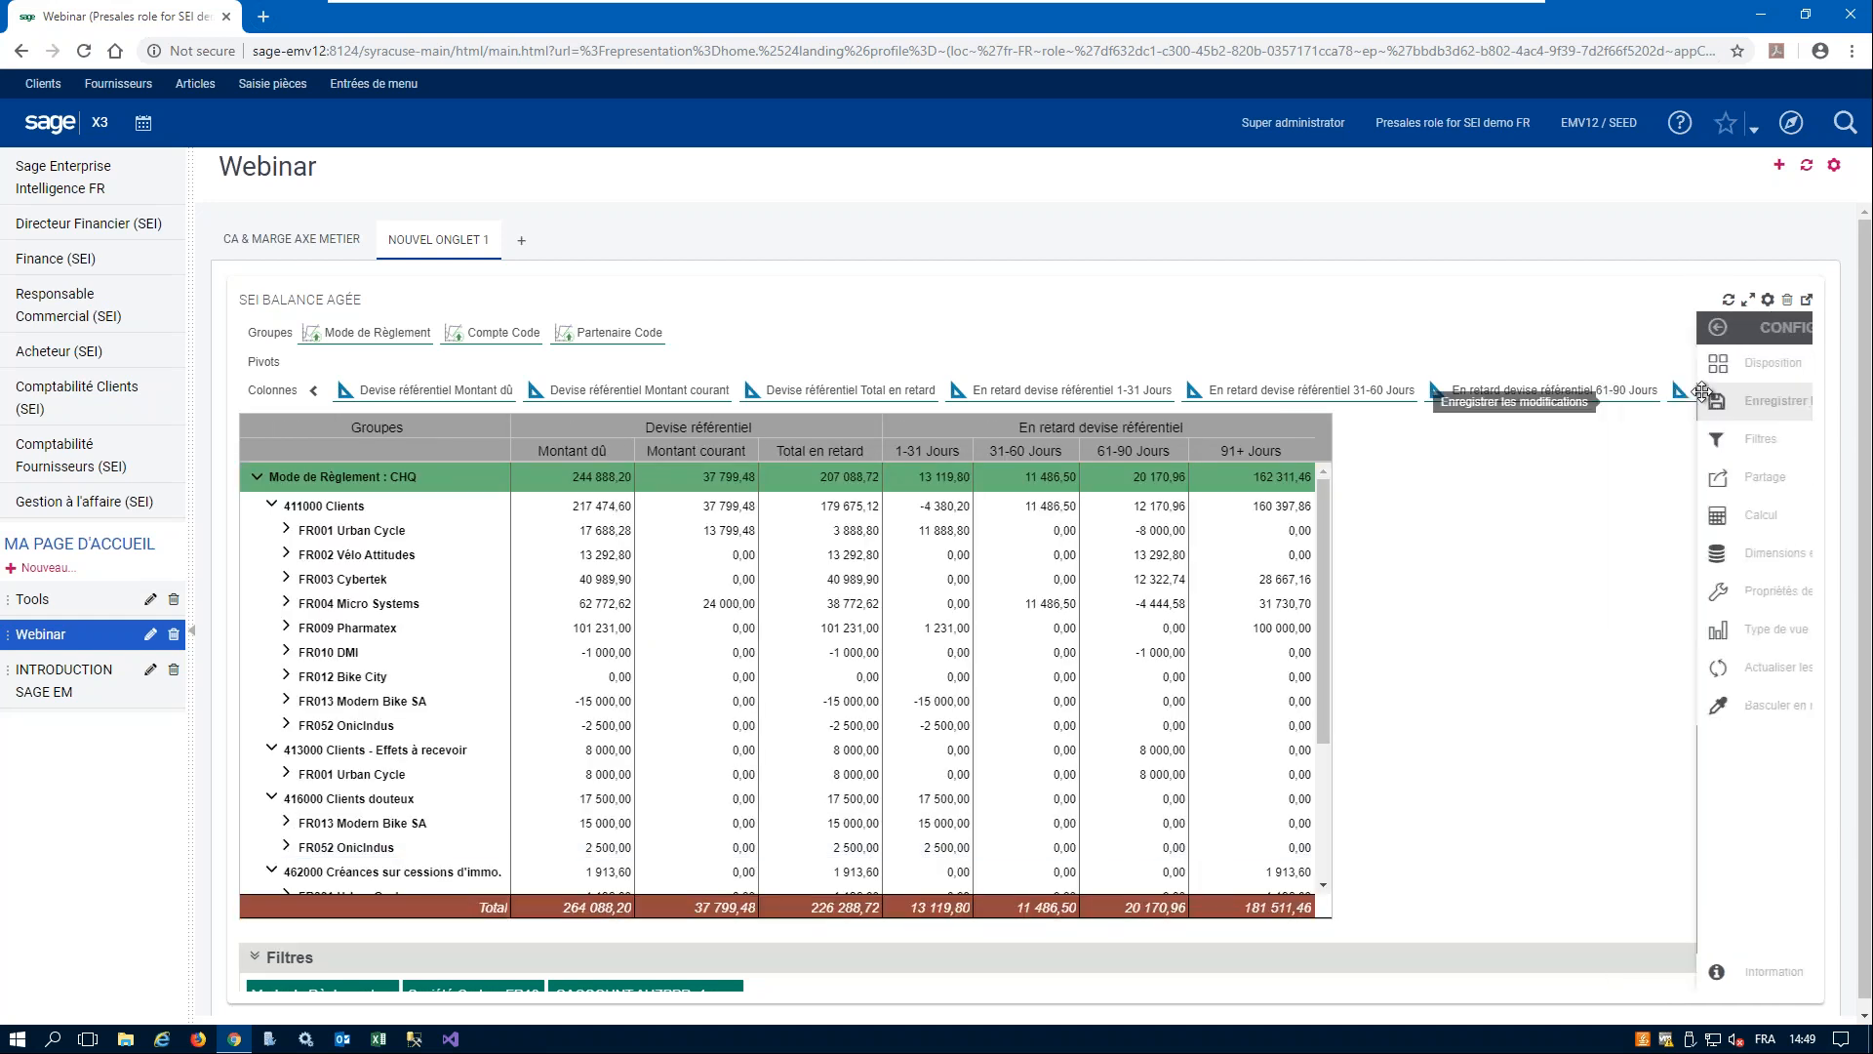
{"action": "left_click", "coordinate": [1791, 366]}
{"action": "left_click", "coordinate": [1672, 422]}
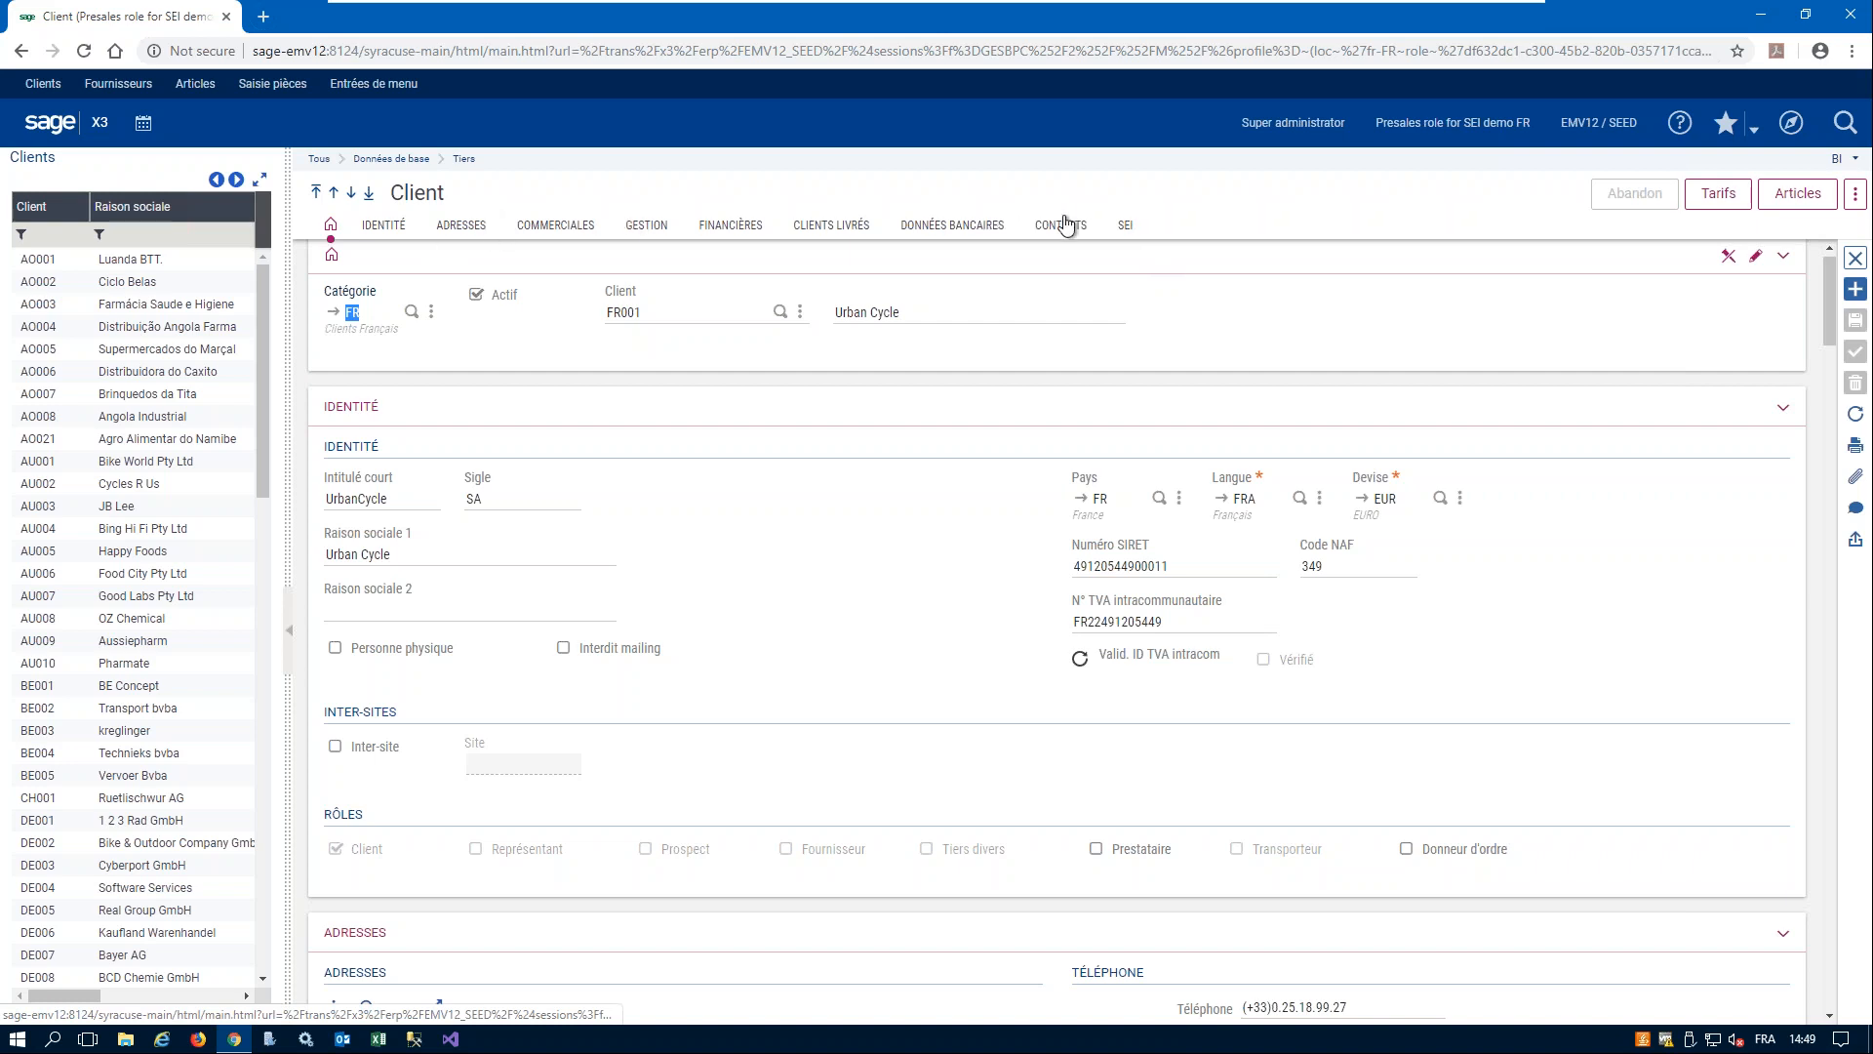
- Go to the SEI section of the Urban Cycle customer record and hide the grouping fields above its top 5 articles chart
{"action": "left_click", "coordinate": [1127, 226]}
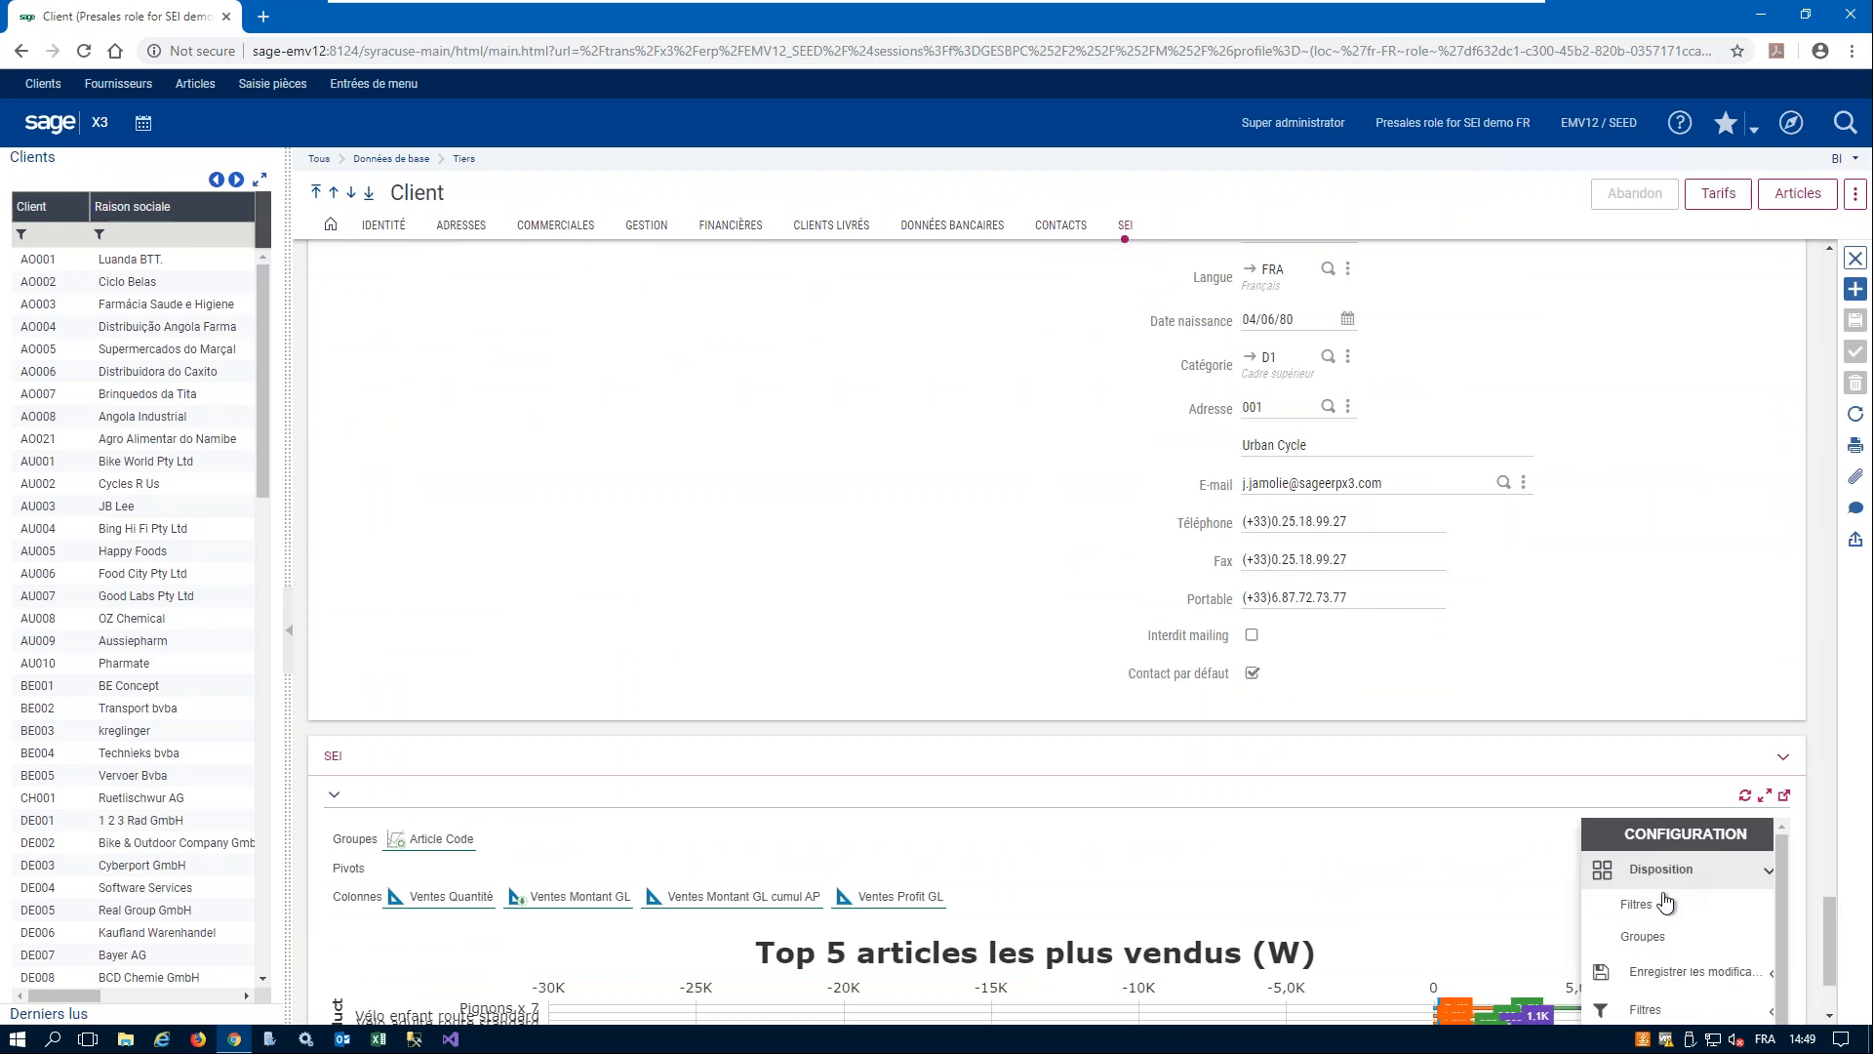
{"action": "mouse_move", "coordinate": [1768, 871]}
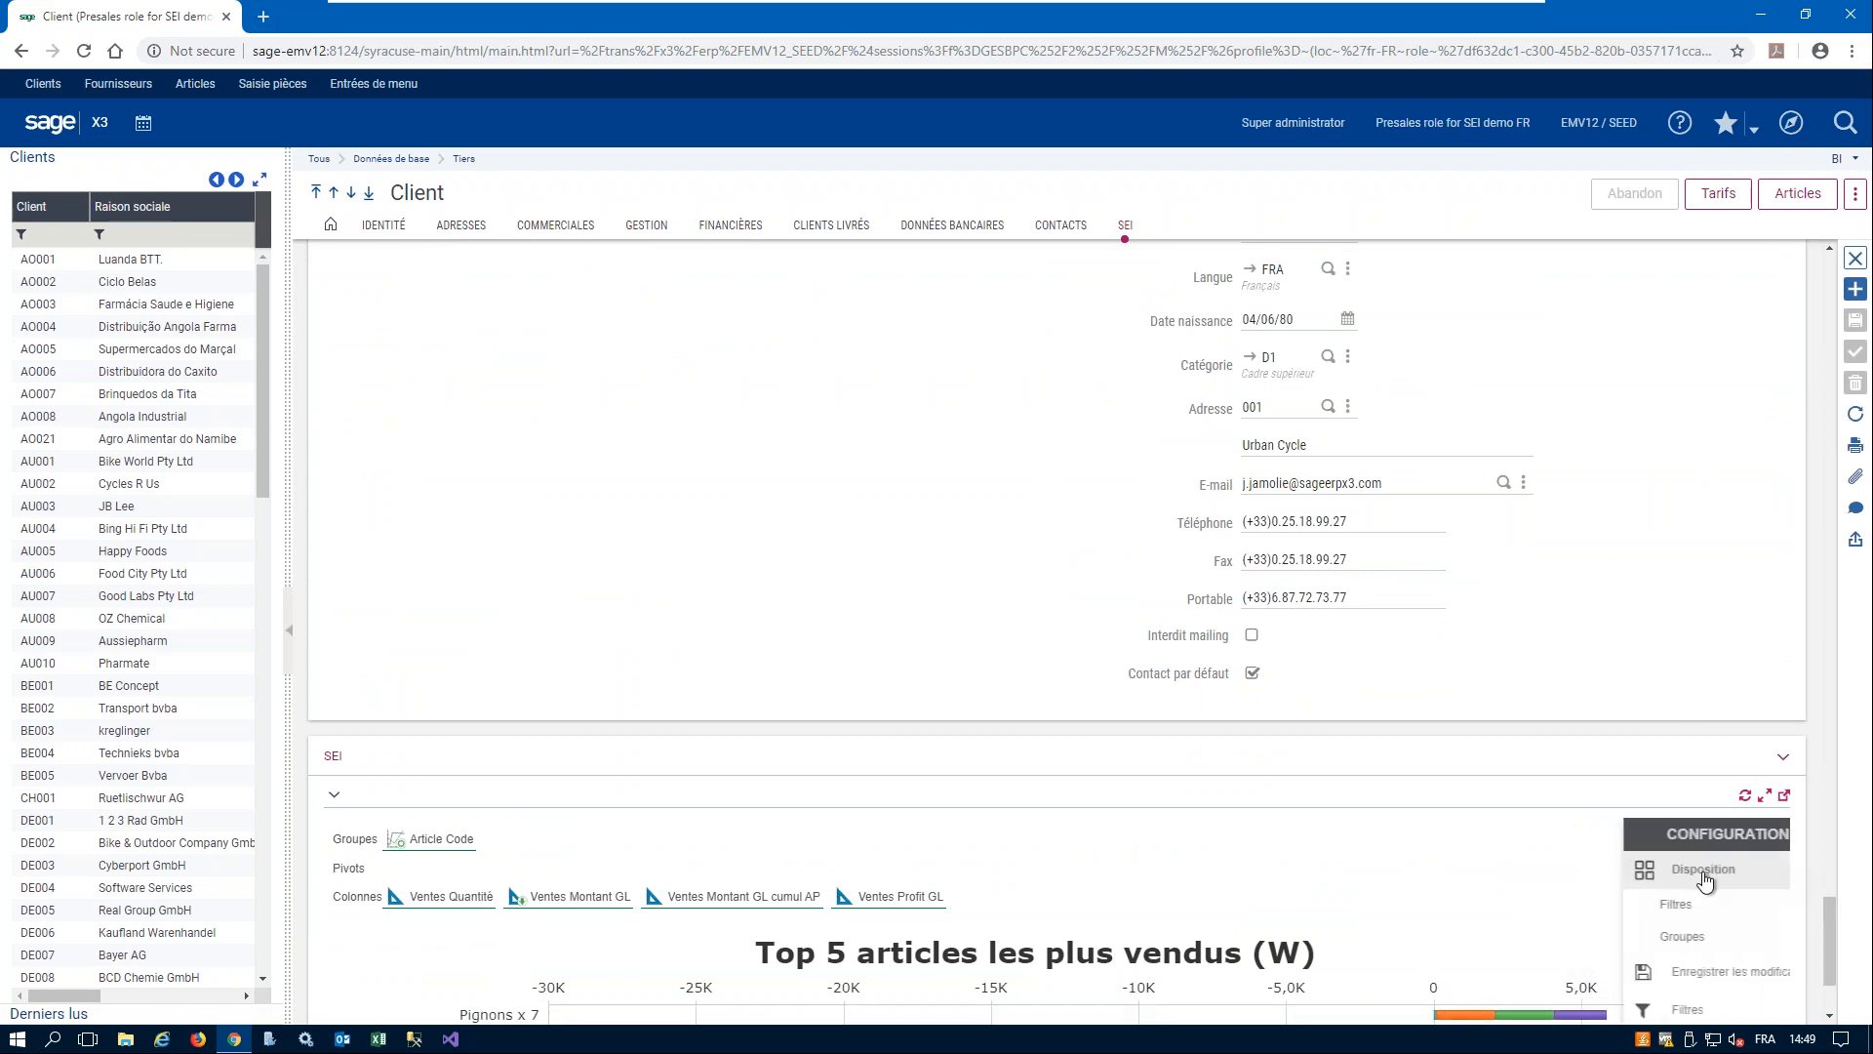
{"action": "left_click", "coordinate": [1651, 939]}
{"action": "scroll", "coordinate": [1031, 647], "scroll_direction": "down", "scroll_amount": 2}
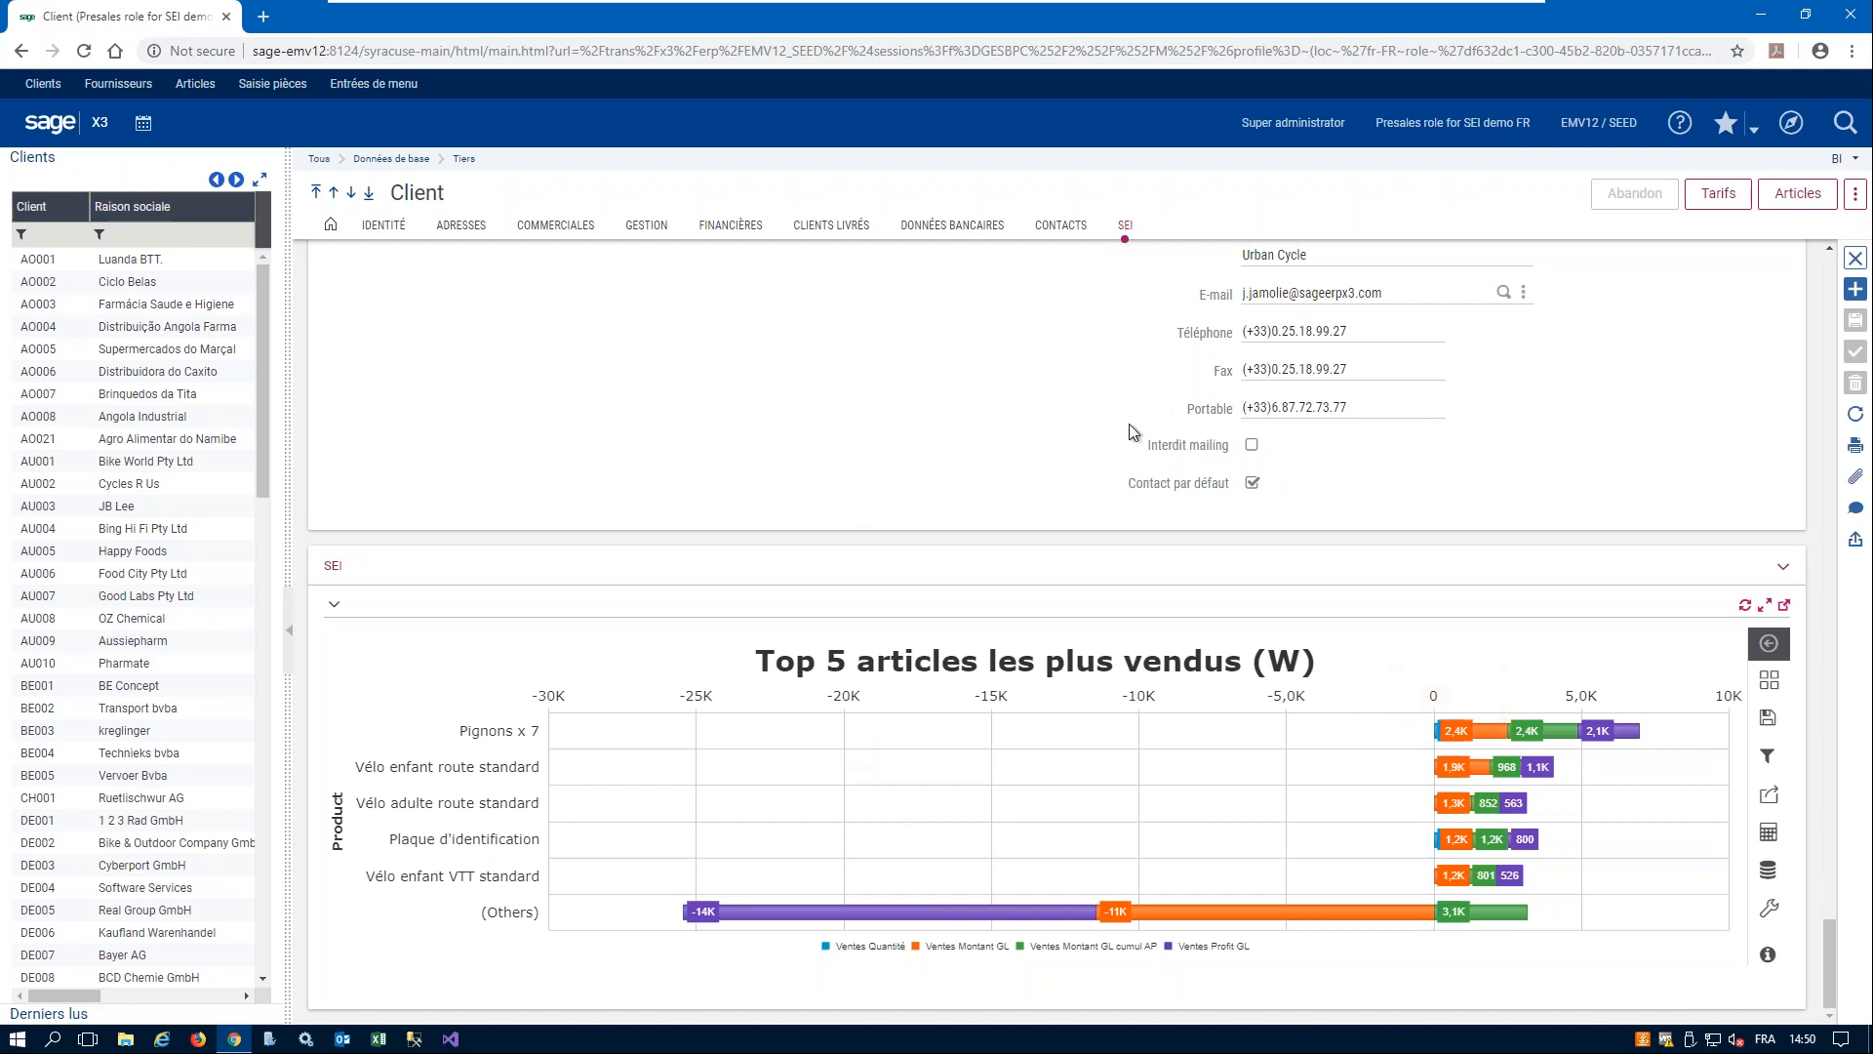
- Open Sage Enterprise Intelligence in a new browser tab and sign in with the user code and account password
{"action": "left_click", "coordinate": [264, 17]}
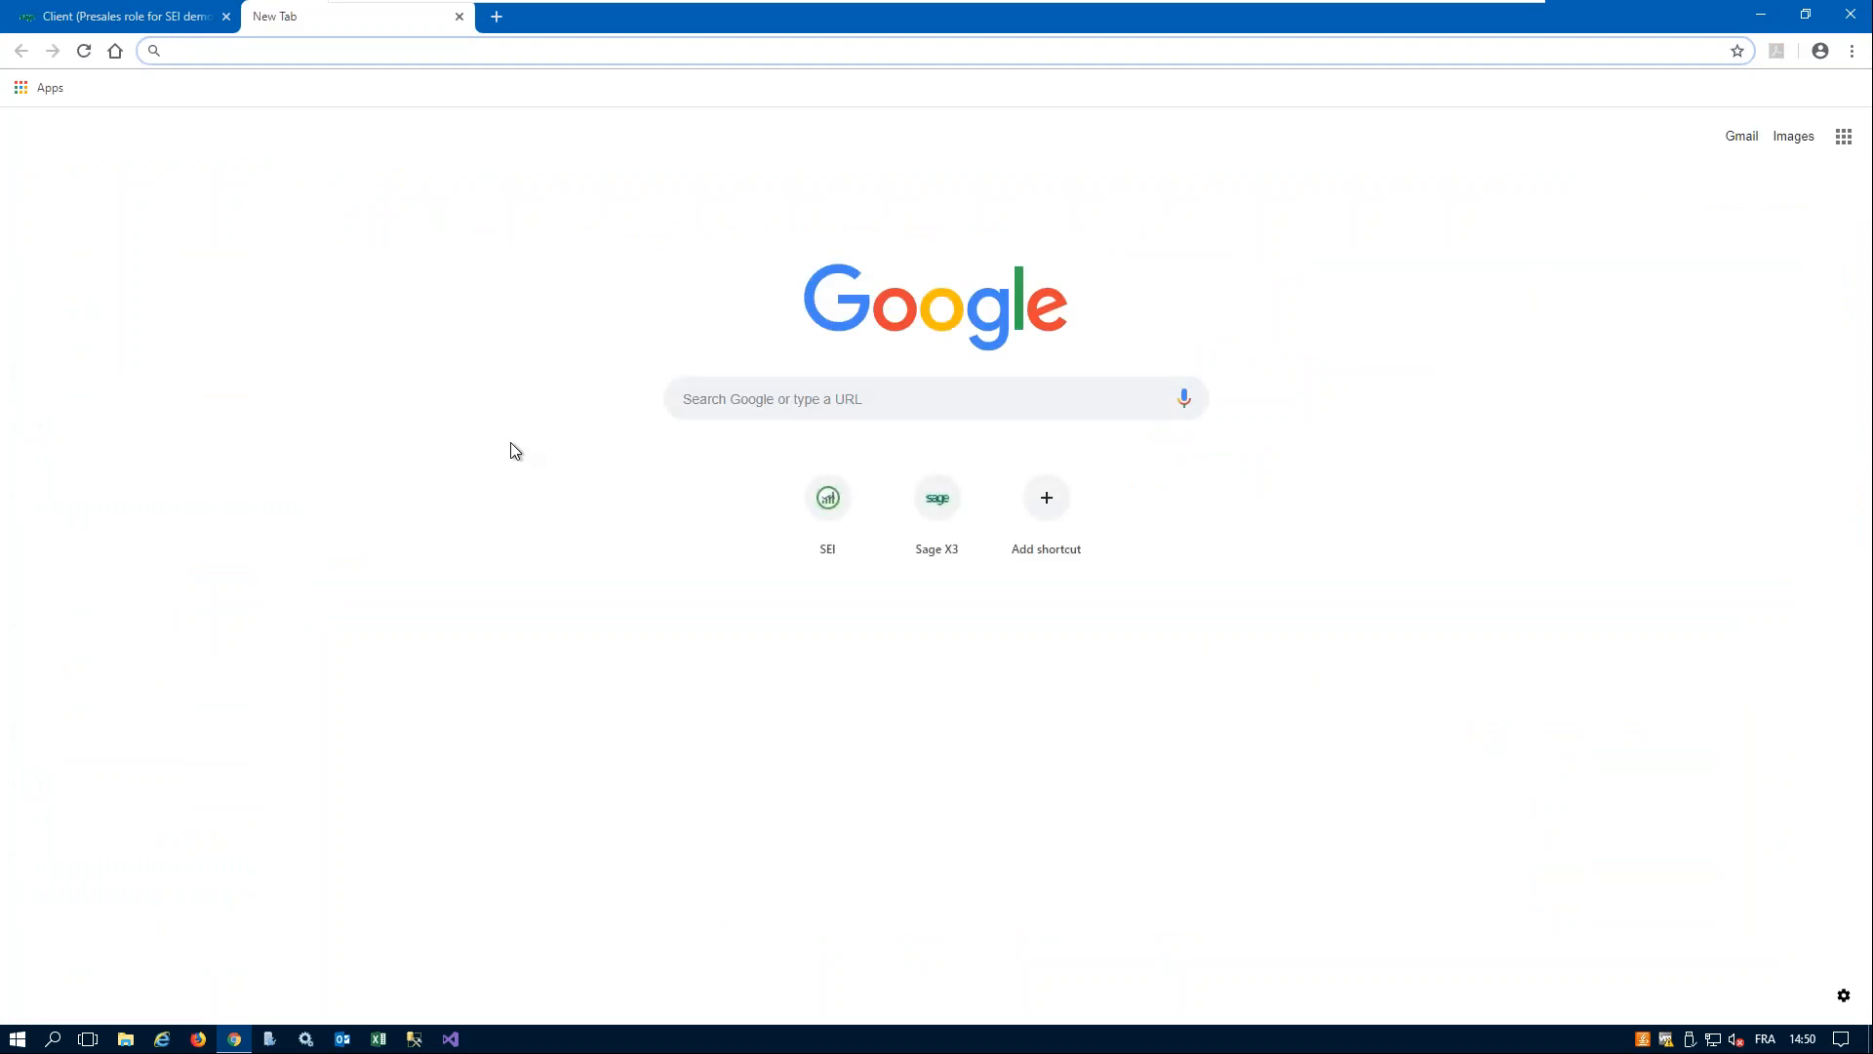
{"action": "left_click", "coordinate": [840, 504]}
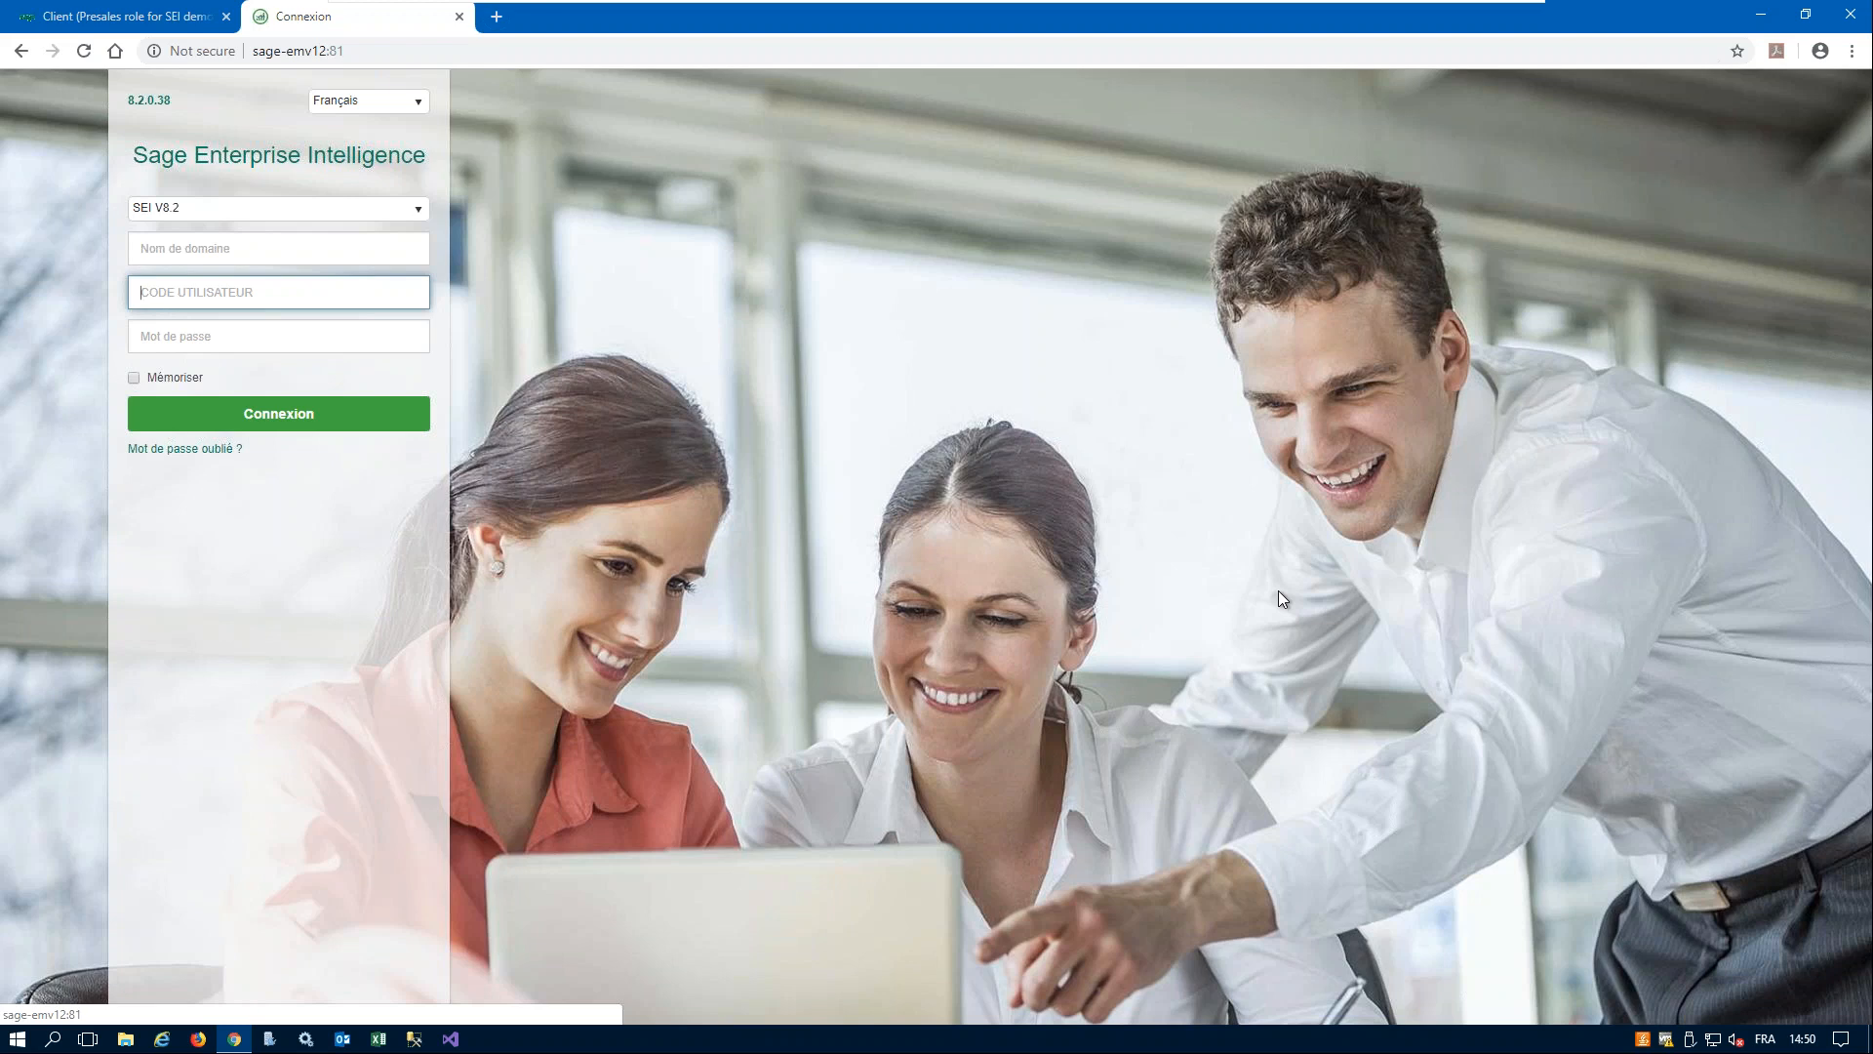
{"action": "type", "text": "ADMIN"}
{"action": "key", "text": "Tab"}
{"action": "type", "text": "admin"}
{"action": "key", "text": "Tab"}
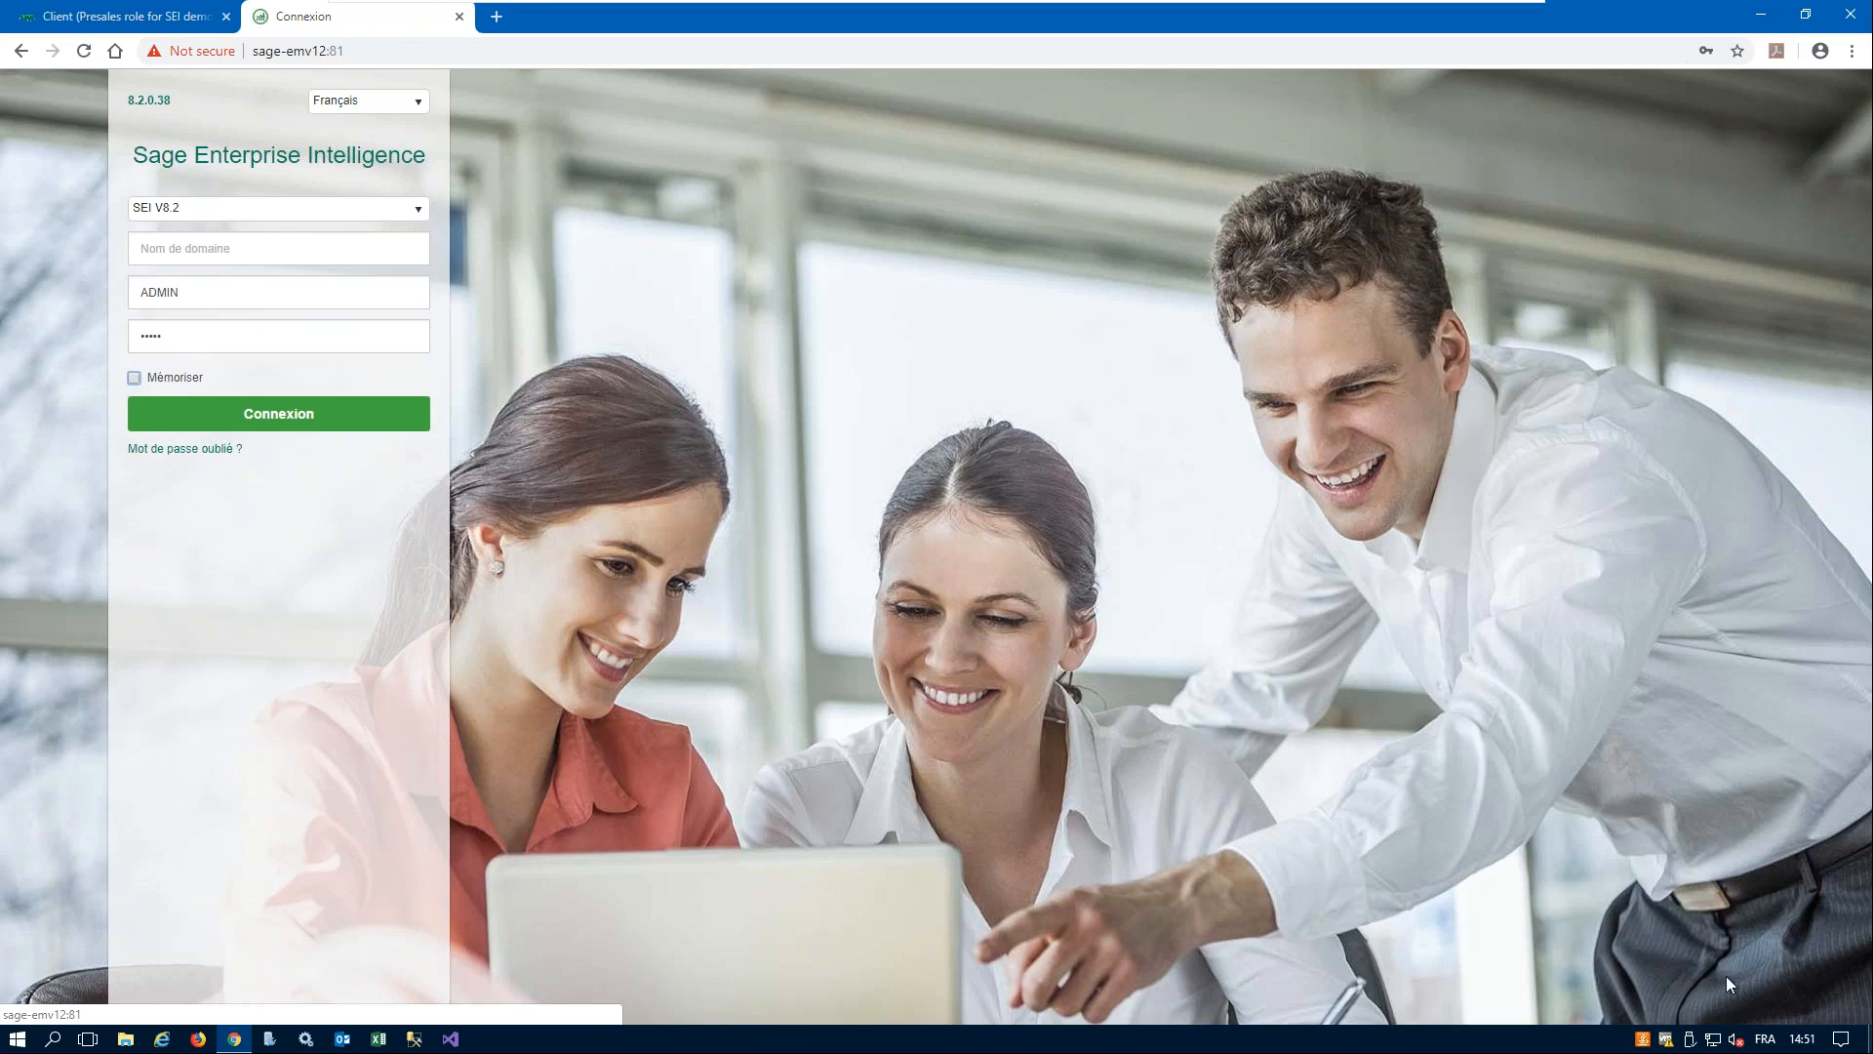
{"action": "left_click", "coordinate": [326, 423]}
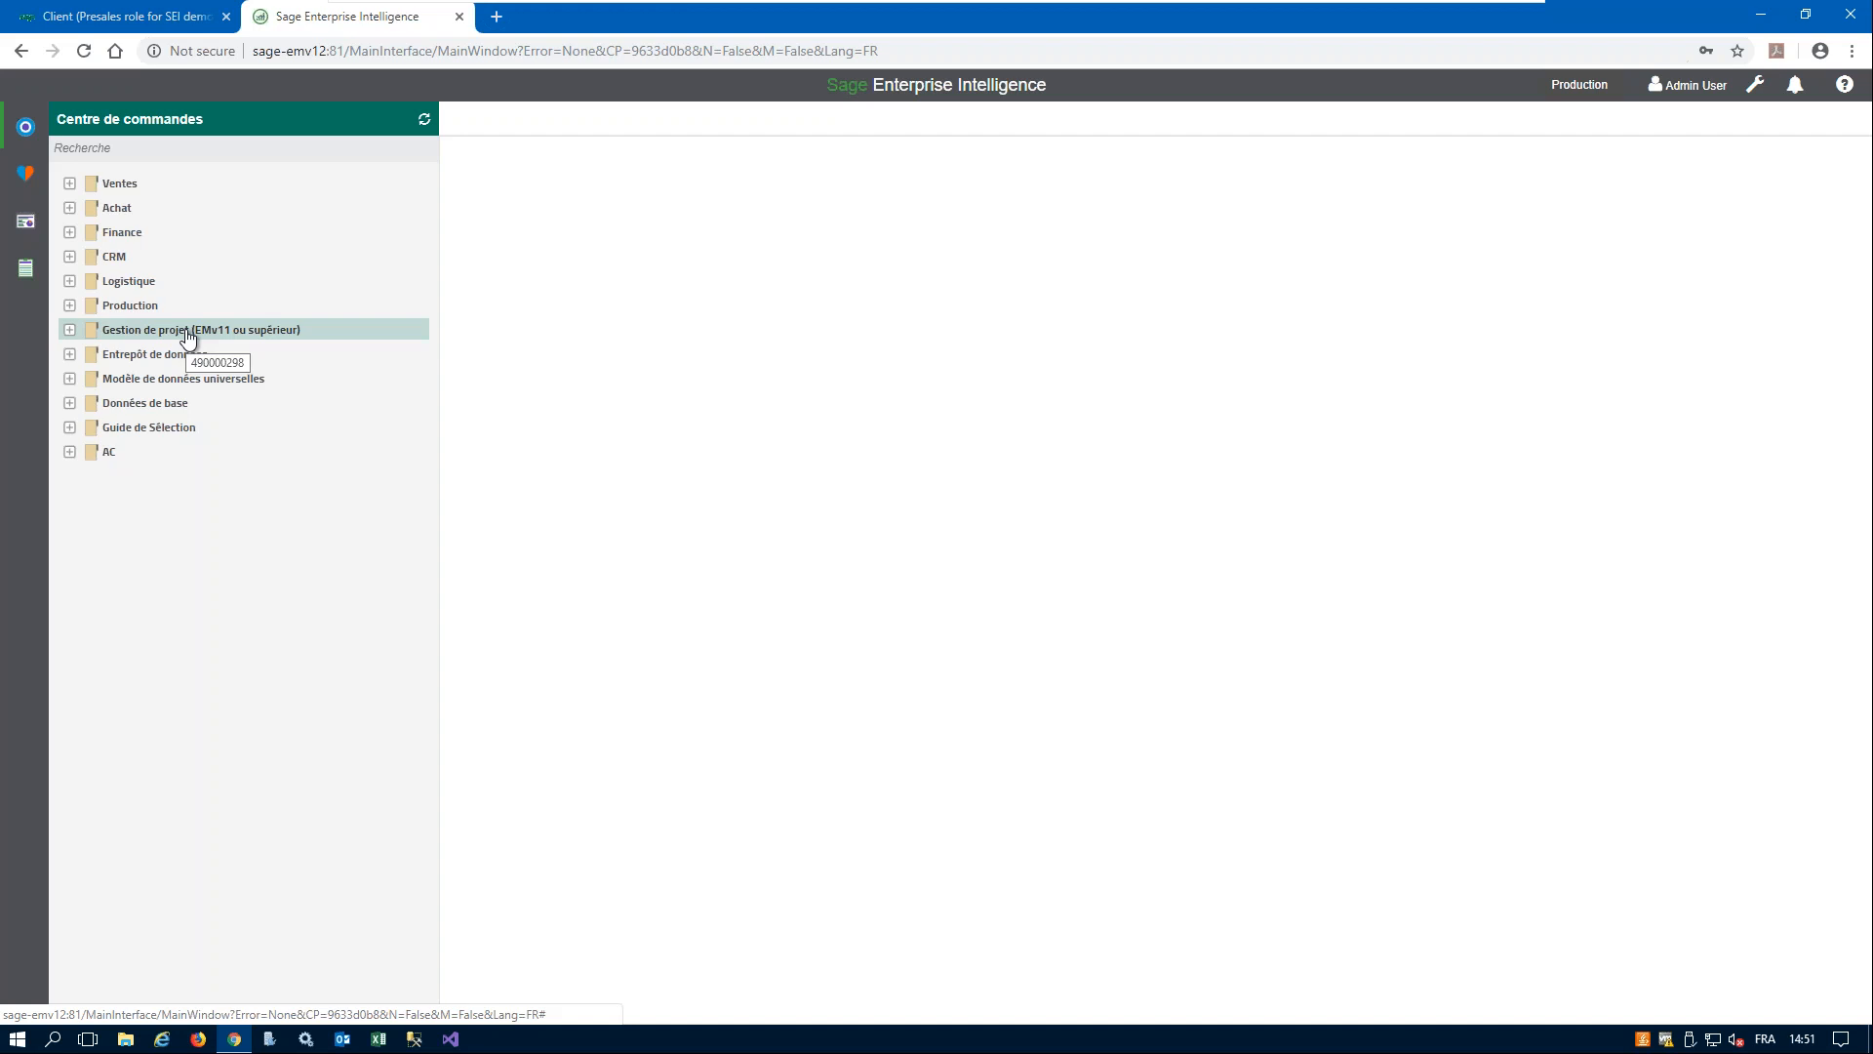
- Browse the command centre's Ventes views under Analyse des factures and Achat views under Factures d'achat
{"action": "left_click", "coordinate": [69, 183]}
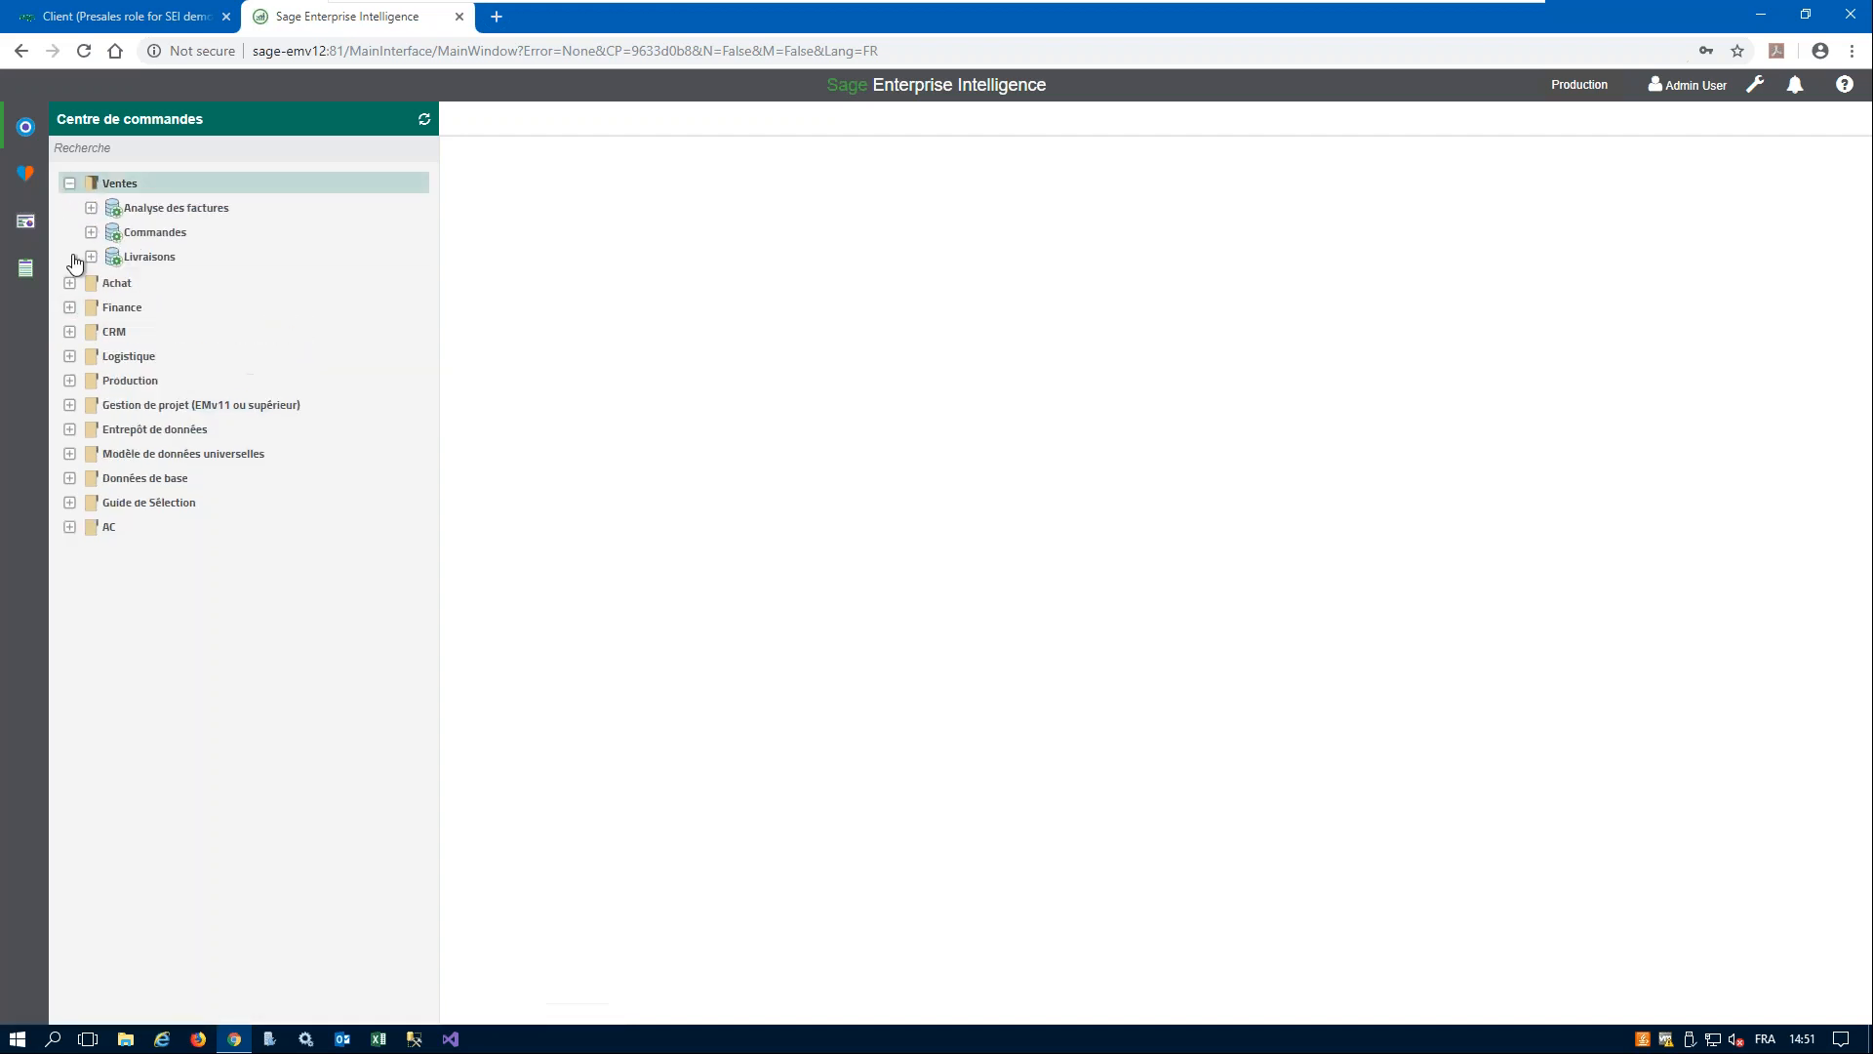
{"action": "left_click", "coordinate": [91, 208]}
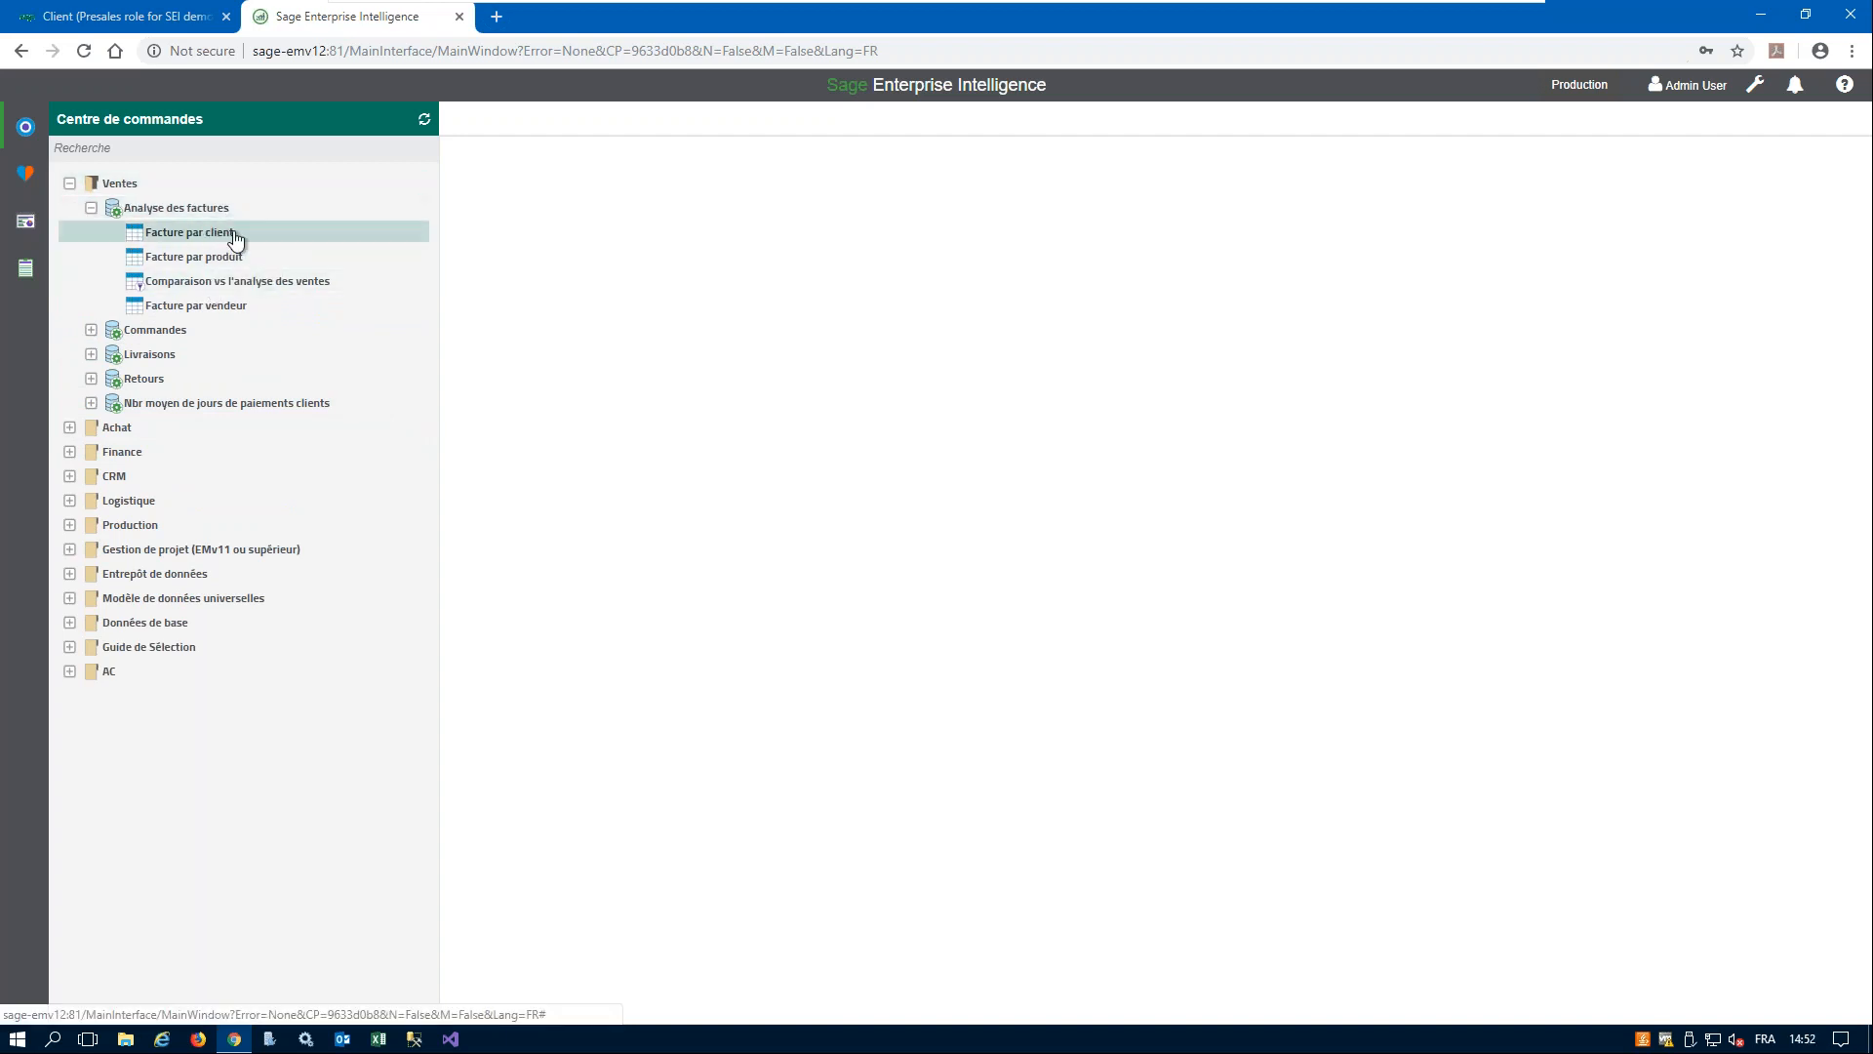
{"action": "left_click", "coordinate": [180, 333]}
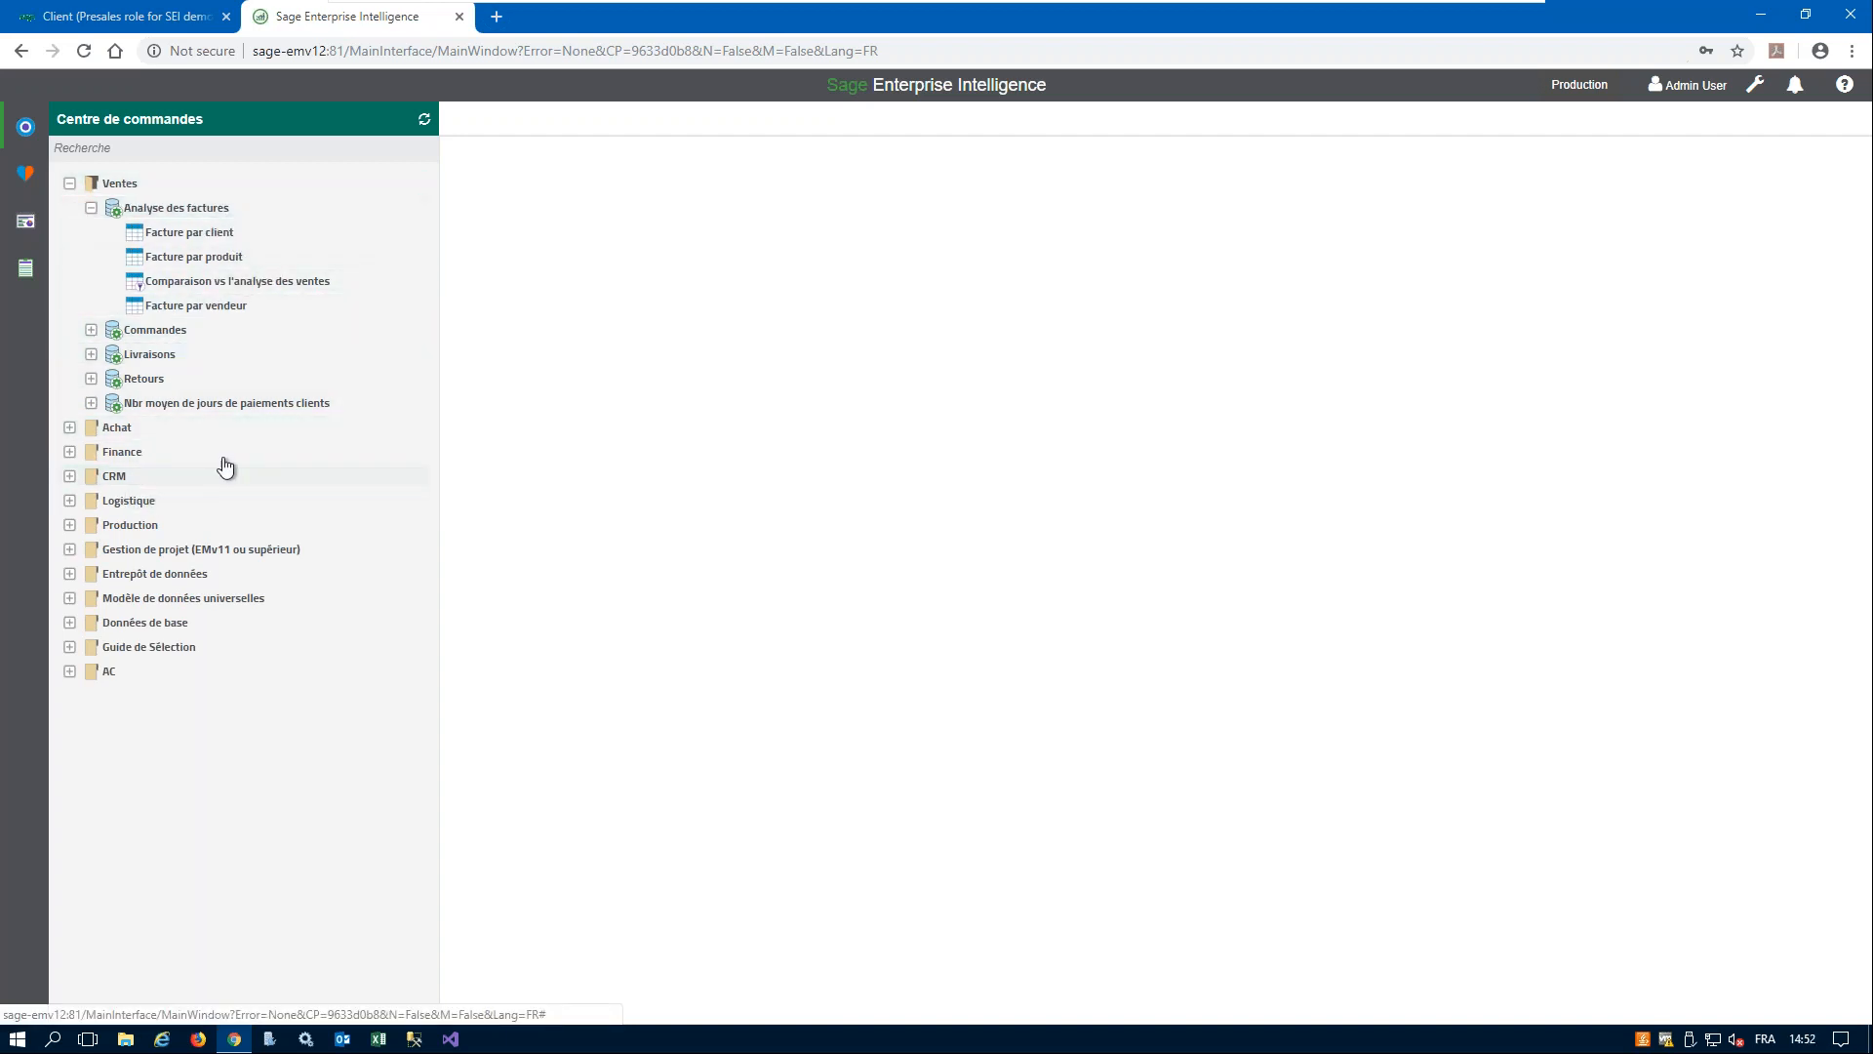
{"action": "left_click", "coordinate": [70, 429]}
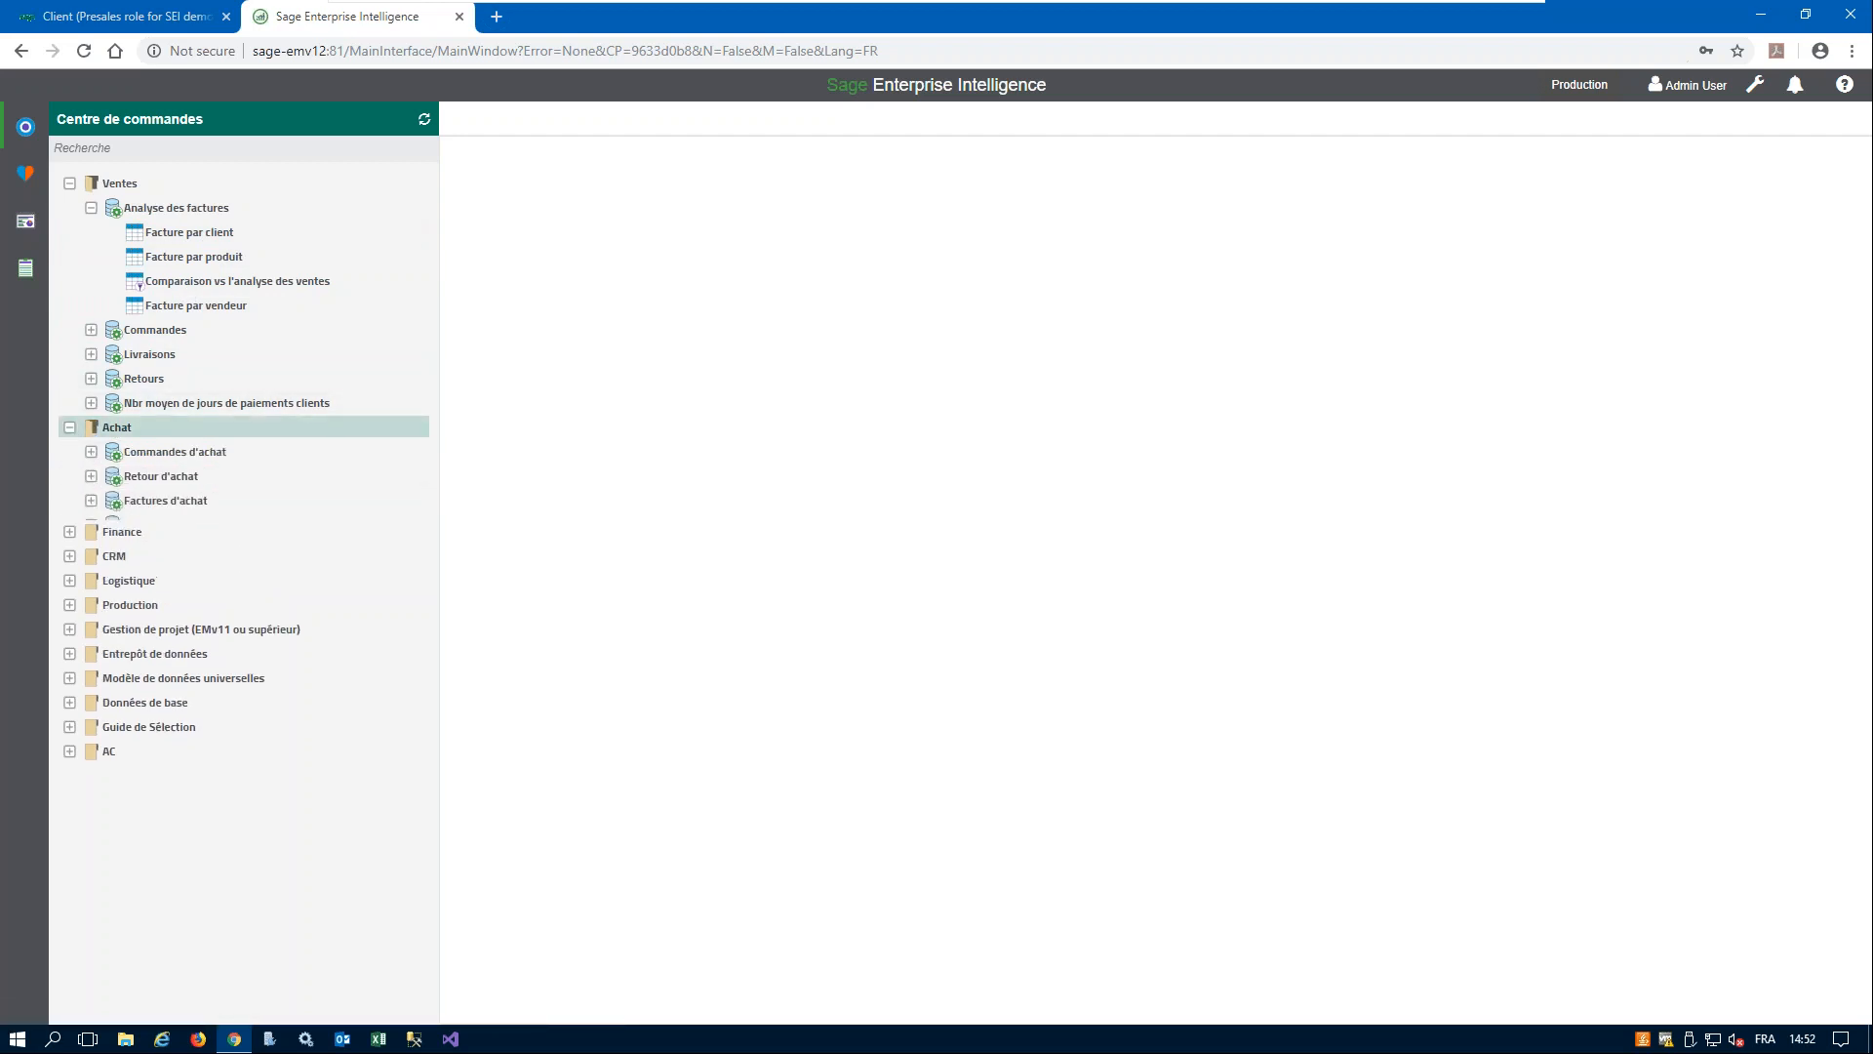
{"action": "left_click", "coordinate": [91, 500]}
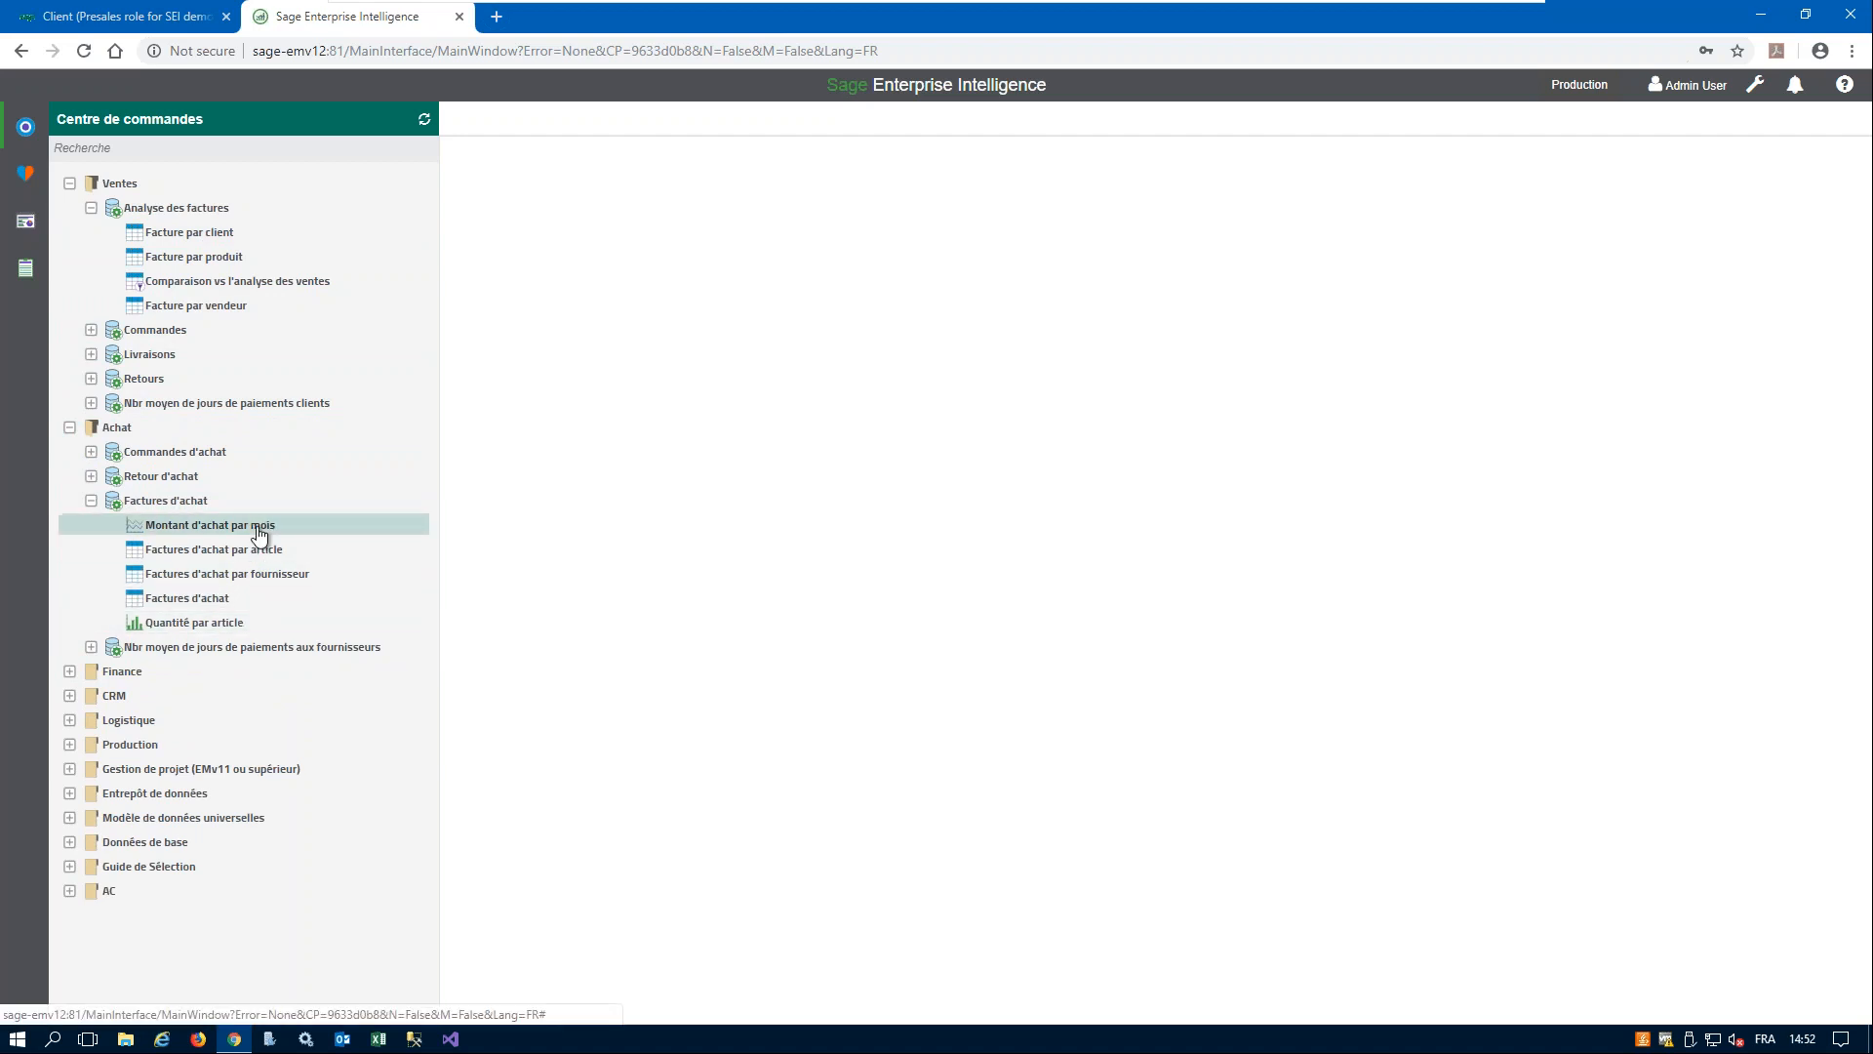
- Expand the Finance and AC folders of the command centre and look through their data models
{"action": "left_click", "coordinate": [69, 671]}
{"action": "scroll", "coordinate": [320, 625], "scroll_direction": "down", "scroll_amount": 2}
{"action": "scroll", "coordinate": [320, 625], "scroll_direction": "down", "scroll_amount": 1}
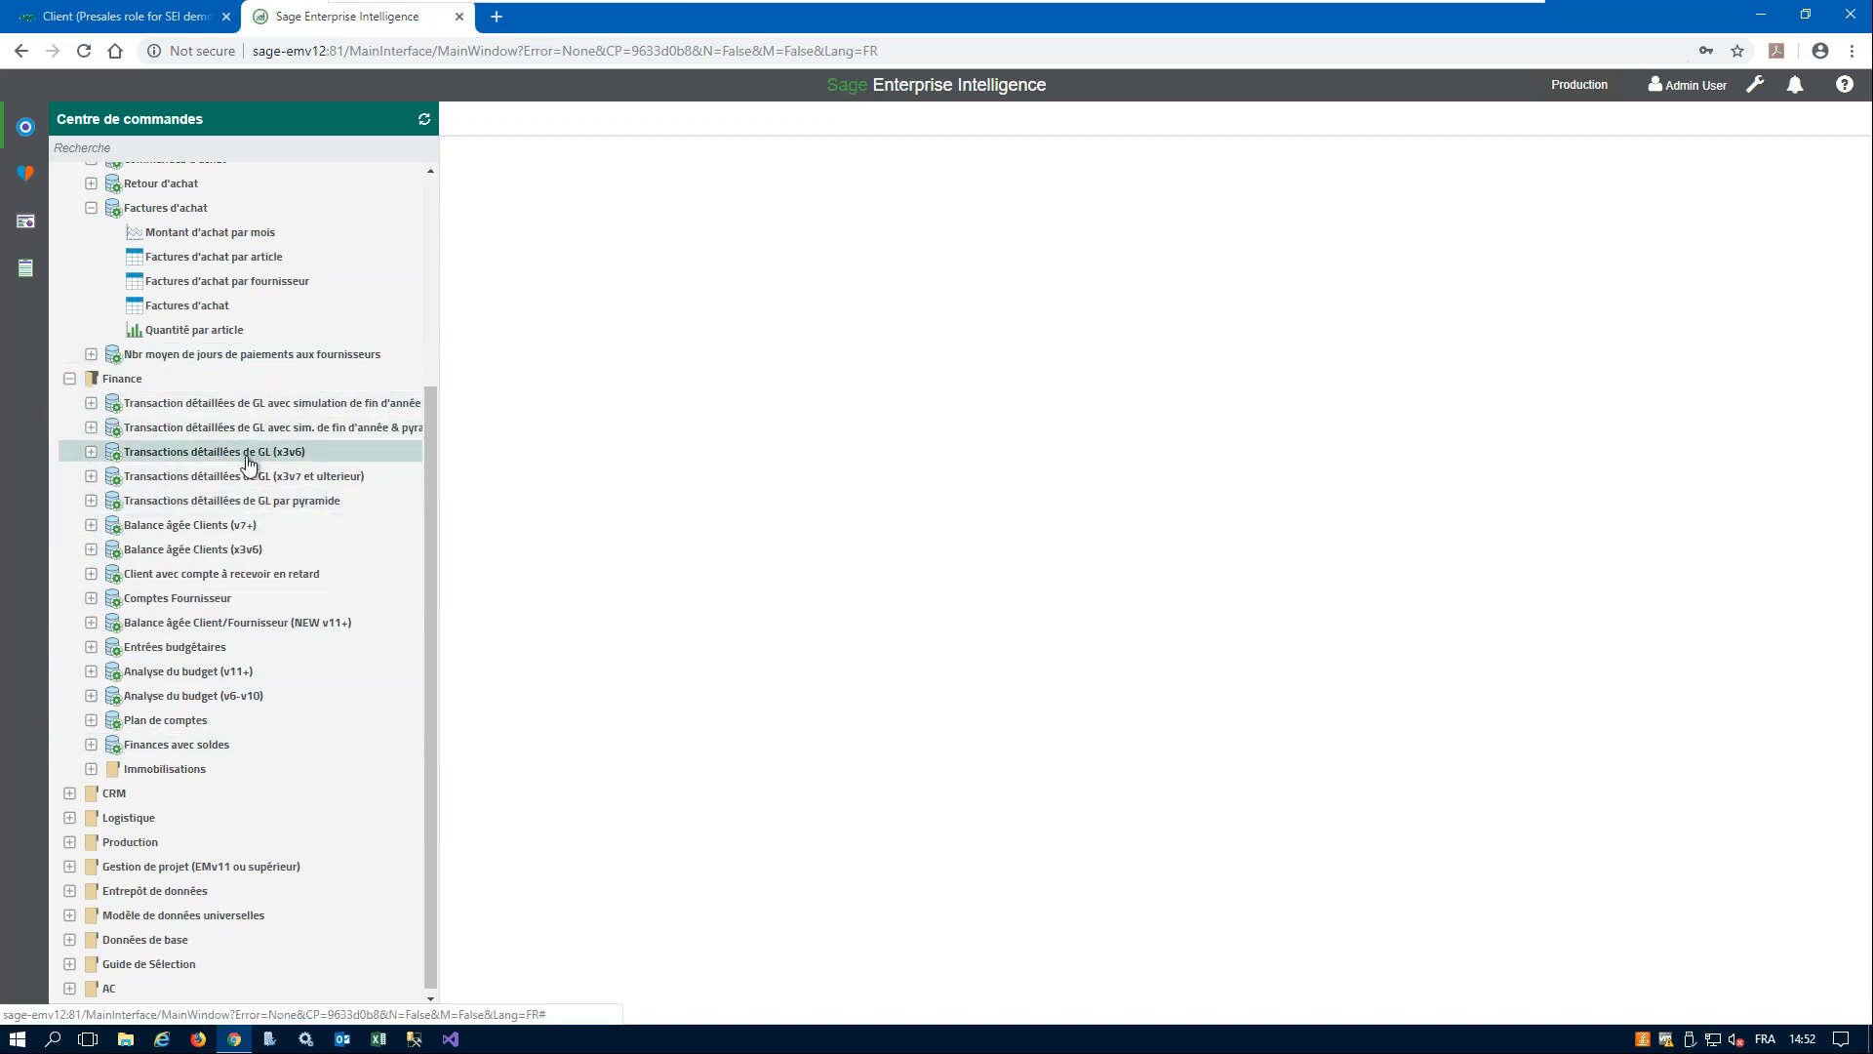
{"action": "left_click", "coordinate": [71, 987]}
{"action": "scroll", "coordinate": [292, 849], "scroll_direction": "down", "scroll_amount": 3}
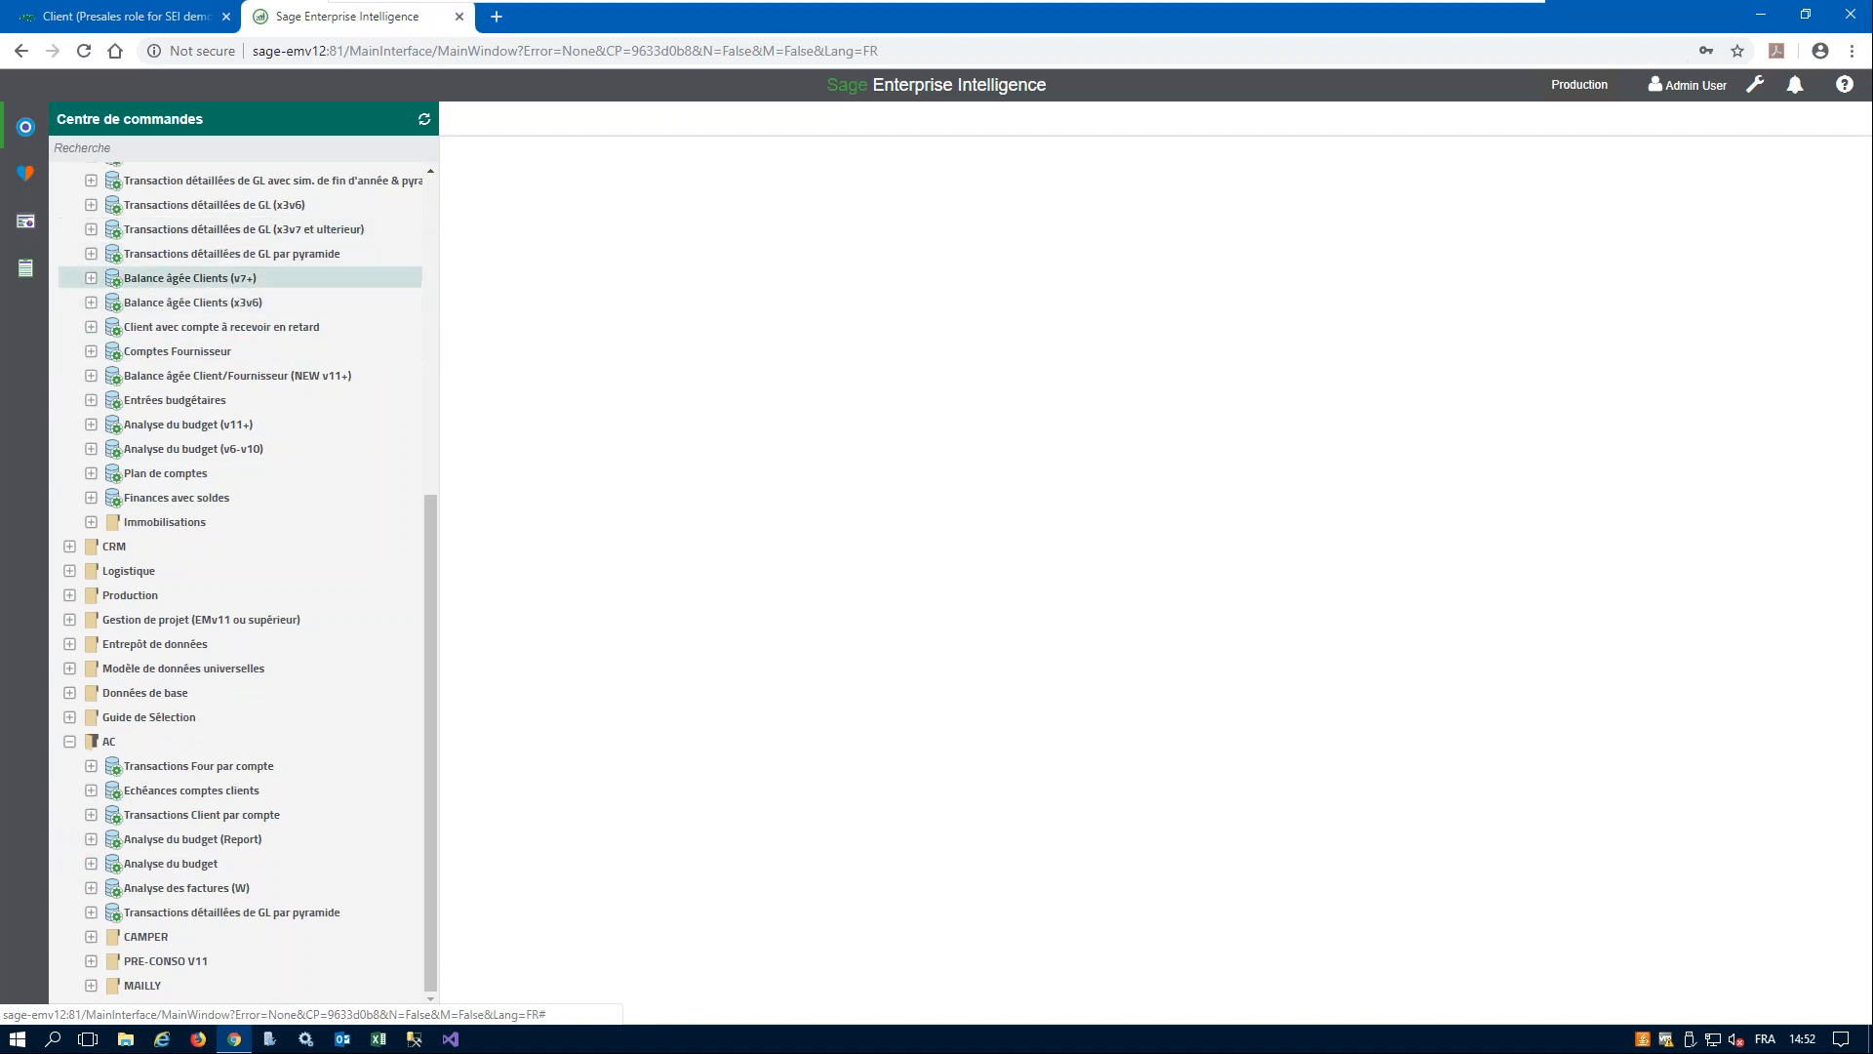
- Collapse the Ventes, Achat and Finance folders in the command centre
{"action": "scroll", "coordinate": [244, 585], "scroll_direction": "up", "scroll_amount": 3}
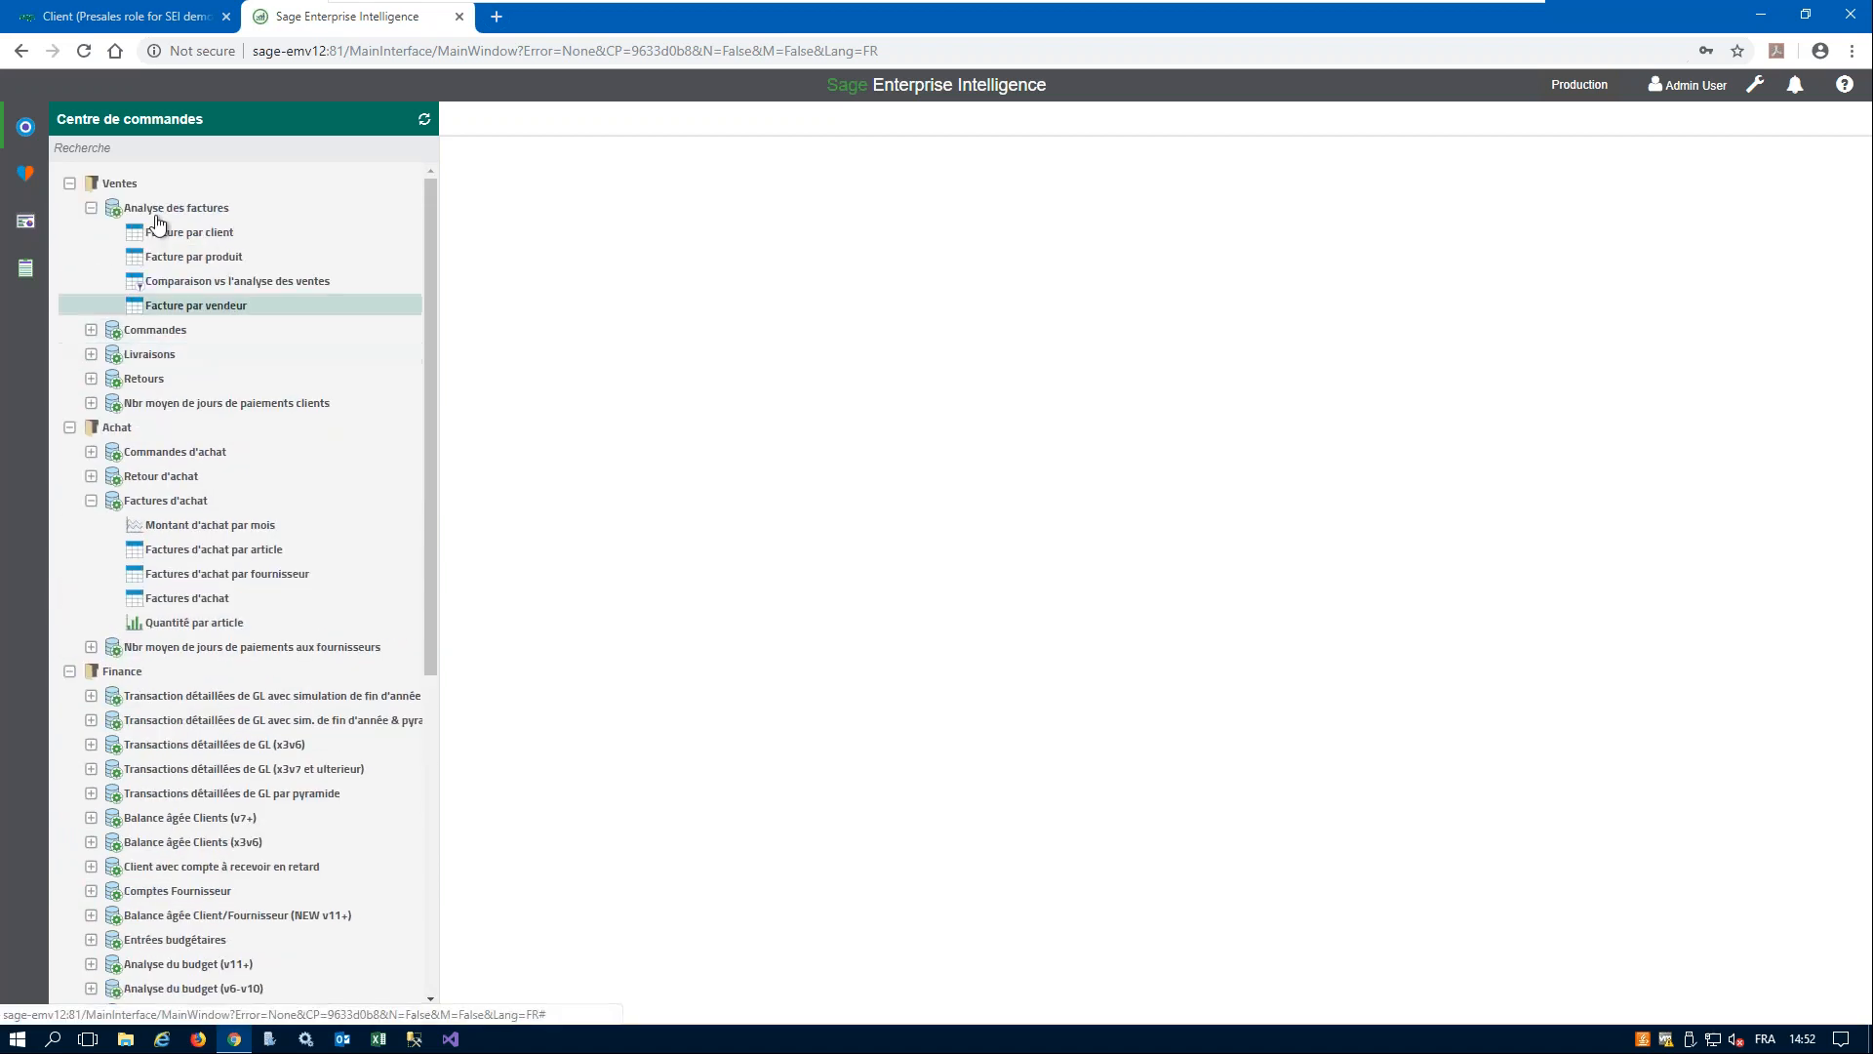
{"action": "left_click", "coordinate": [71, 184]}
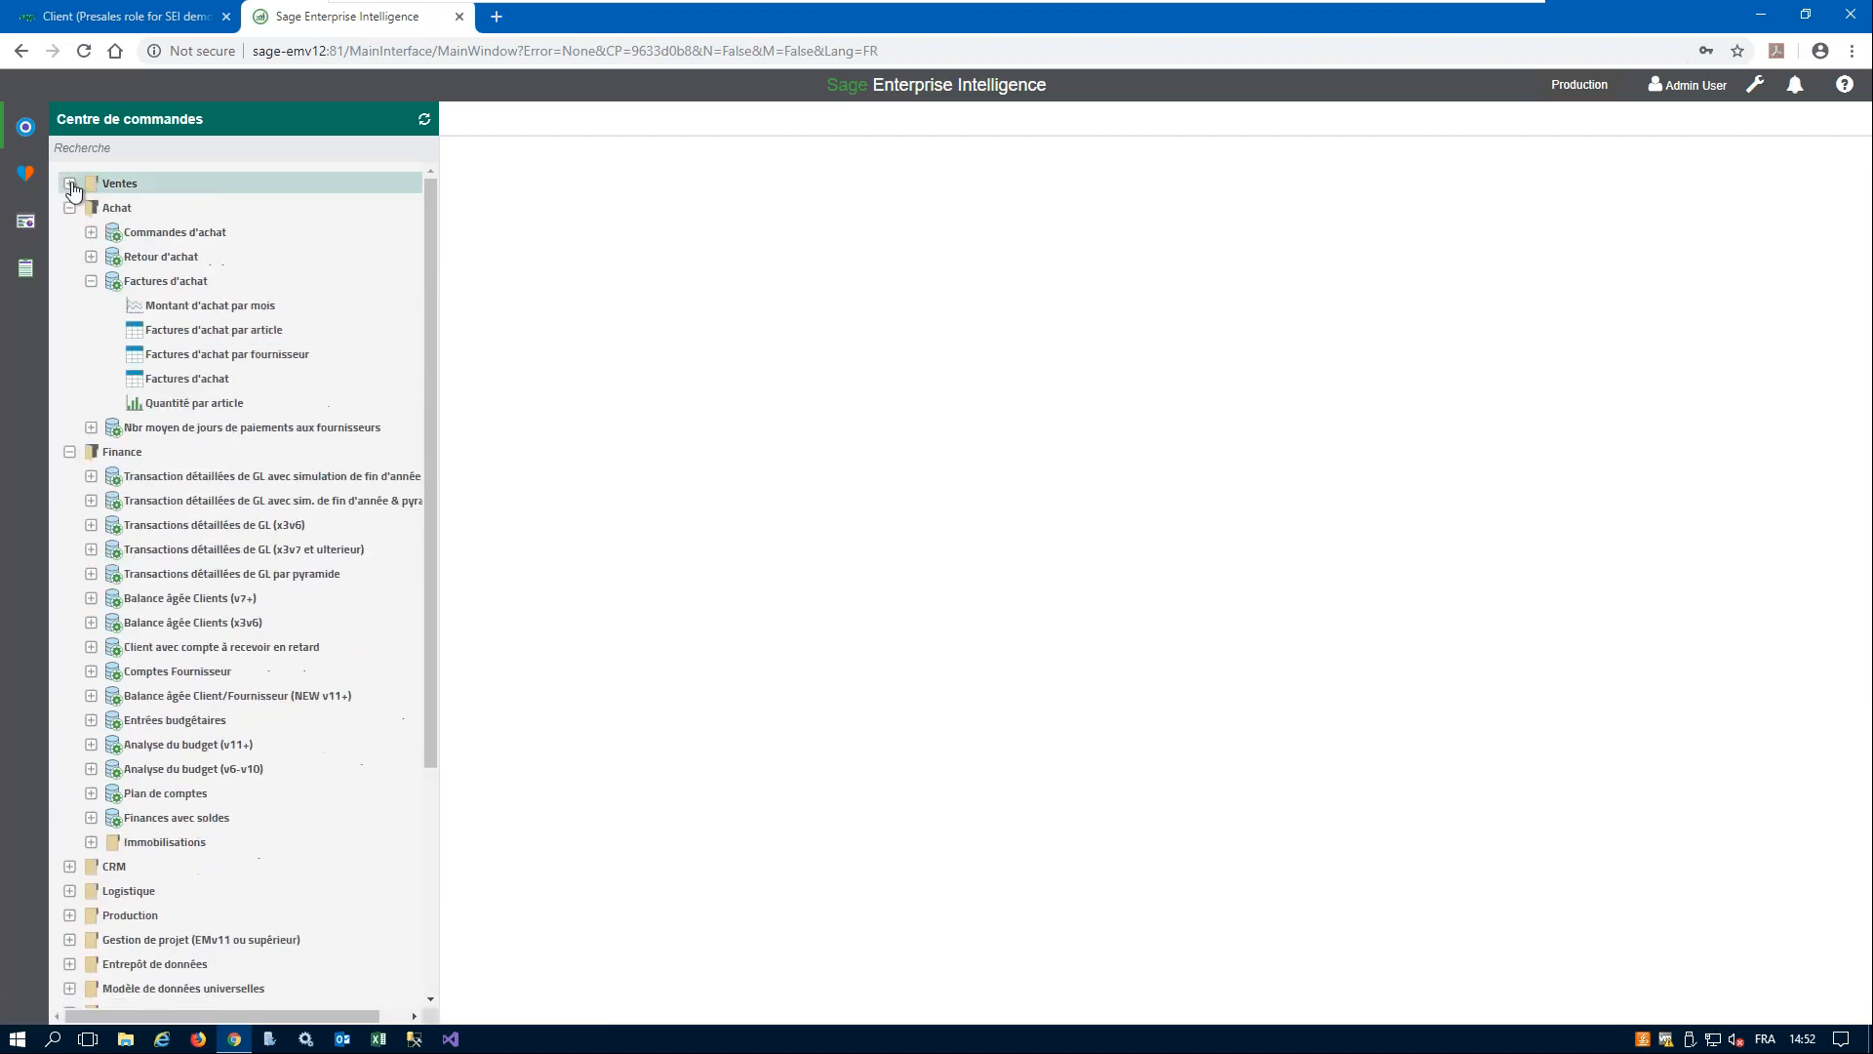
{"action": "left_click", "coordinate": [70, 208]}
{"action": "left_click", "coordinate": [70, 232]}
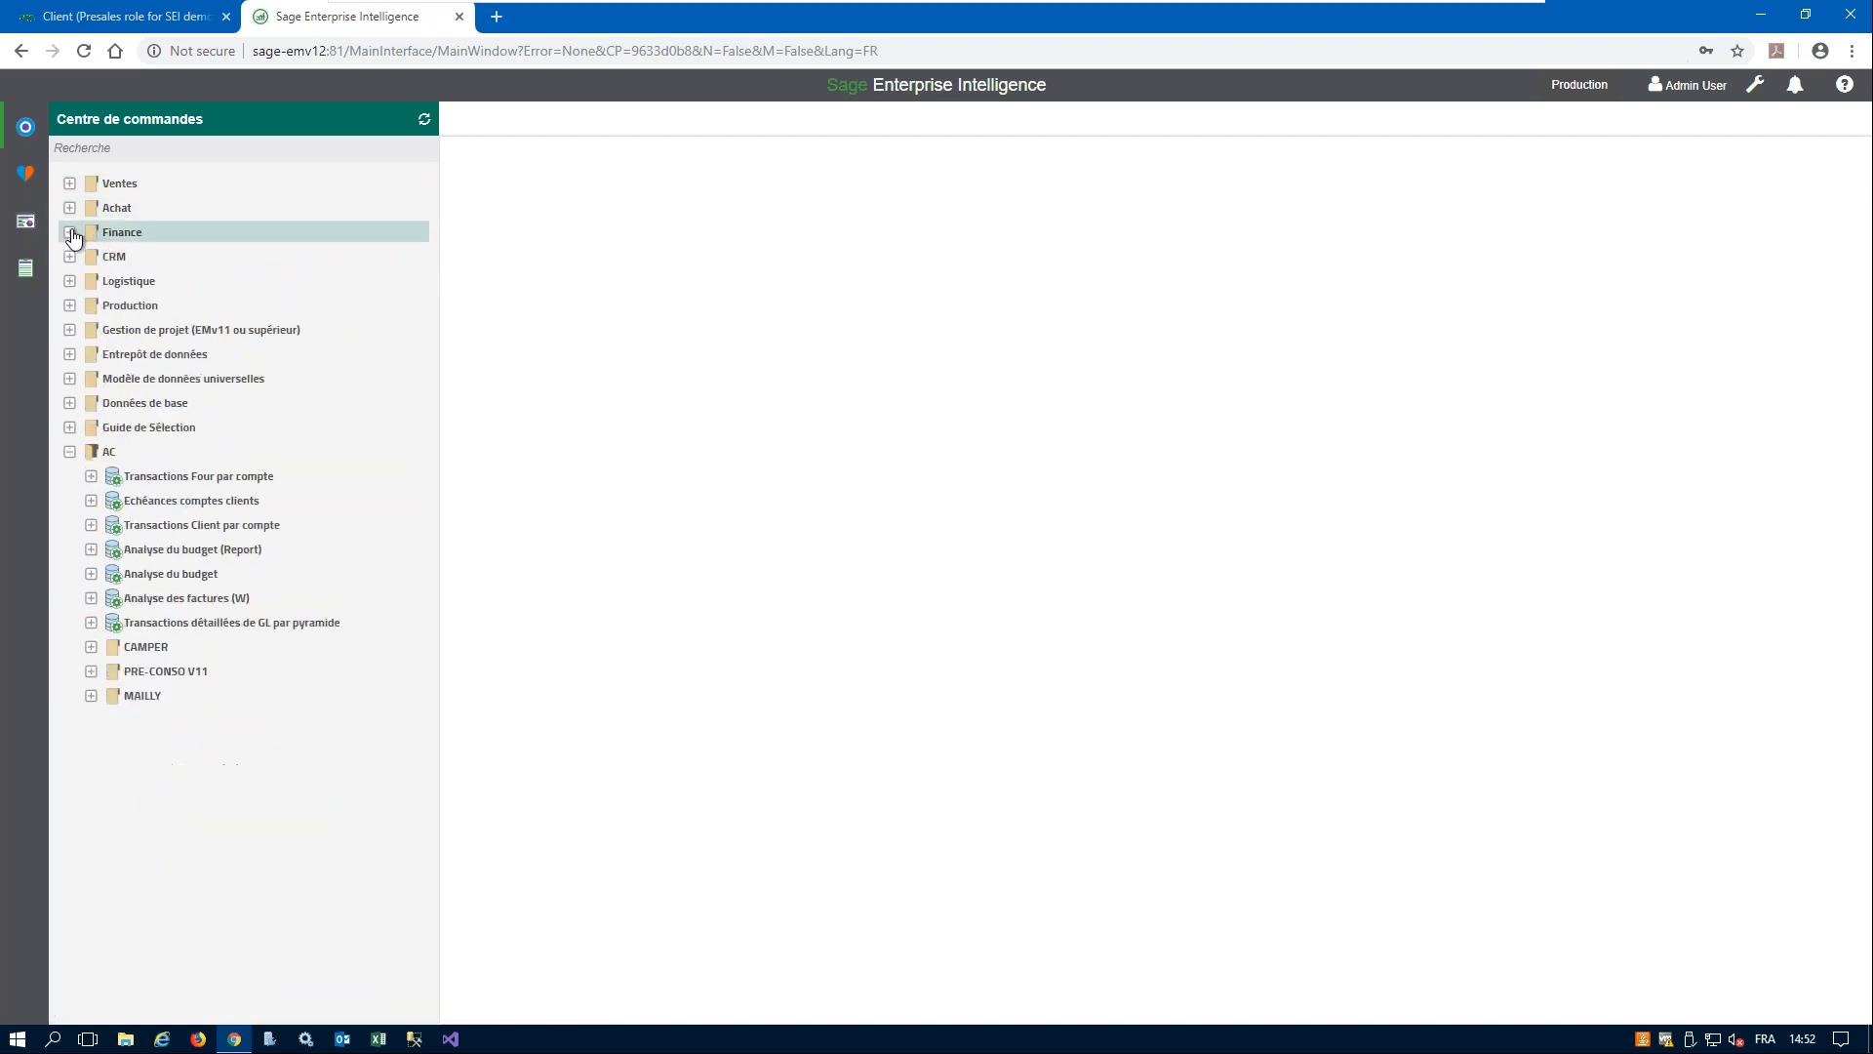
- Expand the Entrepôt de données folder and look through the contents of its Sage X3 Cube (Spécifique) subfolder
{"action": "left_click", "coordinate": [70, 355]}
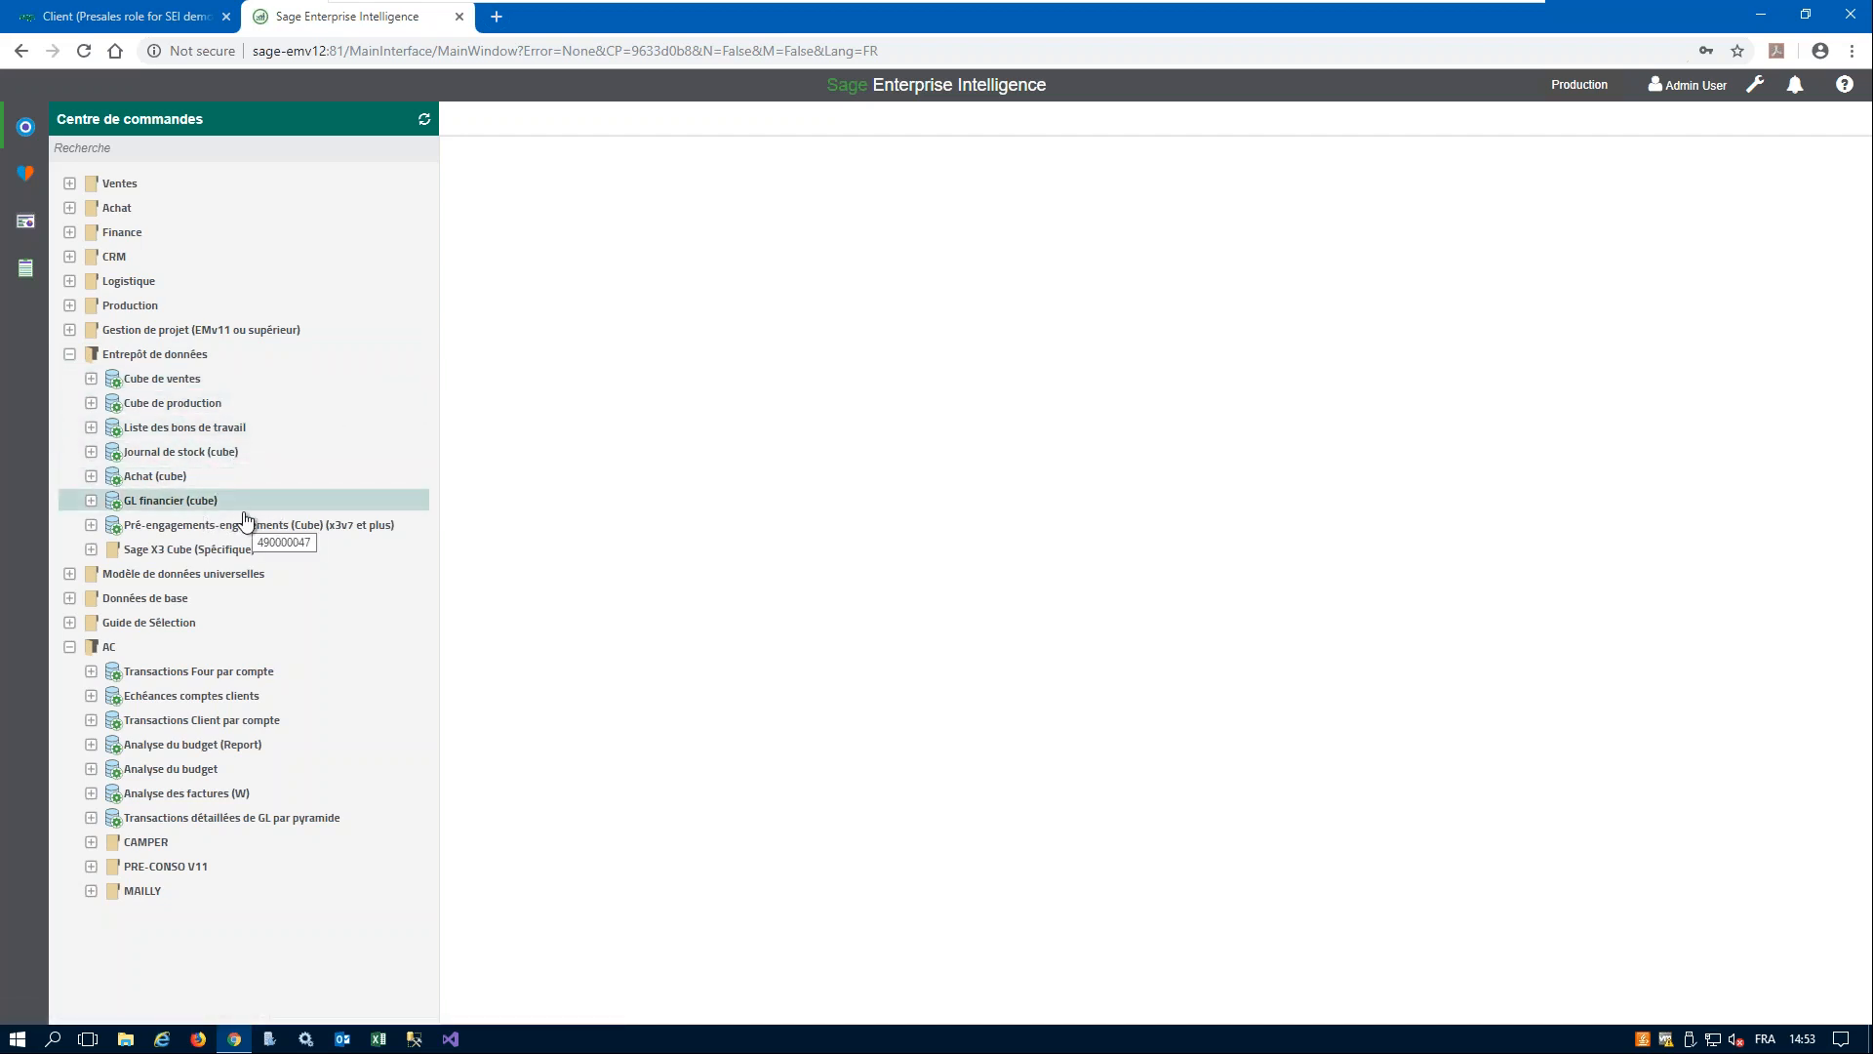
{"action": "left_click", "coordinate": [91, 549]}
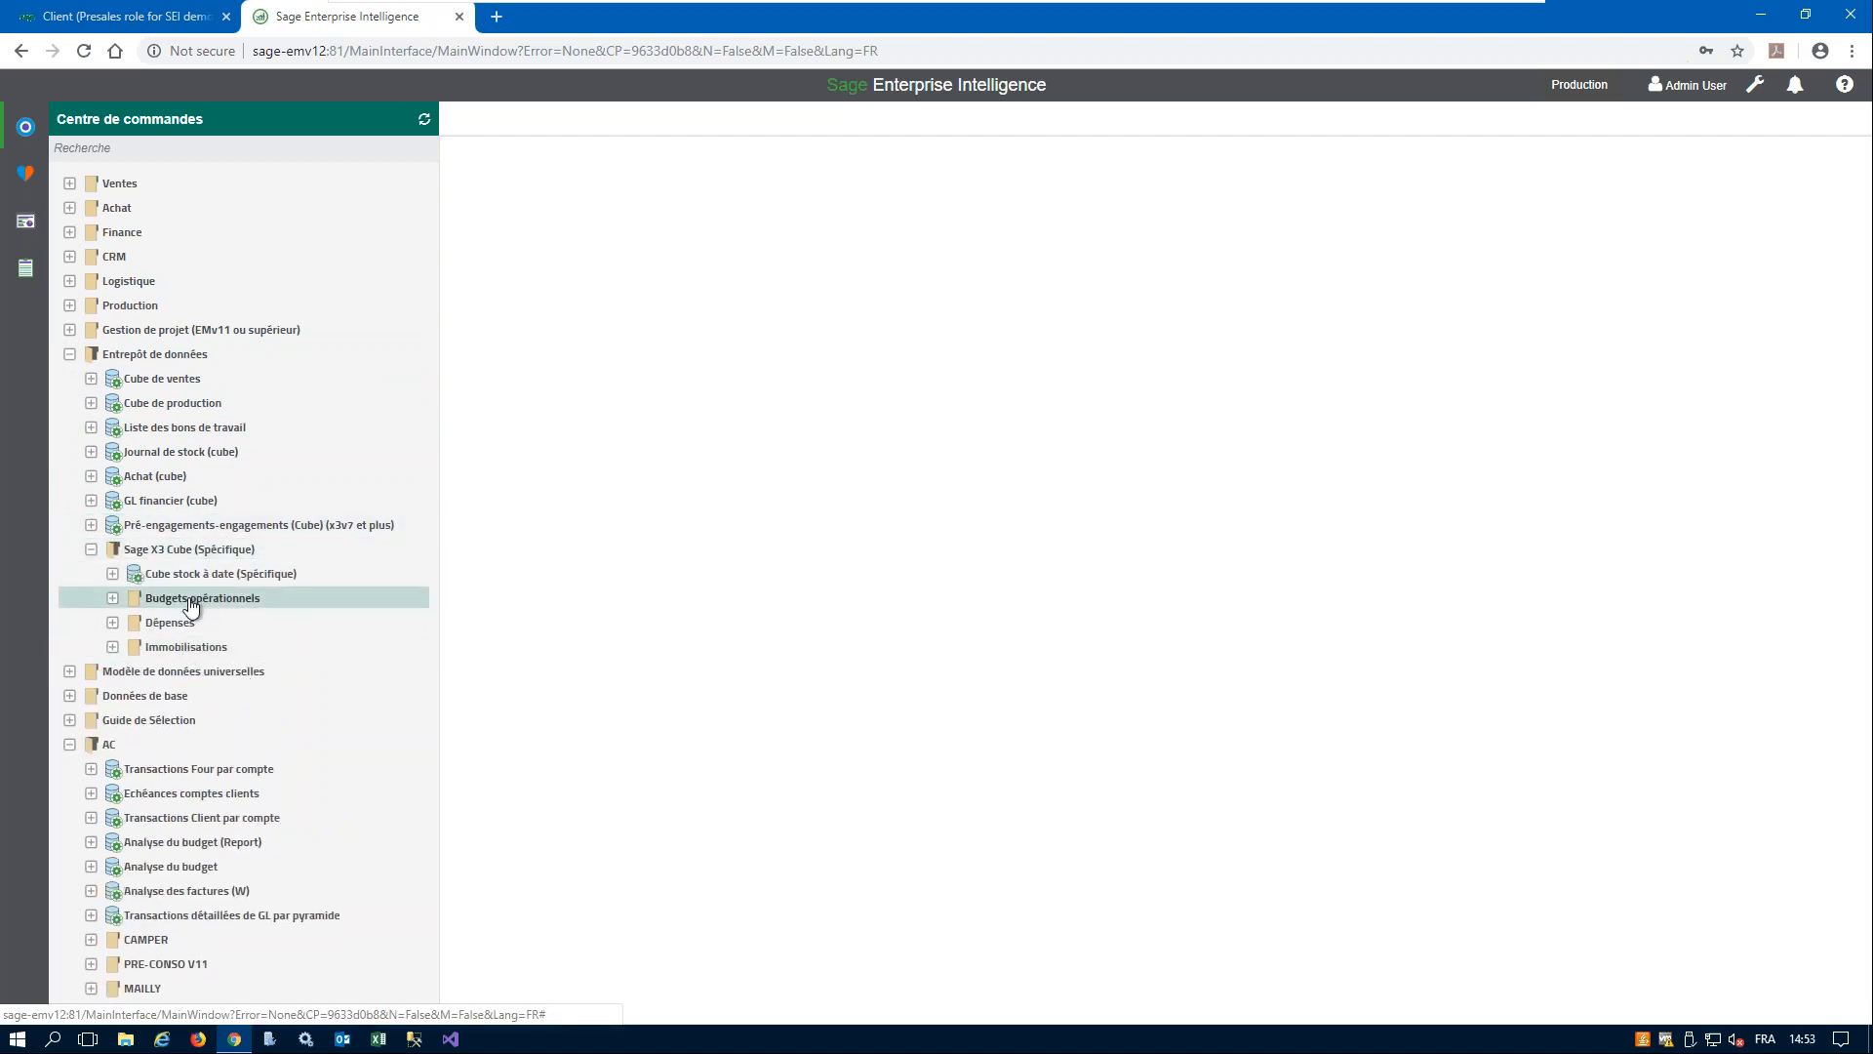
{"action": "left_click", "coordinate": [91, 550]}
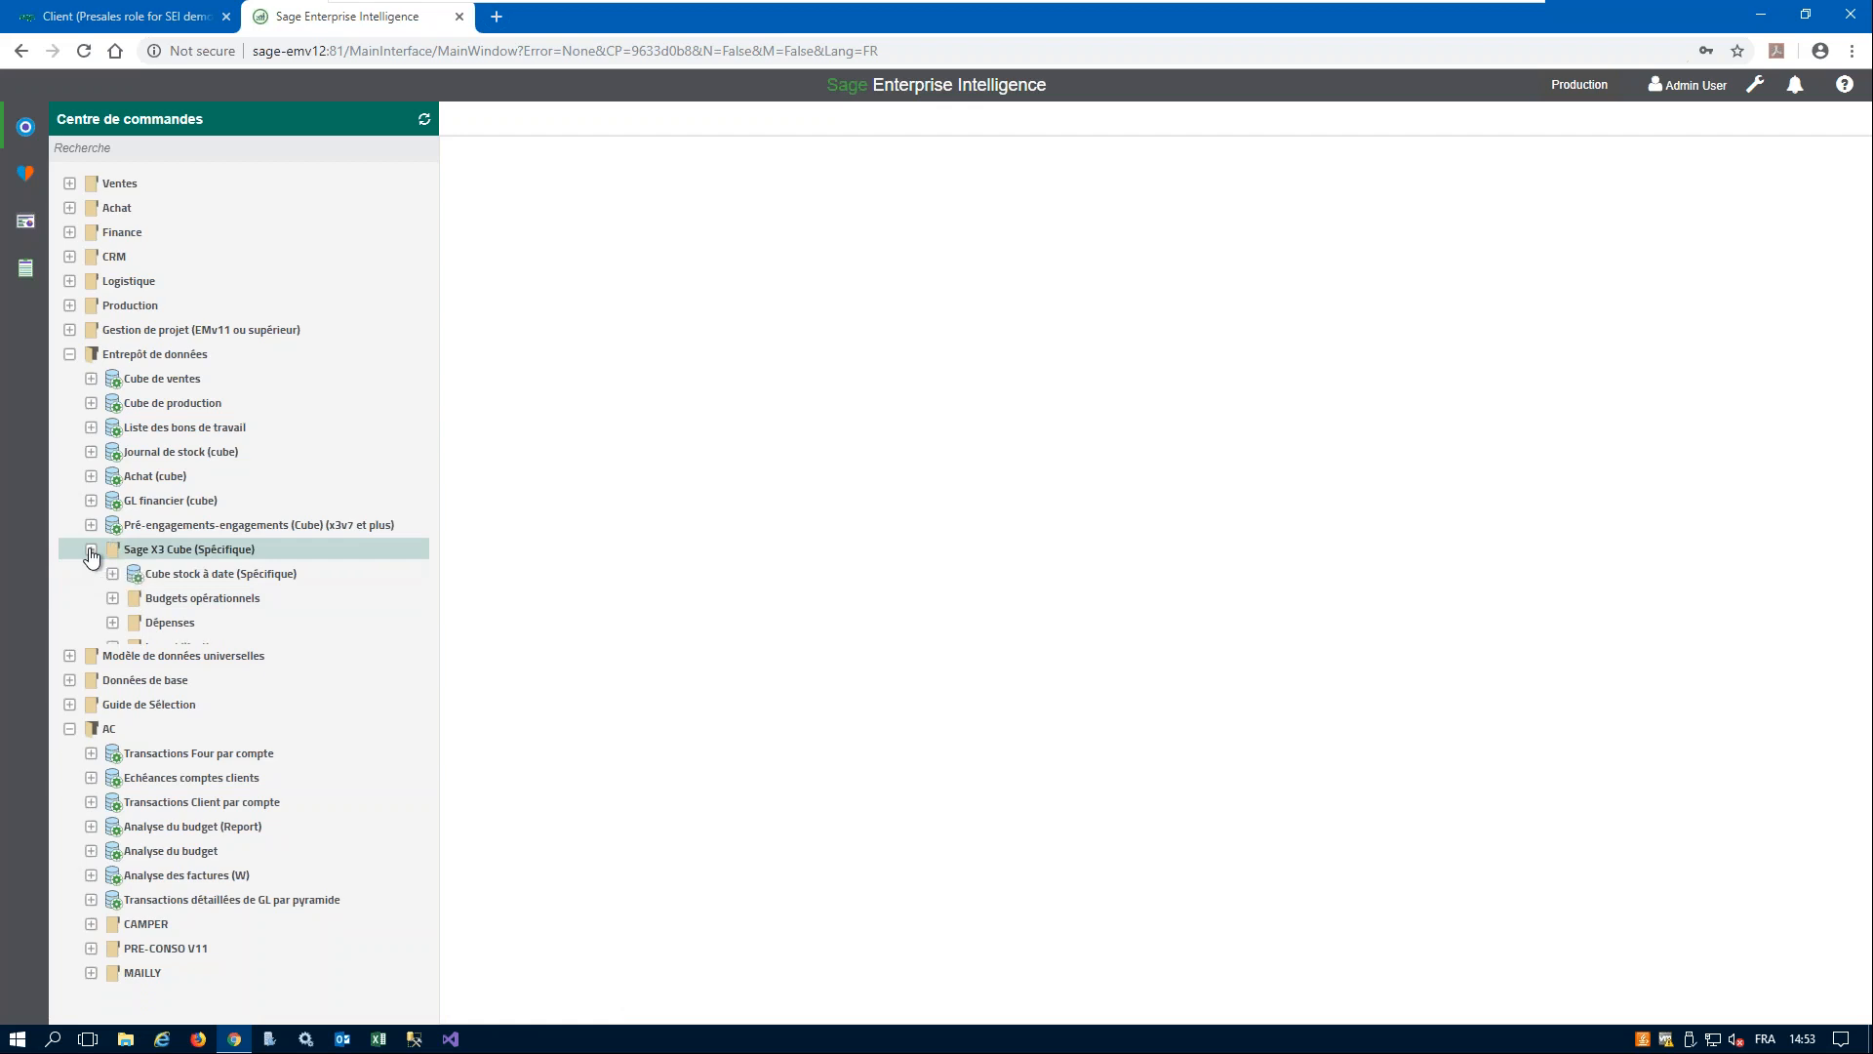
- Open the view Top 5 articles les plus vendus (W) from the Top 5 + folder of Cube de ventes
{"action": "left_click", "coordinate": [90, 378]}
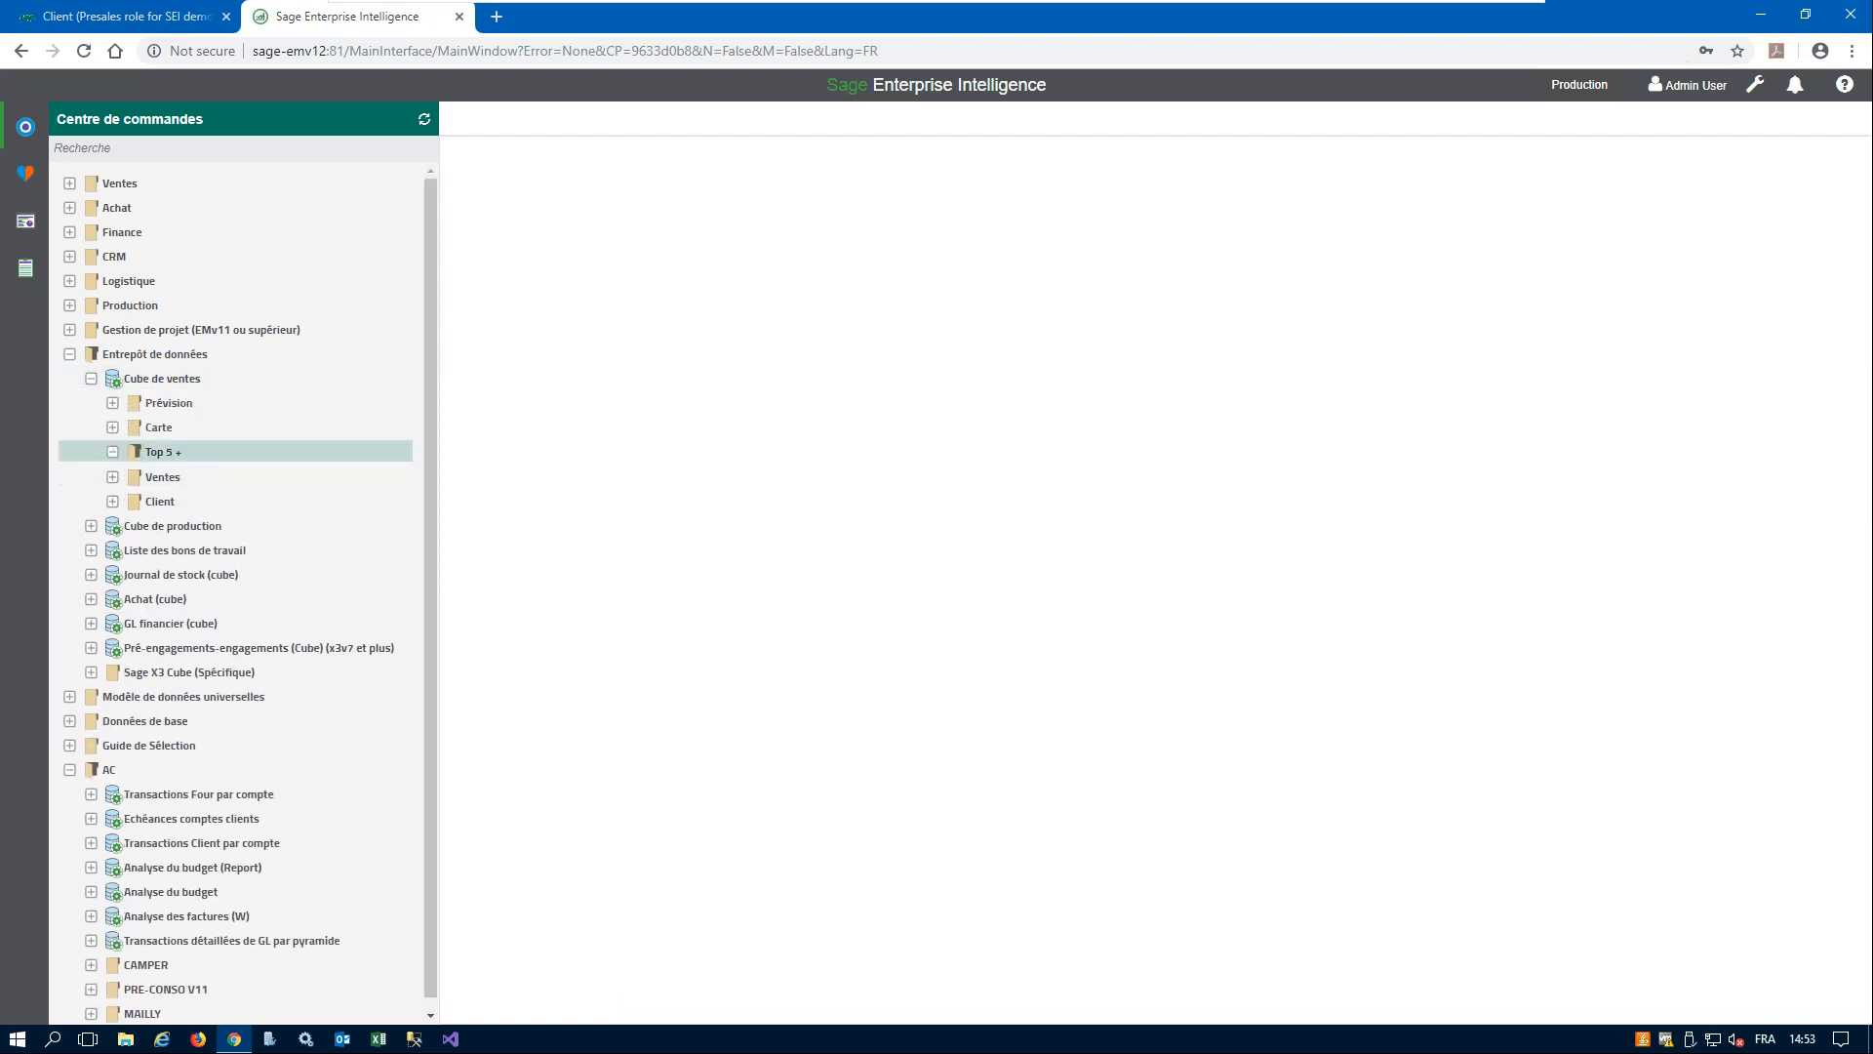
{"action": "left_click", "coordinate": [112, 452]}
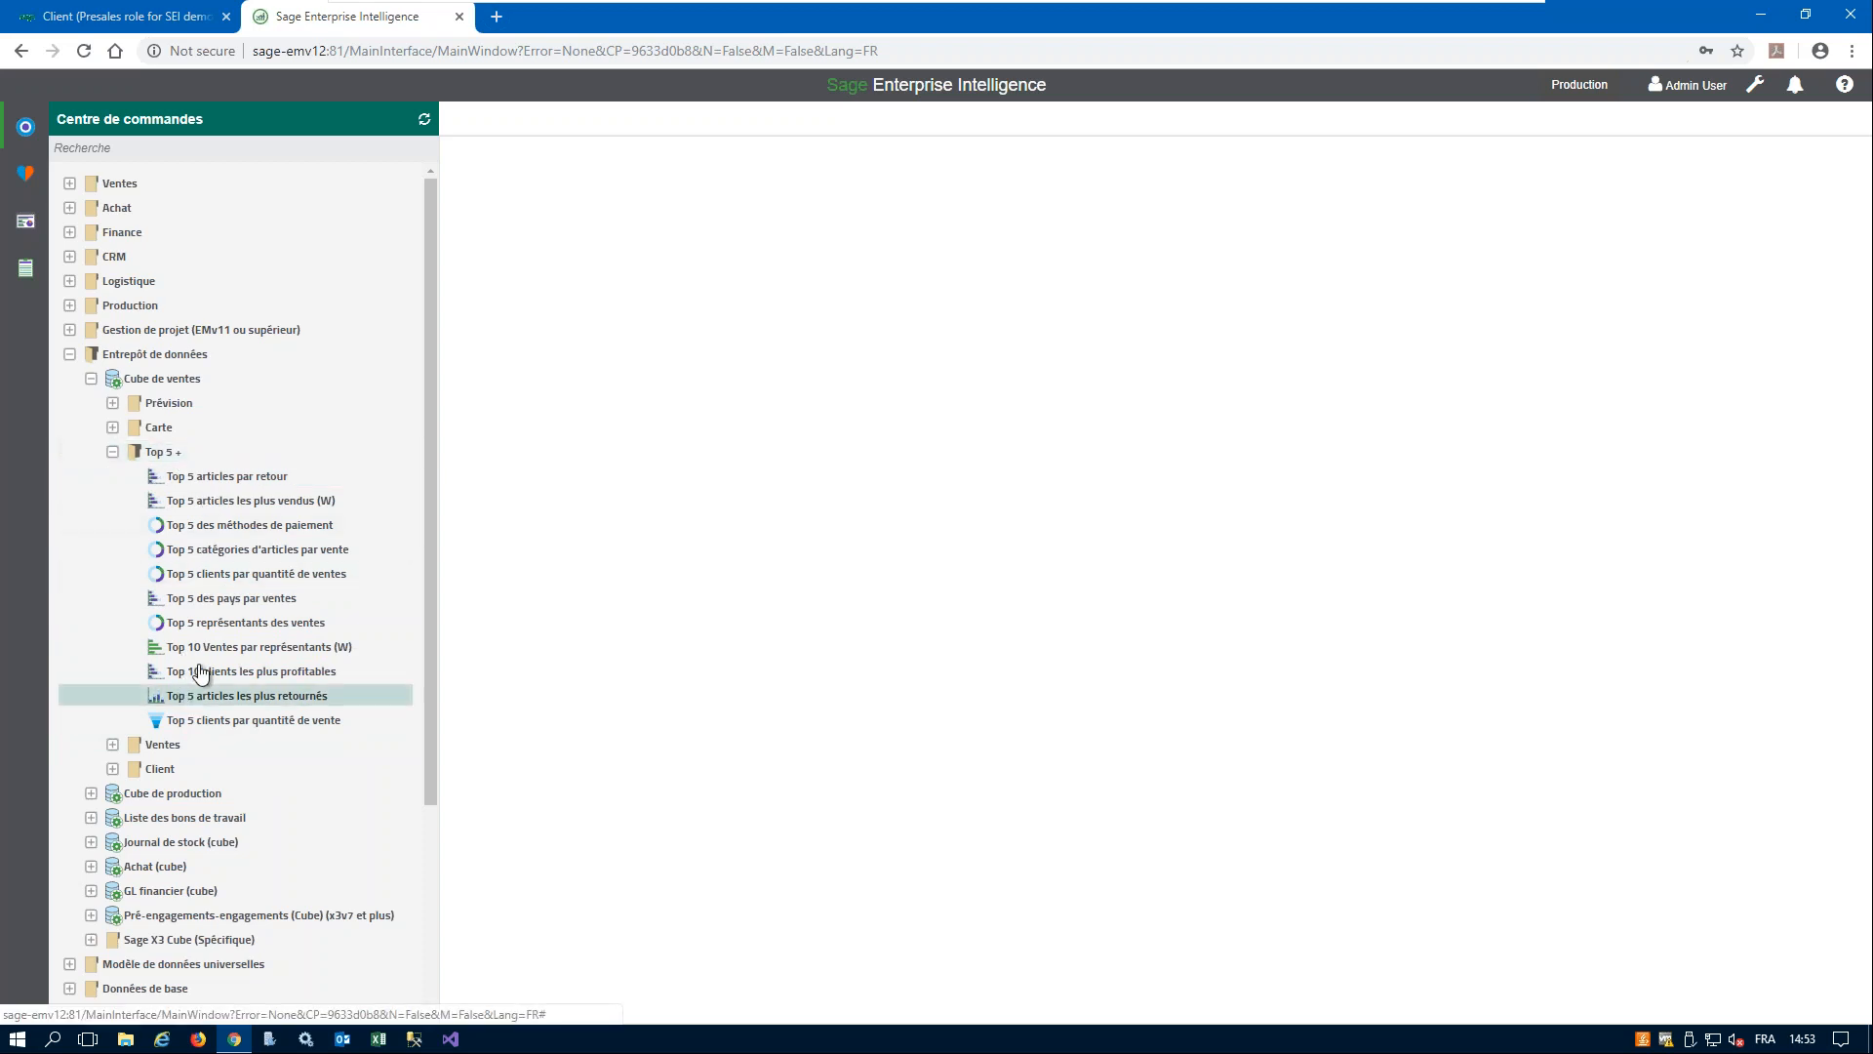
{"action": "left_click", "coordinate": [249, 502]}
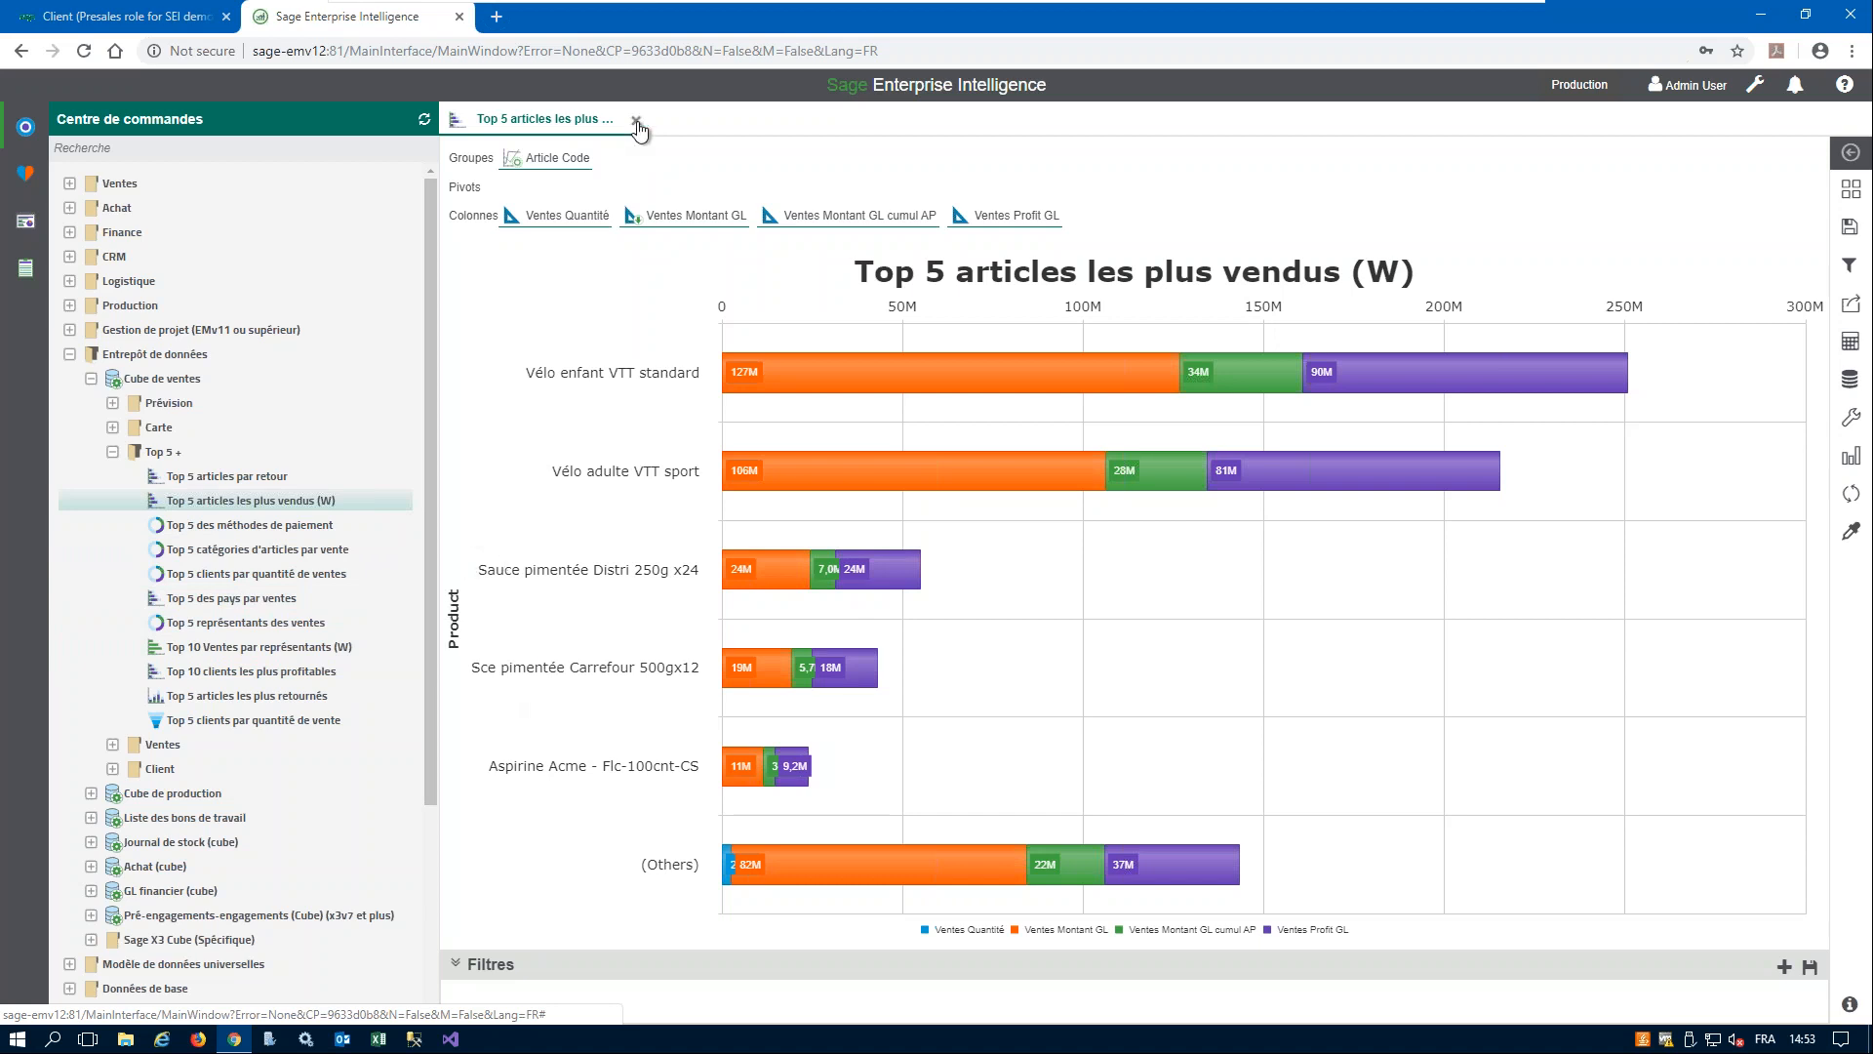
- Collapse the Top 5 +, Entrepôt de données and AC folders and close the open top 5 articles chart
{"action": "left_click", "coordinate": [113, 451]}
{"action": "left_click", "coordinate": [69, 355]}
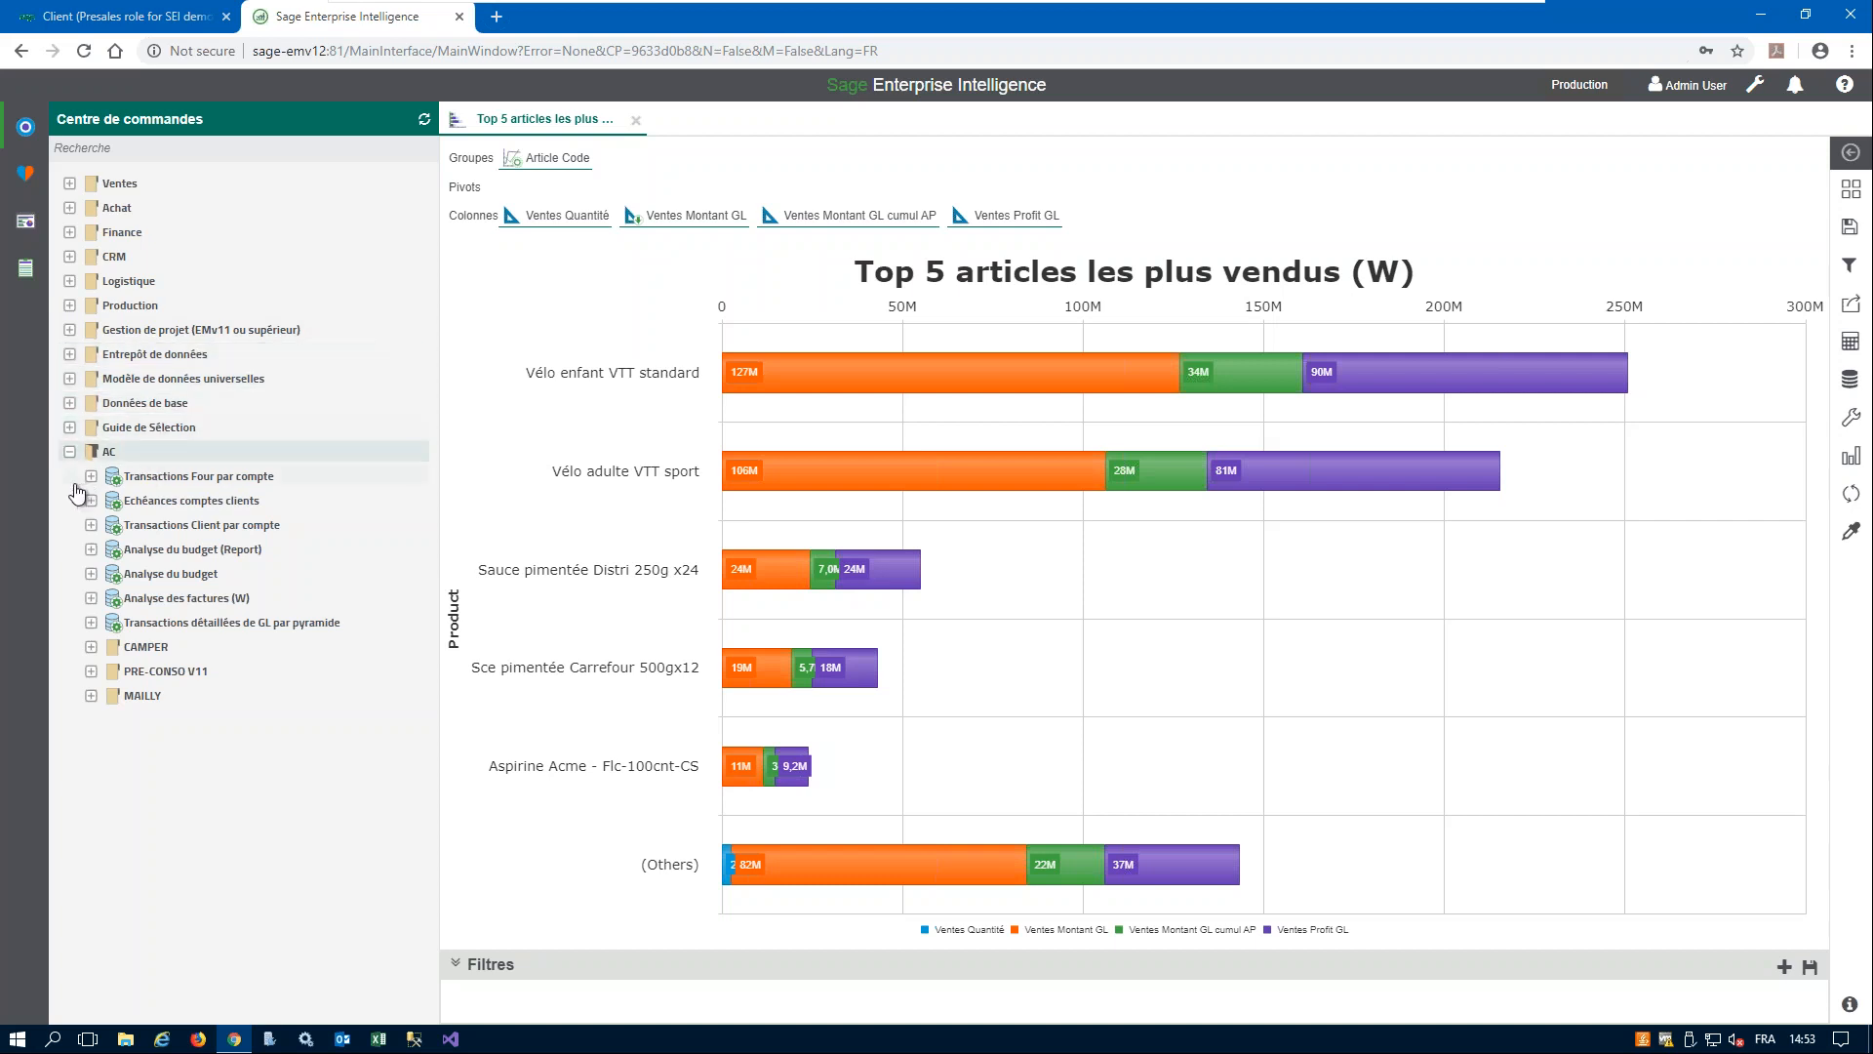
{"action": "left_click", "coordinate": [69, 451]}
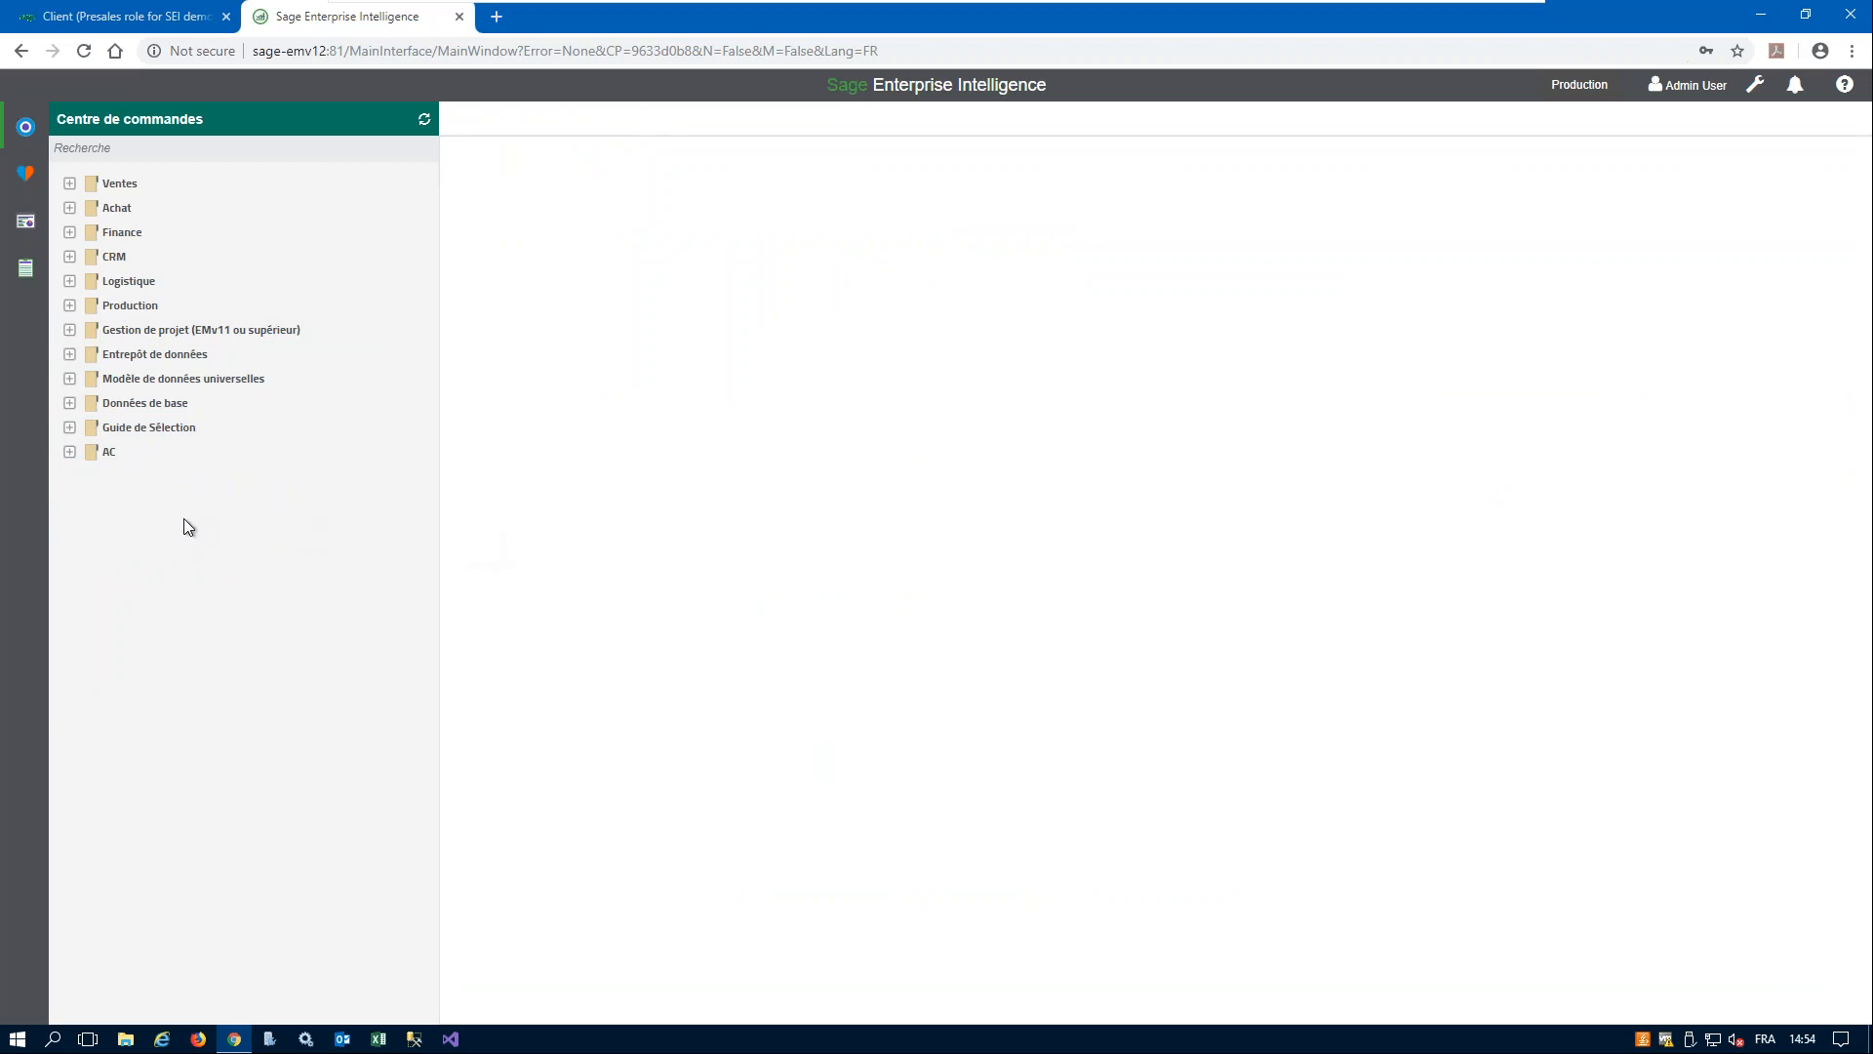
- Start a new view on the Analyse des factures (W) data model in the AC folder
{"action": "left_click", "coordinate": [69, 451]}
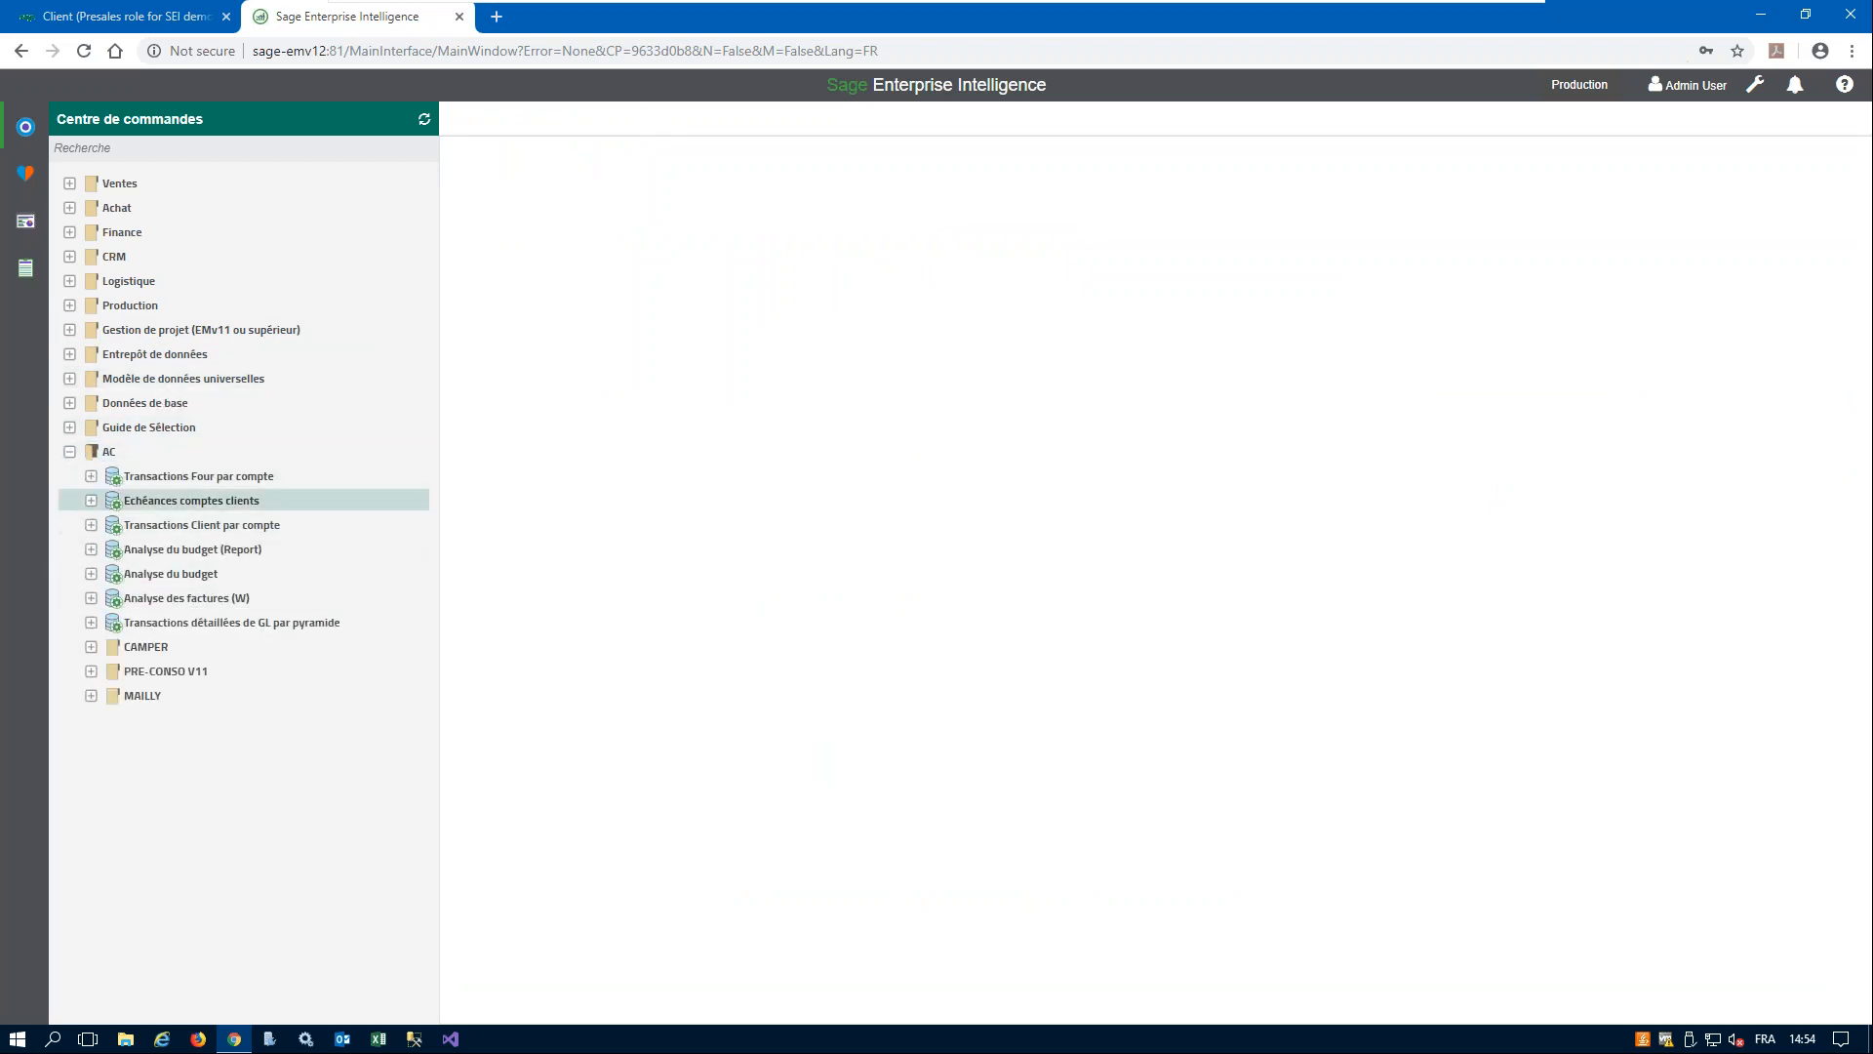
{"action": "left_click", "coordinate": [92, 600]}
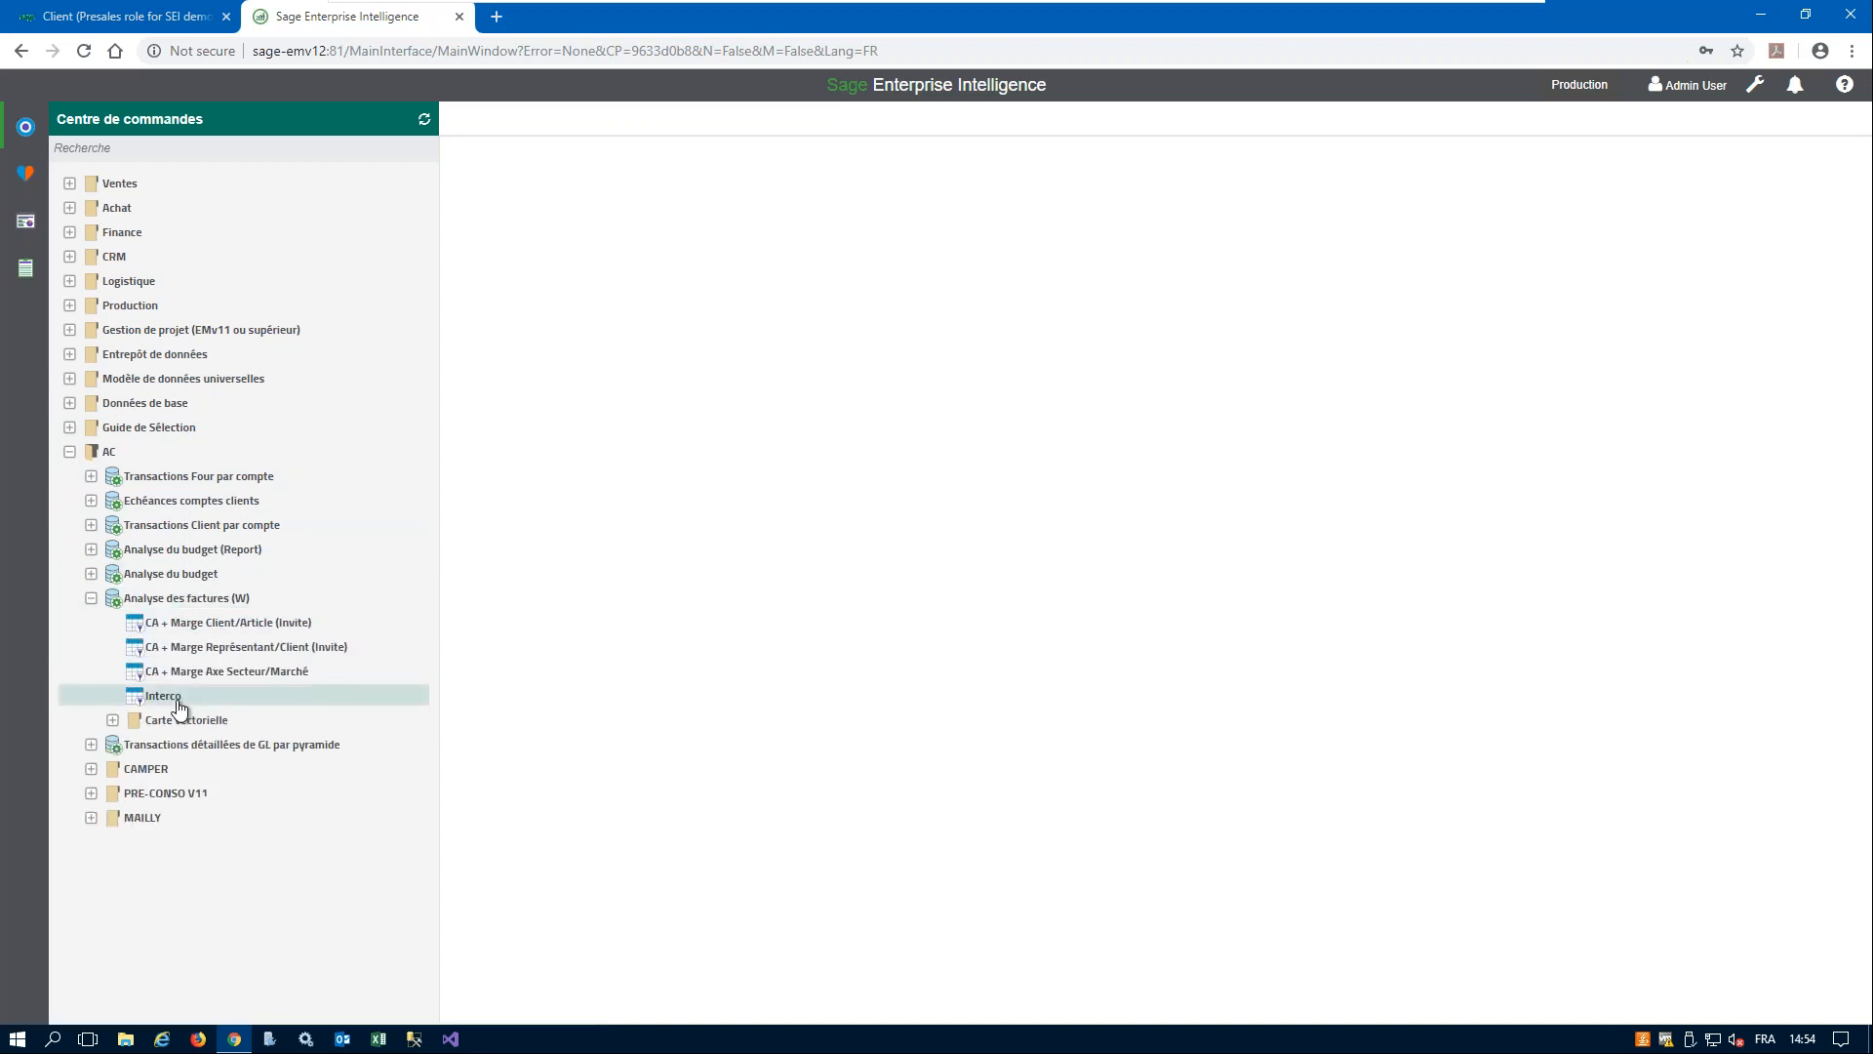
{"action": "right_click", "coordinate": [256, 599]}
{"action": "left_click", "coordinate": [283, 626]}
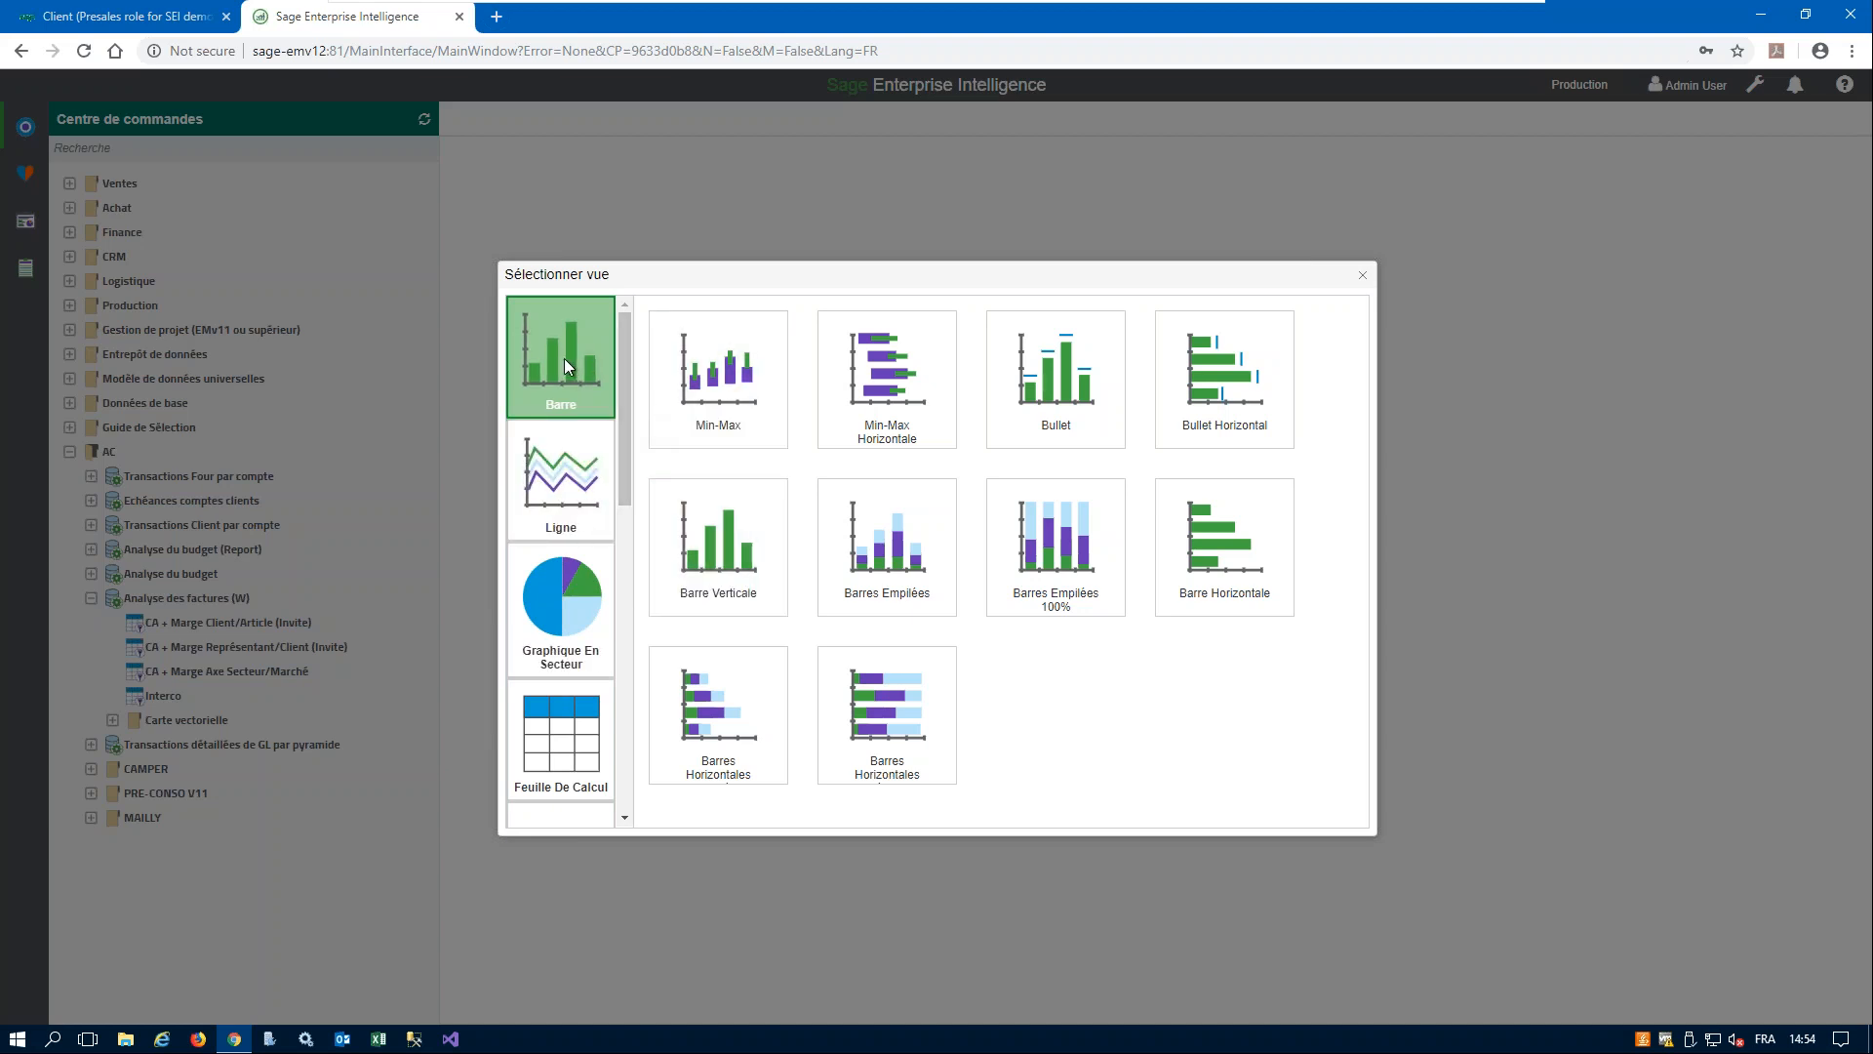
- Browse the view types offered under Ligne, Graphique en secteur, Feuille de calcul and Carte
{"action": "left_click", "coordinate": [557, 490]}
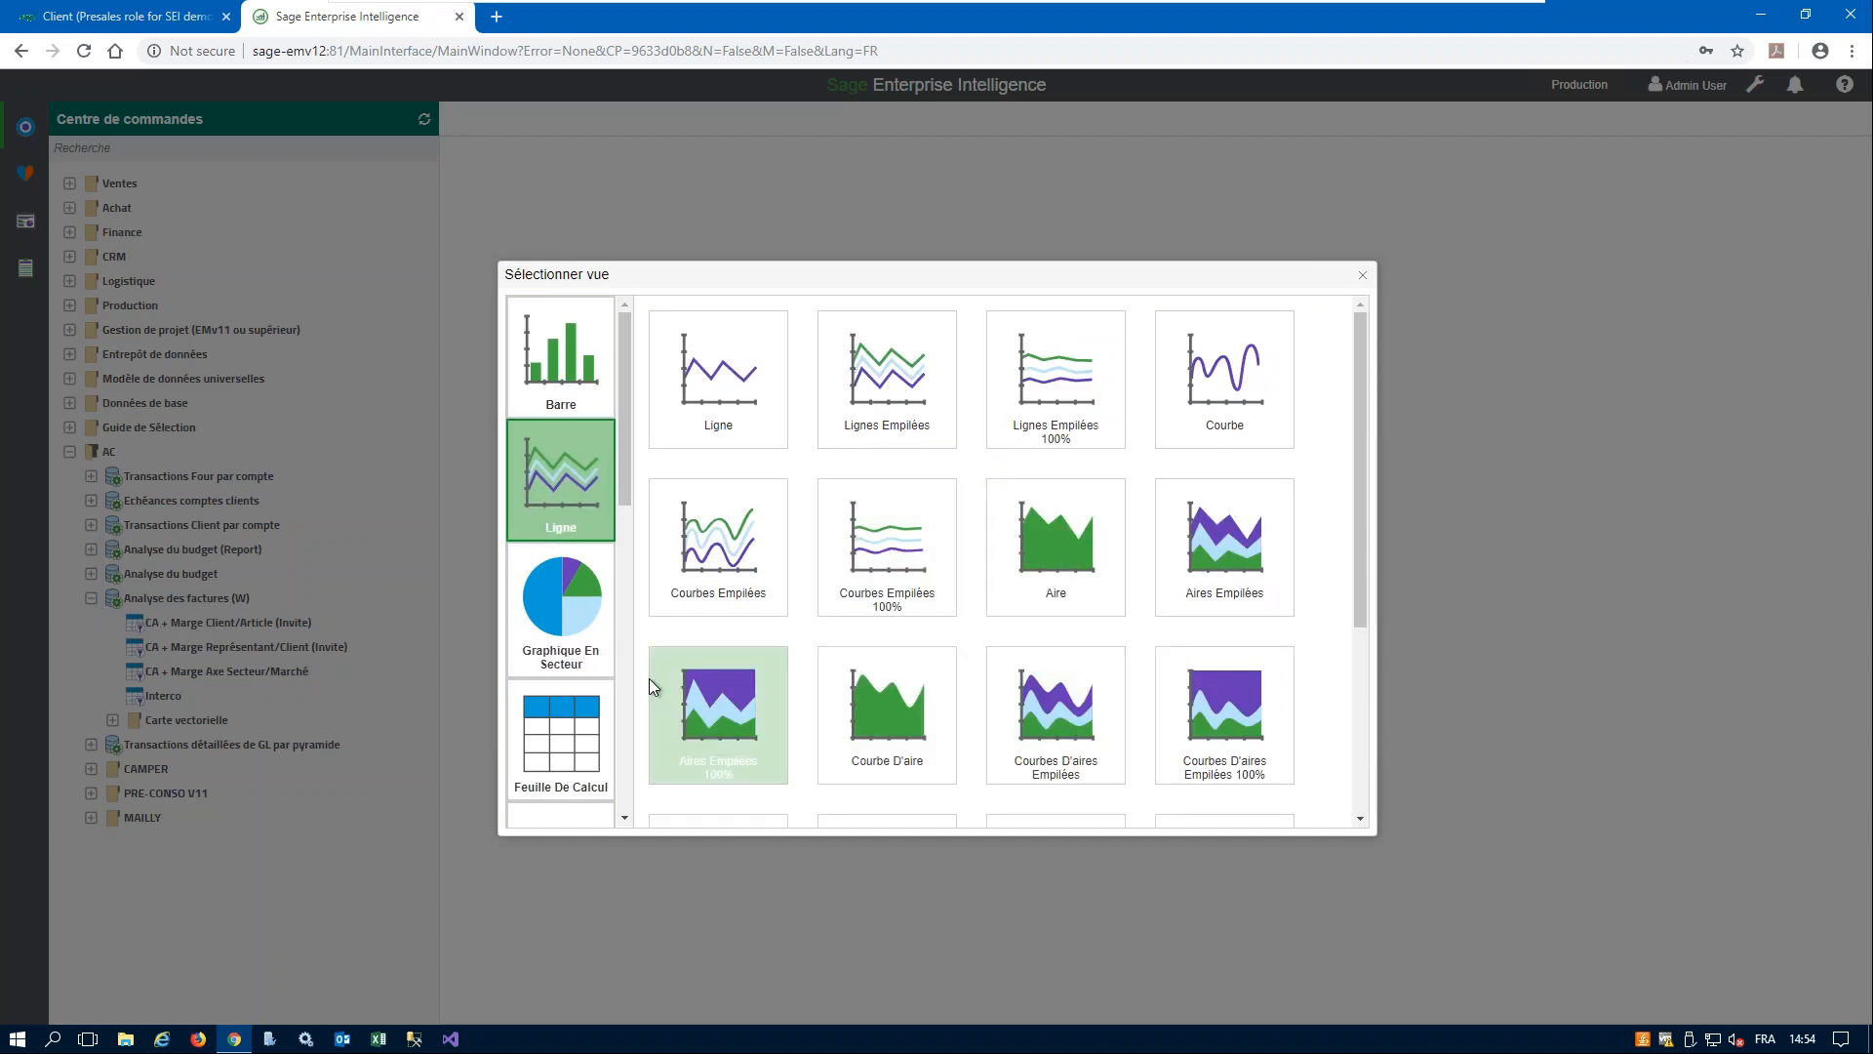
{"action": "left_click", "coordinate": [549, 612]}
{"action": "left_click_drag", "start_coordinate": [624, 488], "coordinate": [628, 566]}
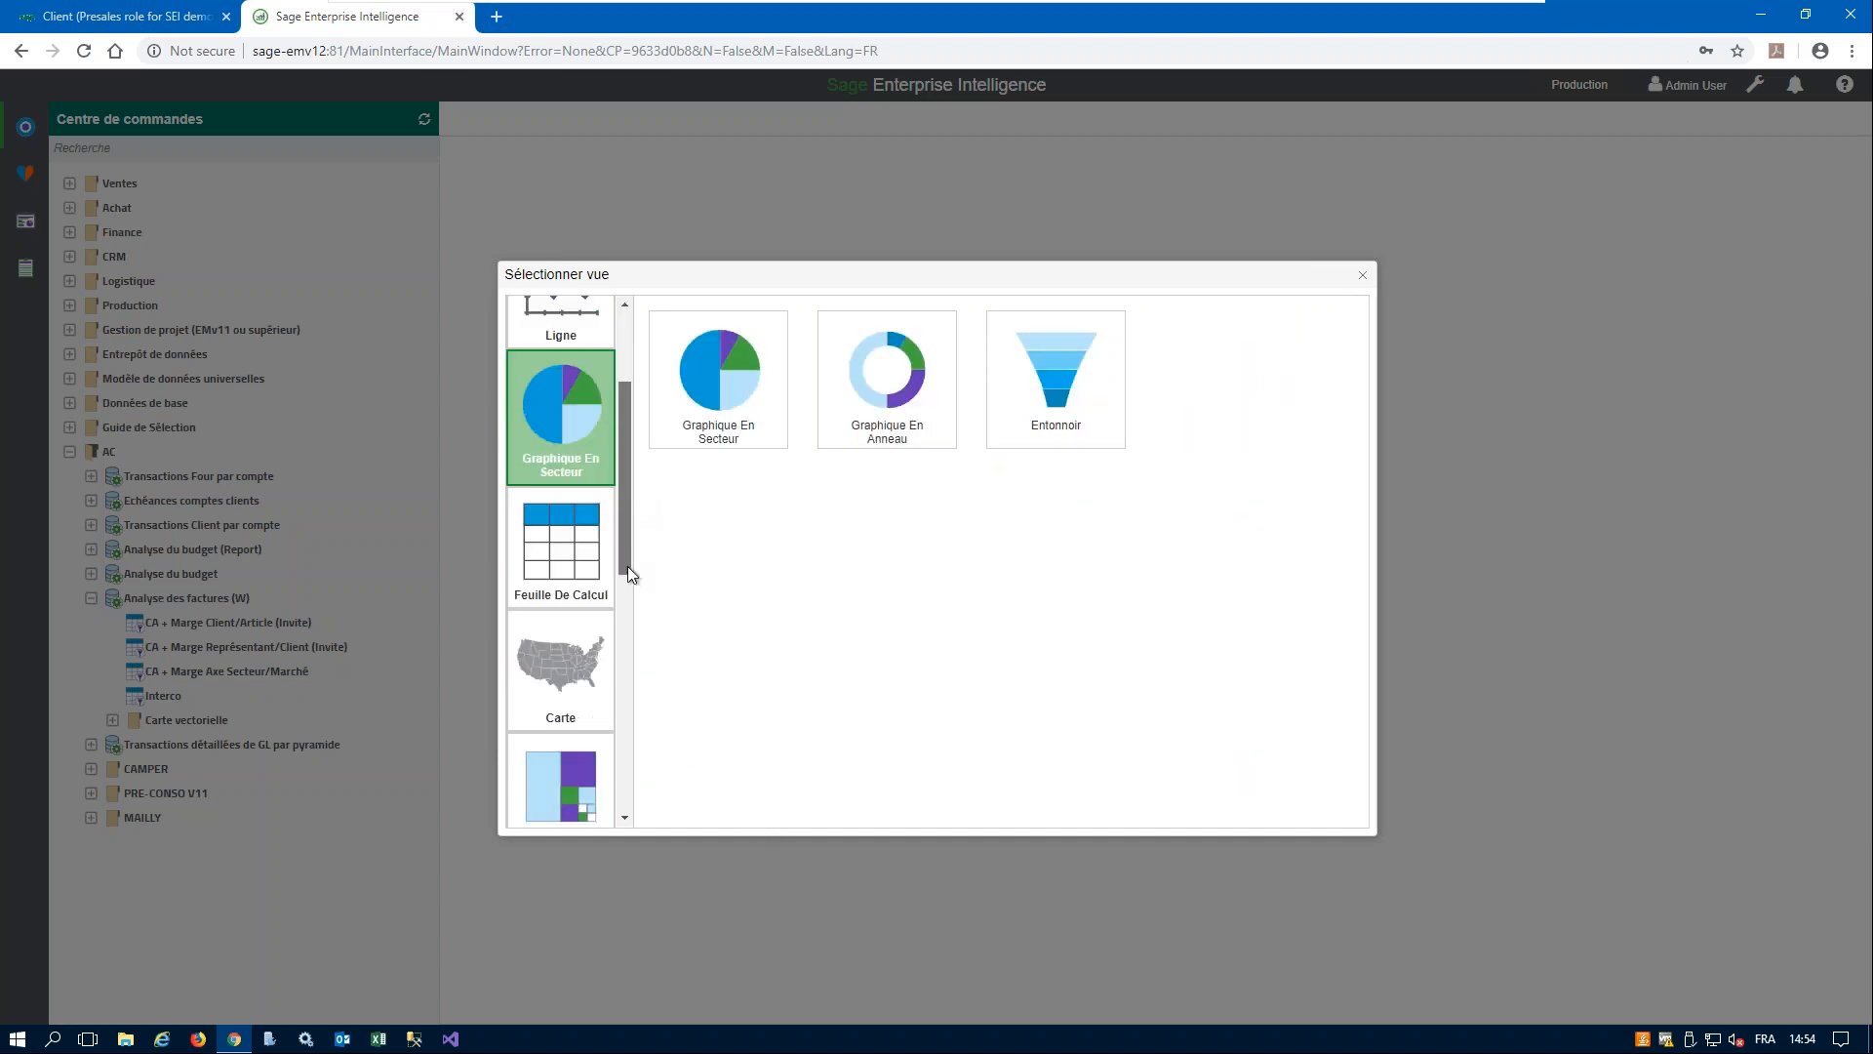
{"action": "left_click", "coordinate": [549, 531]}
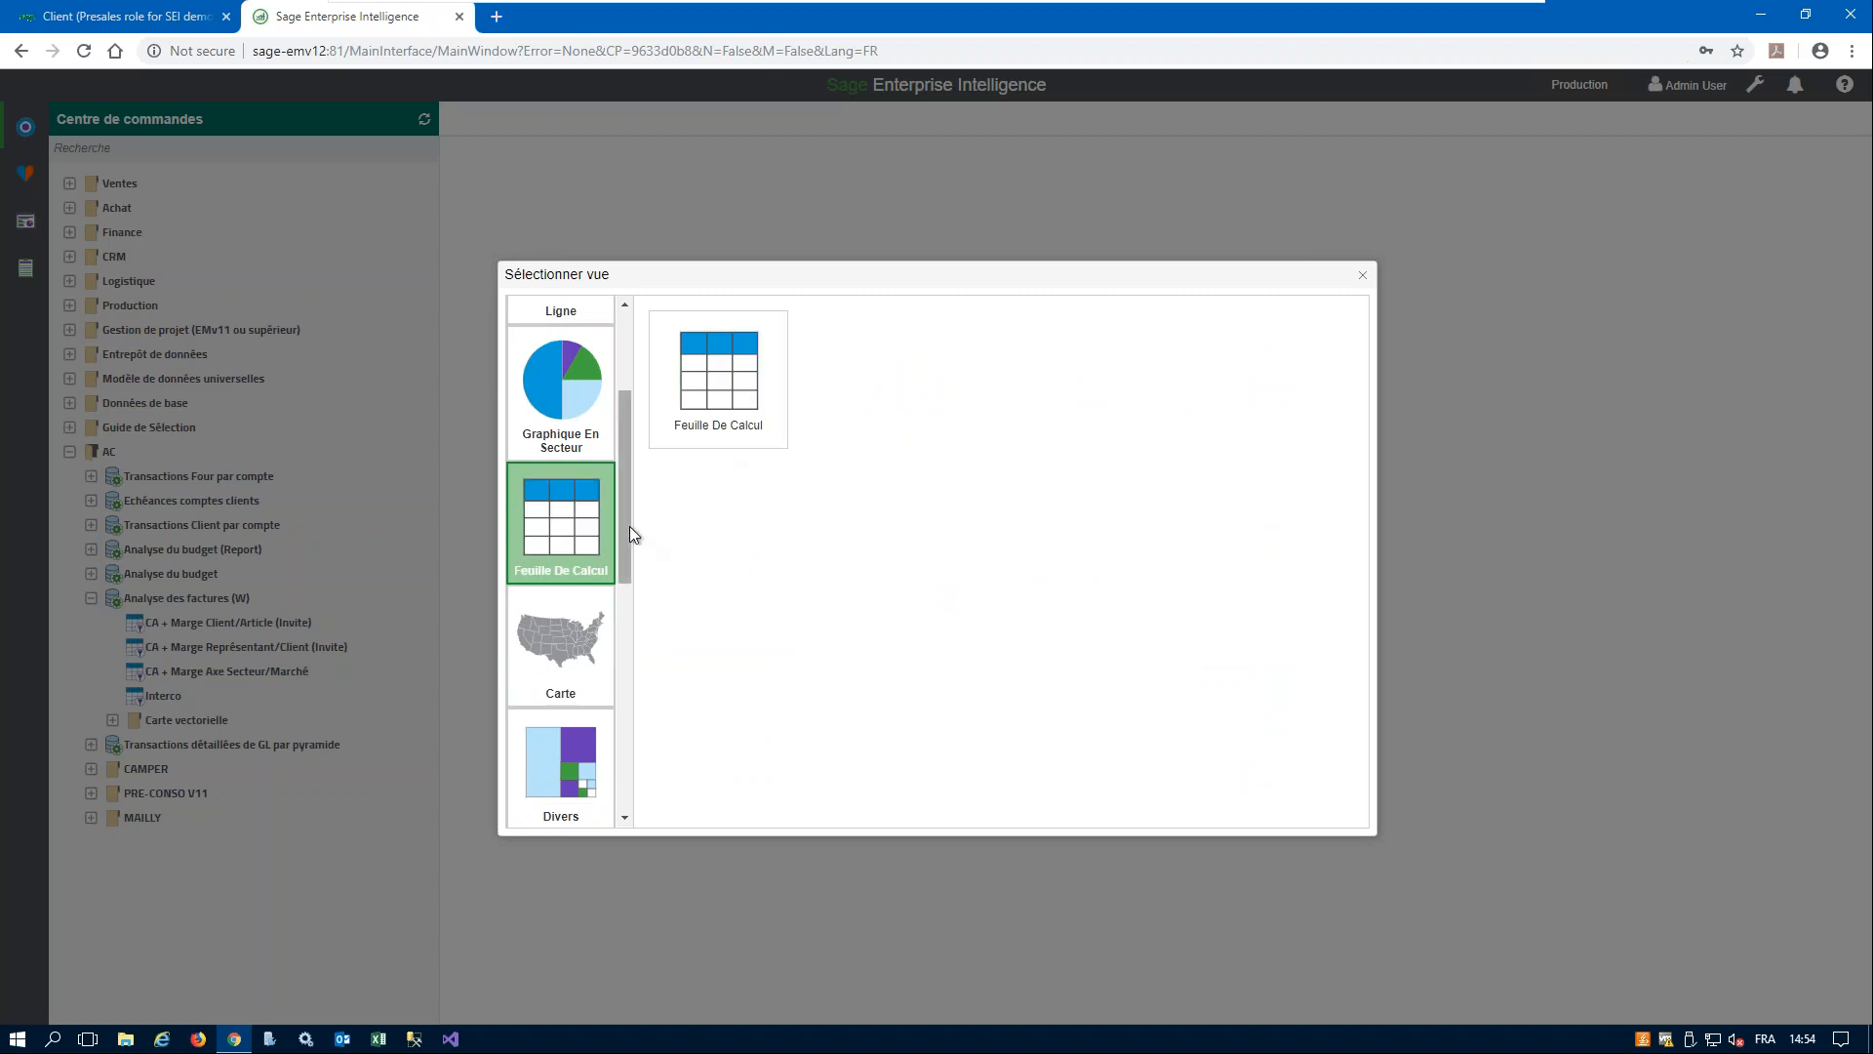
{"action": "left_click_drag", "start_coordinate": [623, 519], "coordinate": [633, 554]}
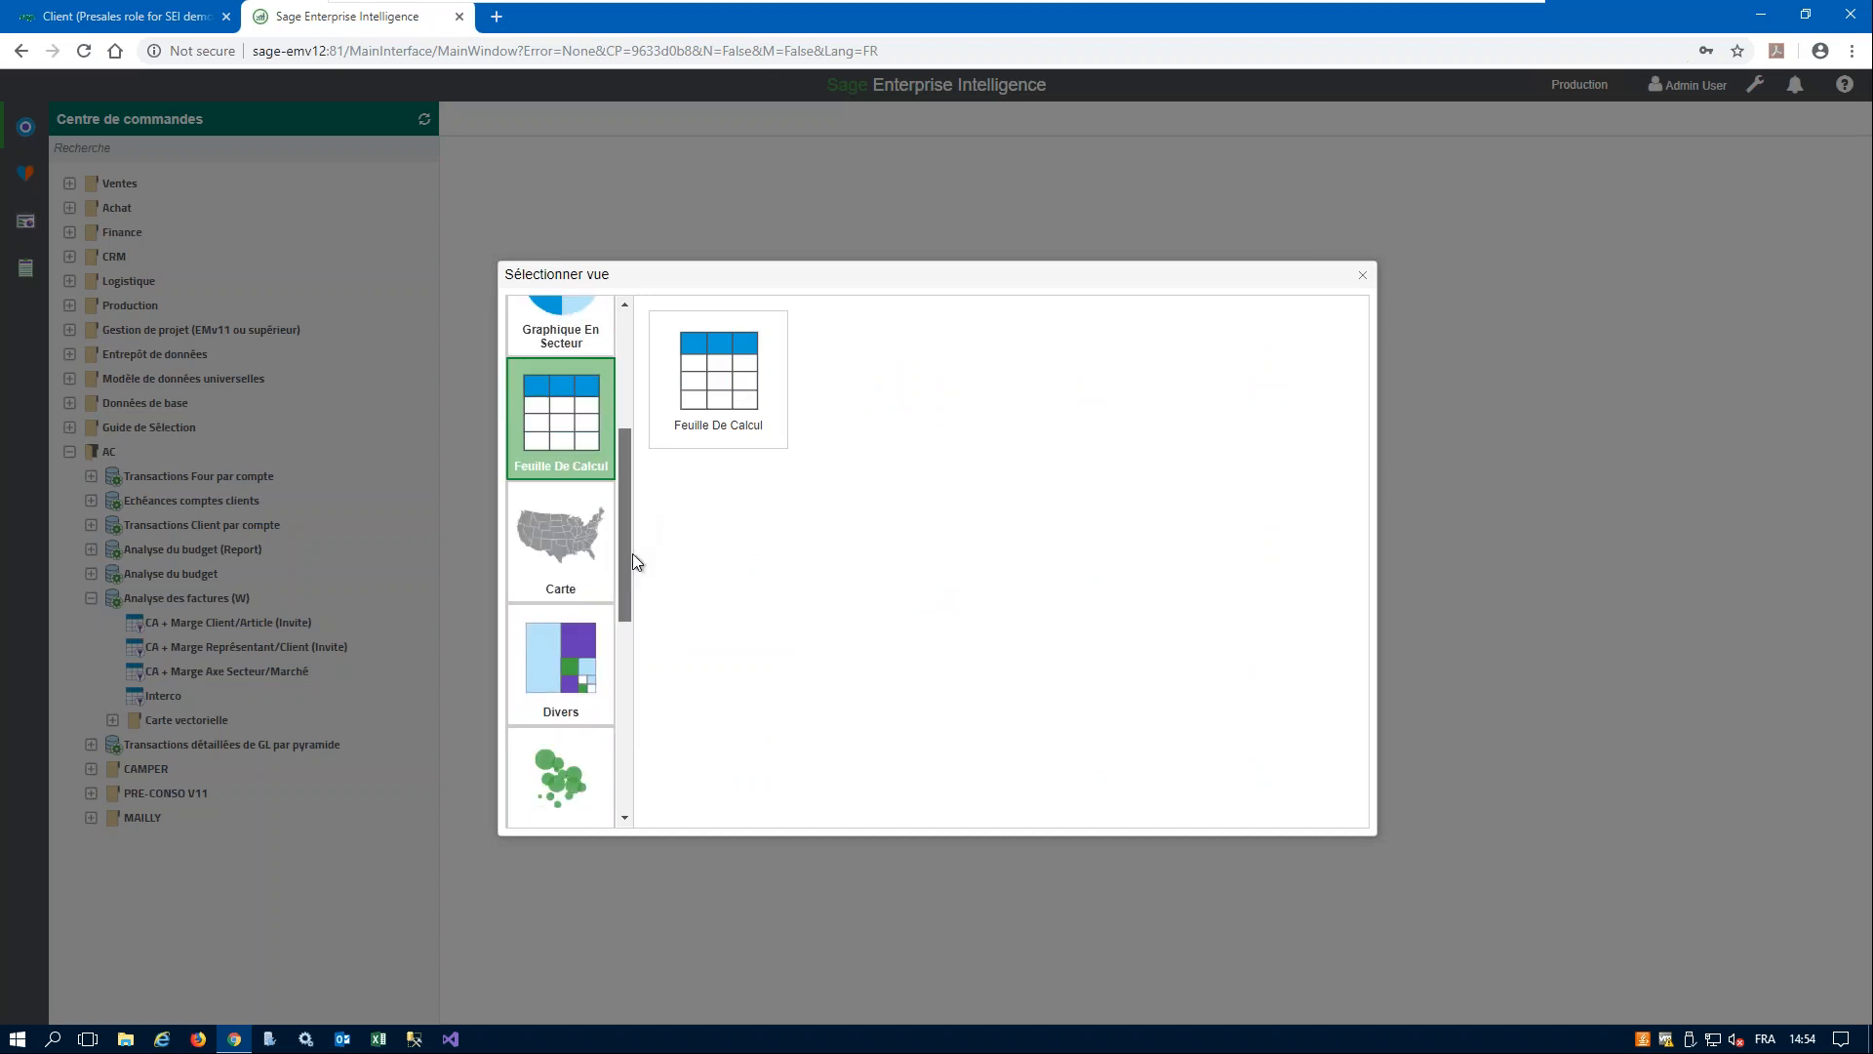
{"action": "left_click", "coordinate": [559, 534]}
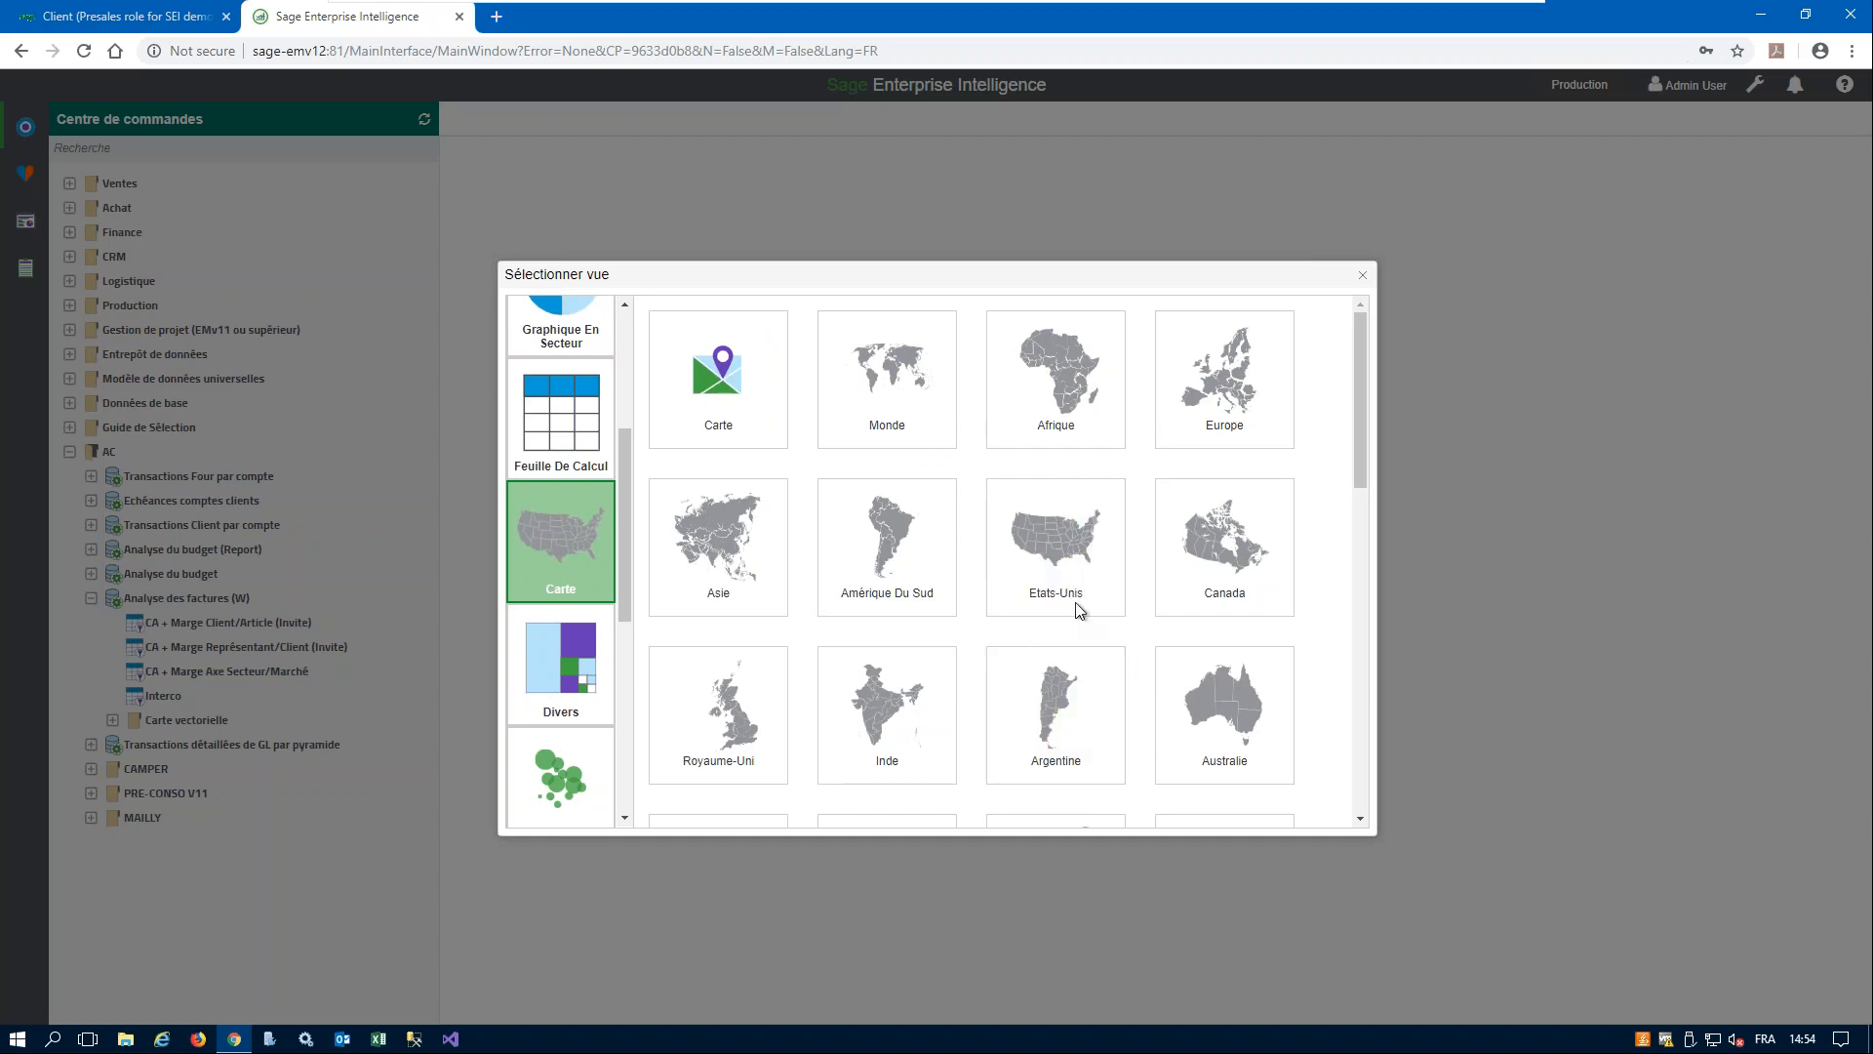
{"action": "left_click_drag", "start_coordinate": [1361, 425], "coordinate": [1346, 441]}
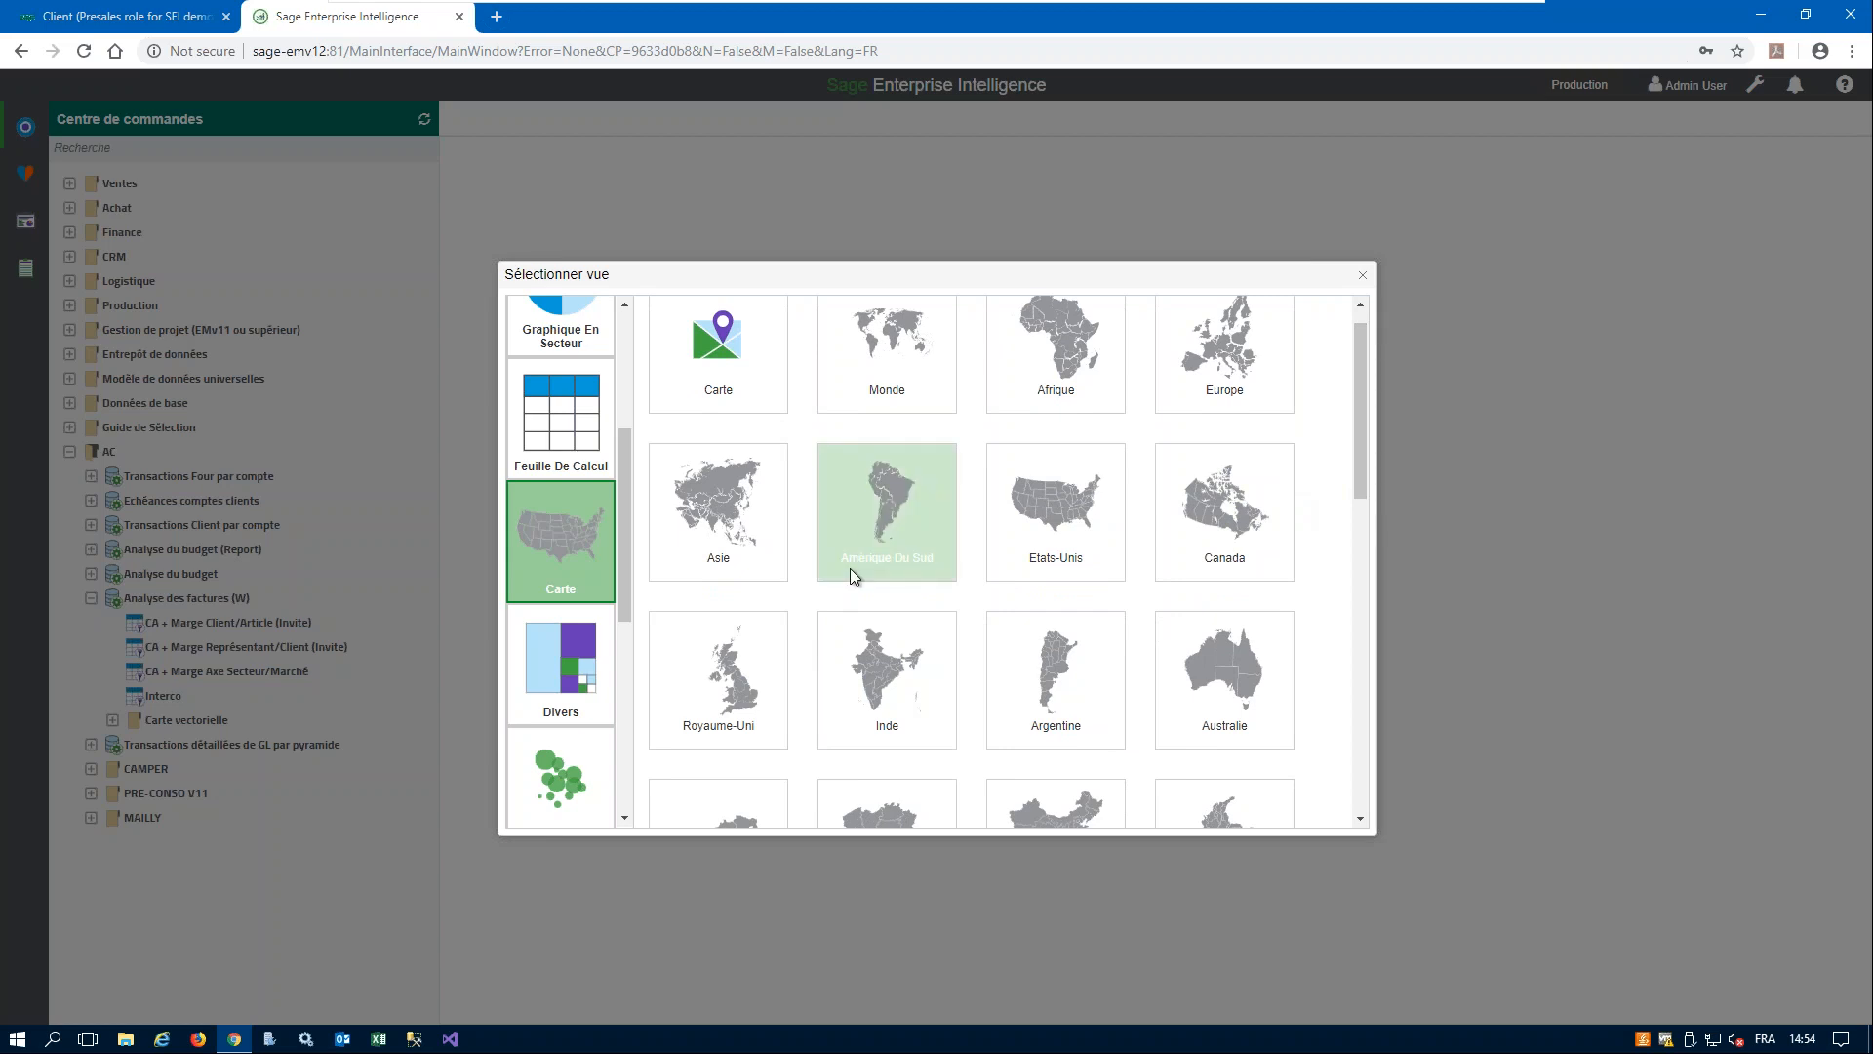
- Browse the view types offered under Divers, Nuage de points, Combinaison, Financier, Polaire and Radar
{"action": "left_click", "coordinate": [554, 676]}
{"action": "left_click_drag", "start_coordinate": [628, 565], "coordinate": [624, 621]}
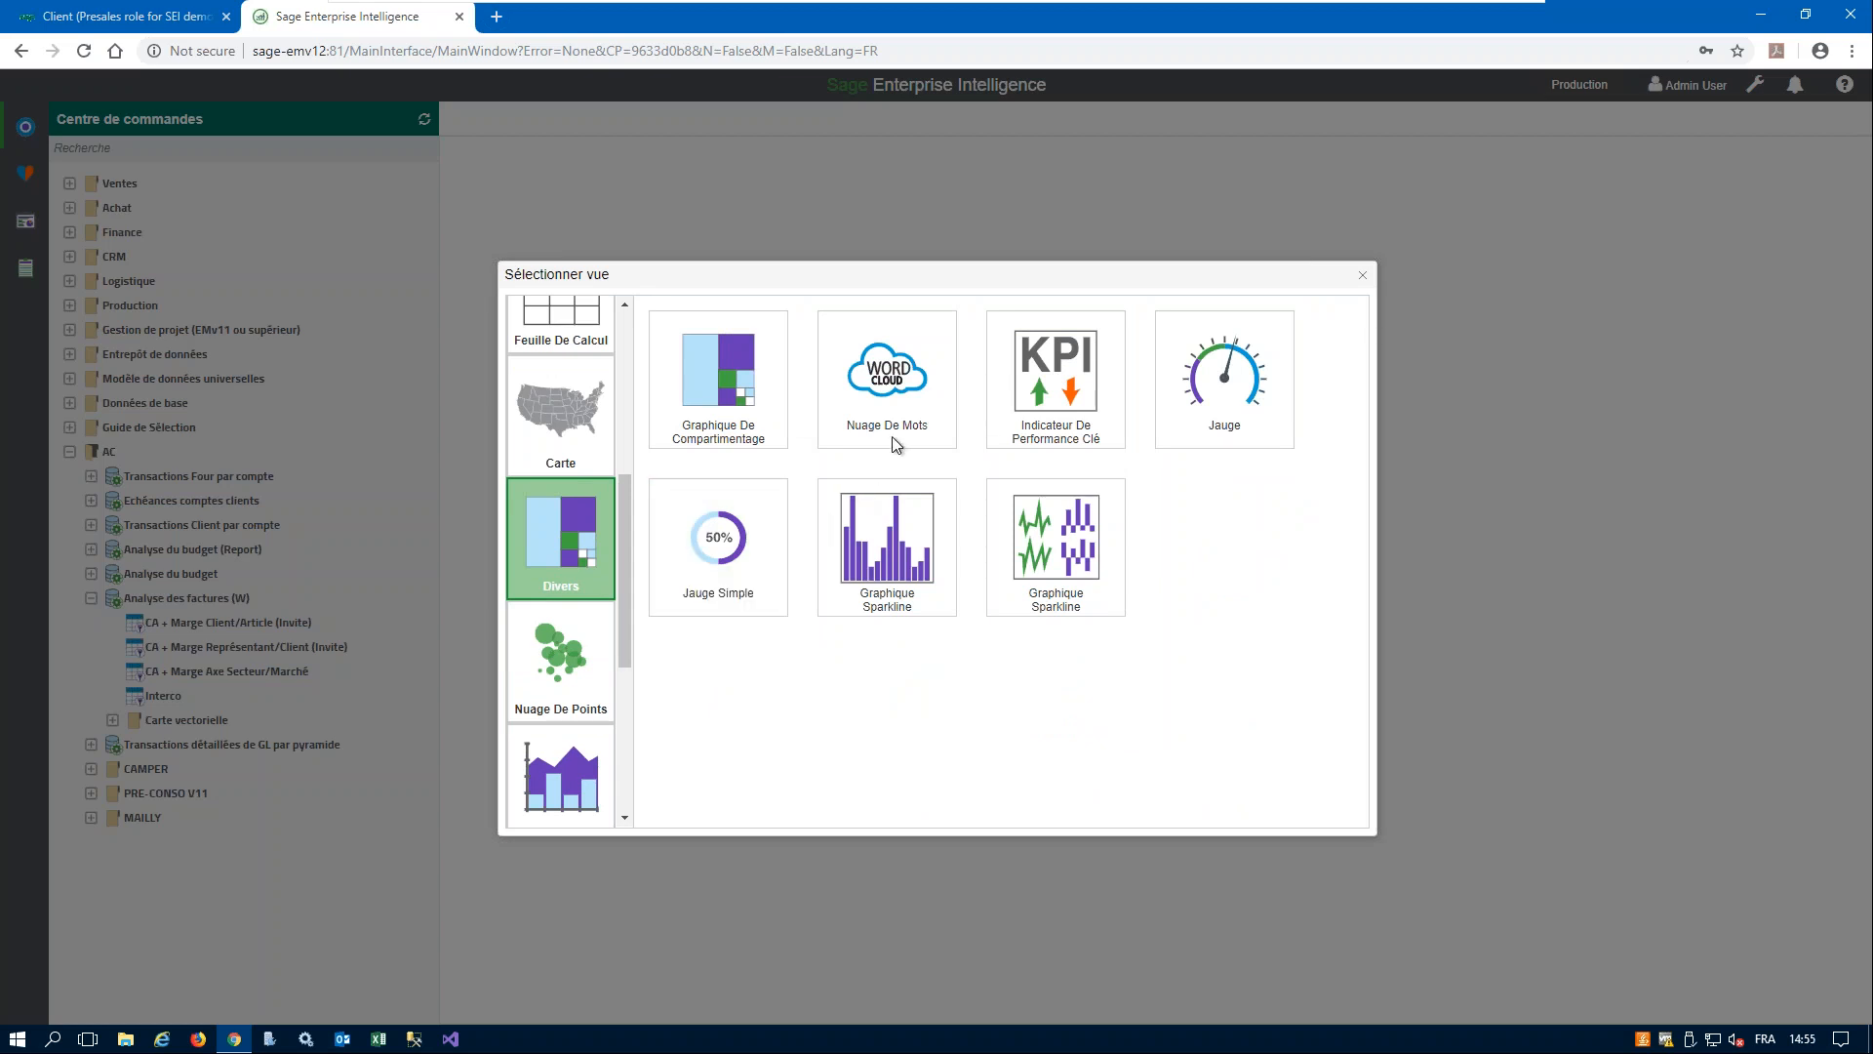
{"action": "left_click", "coordinate": [551, 679]}
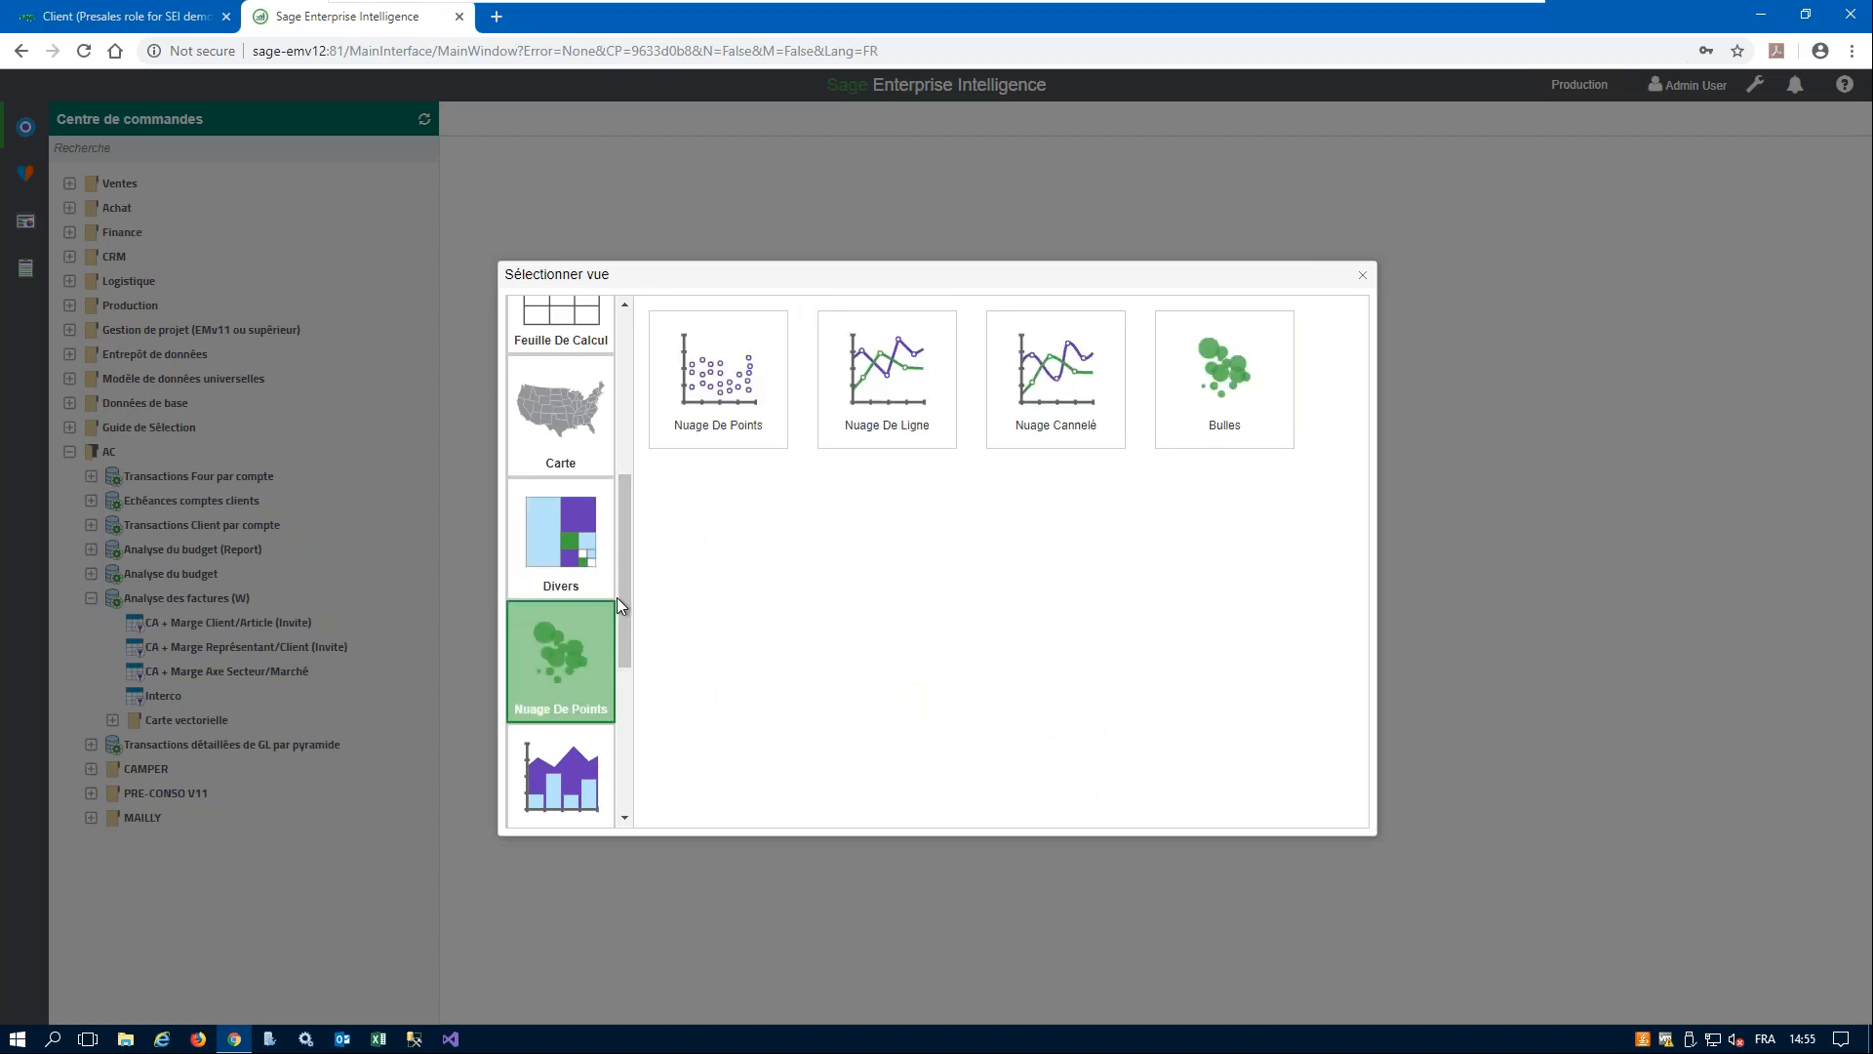
{"action": "scroll", "coordinate": [617, 597], "scroll_direction": "down", "scroll_amount": 3}
{"action": "left_click", "coordinate": [562, 518]}
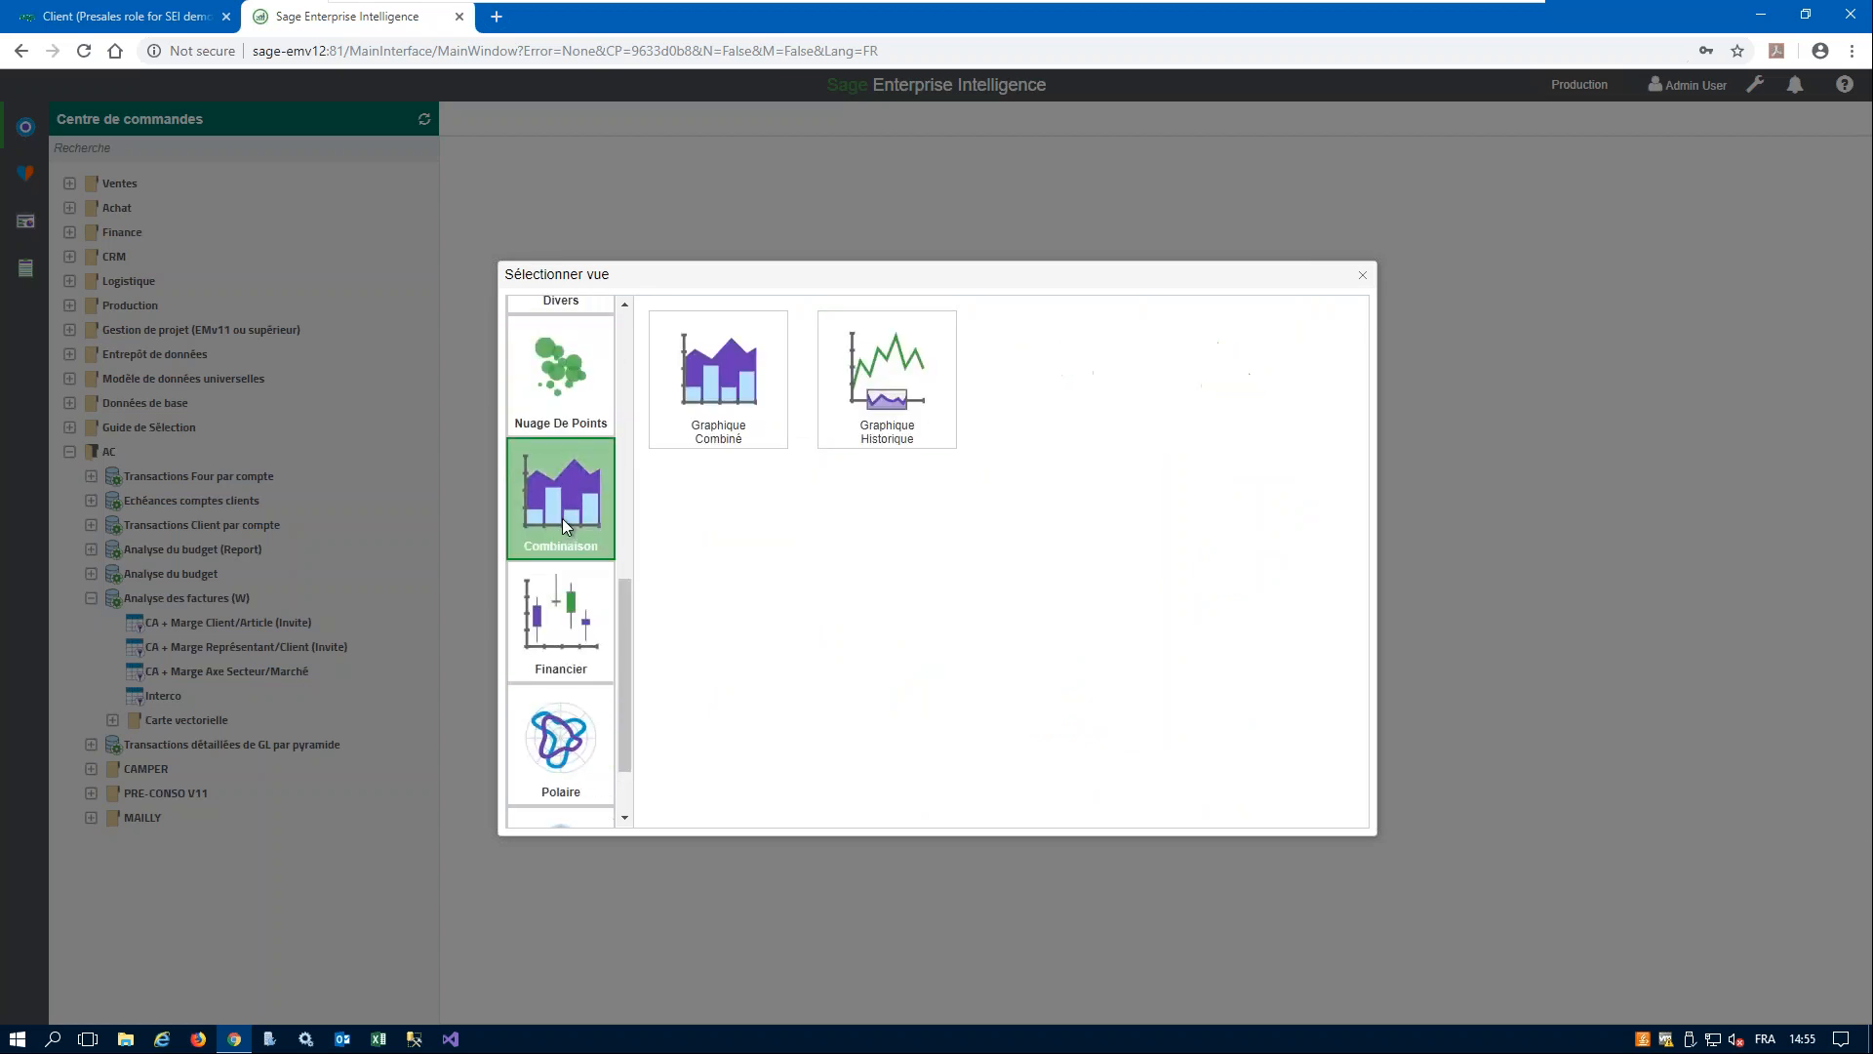
{"action": "left_click", "coordinate": [561, 630]}
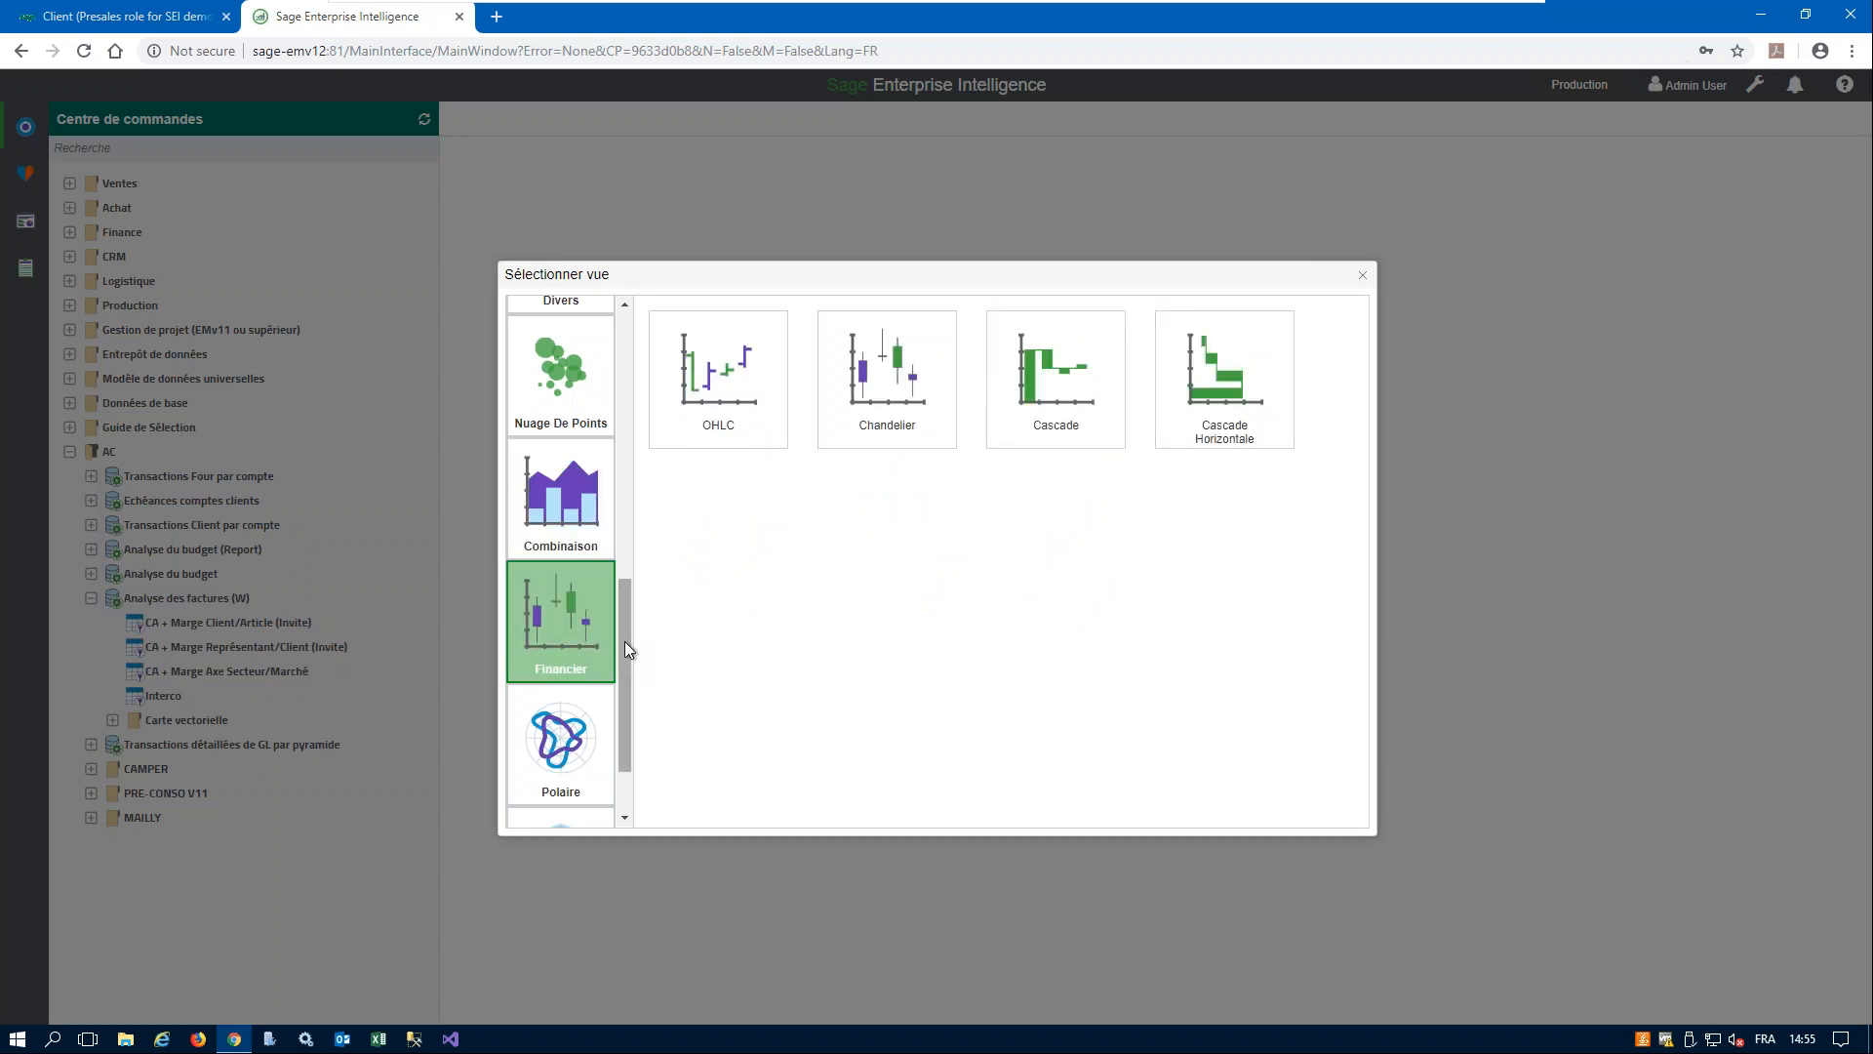
{"action": "scroll", "coordinate": [625, 641], "scroll_direction": "down", "scroll_amount": 1}
{"action": "left_click", "coordinate": [560, 658]}
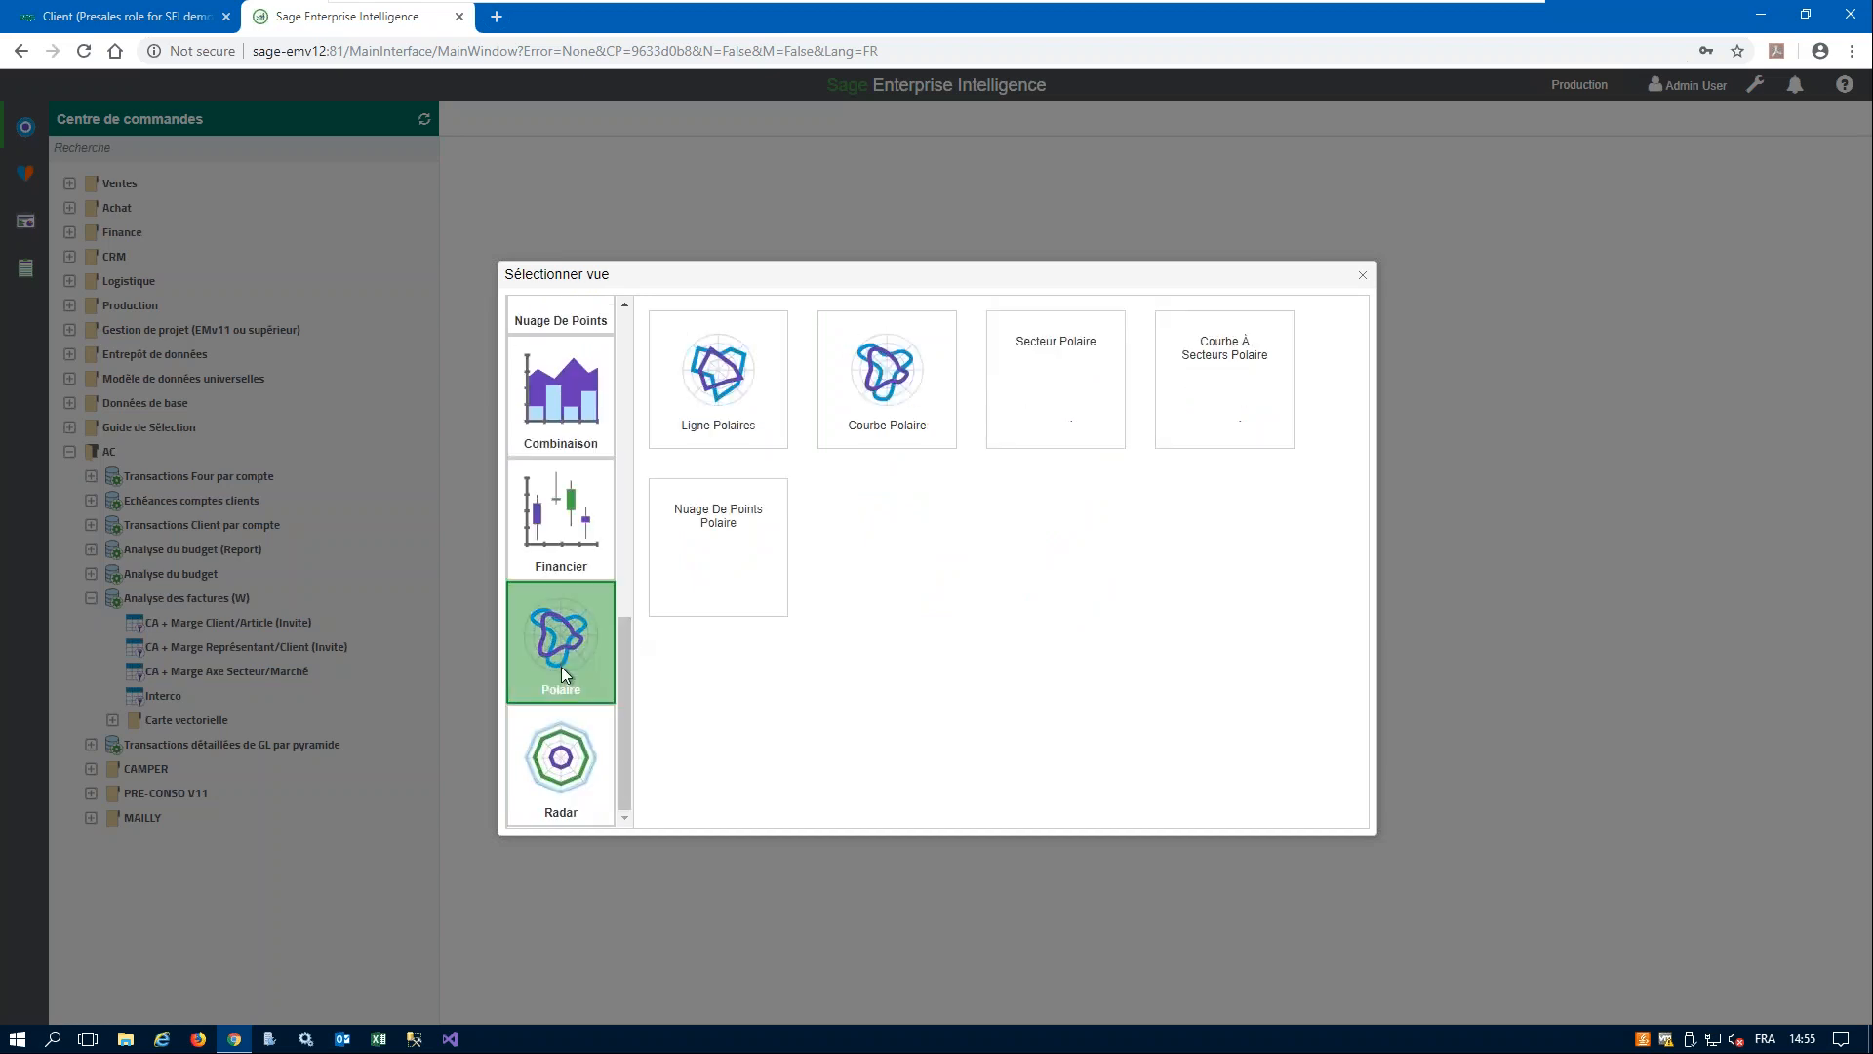
{"action": "left_click", "coordinate": [563, 789]}
{"action": "scroll", "coordinate": [626, 682], "scroll_direction": "up", "scroll_amount": 1}
{"action": "scroll", "coordinate": [629, 585], "scroll_direction": "up", "scroll_amount": 5}
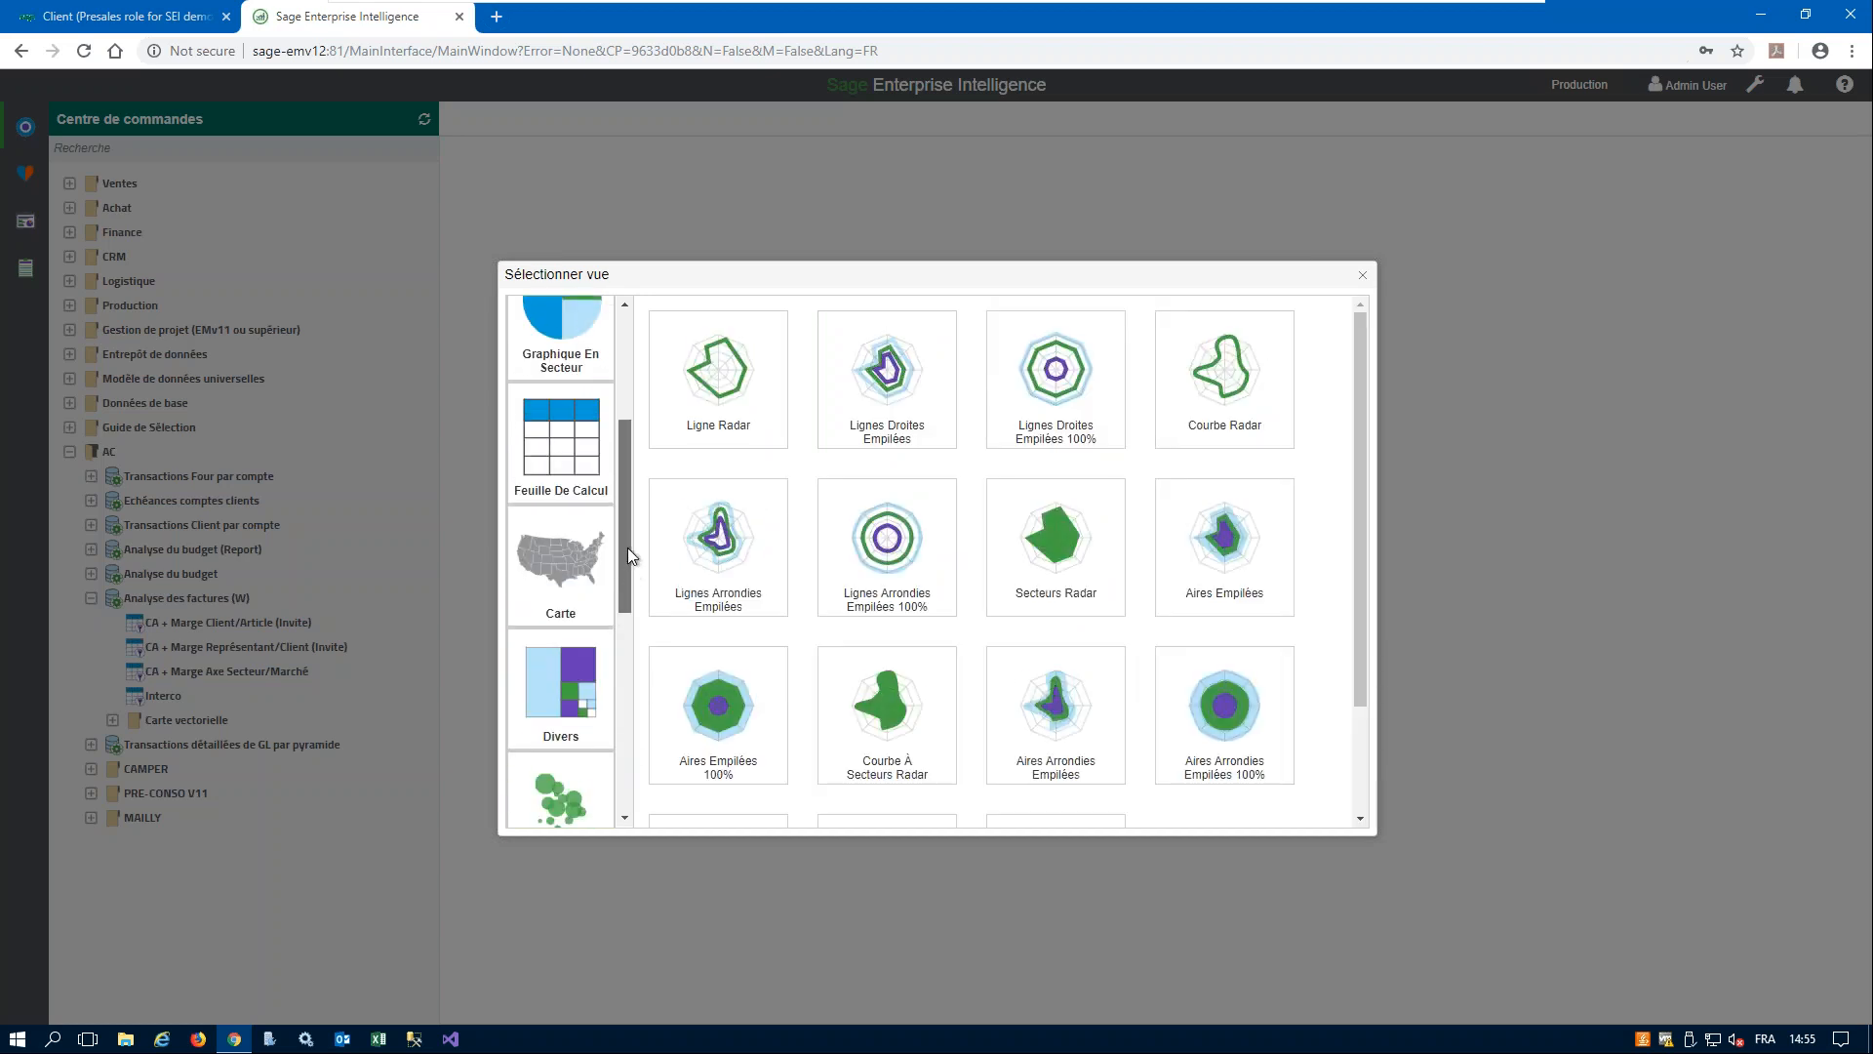
- Choose the Feuille de calcul view type and name the new view Webinar
{"action": "left_click", "coordinate": [561, 502]}
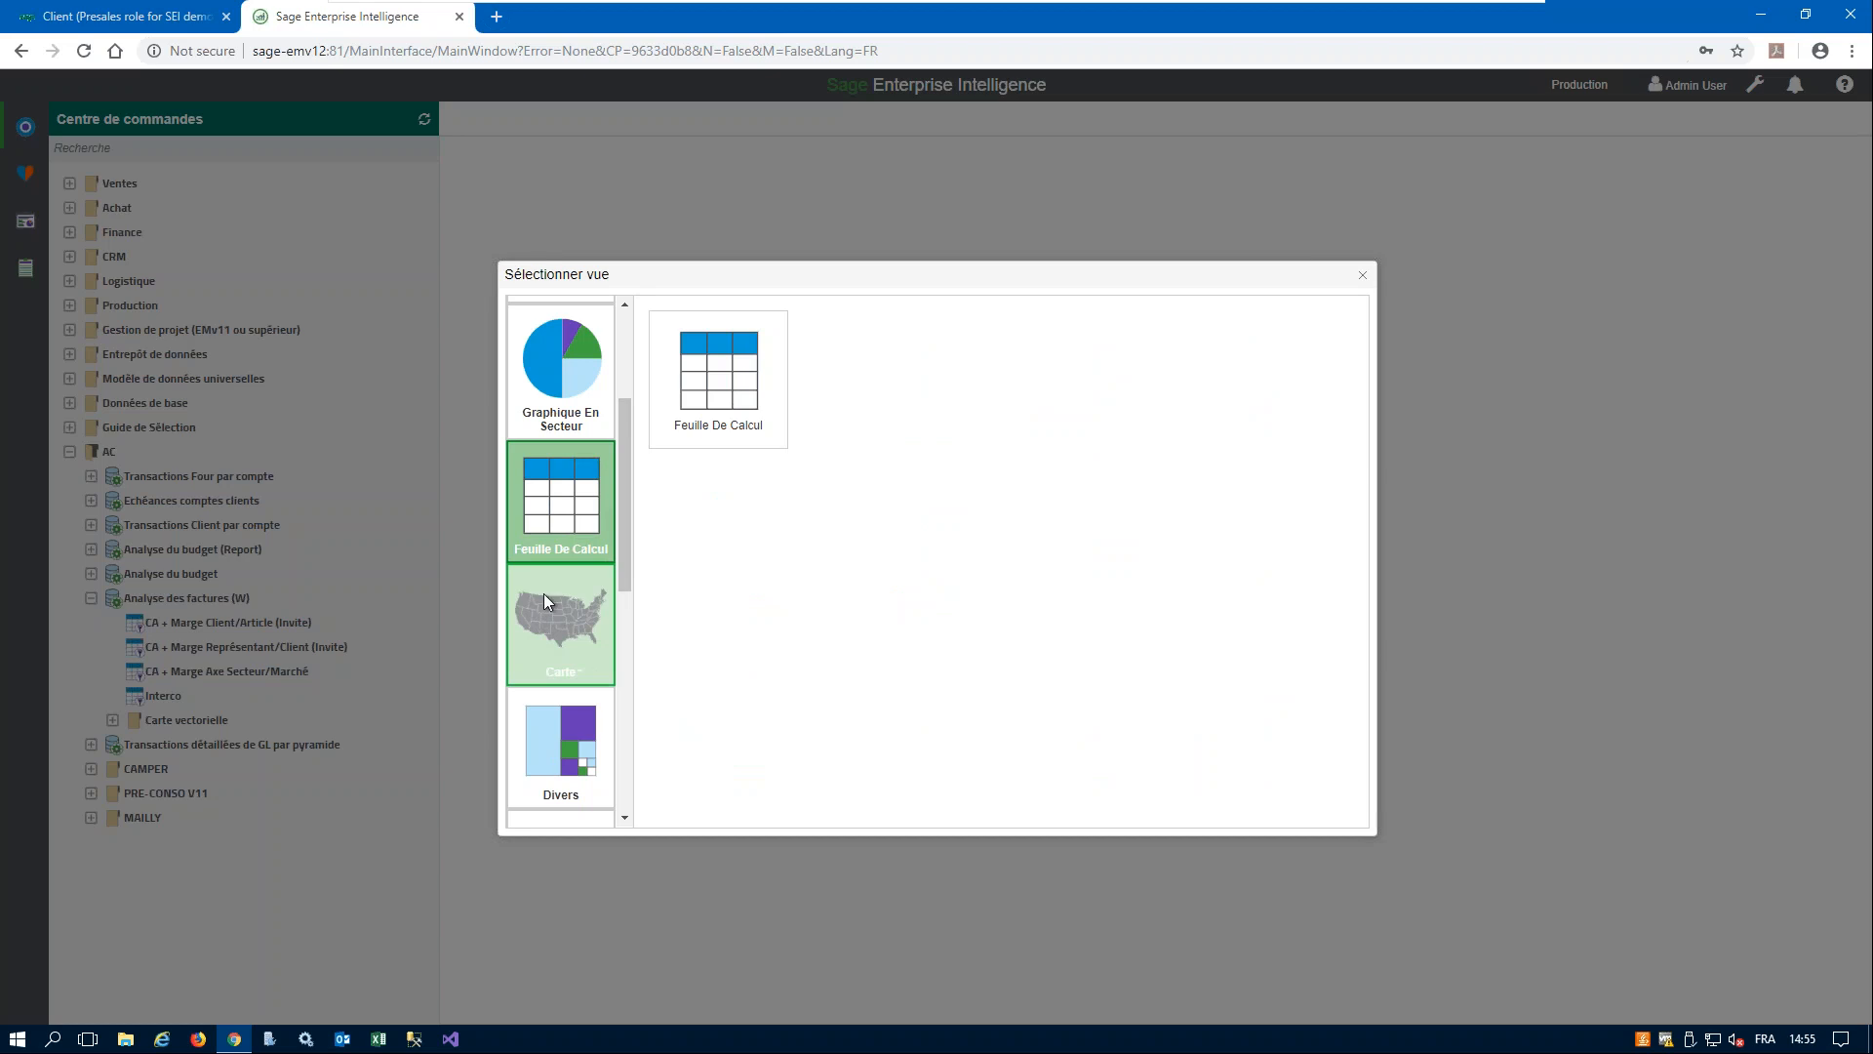
{"action": "left_click", "coordinate": [739, 401]}
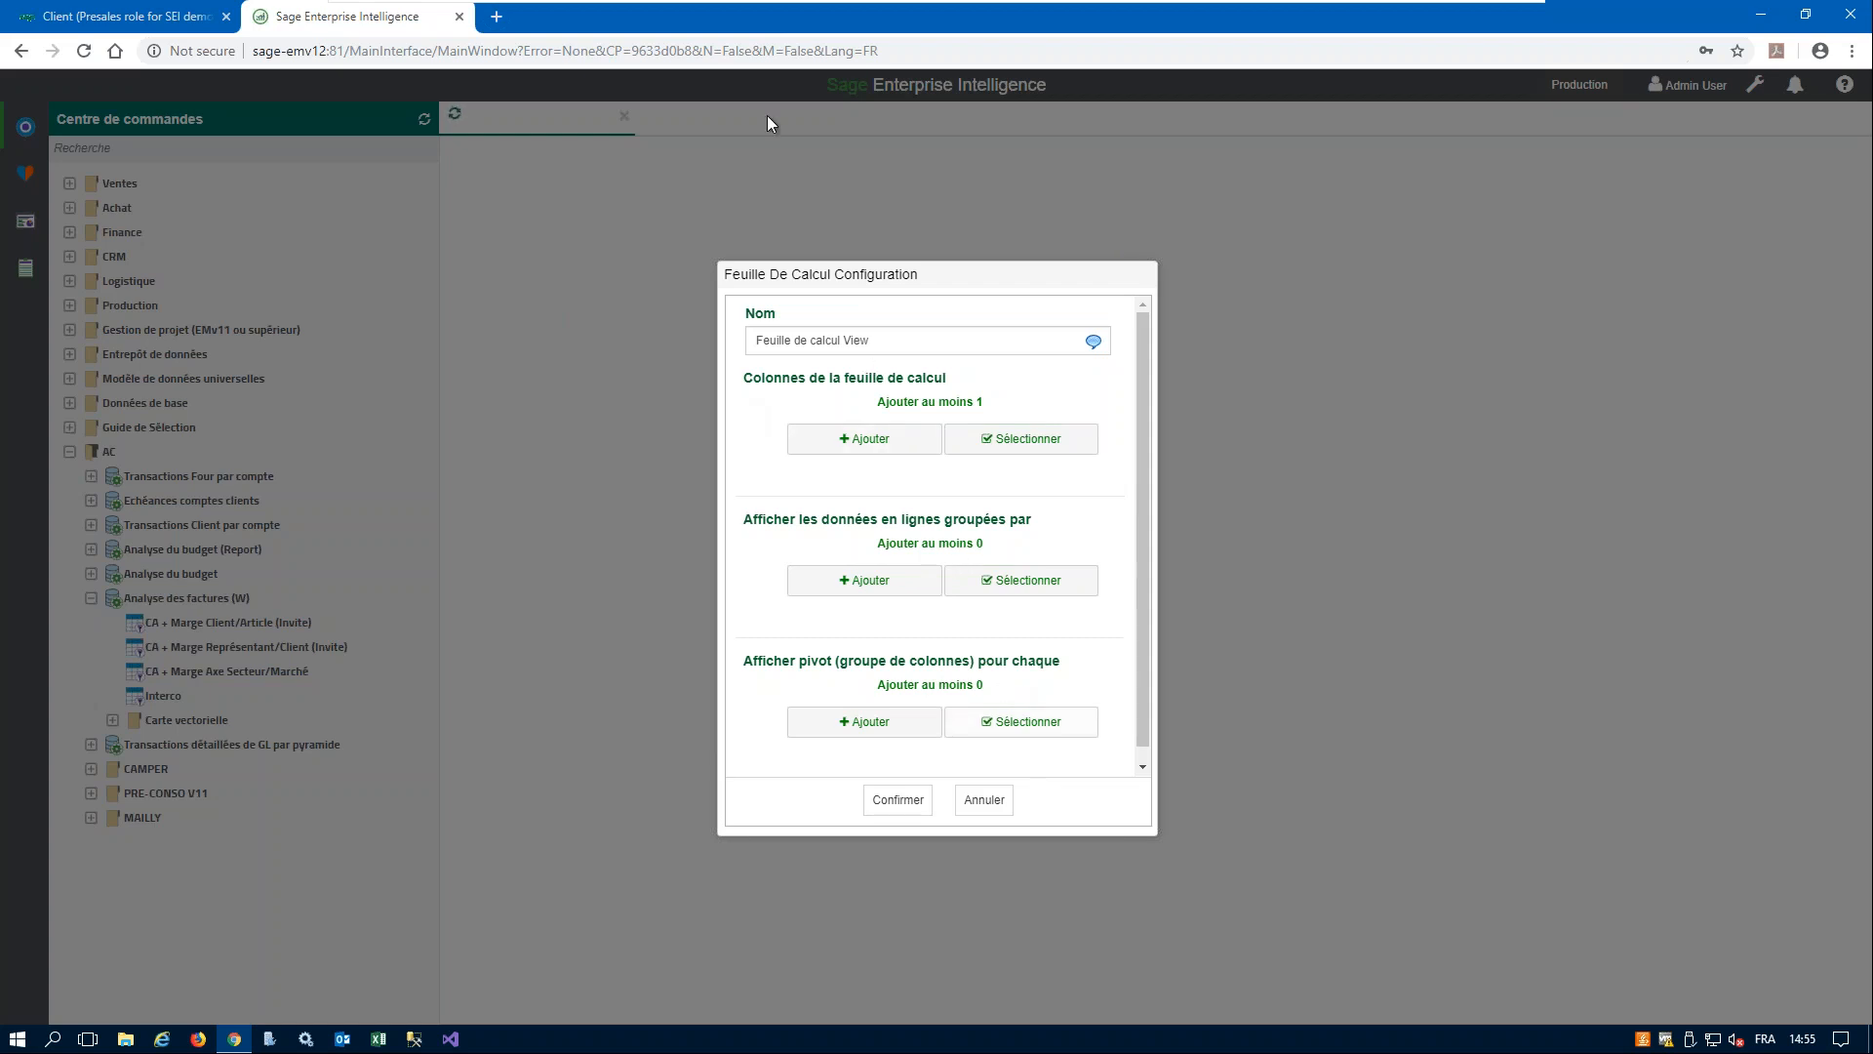
{"action": "left_click", "coordinate": [915, 352]}
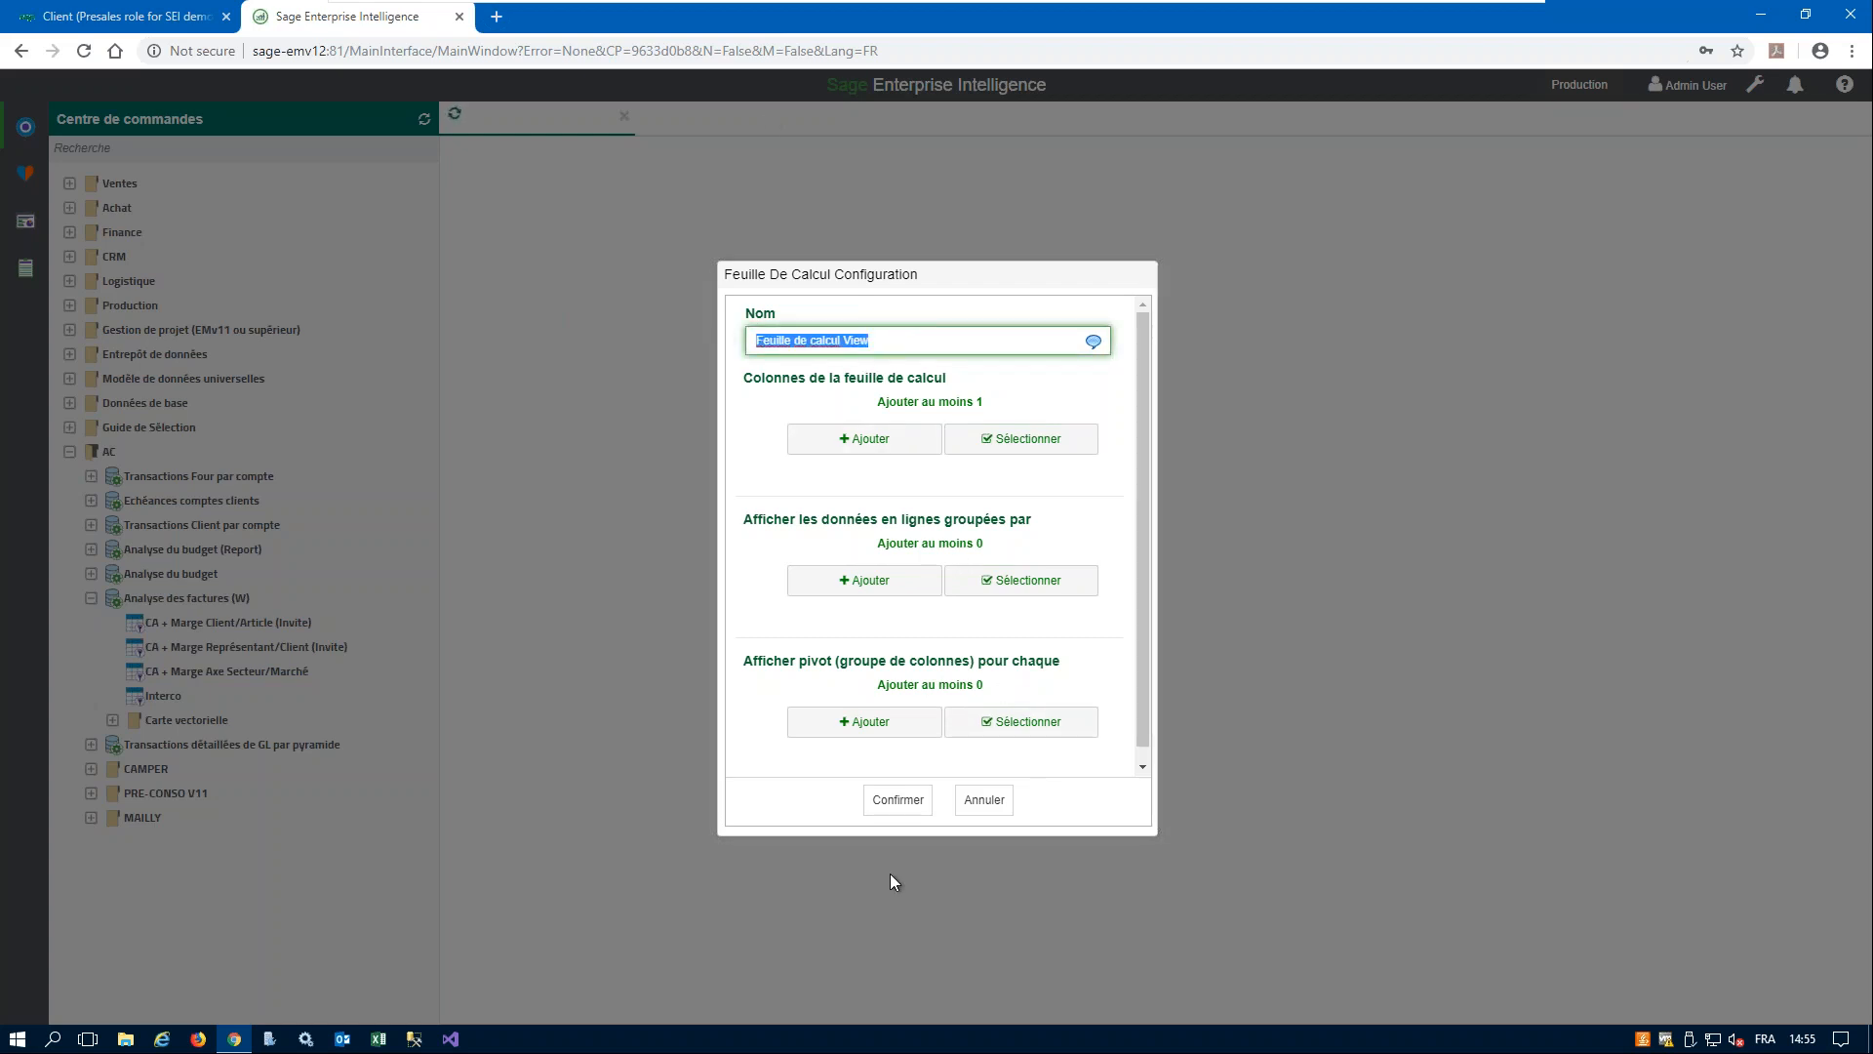
{"action": "type", "text": "Webinar"}
{"action": "key", "text": "Tab"}
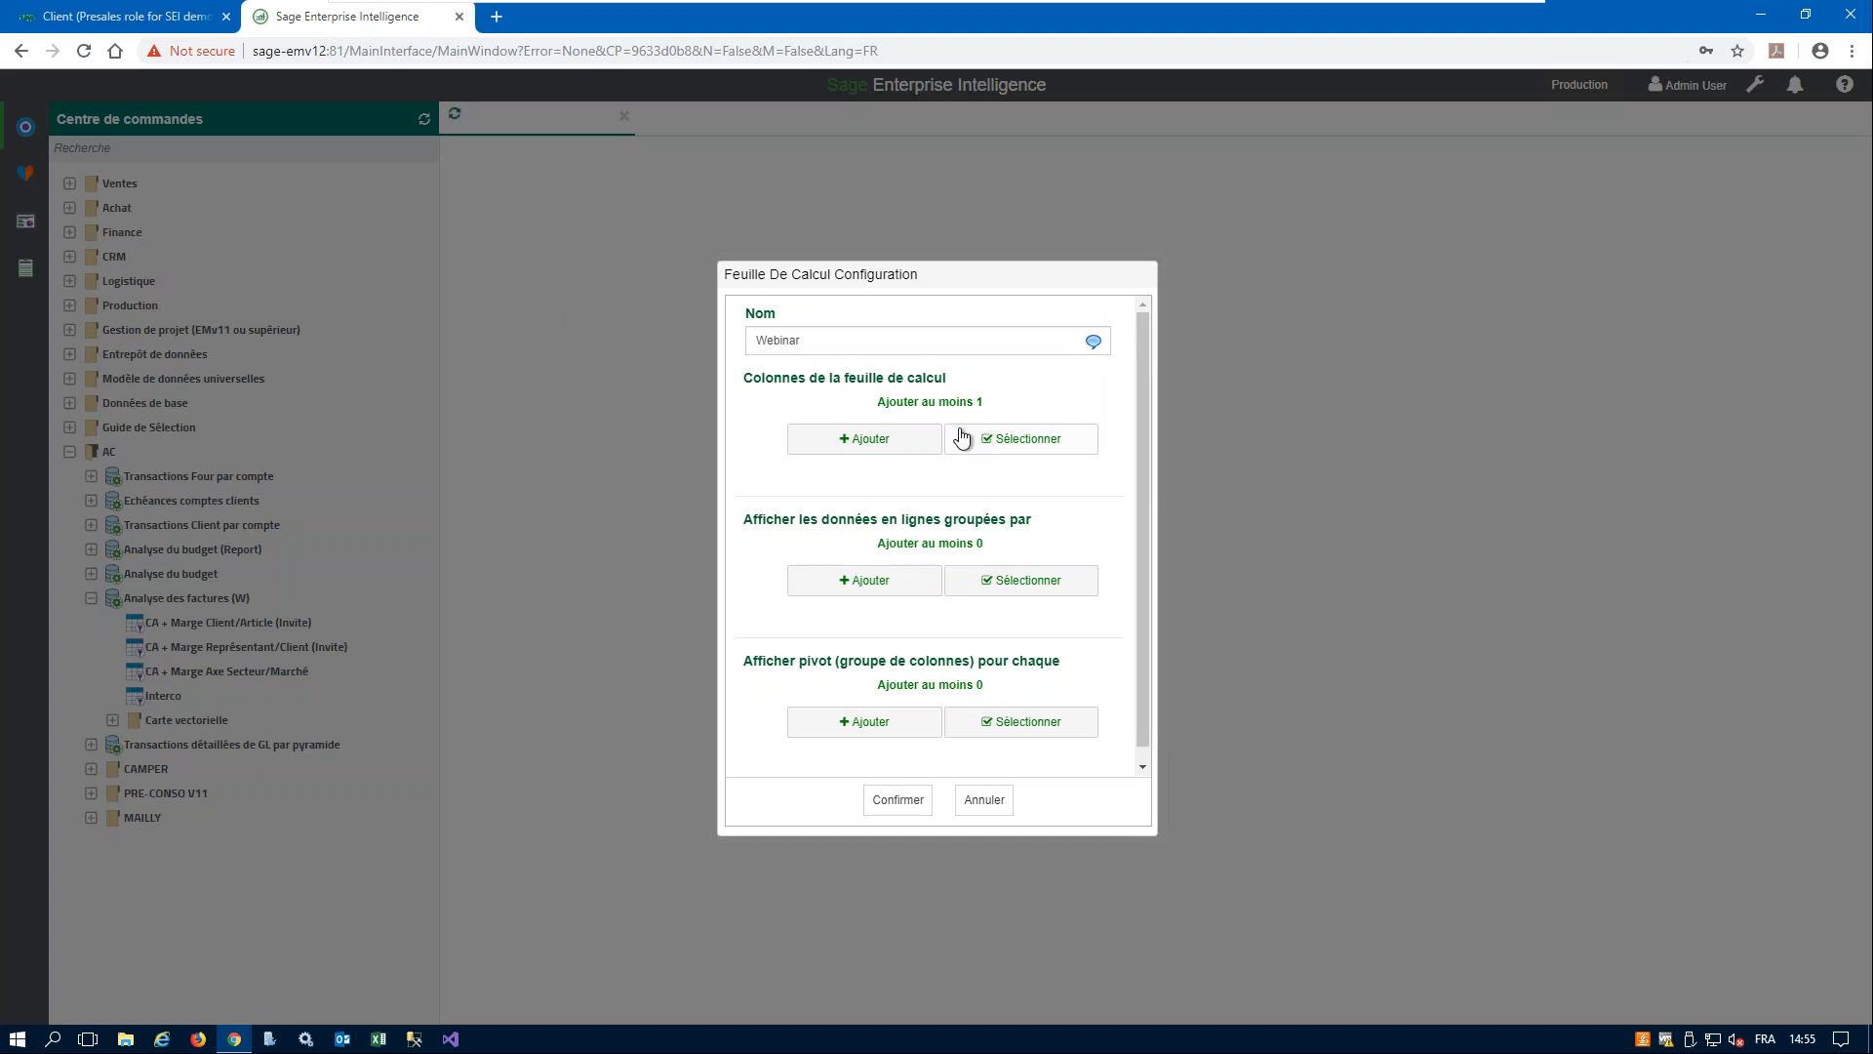
- Find the product fields with the filter prod and choose Code Produit as the first worksheet column
{"action": "left_click", "coordinate": [884, 438]}
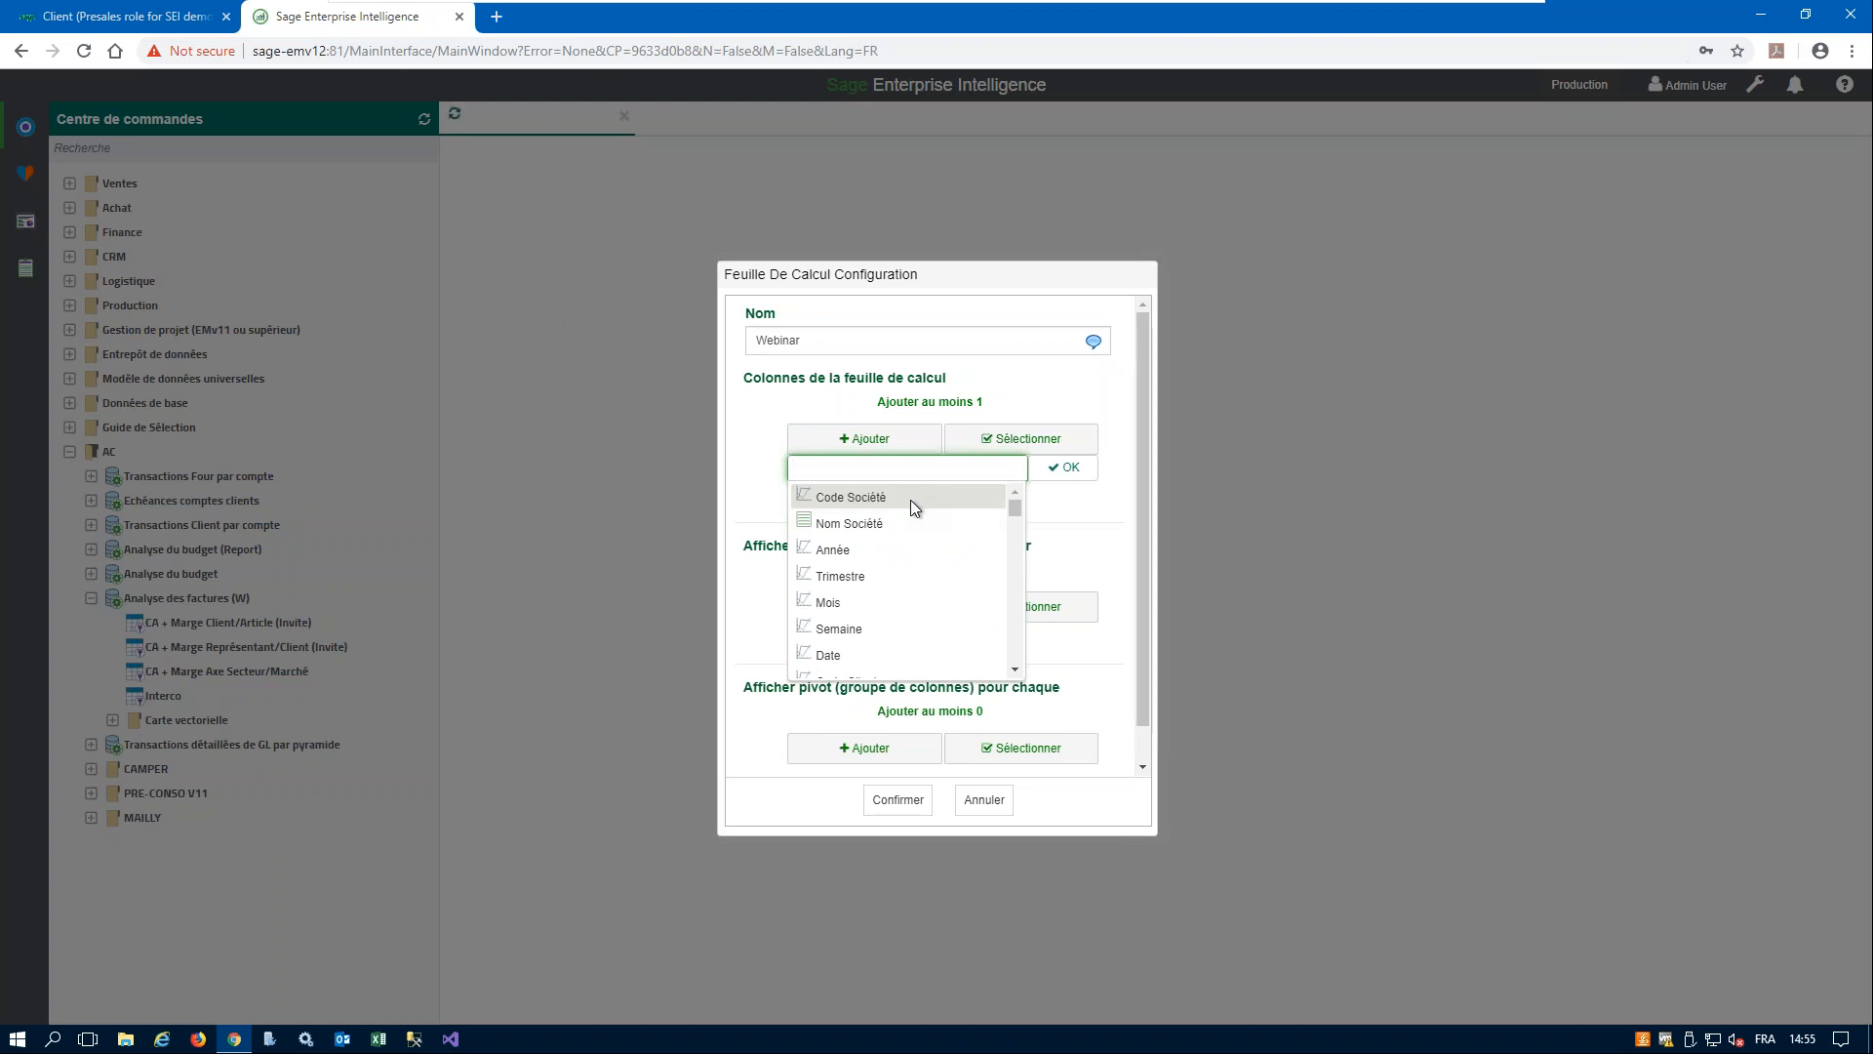
{"action": "scroll", "coordinate": [976, 600], "scroll_direction": "down", "scroll_amount": 1}
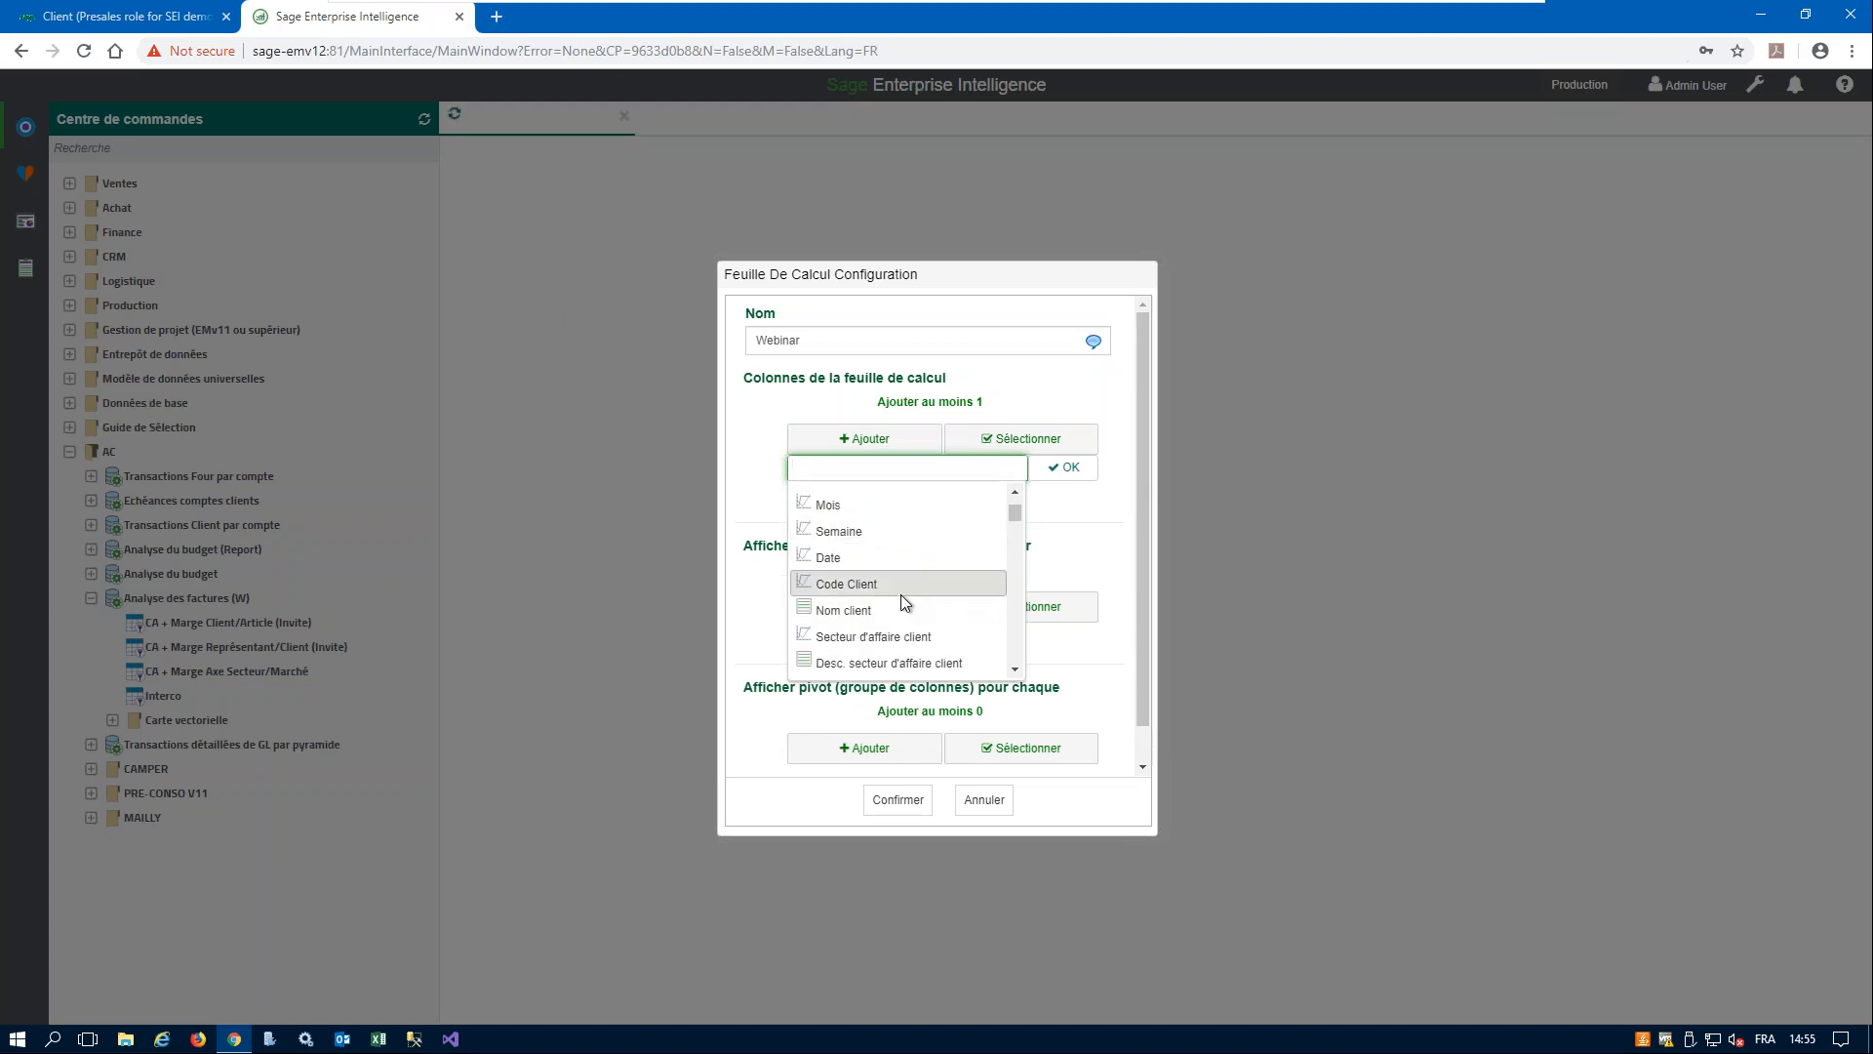
{"action": "scroll", "coordinate": [900, 594], "scroll_direction": "down", "scroll_amount": 1}
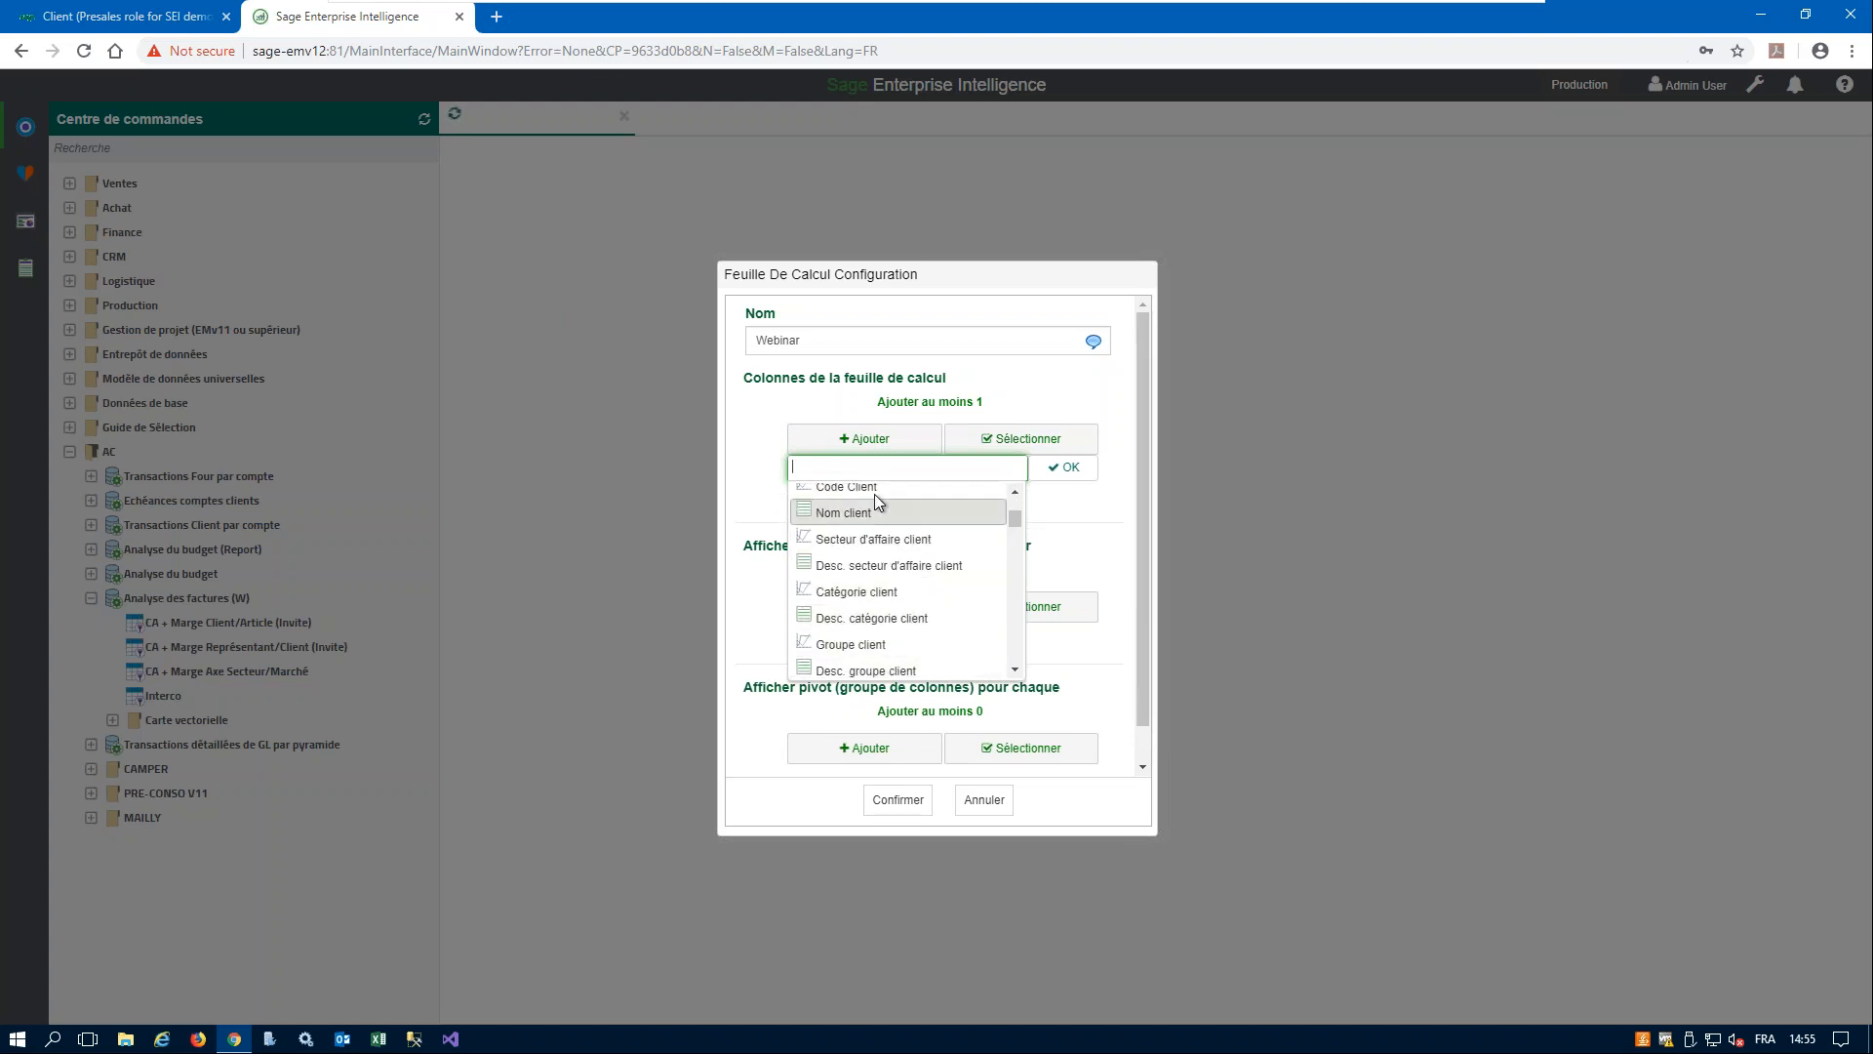
{"action": "type", "text": "rod"}
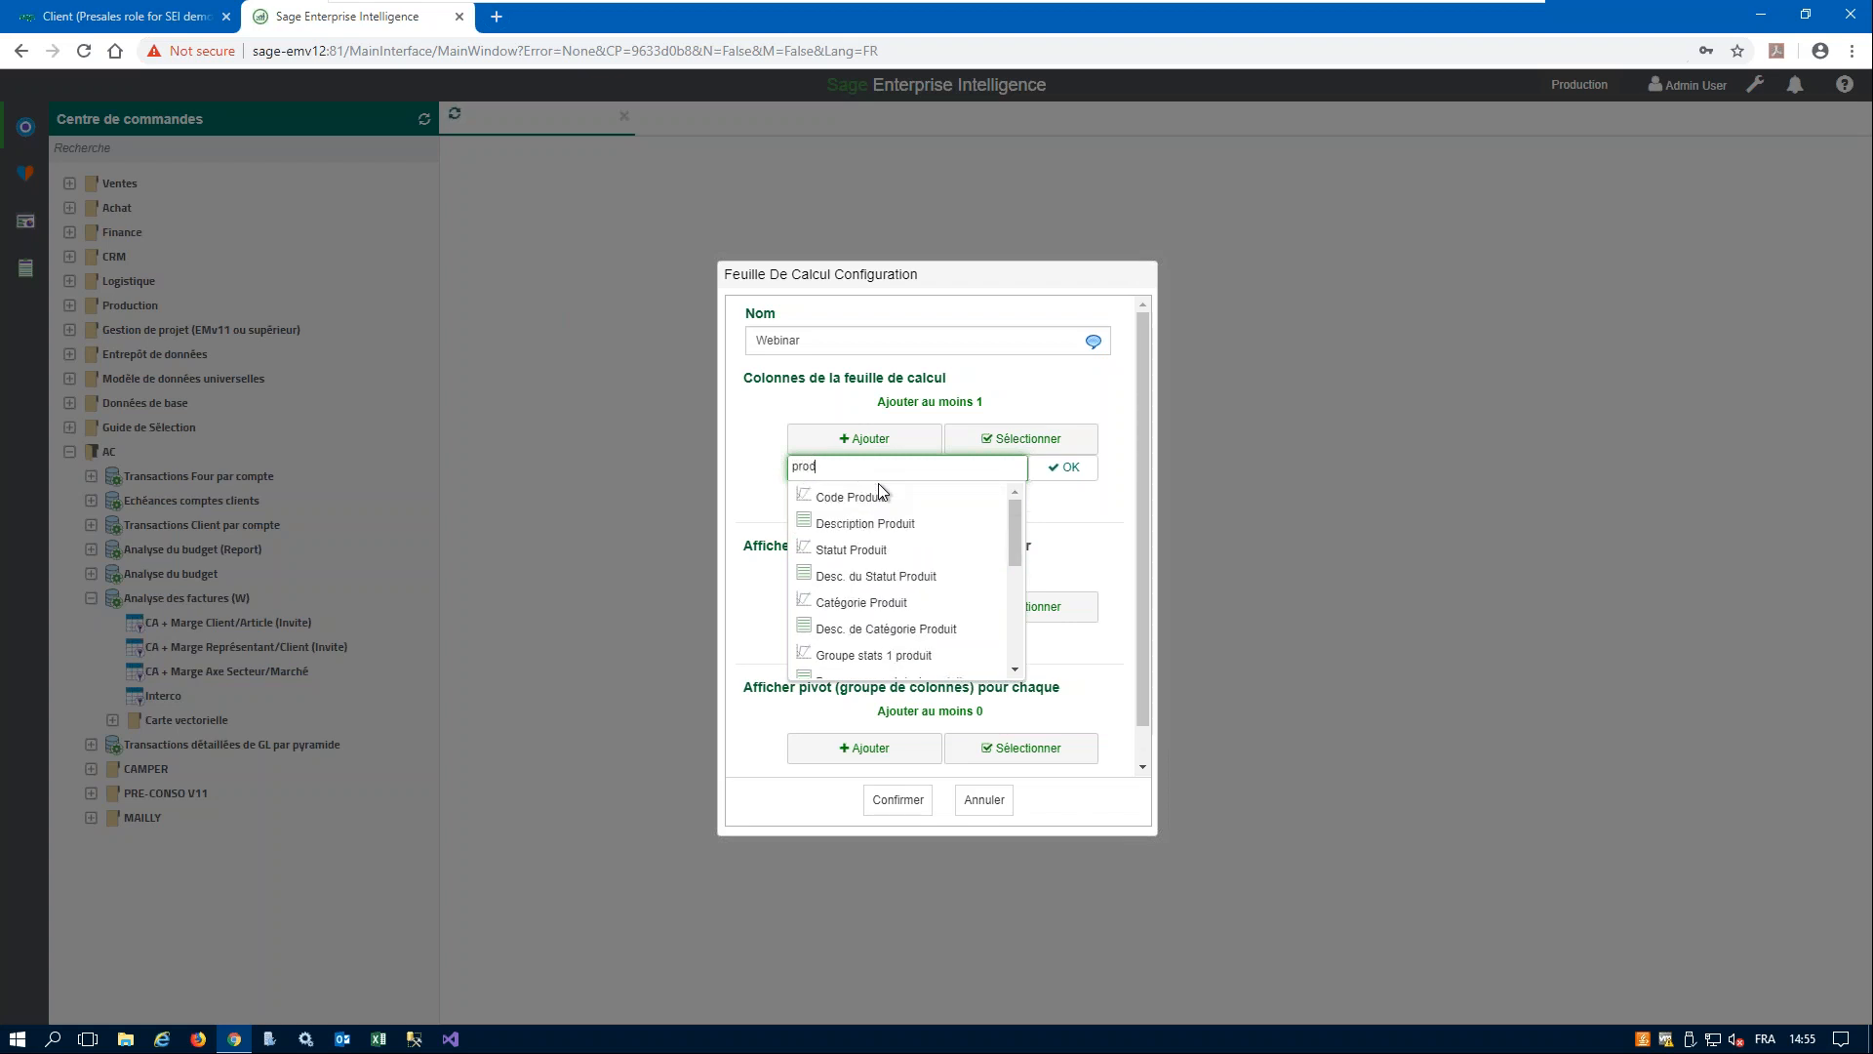
{"action": "left_click", "coordinate": [898, 498]}
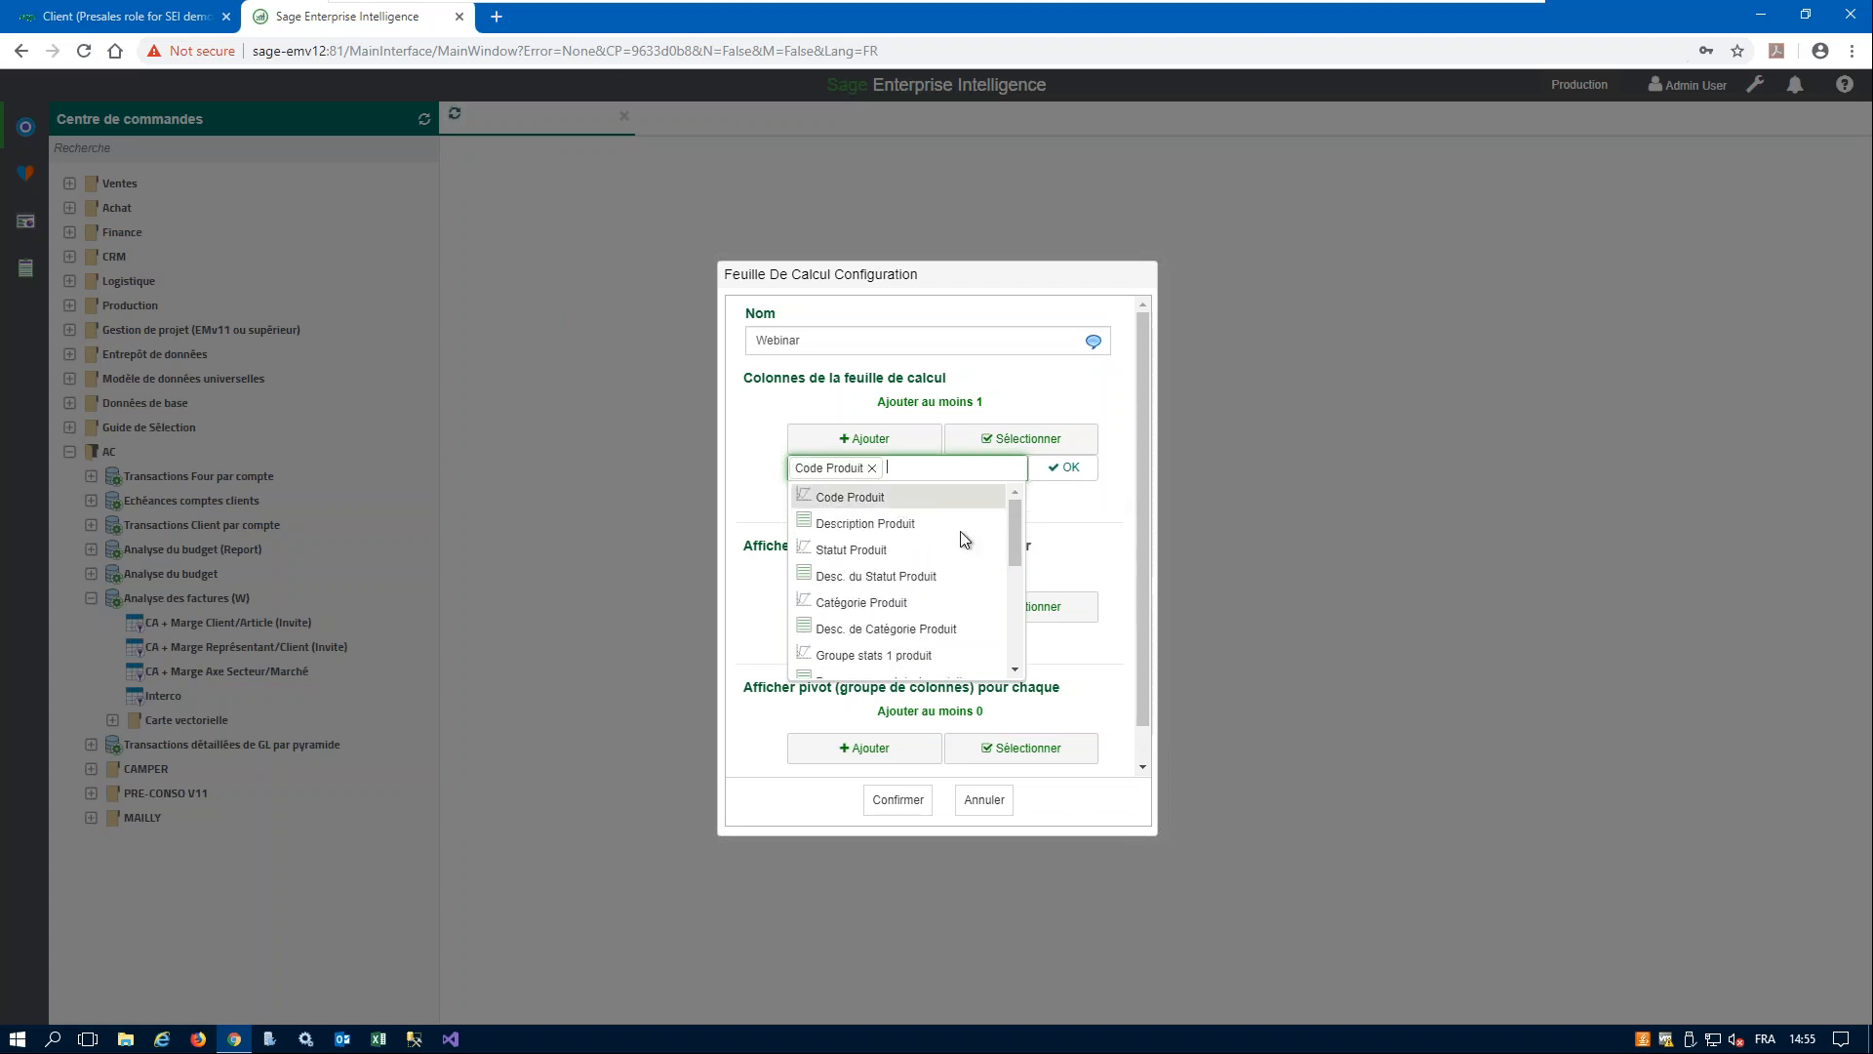
- Add Quantité Vendue, Montant devise société and Marge devise société to the worksheet columns and validate the column selection
{"action": "left_click_drag", "start_coordinate": [1015, 518], "coordinate": [1009, 663]}
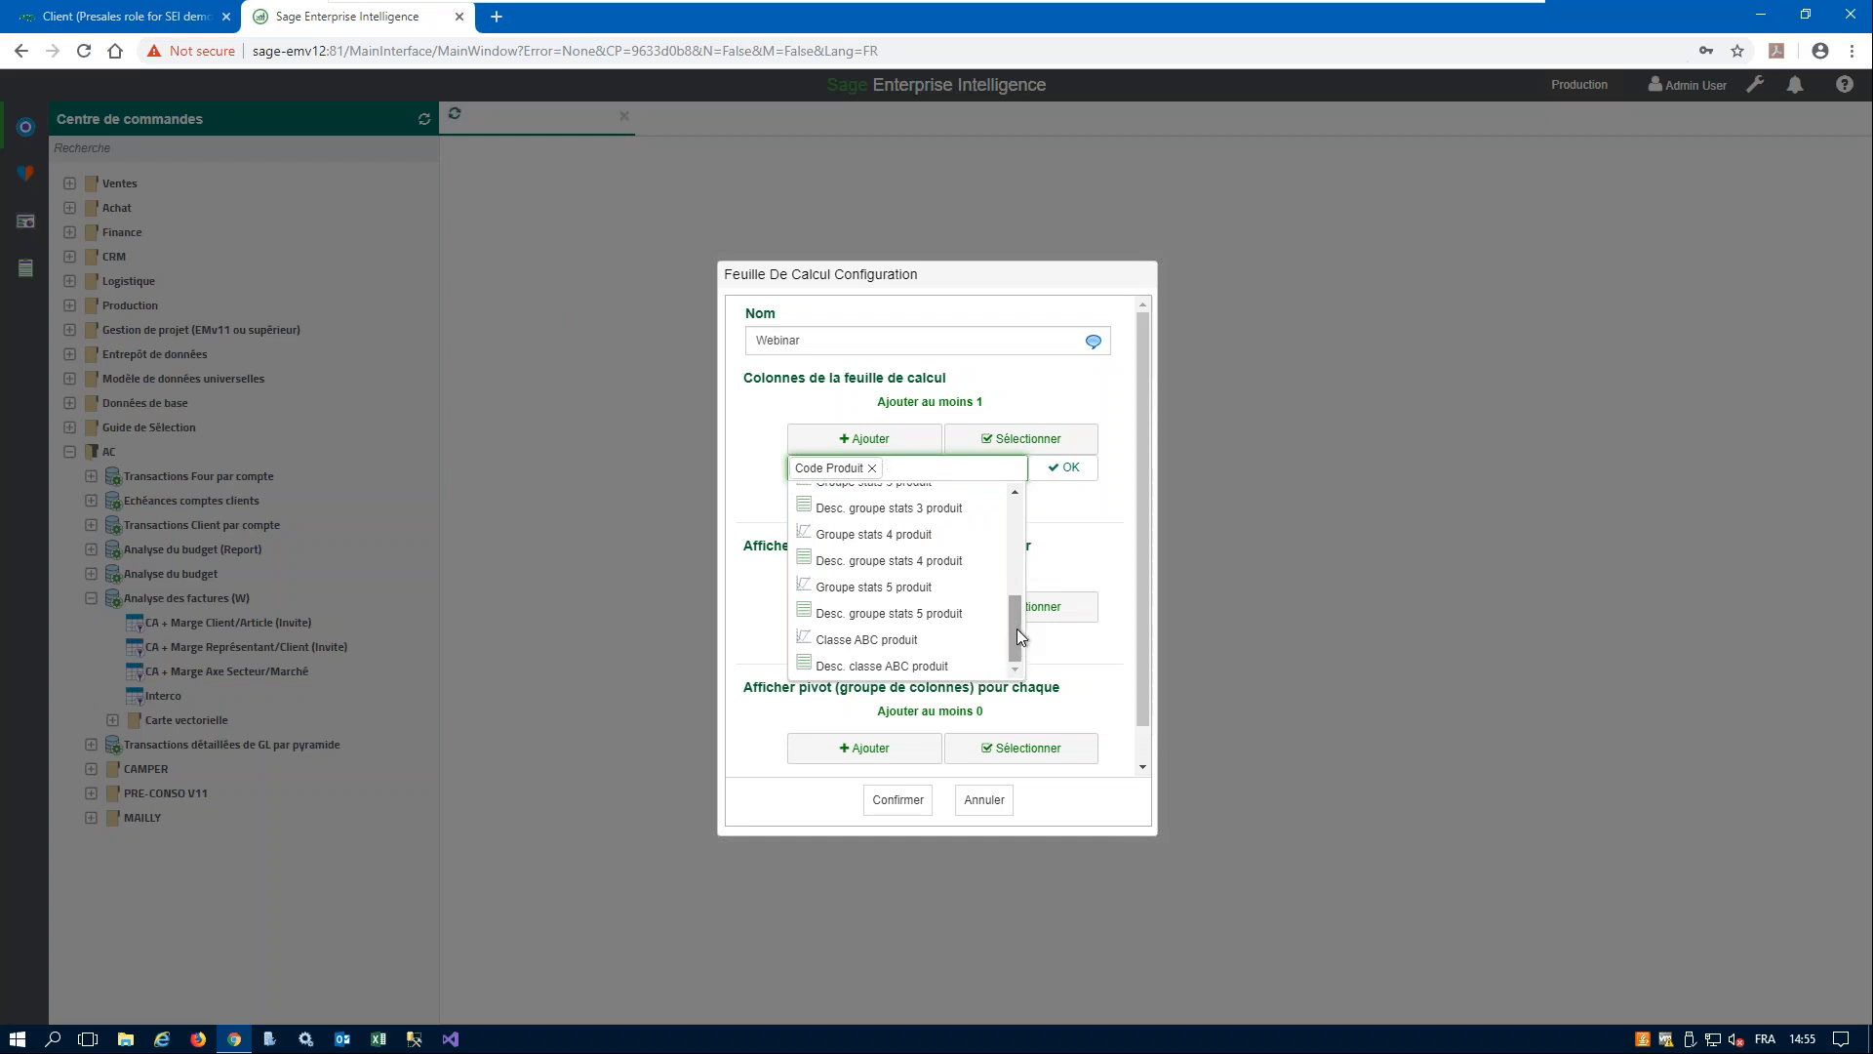
{"action": "left_click", "coordinate": [958, 465]}
{"action": "left_click_drag", "start_coordinate": [1015, 507], "coordinate": [1014, 627]}
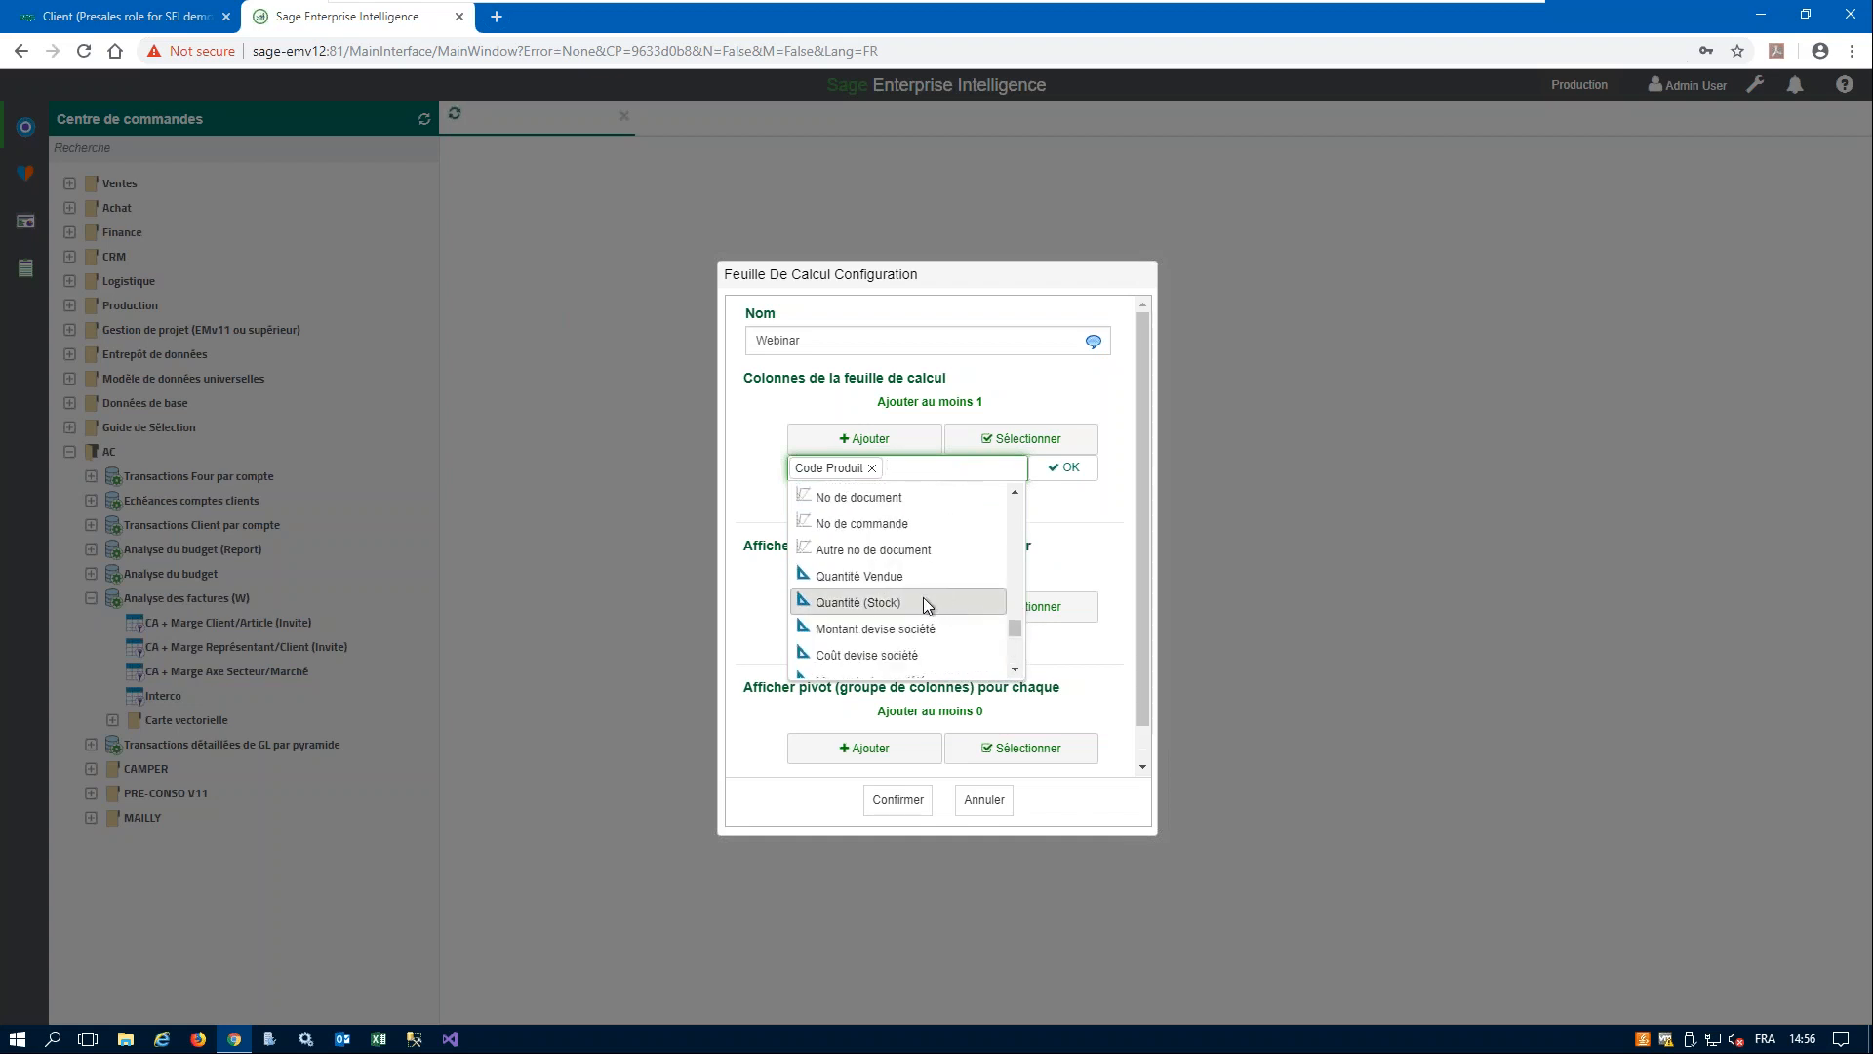
{"action": "left_click", "coordinate": [897, 579]}
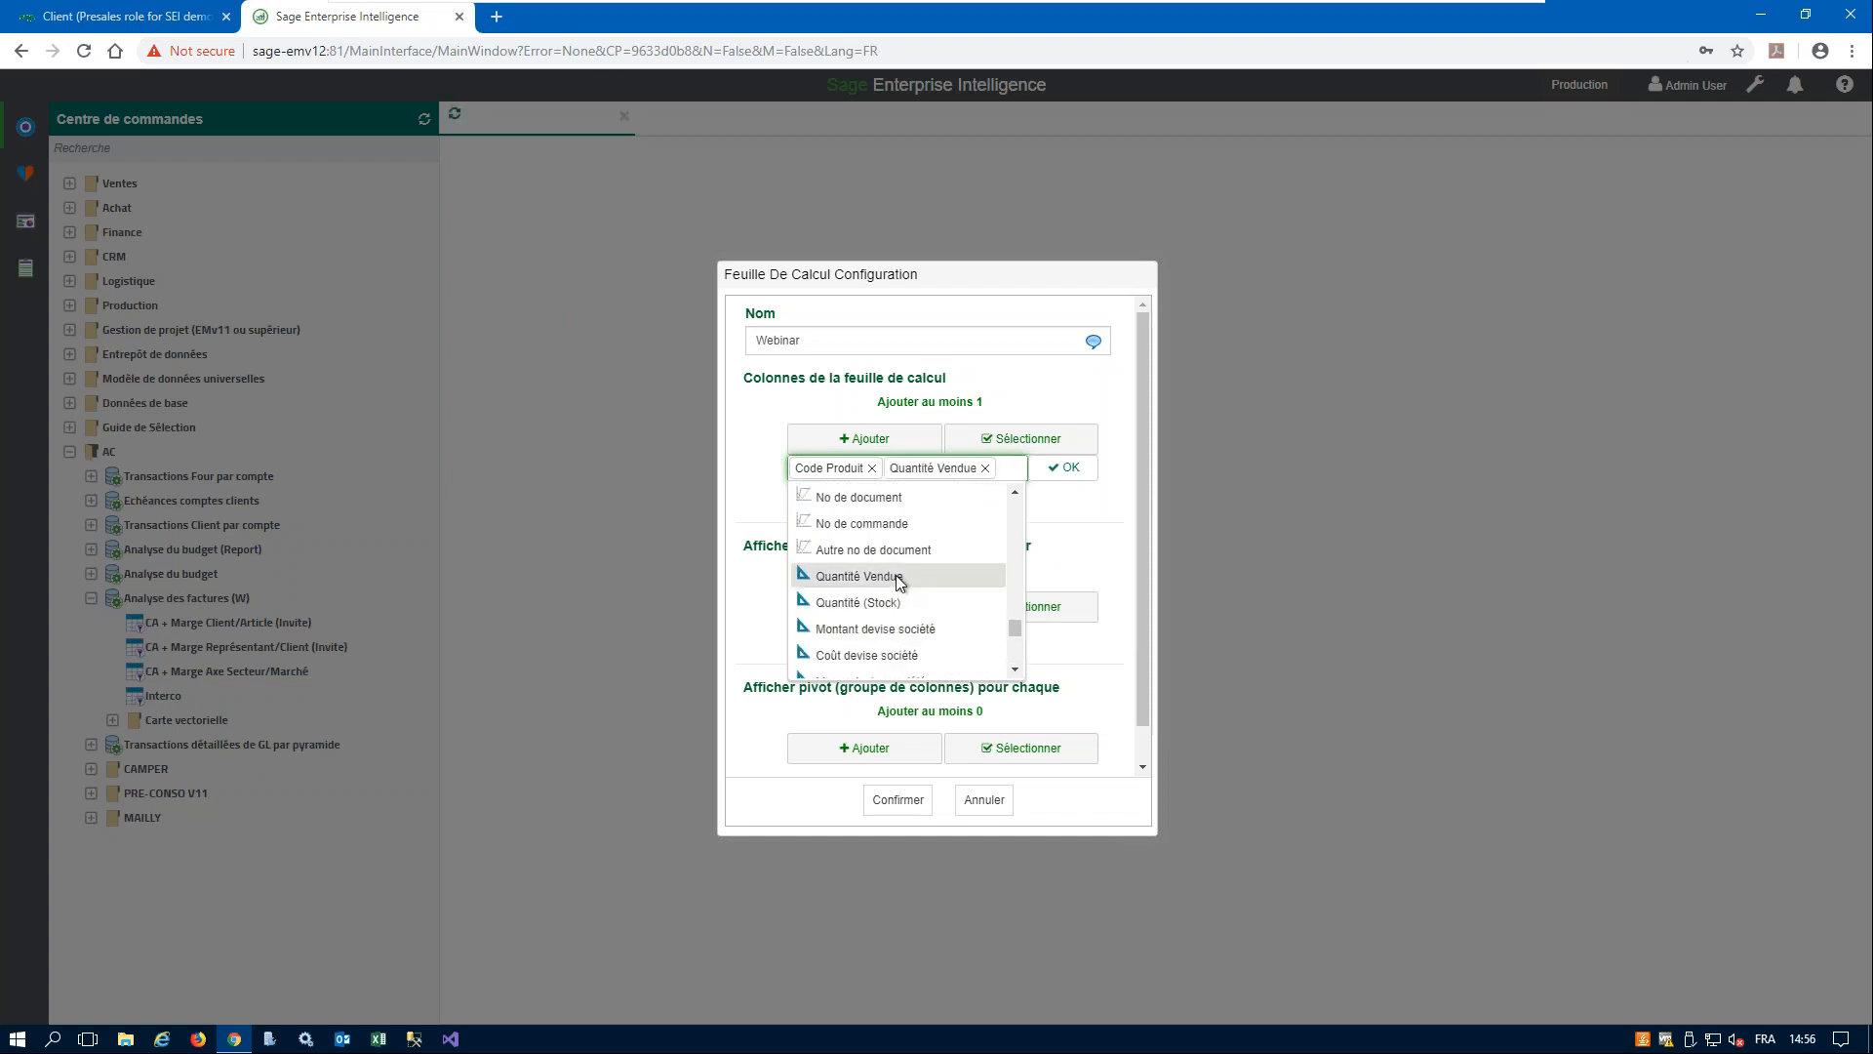
{"action": "left_click", "coordinate": [916, 629]}
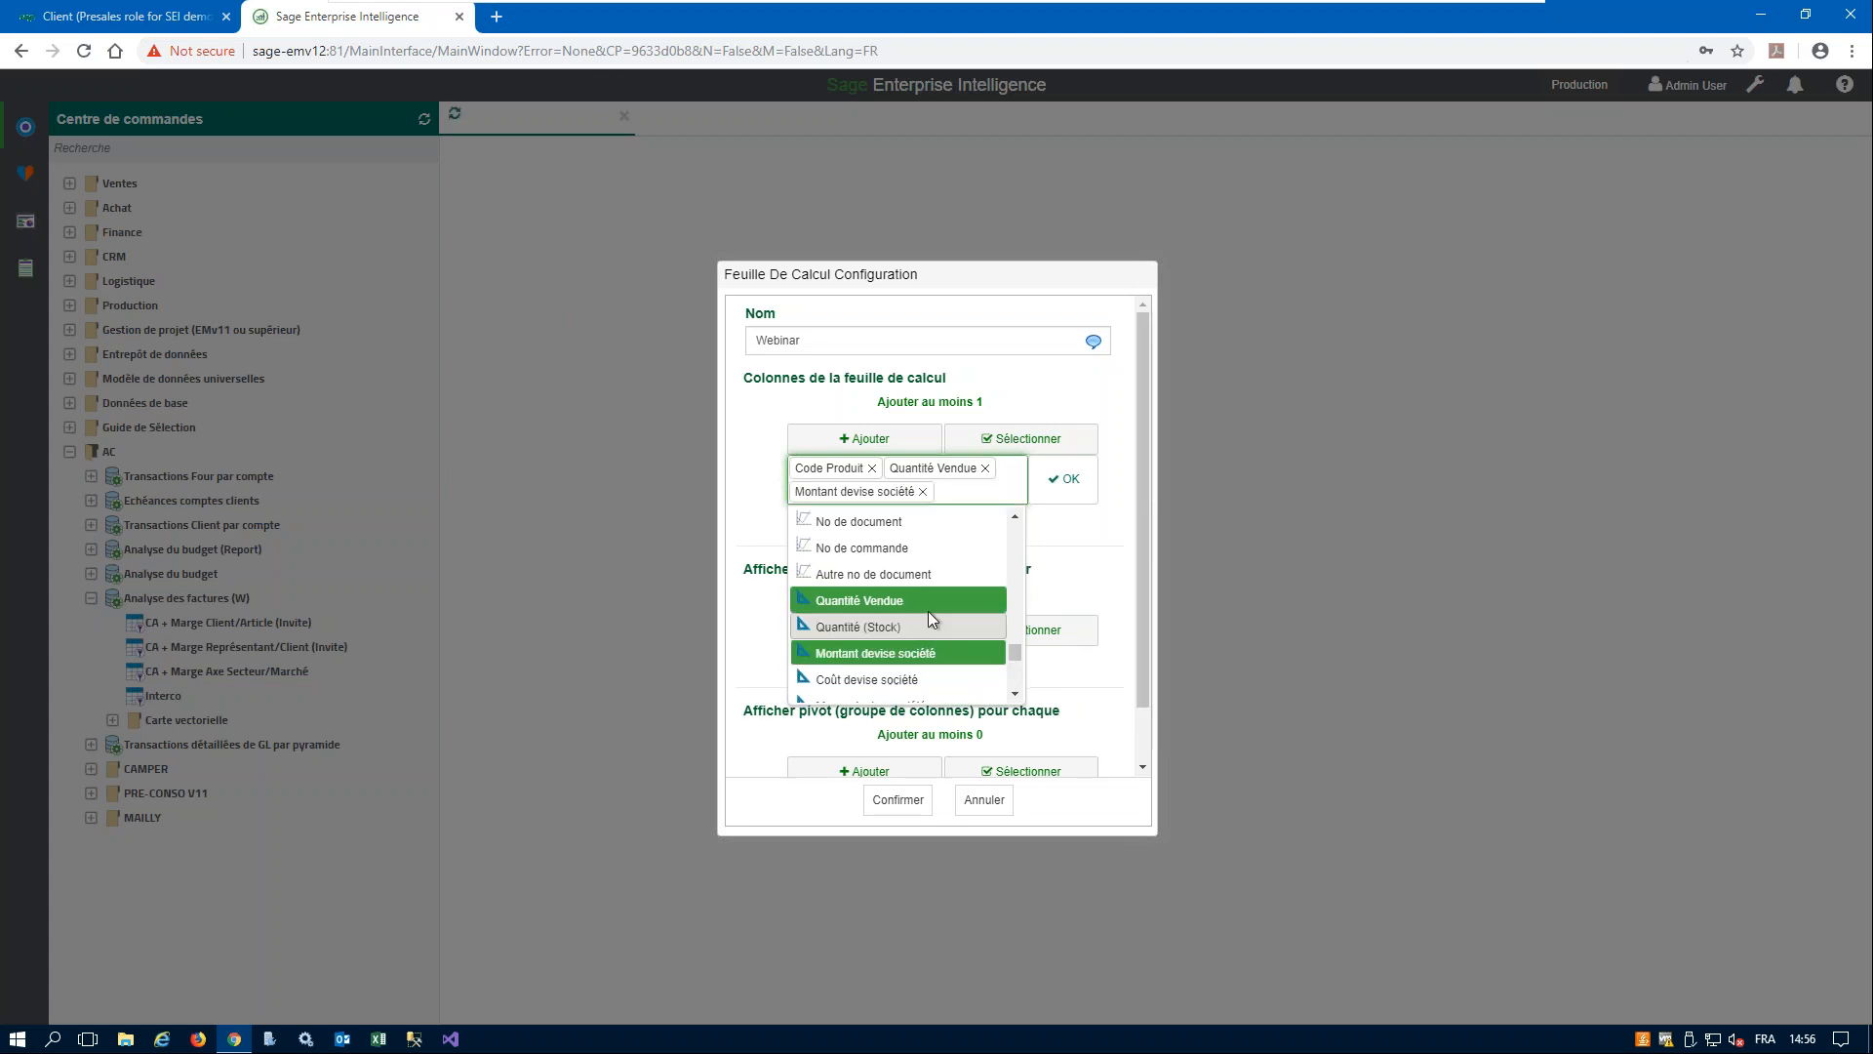
{"action": "left_click", "coordinate": [1014, 694]}
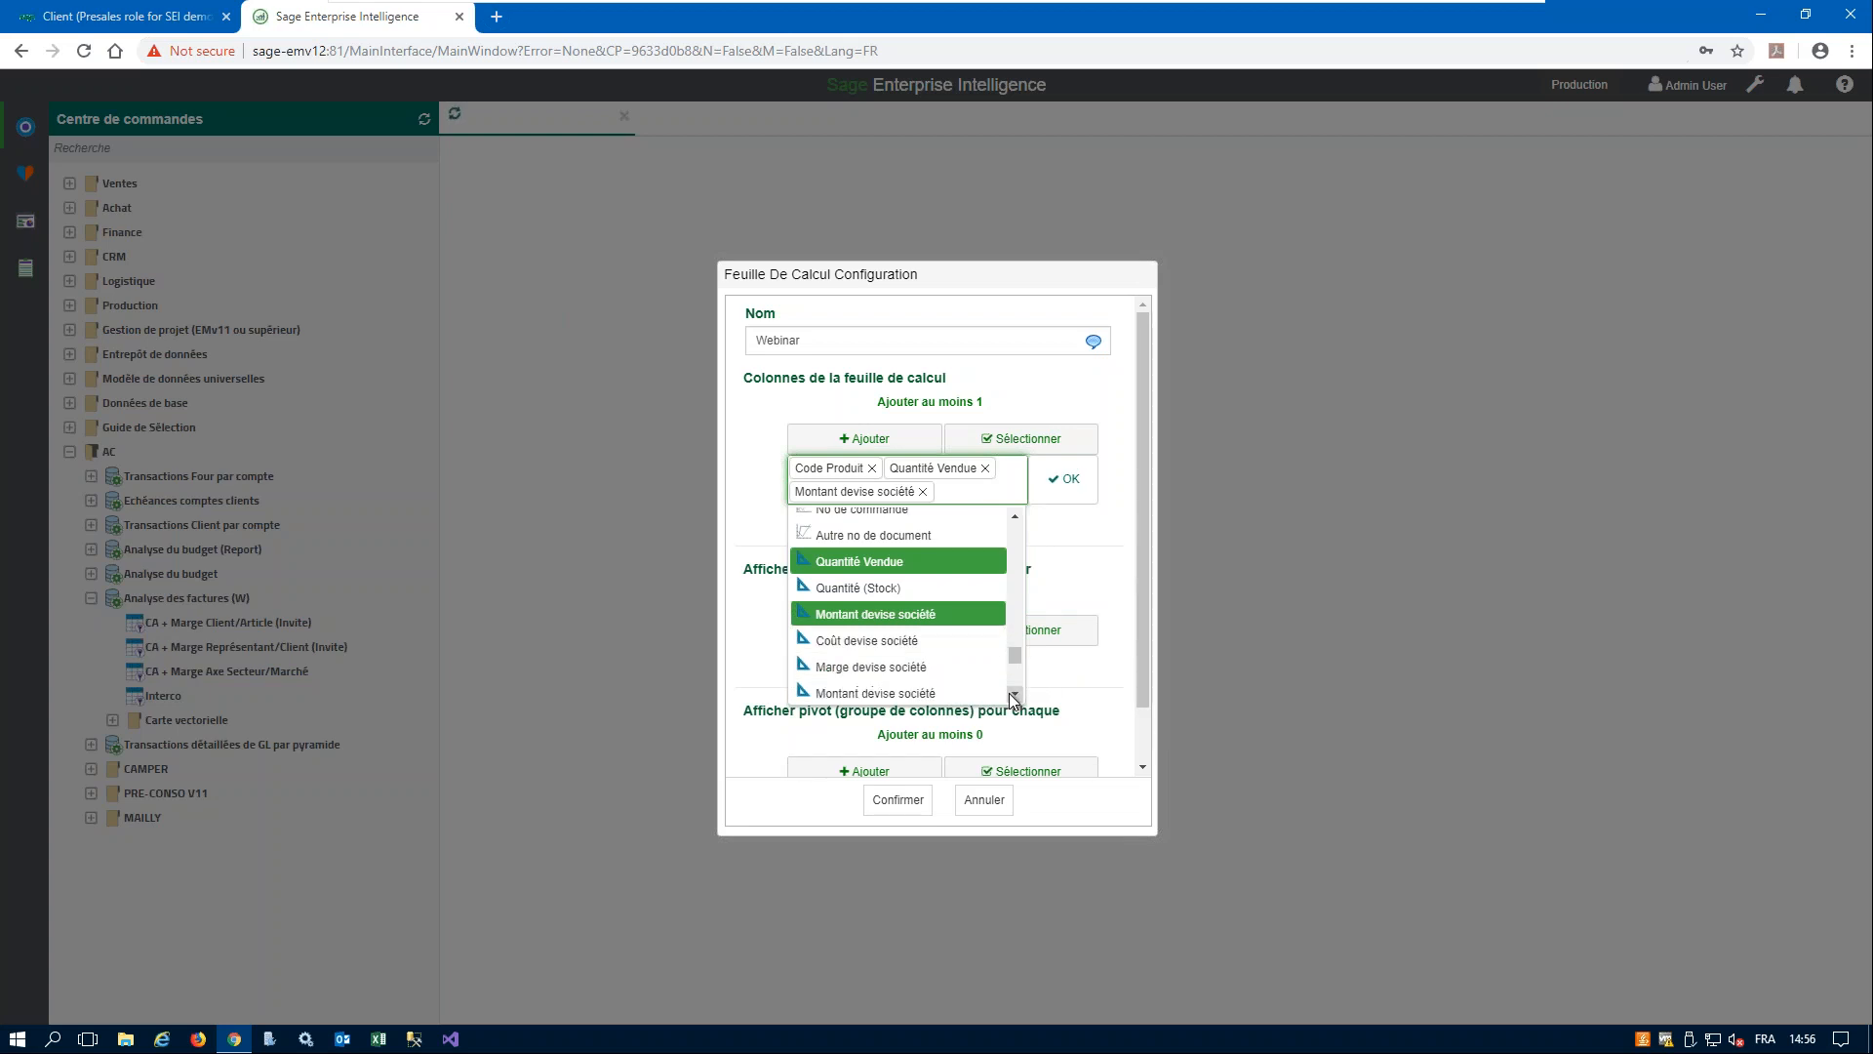
{"action": "left_click", "coordinate": [905, 694]}
{"action": "left_click", "coordinate": [927, 711]}
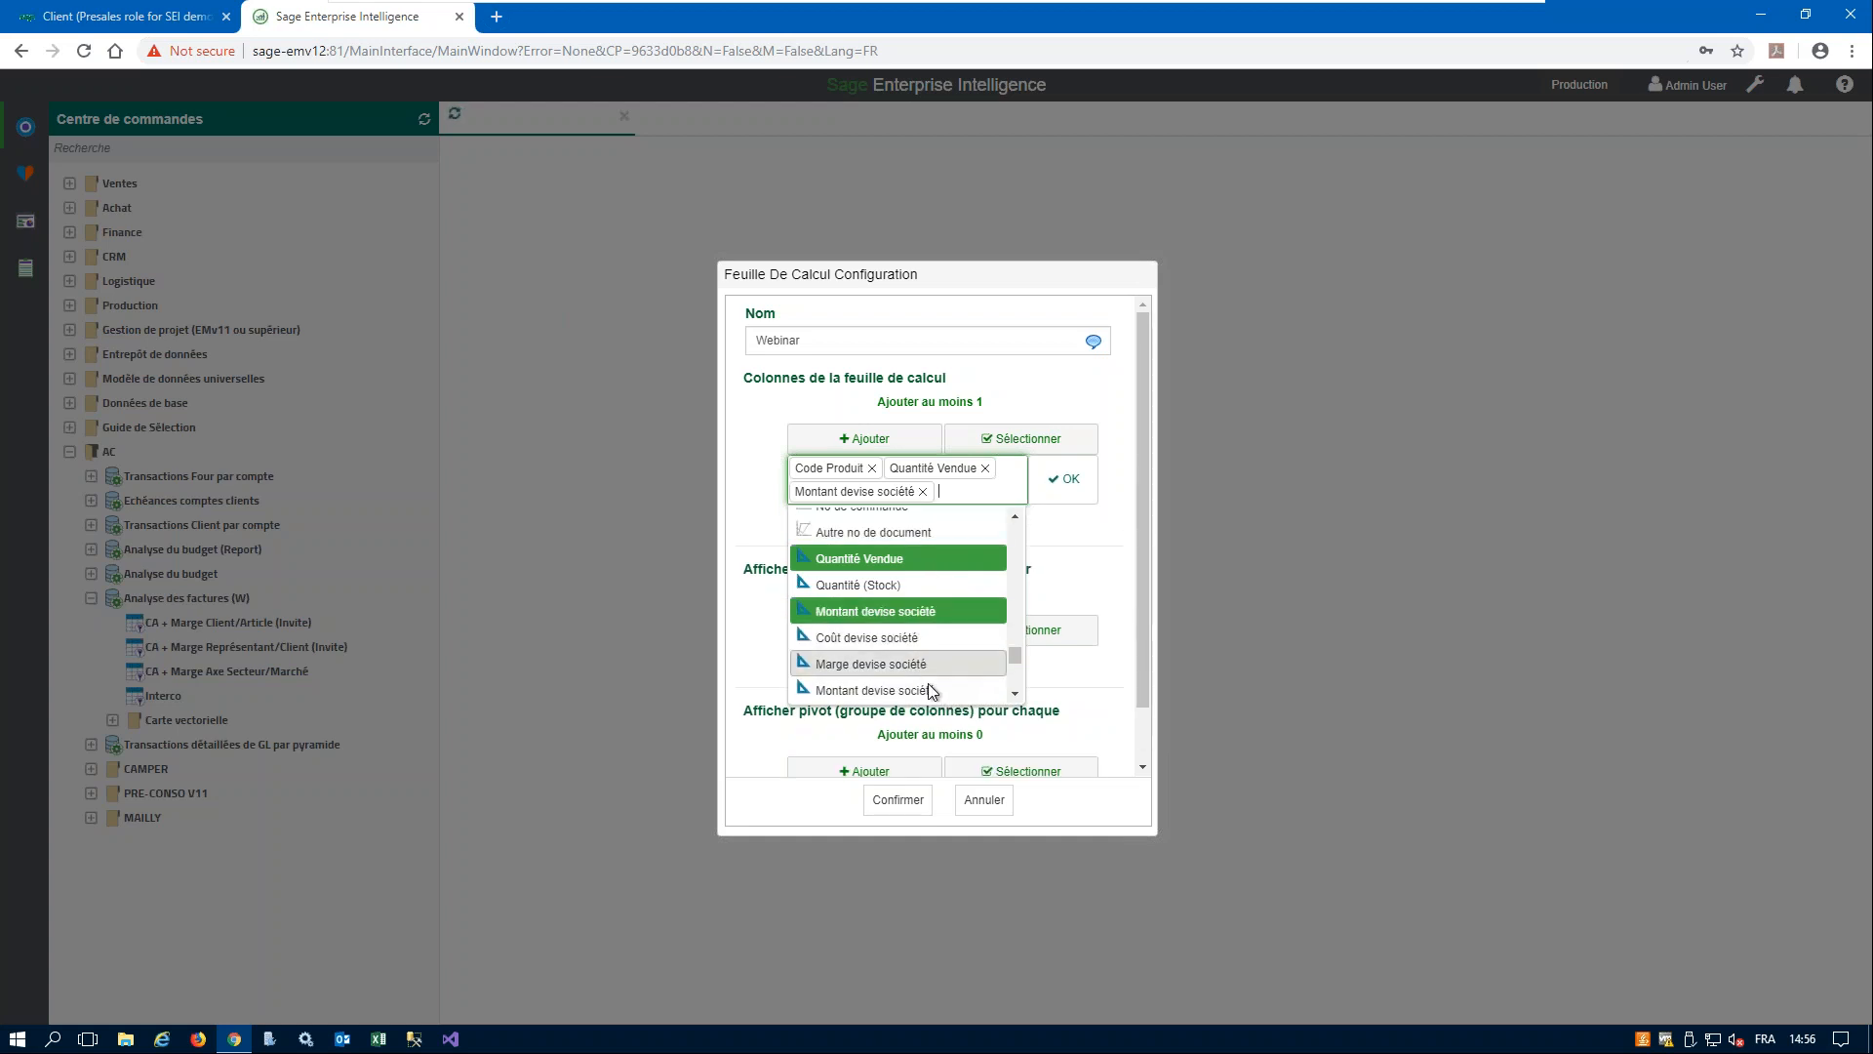
{"action": "left_click", "coordinate": [898, 663]}
{"action": "left_click", "coordinate": [1066, 492]}
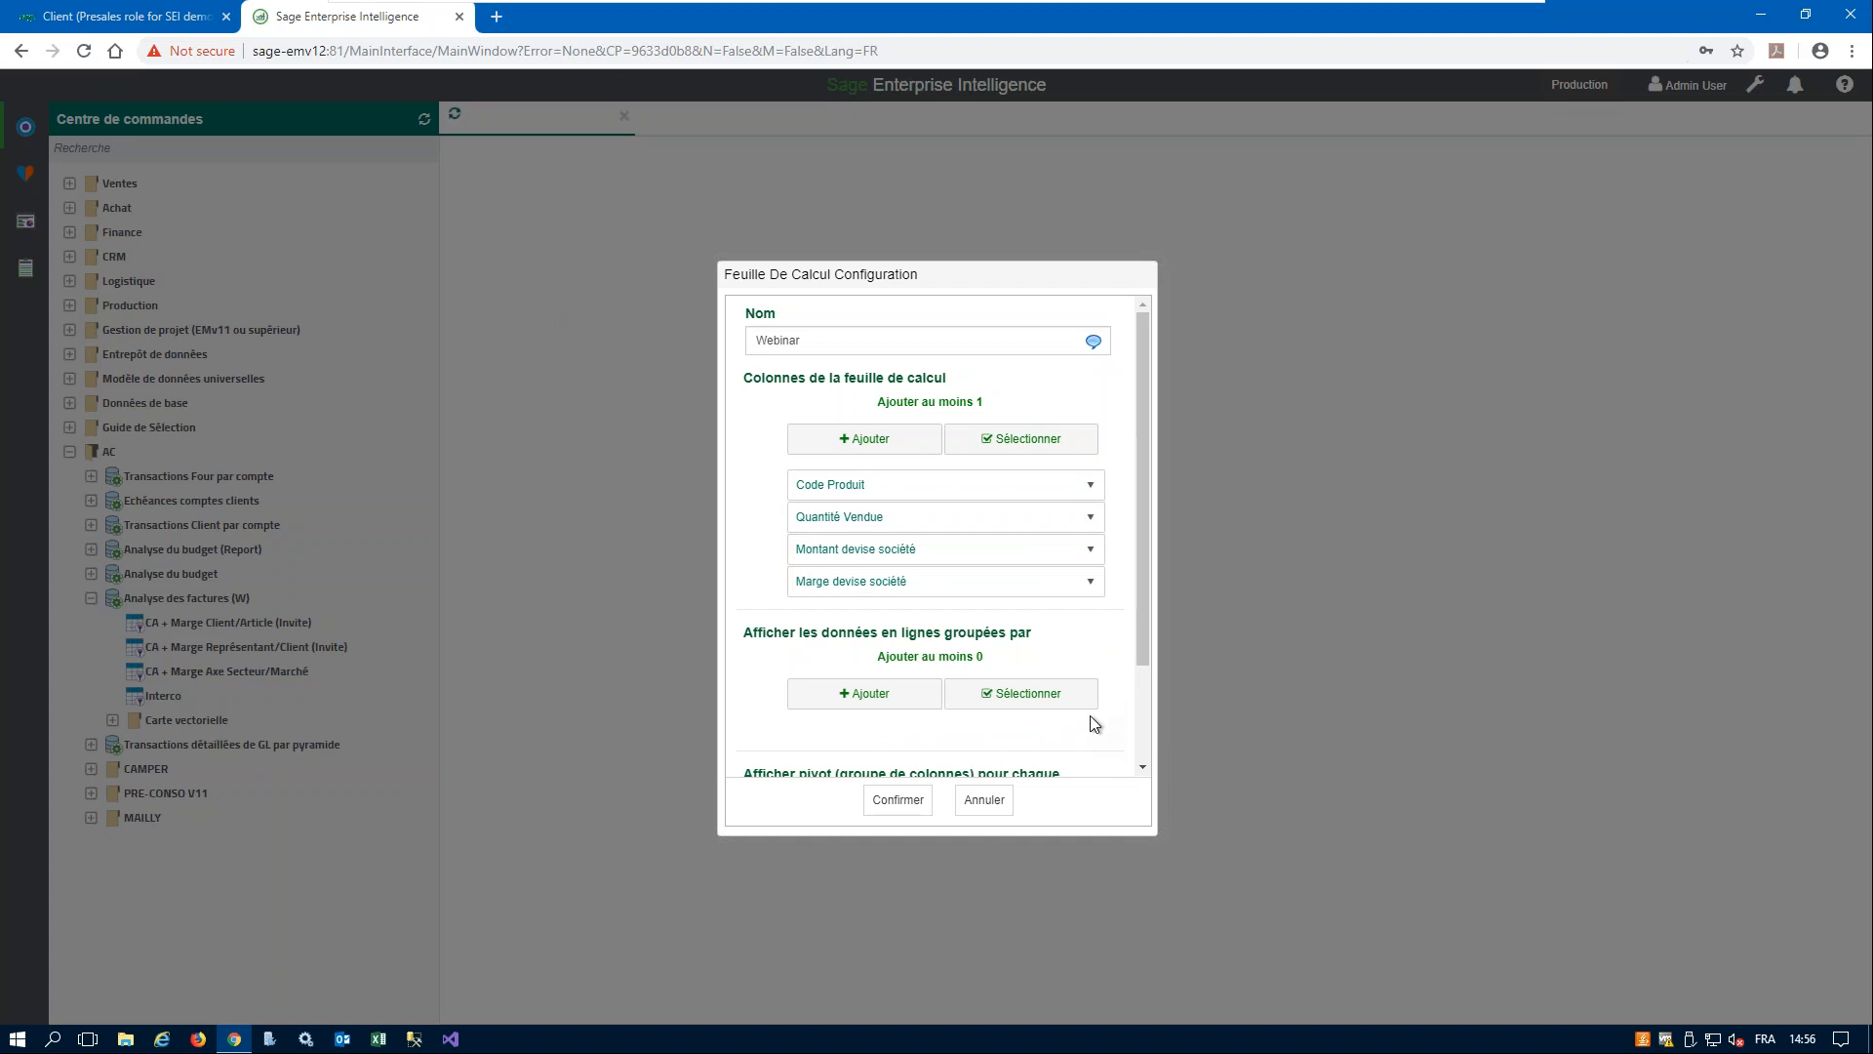
- Group the rows by Code Société and confirm the worksheet configuration
{"action": "left_click", "coordinate": [871, 693]}
{"action": "left_click", "coordinate": [884, 749]}
{"action": "left_click", "coordinate": [1064, 722]}
{"action": "scroll", "coordinate": [1108, 710], "scroll_direction": "down", "scroll_amount": 2}
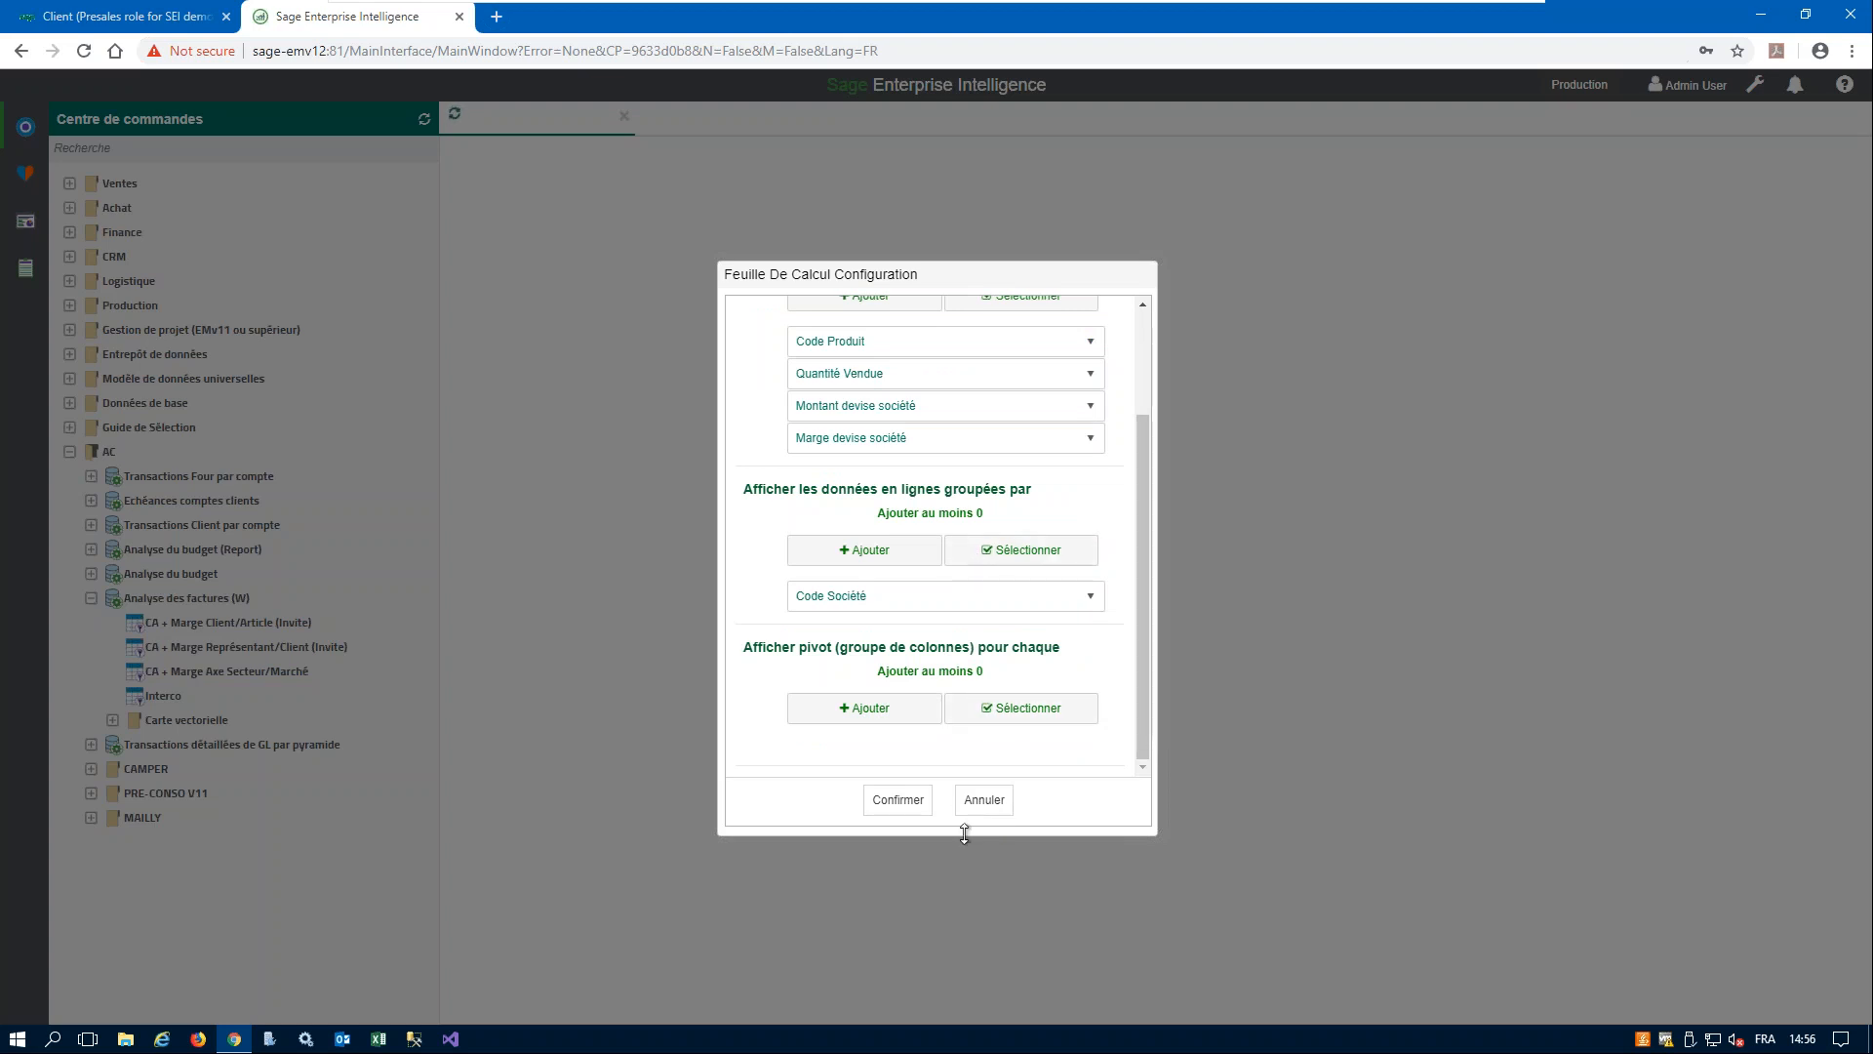
{"action": "left_click", "coordinate": [895, 801]}
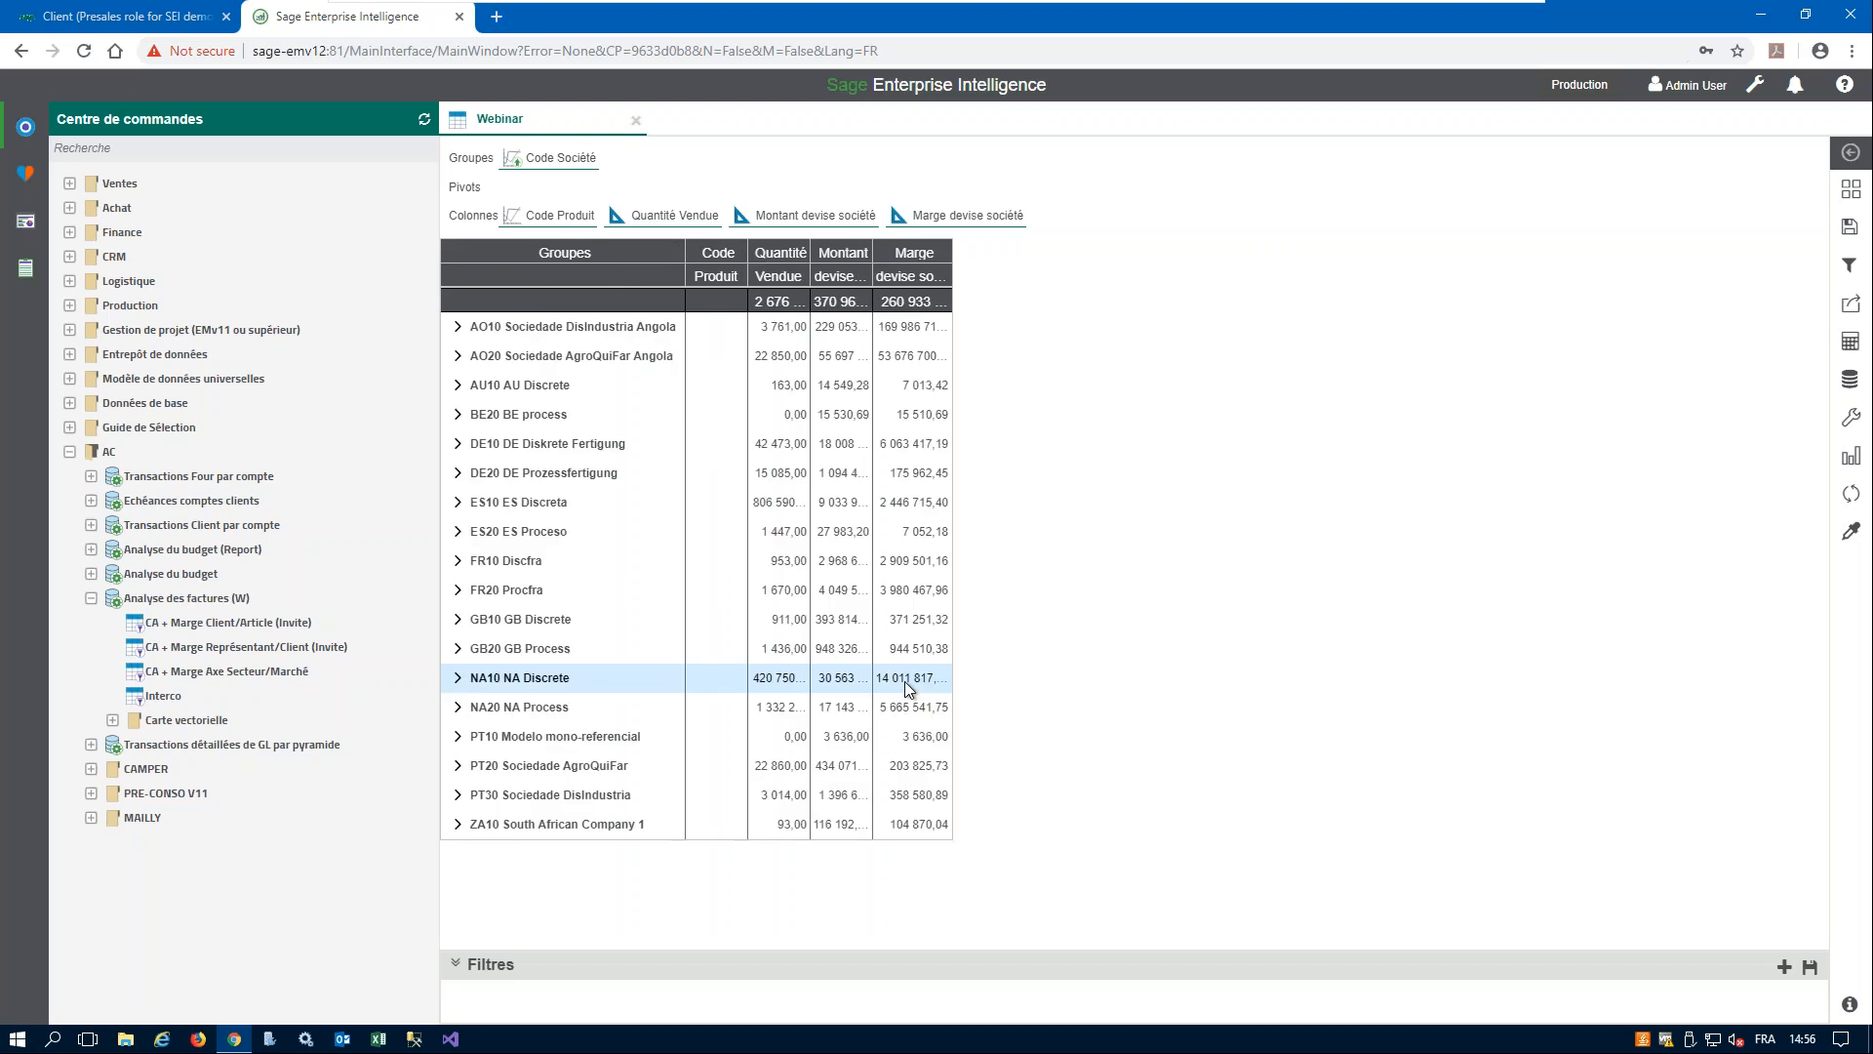
- Fit all worksheet columns to their content with Ajuster tout in the general worksheet properties
{"action": "left_click", "coordinate": [1851, 418]}
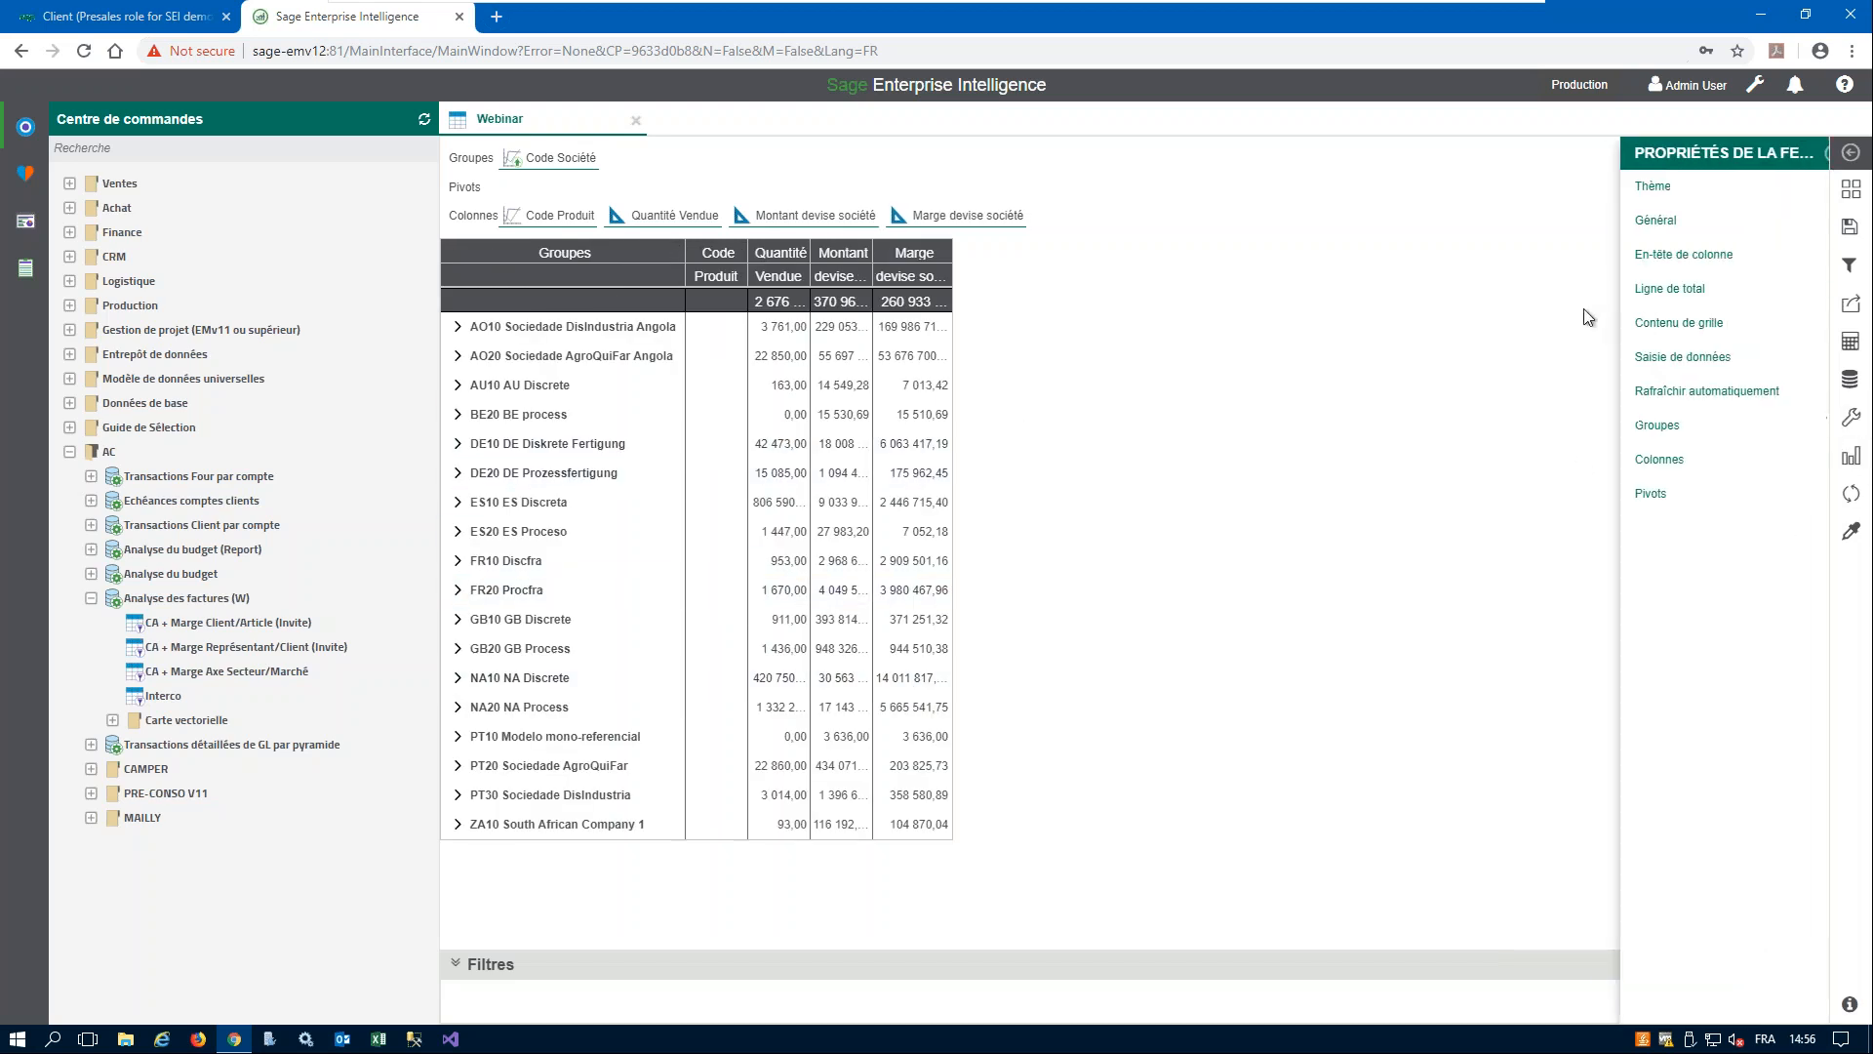
{"action": "left_click", "coordinate": [1680, 223]}
{"action": "left_click", "coordinate": [1721, 535]}
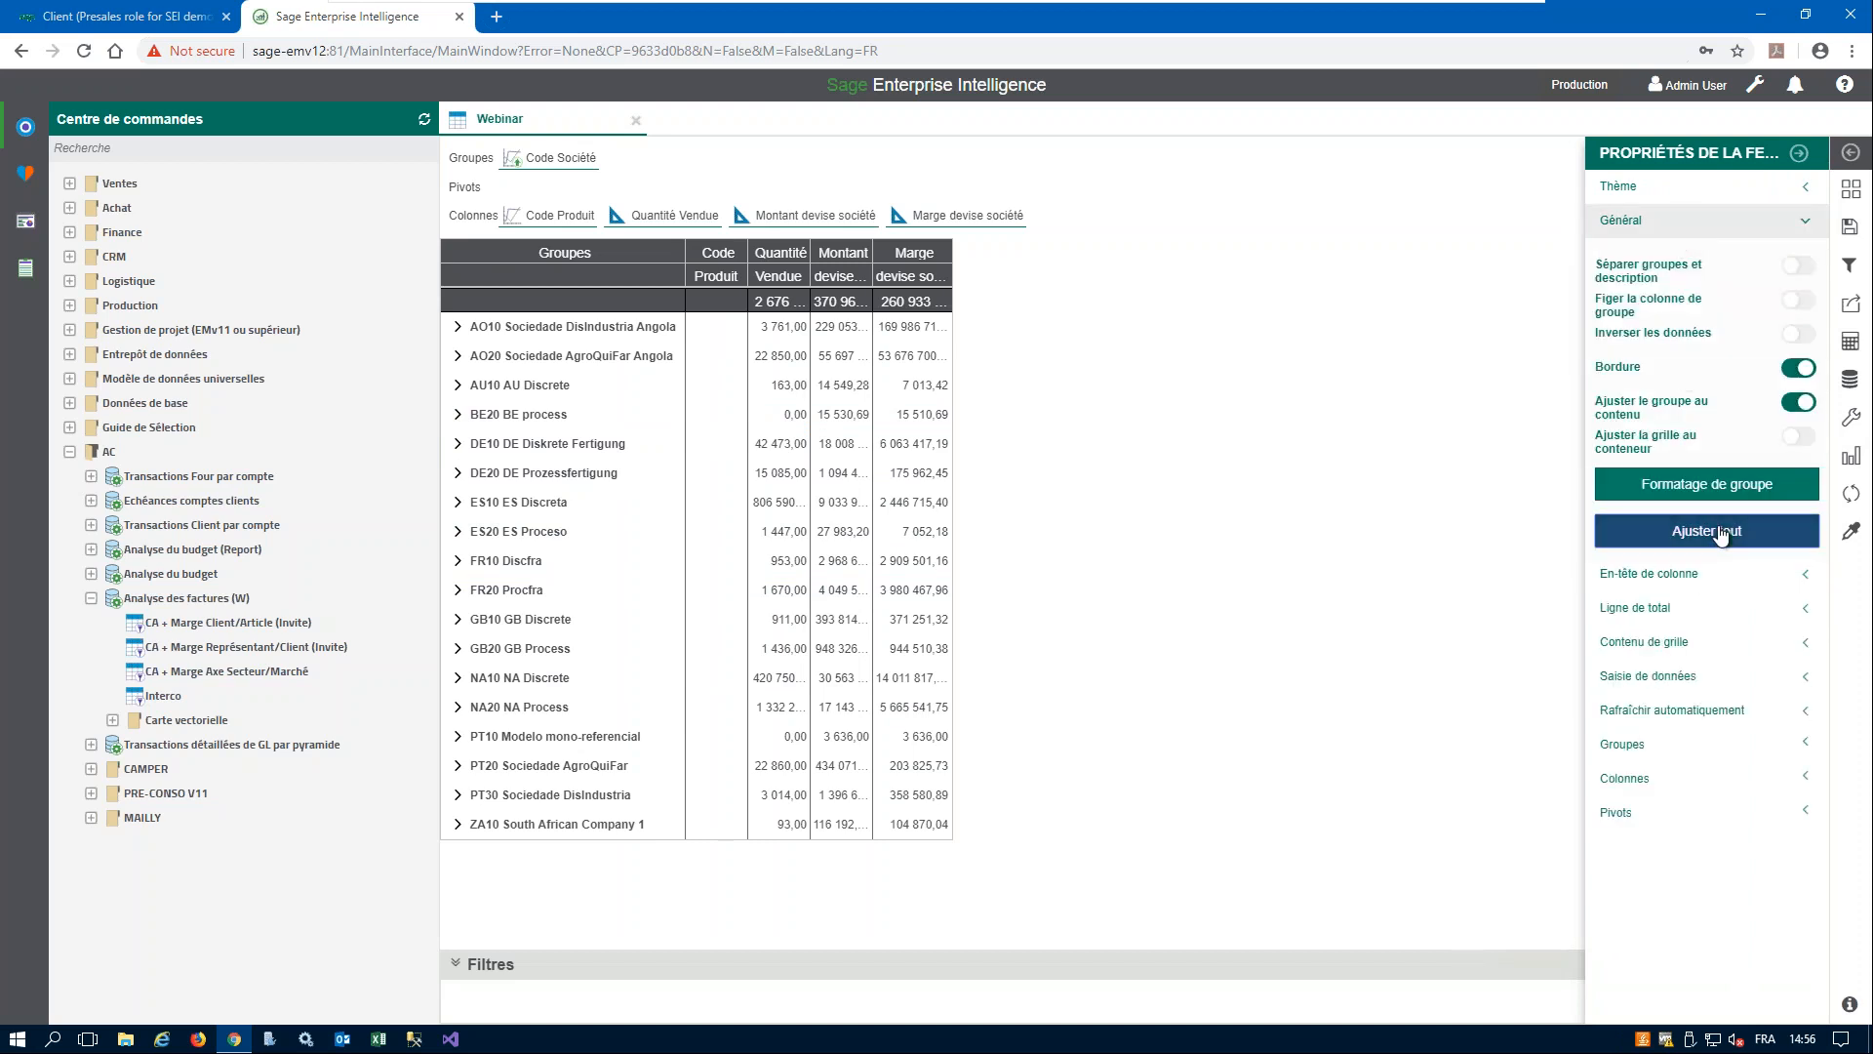
{"action": "left_click", "coordinate": [1800, 153]}
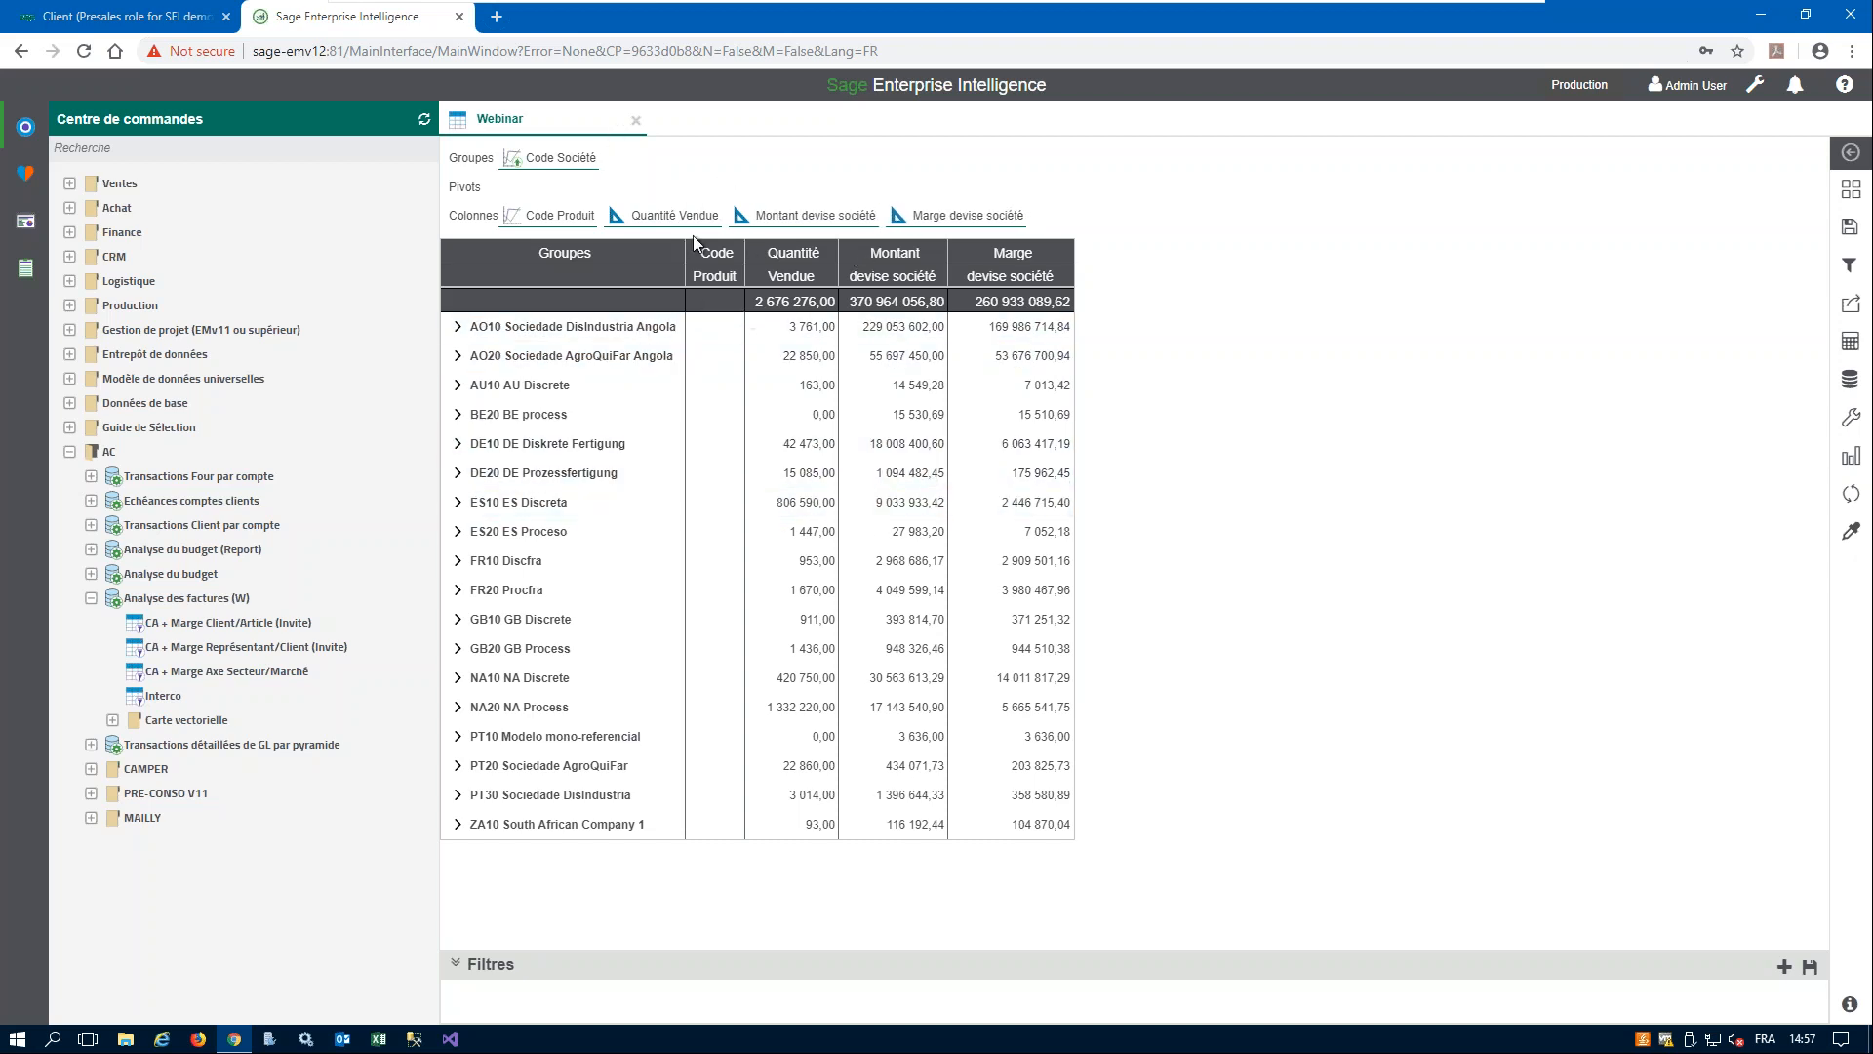
- List the available dimensions and inspect the product rows of the FR10 Discfra group, then collapse it
{"action": "left_click", "coordinate": [1851, 382]}
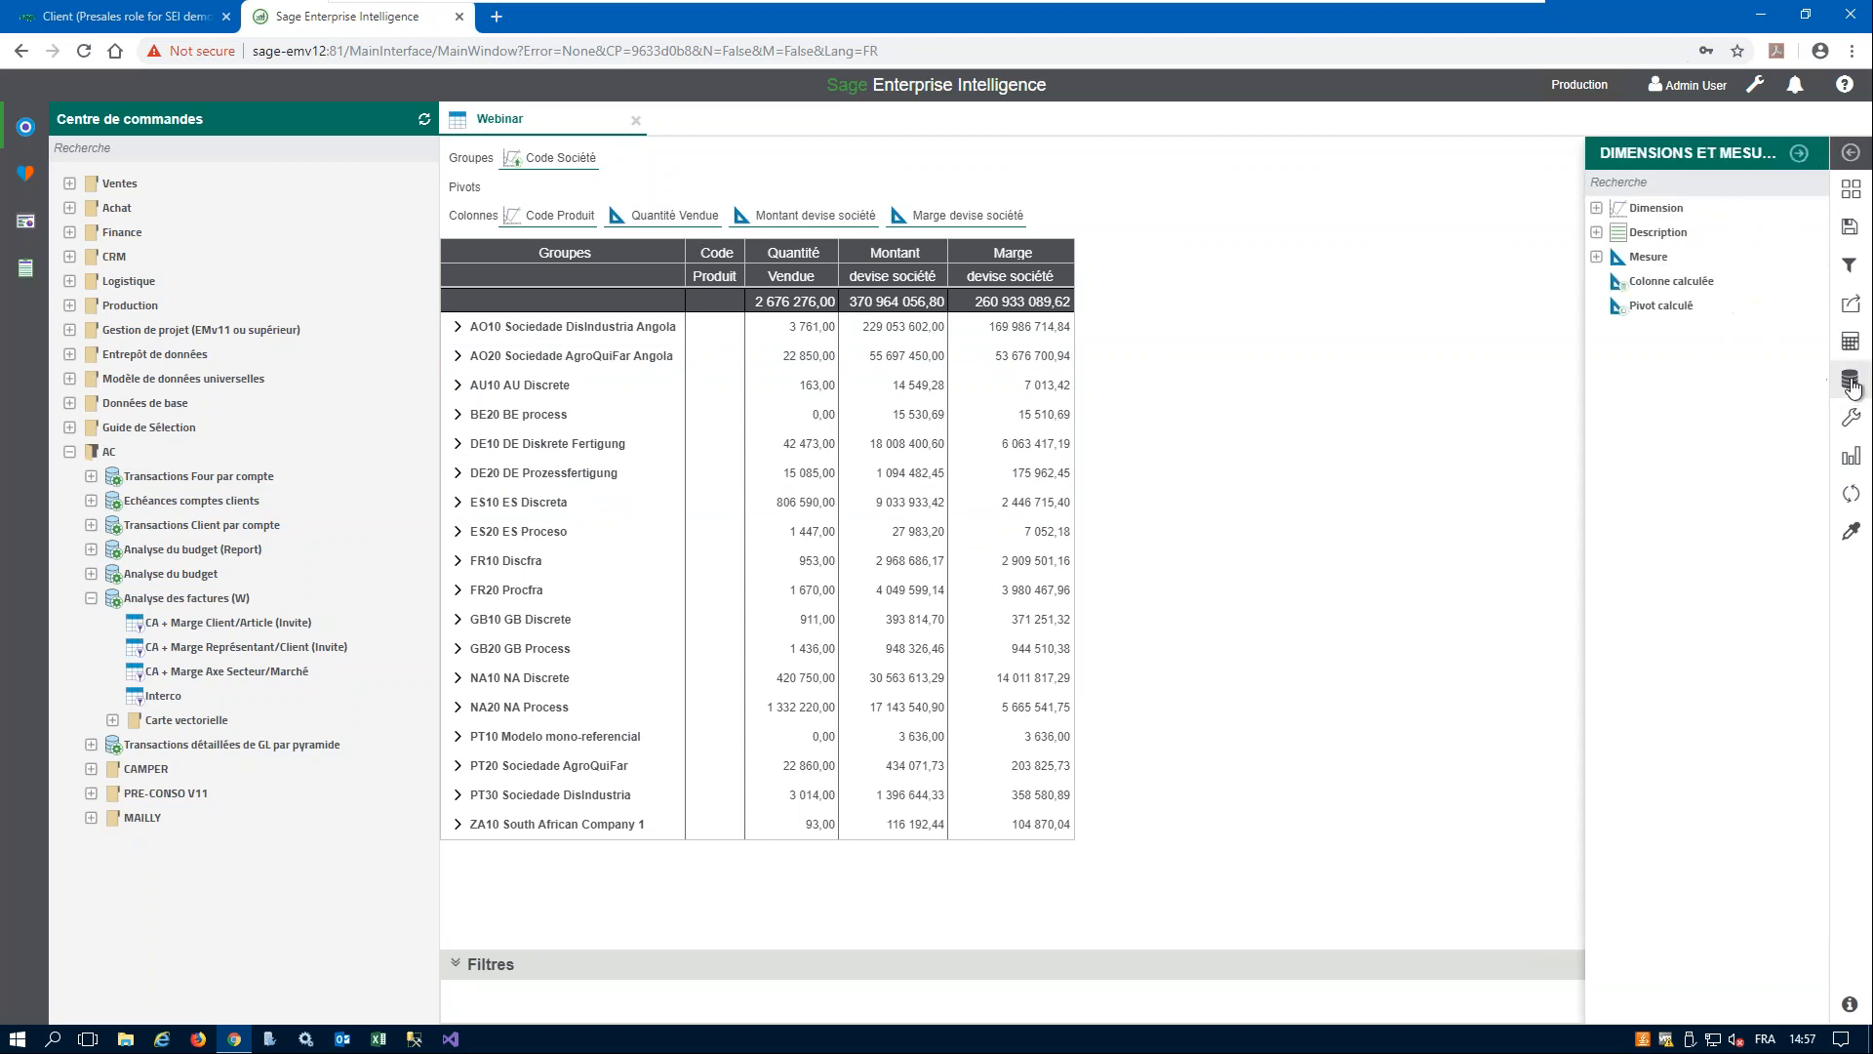
{"action": "left_click", "coordinate": [1621, 211]}
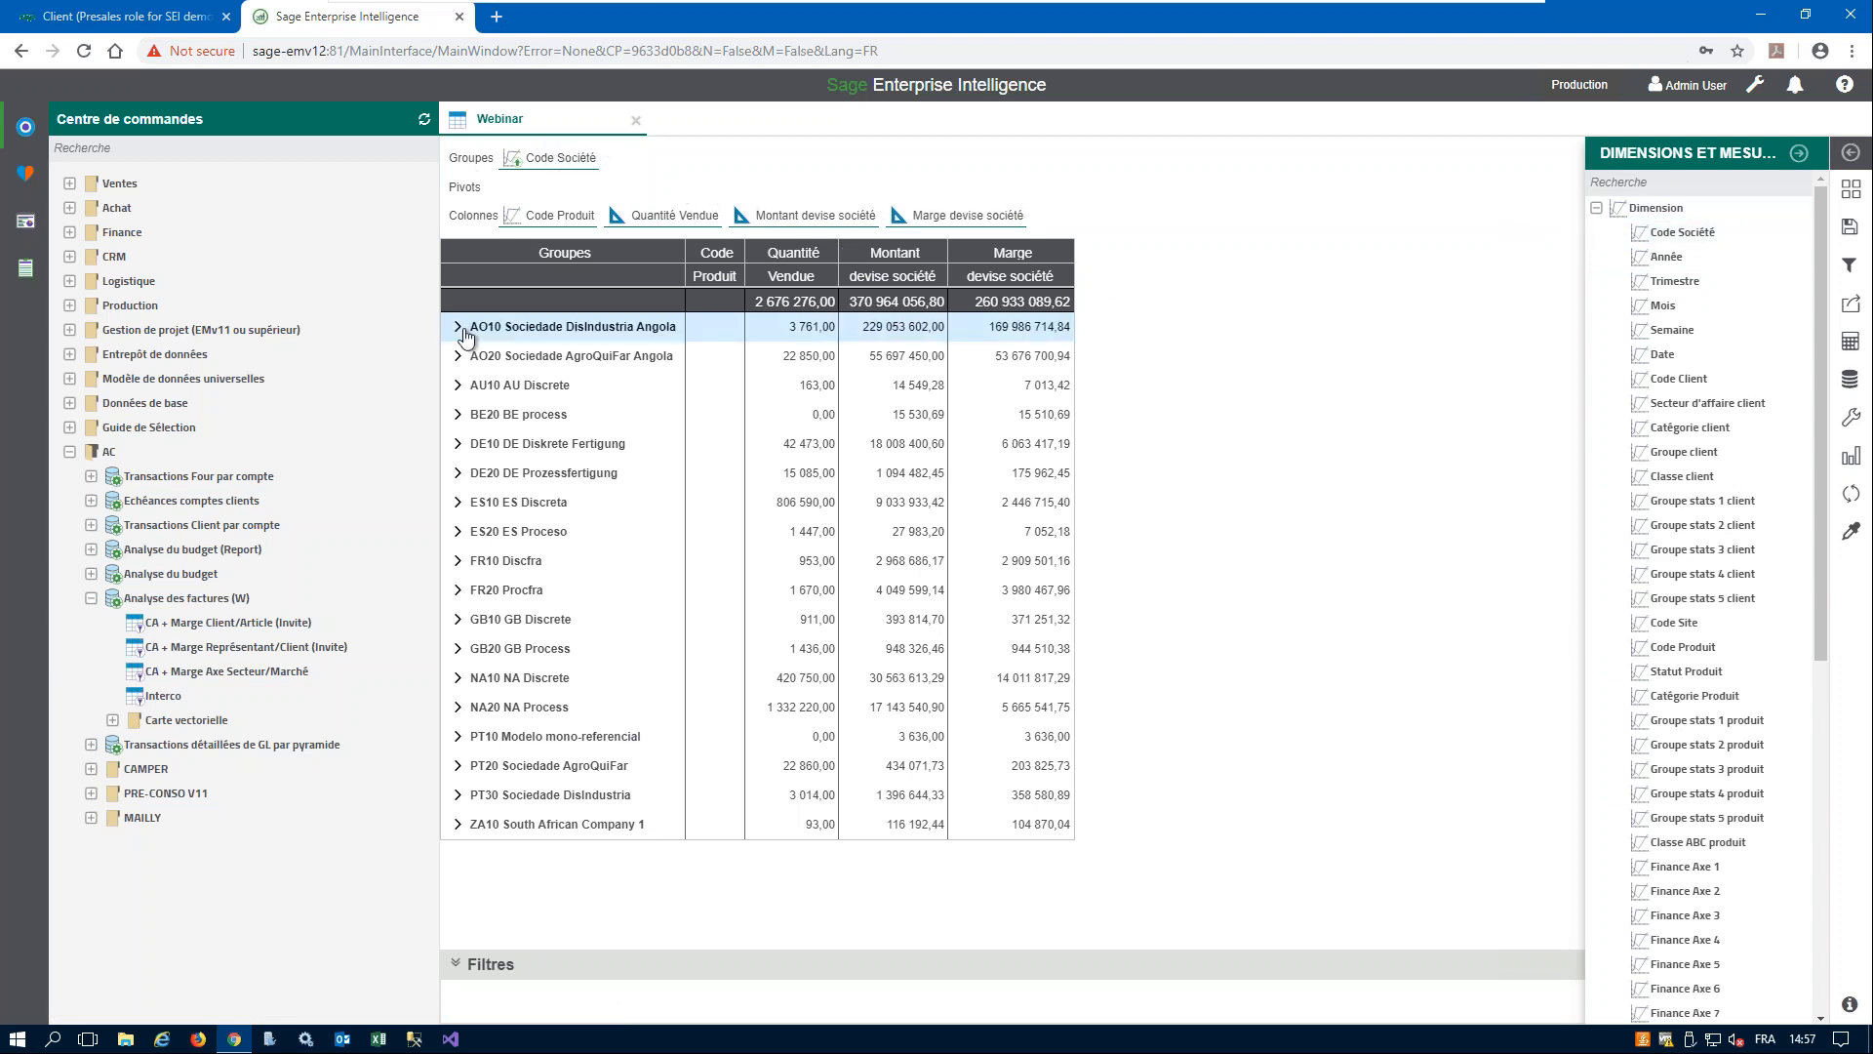
{"action": "left_click", "coordinate": [458, 562]}
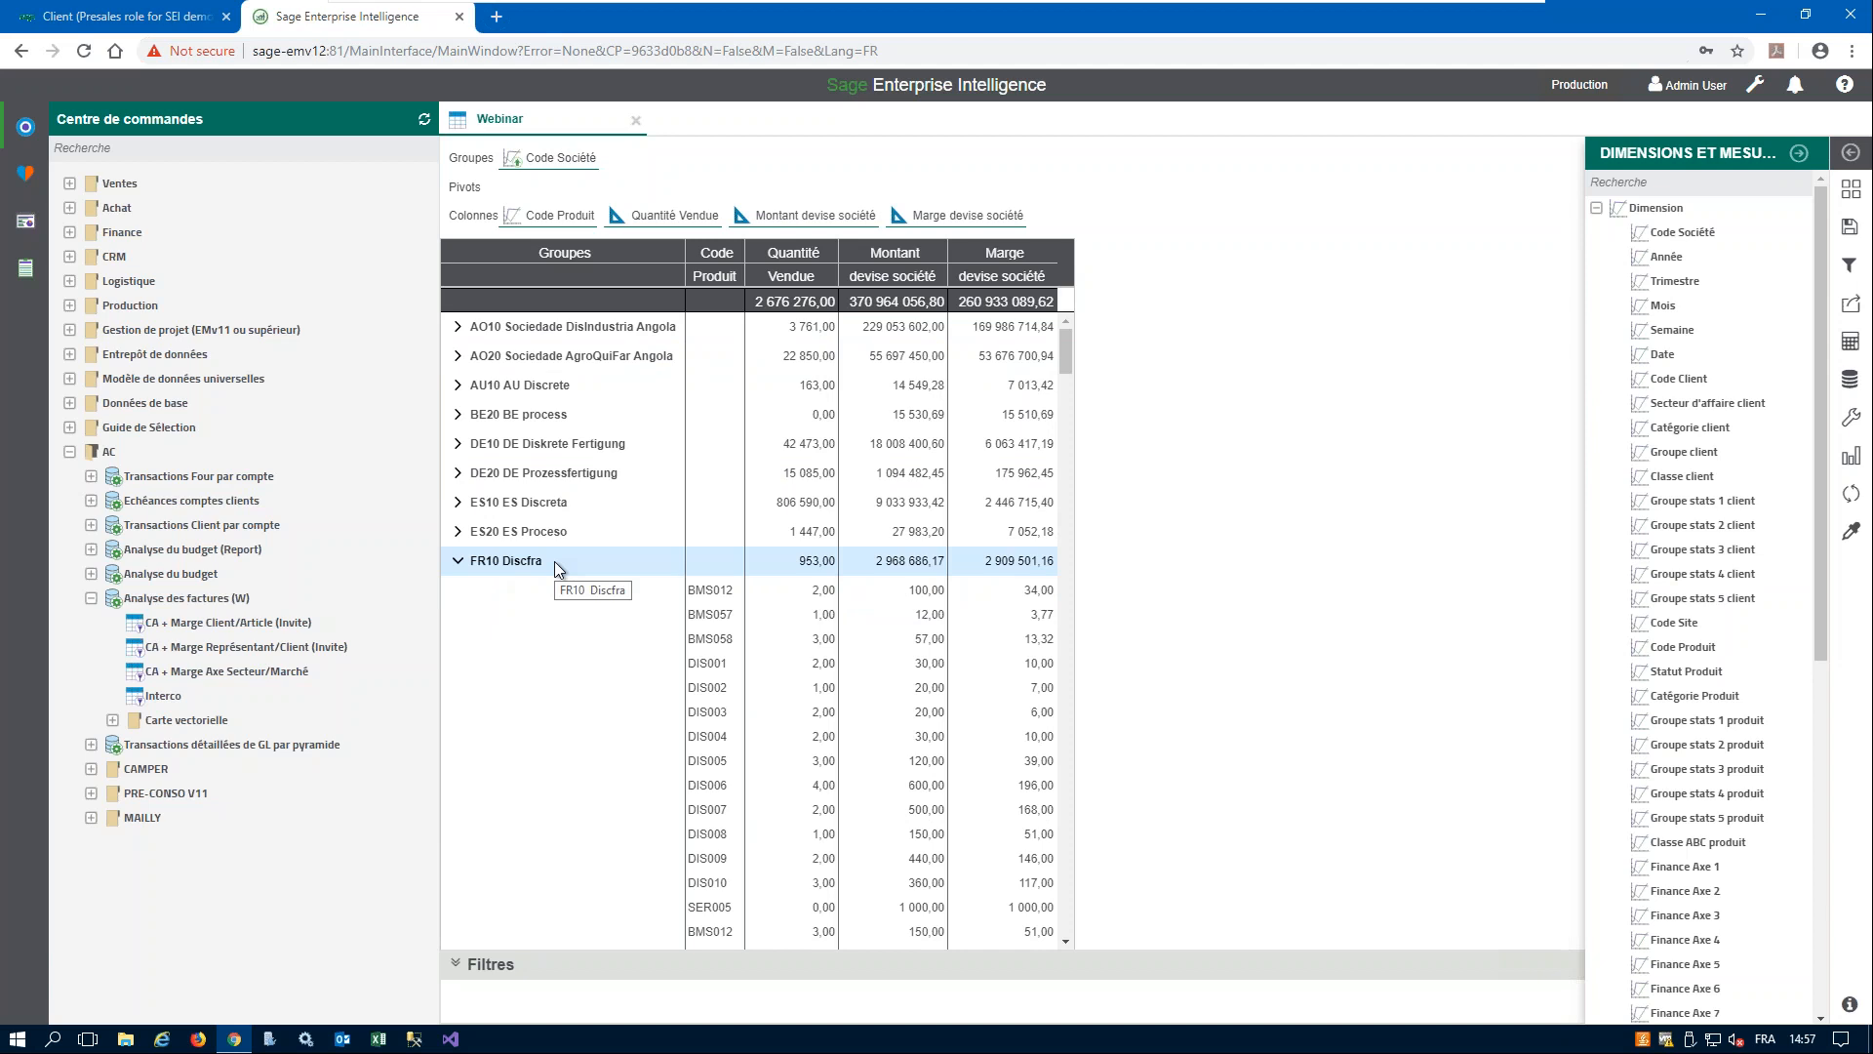
{"action": "left_click", "coordinate": [457, 562]}
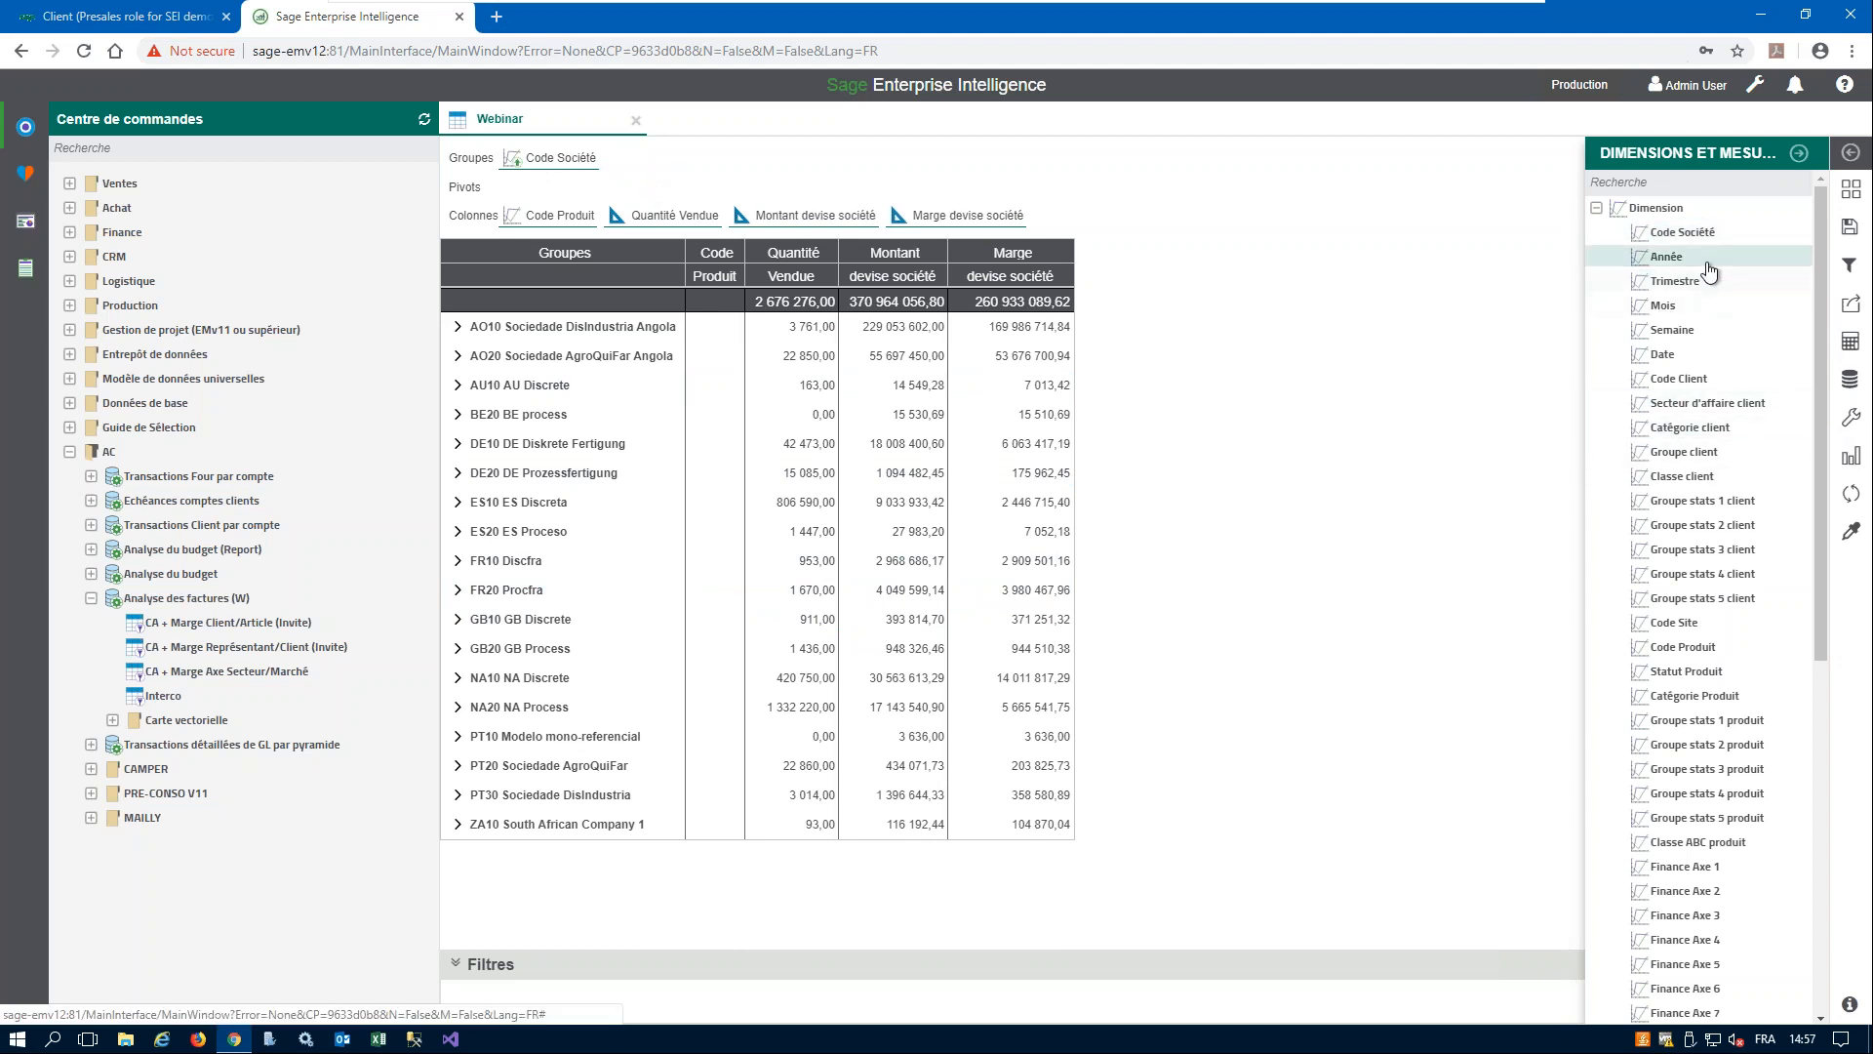
- Add Année as a second grouping level under Code Société and inspect FR10 Discfra down to its 2018 product rows
{"action": "left_click_drag", "start_coordinate": [1688, 263], "coordinate": [632, 154]}
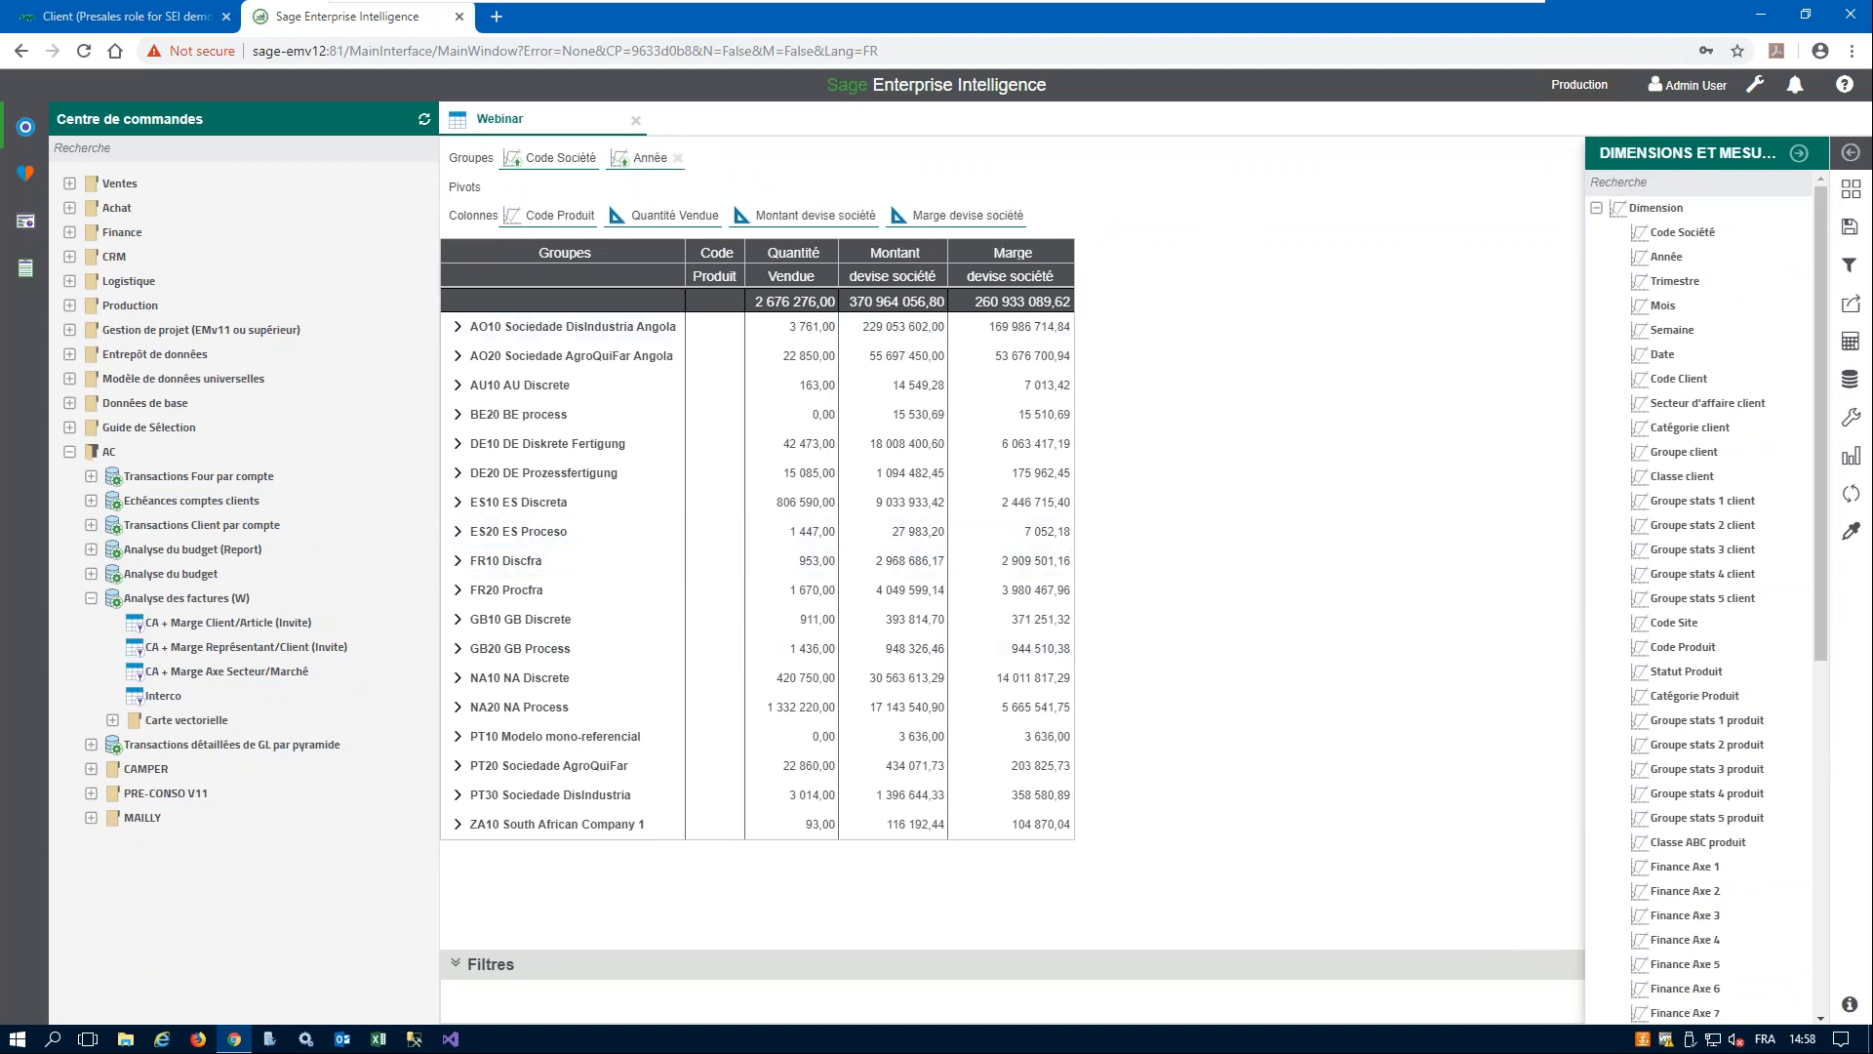
{"action": "left_click", "coordinate": [458, 560]}
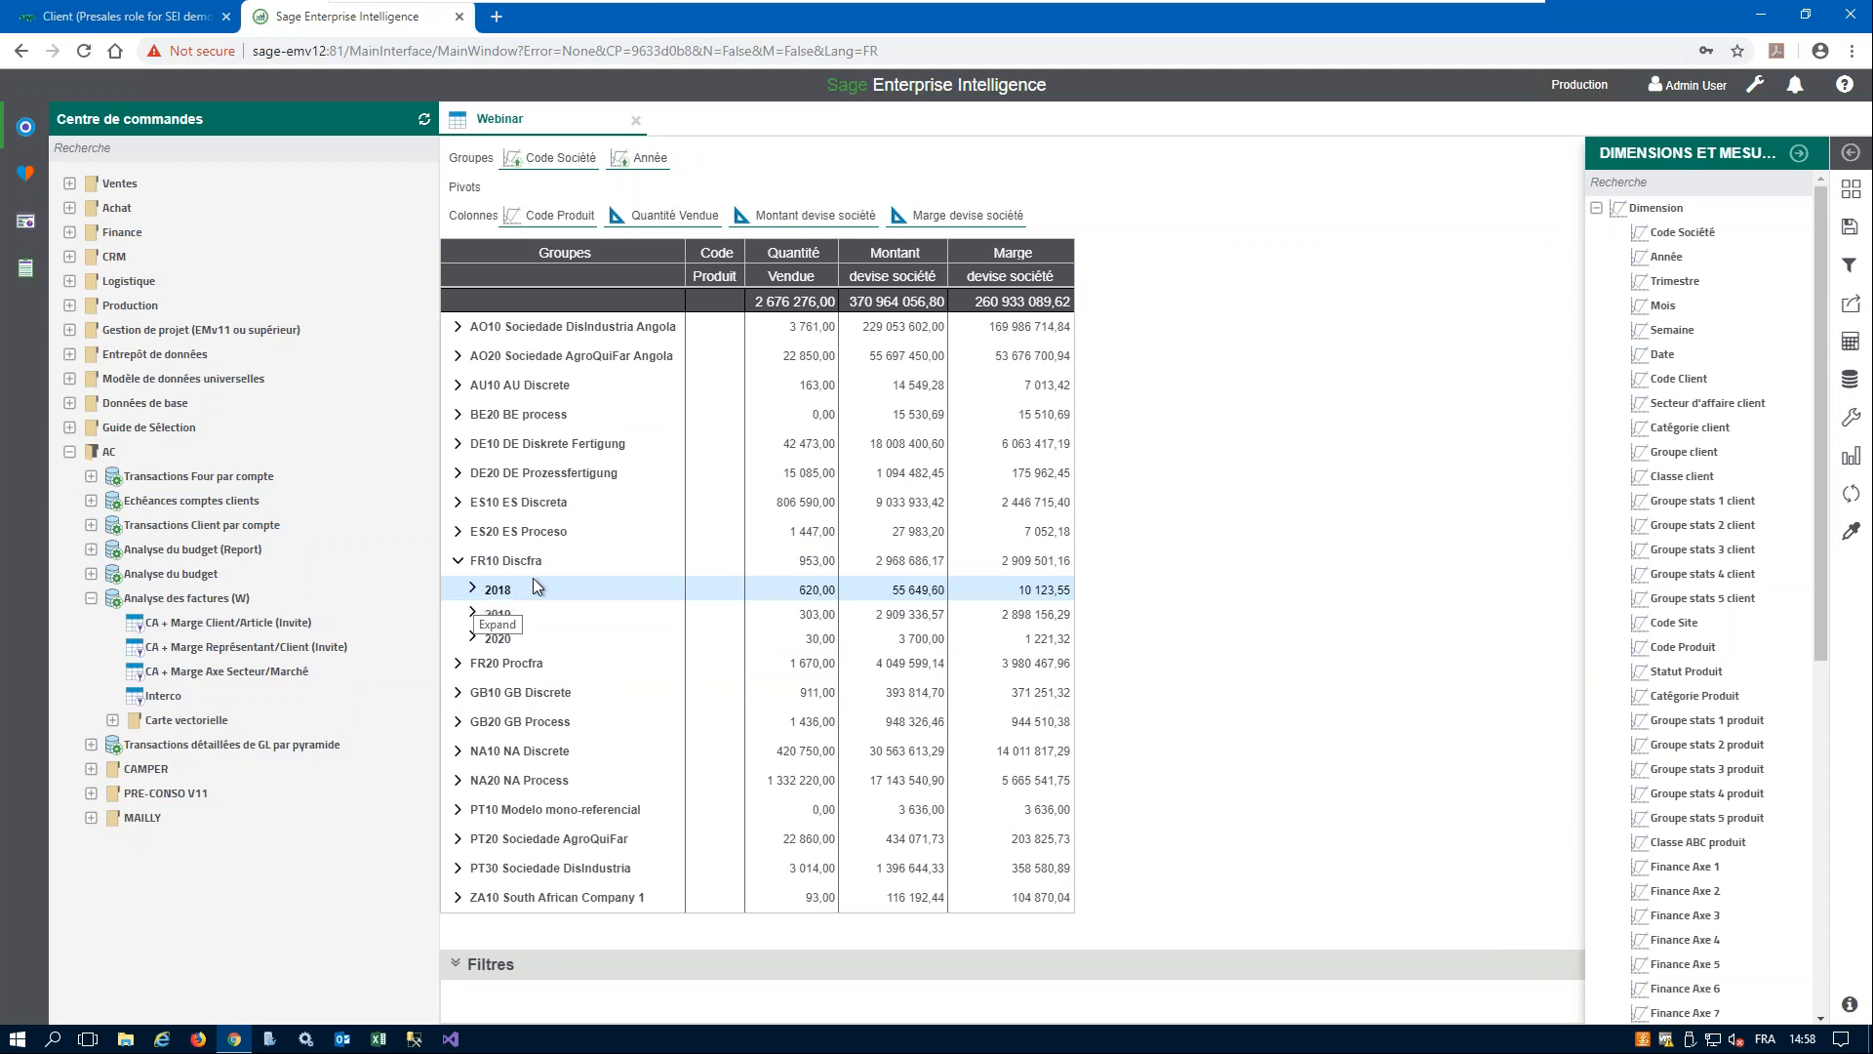
{"action": "left_click", "coordinate": [472, 588]}
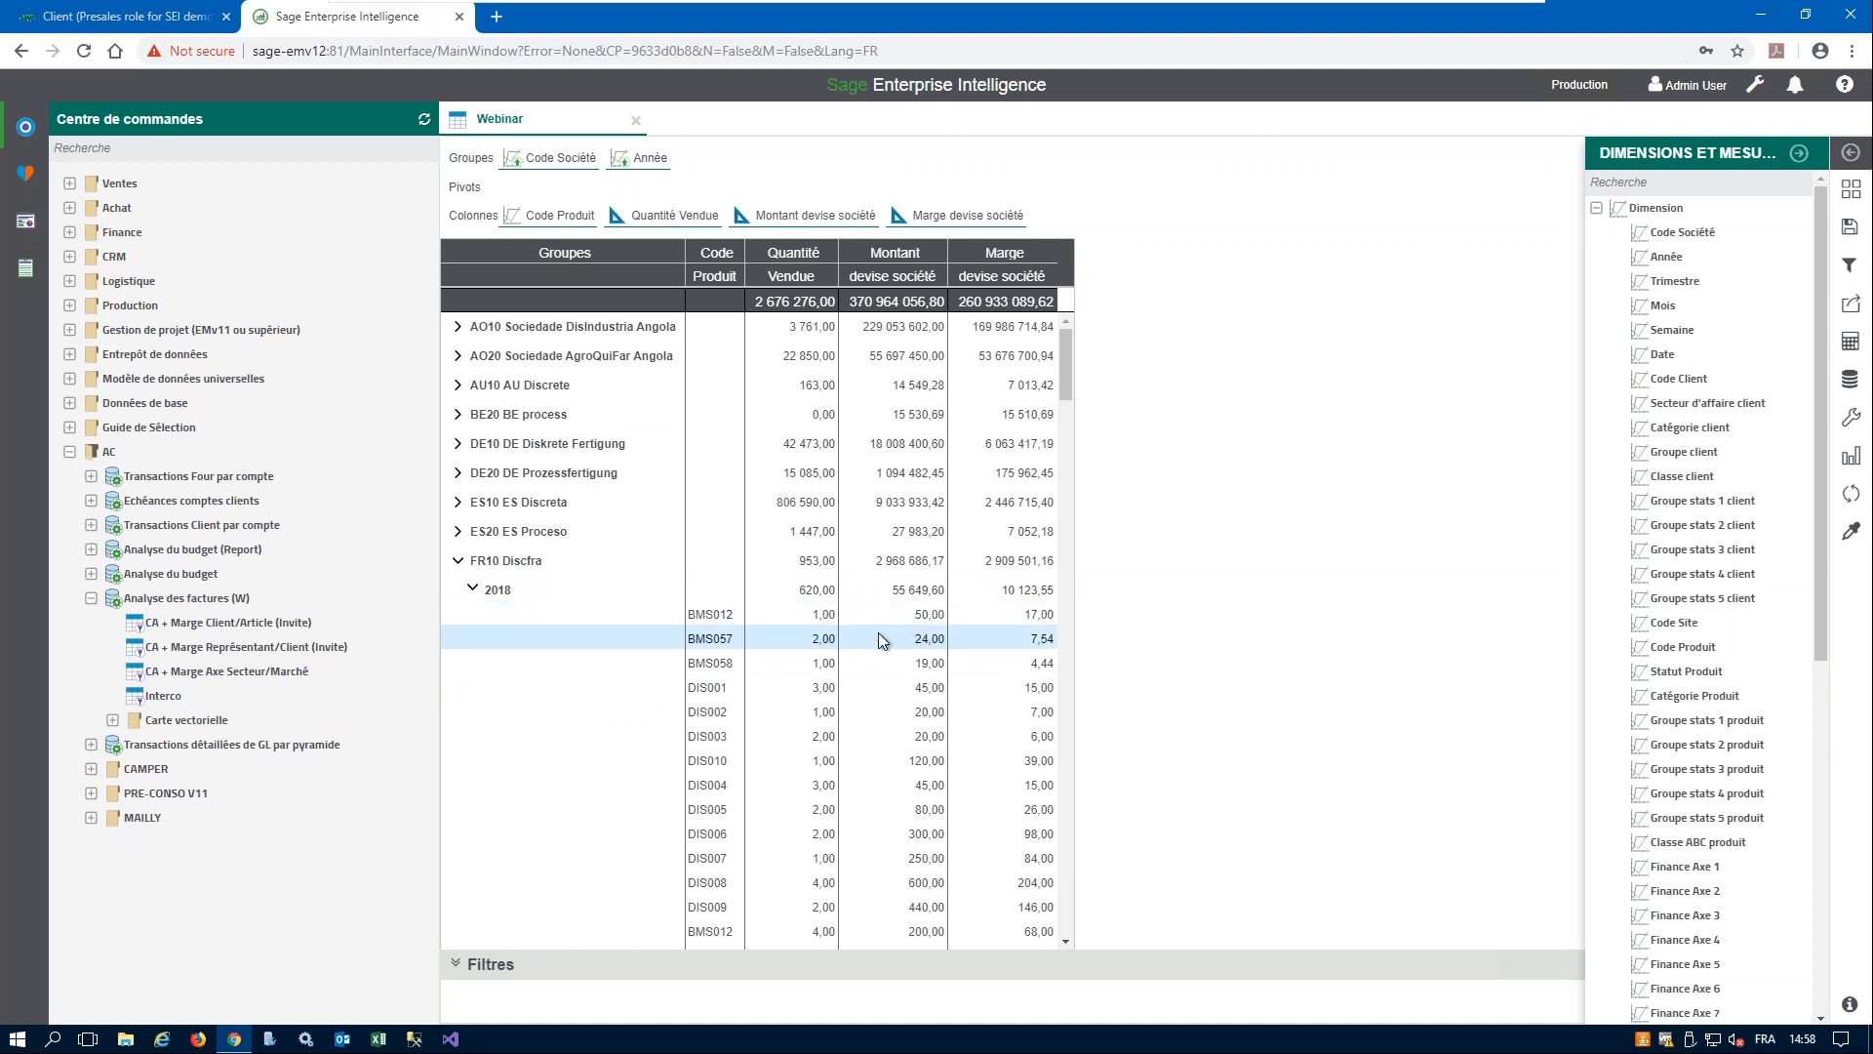
{"action": "left_click", "coordinate": [459, 564]}
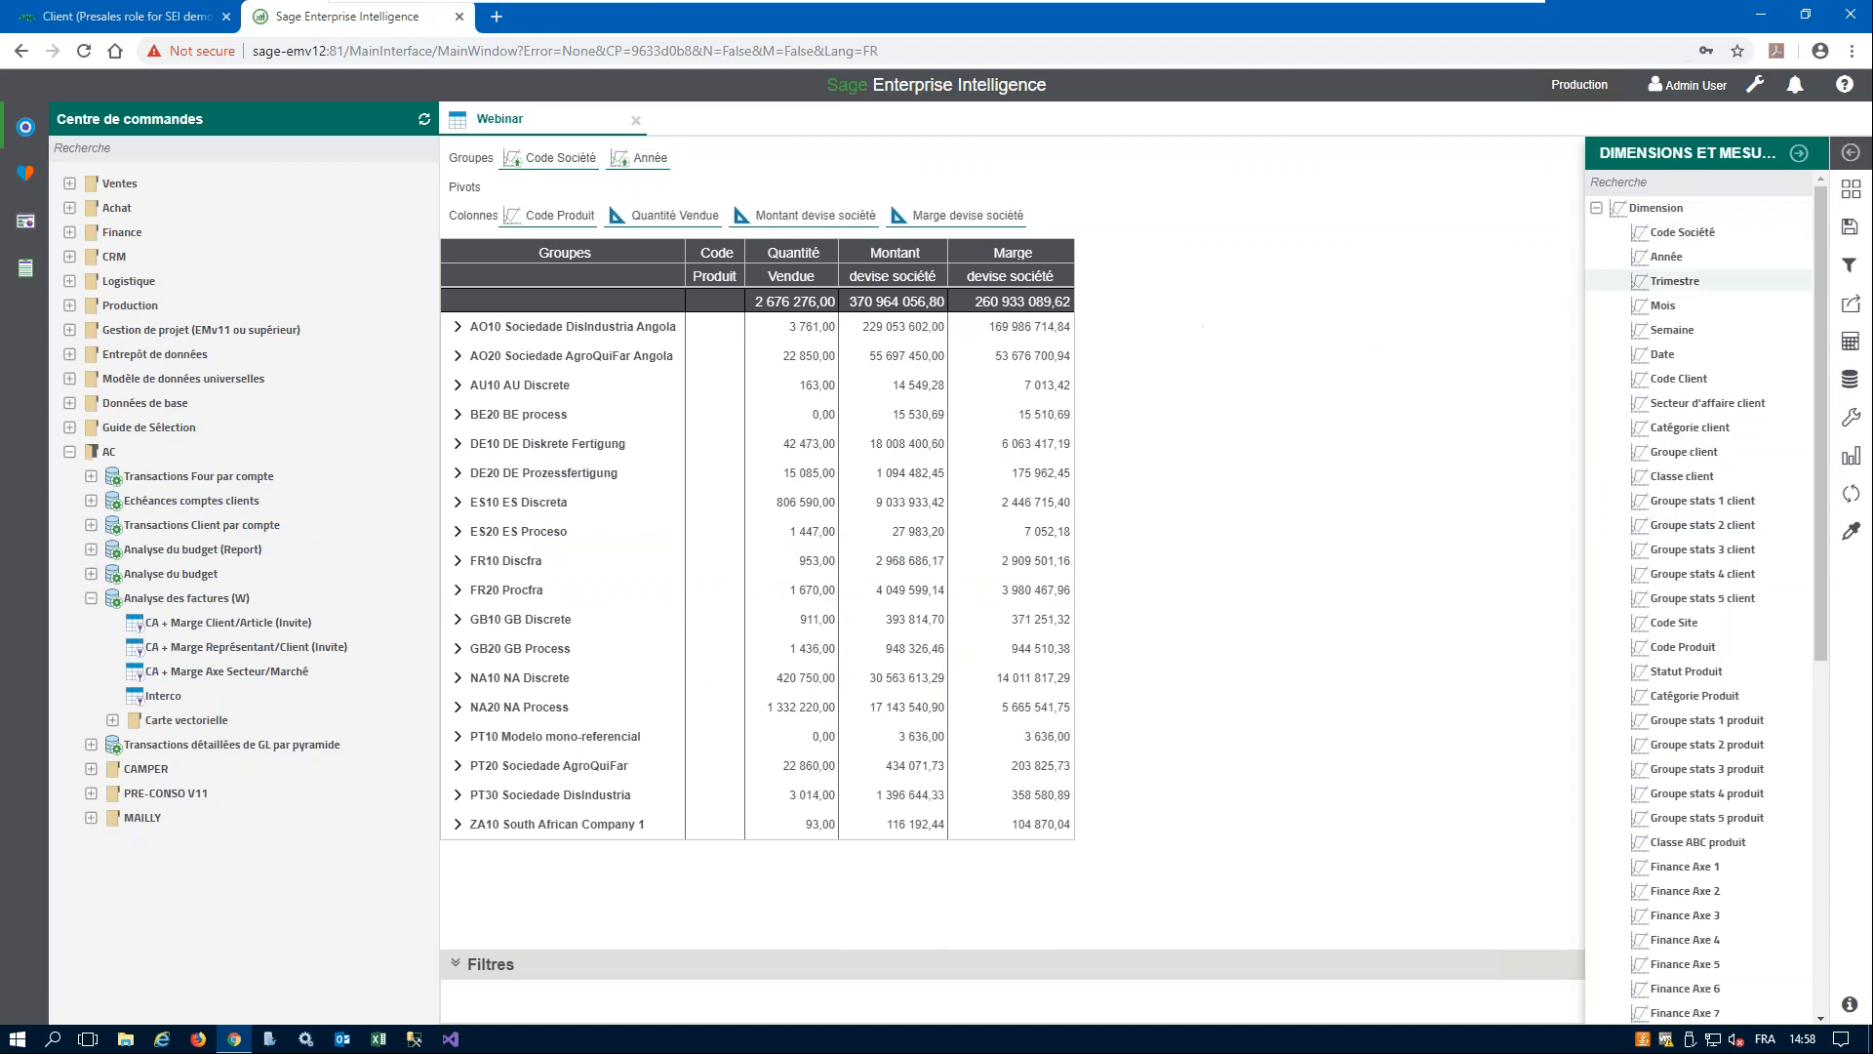
- Examine the measures available in the data model, such as quantities, amounts, costs and margins
{"action": "left_click", "coordinate": [1597, 208]}
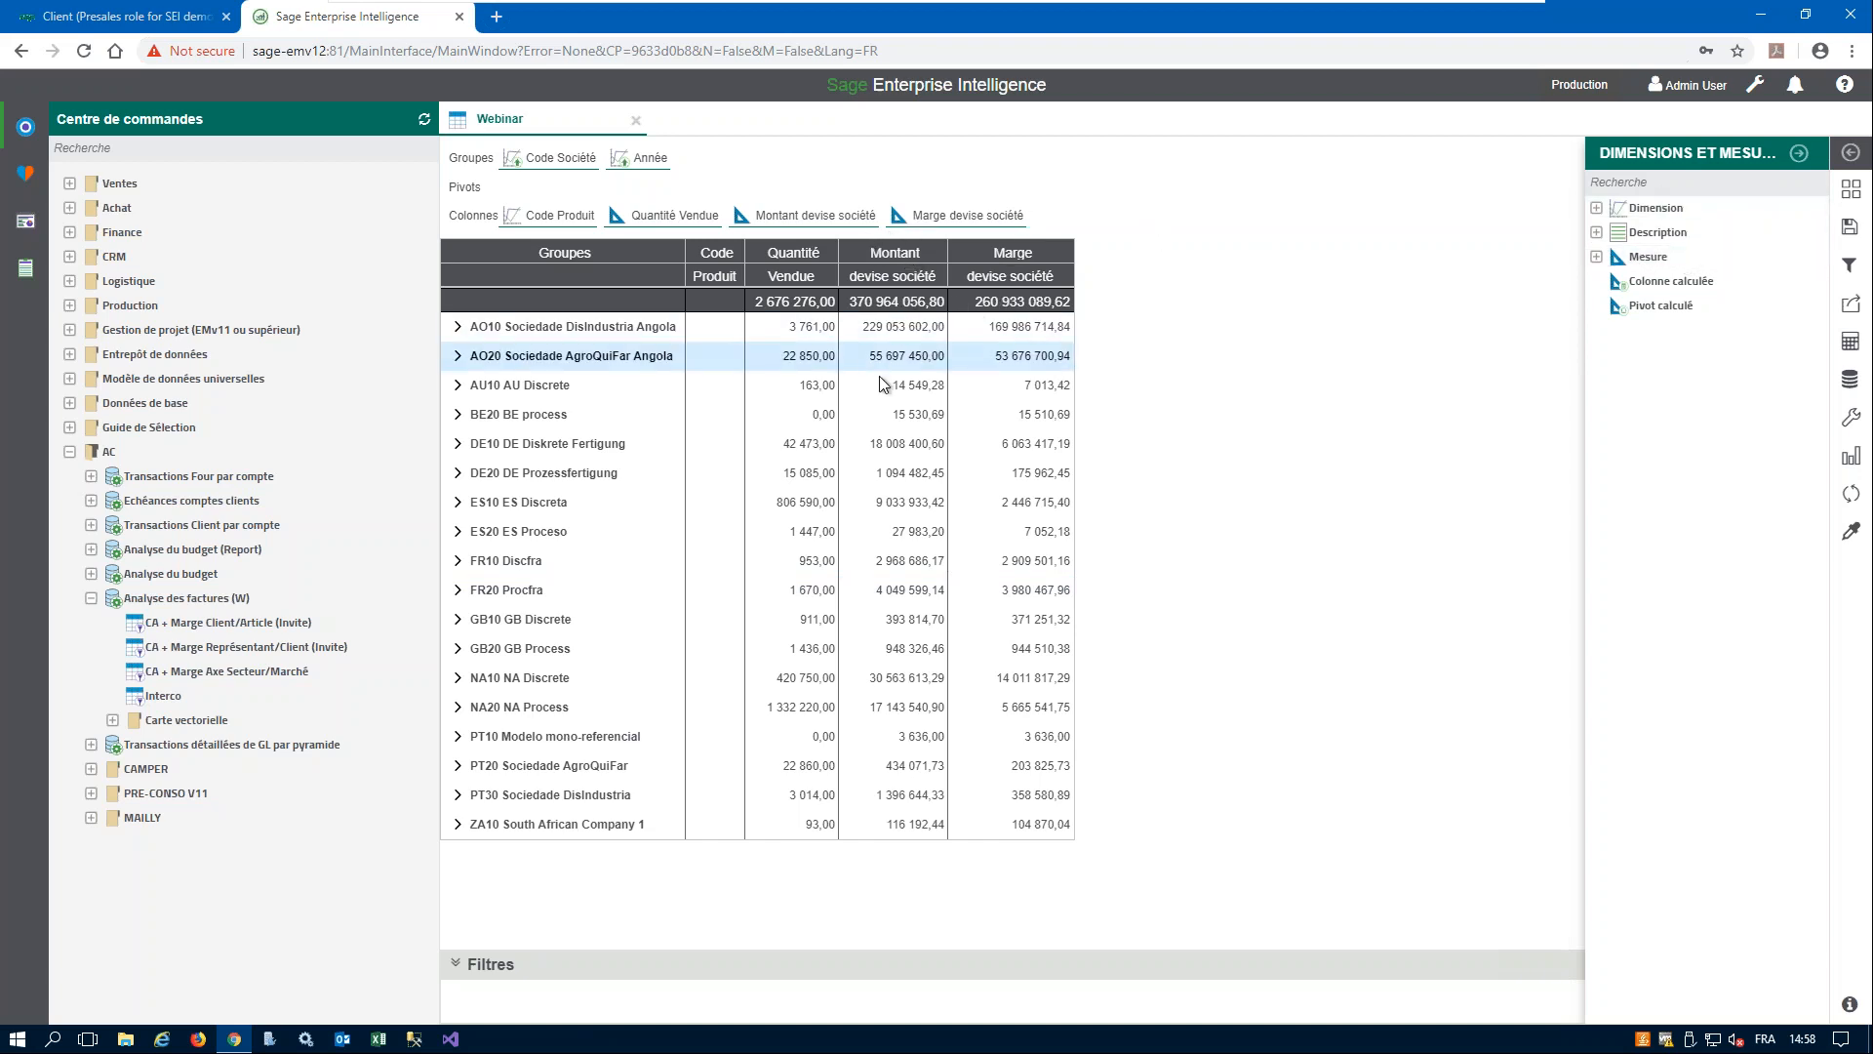
{"action": "left_click", "coordinate": [1597, 258]}
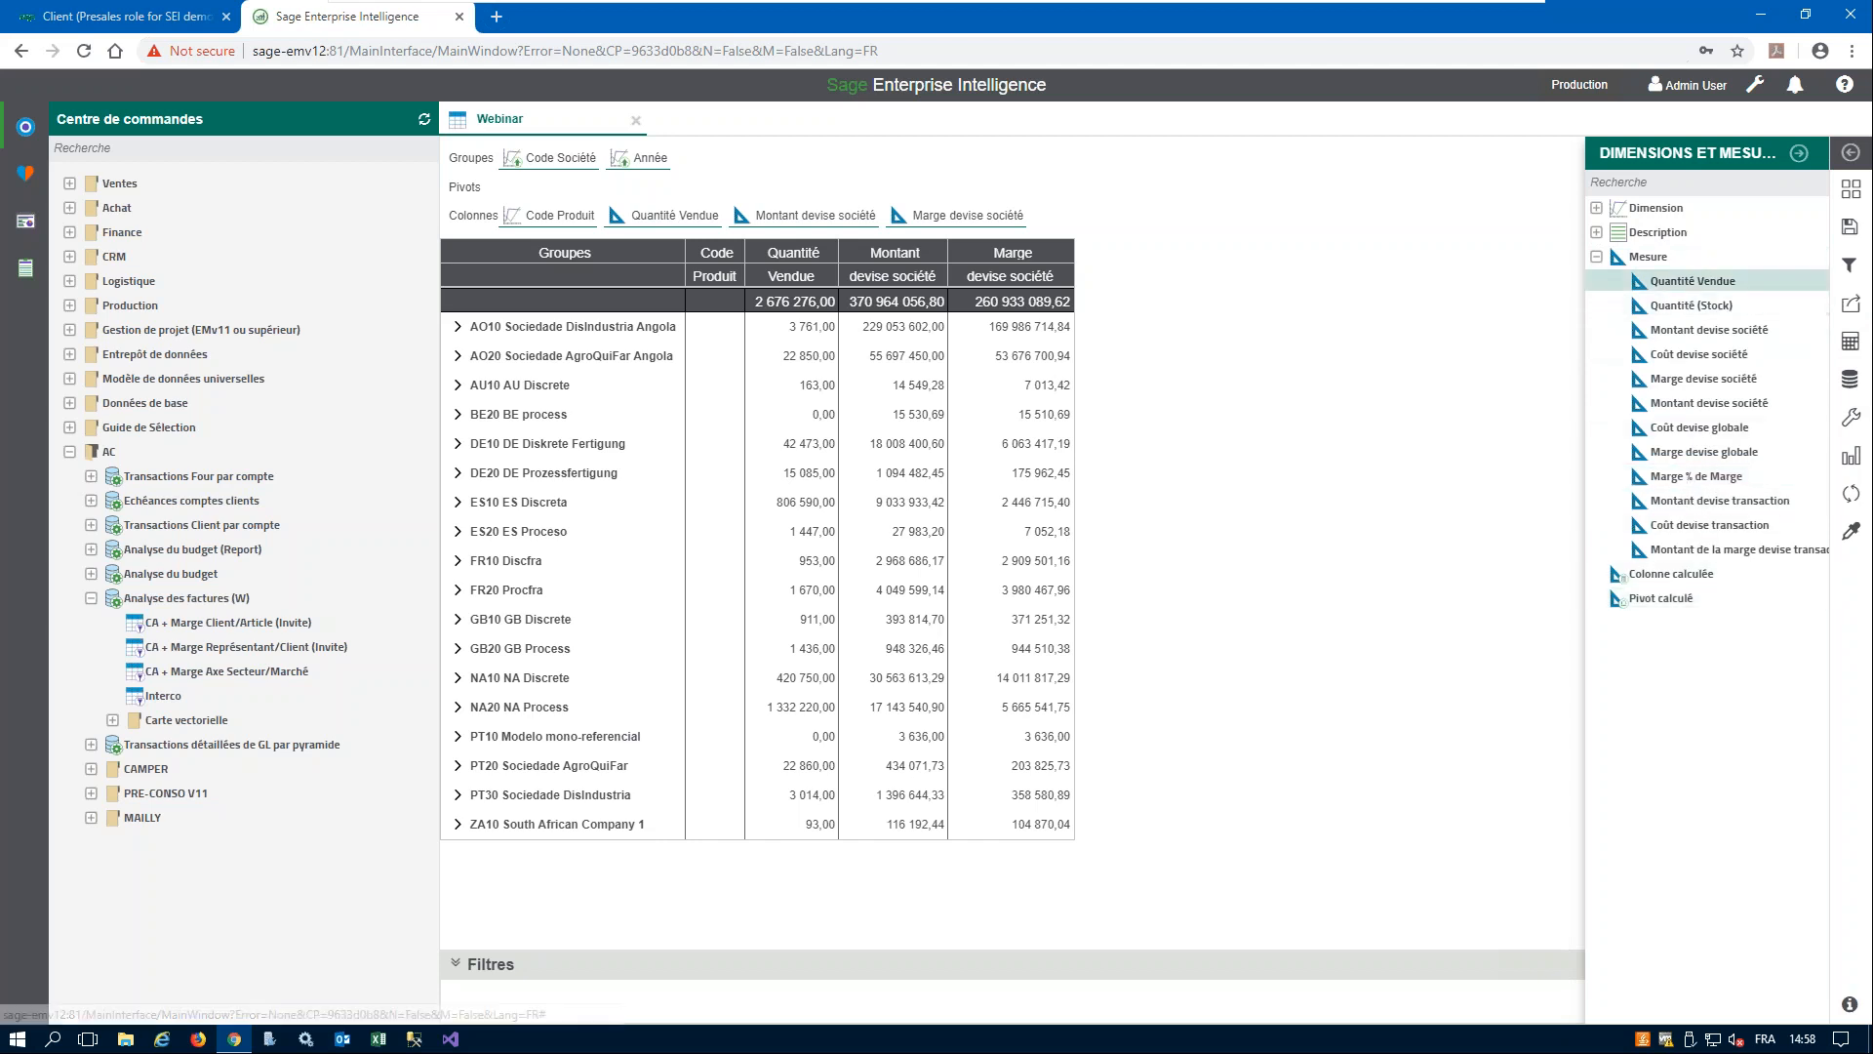
{"action": "left_click", "coordinate": [1597, 257]}
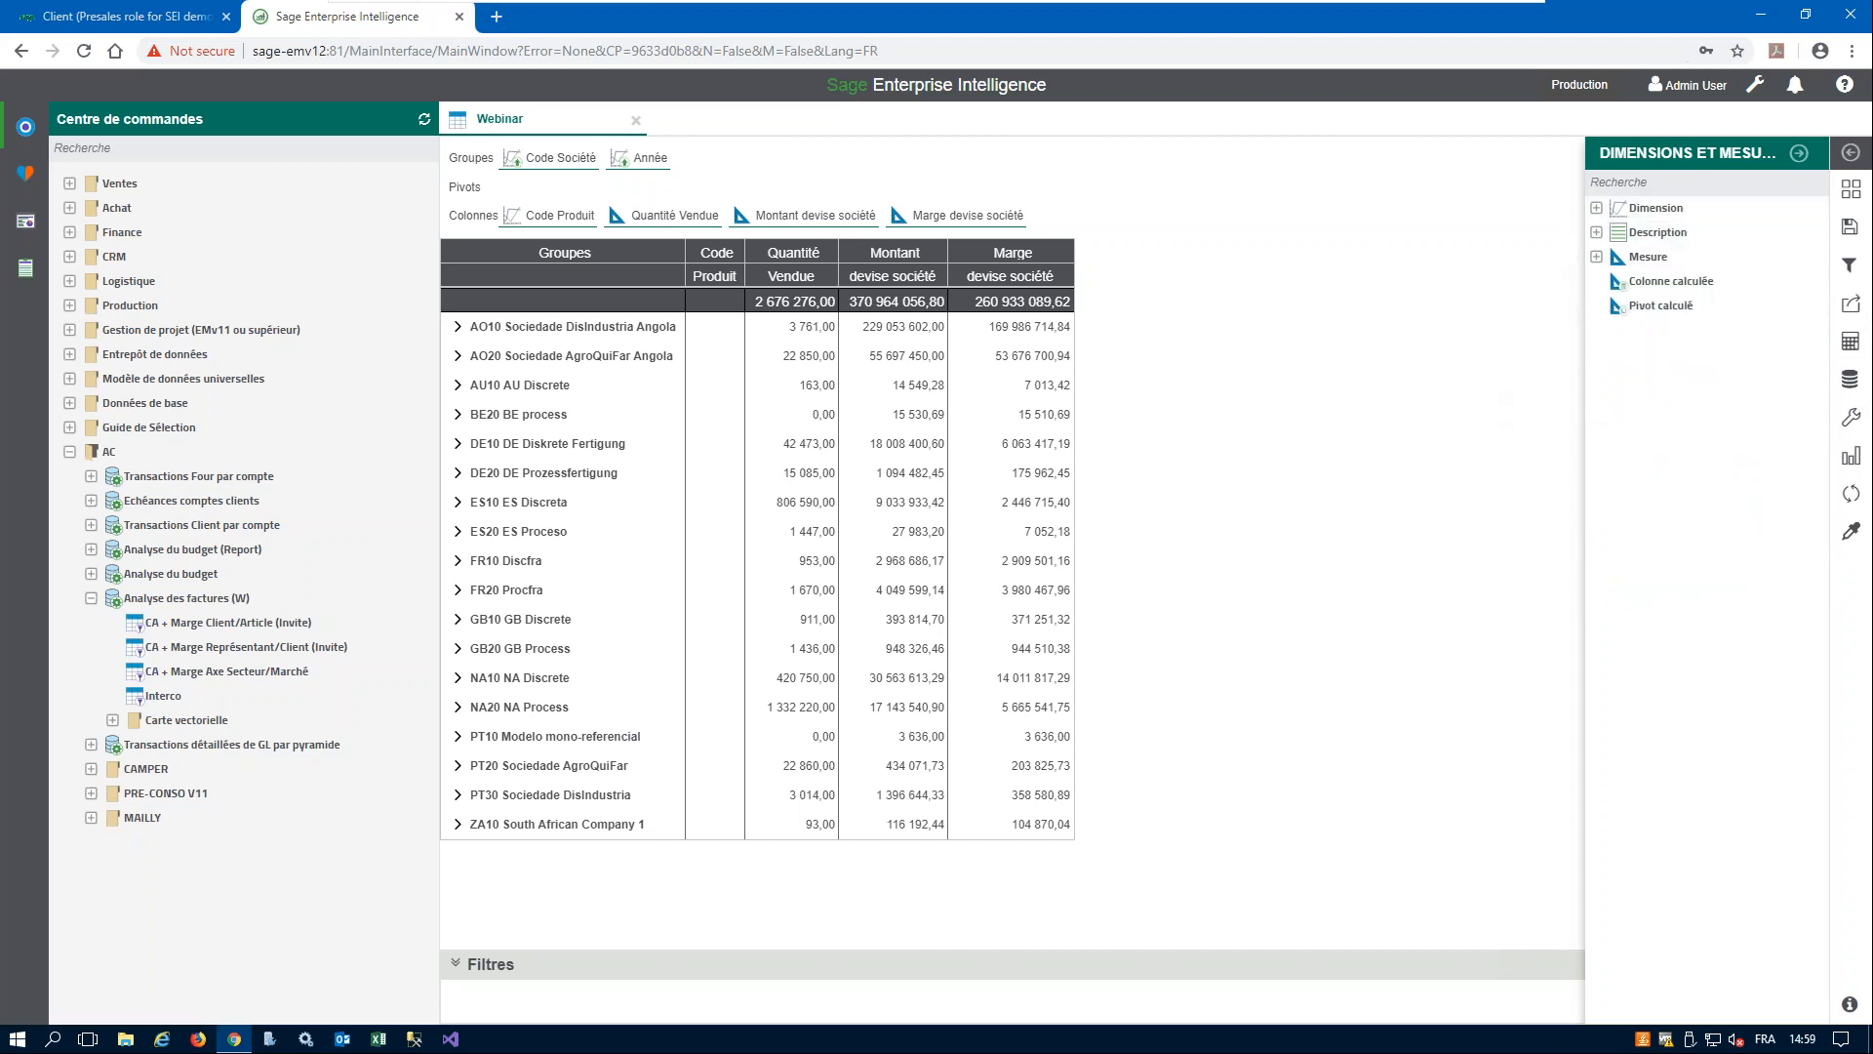
- Use the Année dimension as a pivot instead of a row group
{"action": "left_click", "coordinate": [1598, 208]}
{"action": "left_click_drag", "start_coordinate": [1666, 264], "coordinate": [543, 190]}
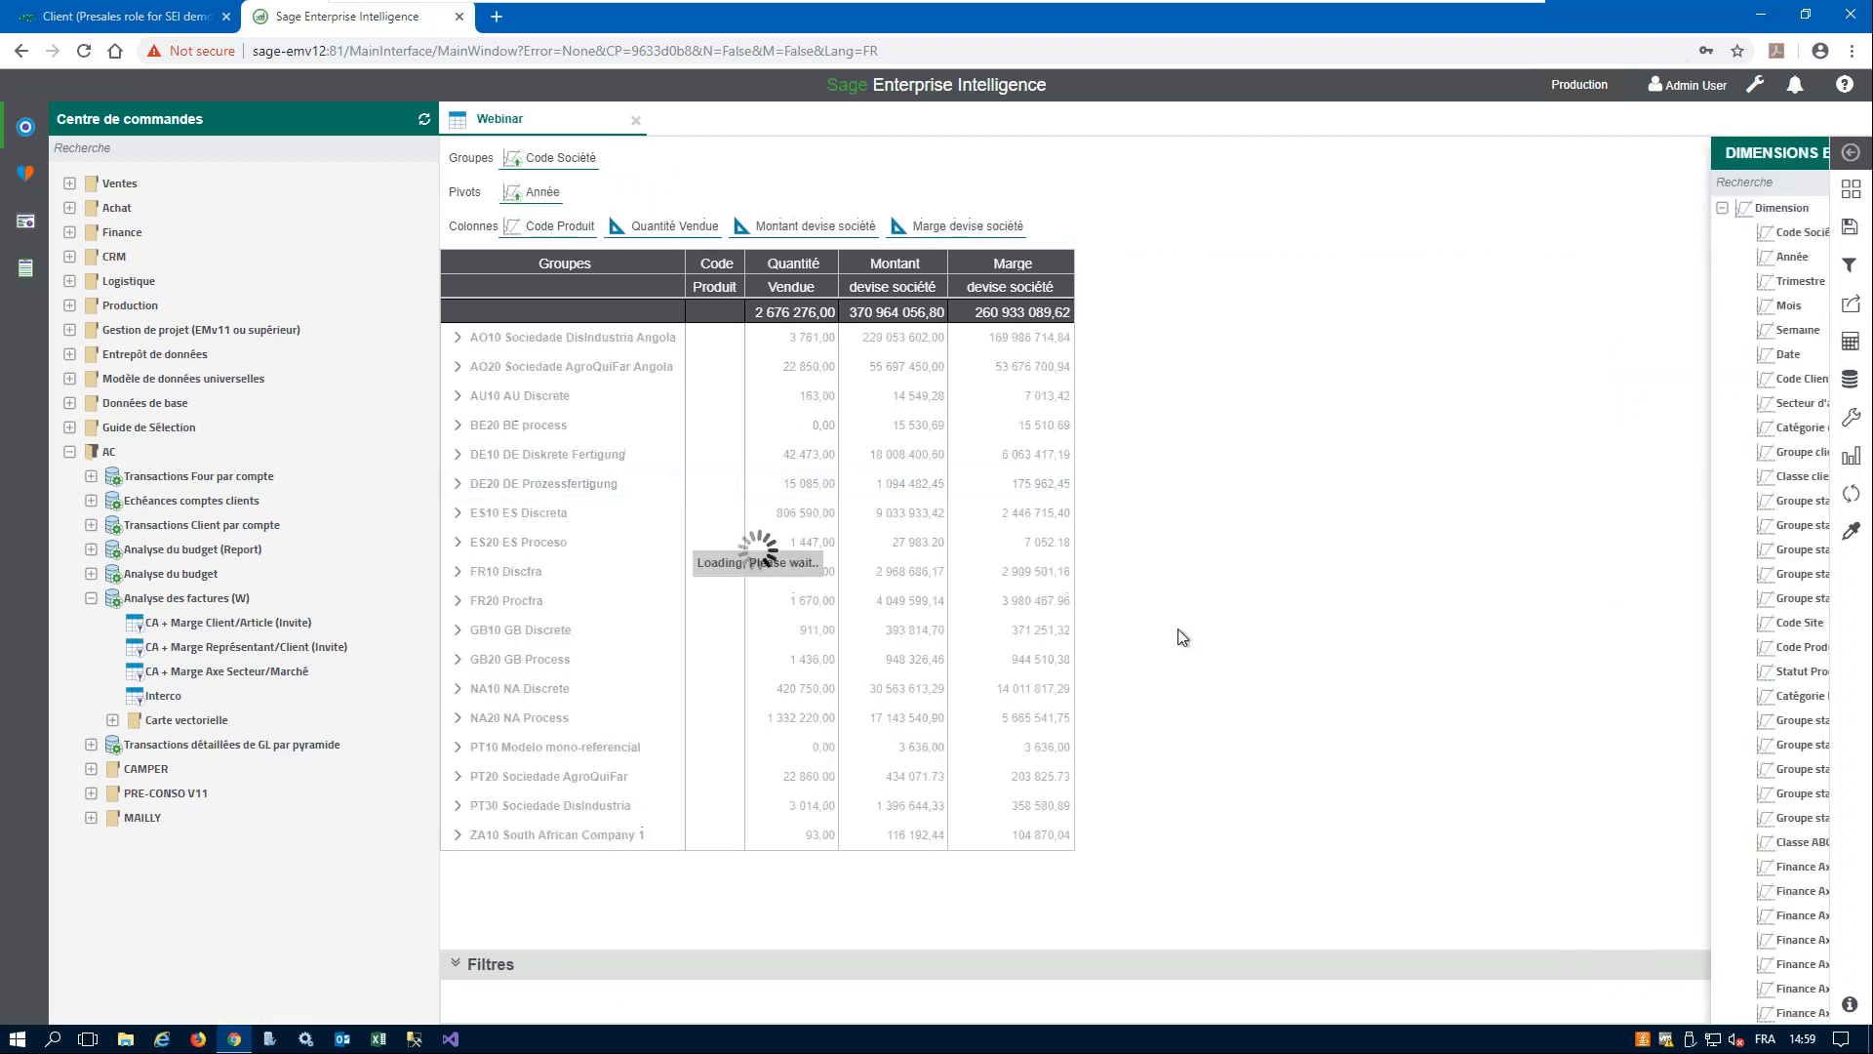
{"action": "left_click", "coordinate": [1801, 155]}
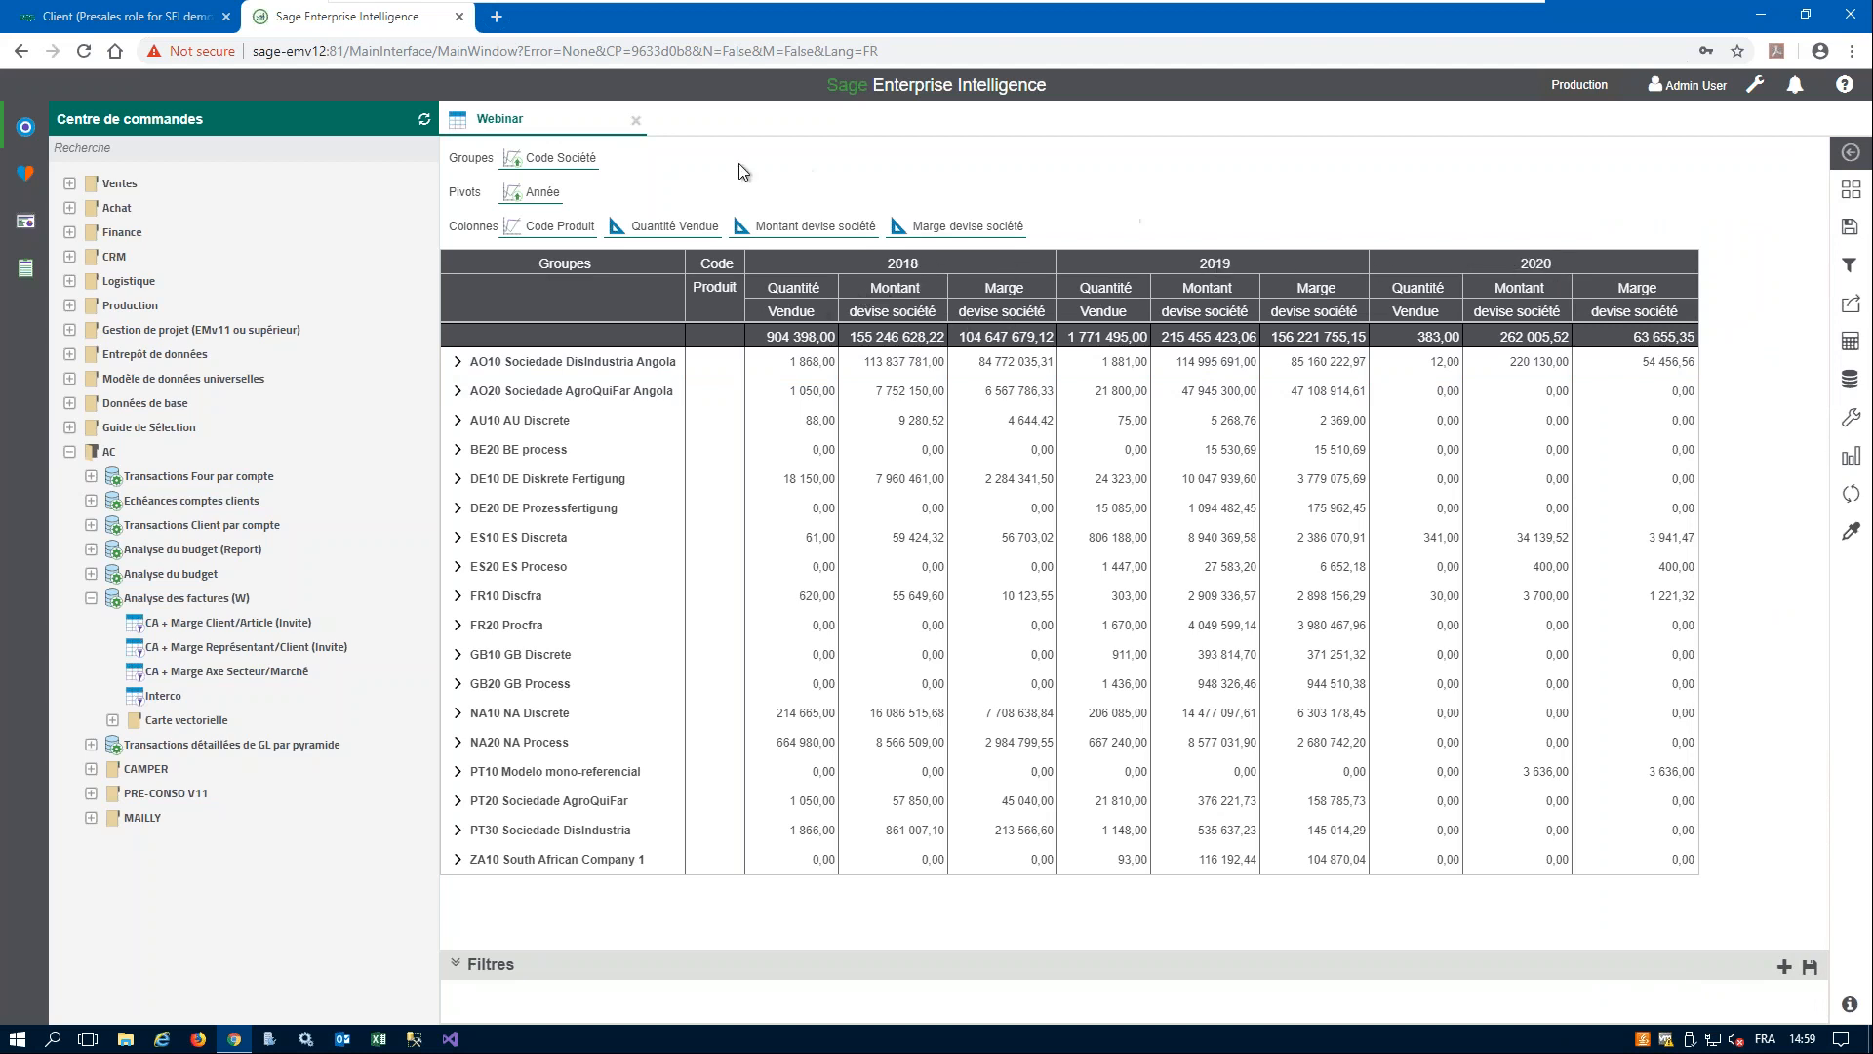
- Add the Trimestre dimension as a second pivot after Année
{"action": "mouse_move", "coordinate": [568, 195]}
{"action": "left_click", "coordinate": [1853, 384]}
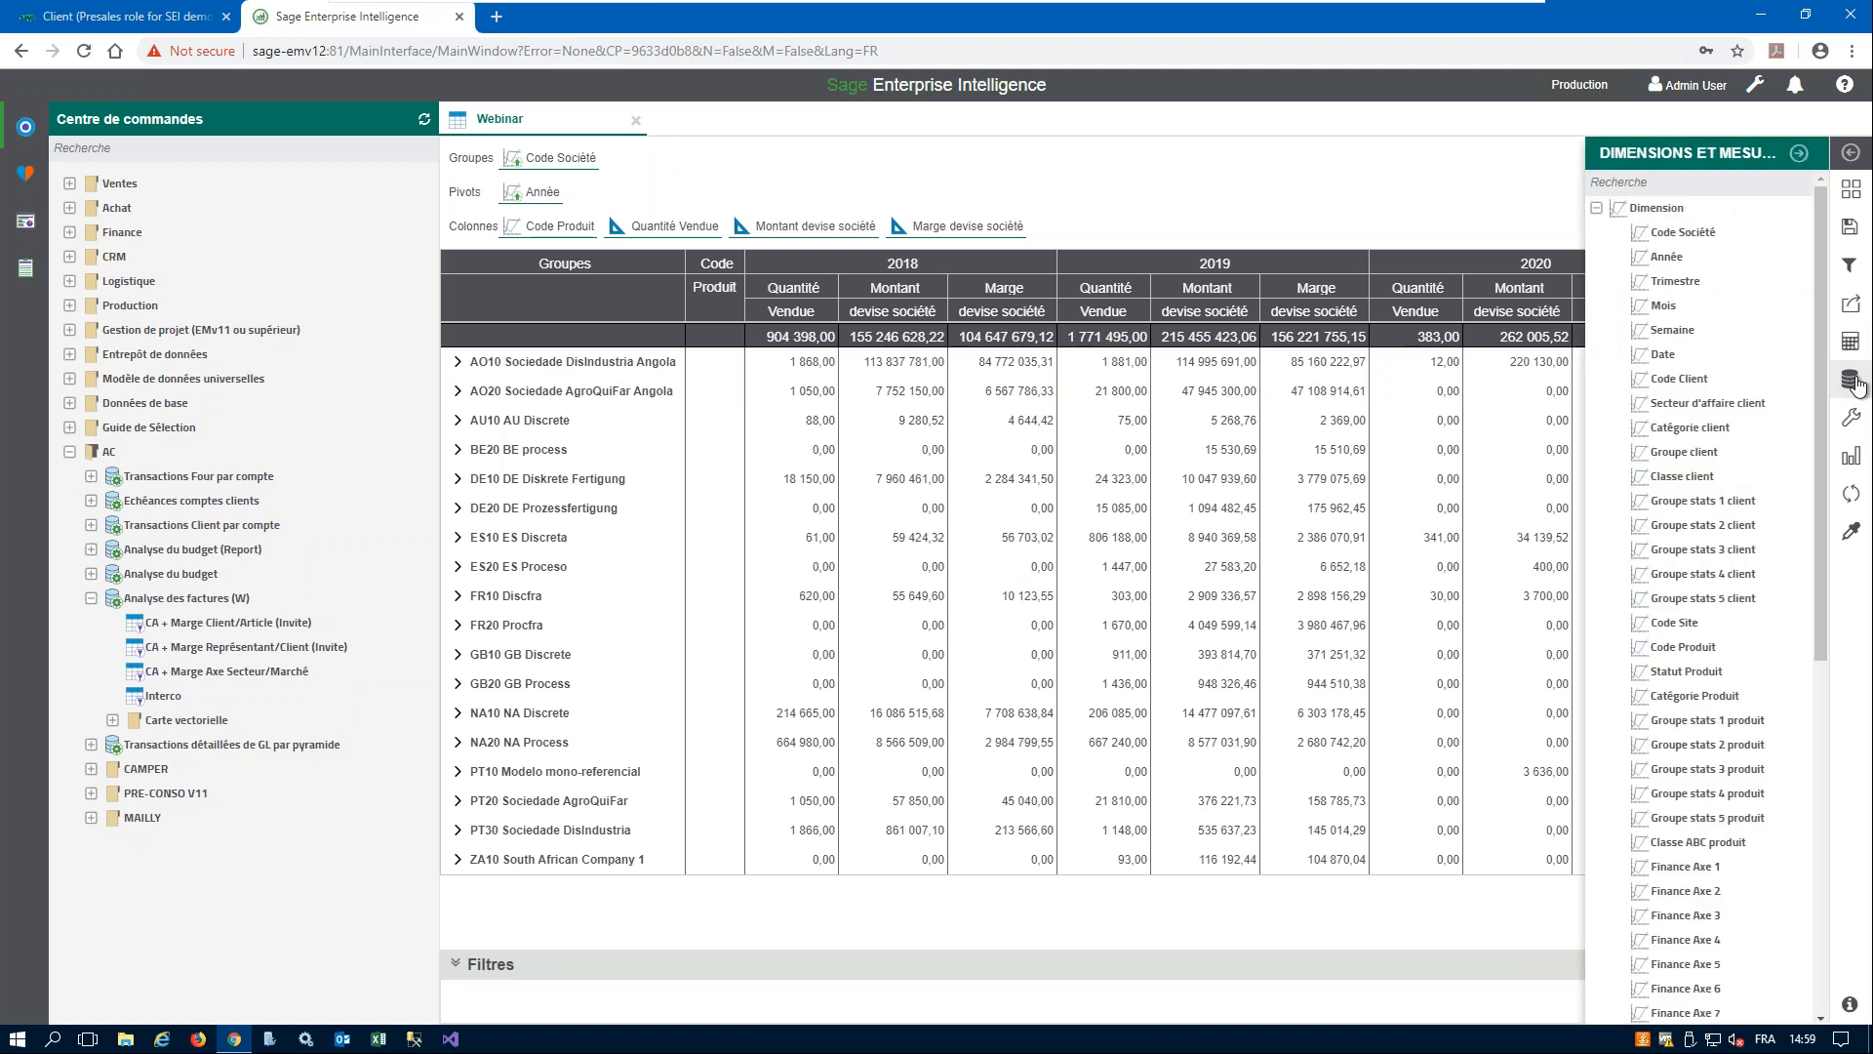
{"action": "left_click_drag", "start_coordinate": [1699, 290], "coordinate": [828, 198]}
{"action": "left_click_drag", "start_coordinate": [680, 183], "coordinate": [639, 187]}
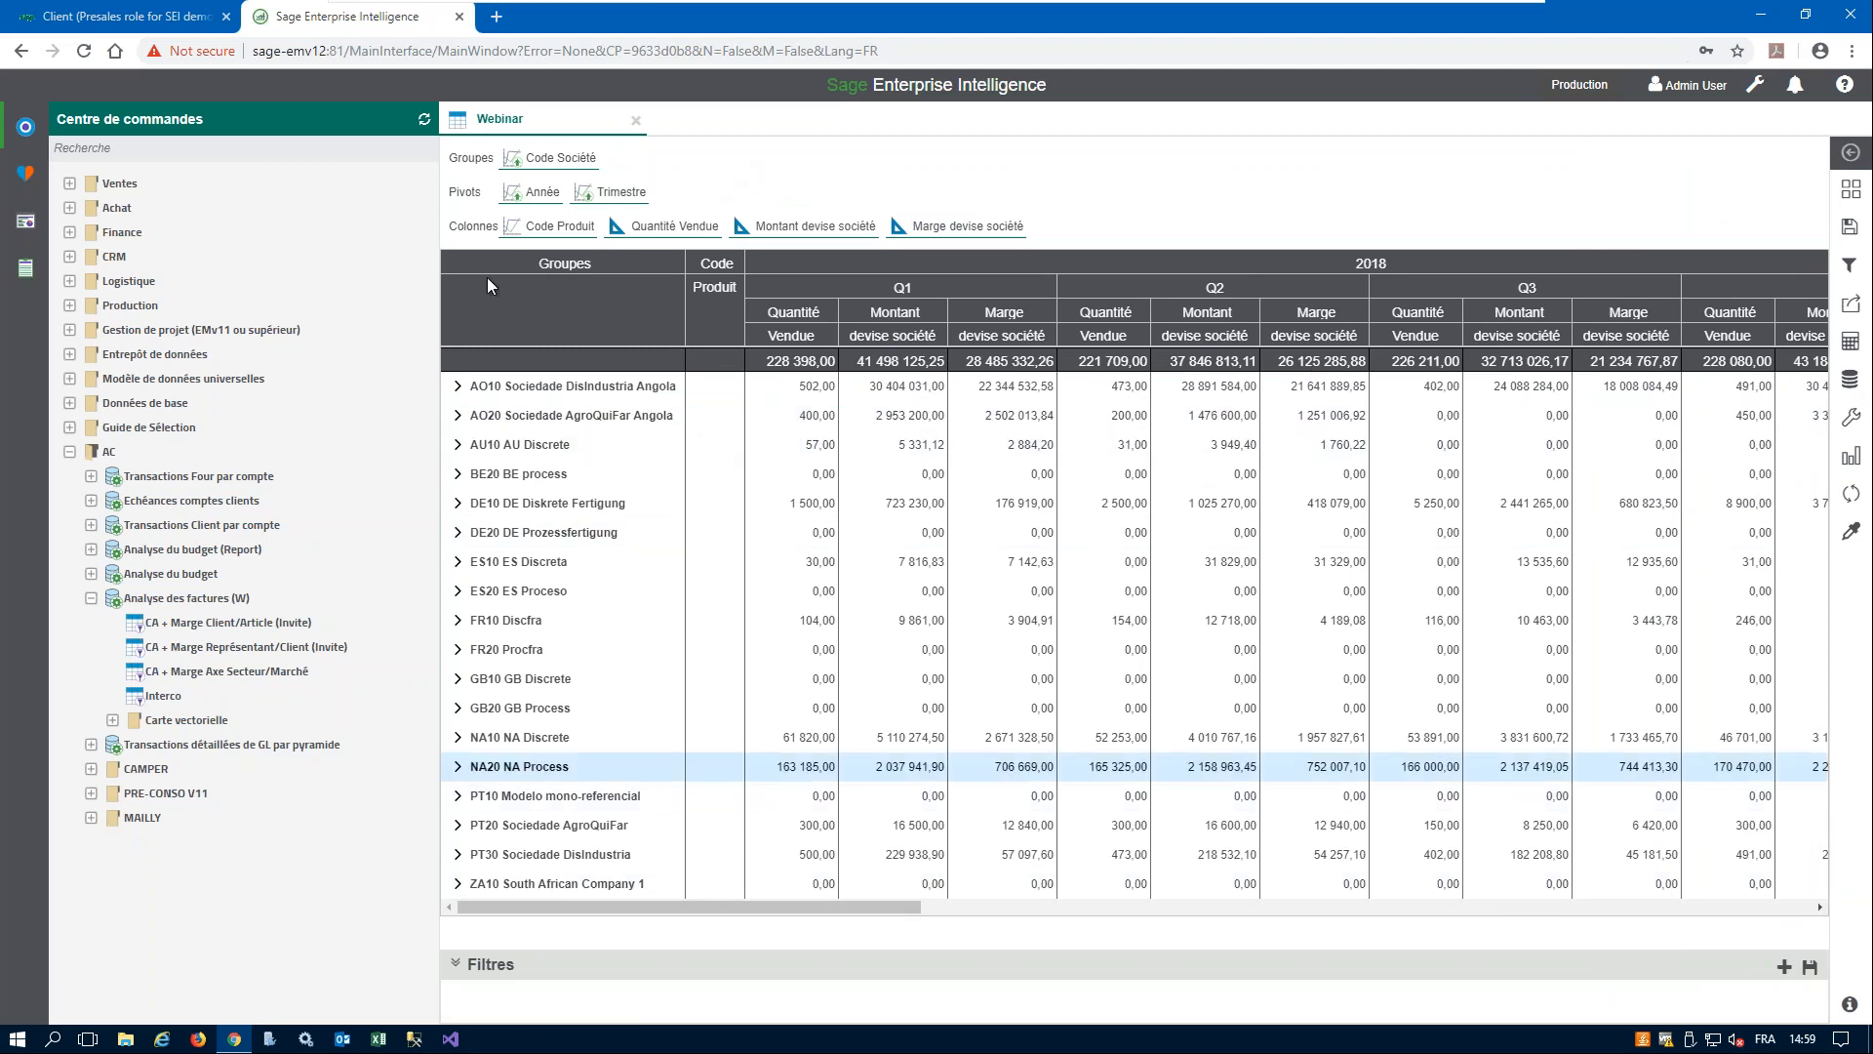
- Hide the command centre and reorder the pivots so that Trimestre comes before Année
{"action": "left_click", "coordinate": [28, 135]}
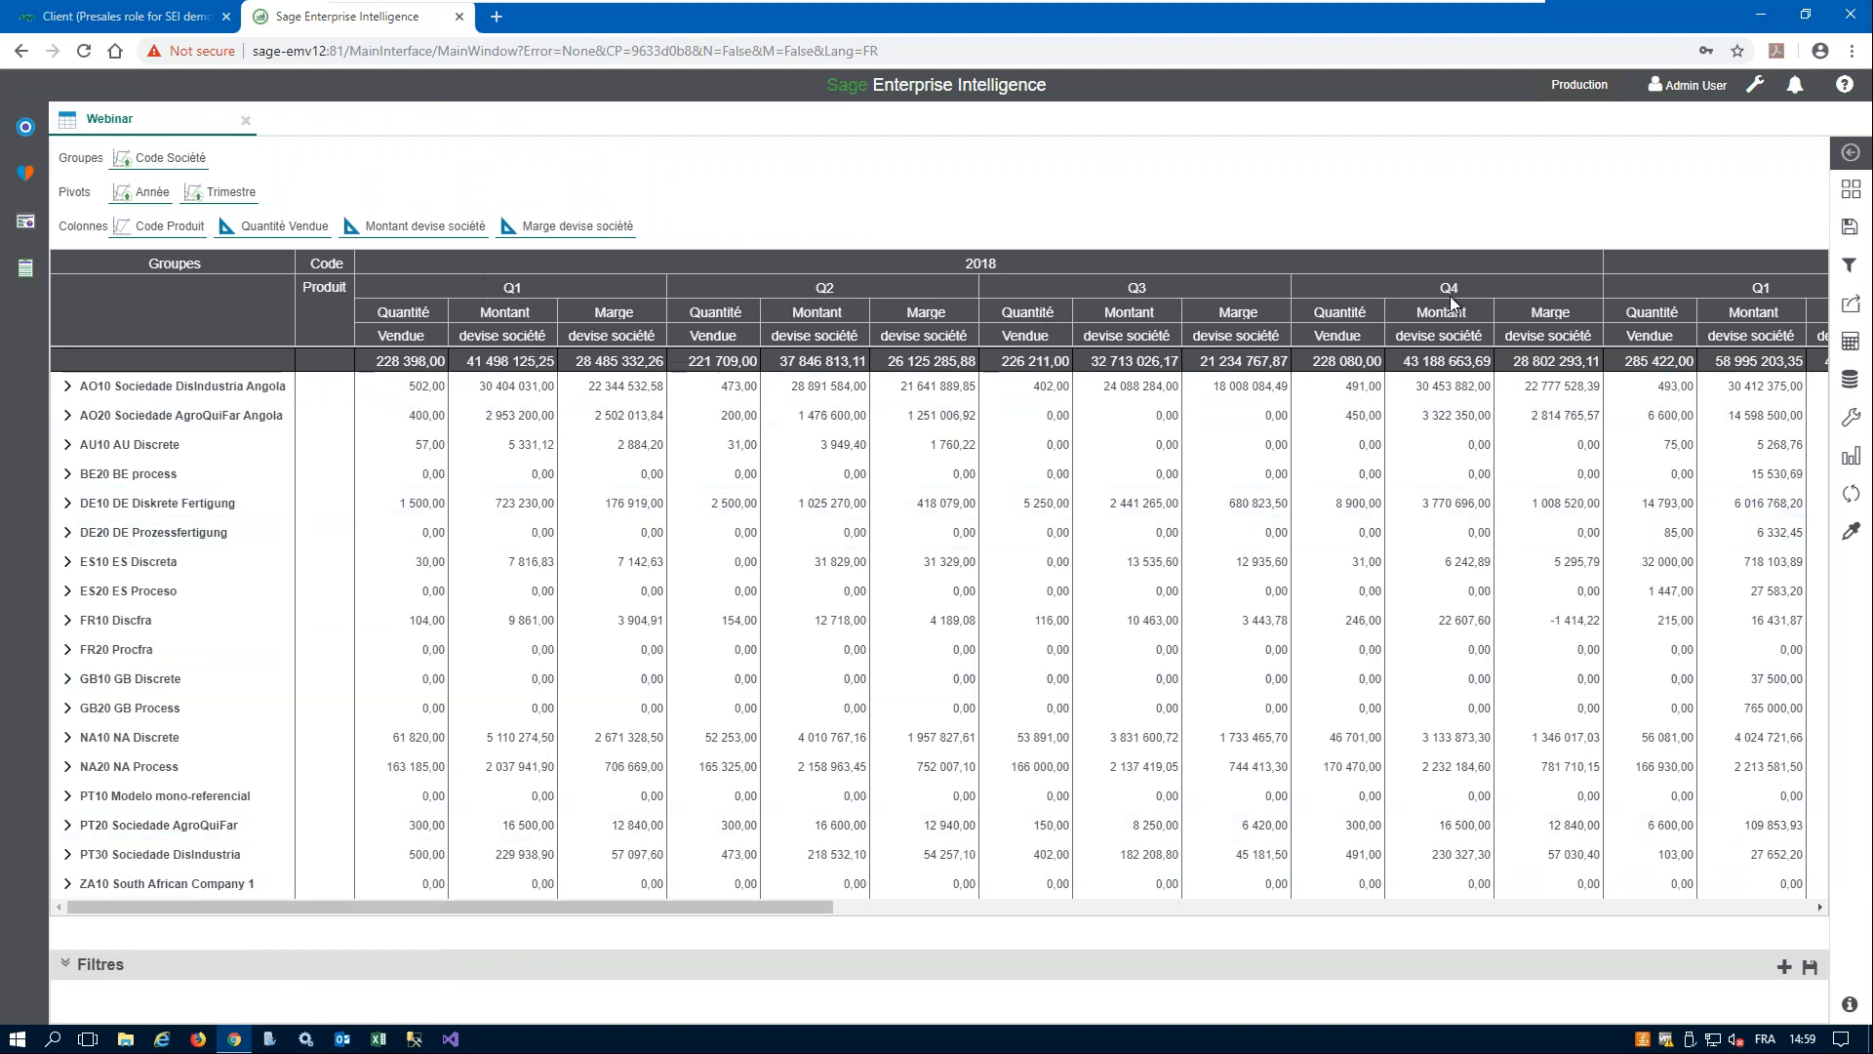
{"action": "left_click_drag", "start_coordinate": [792, 907], "coordinate": [513, 904]}
{"action": "left_click_drag", "start_coordinate": [224, 196], "coordinate": [134, 192]}
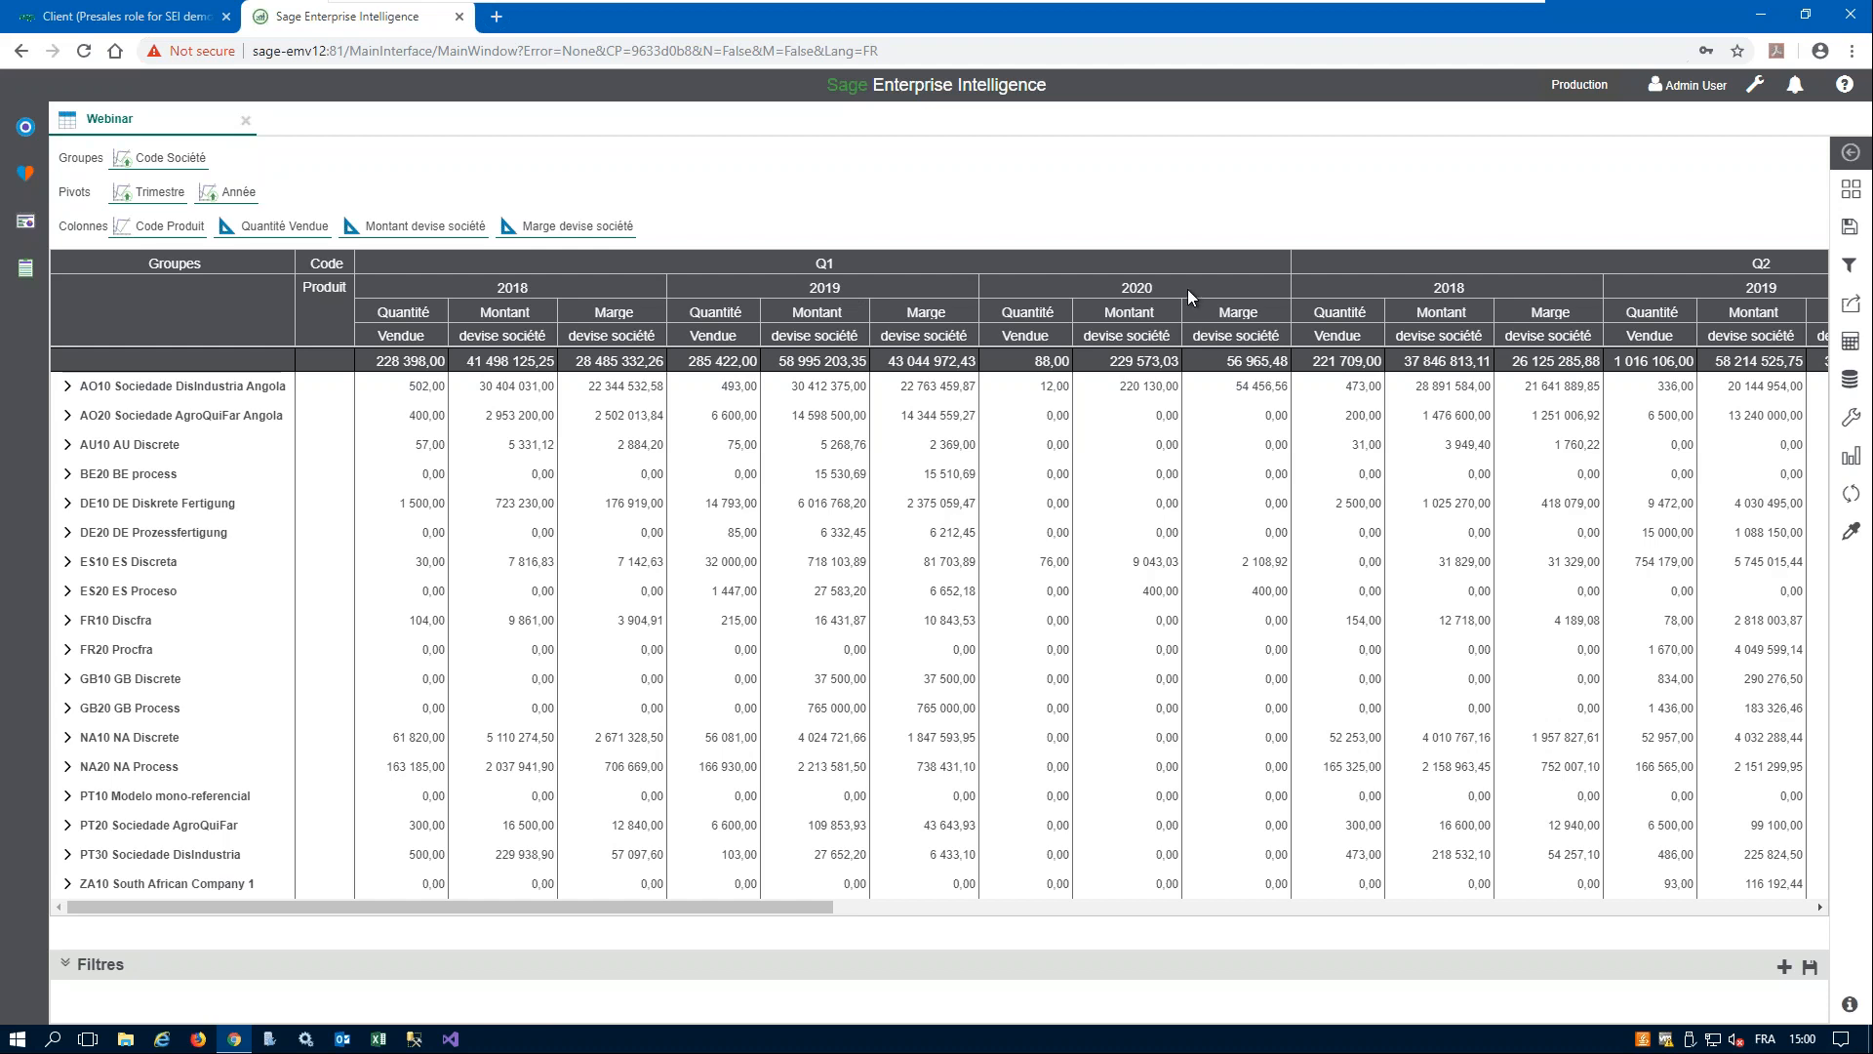
- Remove the Trimestre pivot from the worksheet, keeping Année as the only pivot
{"action": "left_click_drag", "start_coordinate": [763, 905], "coordinate": [599, 904]}
{"action": "left_click_drag", "start_coordinate": [196, 199], "coordinate": [787, 691]}
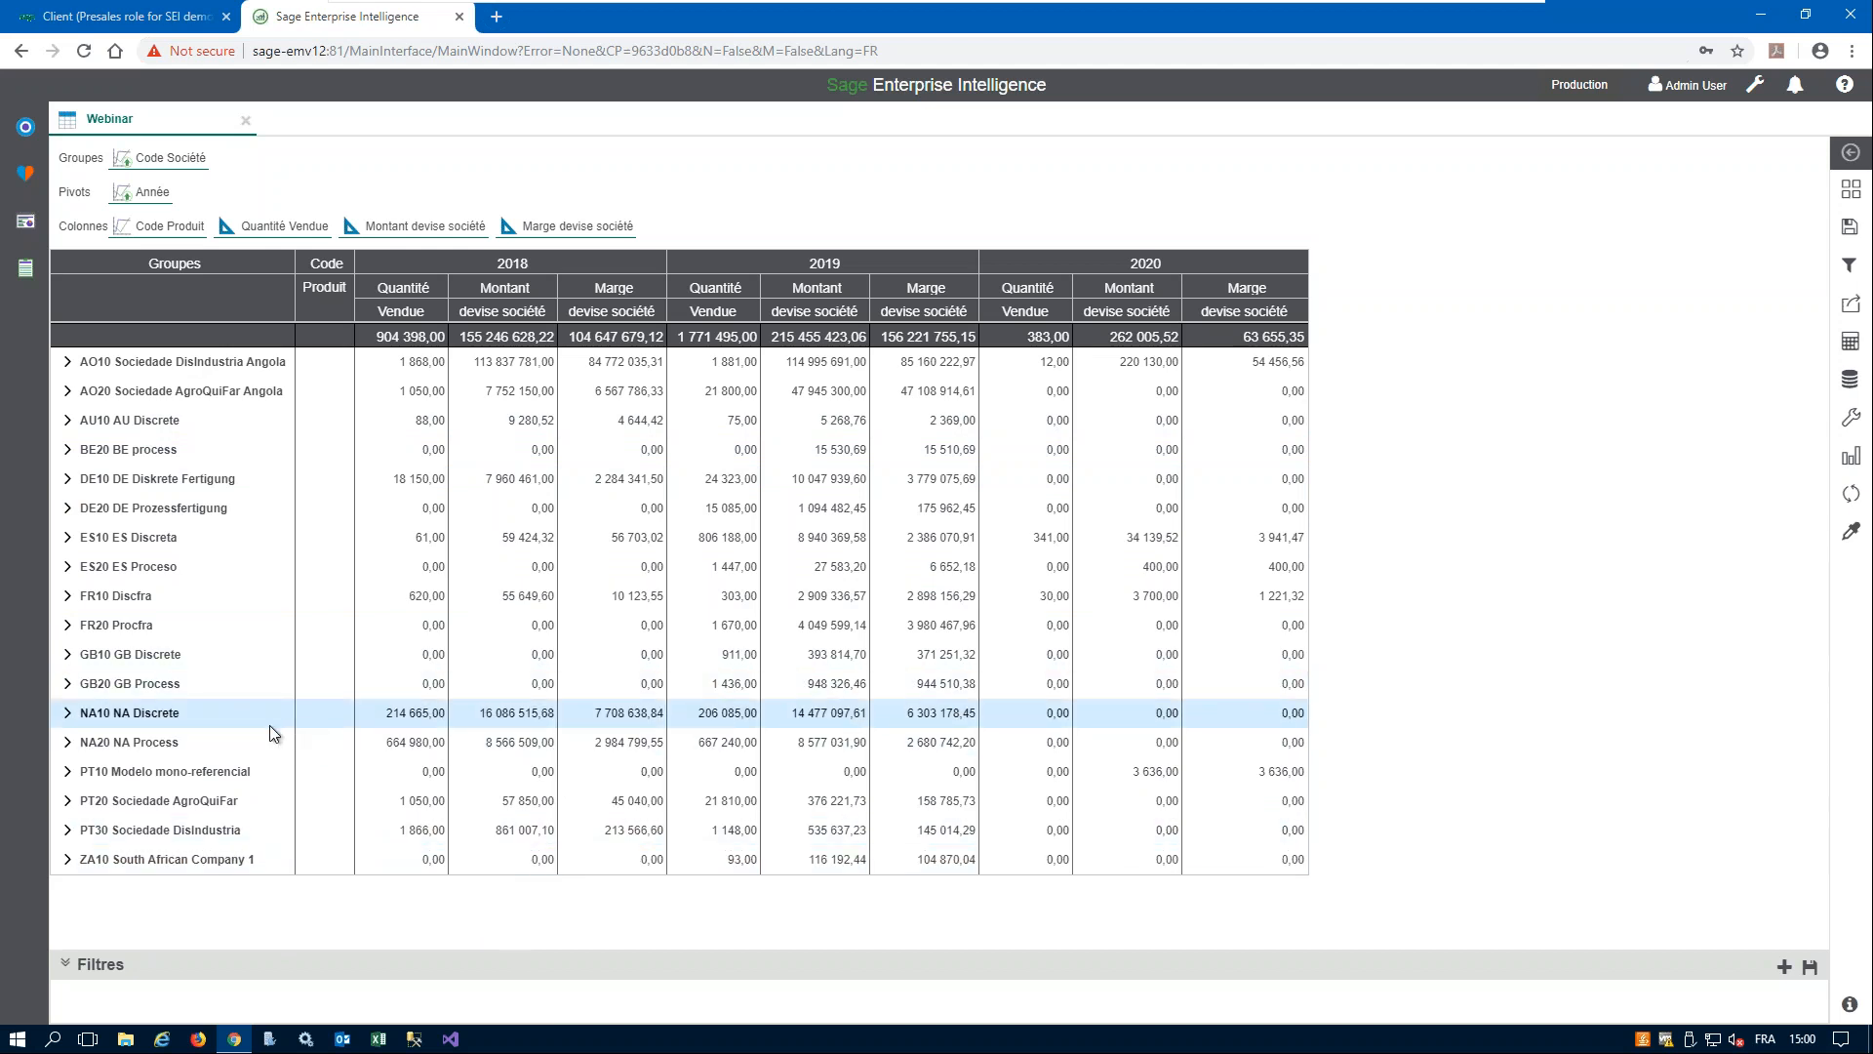
- Filter the worksheet on the FR10 Discfra company row and remove that filter
{"action": "left_click", "coordinate": [121, 597]}
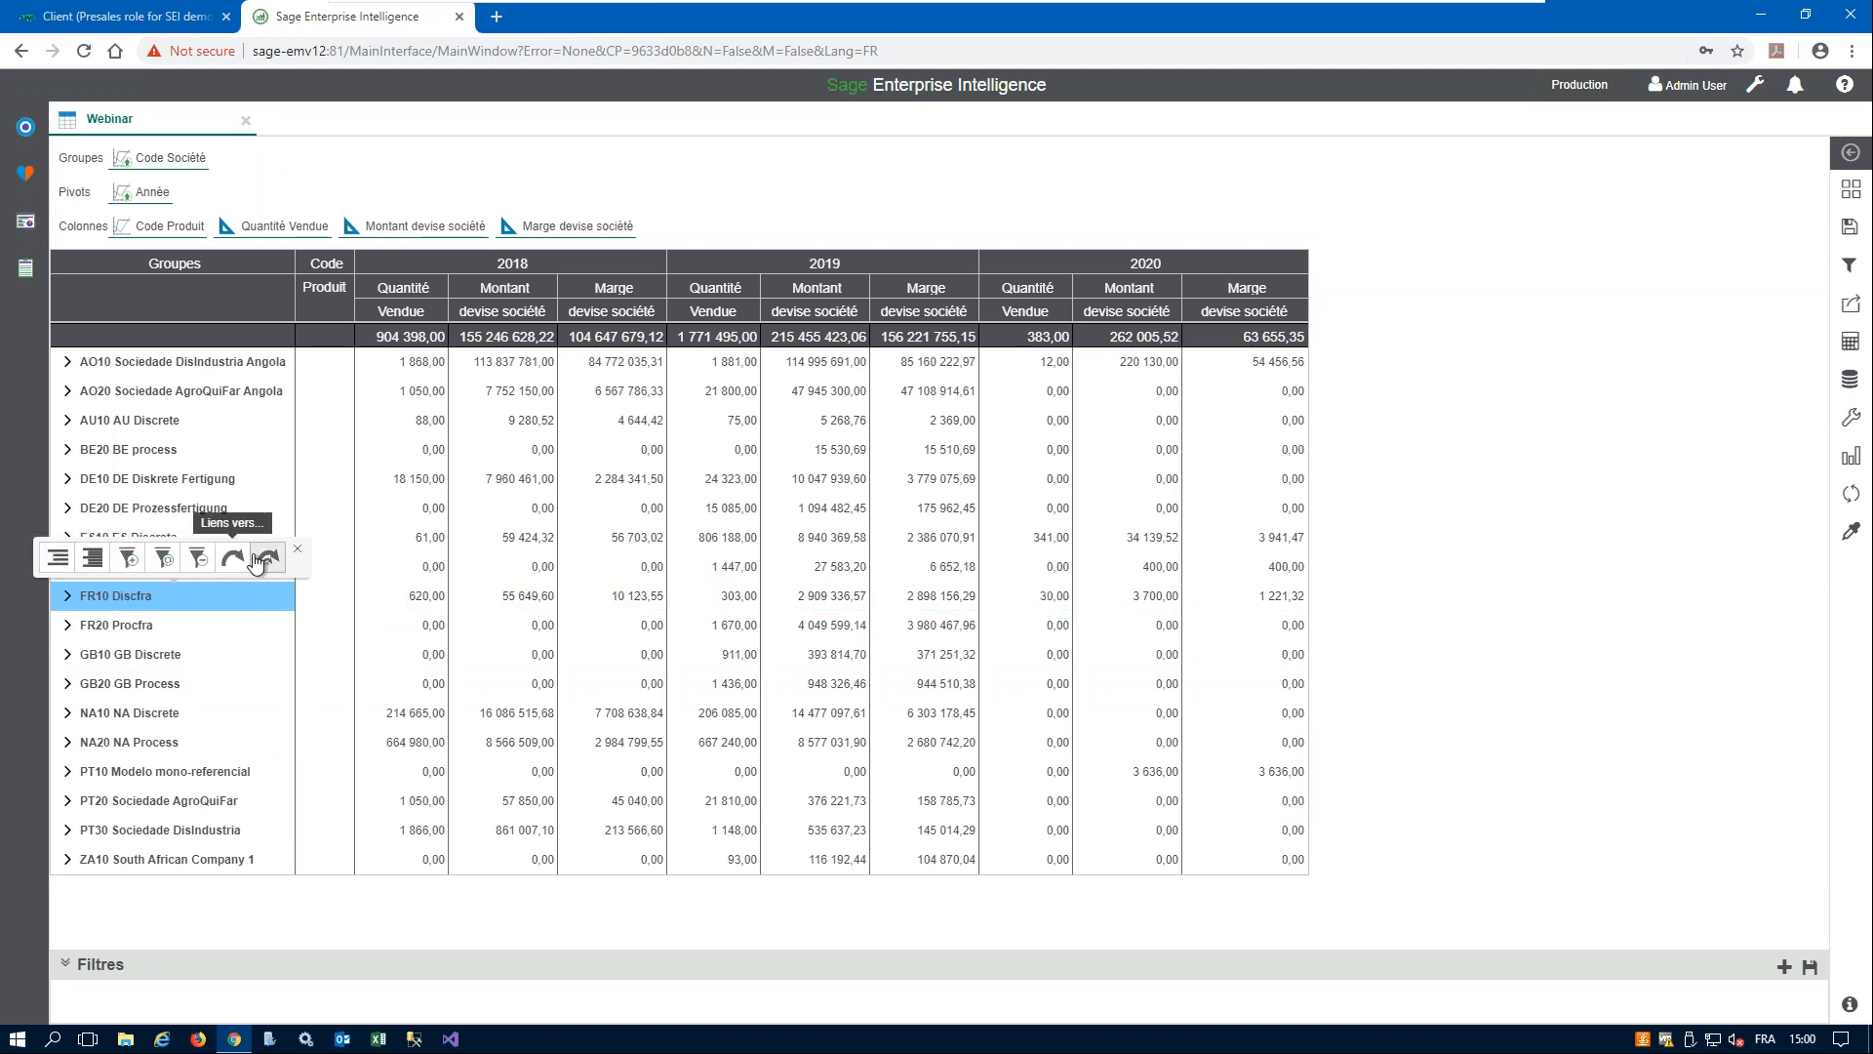
{"action": "left_click", "coordinate": [129, 559]}
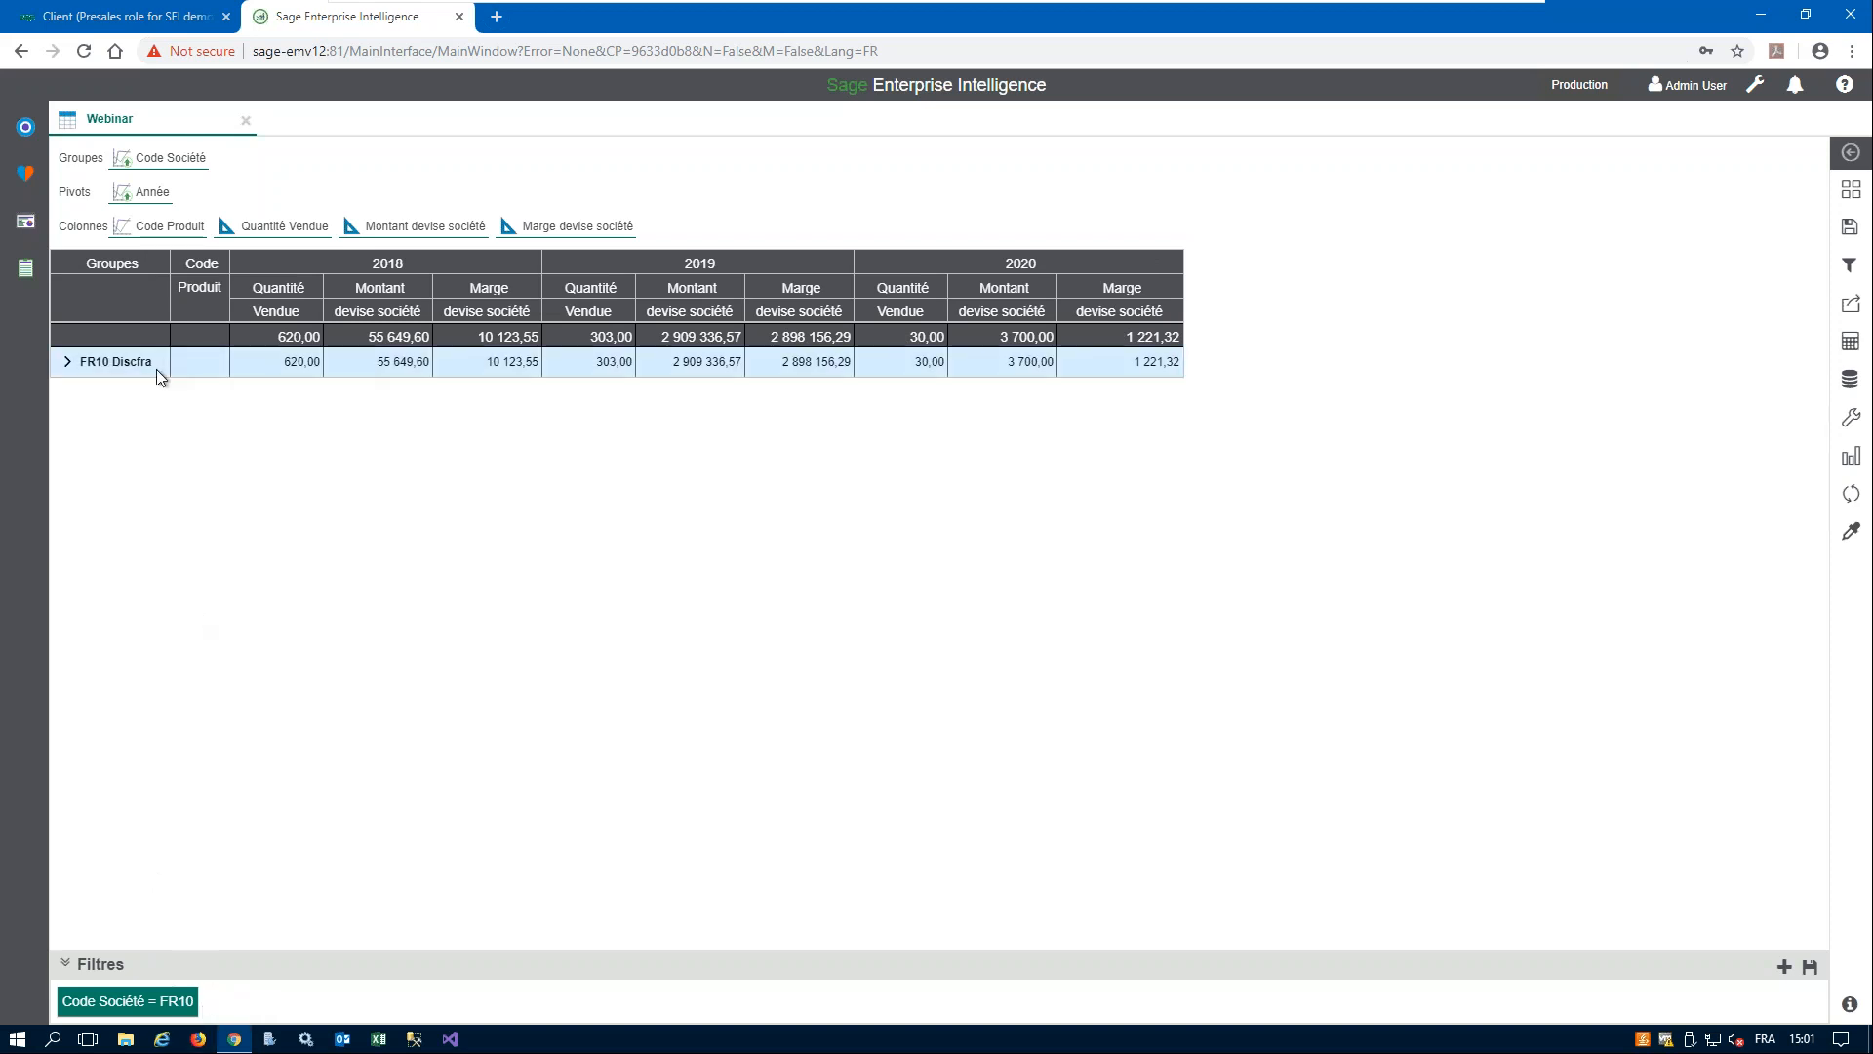
{"action": "mouse_move", "coordinate": [117, 1001]}
{"action": "left_click", "coordinate": [190, 963]}
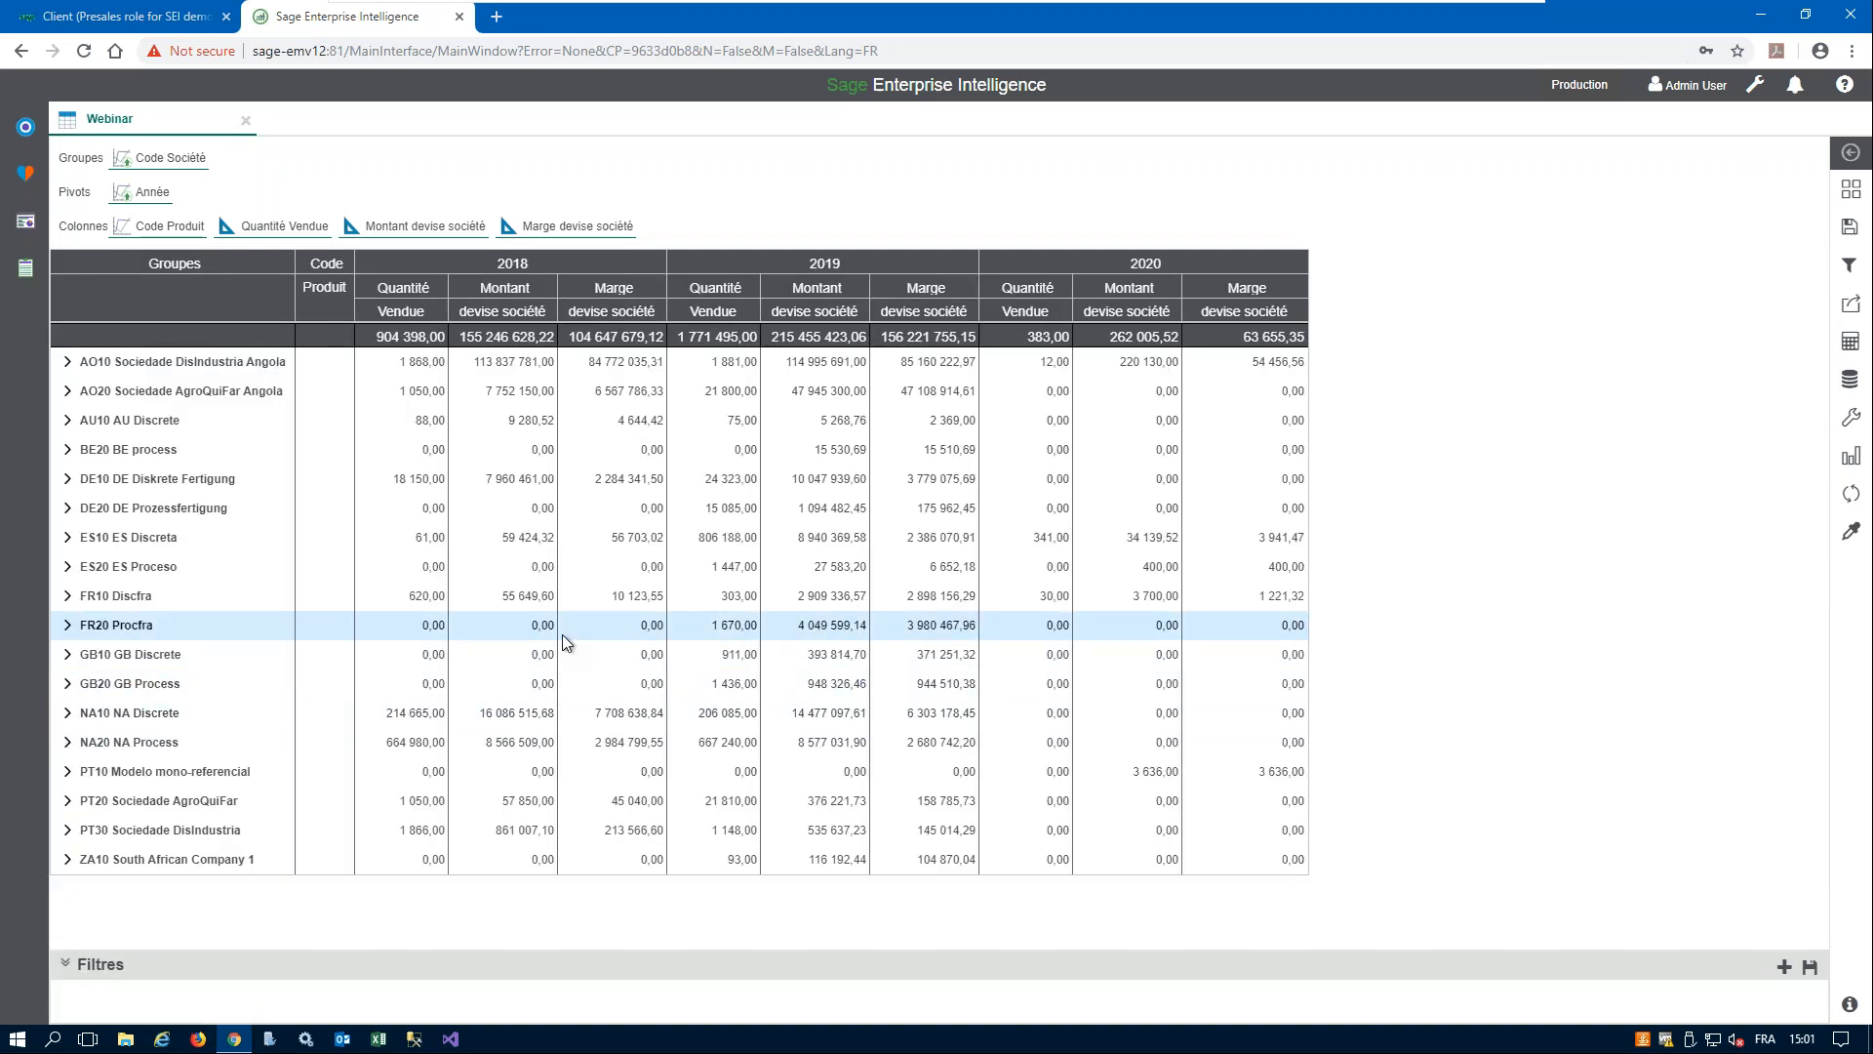
- Filter Code Société on companies FR10 and FR20 using the selection guide
{"action": "right_click", "coordinate": [186, 159]}
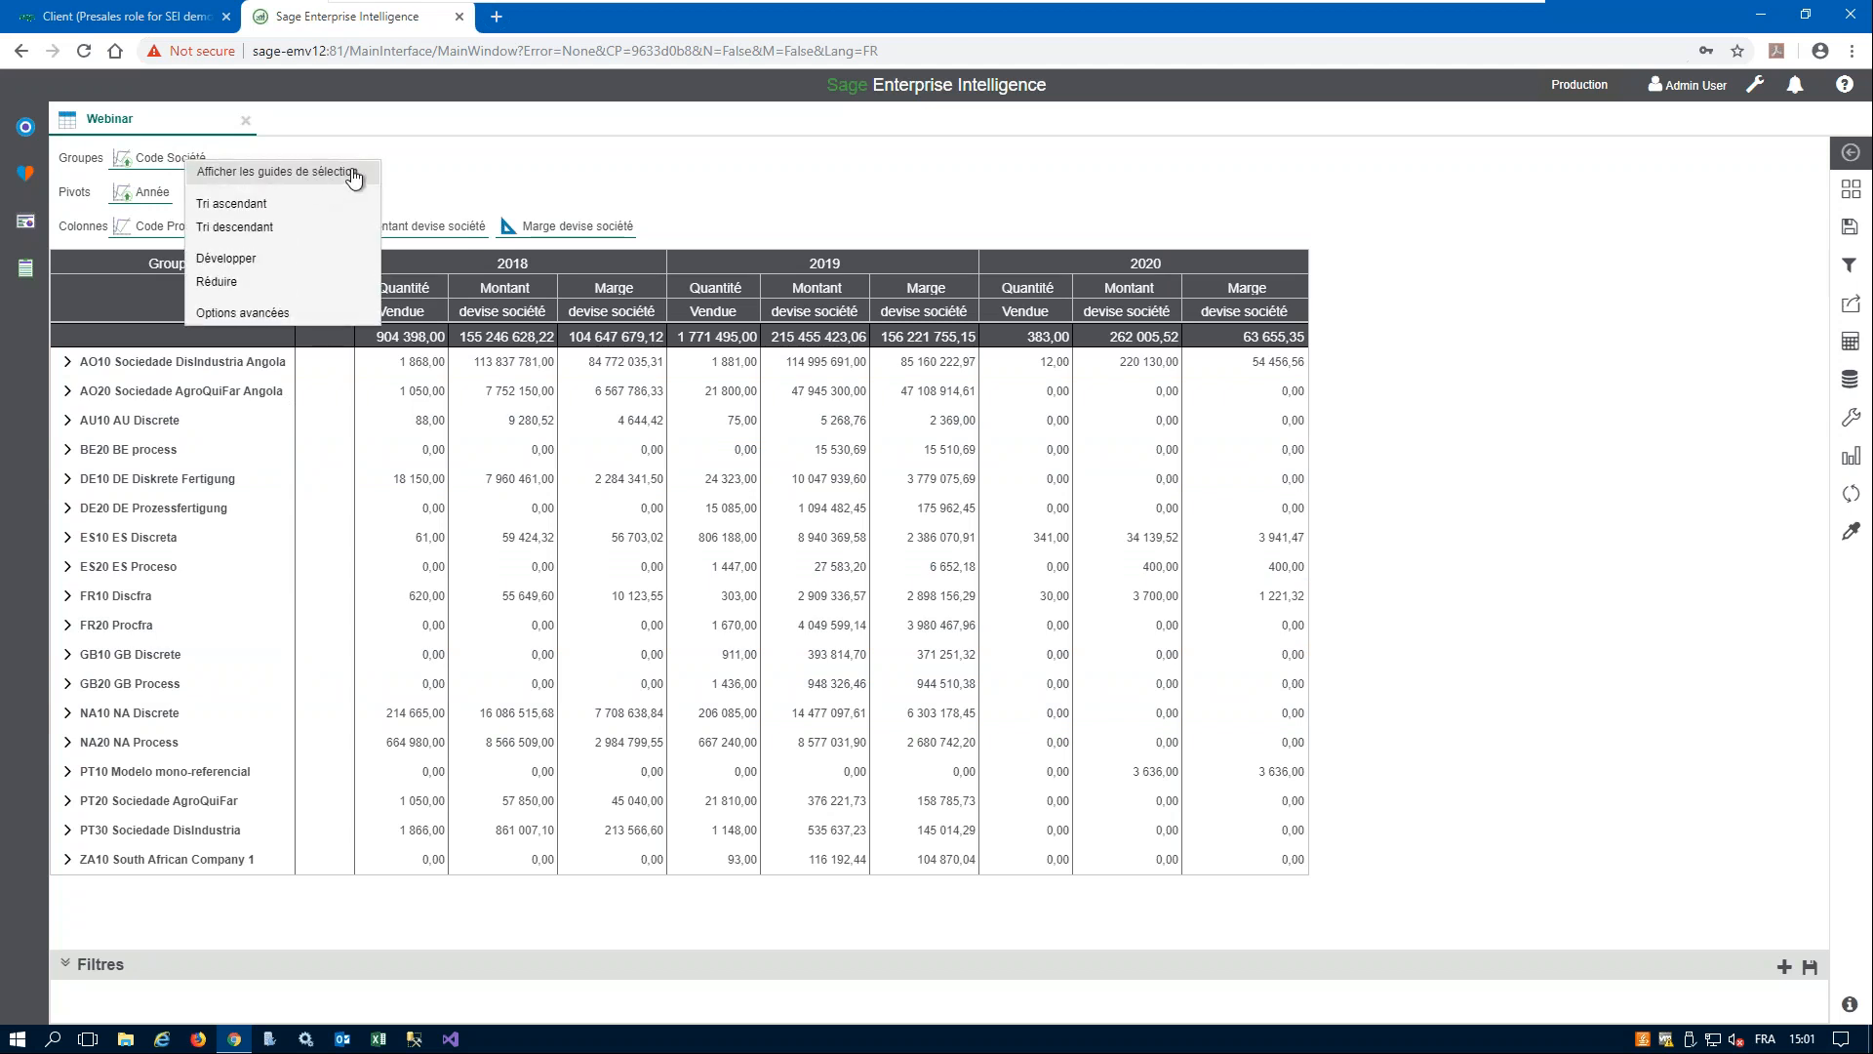
{"action": "left_click", "coordinate": [353, 173]}
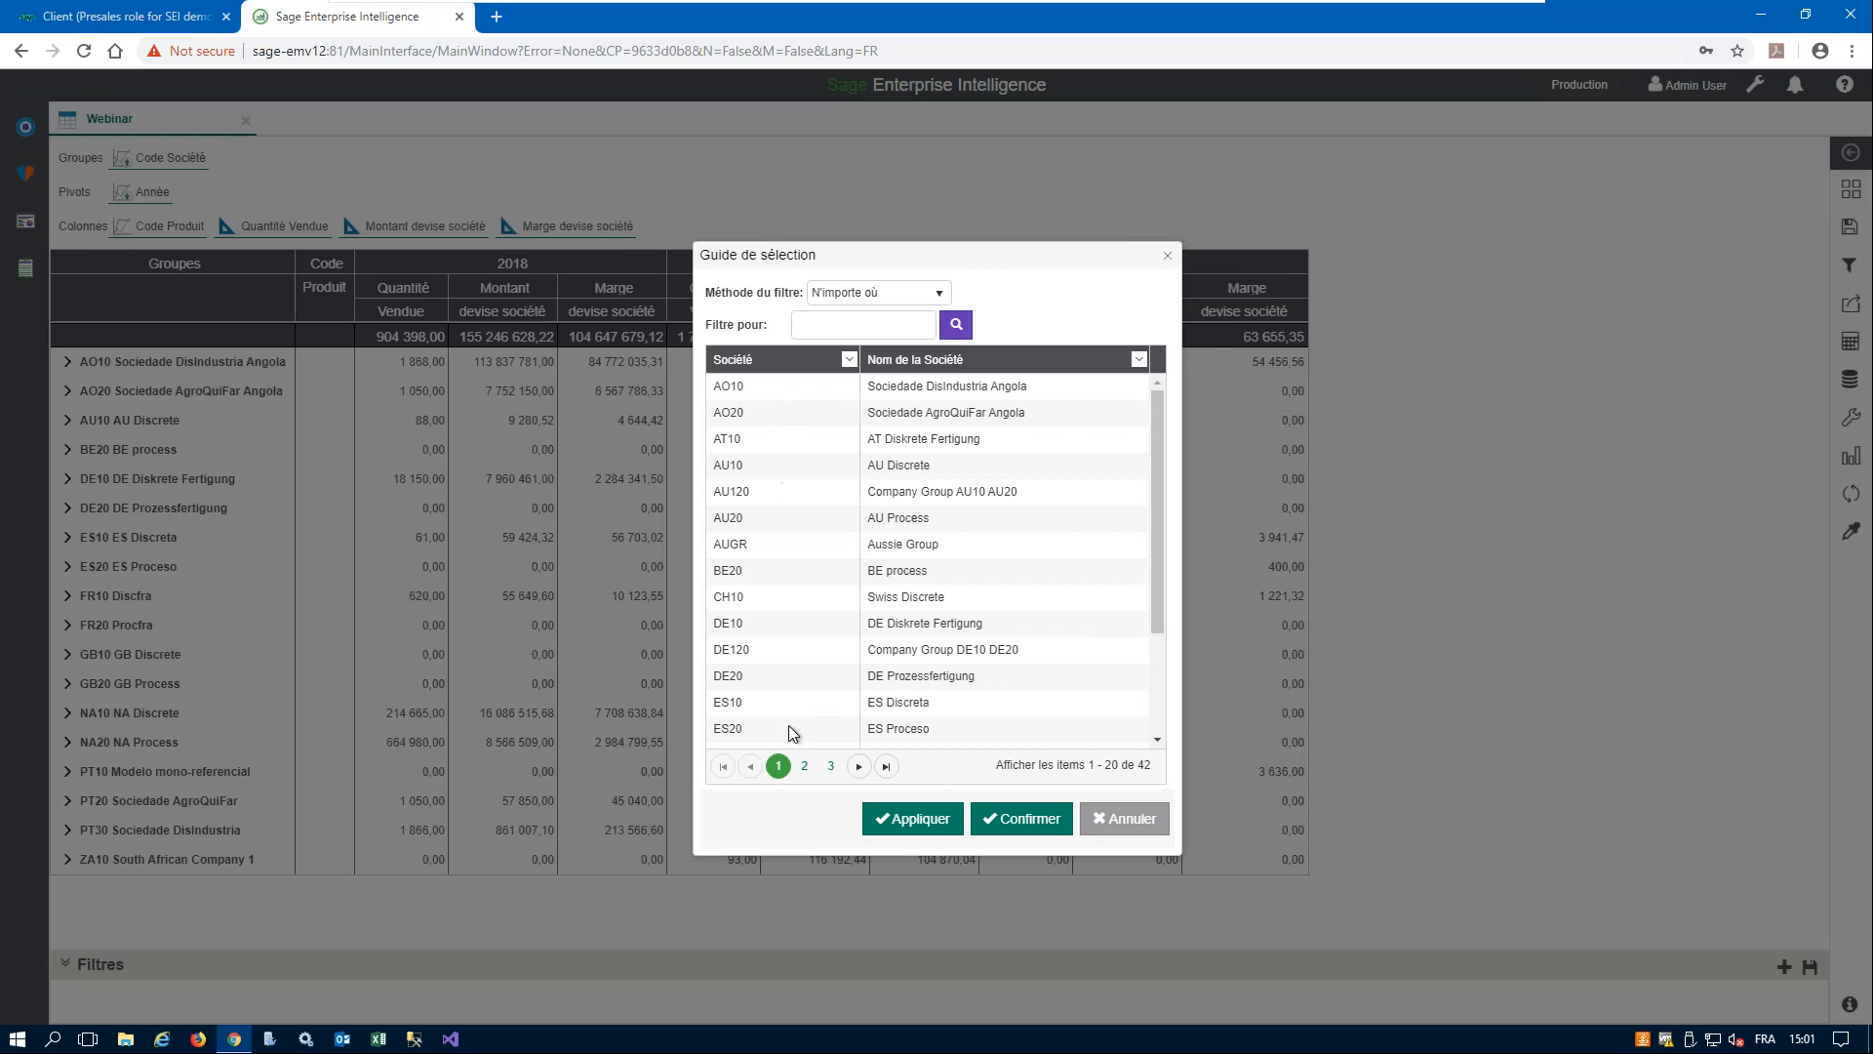
{"action": "left_click_drag", "start_coordinate": [1157, 564], "coordinate": [1158, 659]}
{"action": "left_click", "coordinate": [759, 663]}
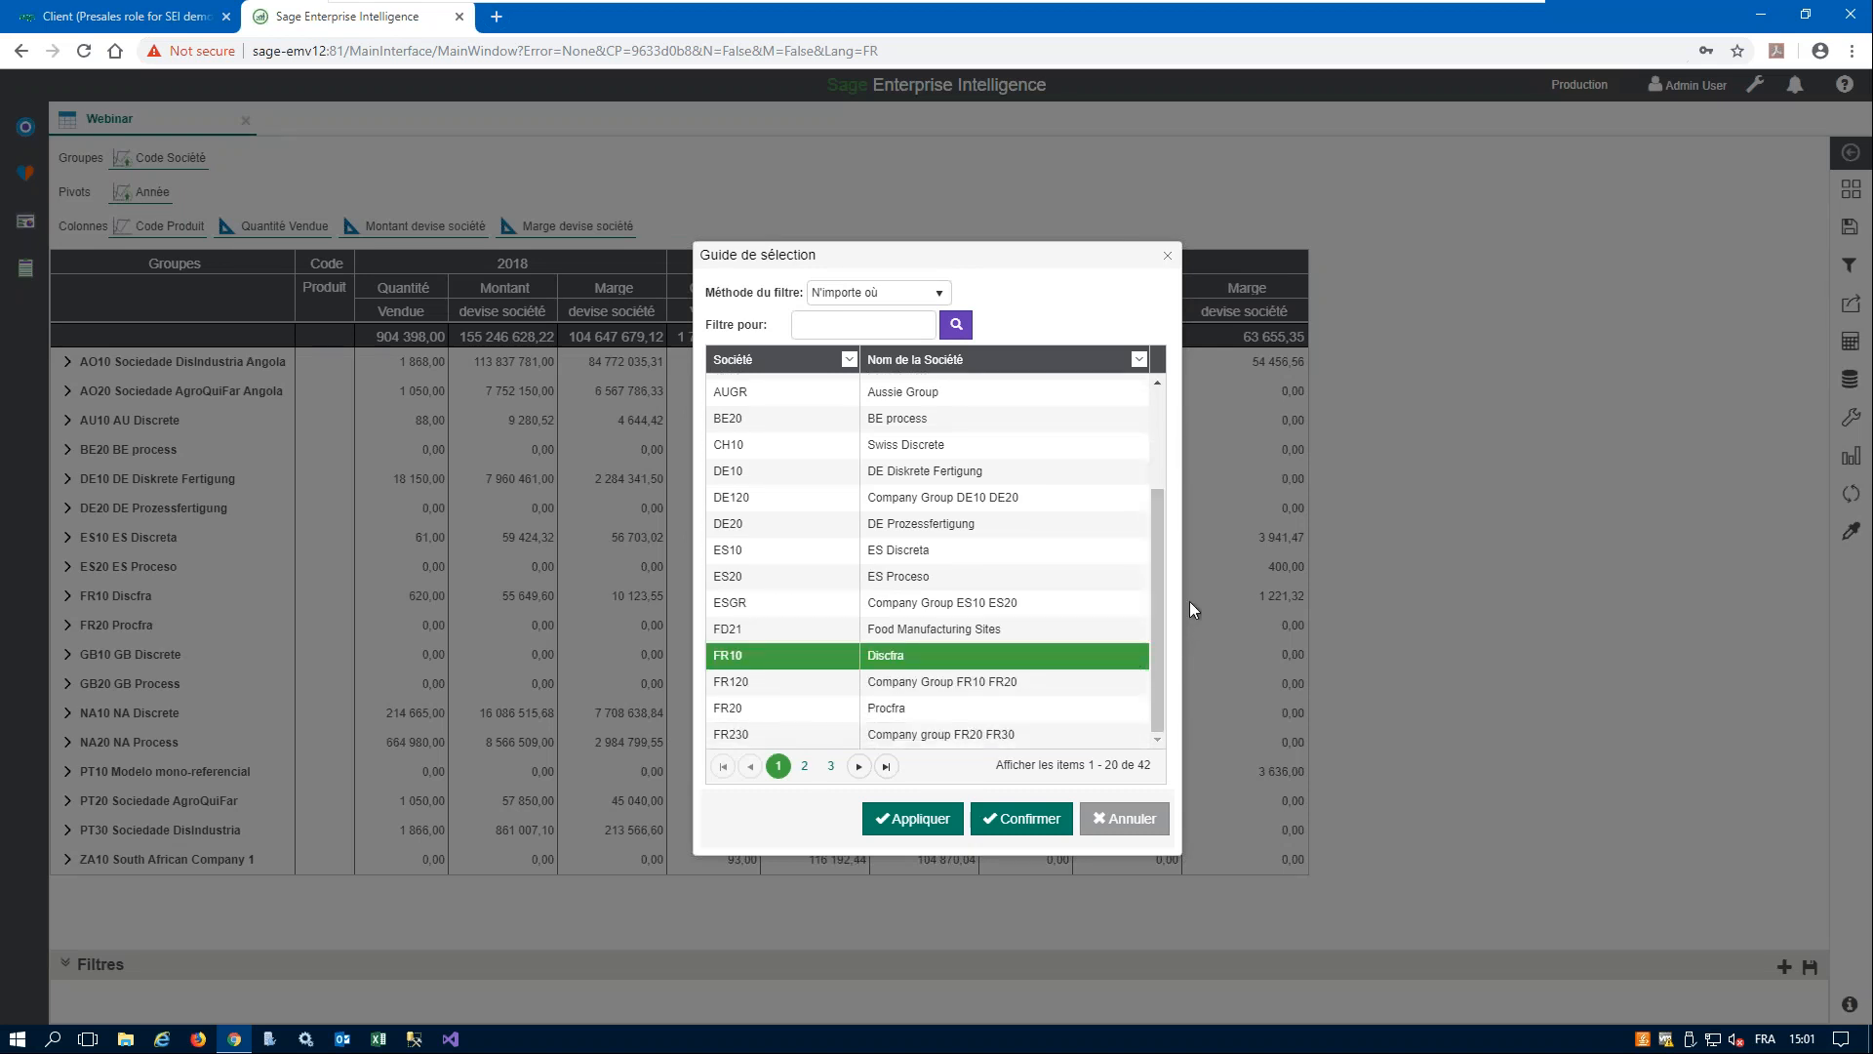
{"action": "left_click", "coordinate": [757, 710]}
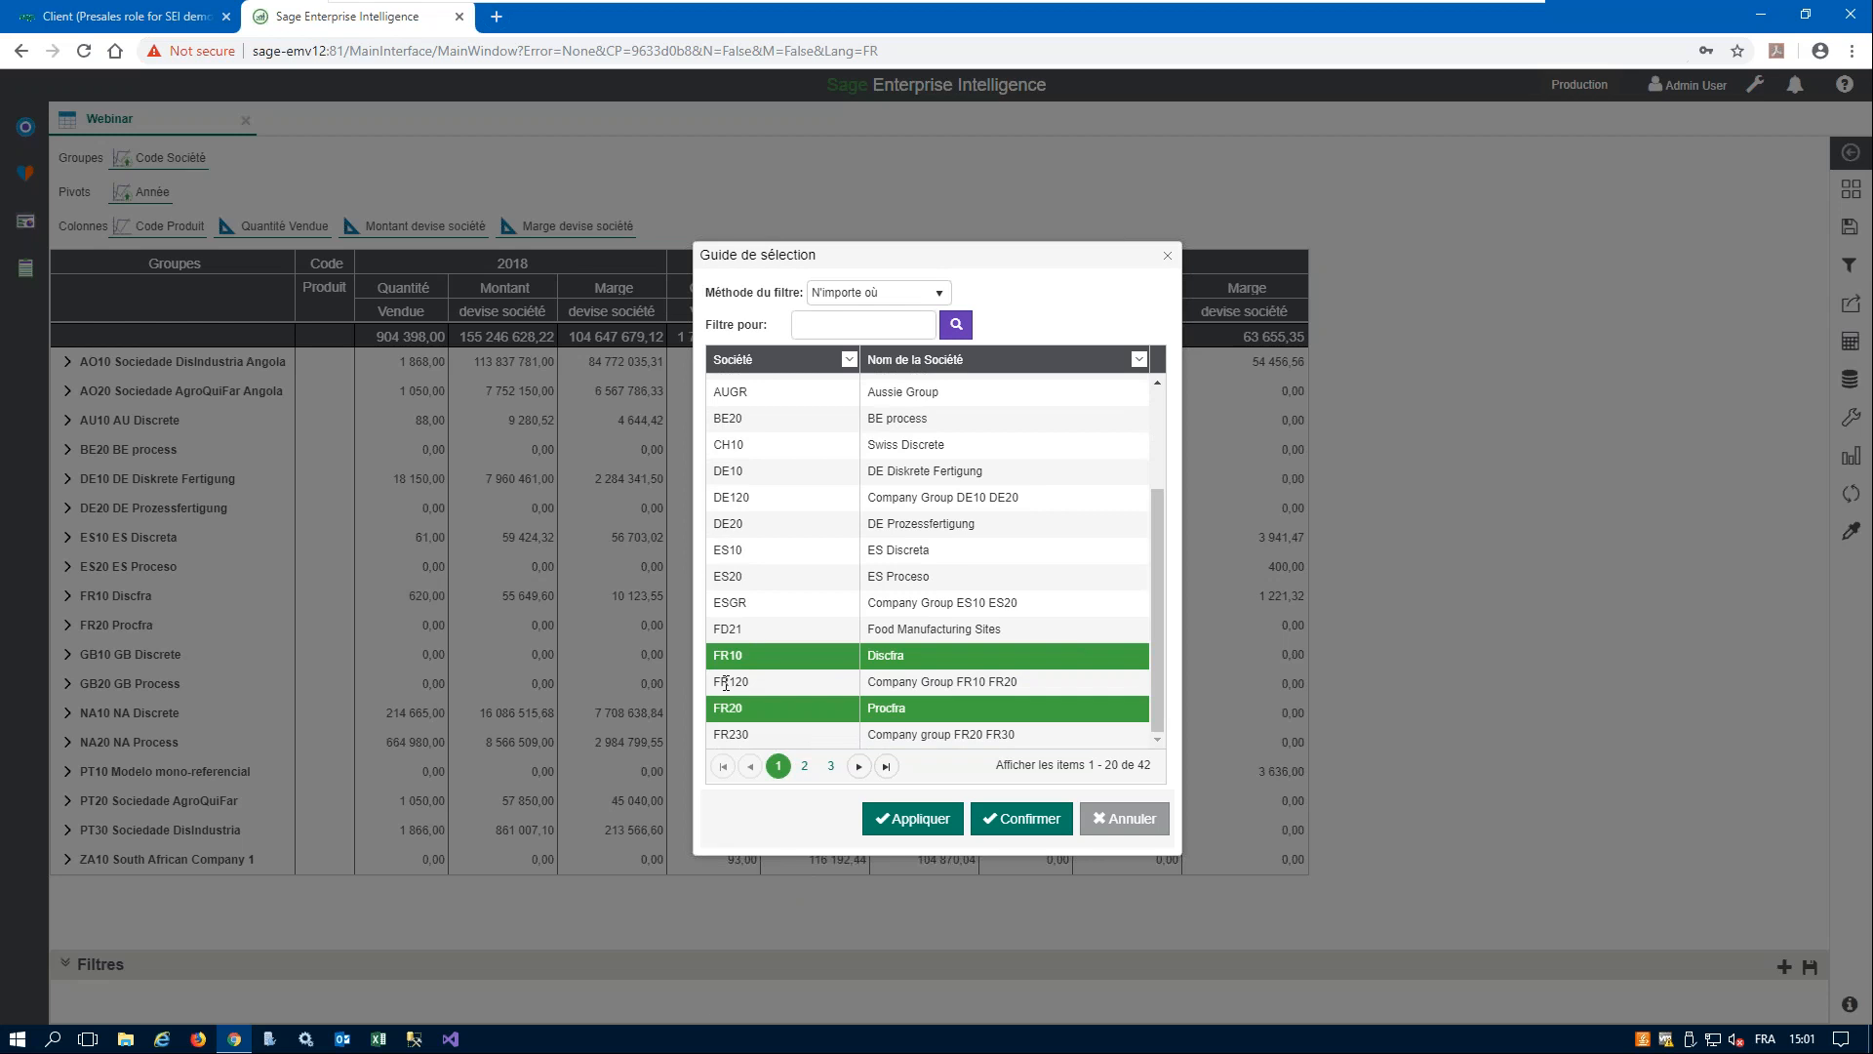
{"action": "left_click", "coordinate": [1021, 818]}
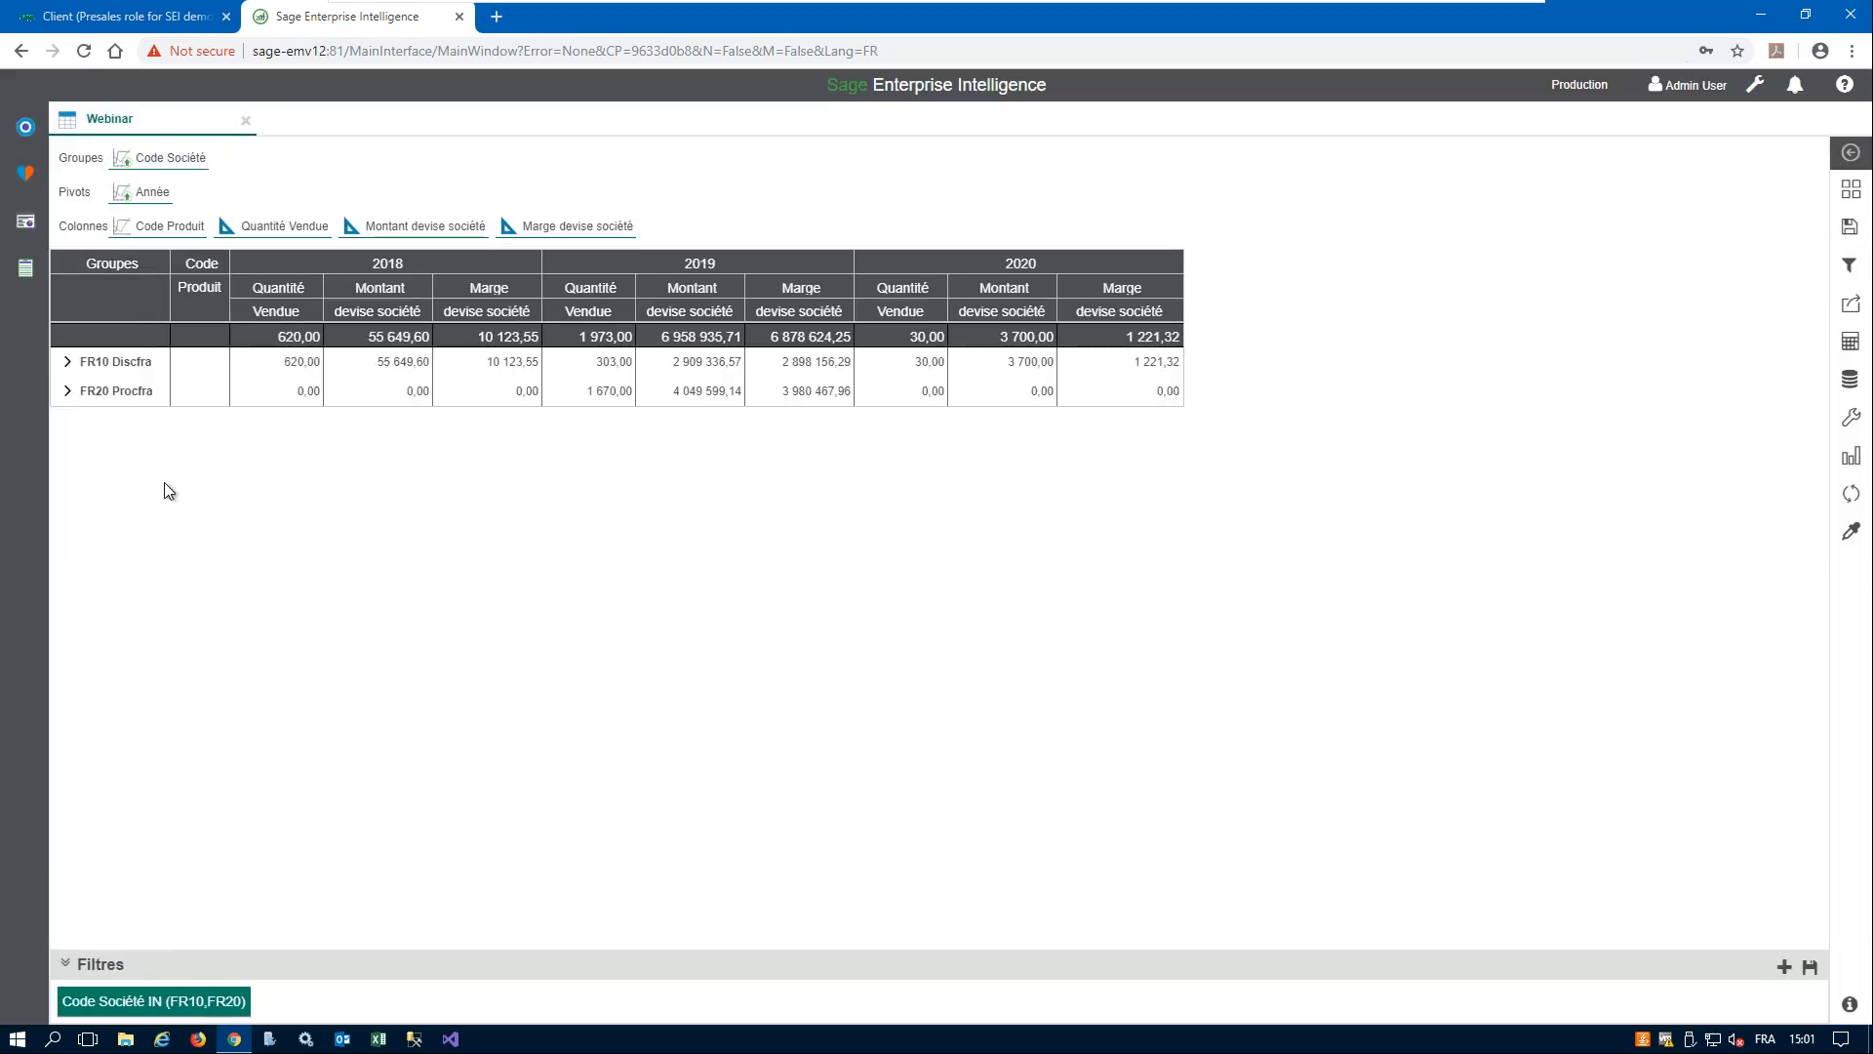
- Remove the Code Société filter on FR10 and FR20
{"action": "mouse_move", "coordinate": [231, 1007]}
{"action": "mouse_move", "coordinate": [113, 983]}
{"action": "left_click", "coordinate": [189, 961]}
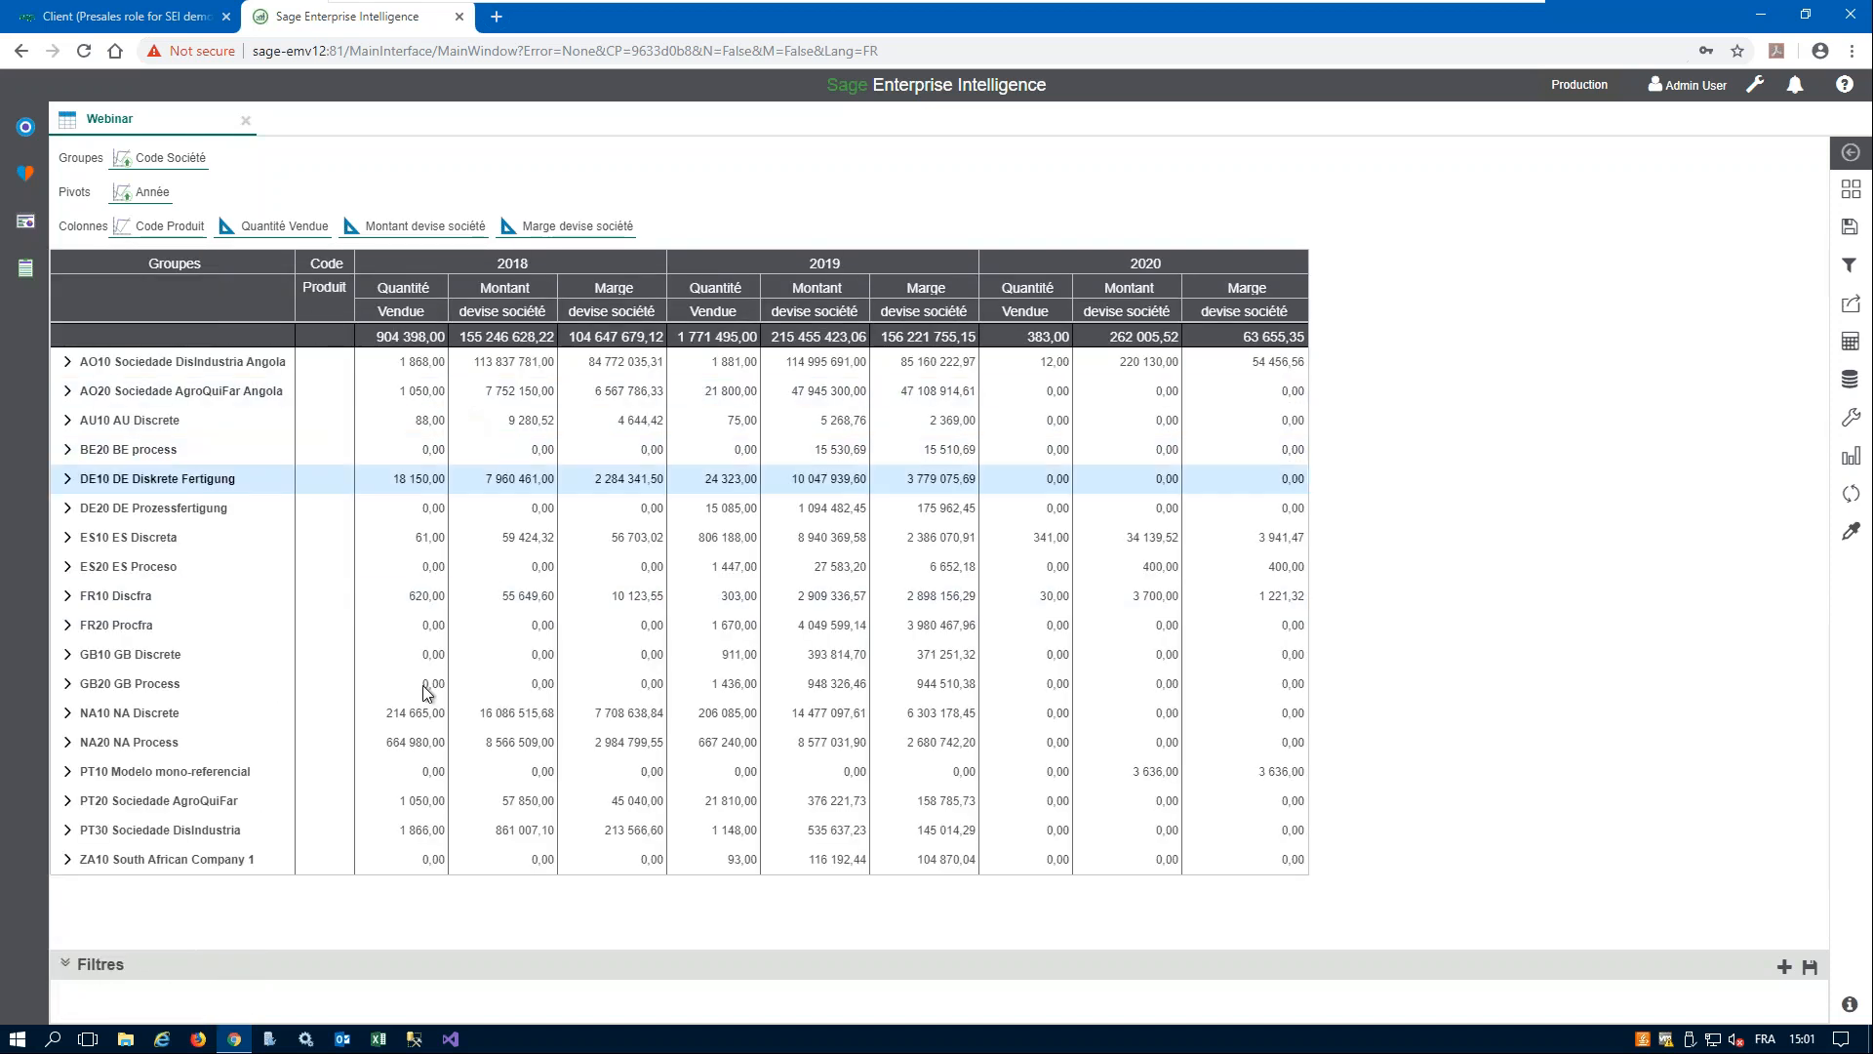
- Examine the fields, comparison operators and value entry offered for an advanced filter condition, and leave without applying a filter
{"action": "left_click", "coordinate": [1786, 969]}
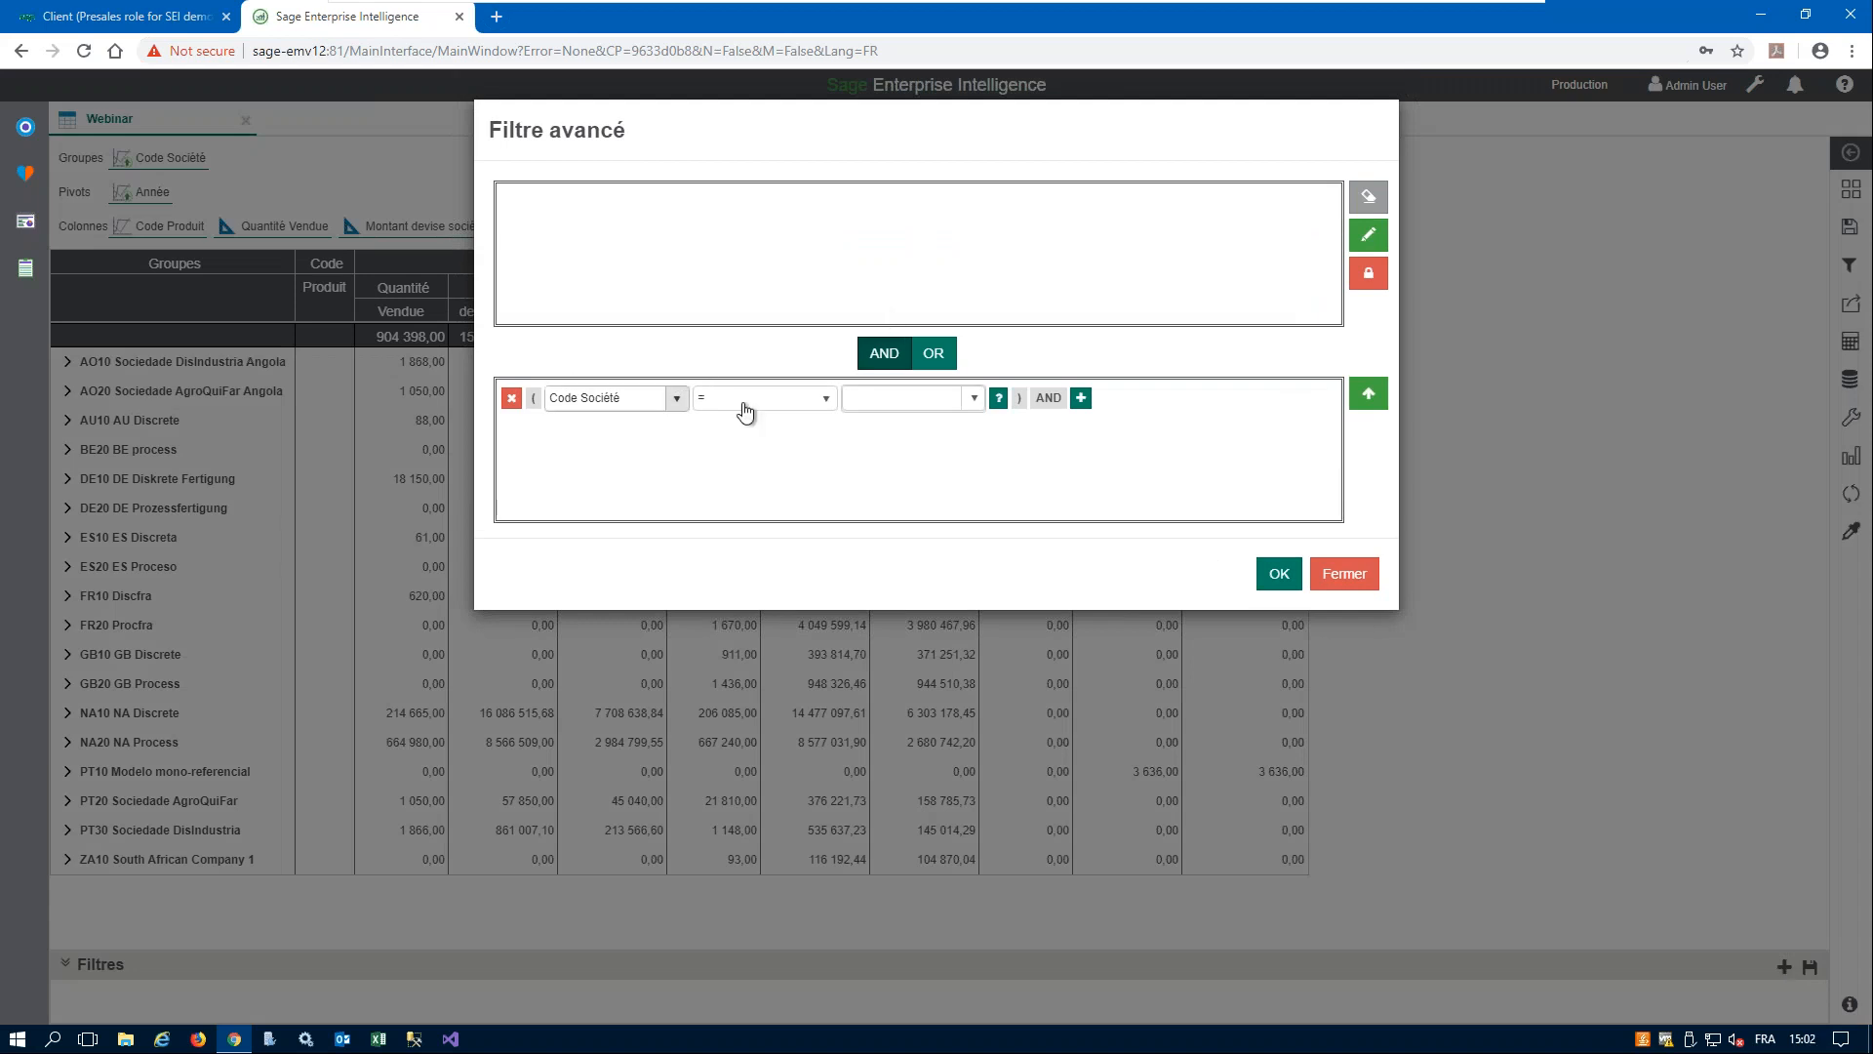
{"action": "left_click", "coordinate": [585, 398]}
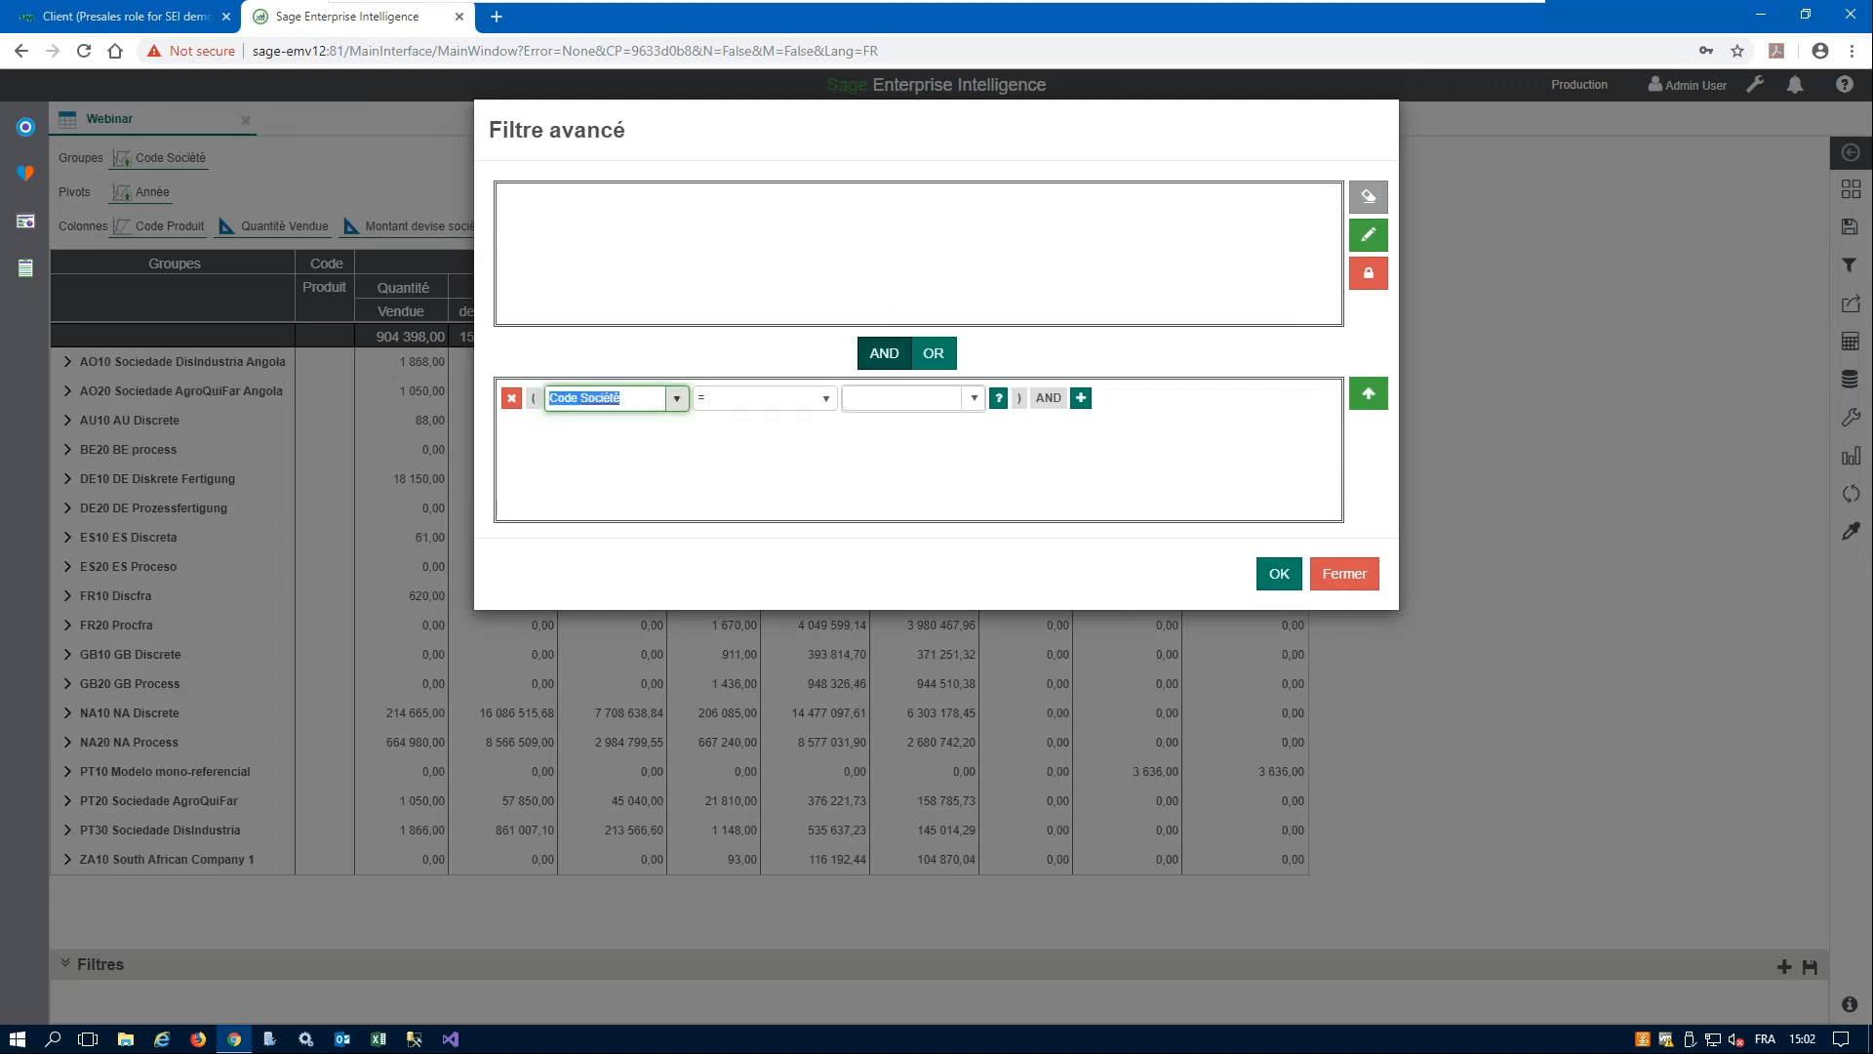
{"action": "left_click", "coordinate": [679, 400]}
{"action": "left_click_drag", "start_coordinate": [679, 441], "coordinate": [687, 473]}
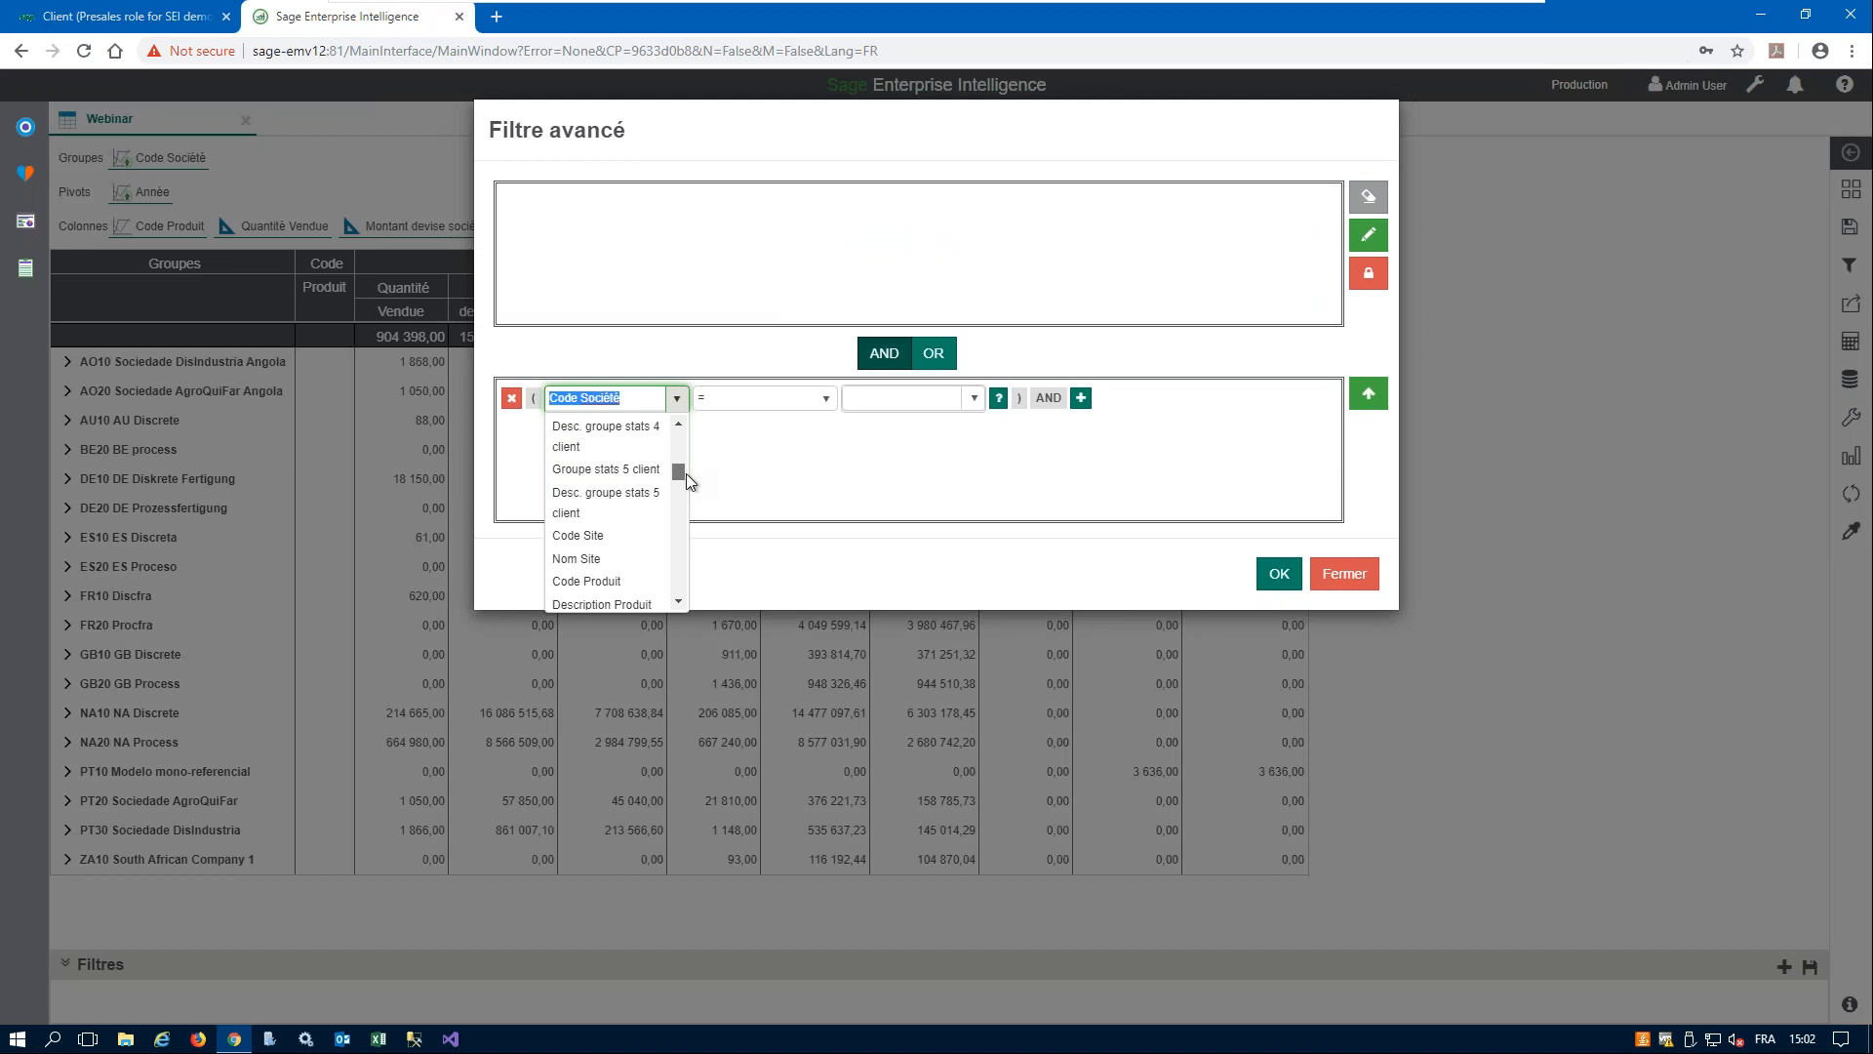
{"action": "left_click_drag", "start_coordinate": [683, 475], "coordinate": [693, 407]}
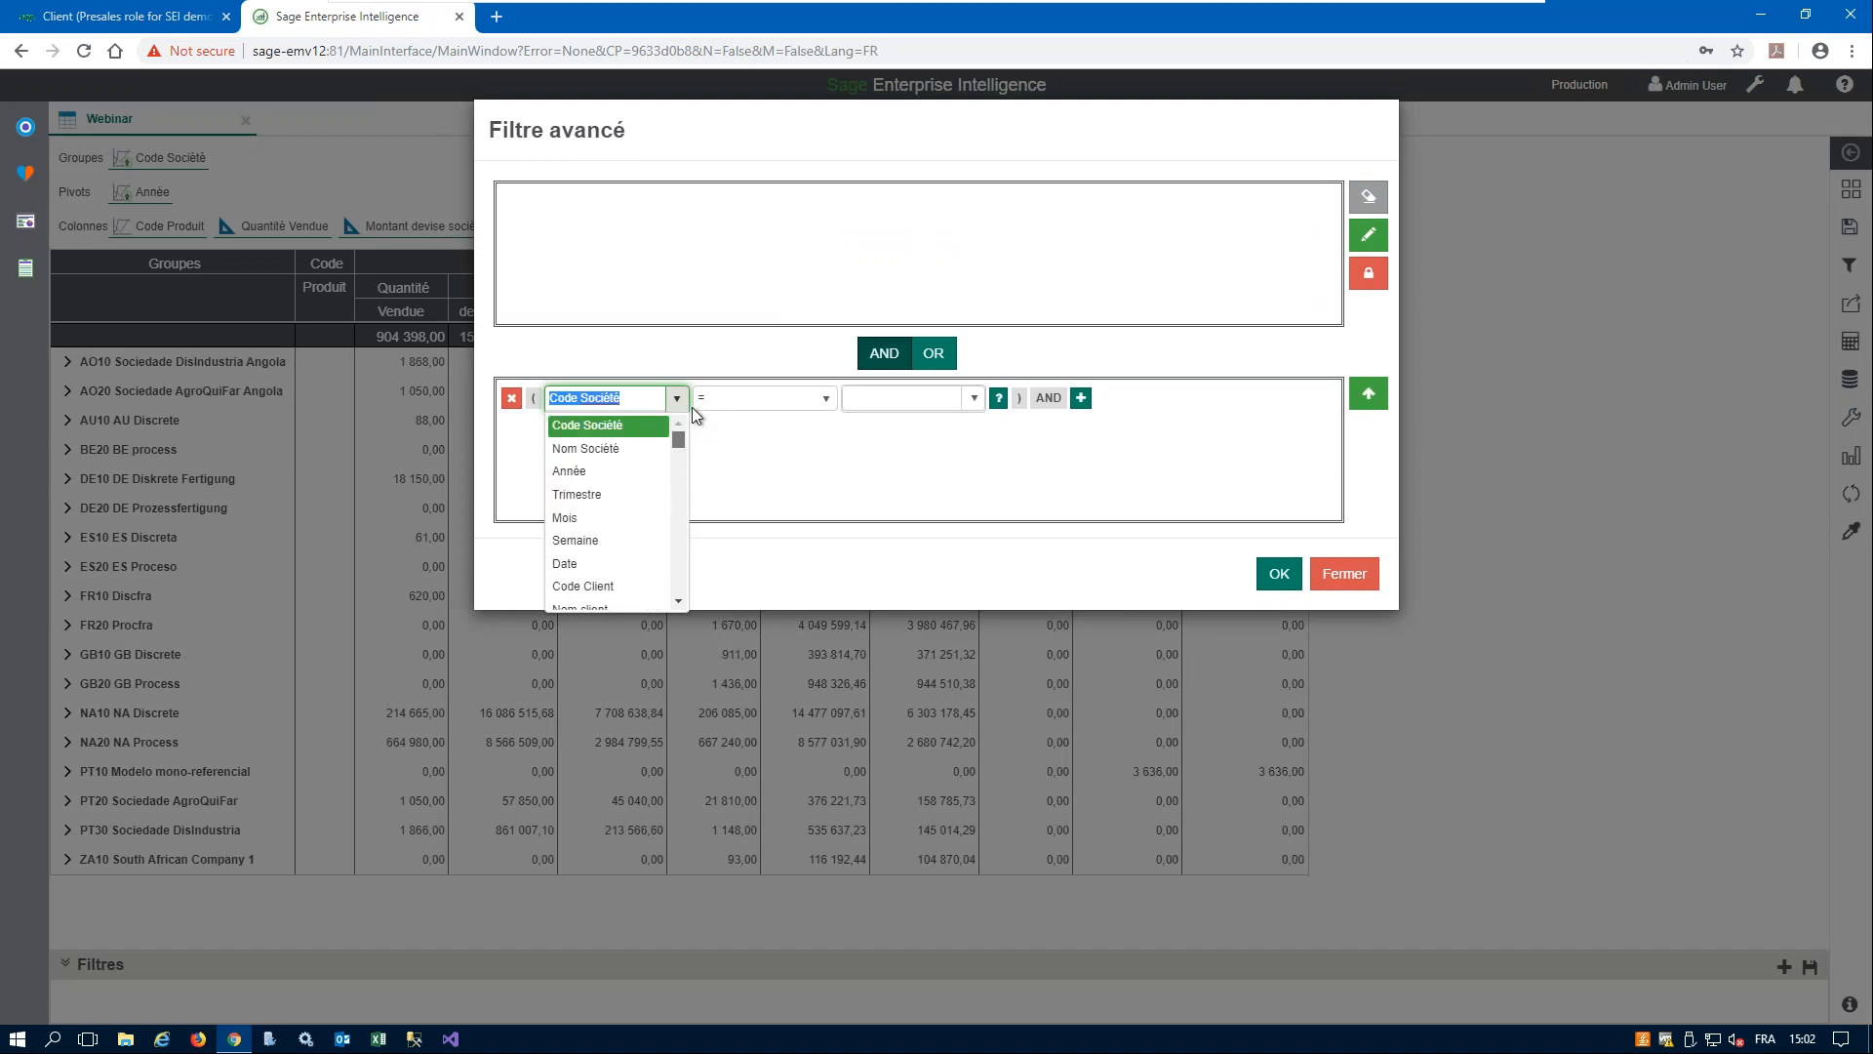
{"action": "left_click", "coordinate": [828, 402]}
{"action": "left_click", "coordinate": [829, 402]}
{"action": "left_click", "coordinate": [828, 402]}
{"action": "mouse_move", "coordinate": [828, 453]}
{"action": "left_mouse_down"}
{"action": "mouse_move", "coordinate": [828, 508]}
{"action": "mouse_move", "coordinate": [835, 443]}
{"action": "left_mouse_up"}
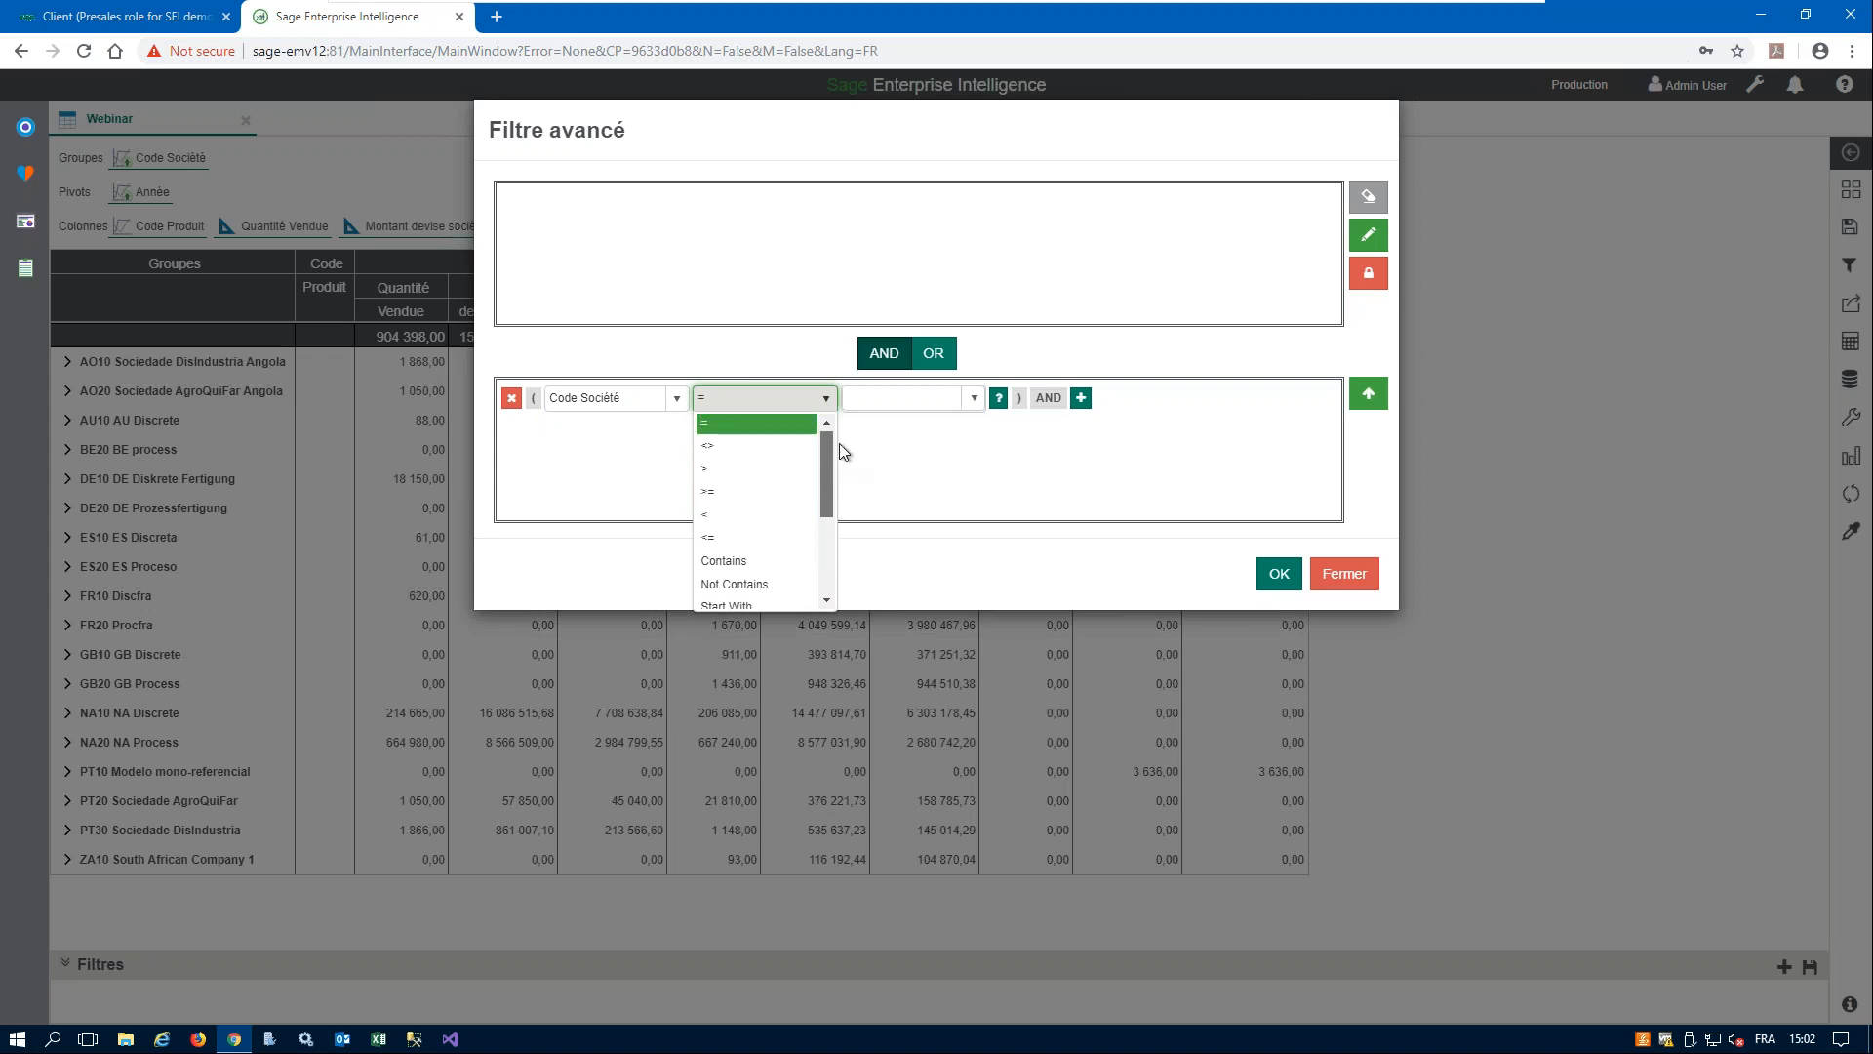
{"action": "left_click", "coordinate": [910, 395]}
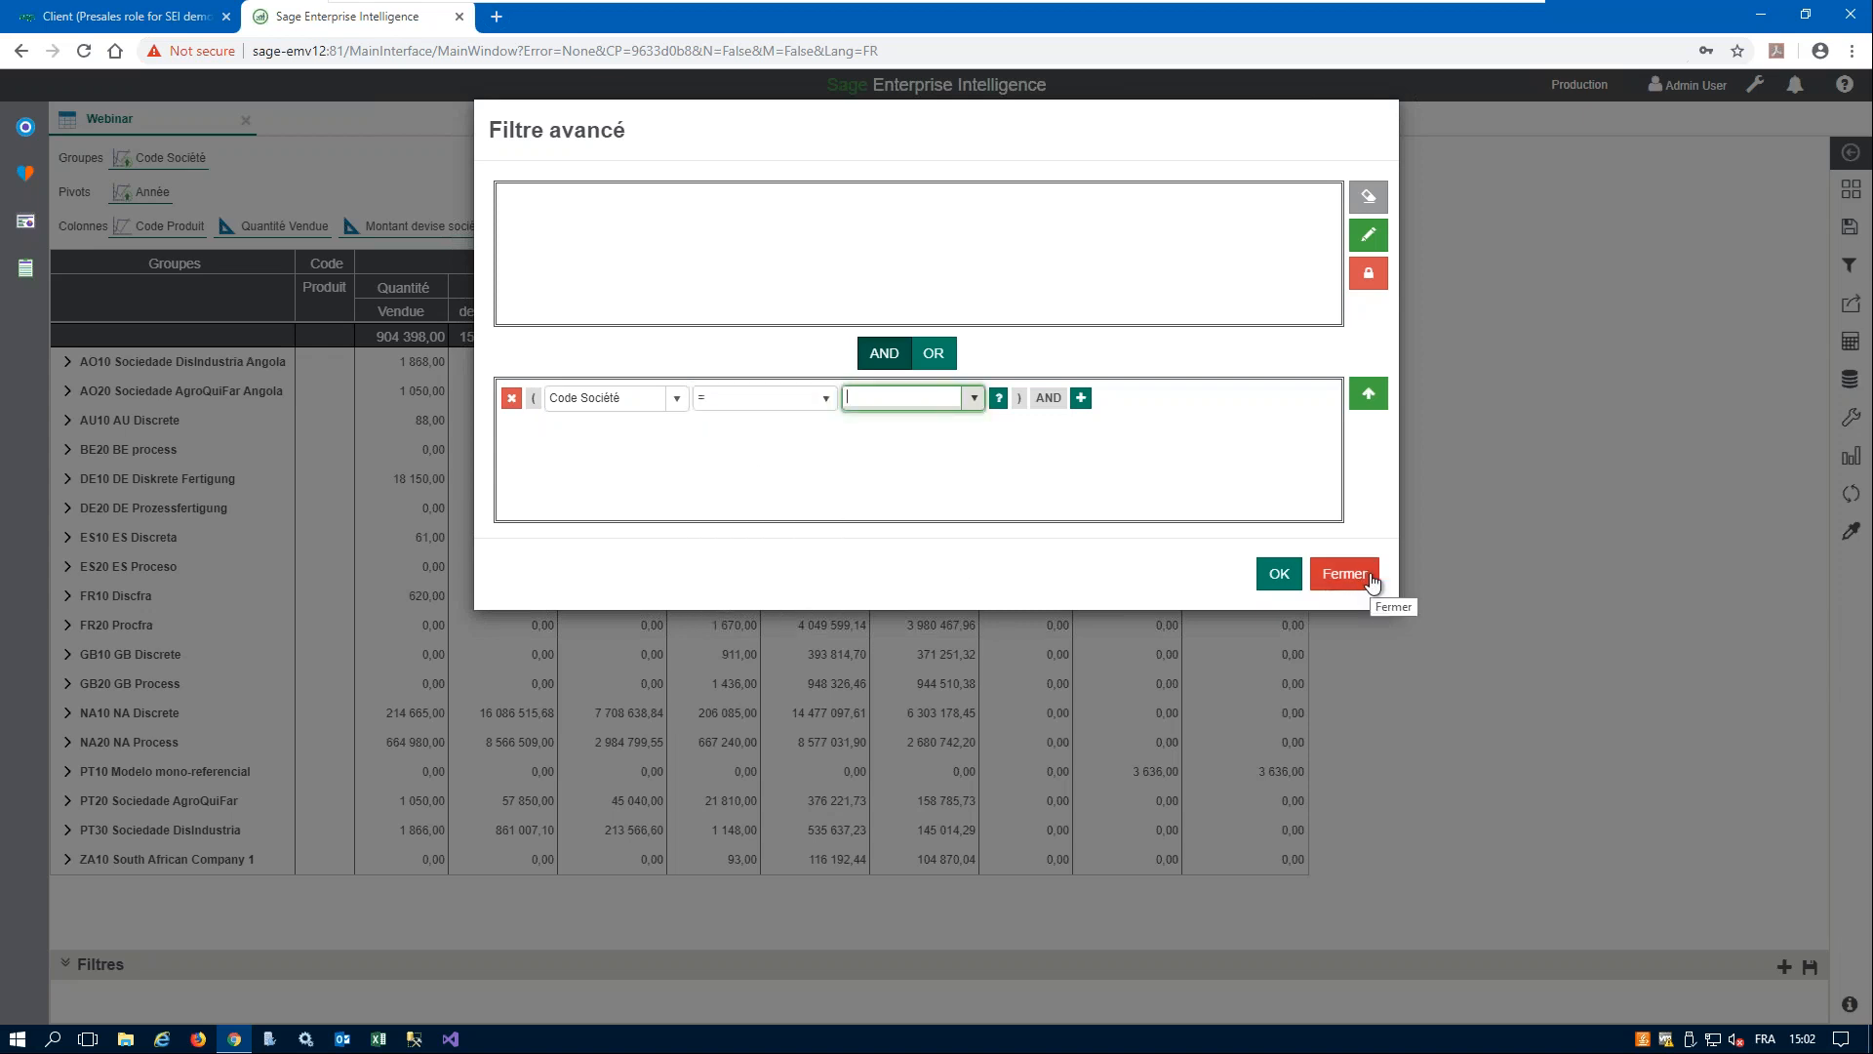
{"action": "left_click", "coordinate": [1345, 573]}
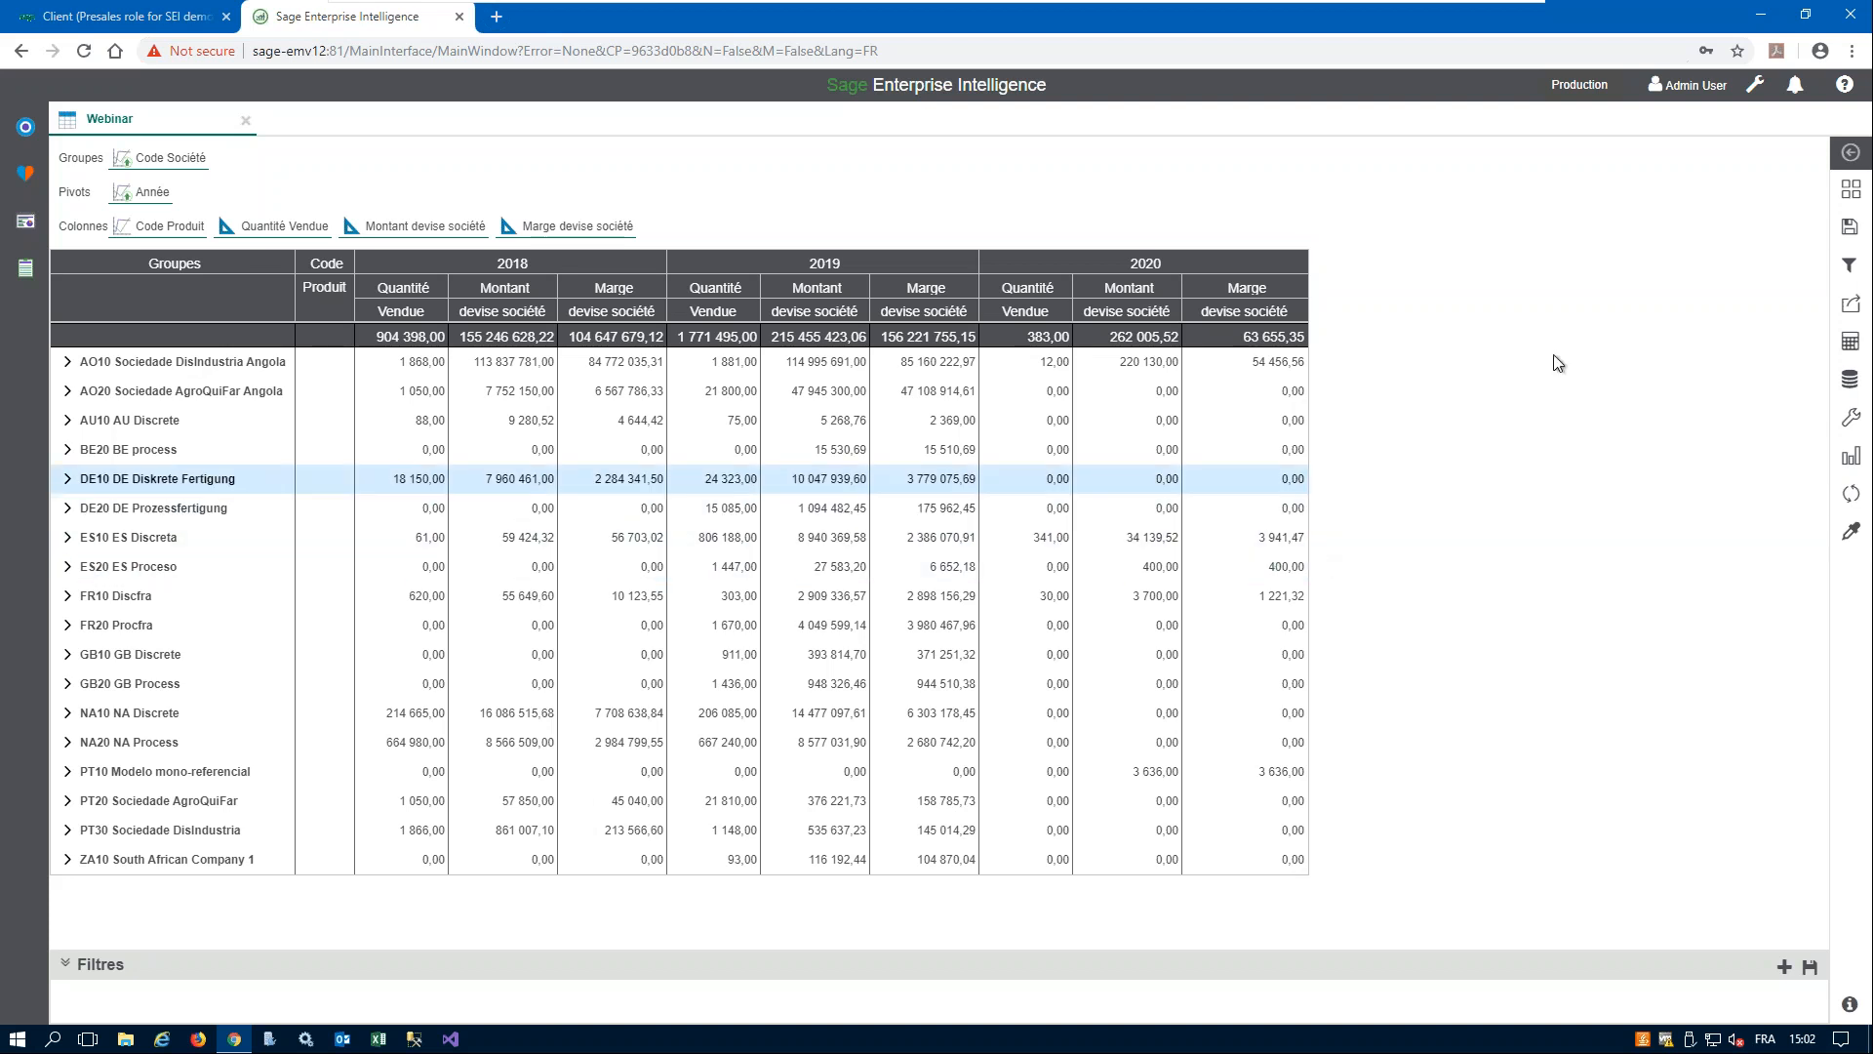
- Save the worksheet with Save As under the description Webinar, with the view set to Lecture seule
{"action": "left_click", "coordinate": [1850, 227]}
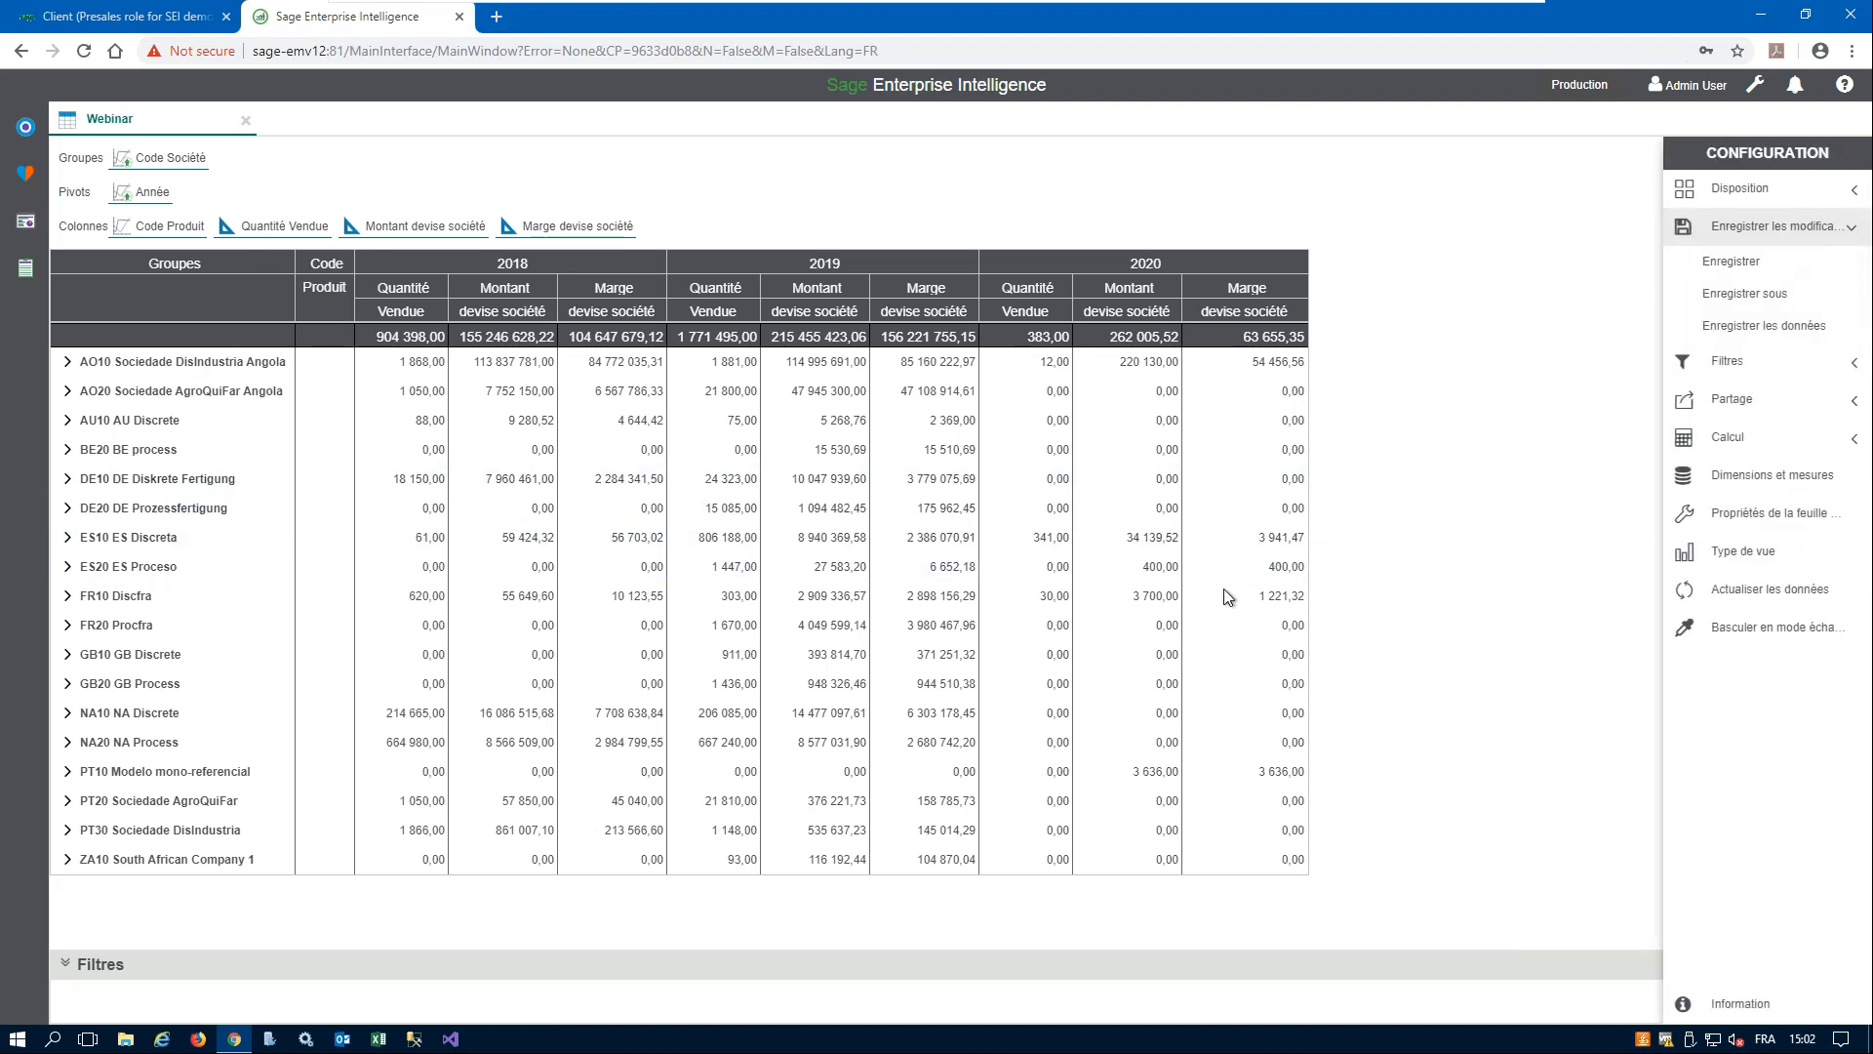
{"action": "left_click", "coordinate": [1745, 292]}
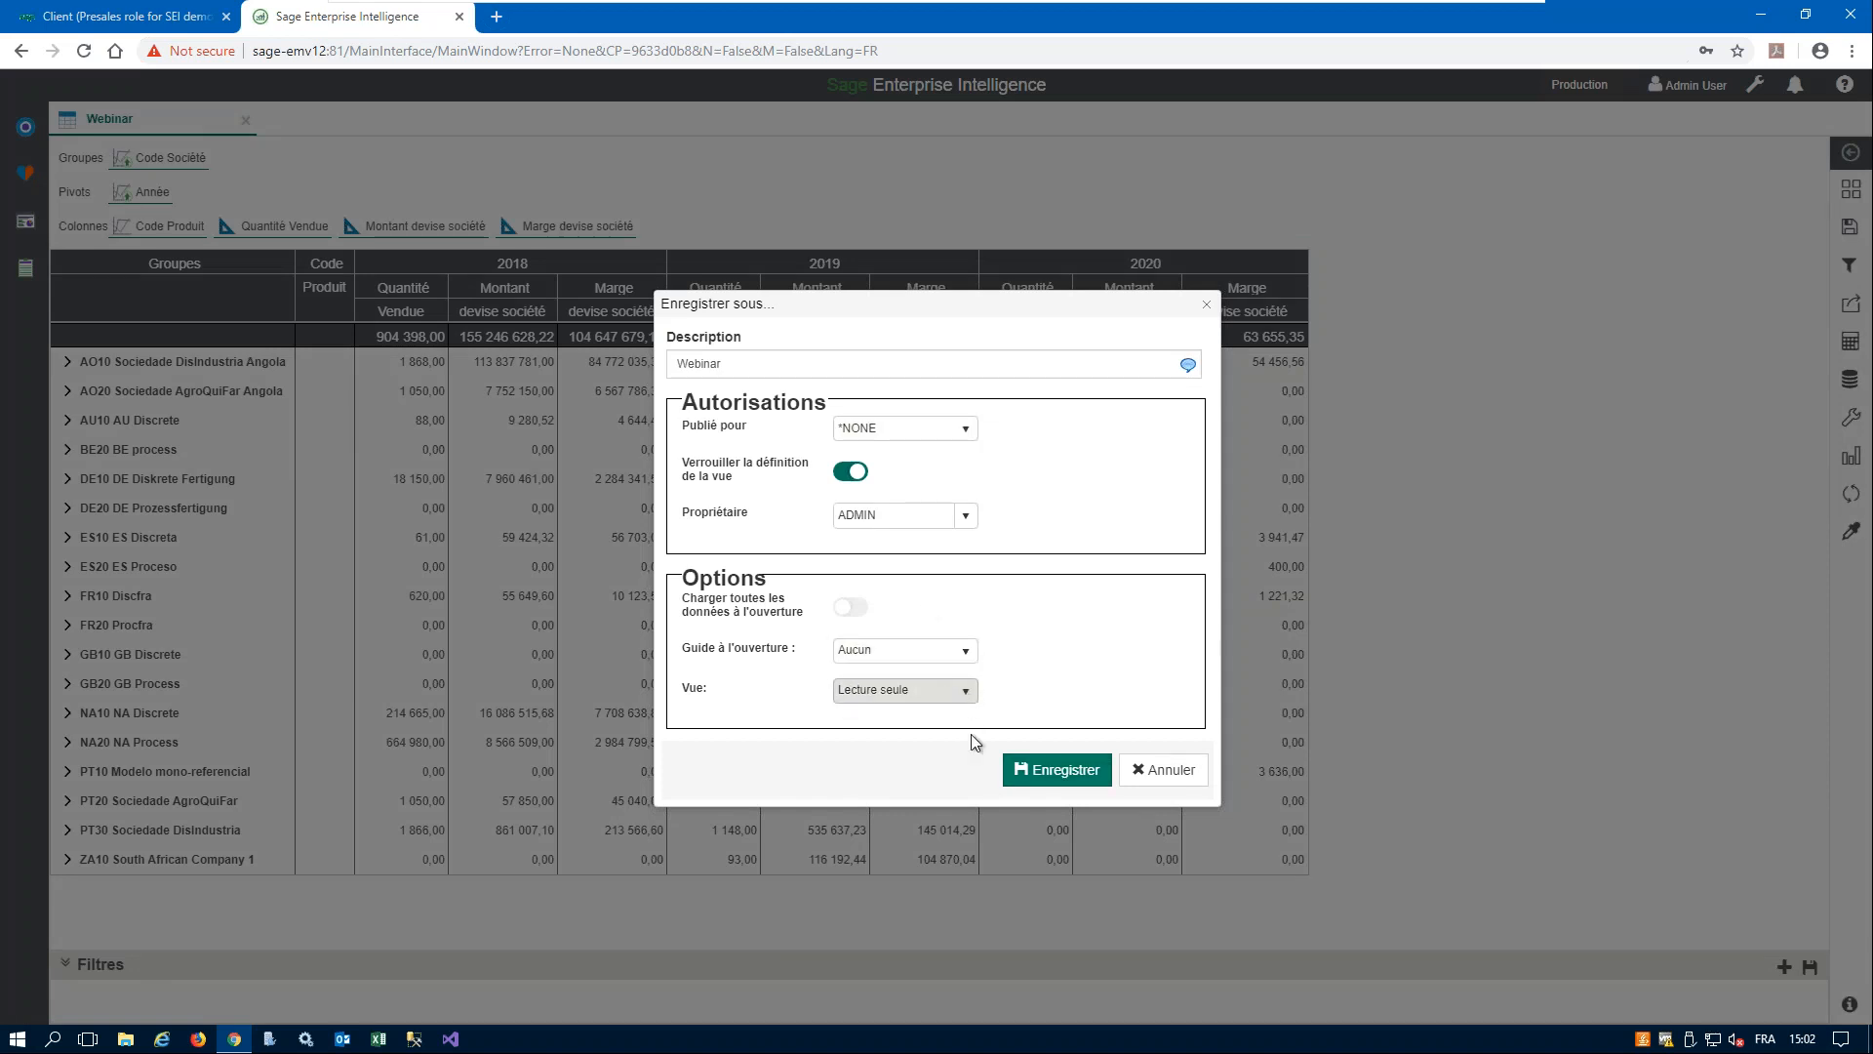
{"action": "left_click", "coordinate": [961, 689]}
{"action": "left_click", "coordinate": [1085, 672]}
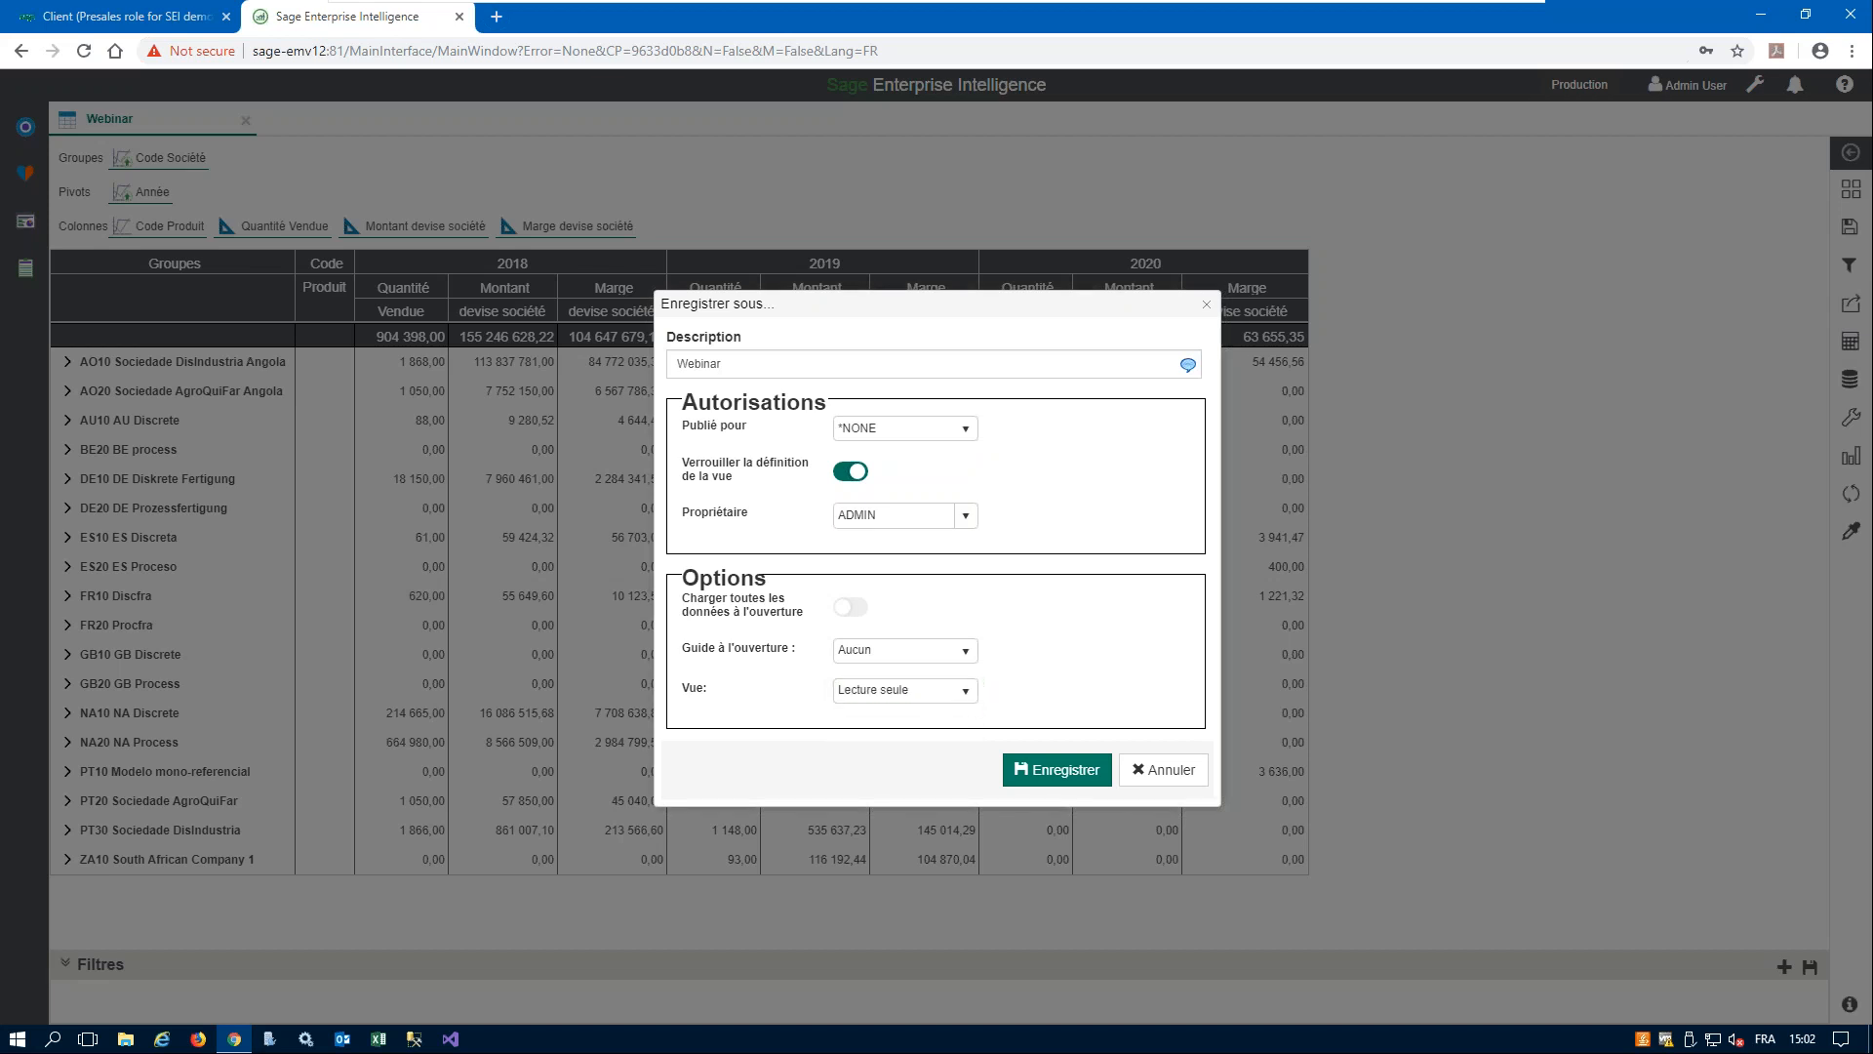
{"action": "left_click", "coordinate": [1046, 778]}
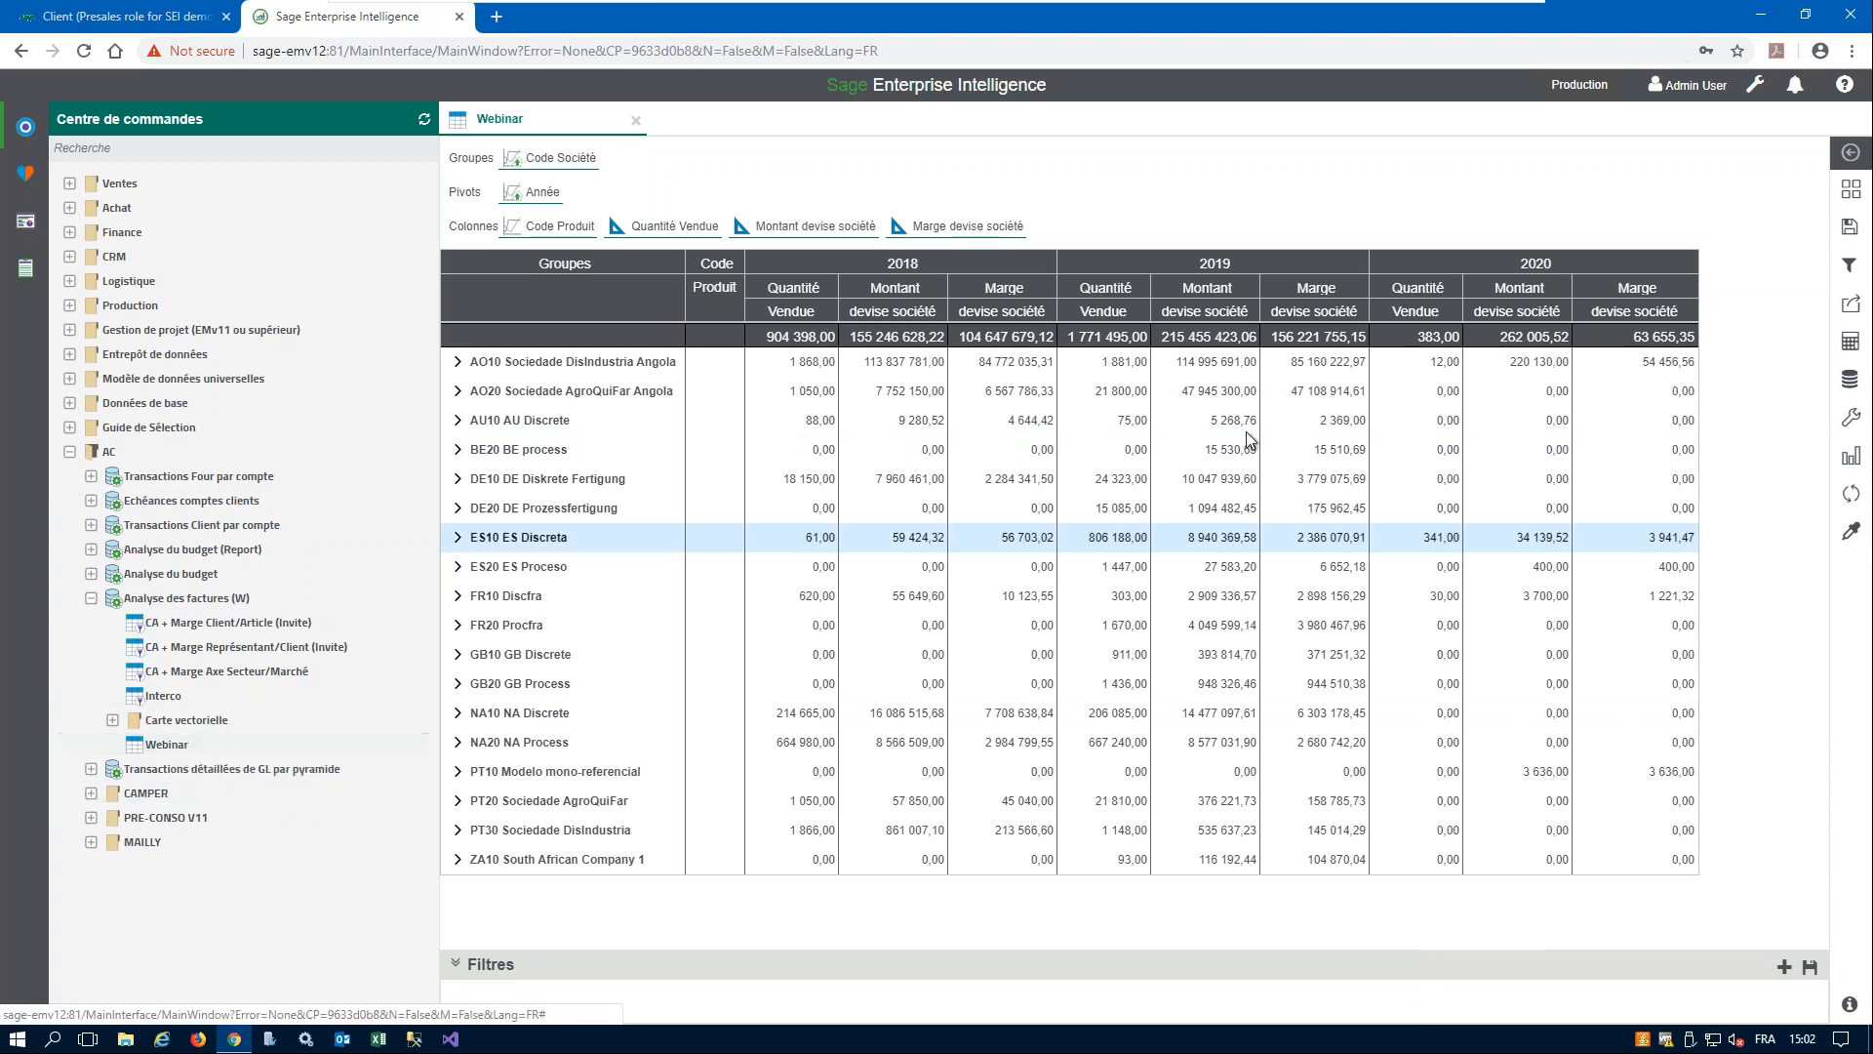
- Apply the Office 365 theme to the worksheet in its properties
{"action": "left_click", "coordinate": [1852, 421]}
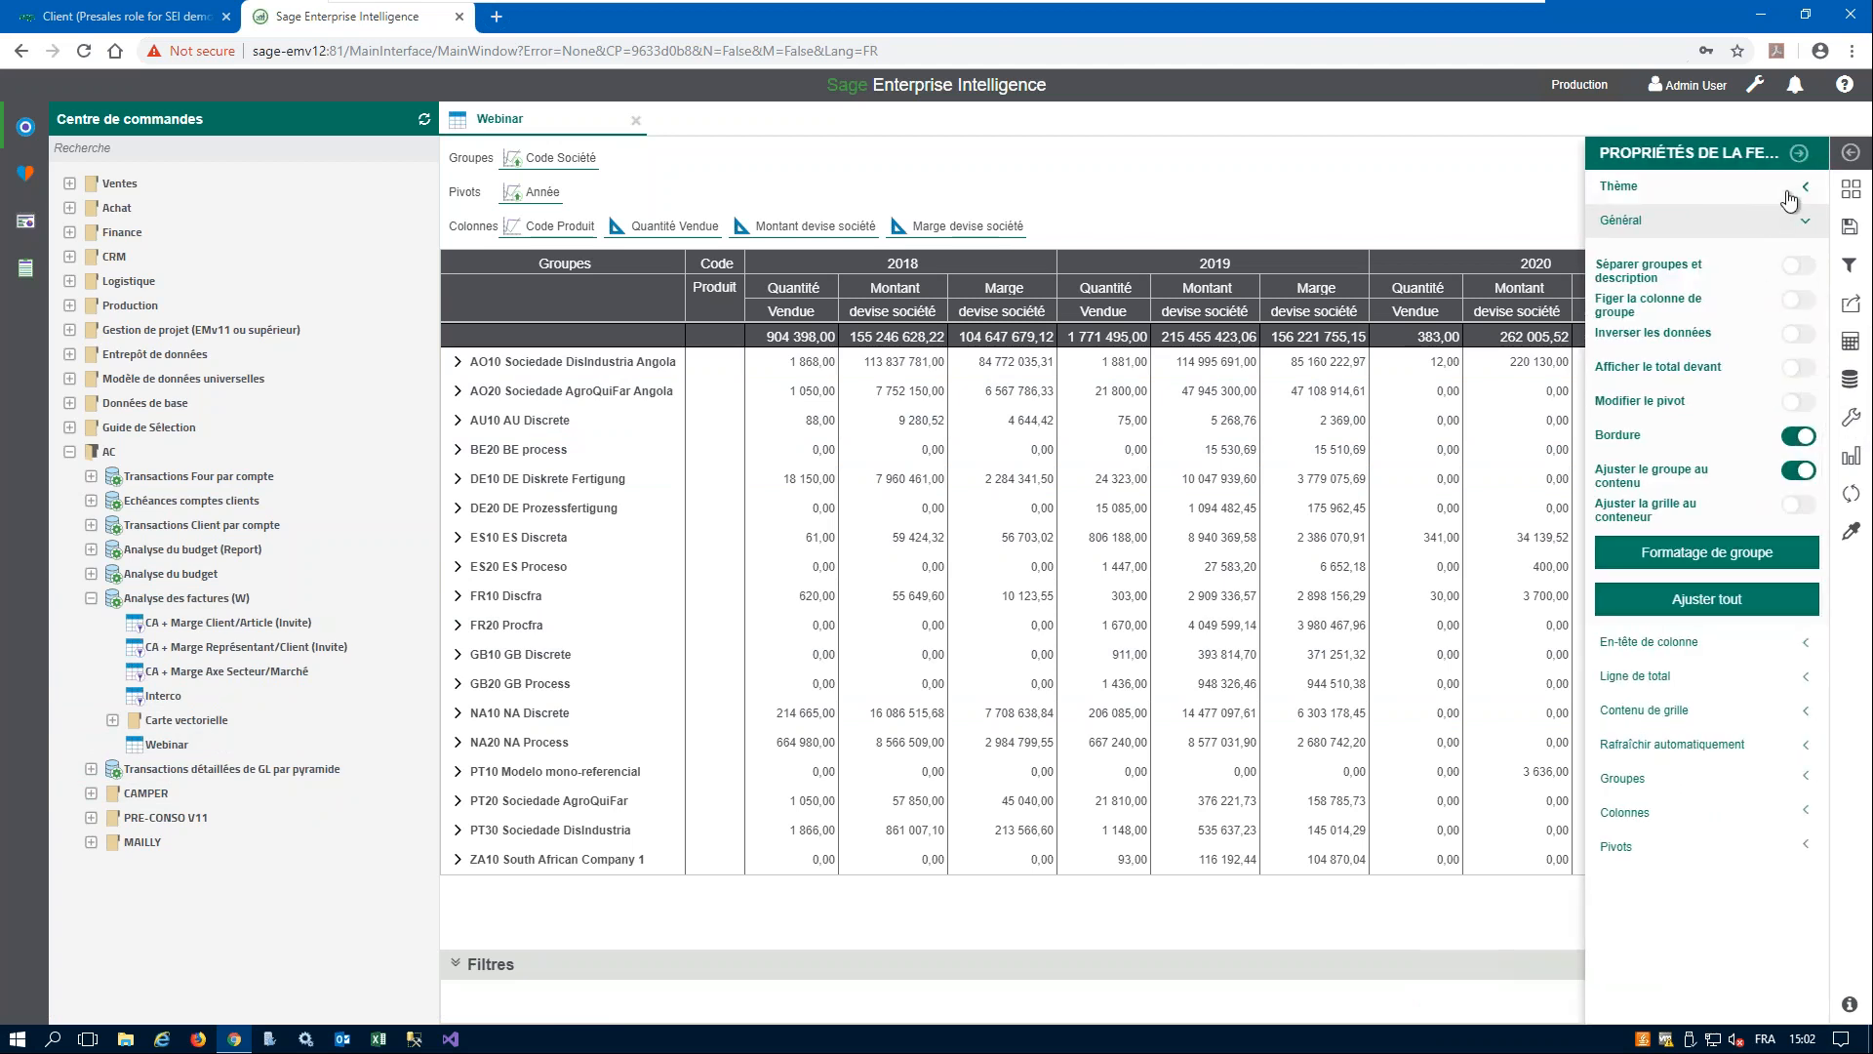
{"action": "left_click", "coordinate": [1812, 191]}
{"action": "left_click", "coordinate": [1737, 248]}
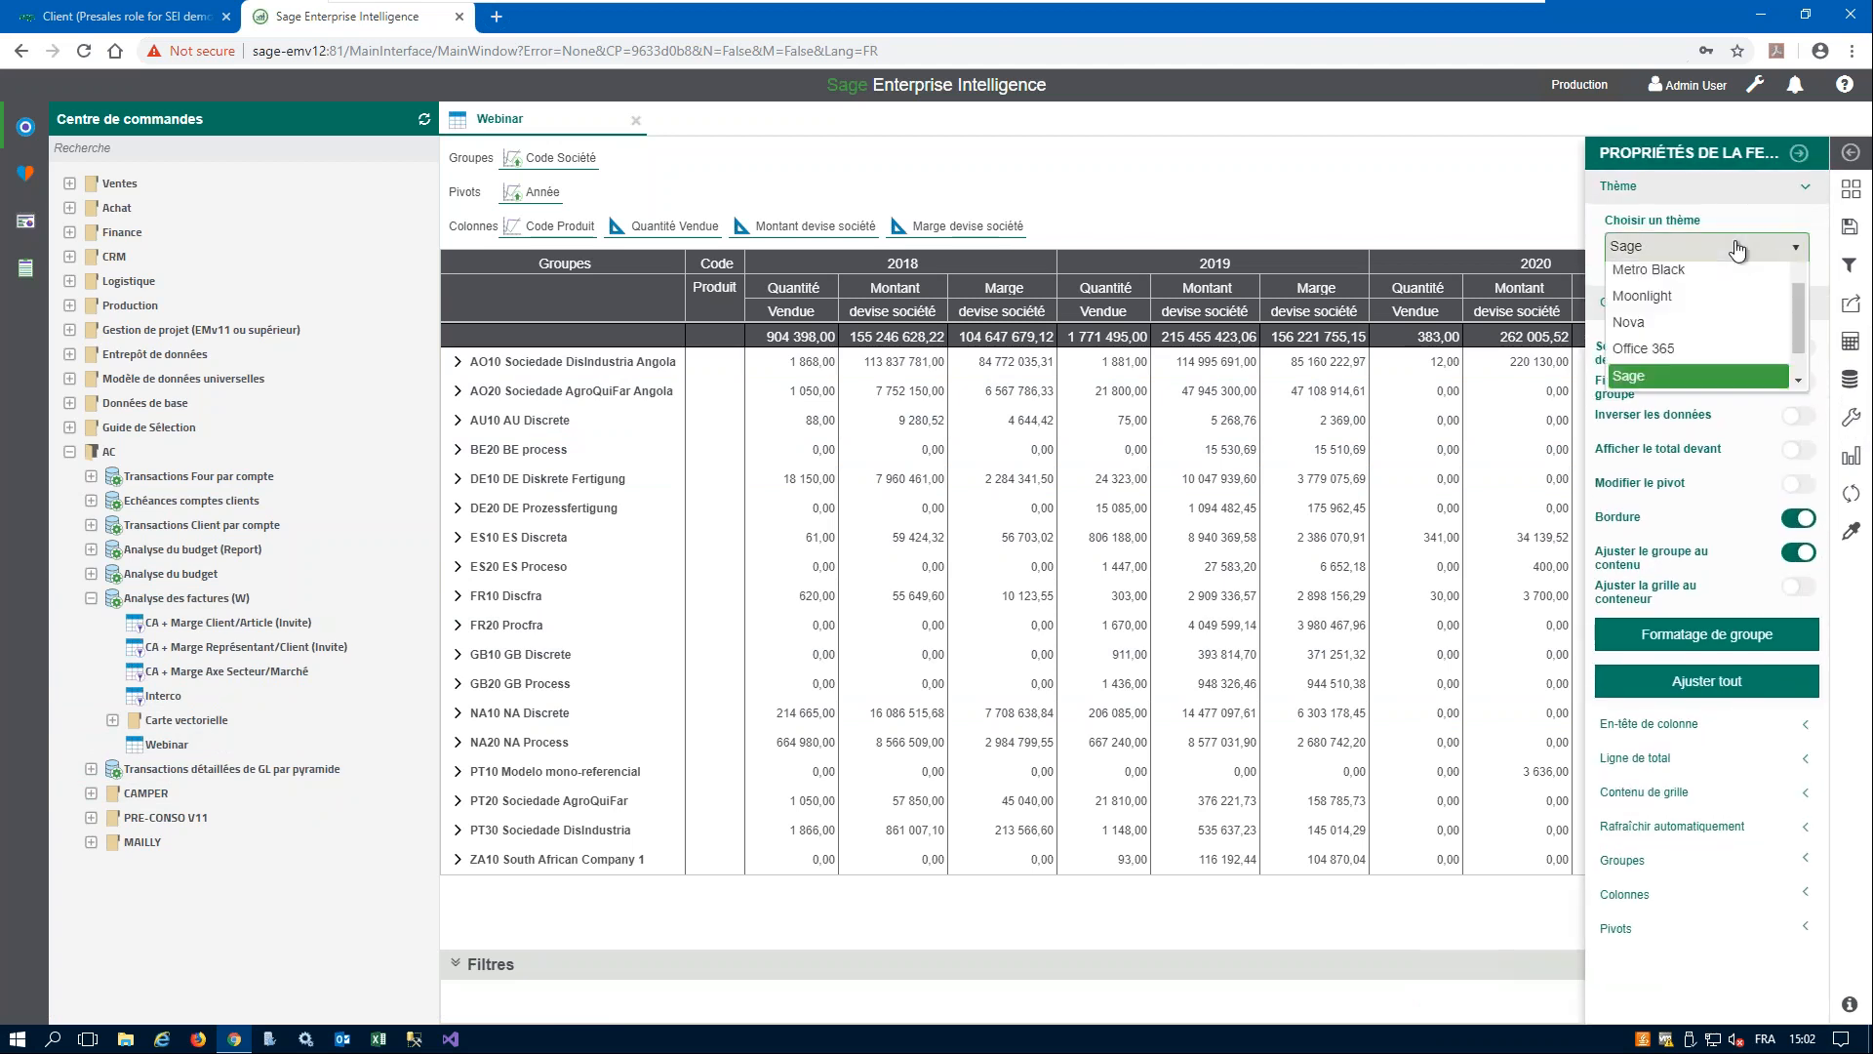
{"action": "left_click", "coordinate": [1676, 421]}
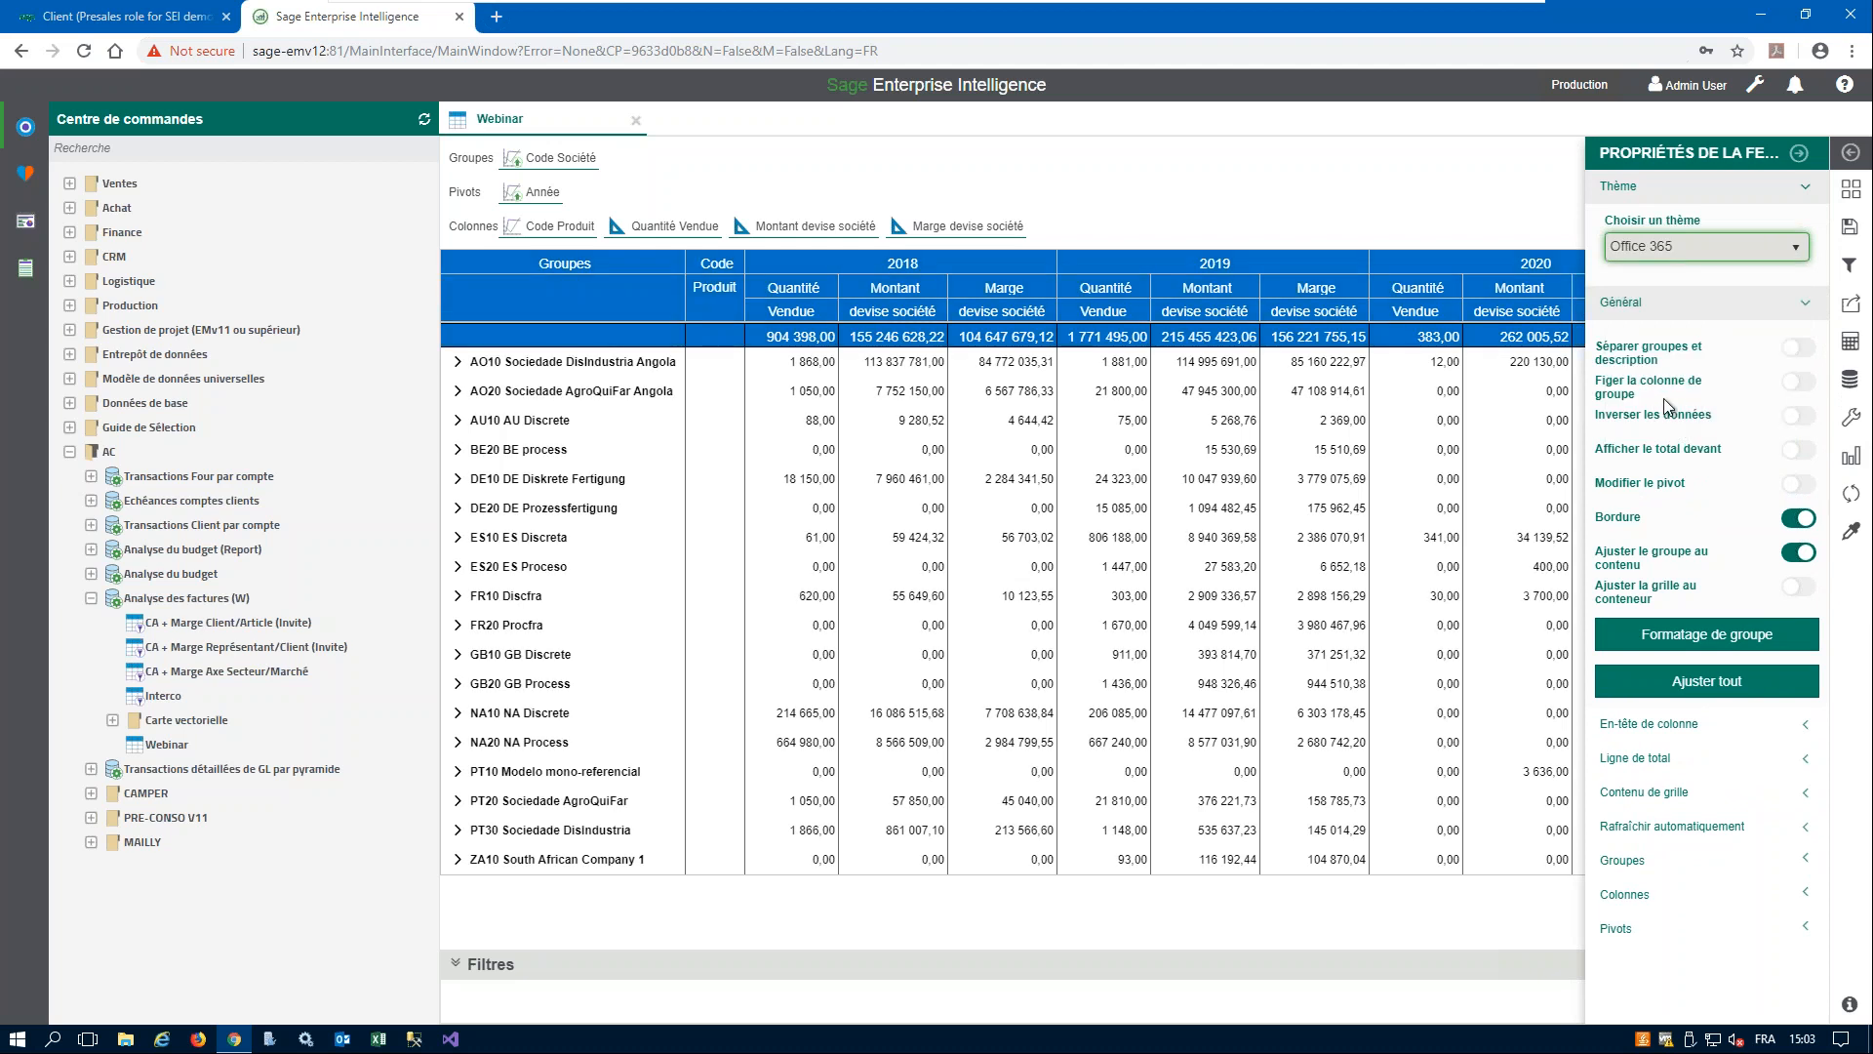
- Set the column header background to a dark slate blue in the worksheet properties
{"action": "left_click", "coordinate": [1810, 303]}
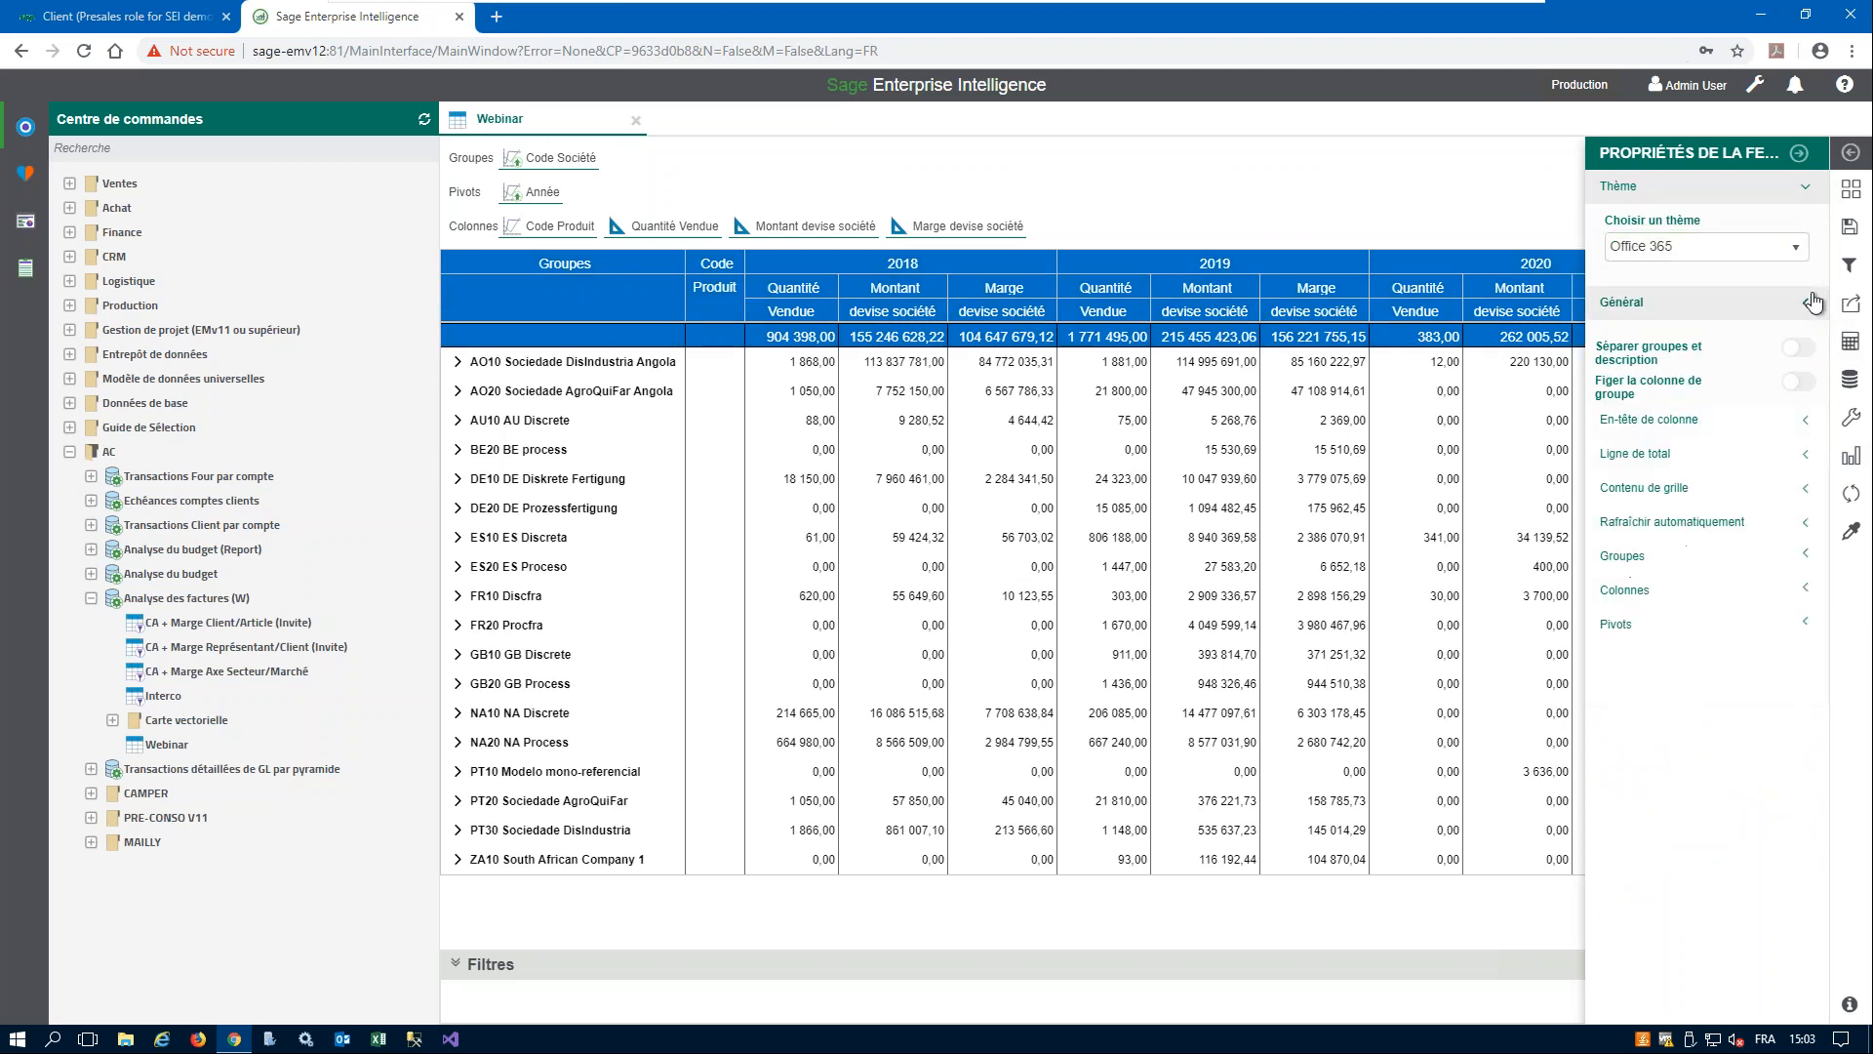
{"action": "left_click", "coordinate": [1810, 338]}
{"action": "left_click", "coordinate": [1806, 507]}
{"action": "left_click", "coordinate": [1688, 630]}
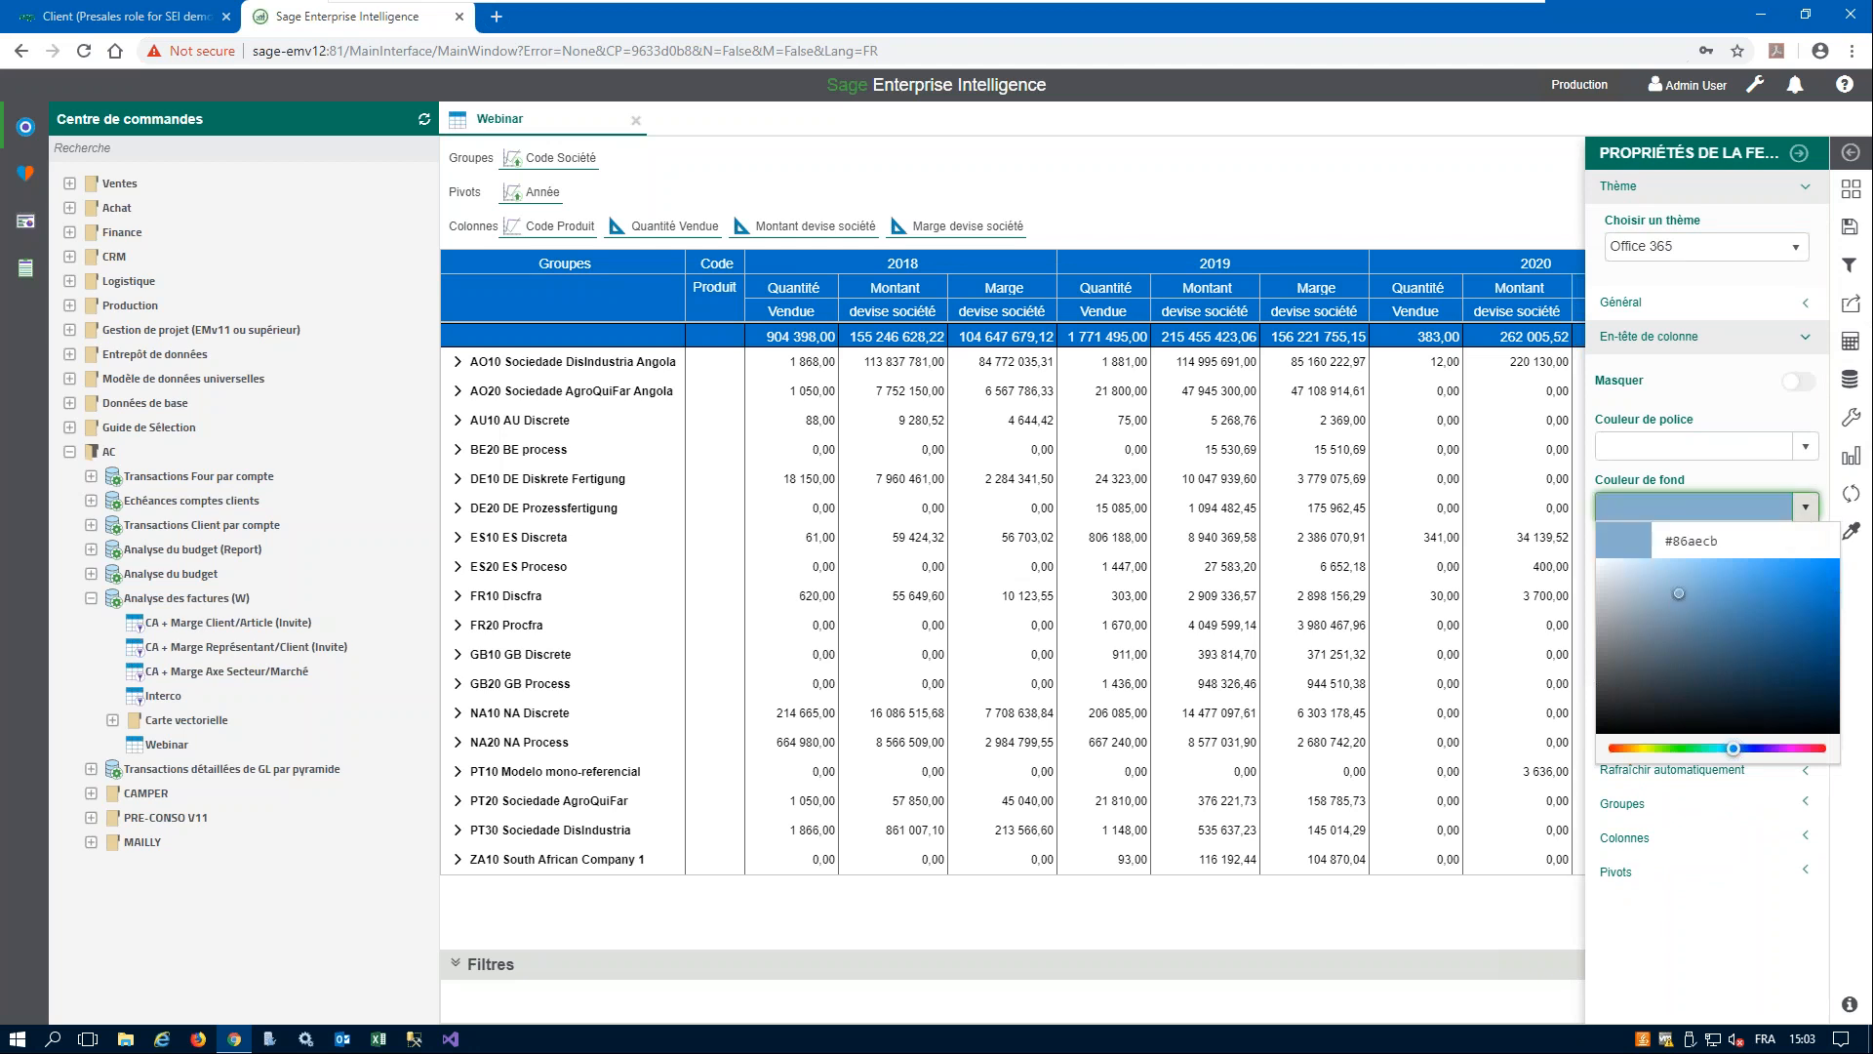
{"action": "left_click", "coordinate": [1682, 647]}
{"action": "left_click", "coordinate": [1739, 365]}
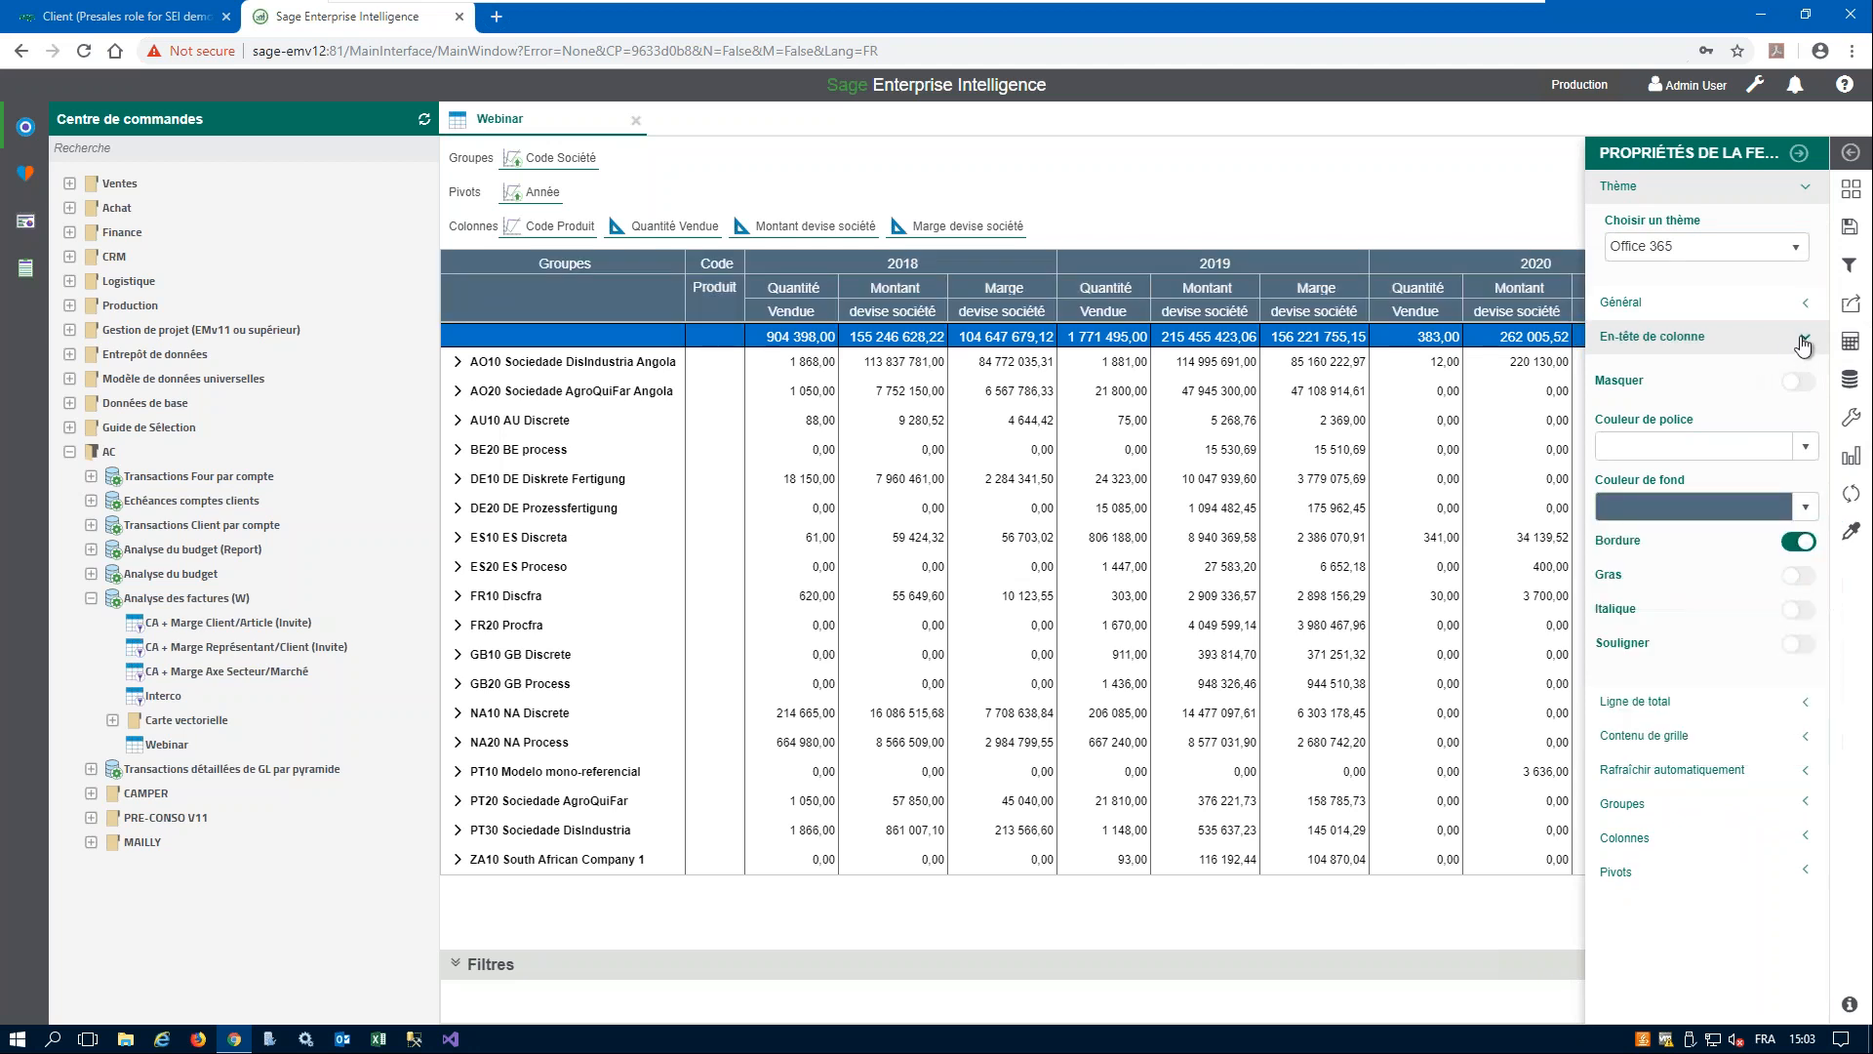
- Set the grid content's Niveau 1 colour to #a46464 and expand the AO10 Sociedade DisIndustria Angola group
{"action": "left_click", "coordinate": [1806, 336]}
{"action": "left_click", "coordinate": [1808, 371]}
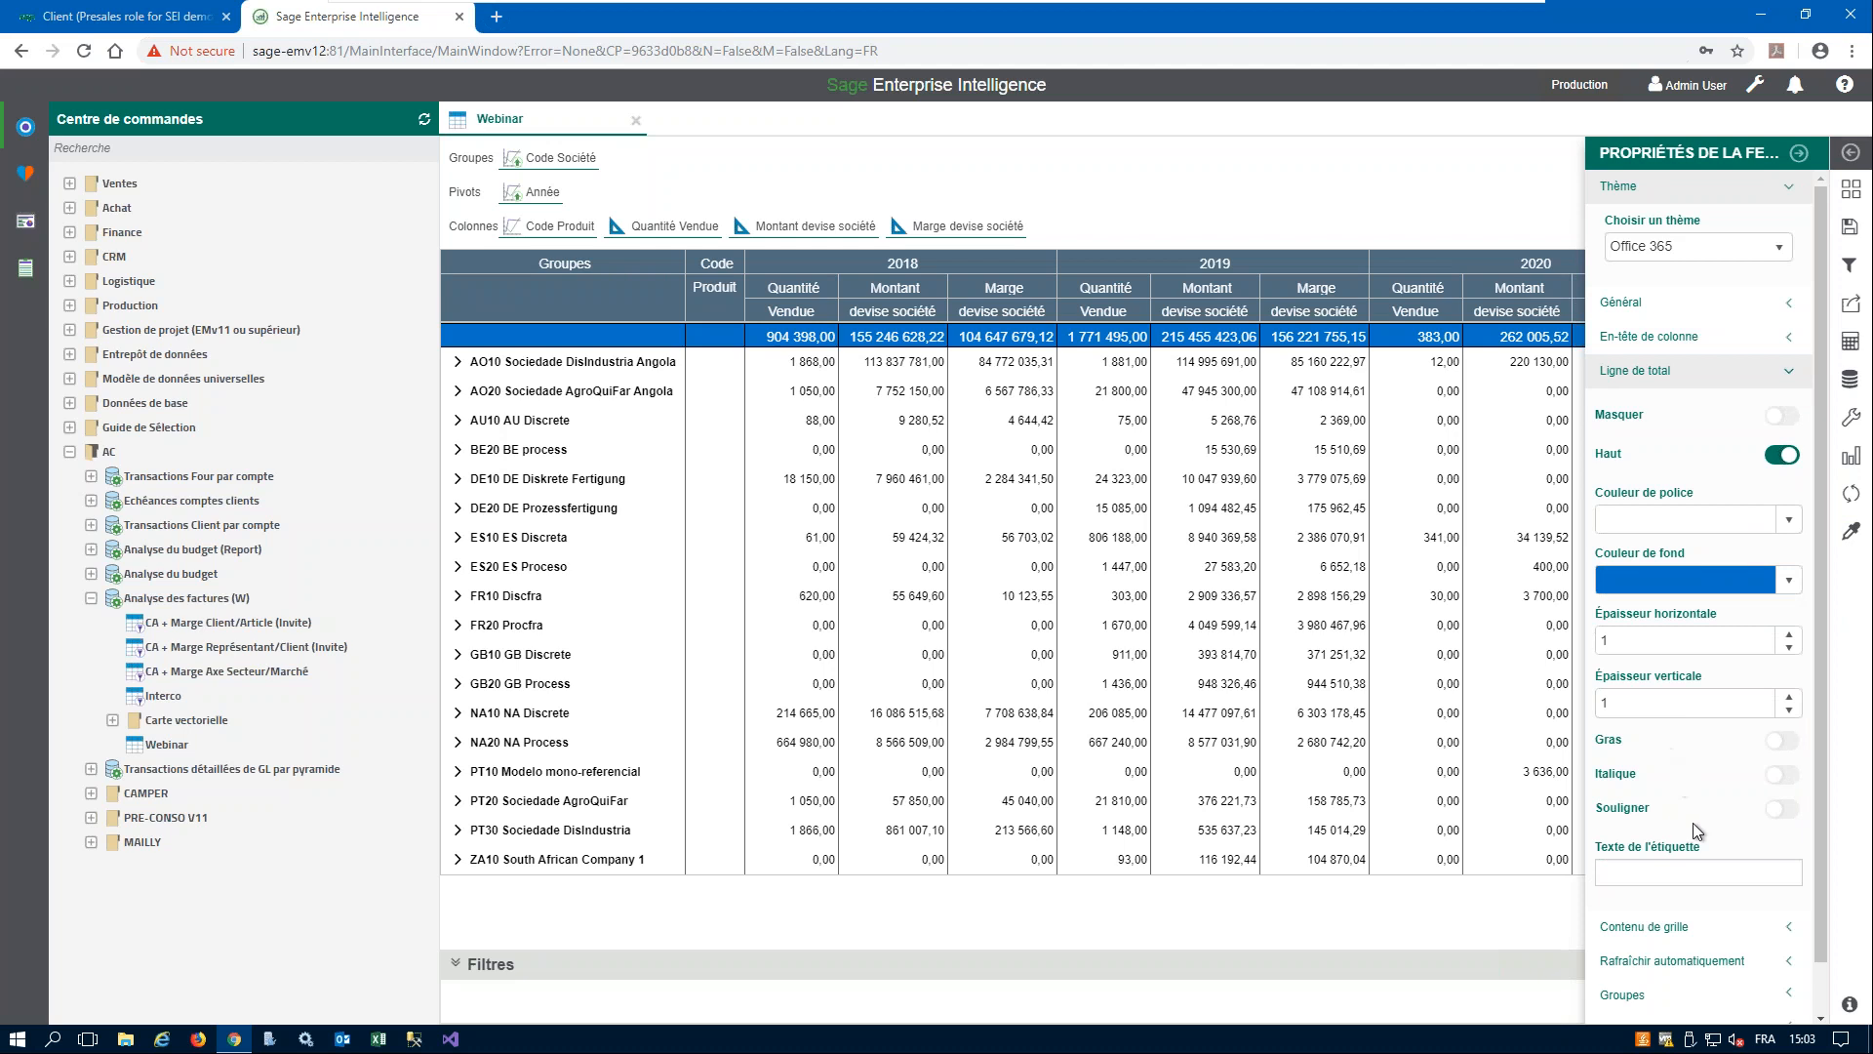
{"action": "left_click", "coordinate": [1790, 371]}
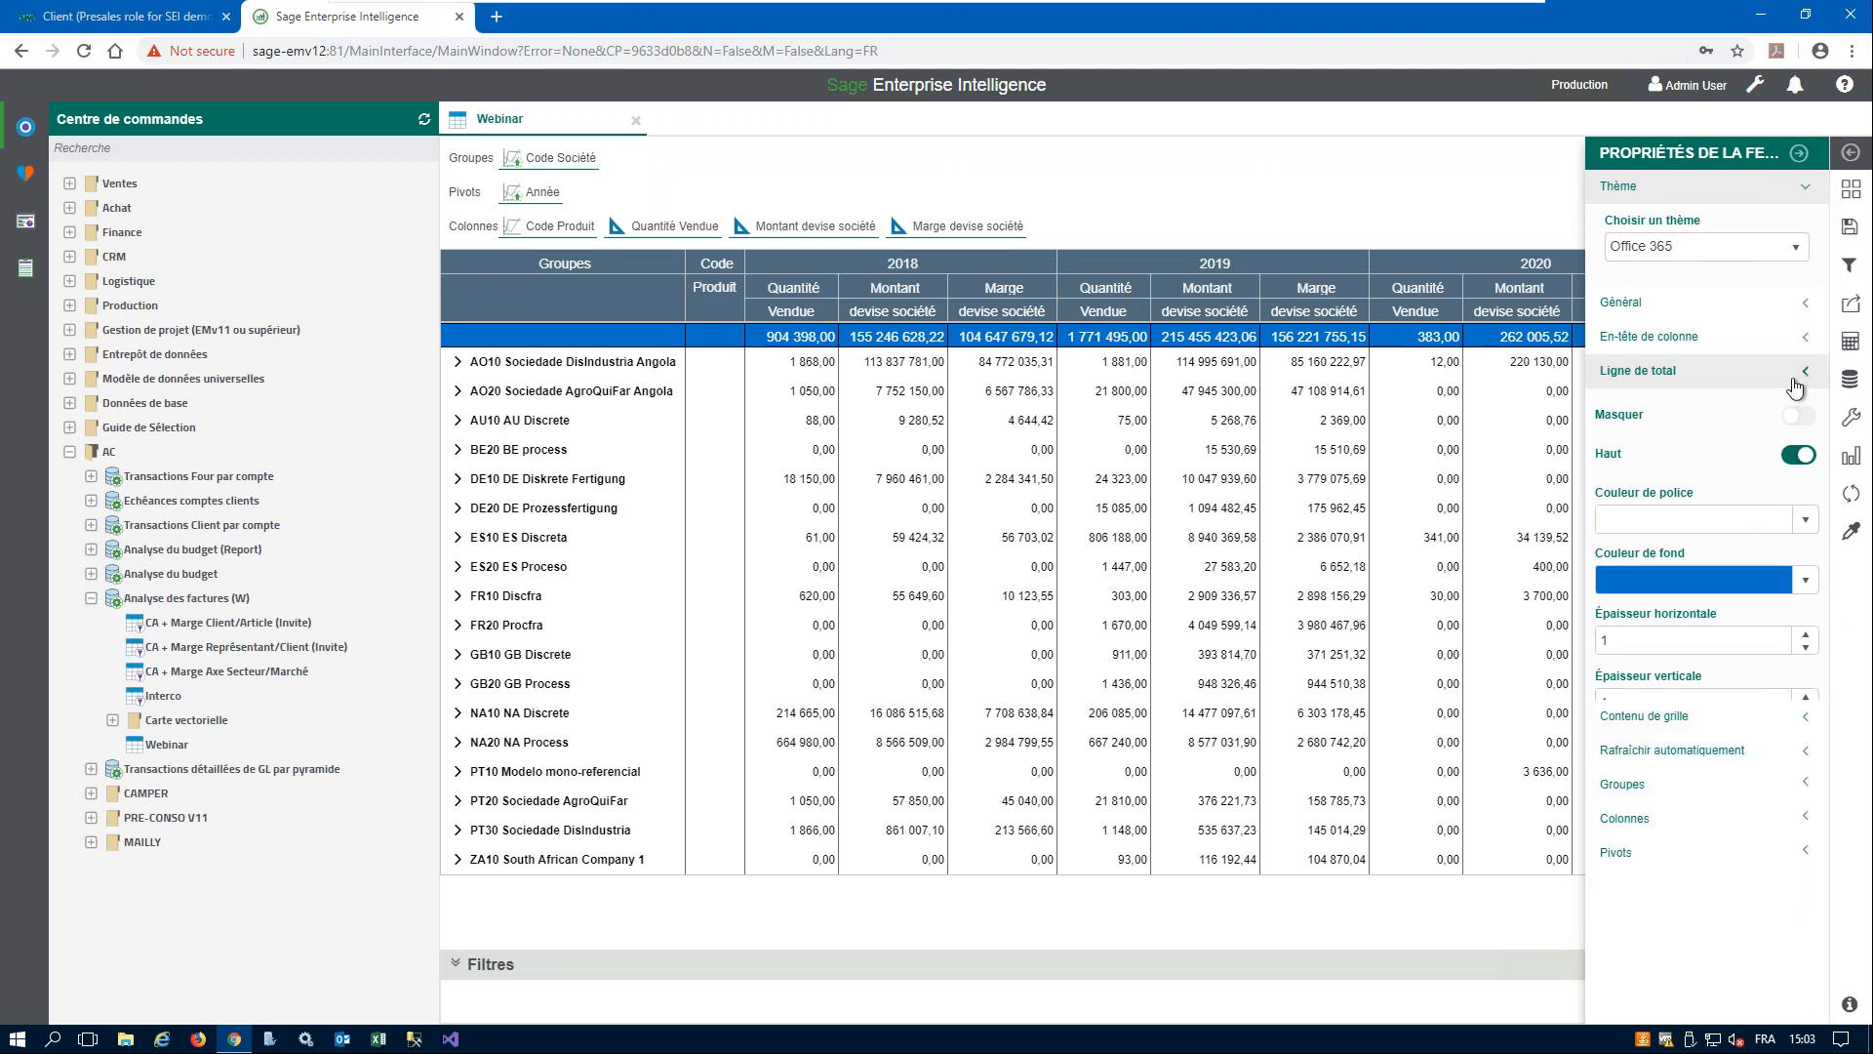
{"action": "left_click", "coordinate": [1809, 408]}
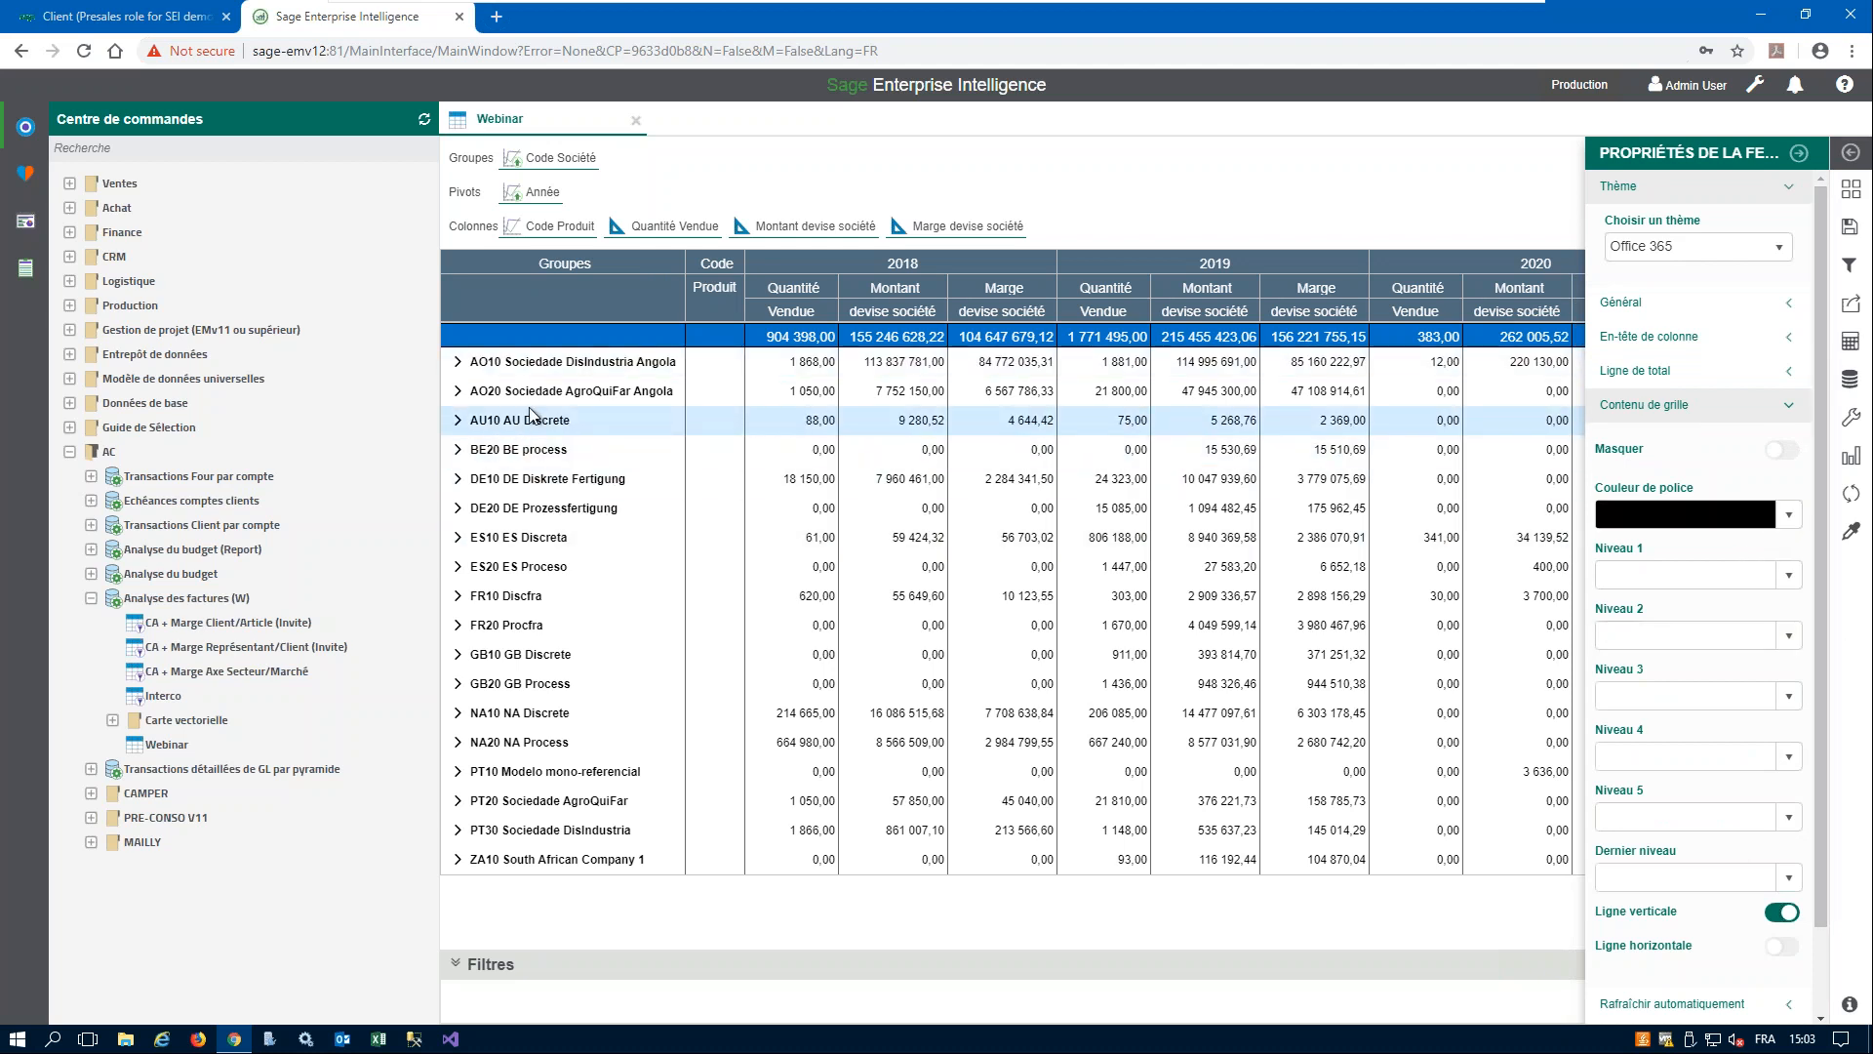
{"action": "left_click", "coordinate": [1789, 576]}
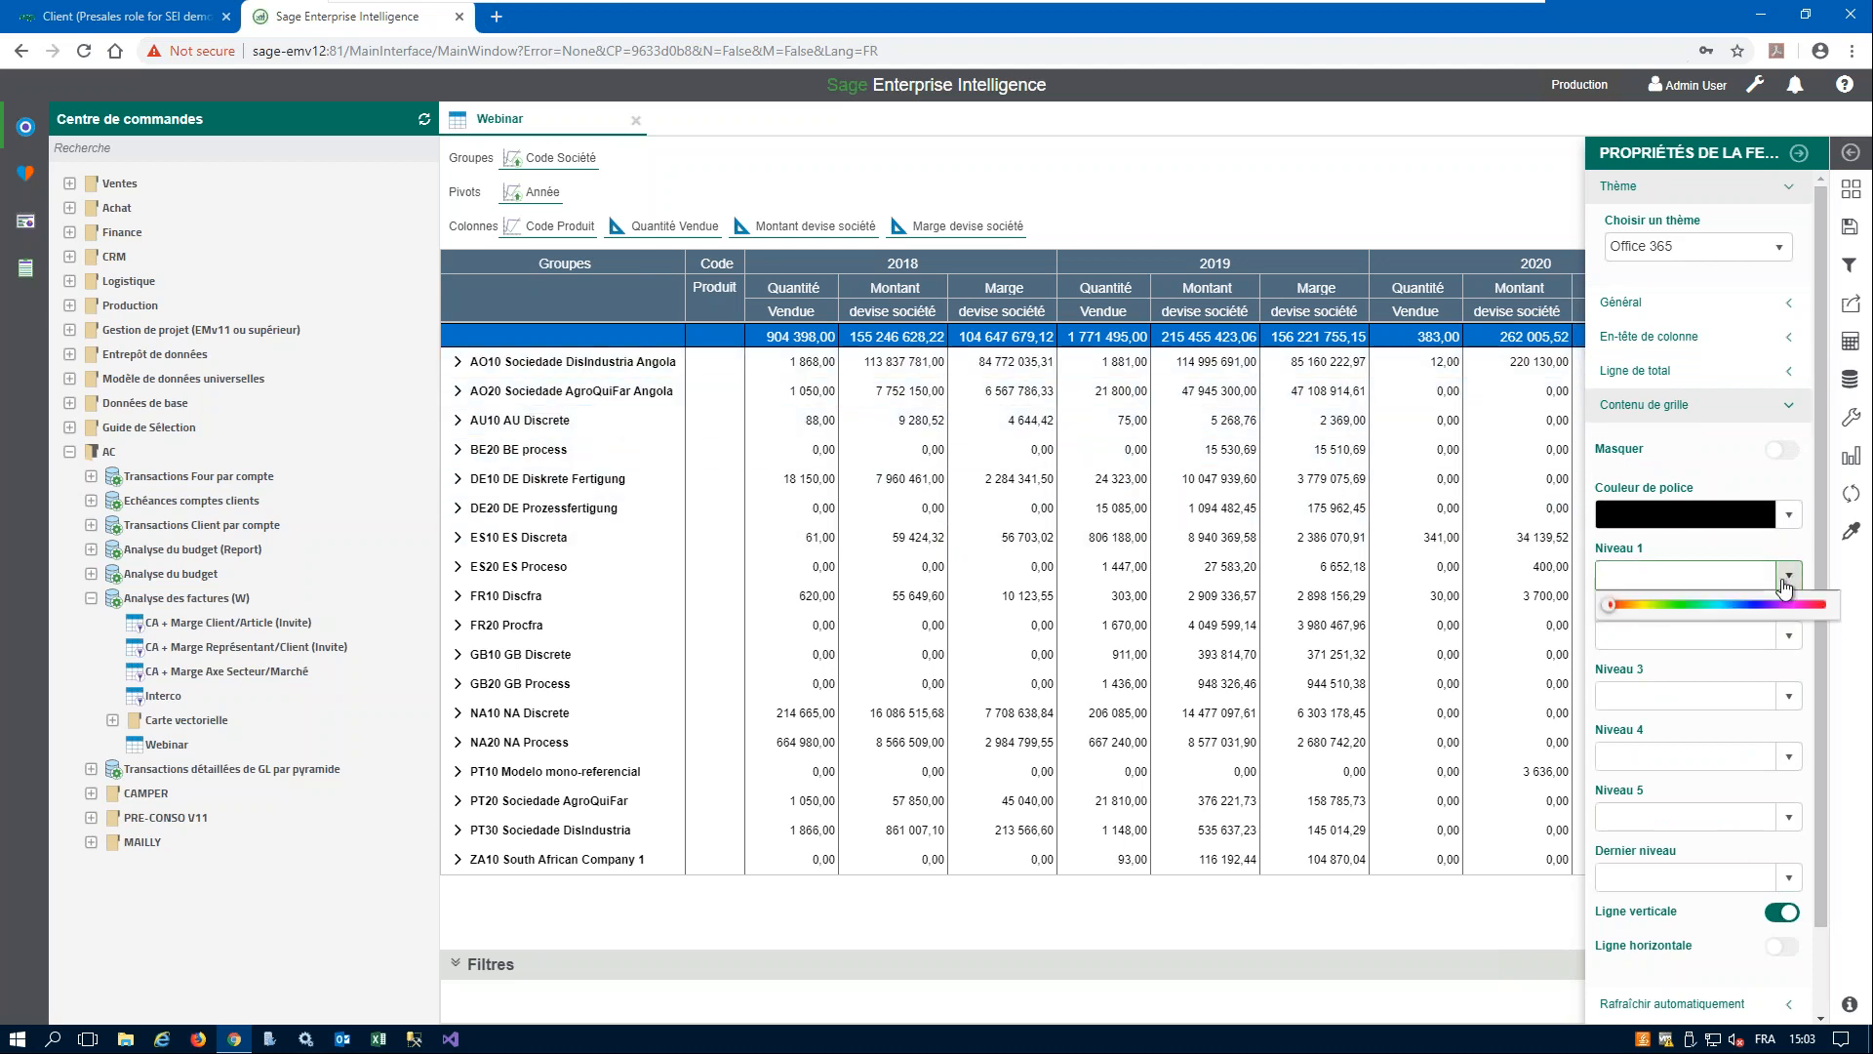
{"action": "left_click", "coordinate": [1692, 689]}
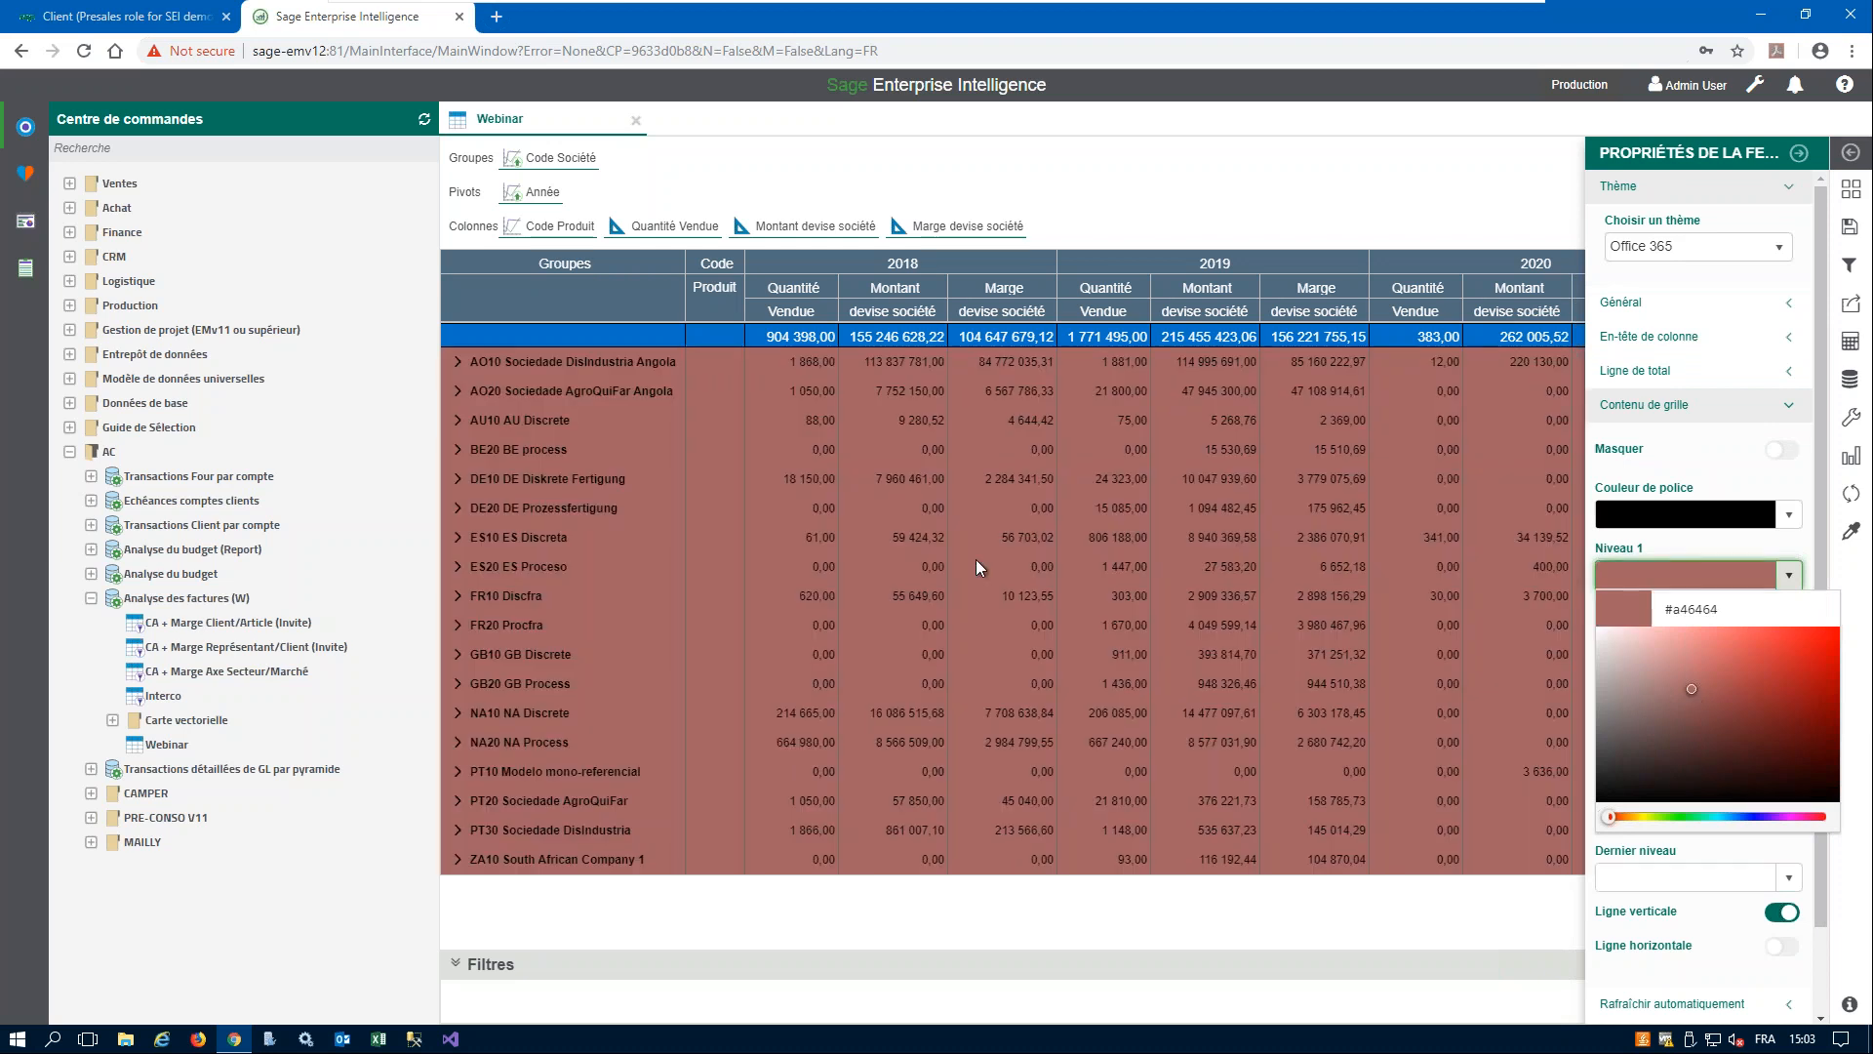
{"action": "left_click", "coordinate": [458, 361]}
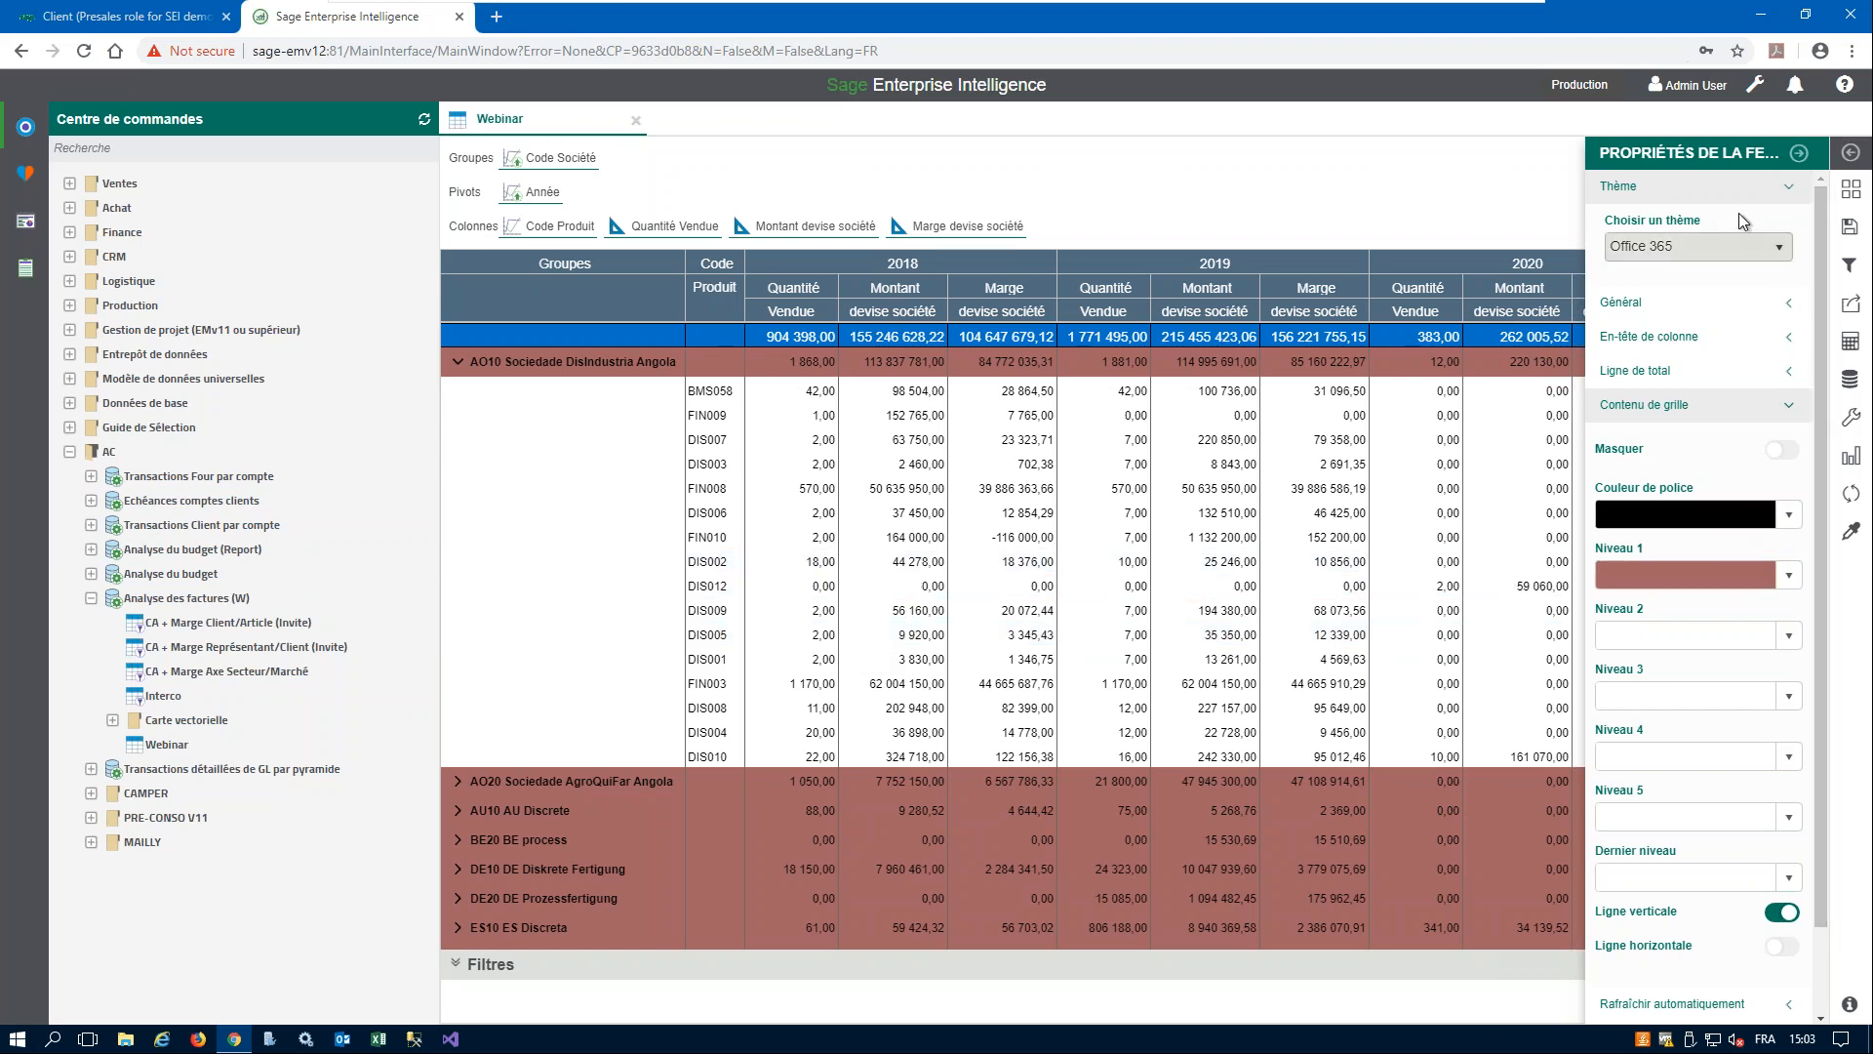
{"action": "left_click", "coordinate": [1800, 153]}
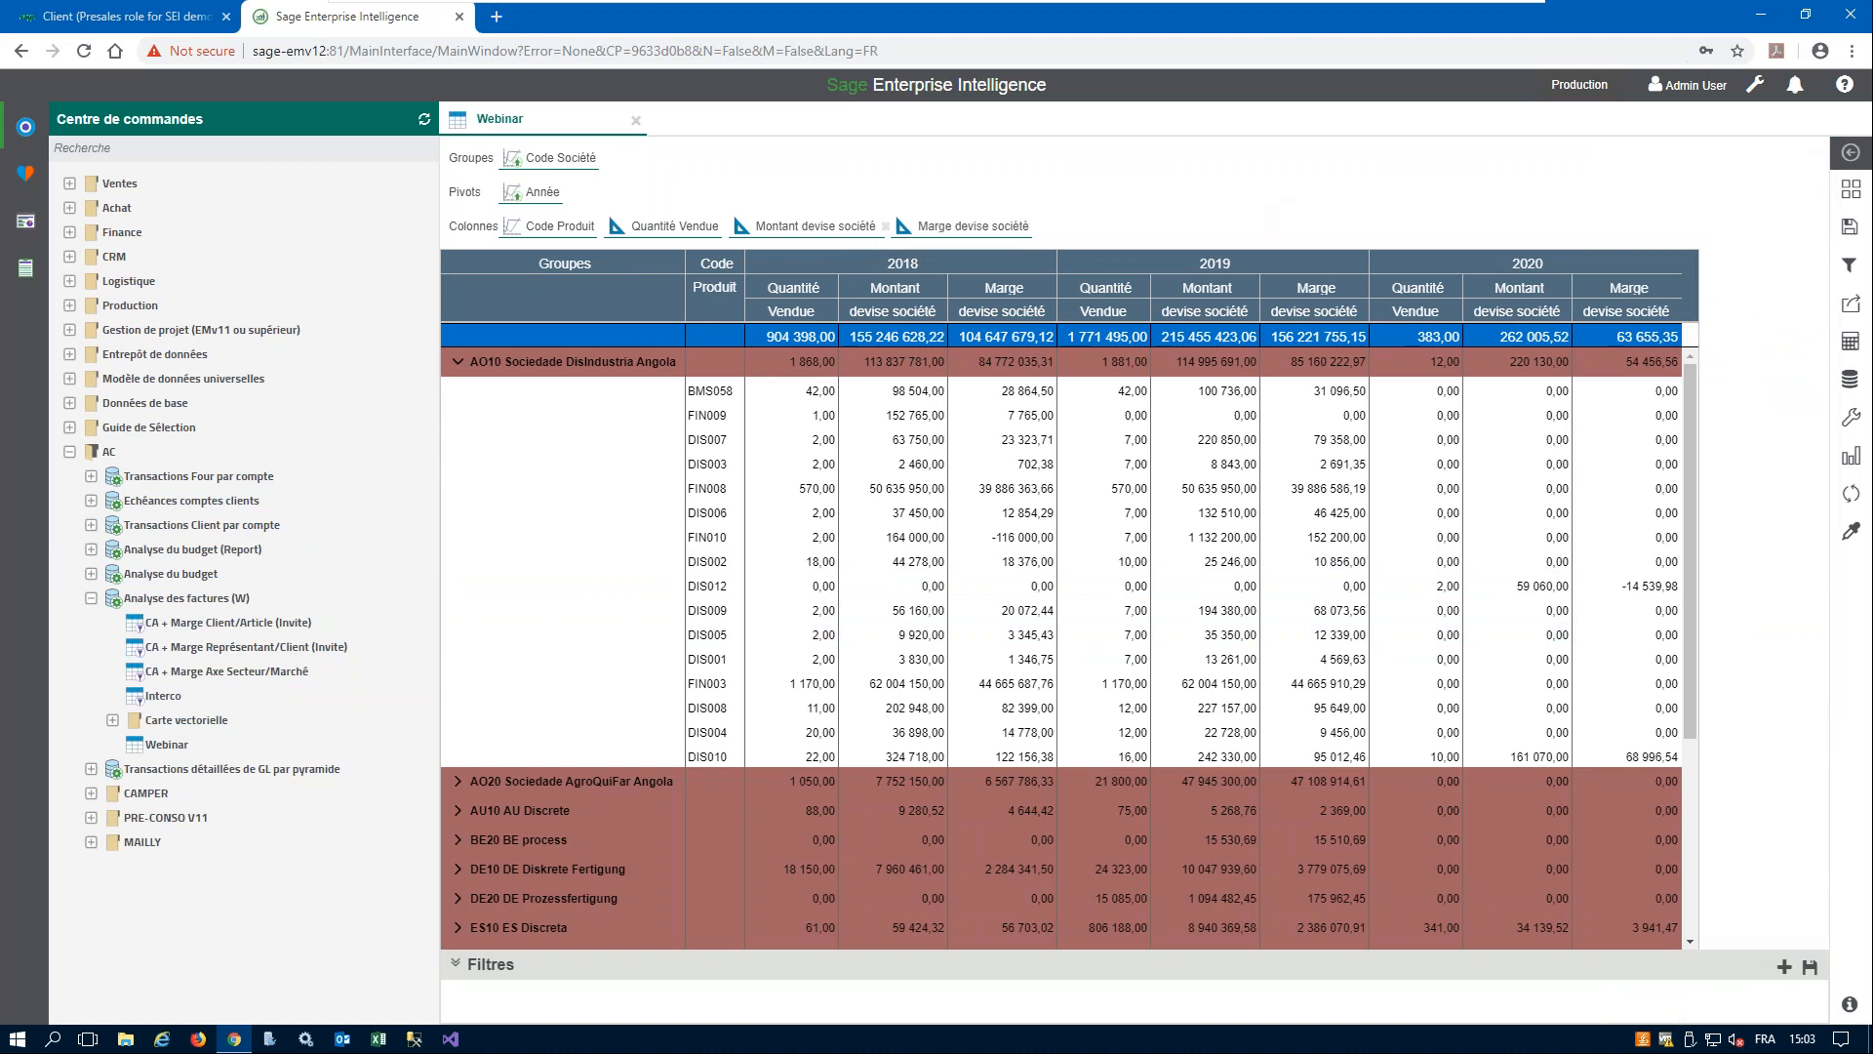
- Check the column options of Montant devise société and the Montant Réel formatting rules in the Analyse du budget worksheet
{"action": "left_click", "coordinate": [830, 224]}
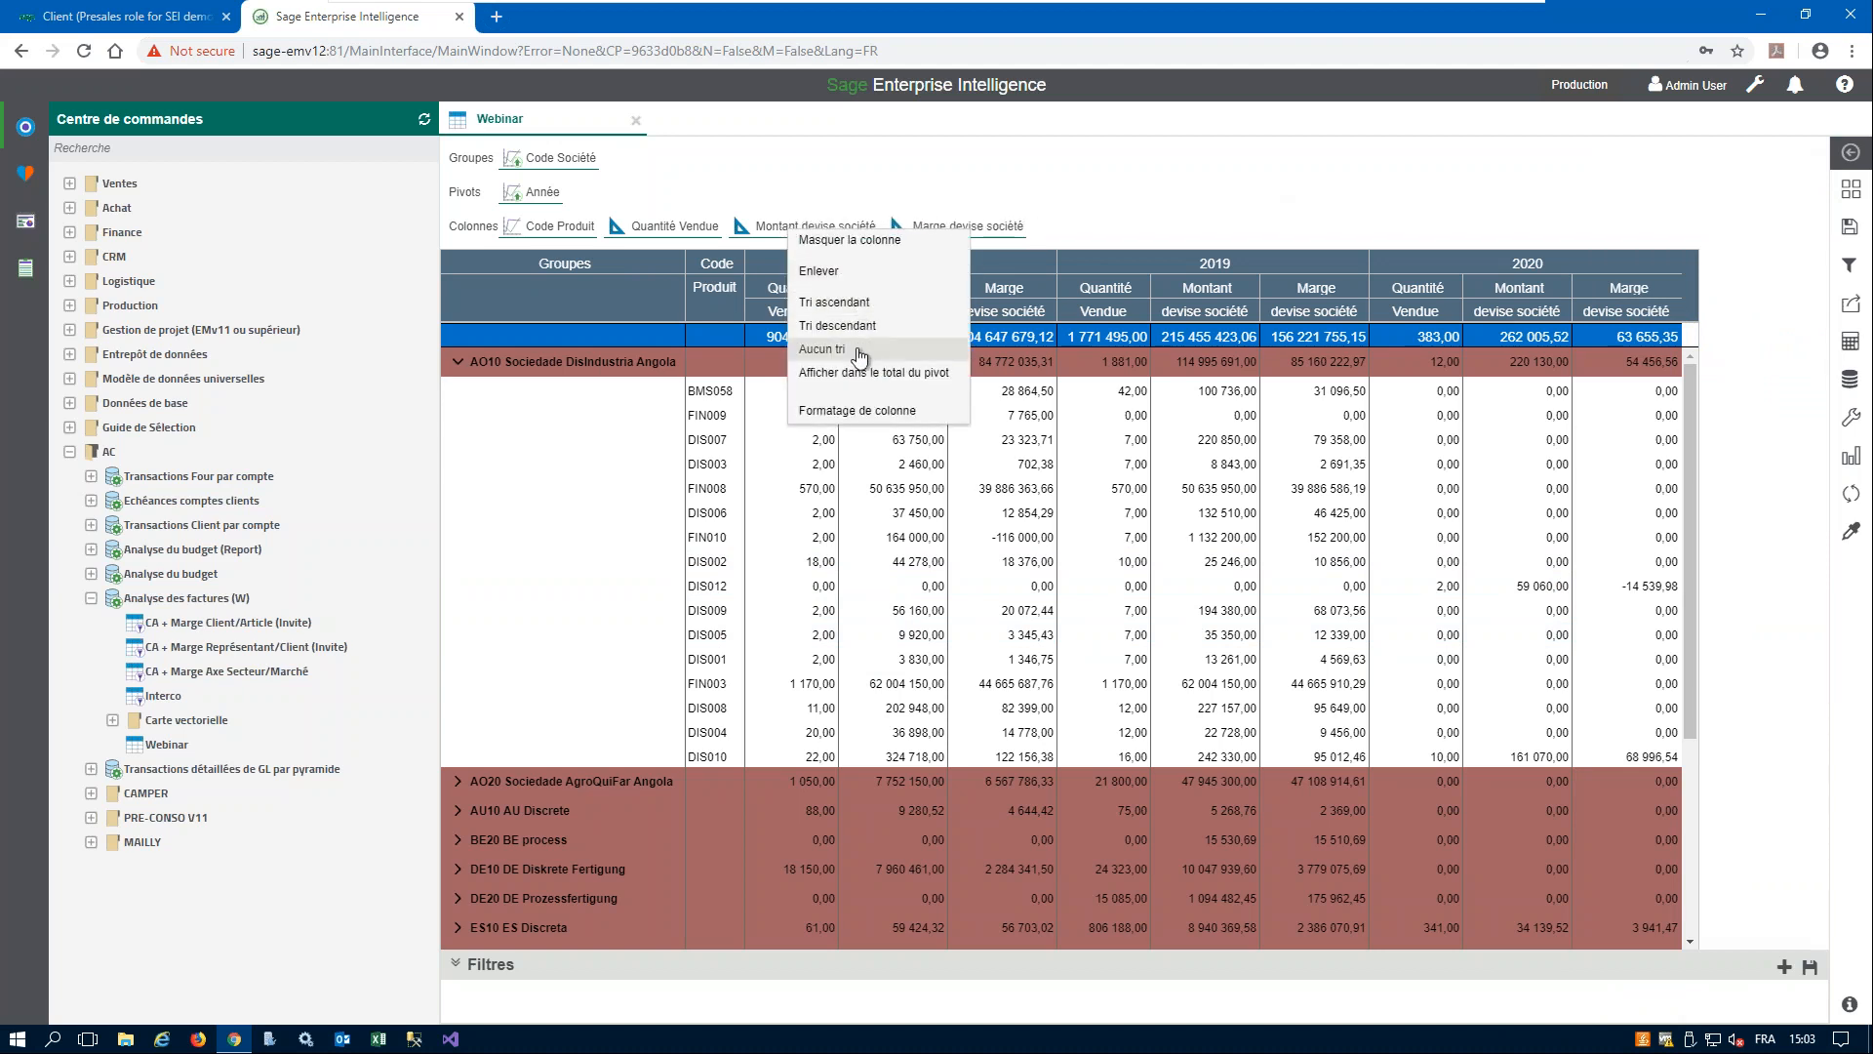
{"action": "left_click", "coordinate": [1141, 184]}
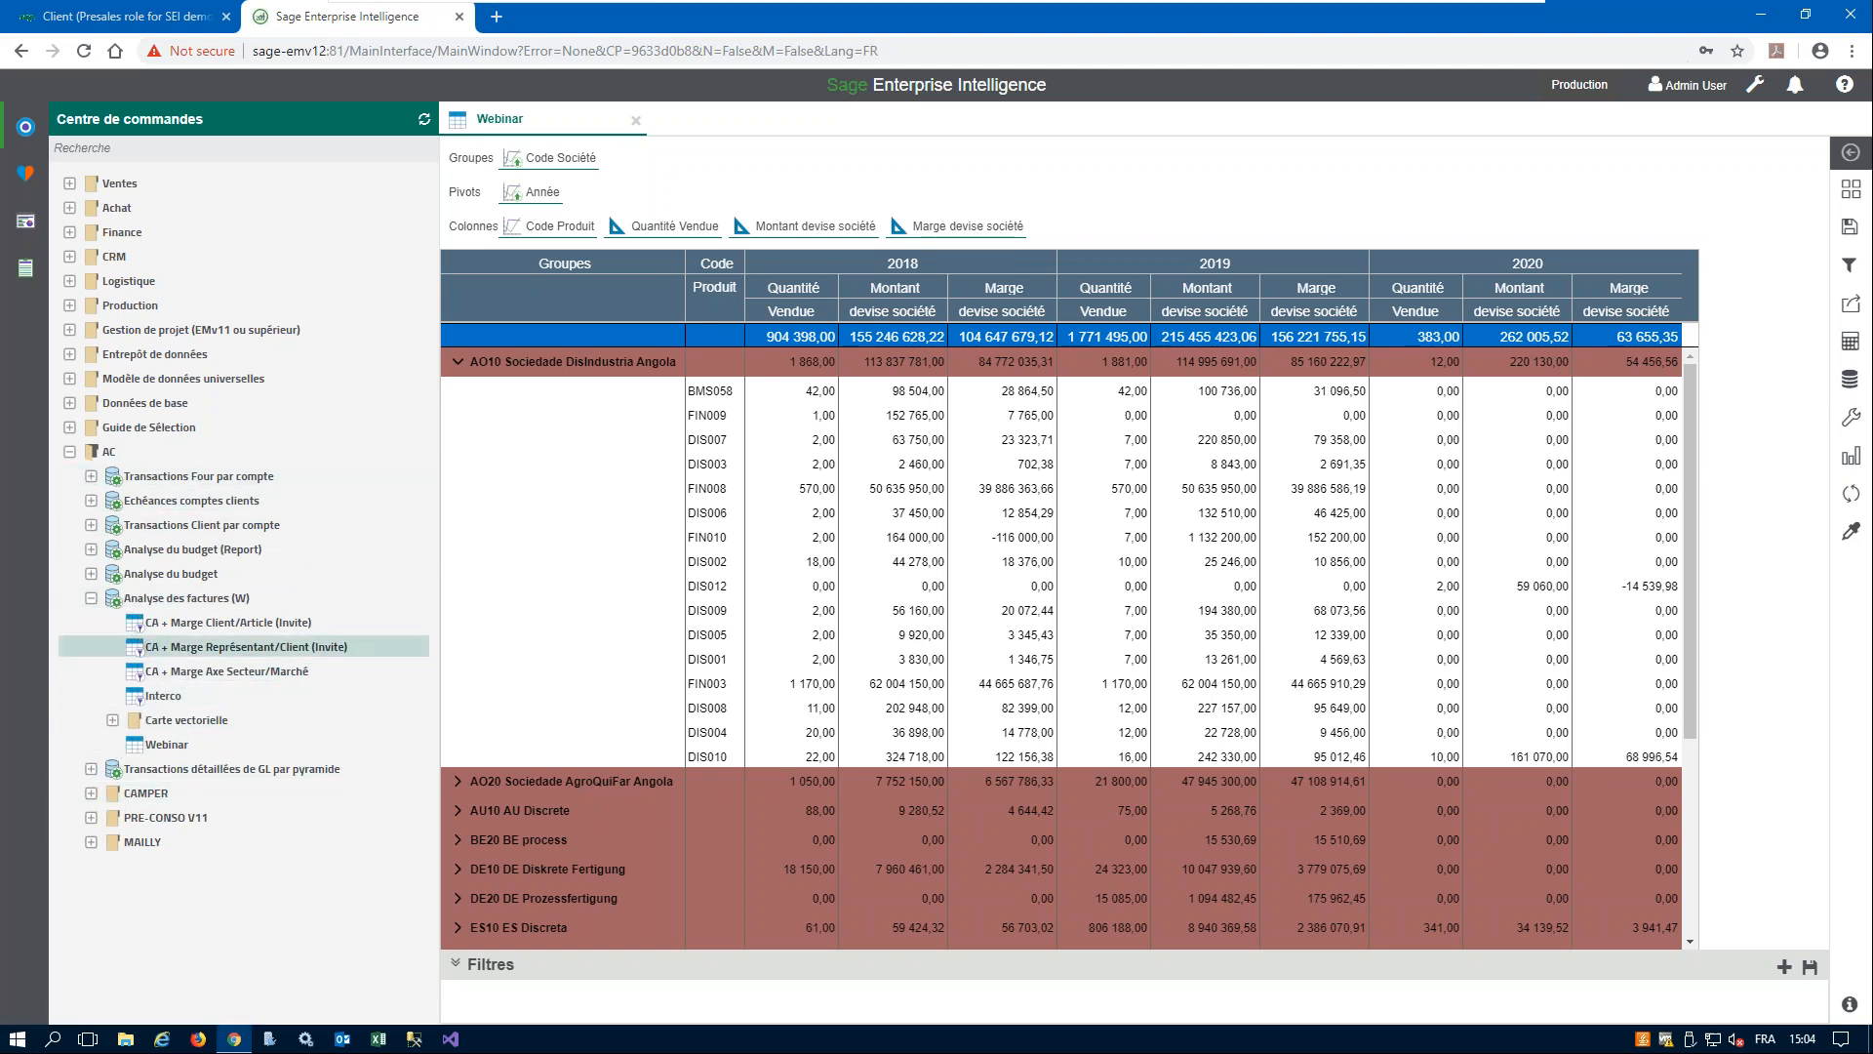
{"action": "left_click", "coordinate": [176, 574]}
{"action": "left_click", "coordinate": [215, 597]}
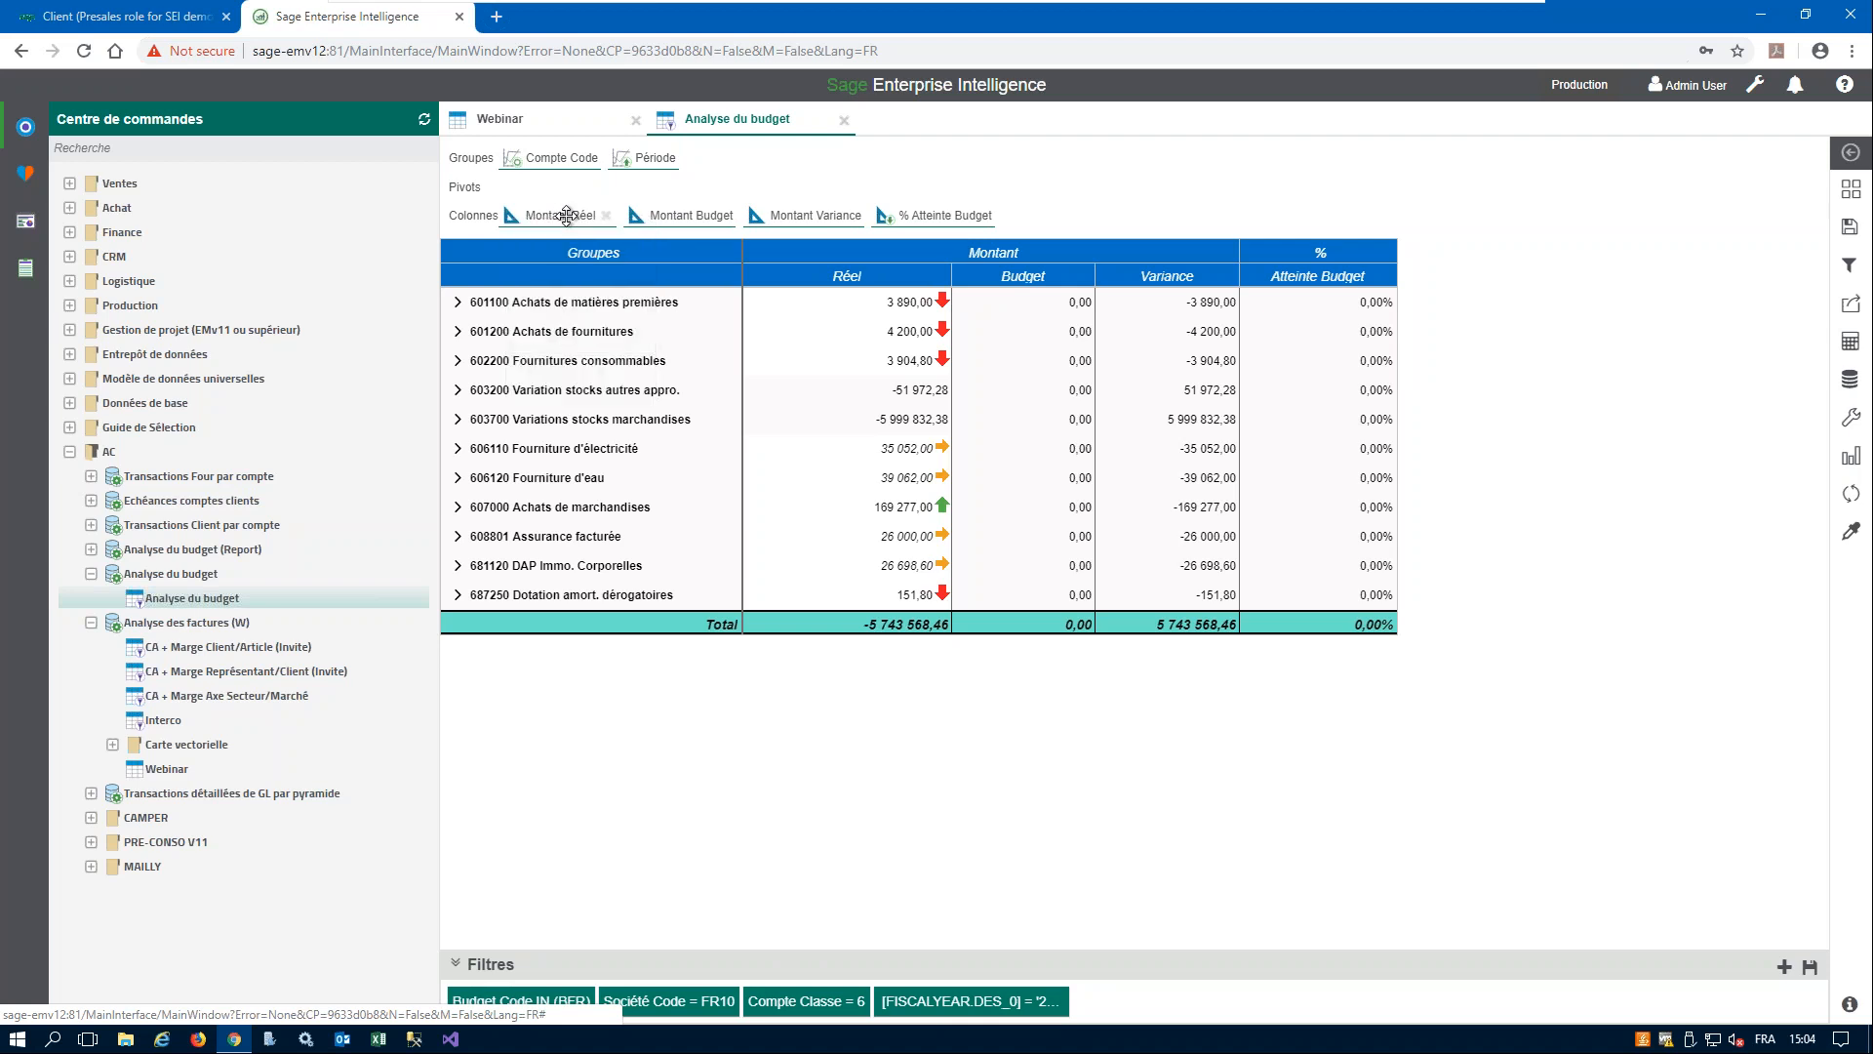
{"action": "mouse_move", "coordinate": [566, 215]}
{"action": "left_click", "coordinate": [605, 389]}
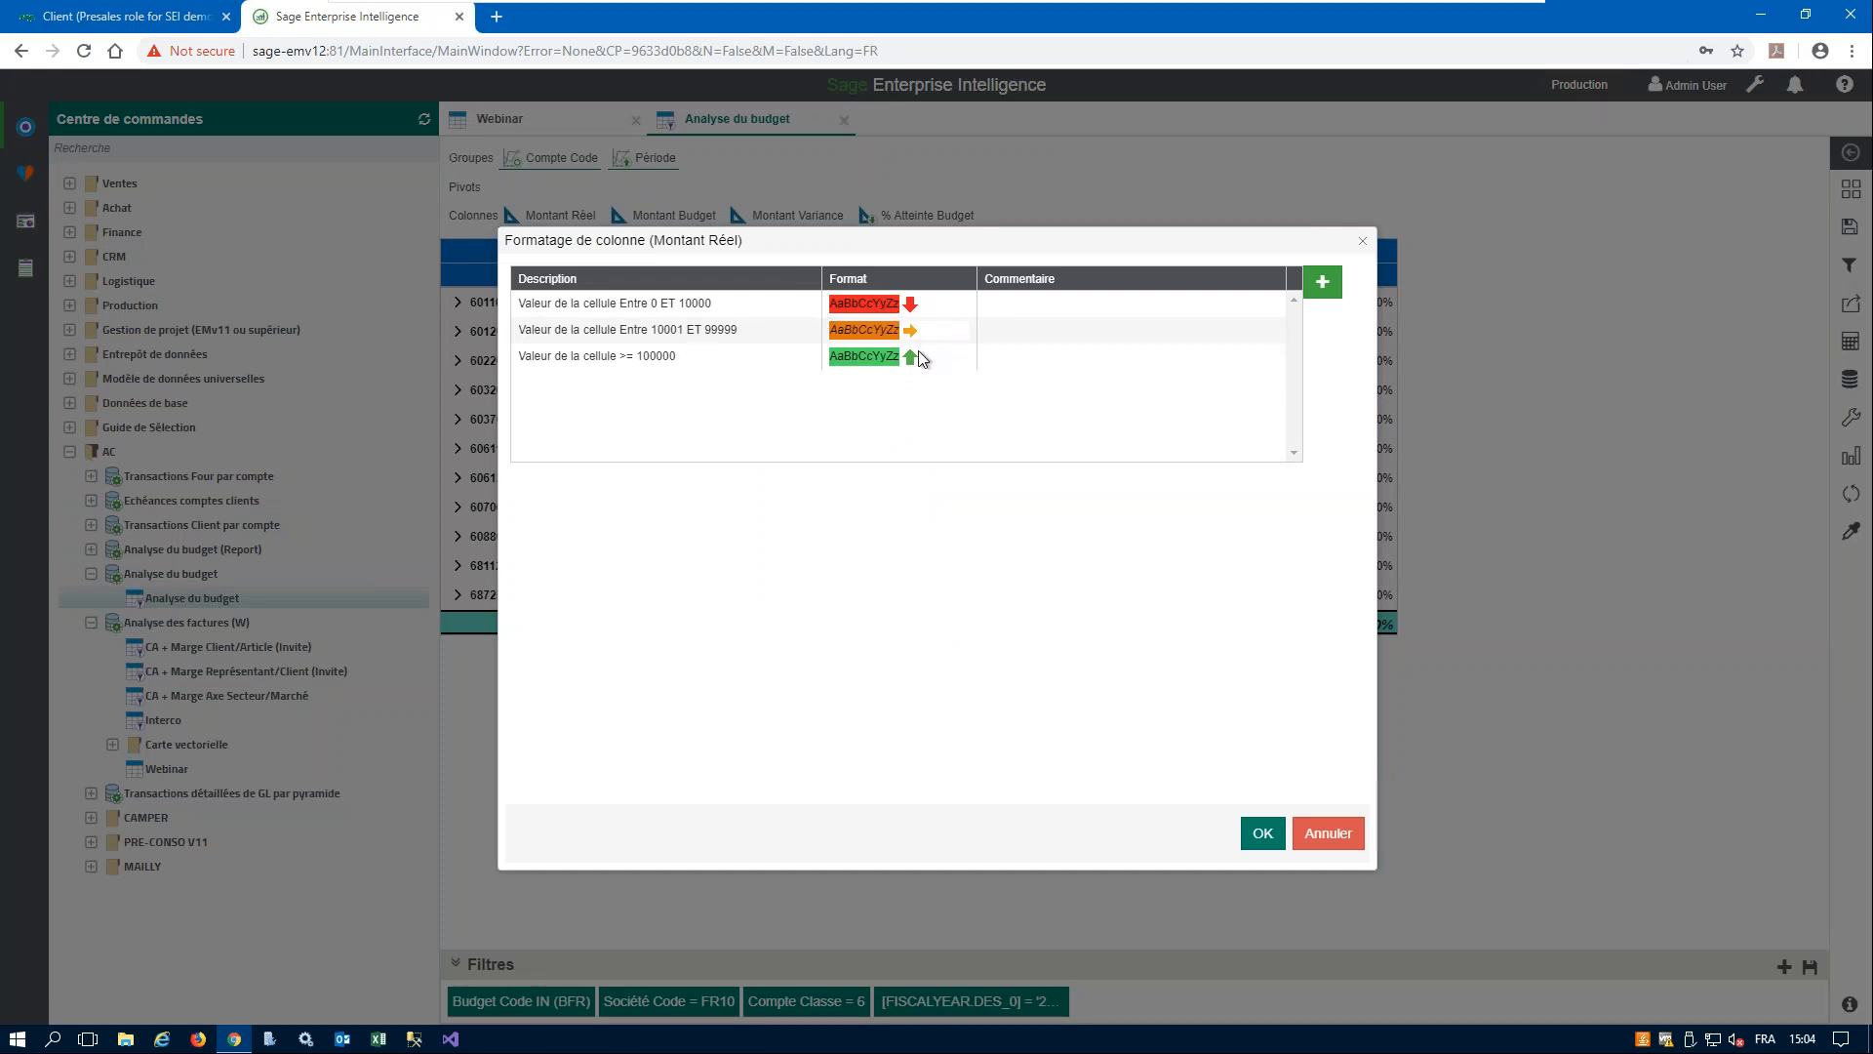
{"action": "left_click", "coordinate": [1328, 830]}
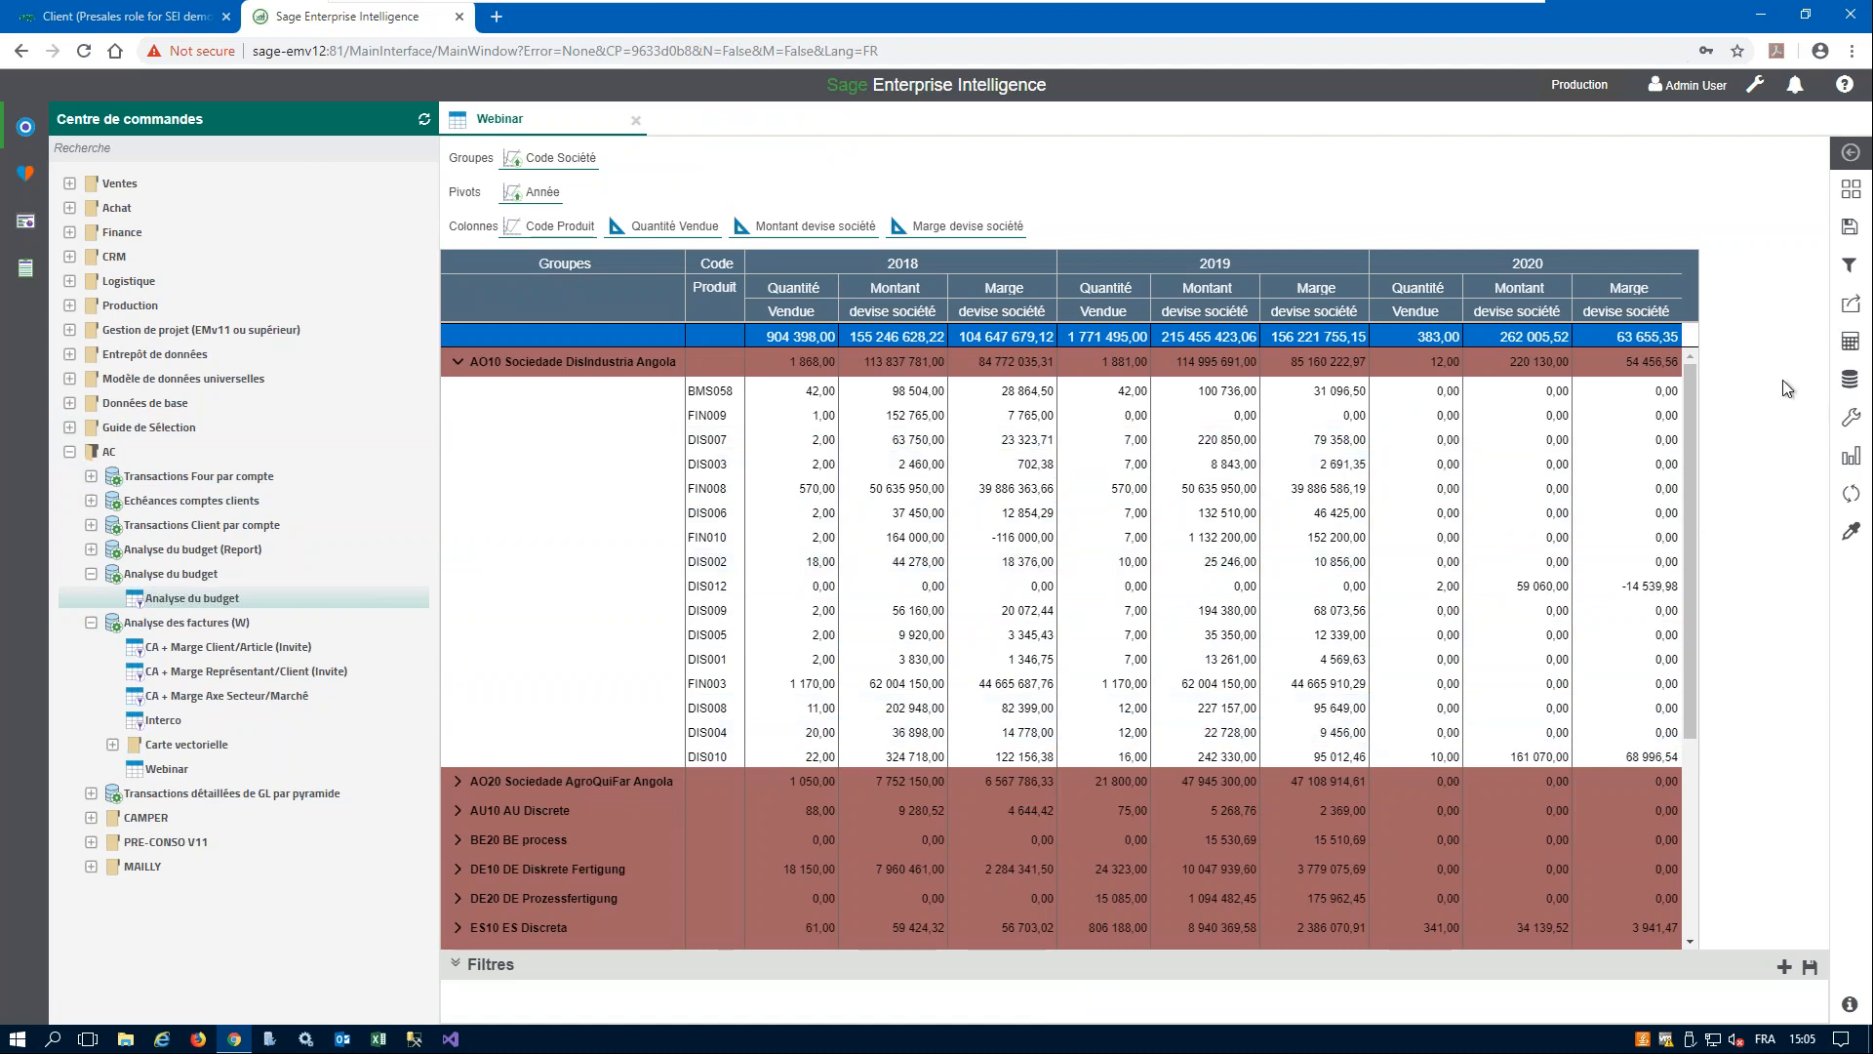
{"action": "left_click", "coordinate": [1851, 304]}
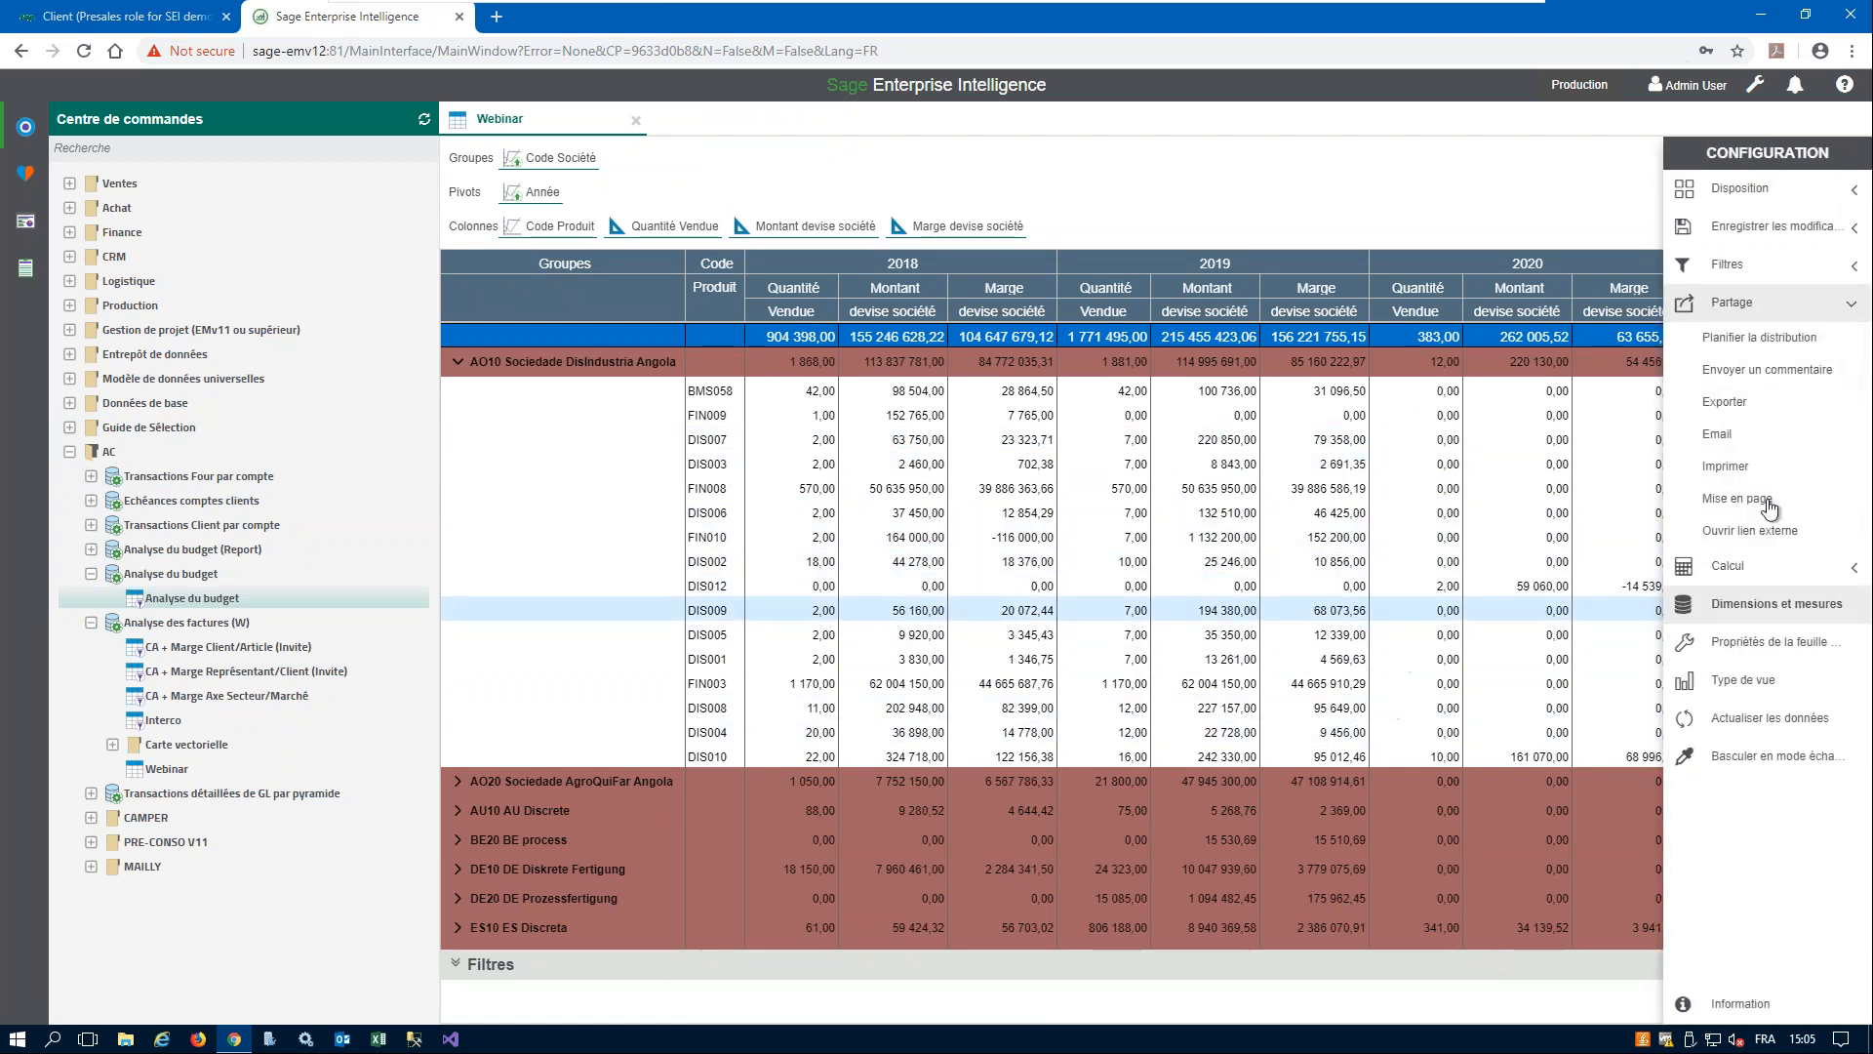
{"action": "left_click", "coordinate": [1725, 402]}
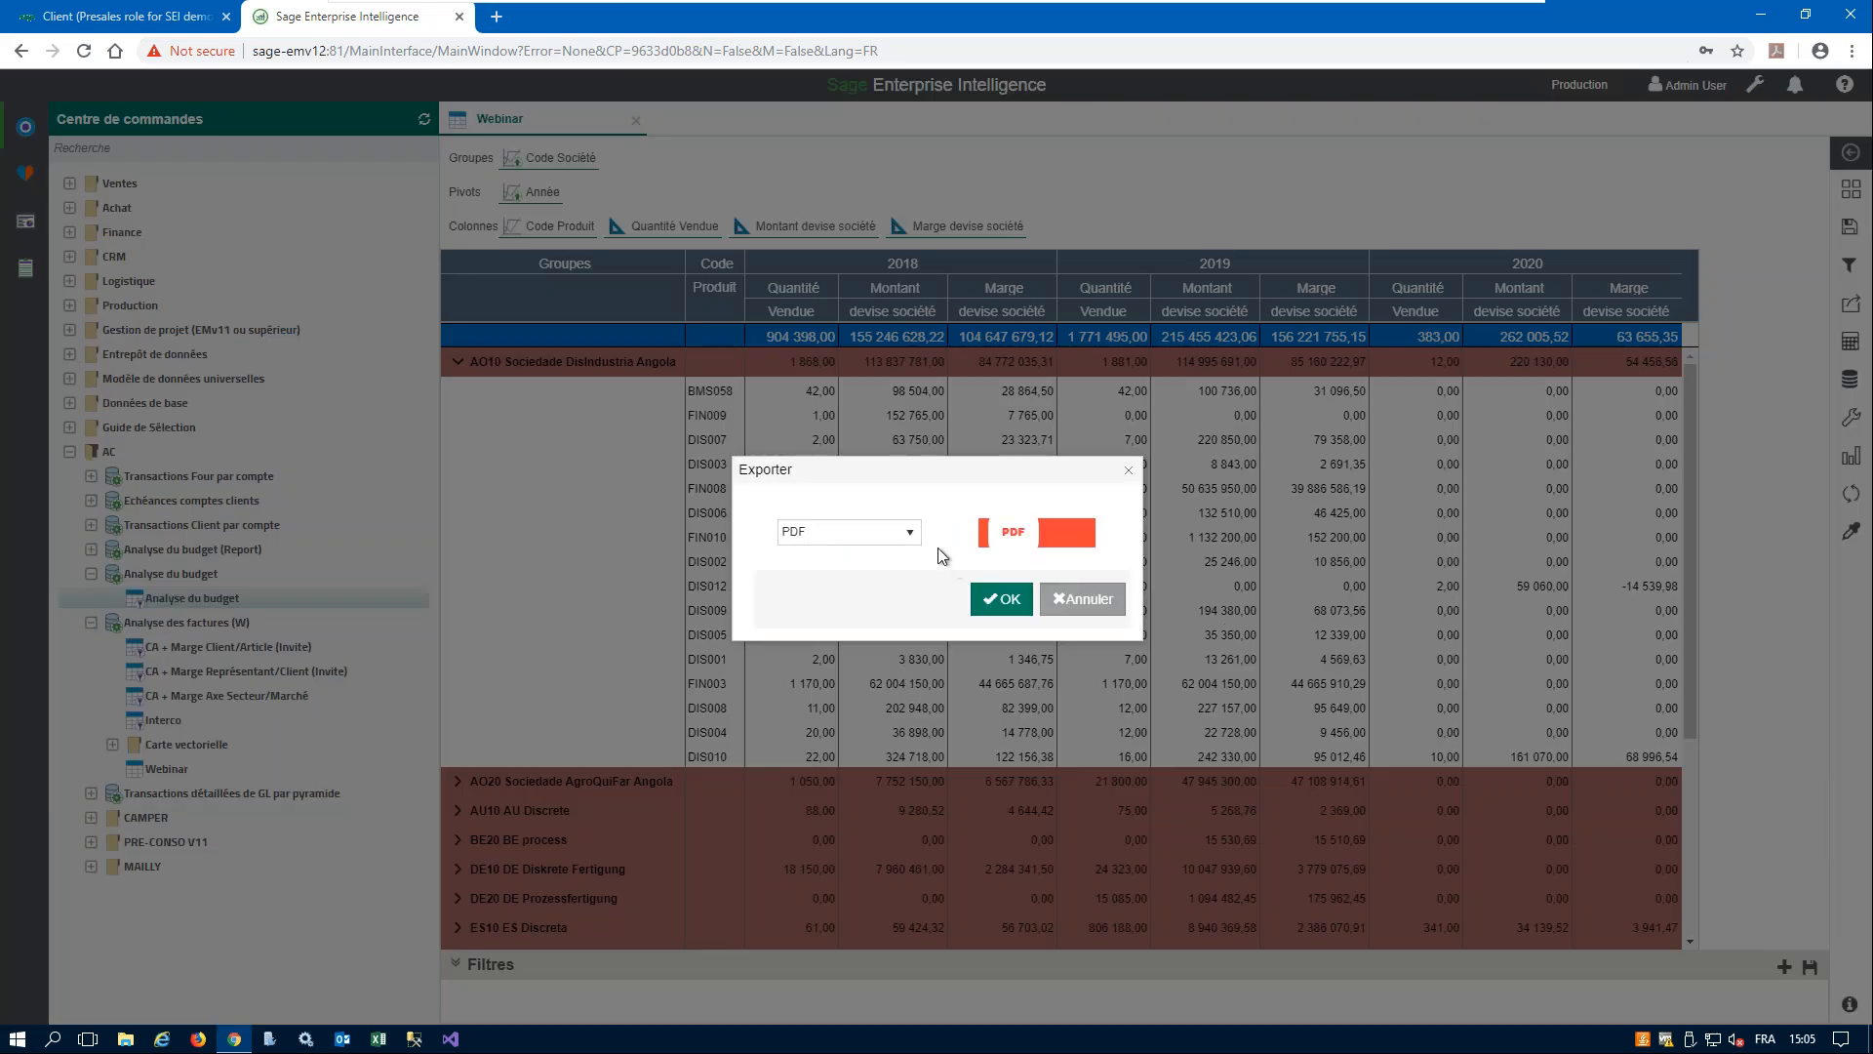
{"action": "left_click", "coordinate": [910, 535]}
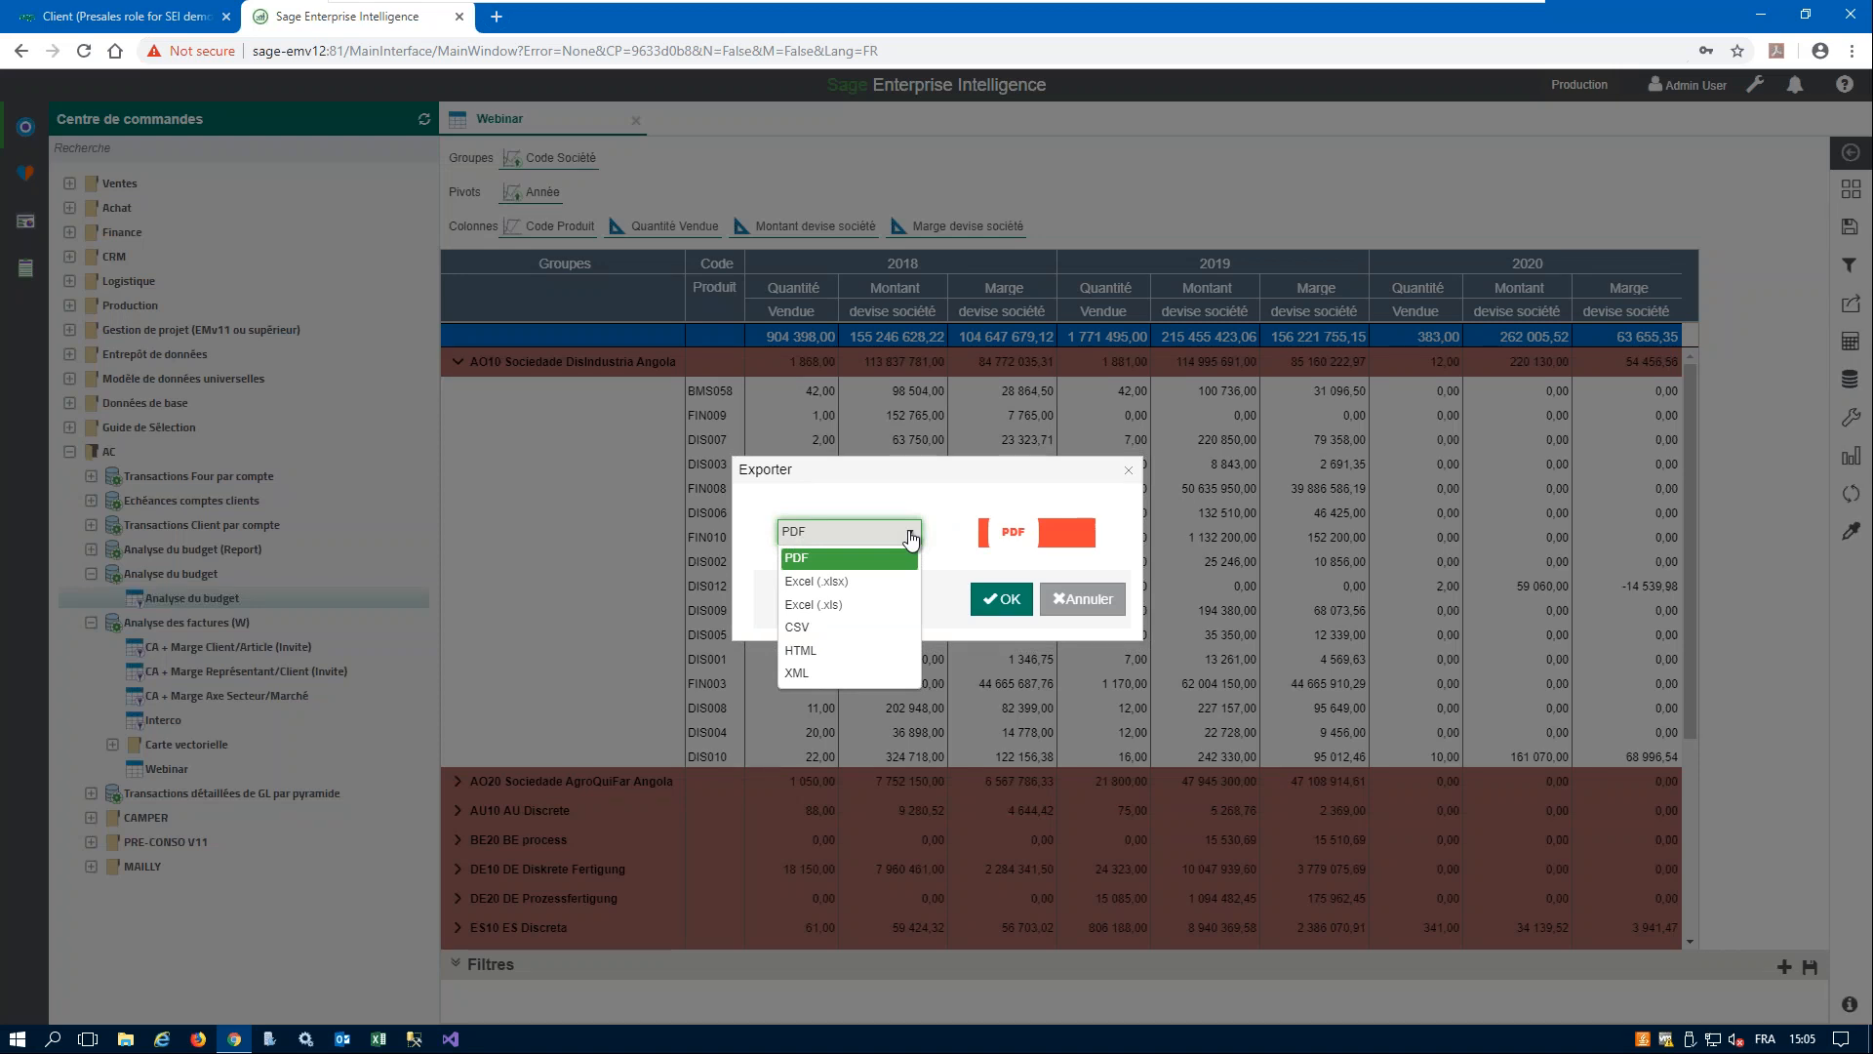
{"action": "left_click", "coordinate": [945, 480]}
{"action": "left_click", "coordinate": [1083, 598]}
- Expand all Code Société groups in the Webinar worksheet to list every company's products
{"action": "left_click", "coordinate": [605, 158]}
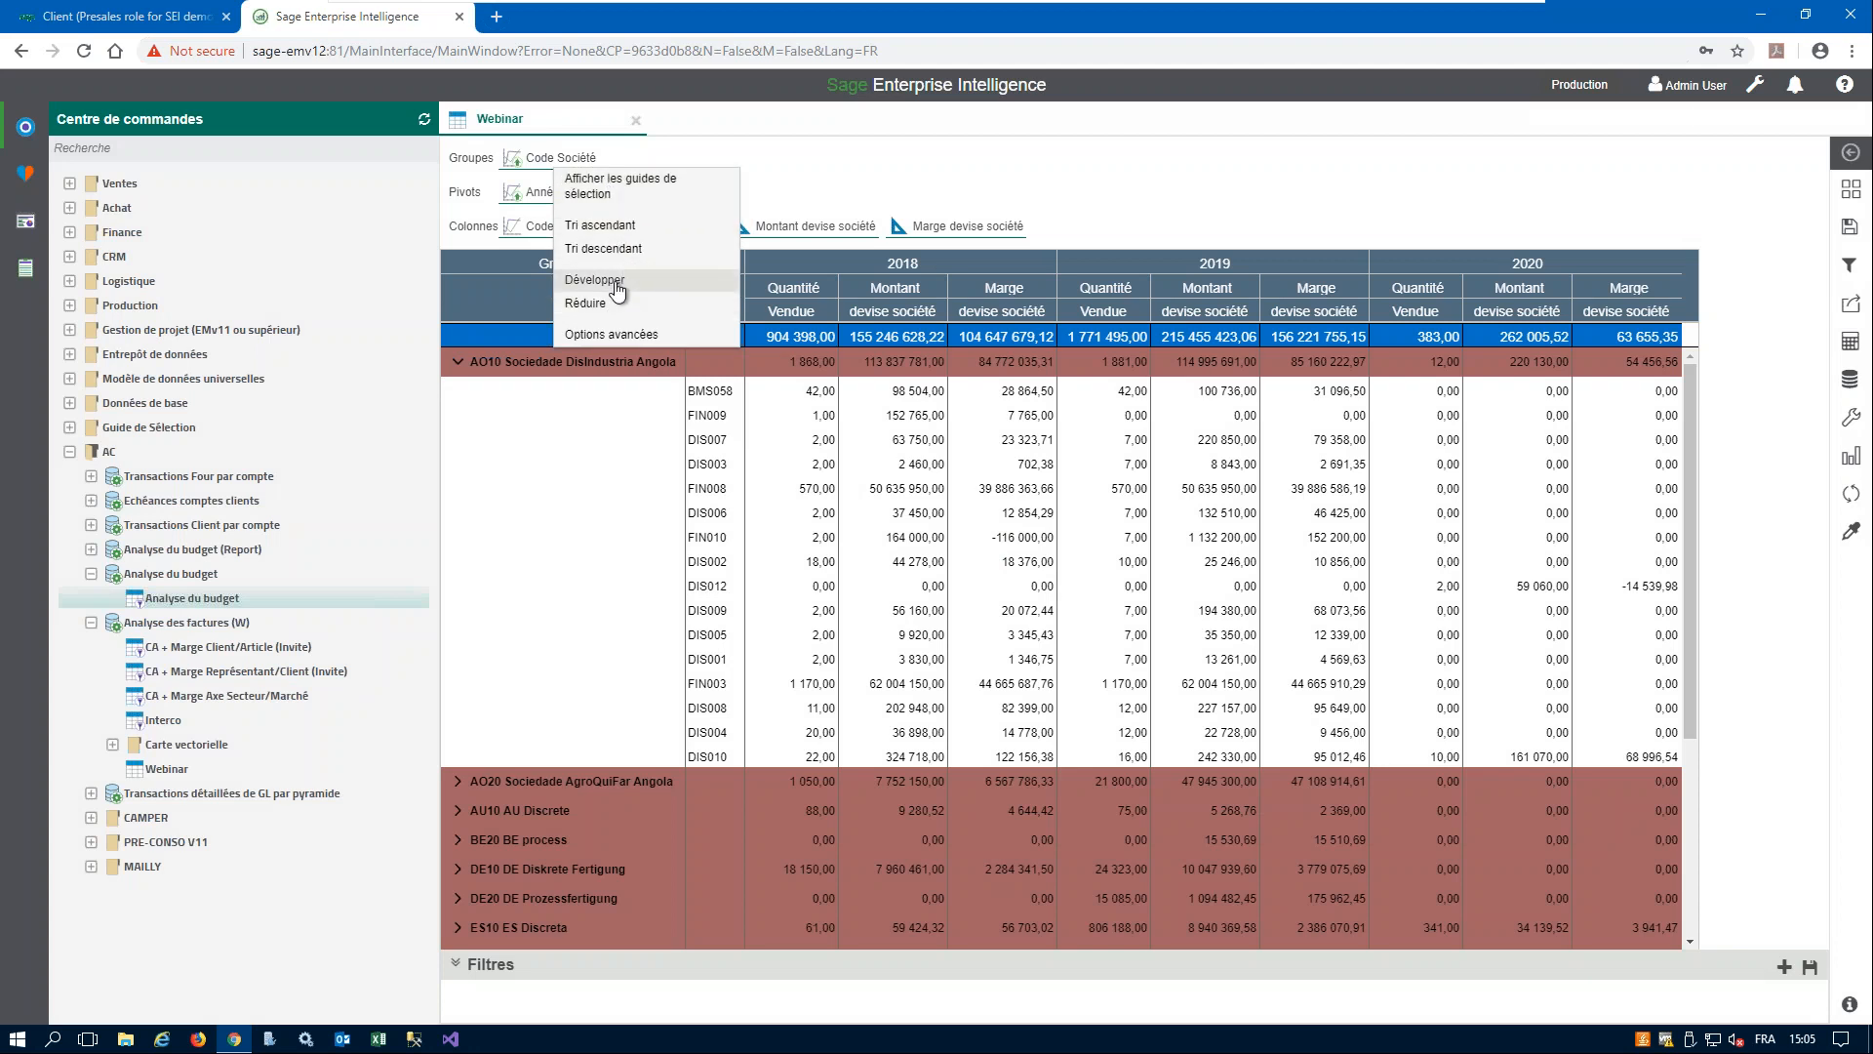
{"action": "left_click", "coordinate": [595, 280]}
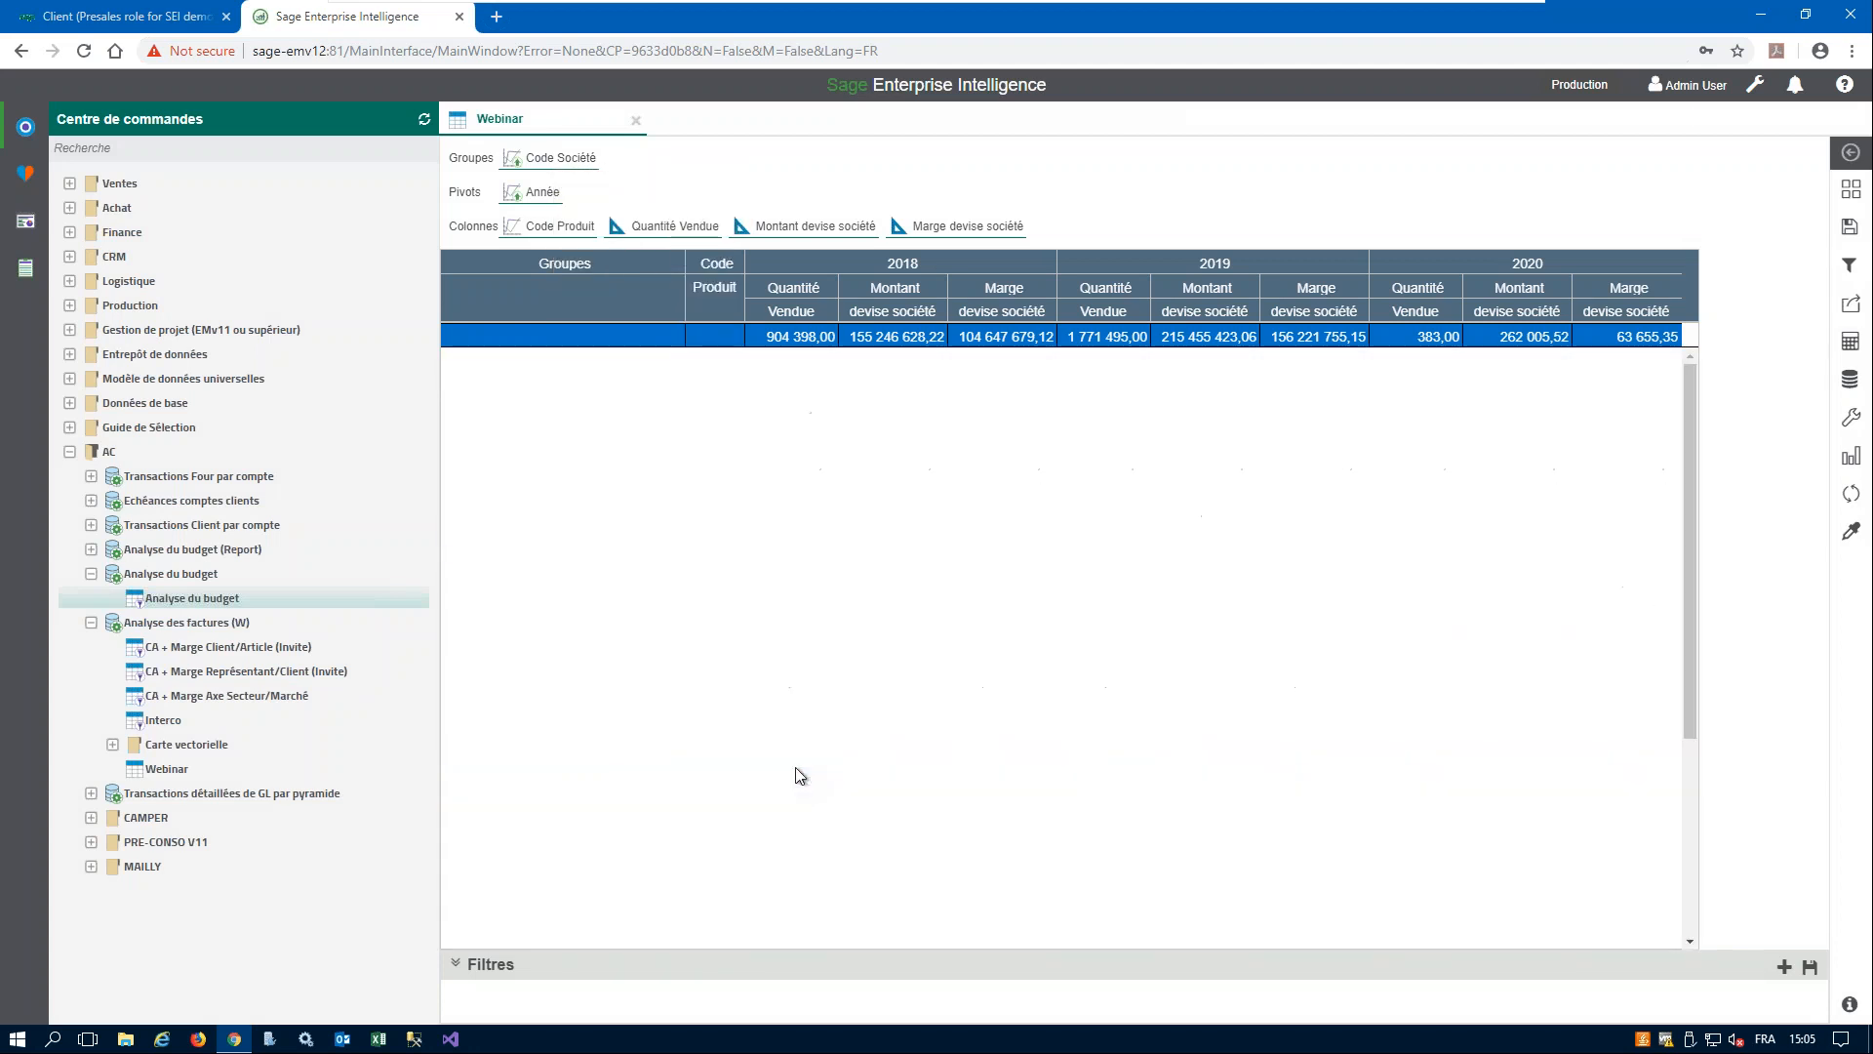
{"action": "scroll", "coordinate": [784, 718], "scroll_direction": "down", "scroll_amount": 3}
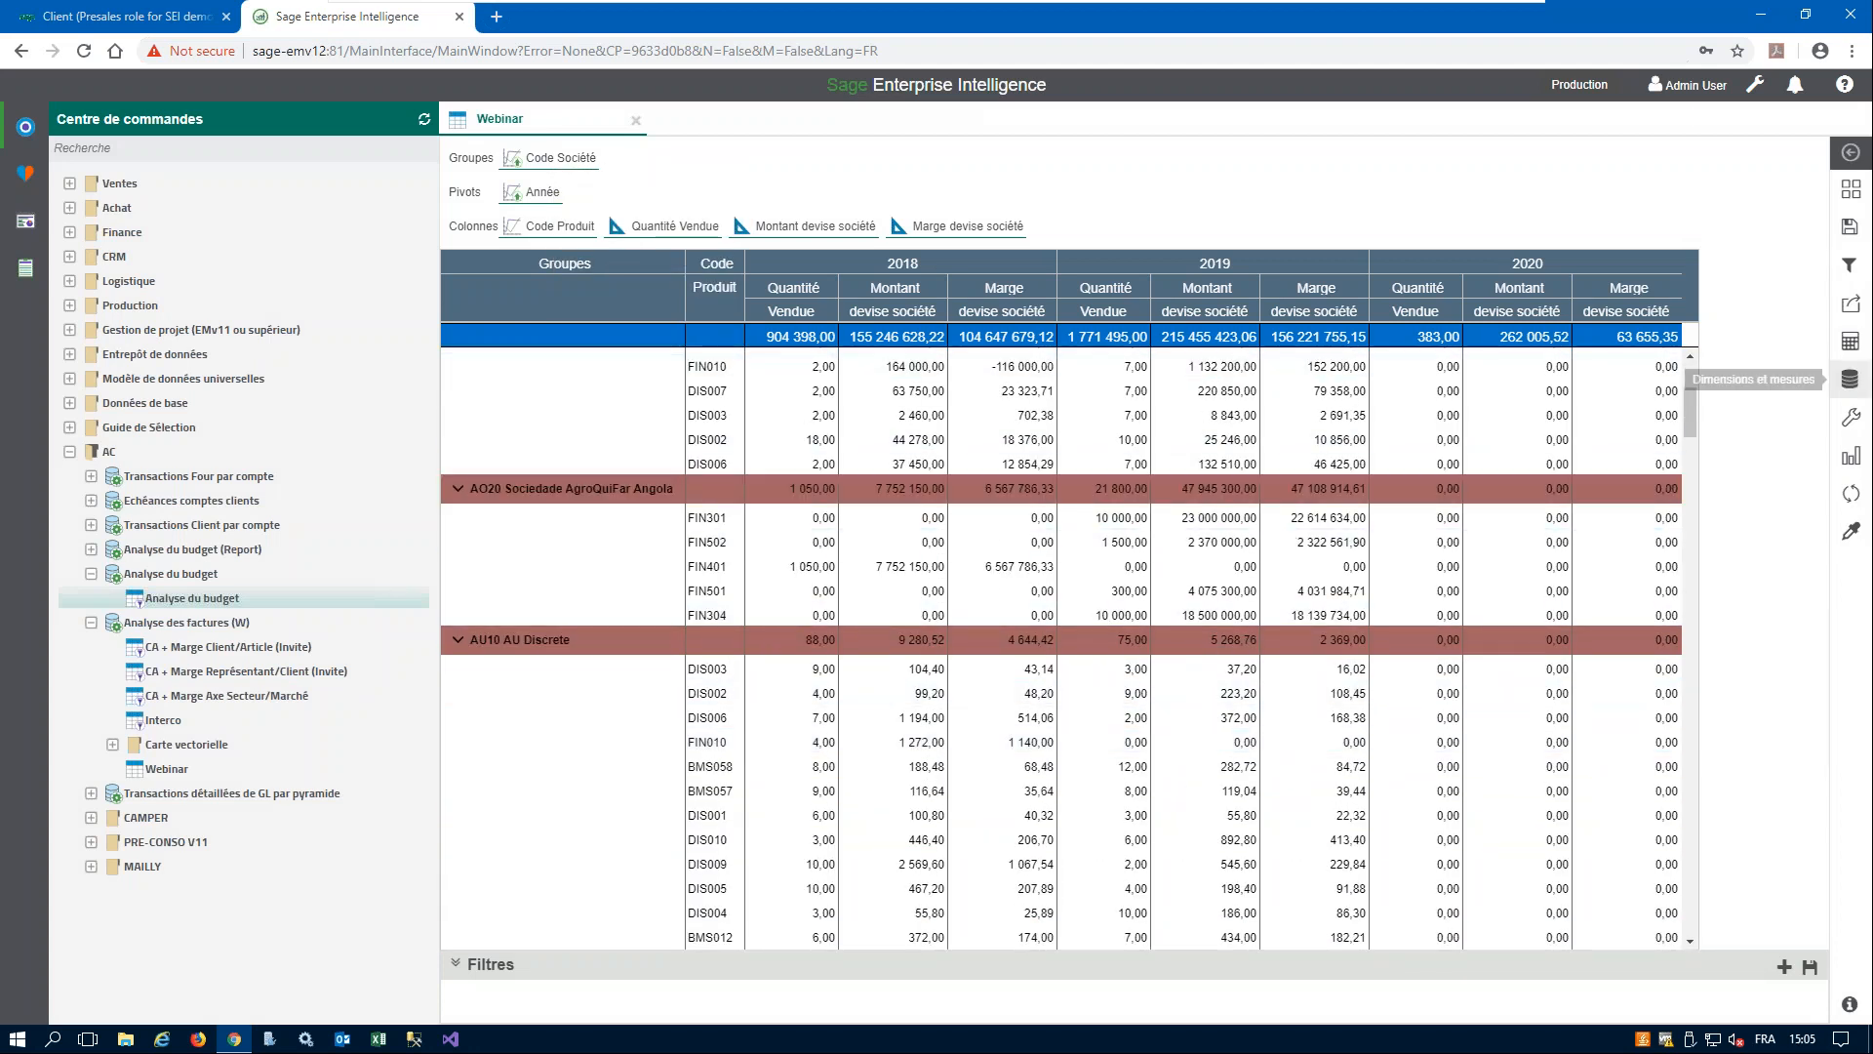
- Export the expanded Webinar worksheet to Excel (.xlsx), download the file and open it in Excel
{"action": "left_click", "coordinate": [1851, 303]}
{"action": "left_click", "coordinate": [1746, 408]}
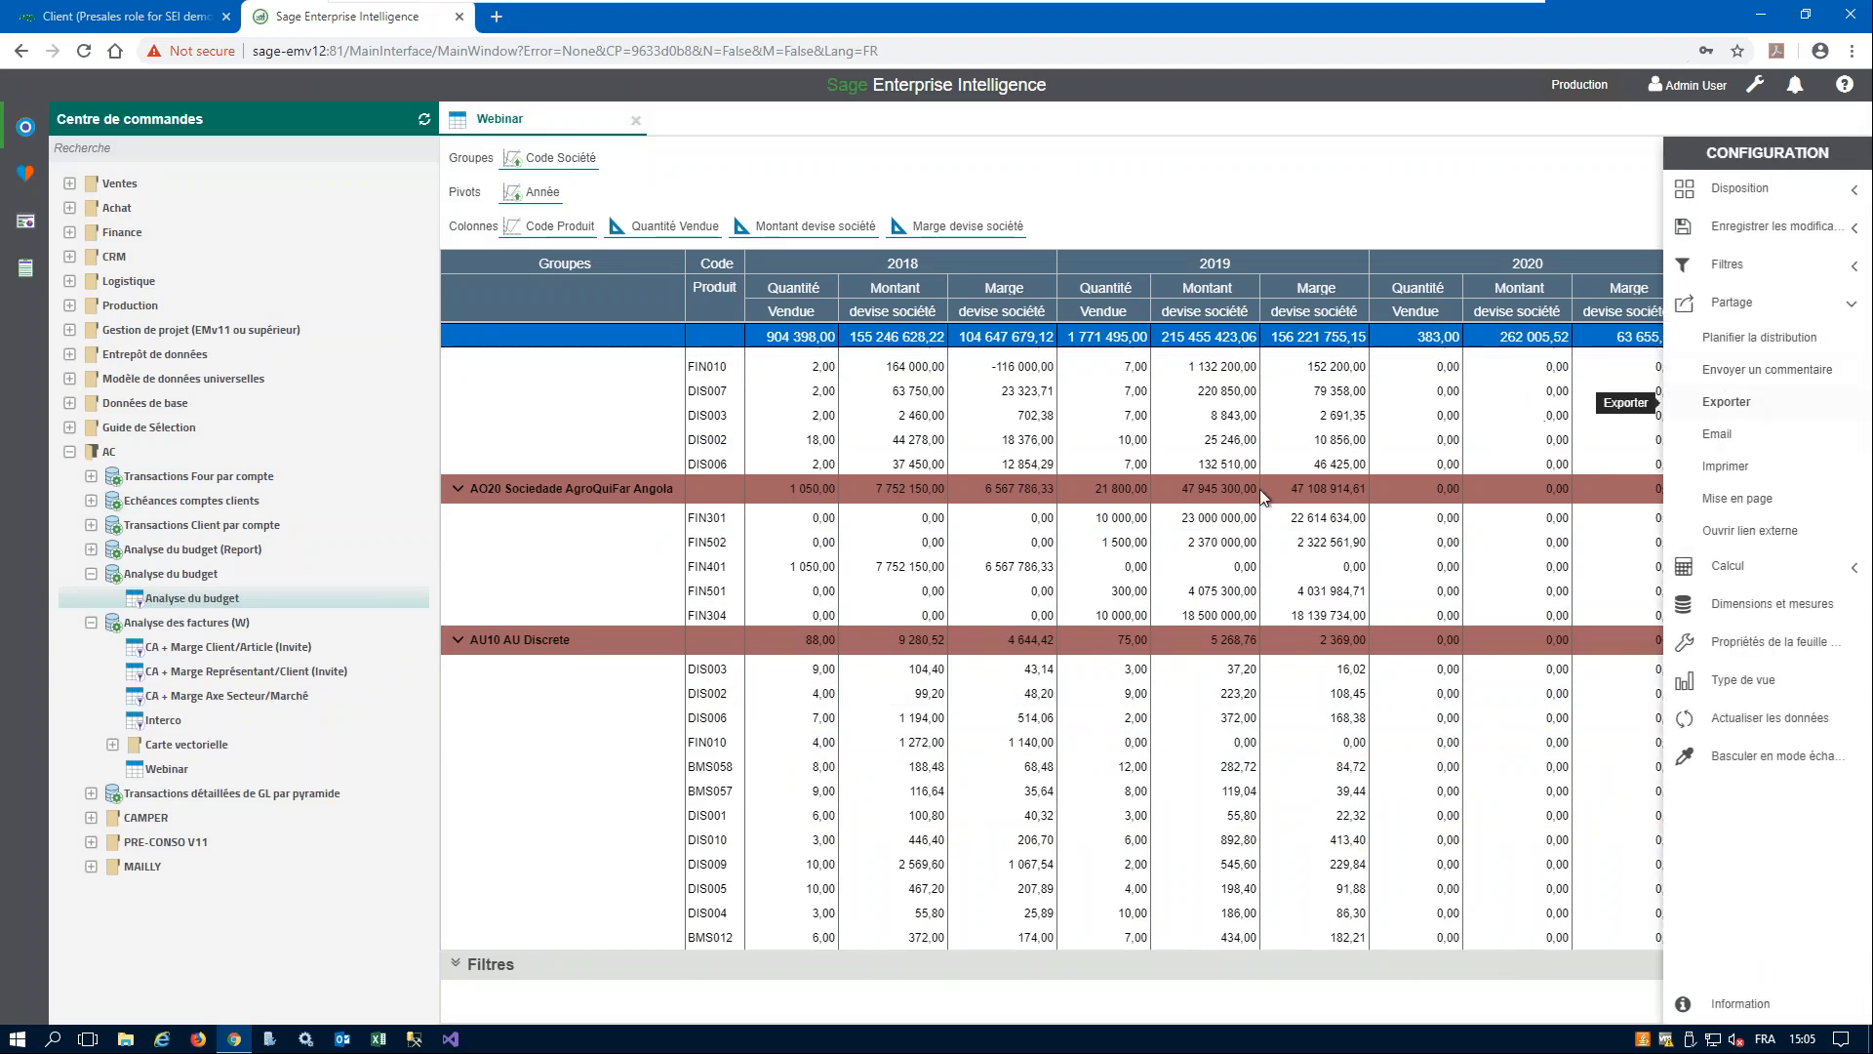
{"action": "left_click", "coordinate": [910, 533]}
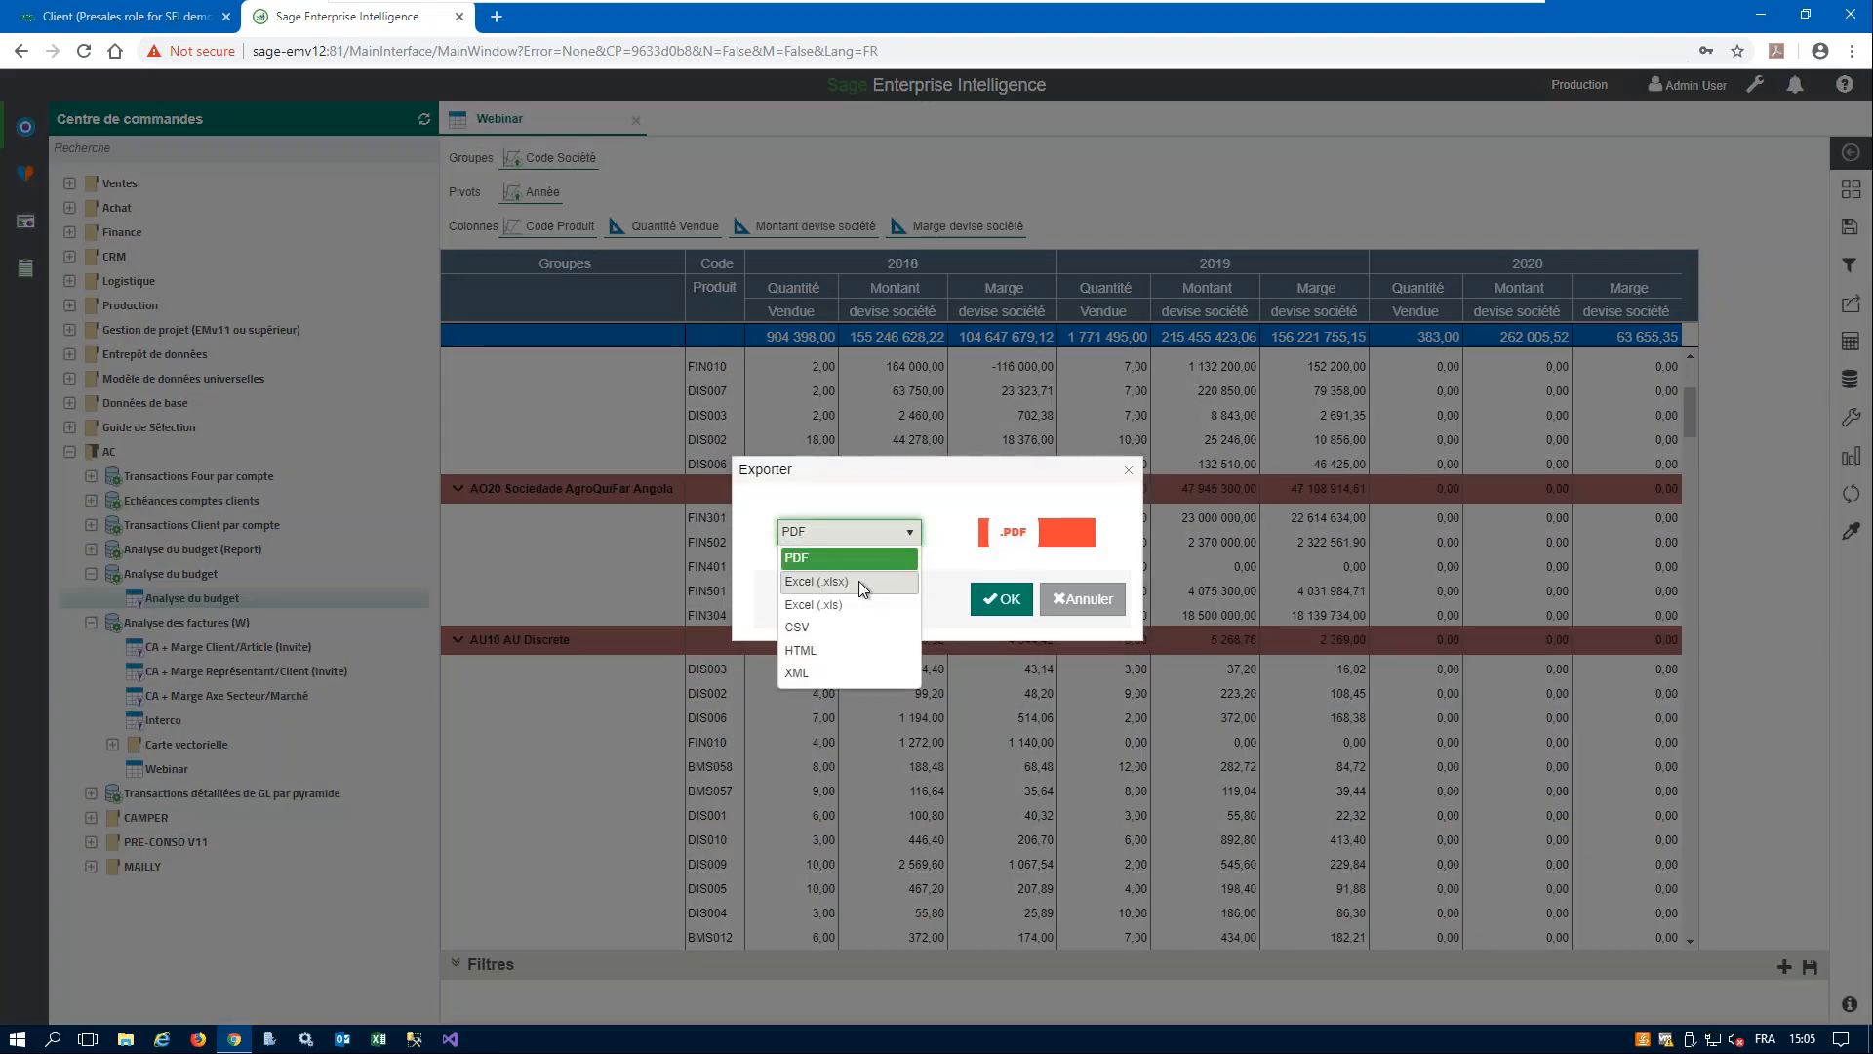
{"action": "left_click", "coordinate": [858, 578]}
{"action": "left_click", "coordinate": [1002, 598]}
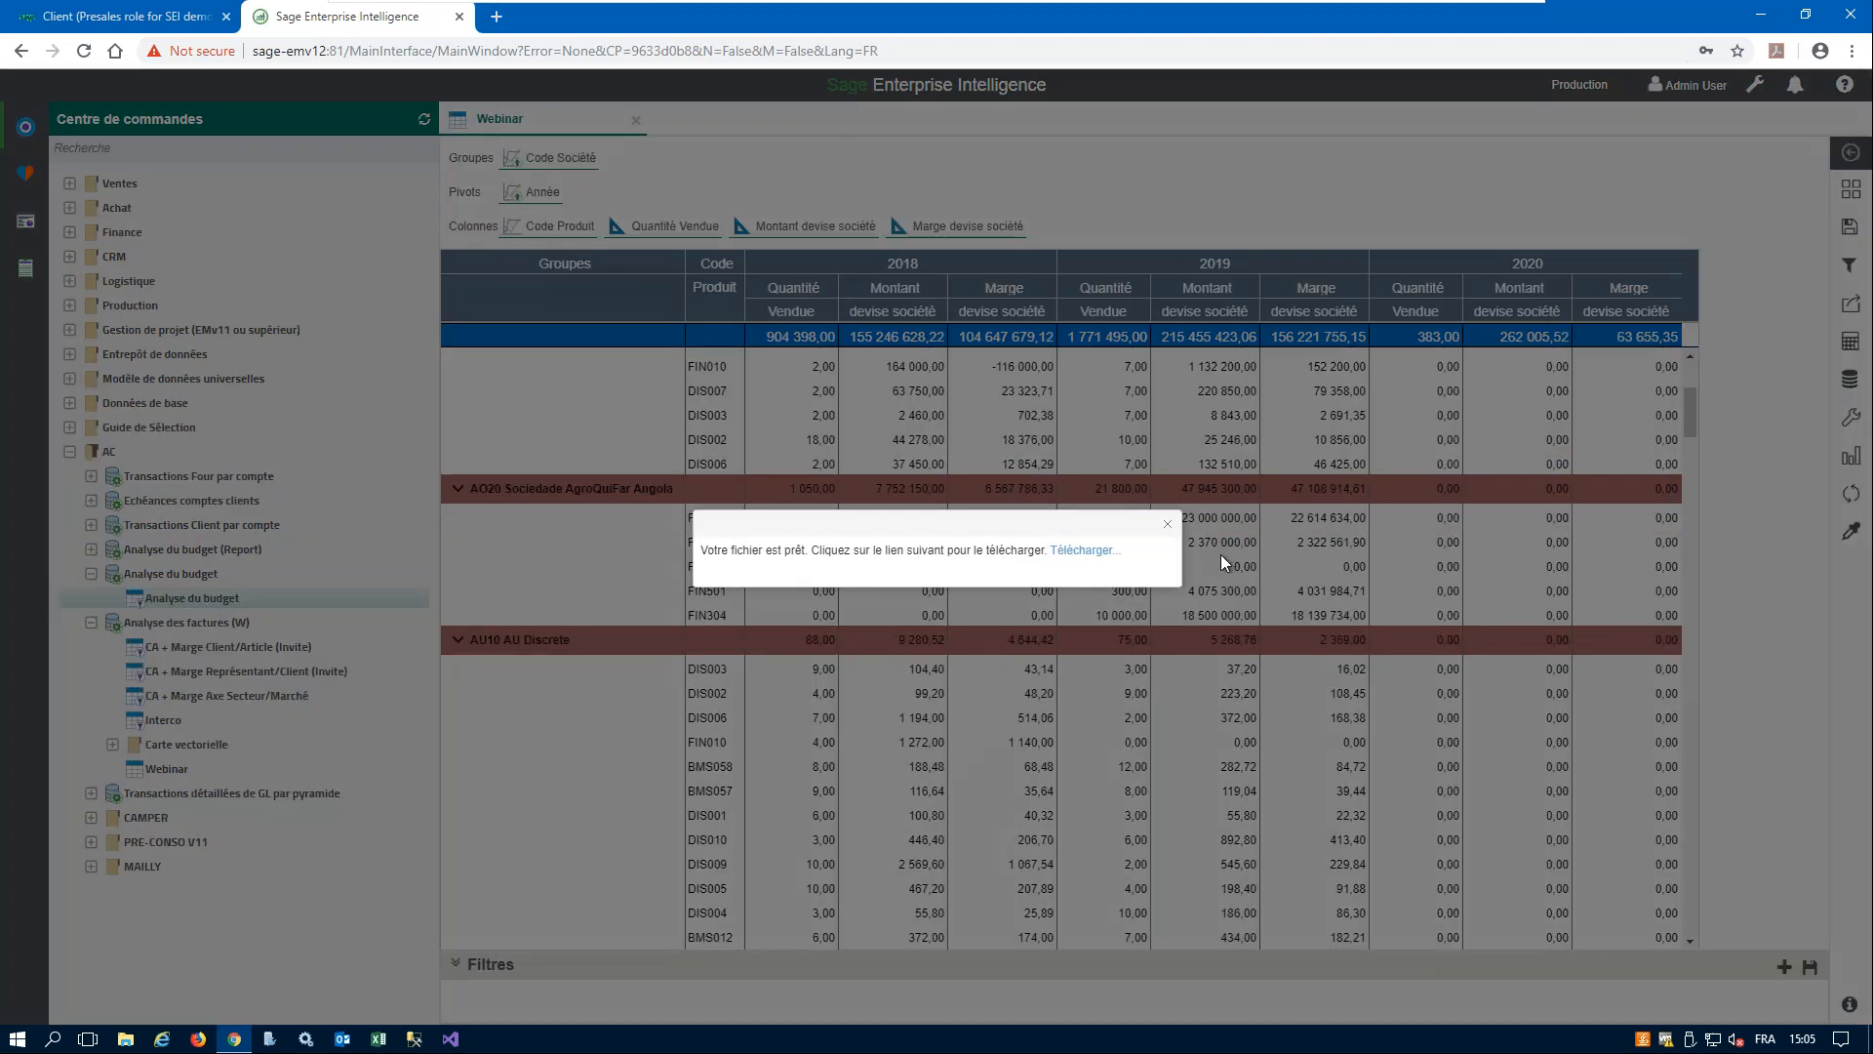
{"action": "left_click", "coordinate": [1095, 552]}
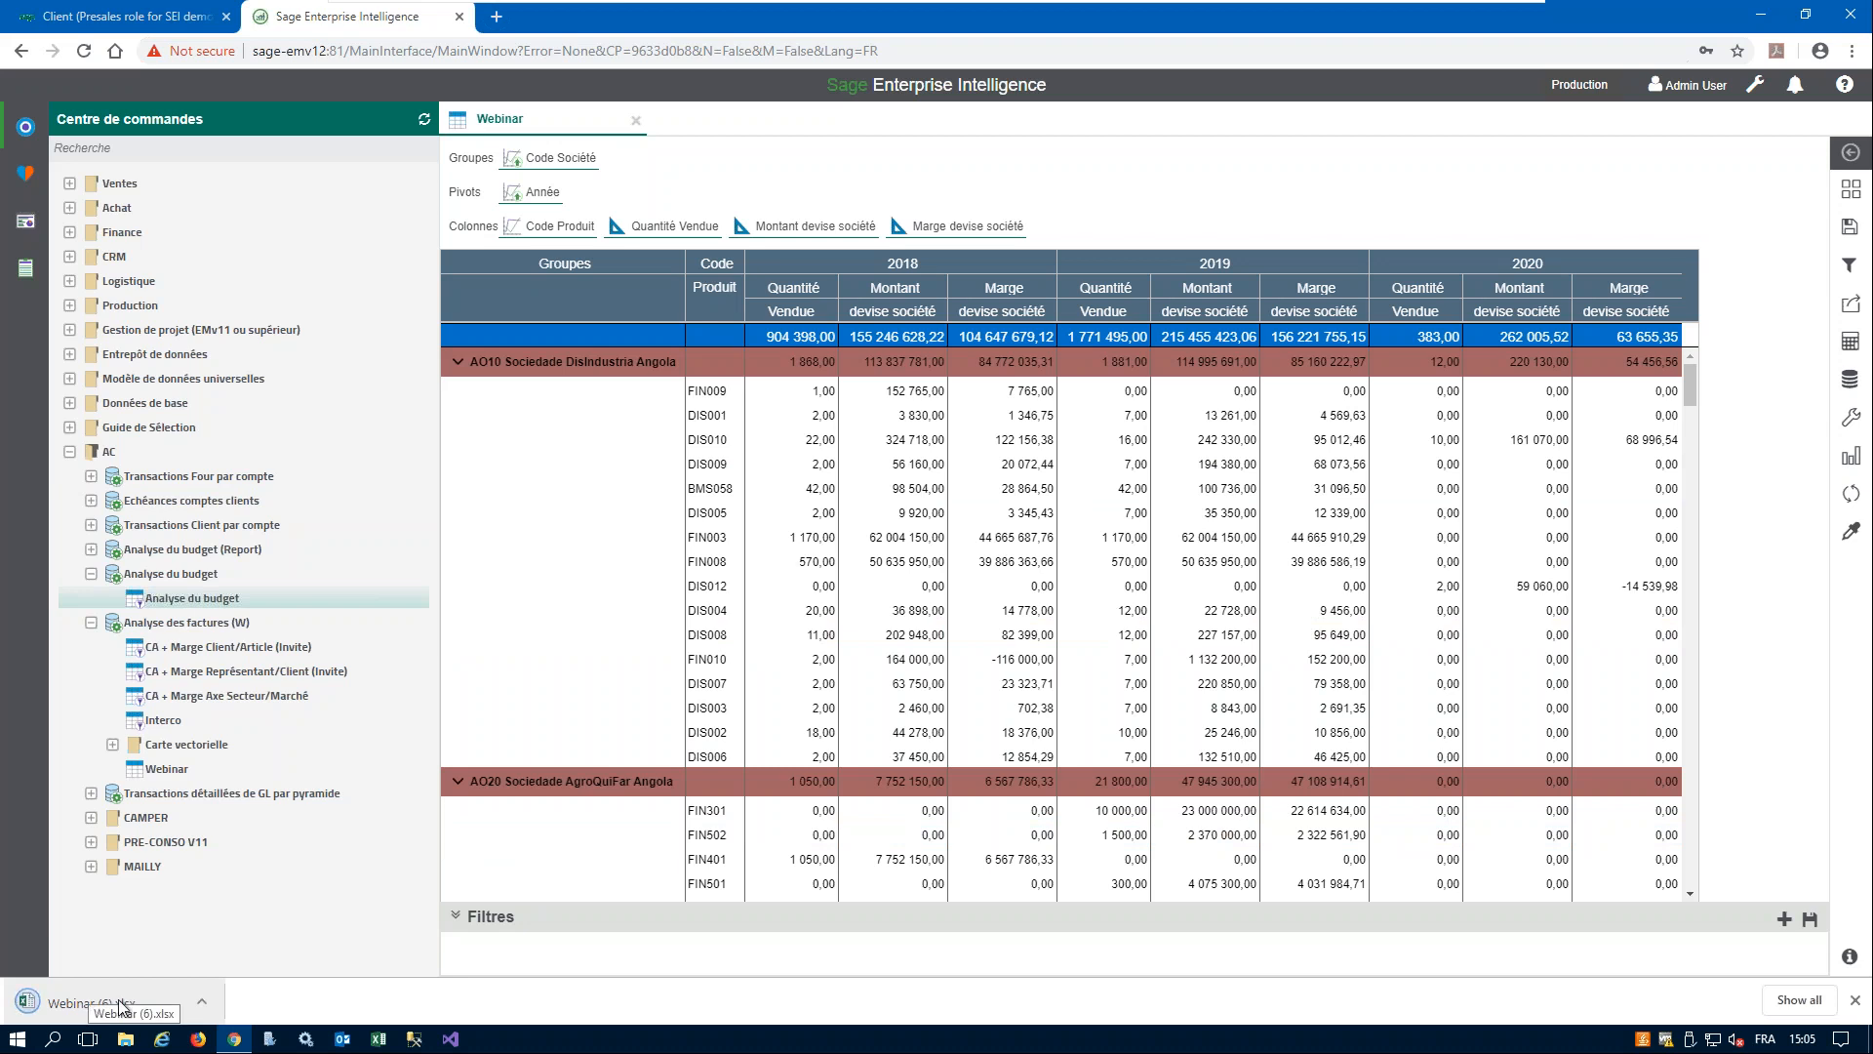
{"action": "left_click", "coordinate": [81, 1005]}
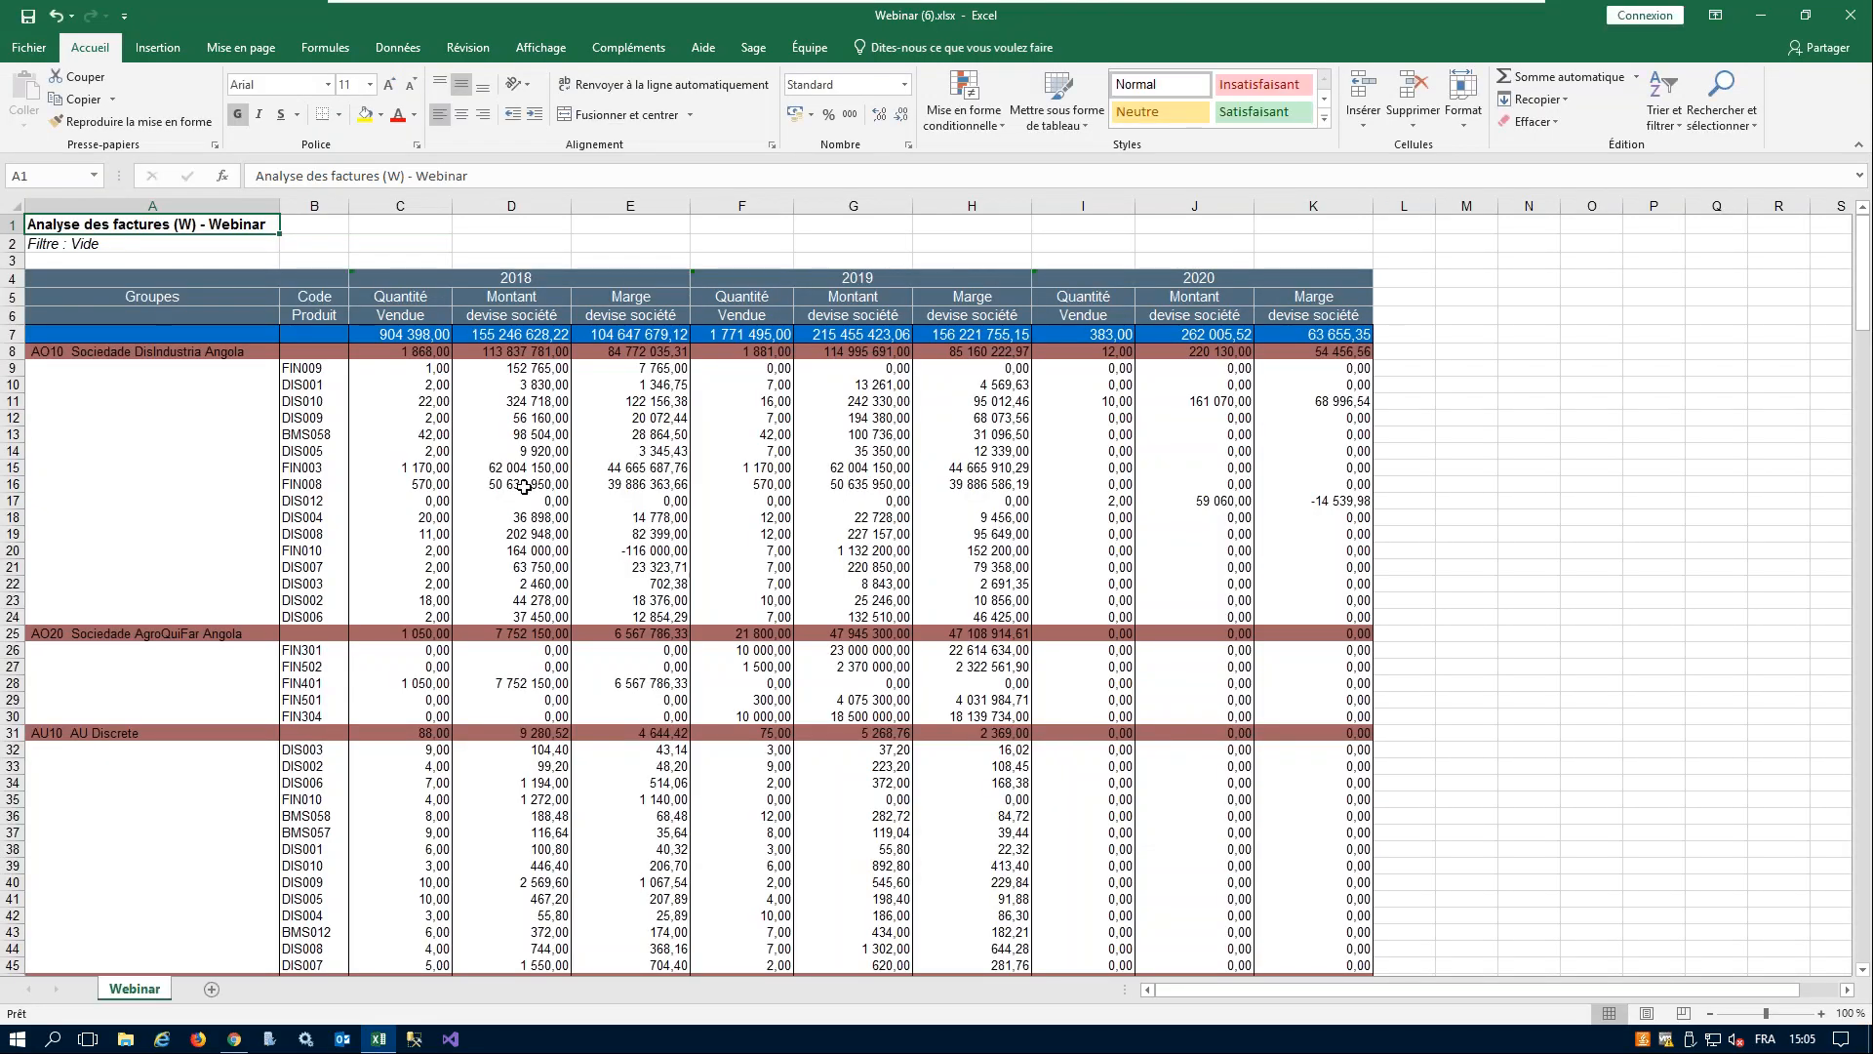
- Examine the grouped rows and formatting of the exported workbook, and close Excel without saving
{"action": "left_click", "coordinate": [524, 486]}
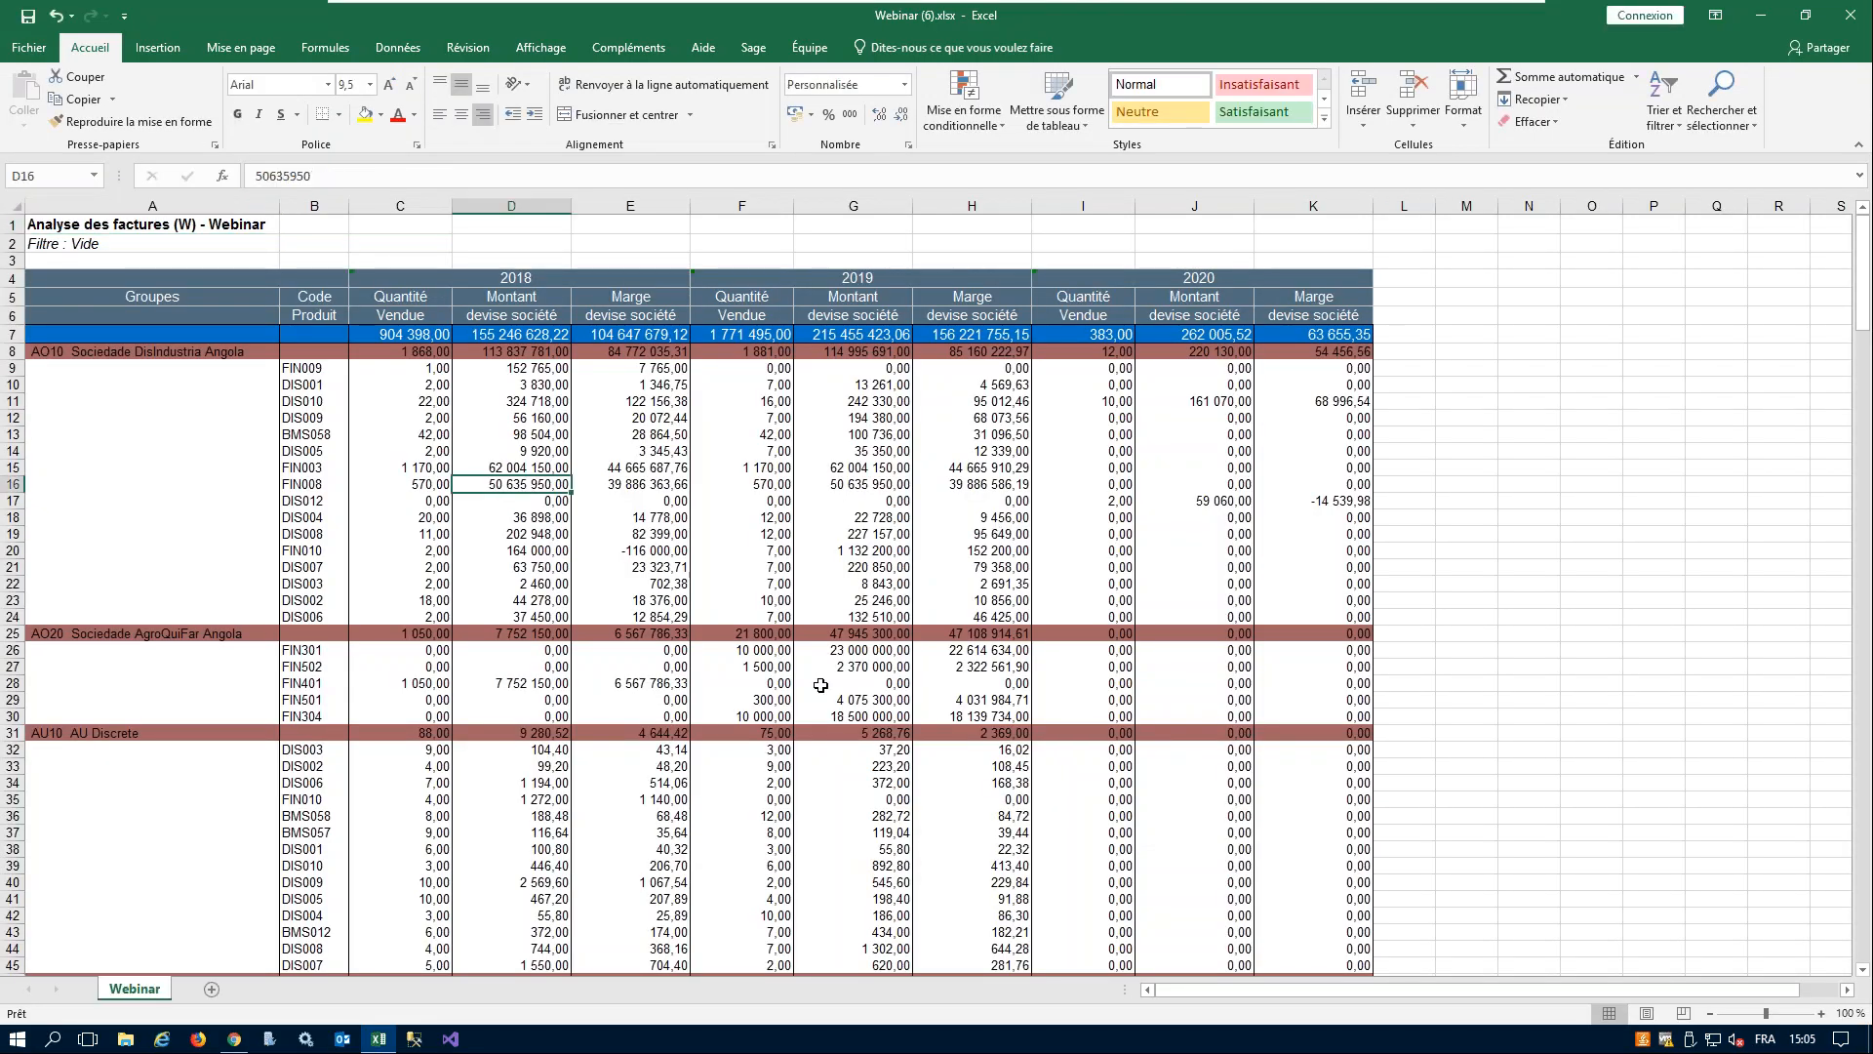
{"action": "scroll", "coordinate": [996, 649], "scroll_direction": "down", "scroll_amount": 9}
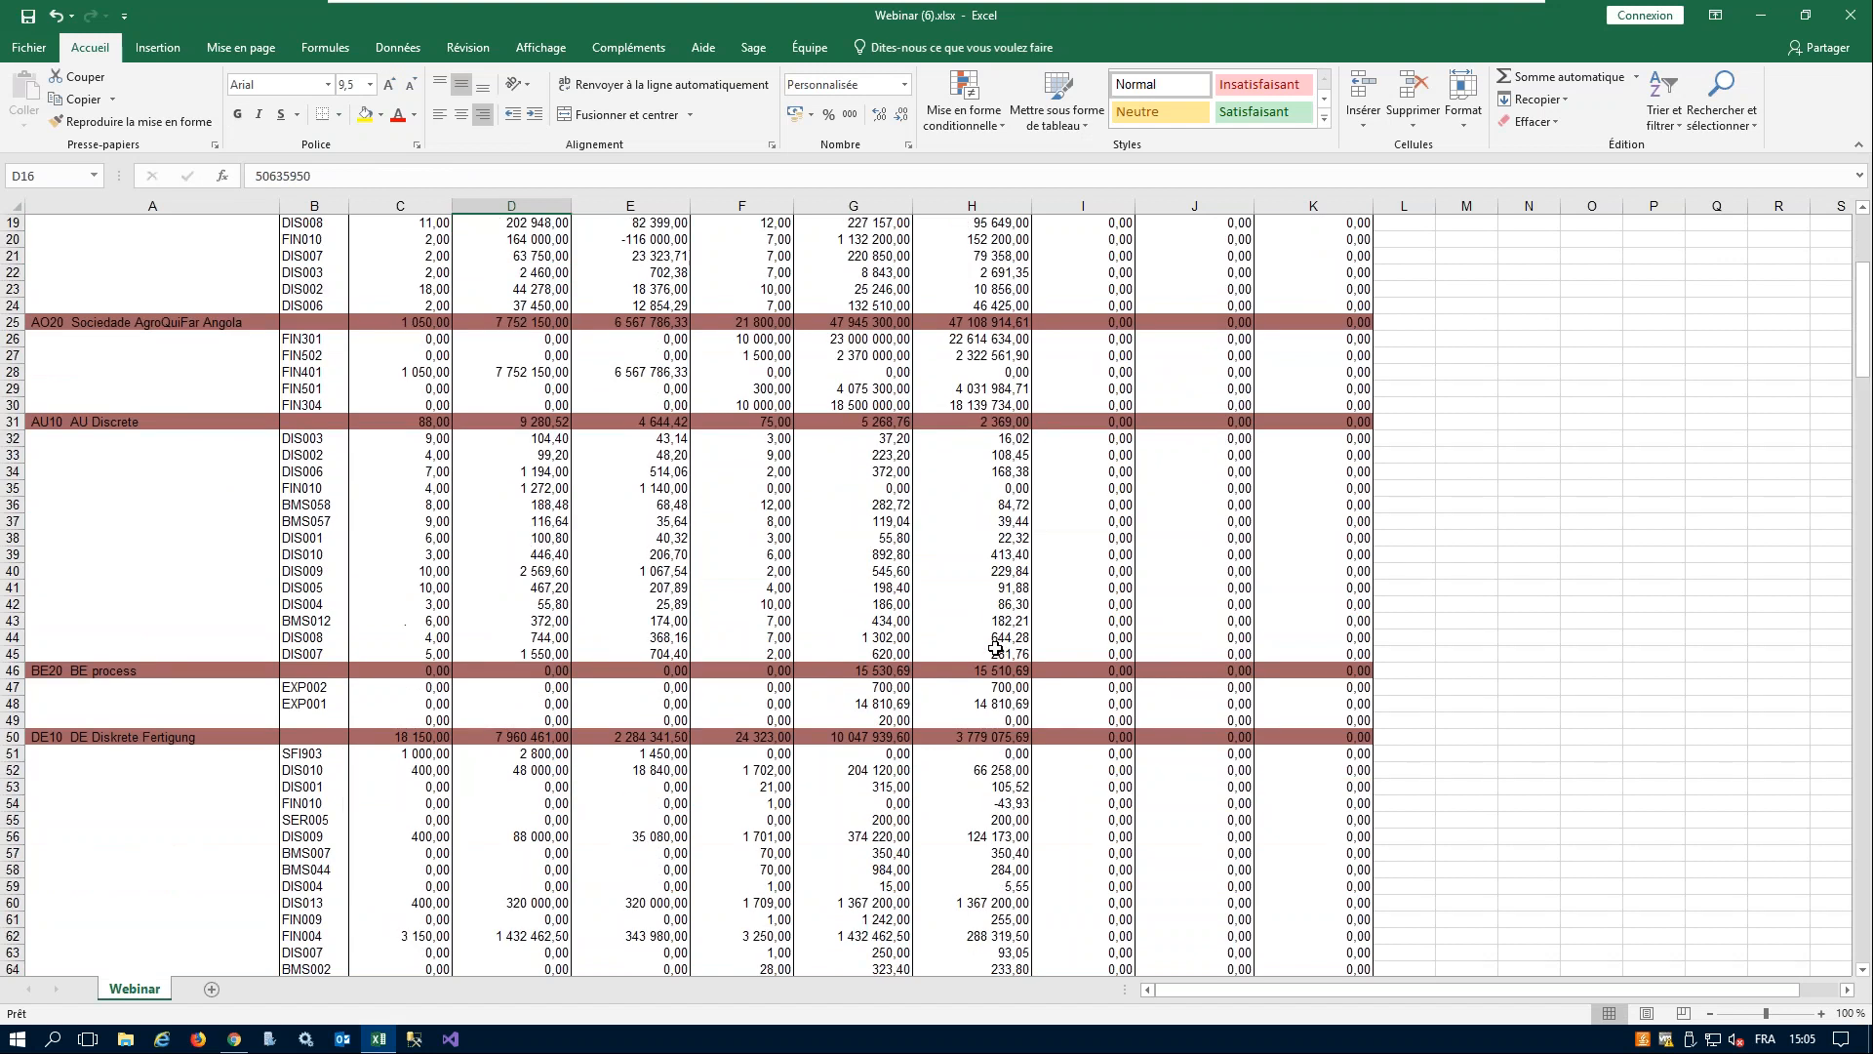
{"action": "scroll", "coordinate": [991, 648], "scroll_direction": "up", "scroll_amount": 9}
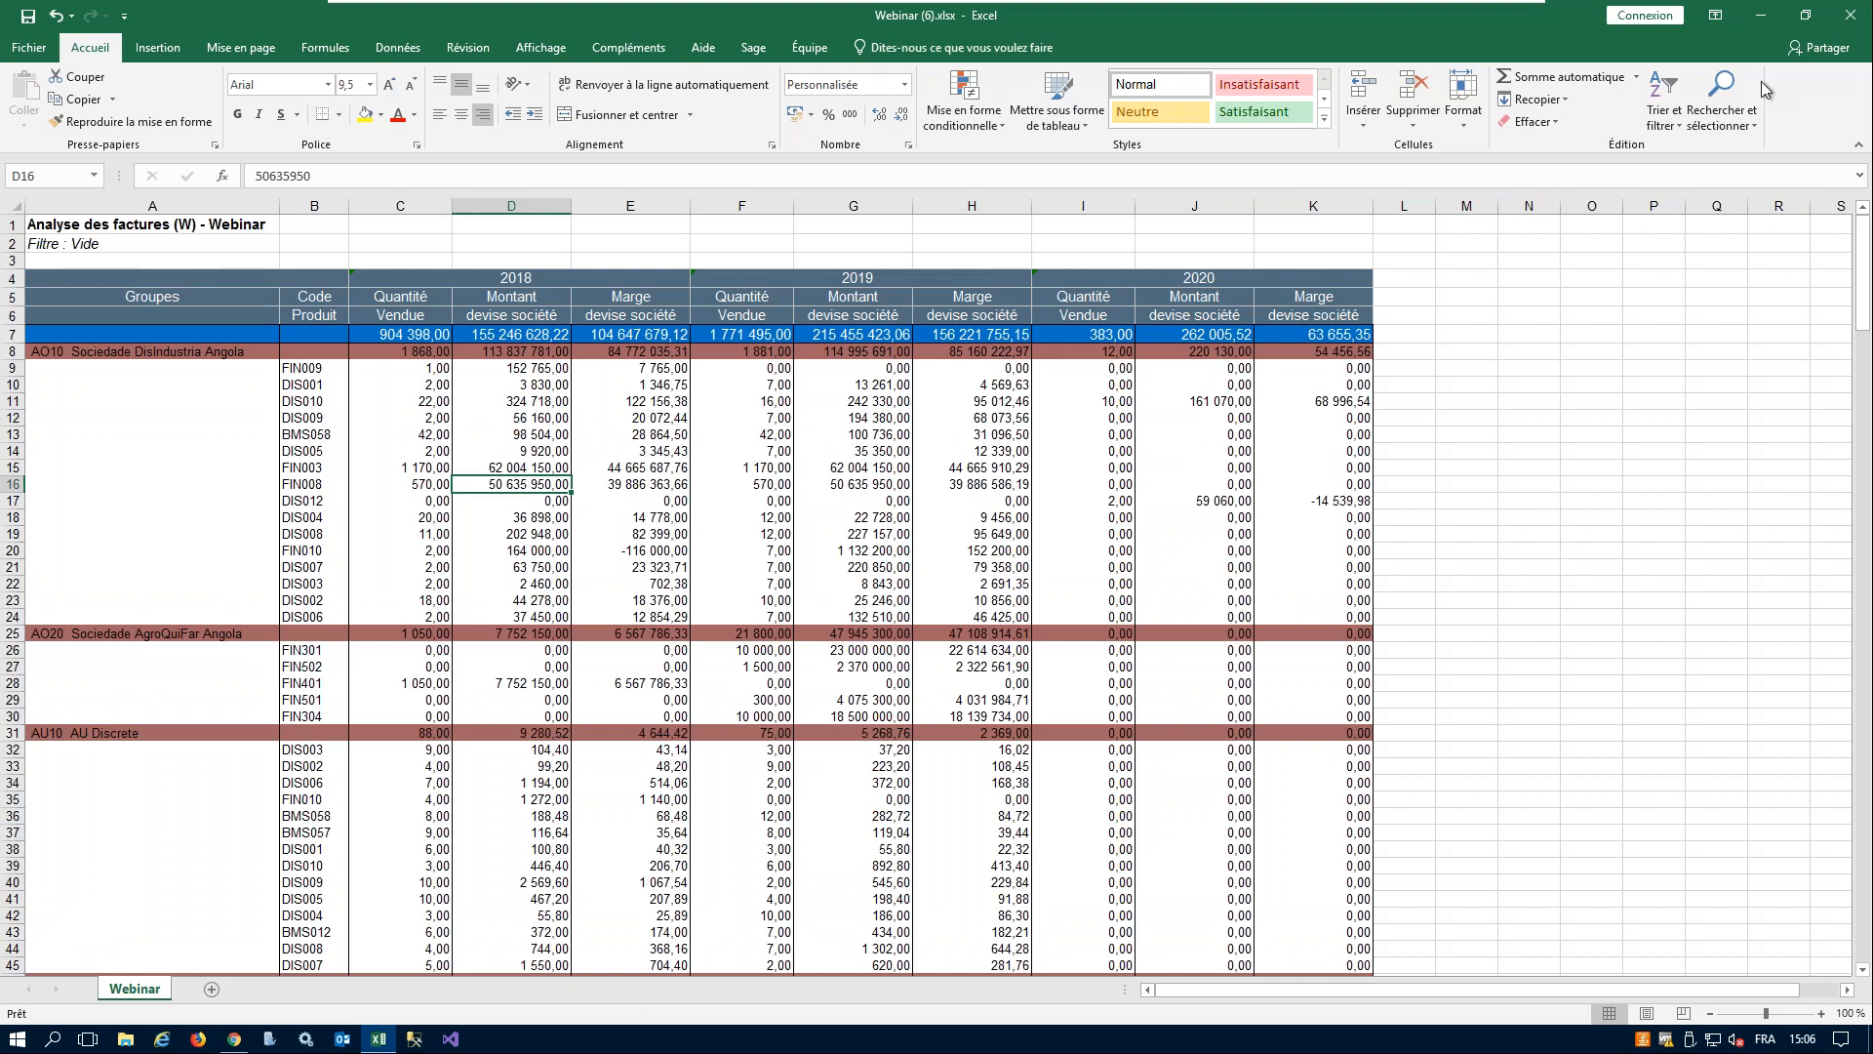
{"action": "left_click", "coordinate": [1851, 15]}
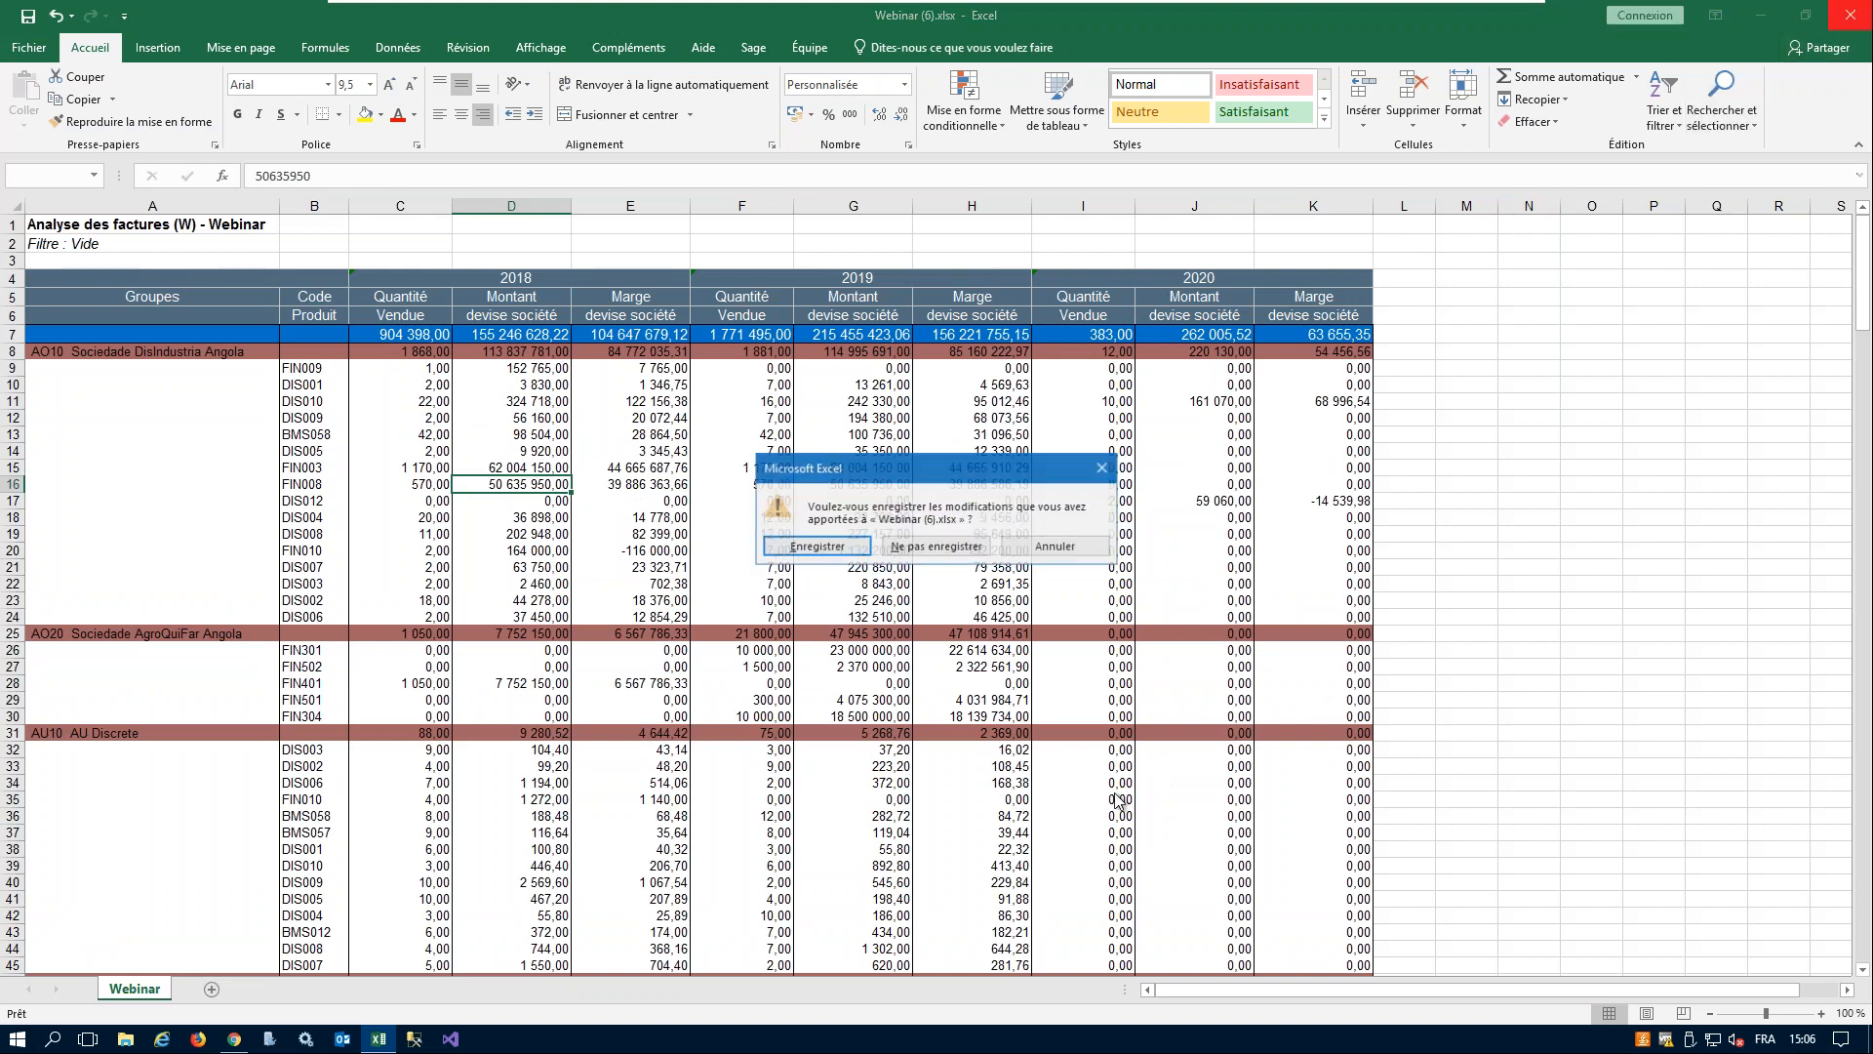
{"action": "left_click", "coordinate": [937, 546]}
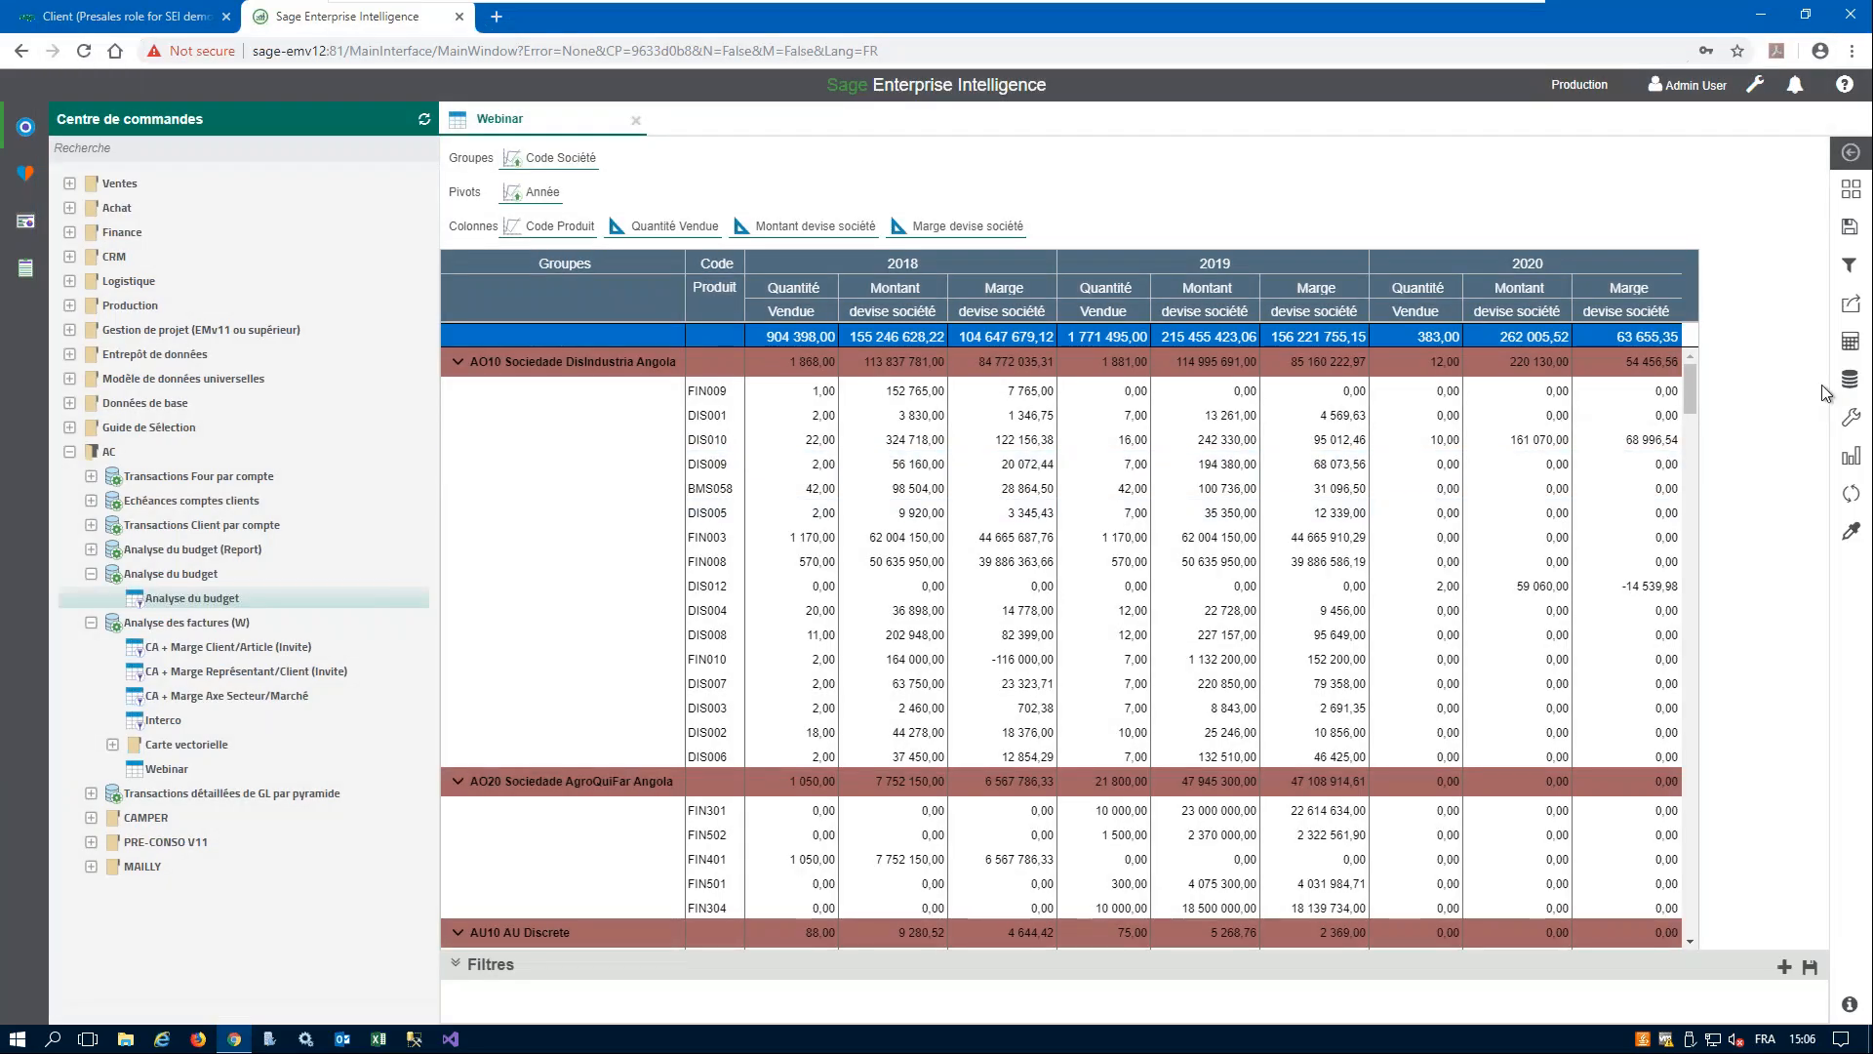
- Examine the e-mail export form's file formats and recipient field for the Webinar worksheet, and cancel without sending
{"action": "left_click", "coordinate": [1851, 322]}
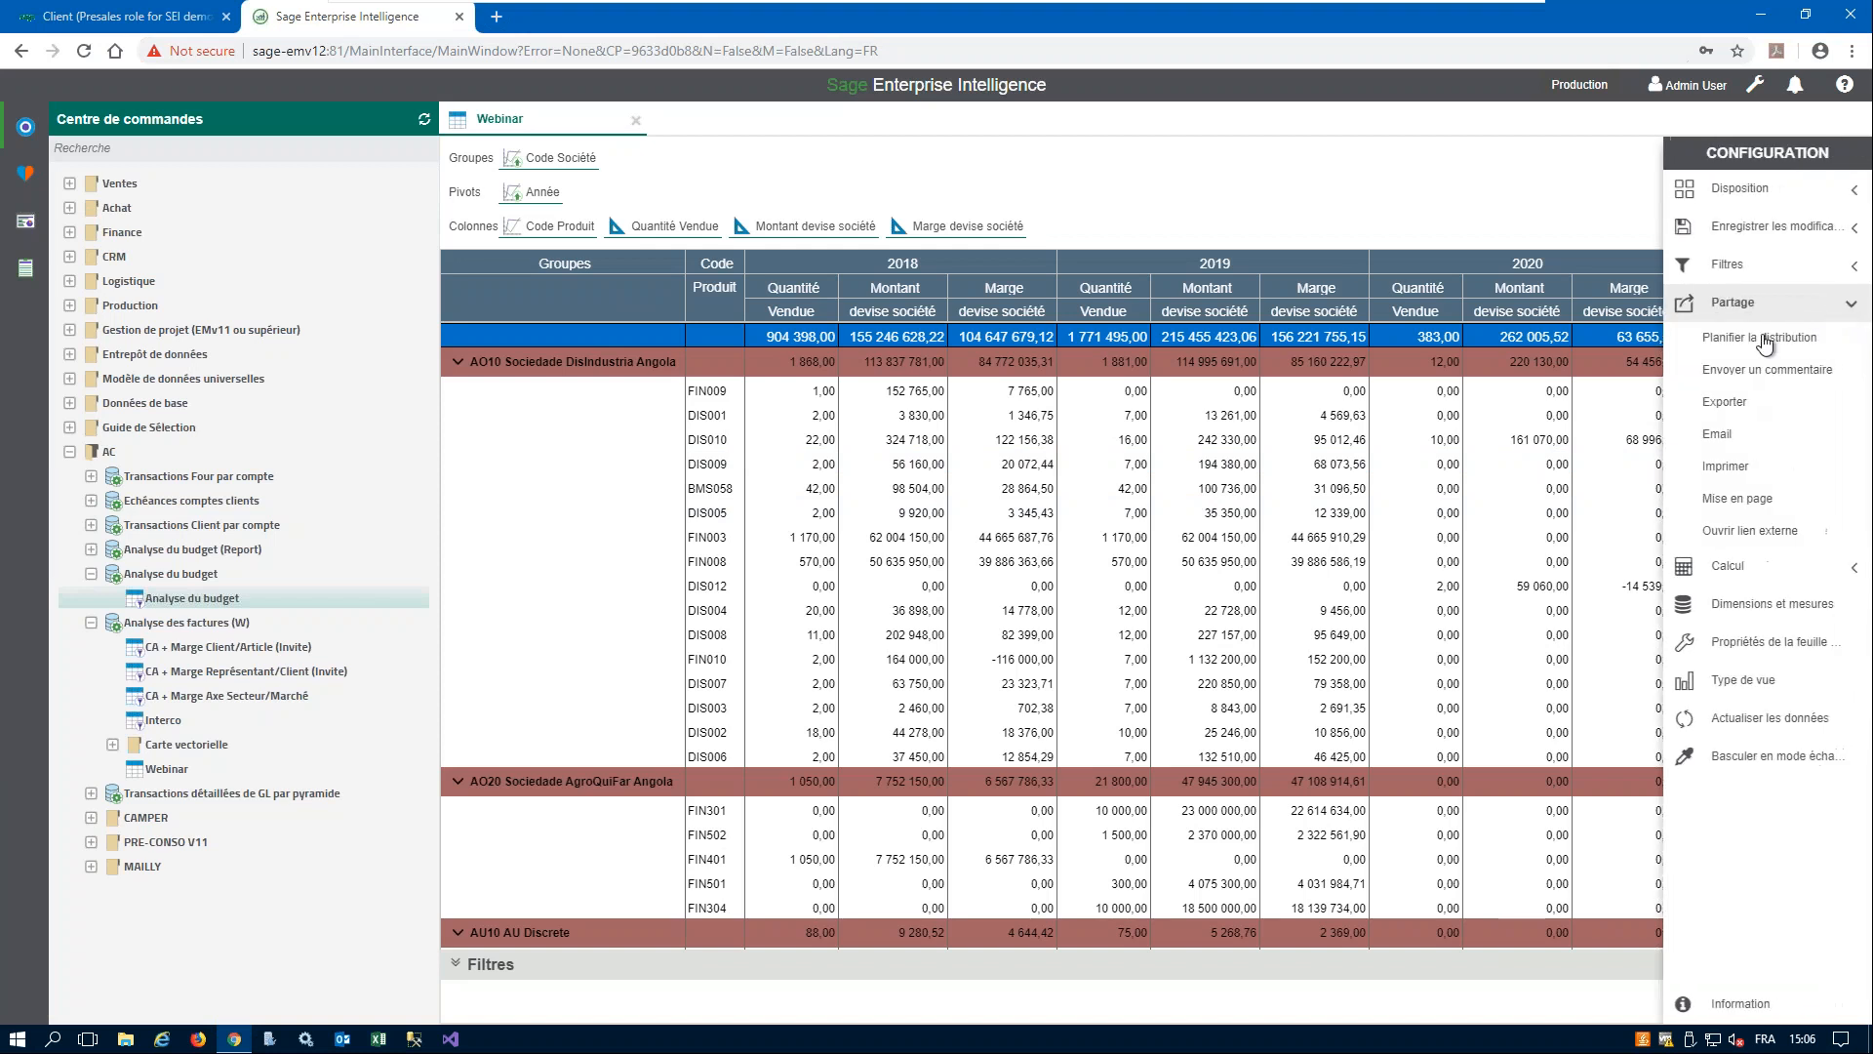
{"action": "left_click", "coordinate": [1719, 435]}
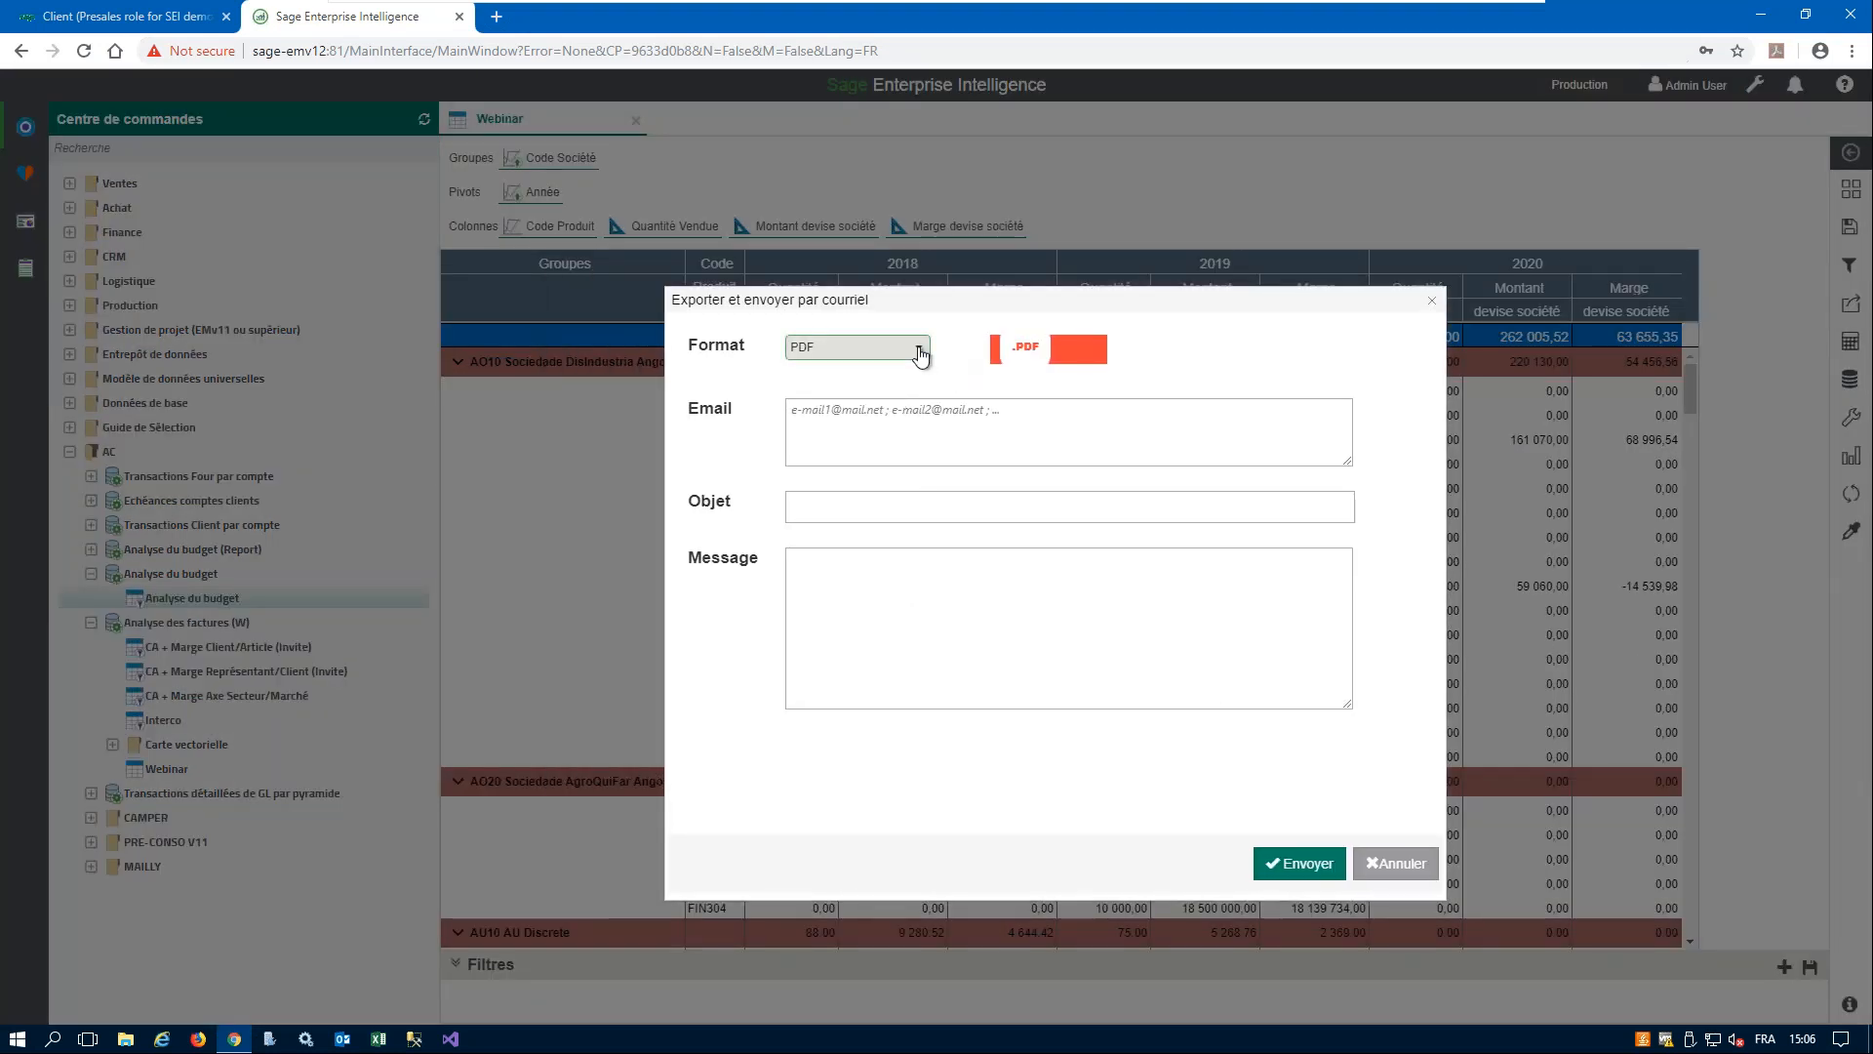
{"action": "left_click", "coordinate": [917, 347]}
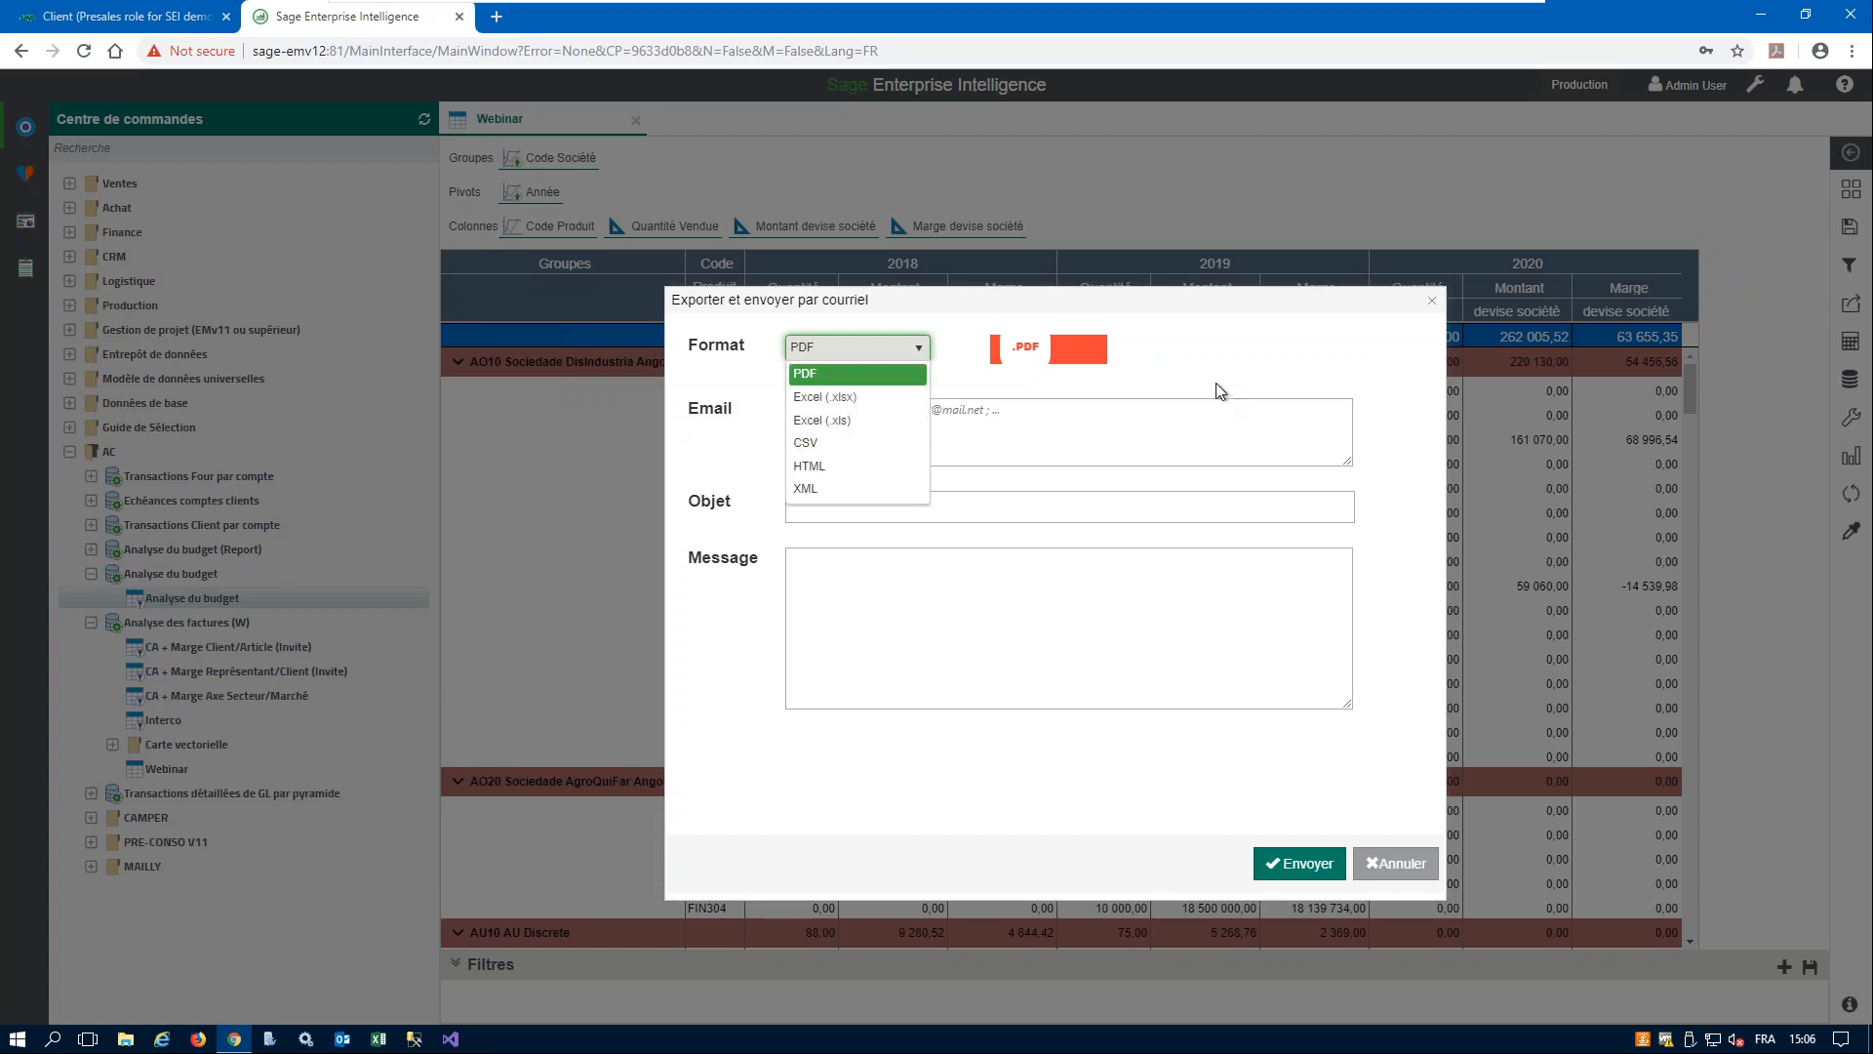
{"action": "left_click", "coordinate": [962, 418]}
{"action": "left_click", "coordinate": [954, 416]}
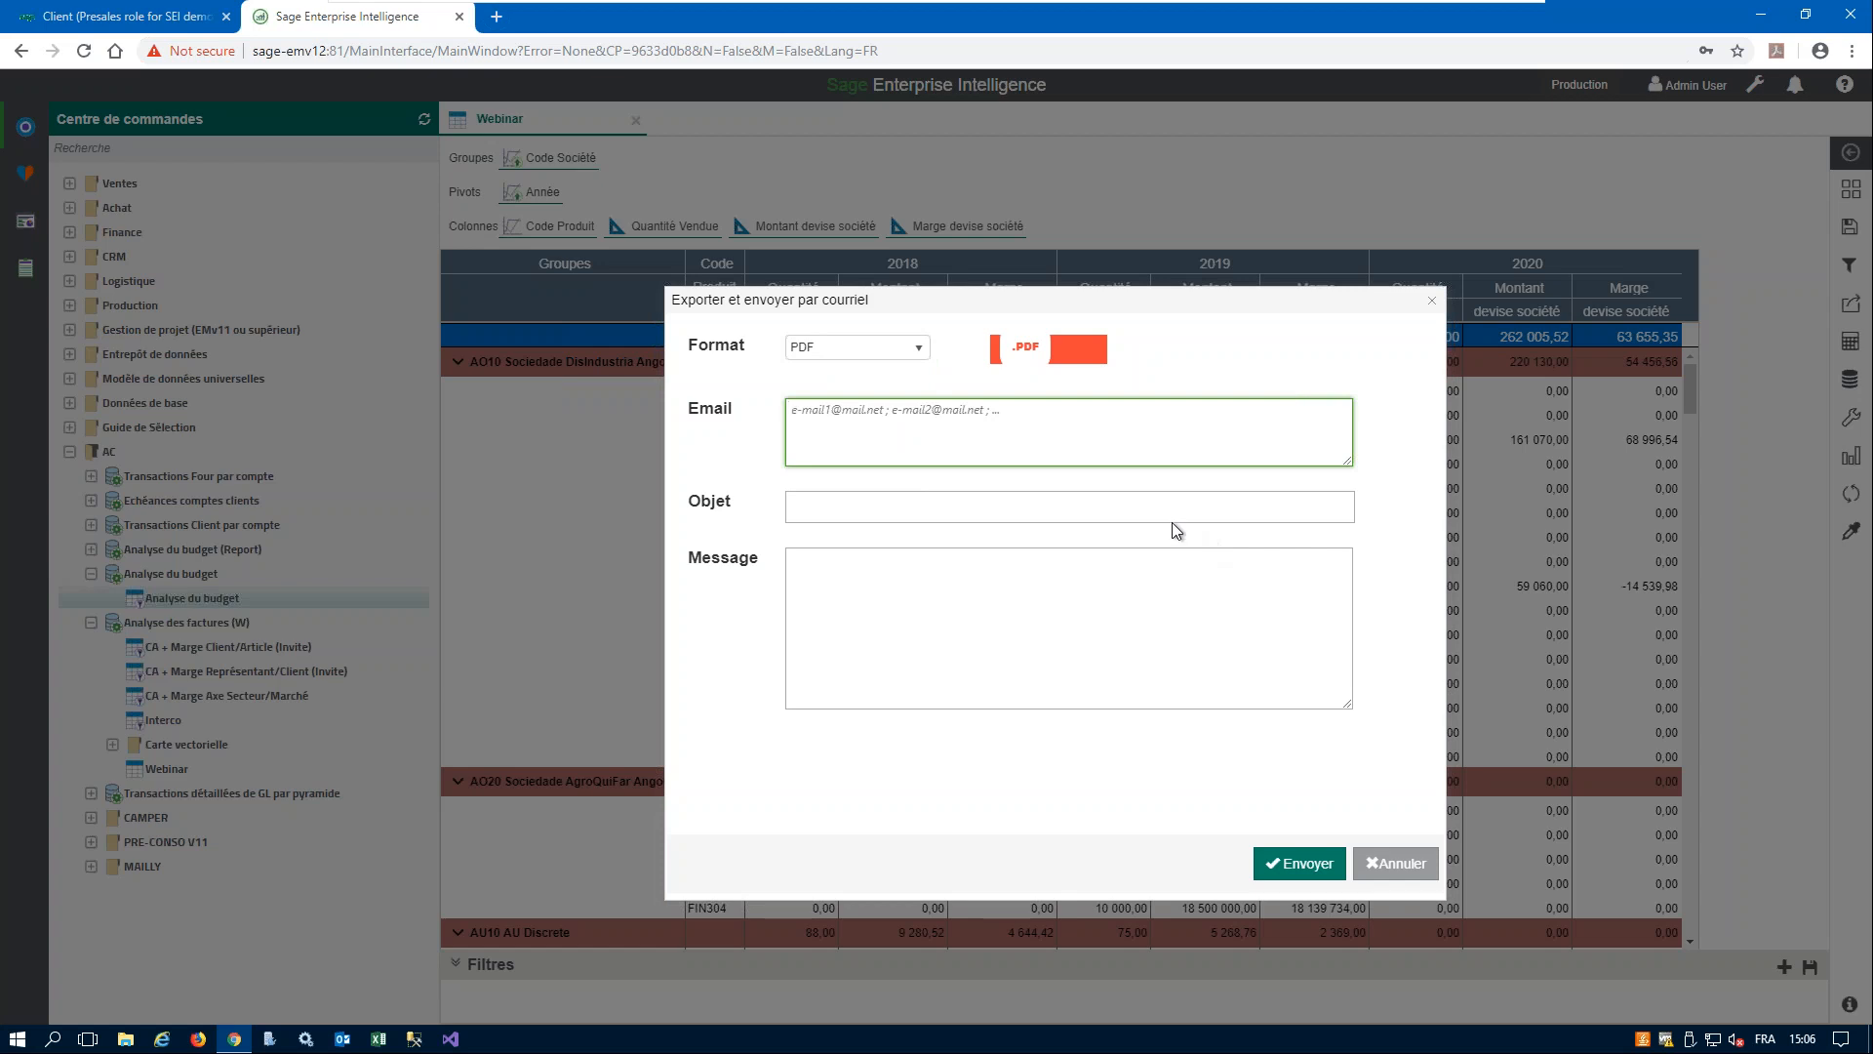
{"action": "left_click", "coordinate": [1403, 865]}
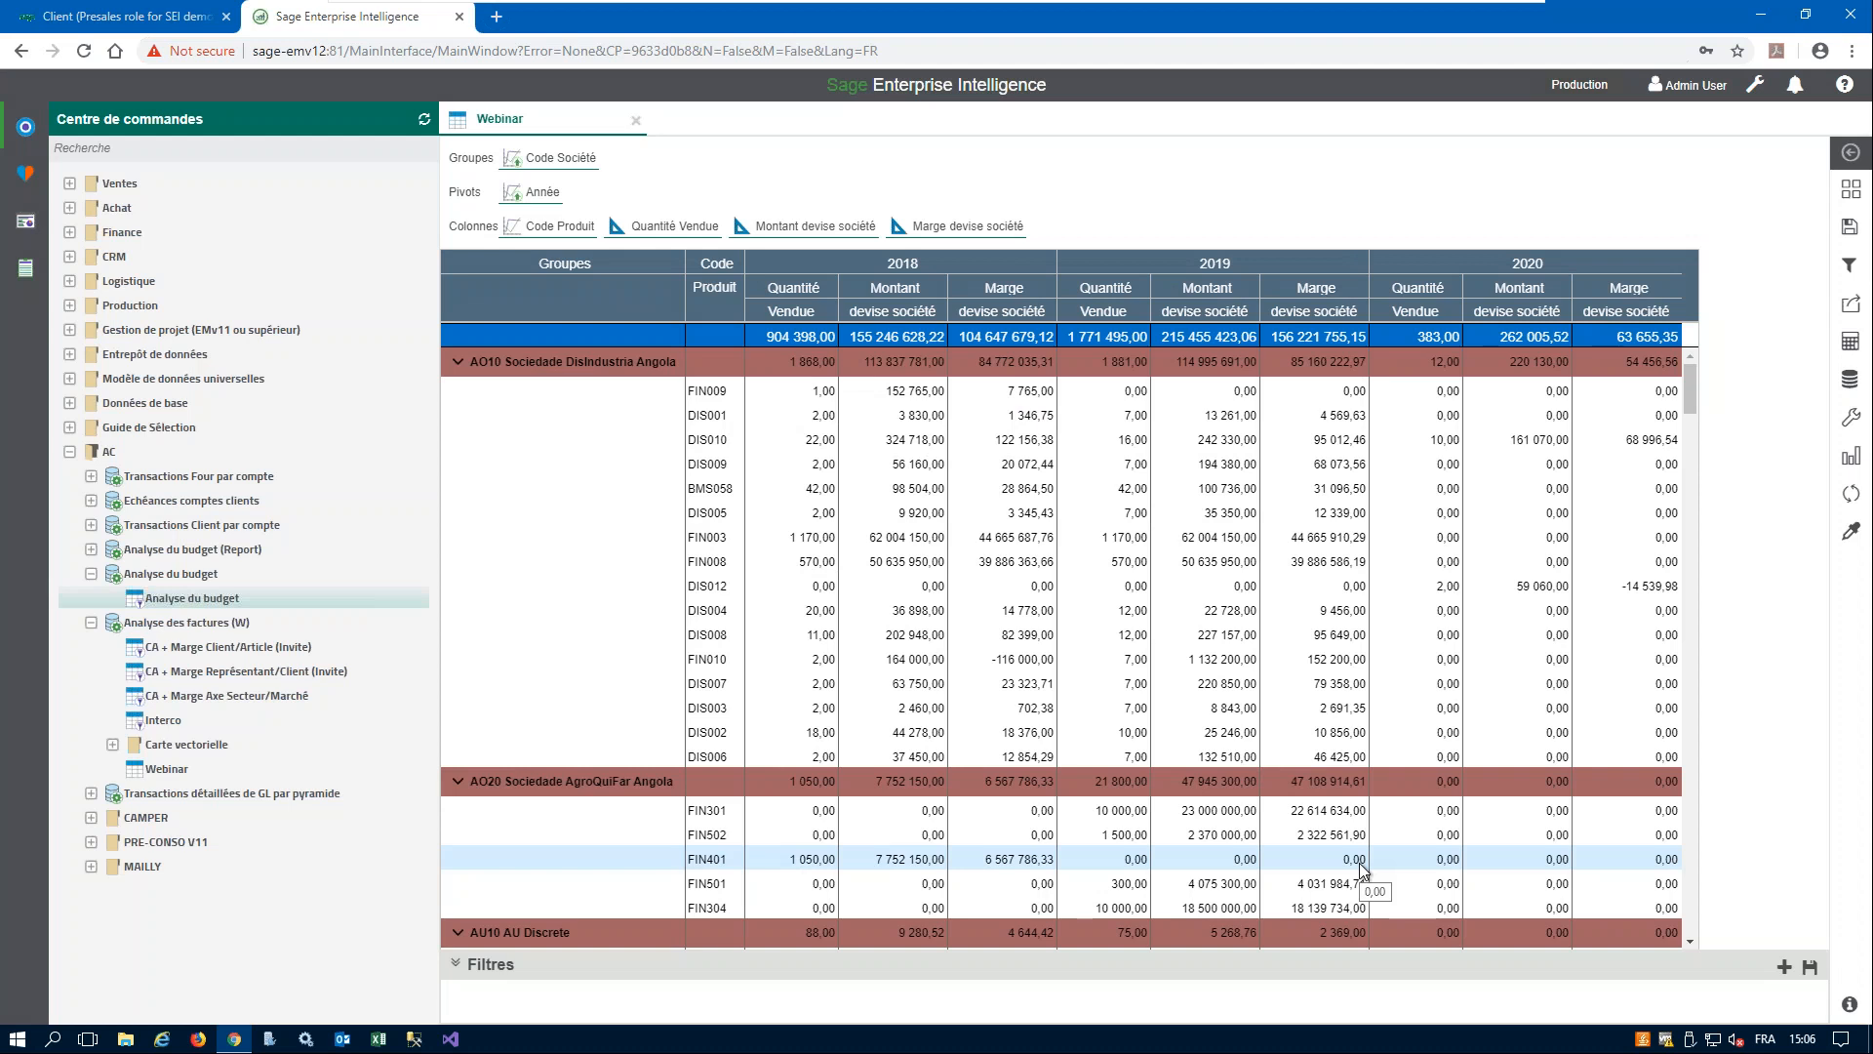
- Start a comment on the Webinar worksheet and circle product FIN003's 2018 Montant devise société value with the Marker
{"action": "left_click", "coordinate": [1851, 303]}
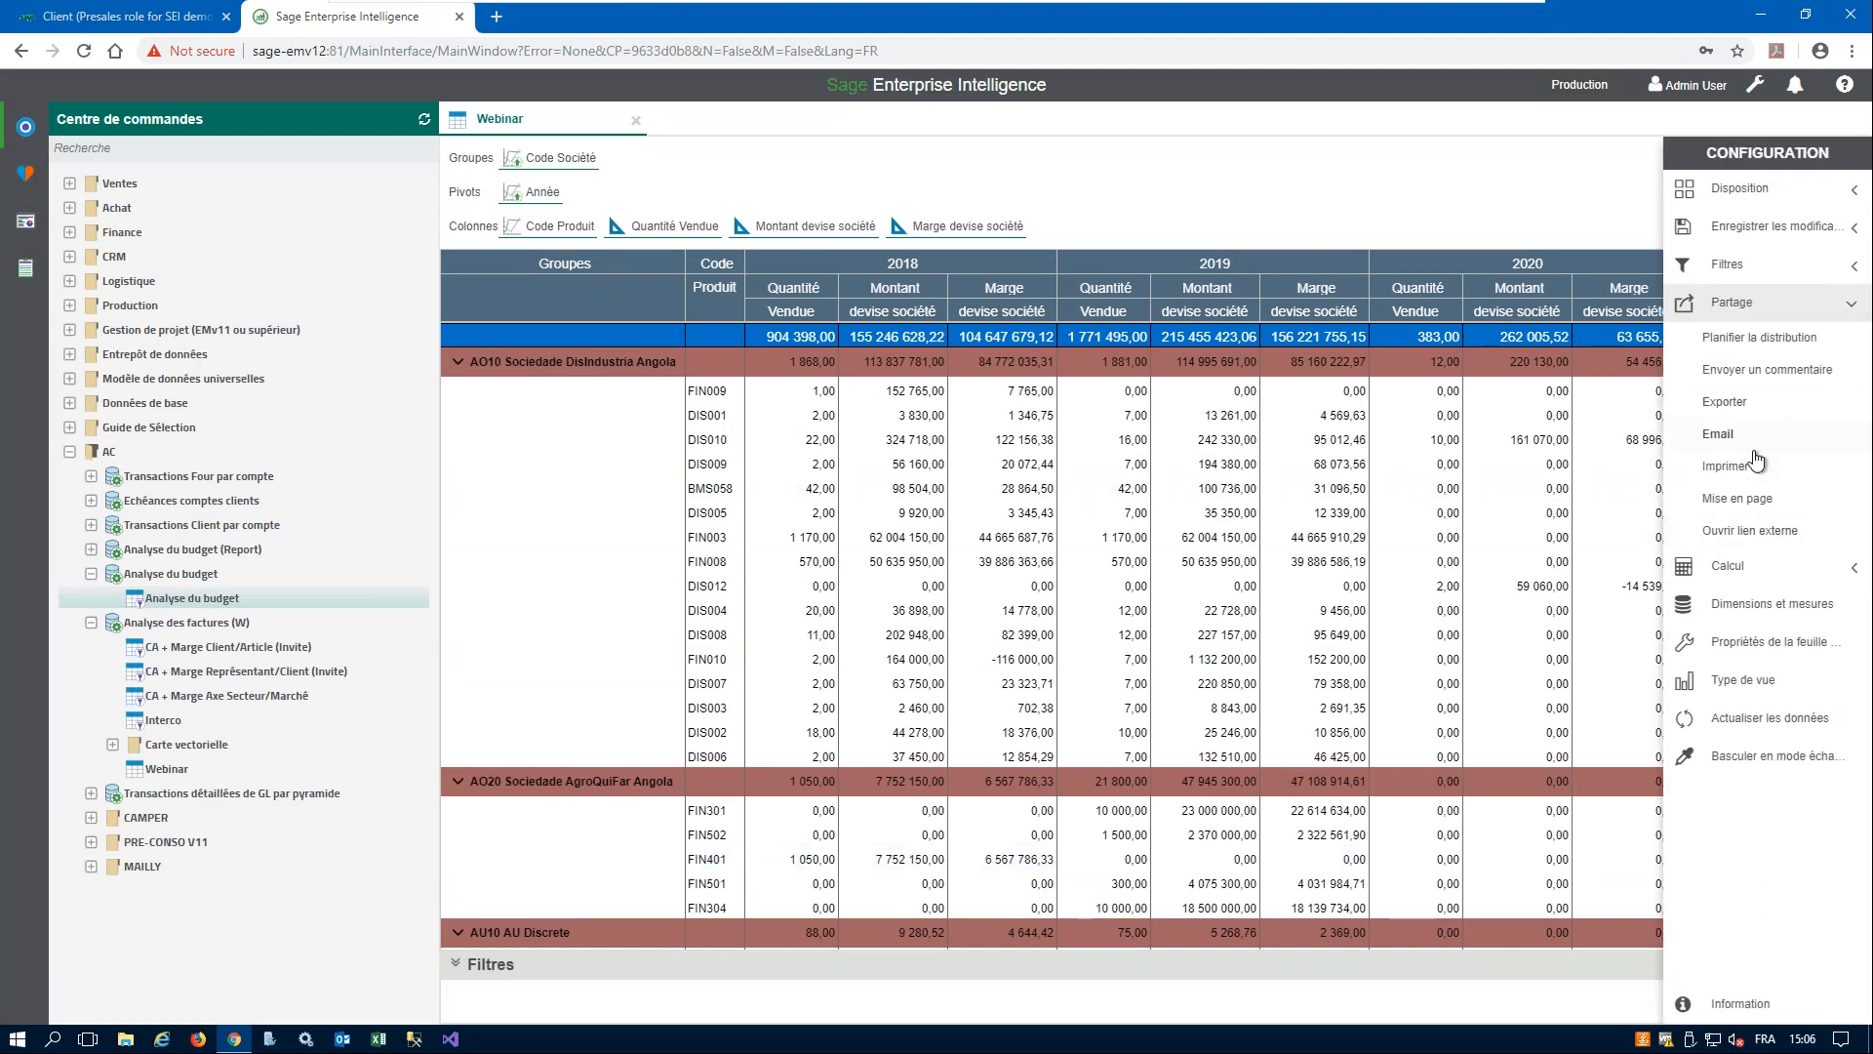
{"action": "left_click", "coordinate": [1794, 373]}
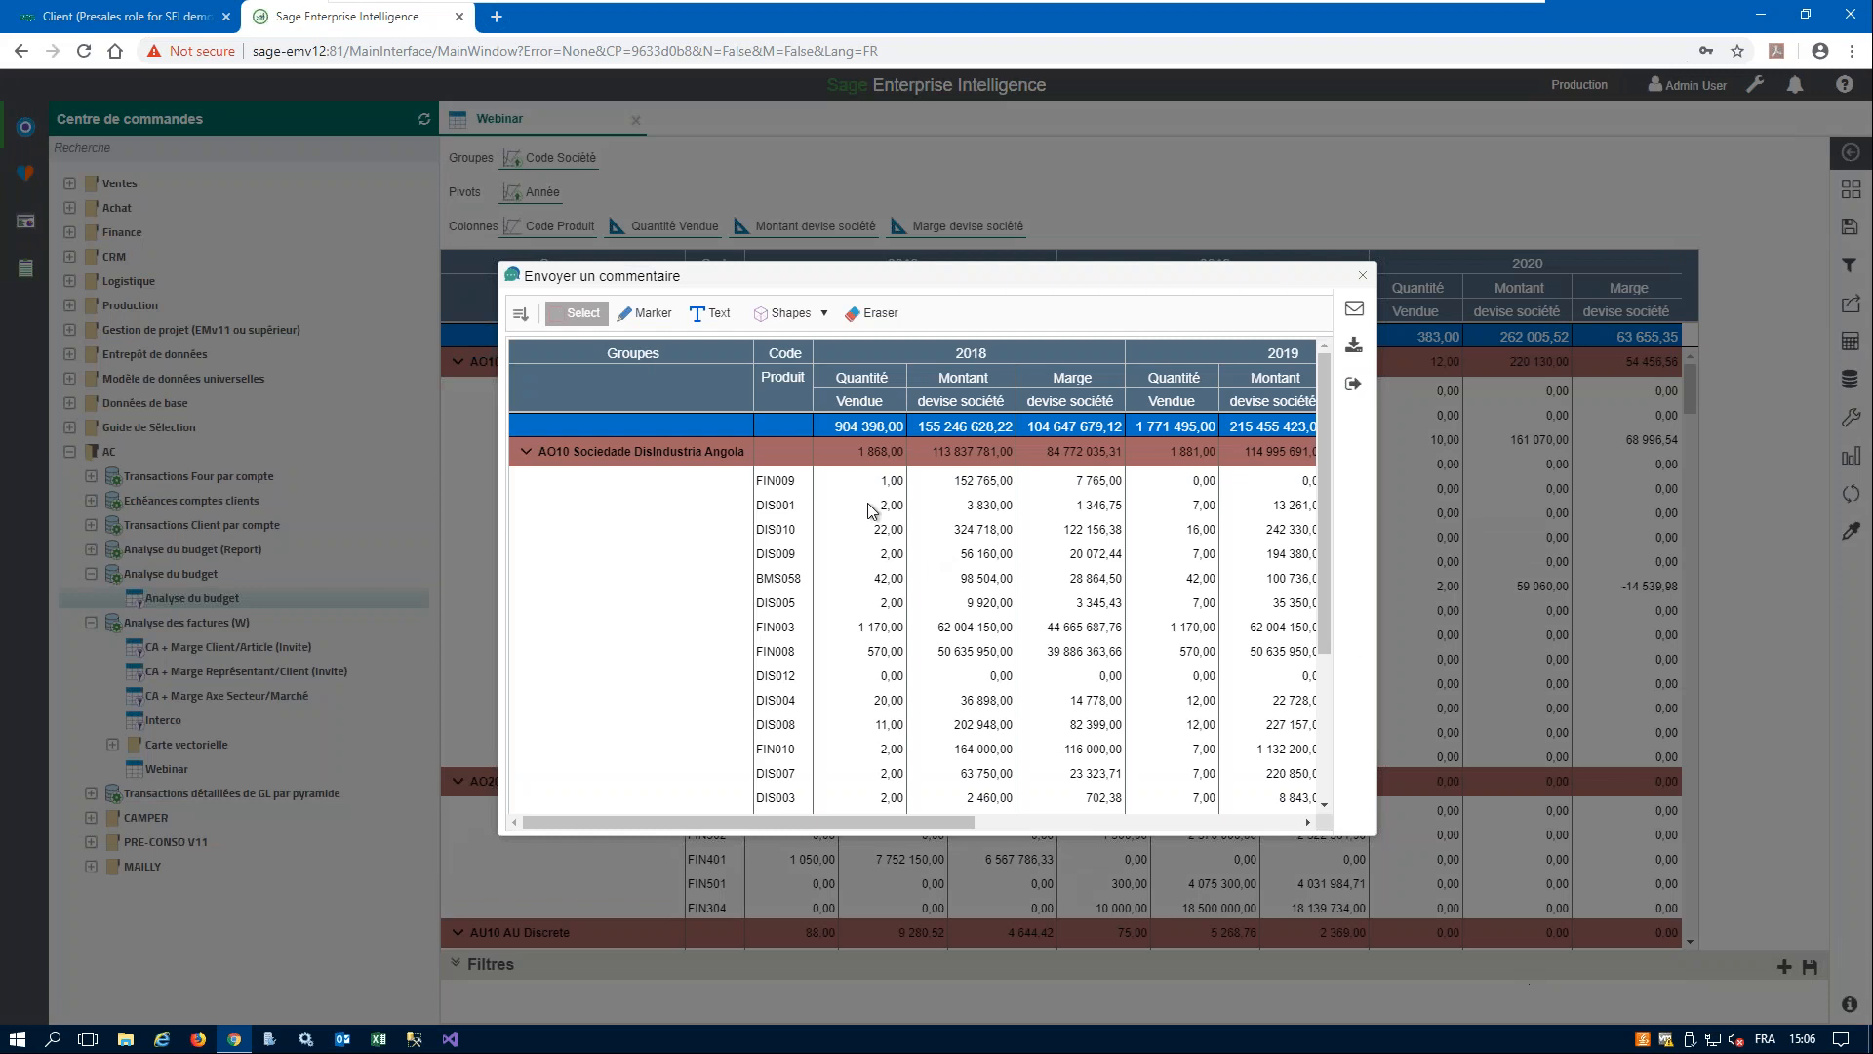
{"action": "left_click", "coordinate": [646, 314]}
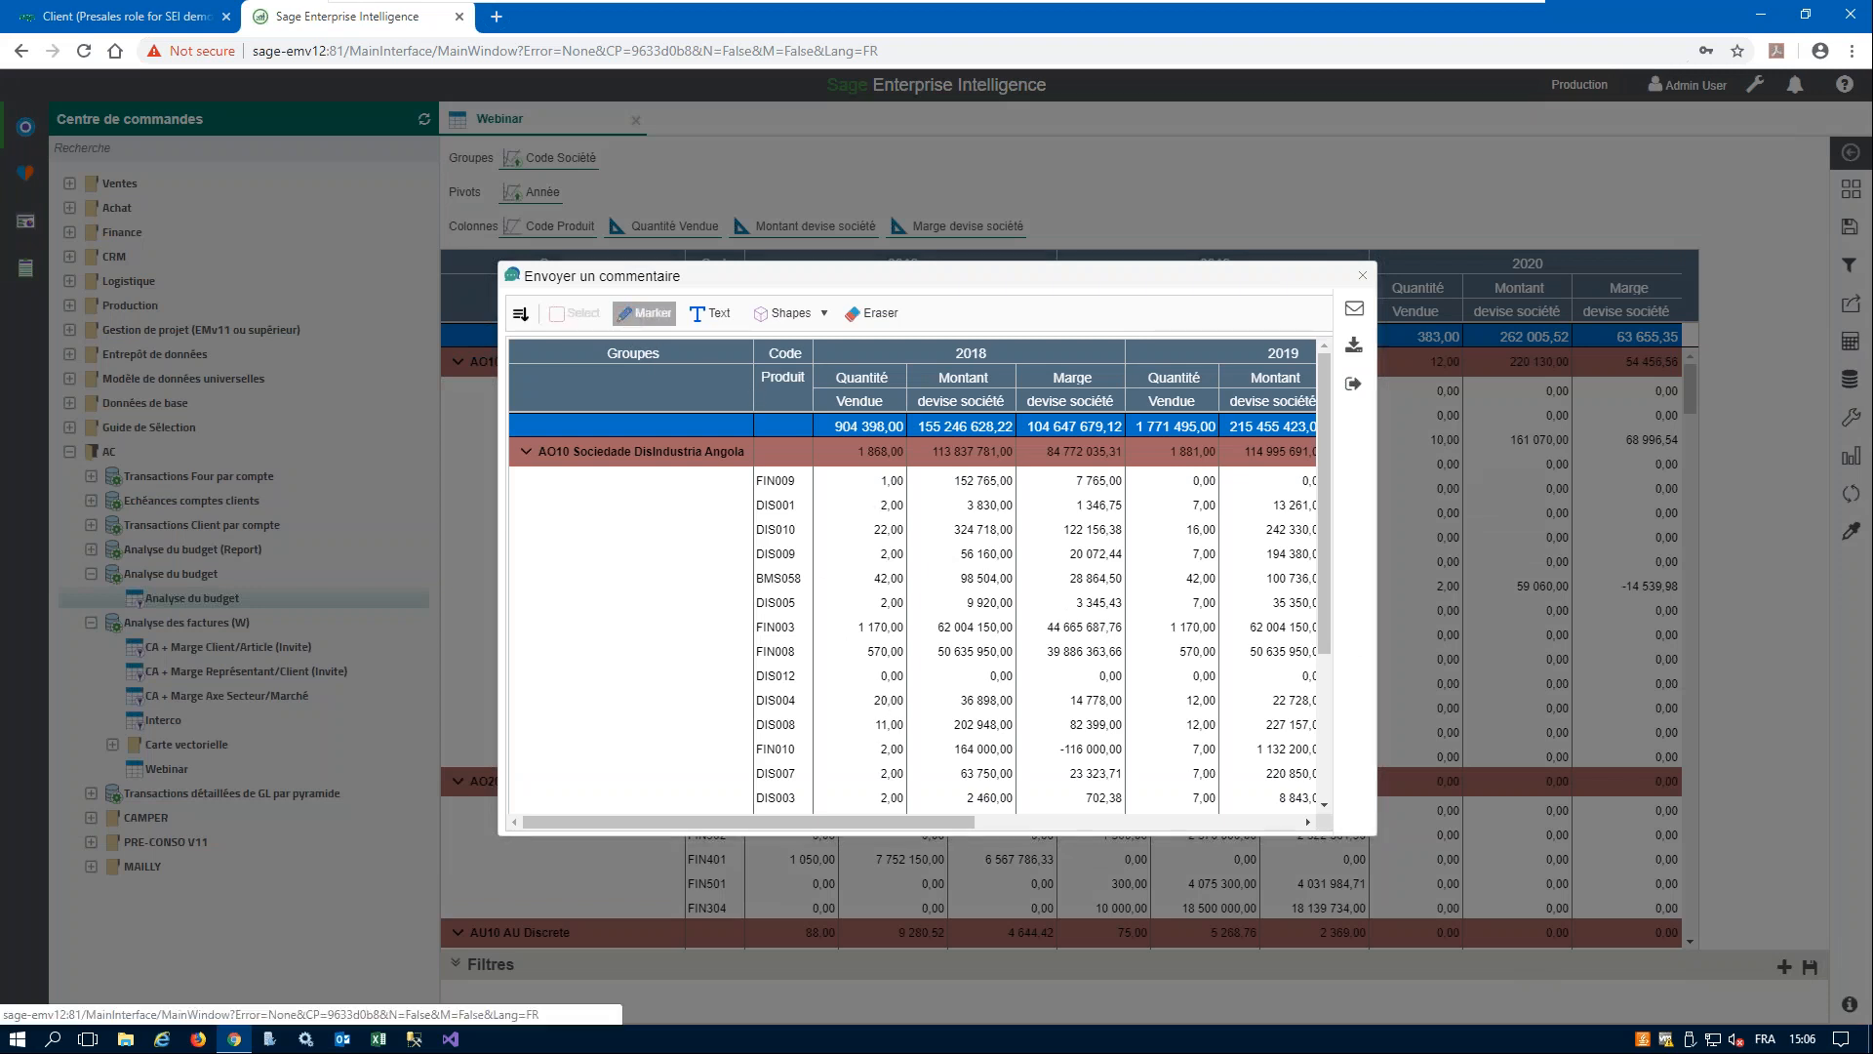
{"action": "mouse_move", "coordinate": [1026, 615]}
{"action": "left_mouse_down"}
{"action": "mouse_move", "coordinate": [913, 617]}
{"action": "mouse_move", "coordinate": [984, 648]}
{"action": "mouse_move", "coordinate": [1032, 624]}
{"action": "left_mouse_up"}
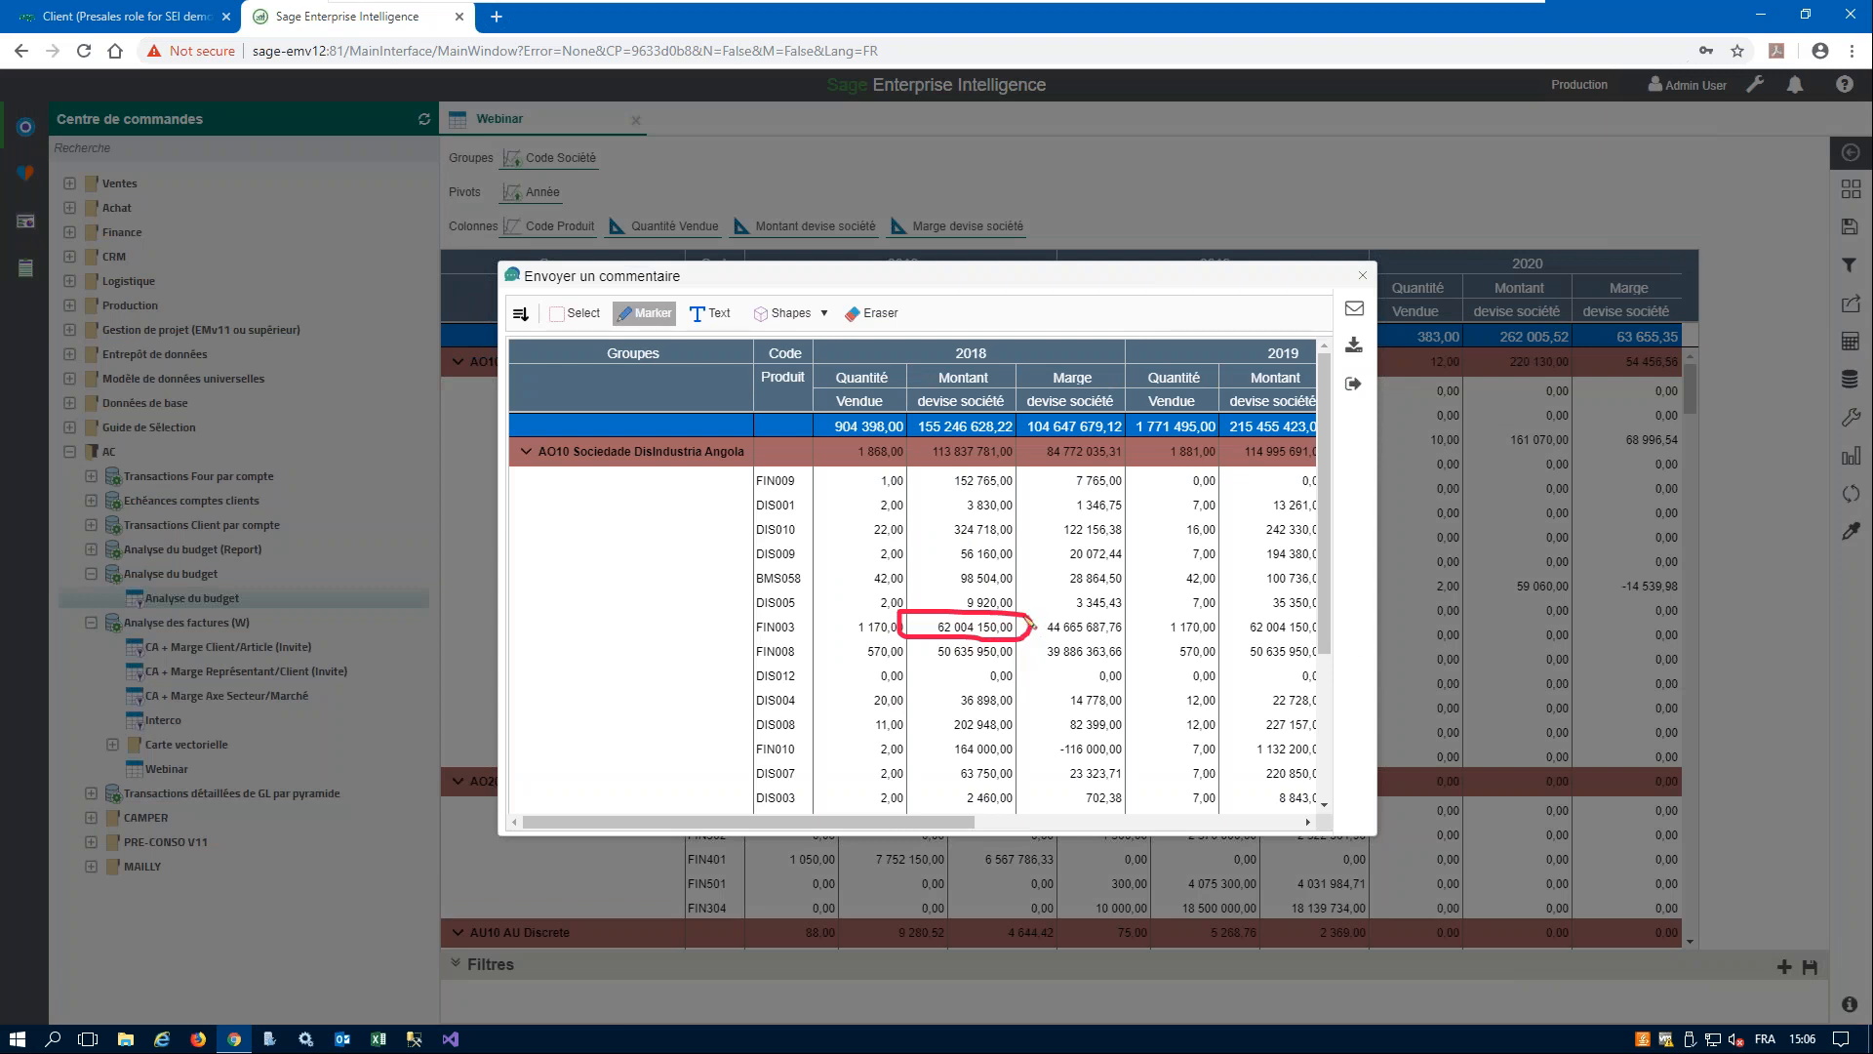
- Add the text "???" to the comment and place it just before the circled FIN003 amount
{"action": "left_click", "coordinate": [712, 313]}
{"action": "left_click", "coordinate": [843, 627]}
{"action": "key", "text": "Delete"}
{"action": "key", "text": "Delete"}
{"action": "key", "text": "Delete"}
{"action": "type", "text": "???"}
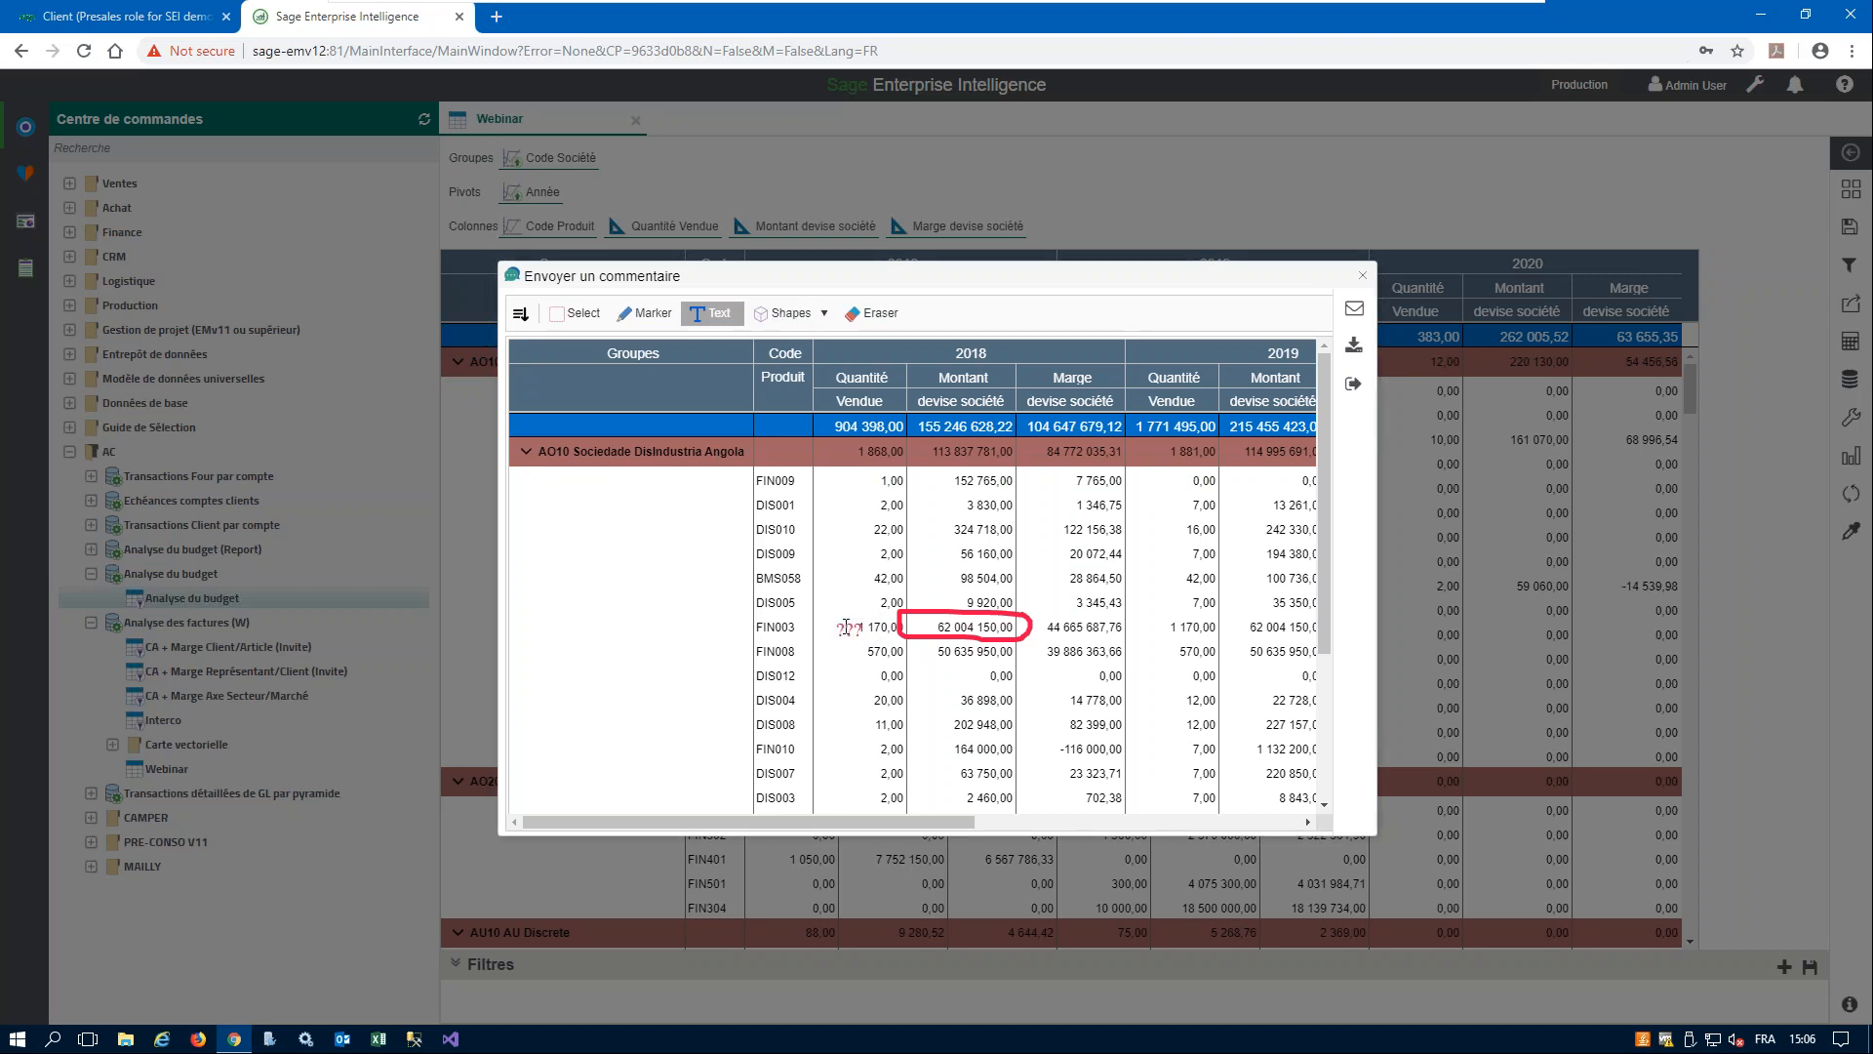
{"action": "left_click_drag", "start_coordinate": [851, 630], "coordinate": [873, 620]}
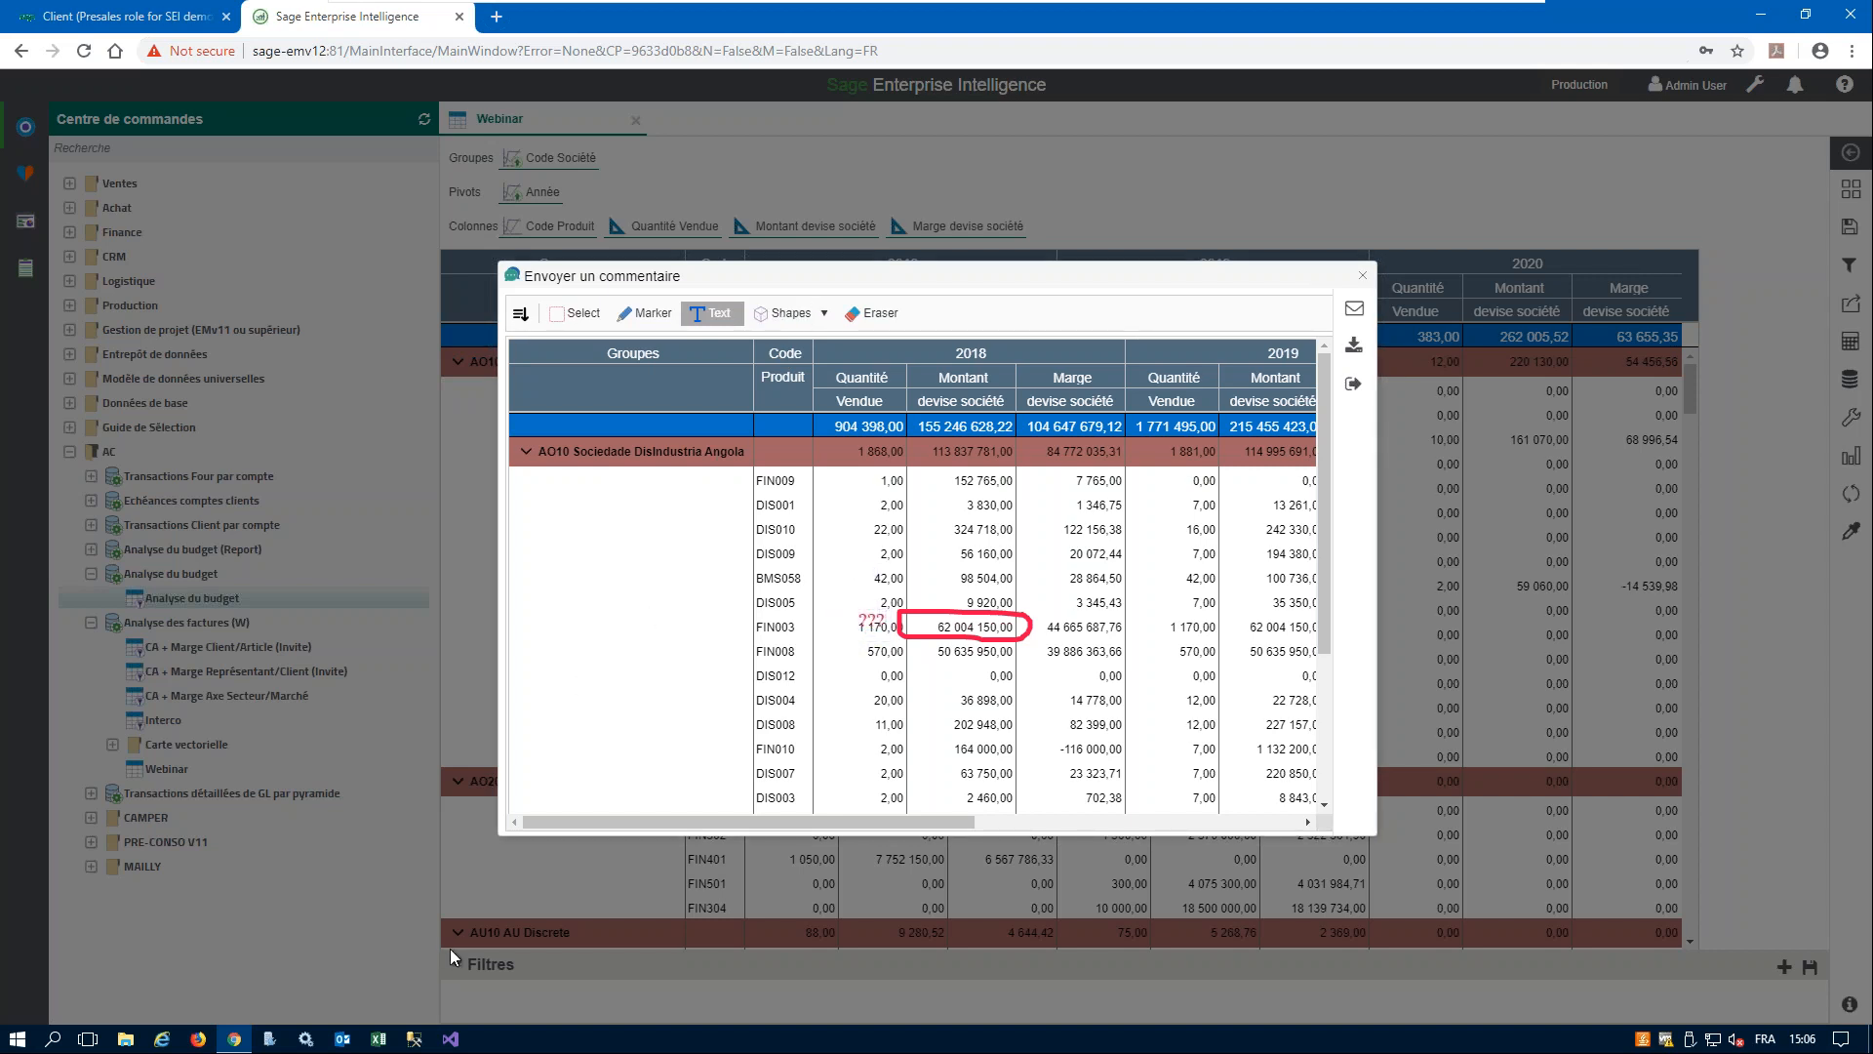
- View the comment's e-mail form and attachment options, and switch to Outlook to open the Tableau Webinar message's image attachment
{"action": "left_click", "coordinate": [1354, 310]}
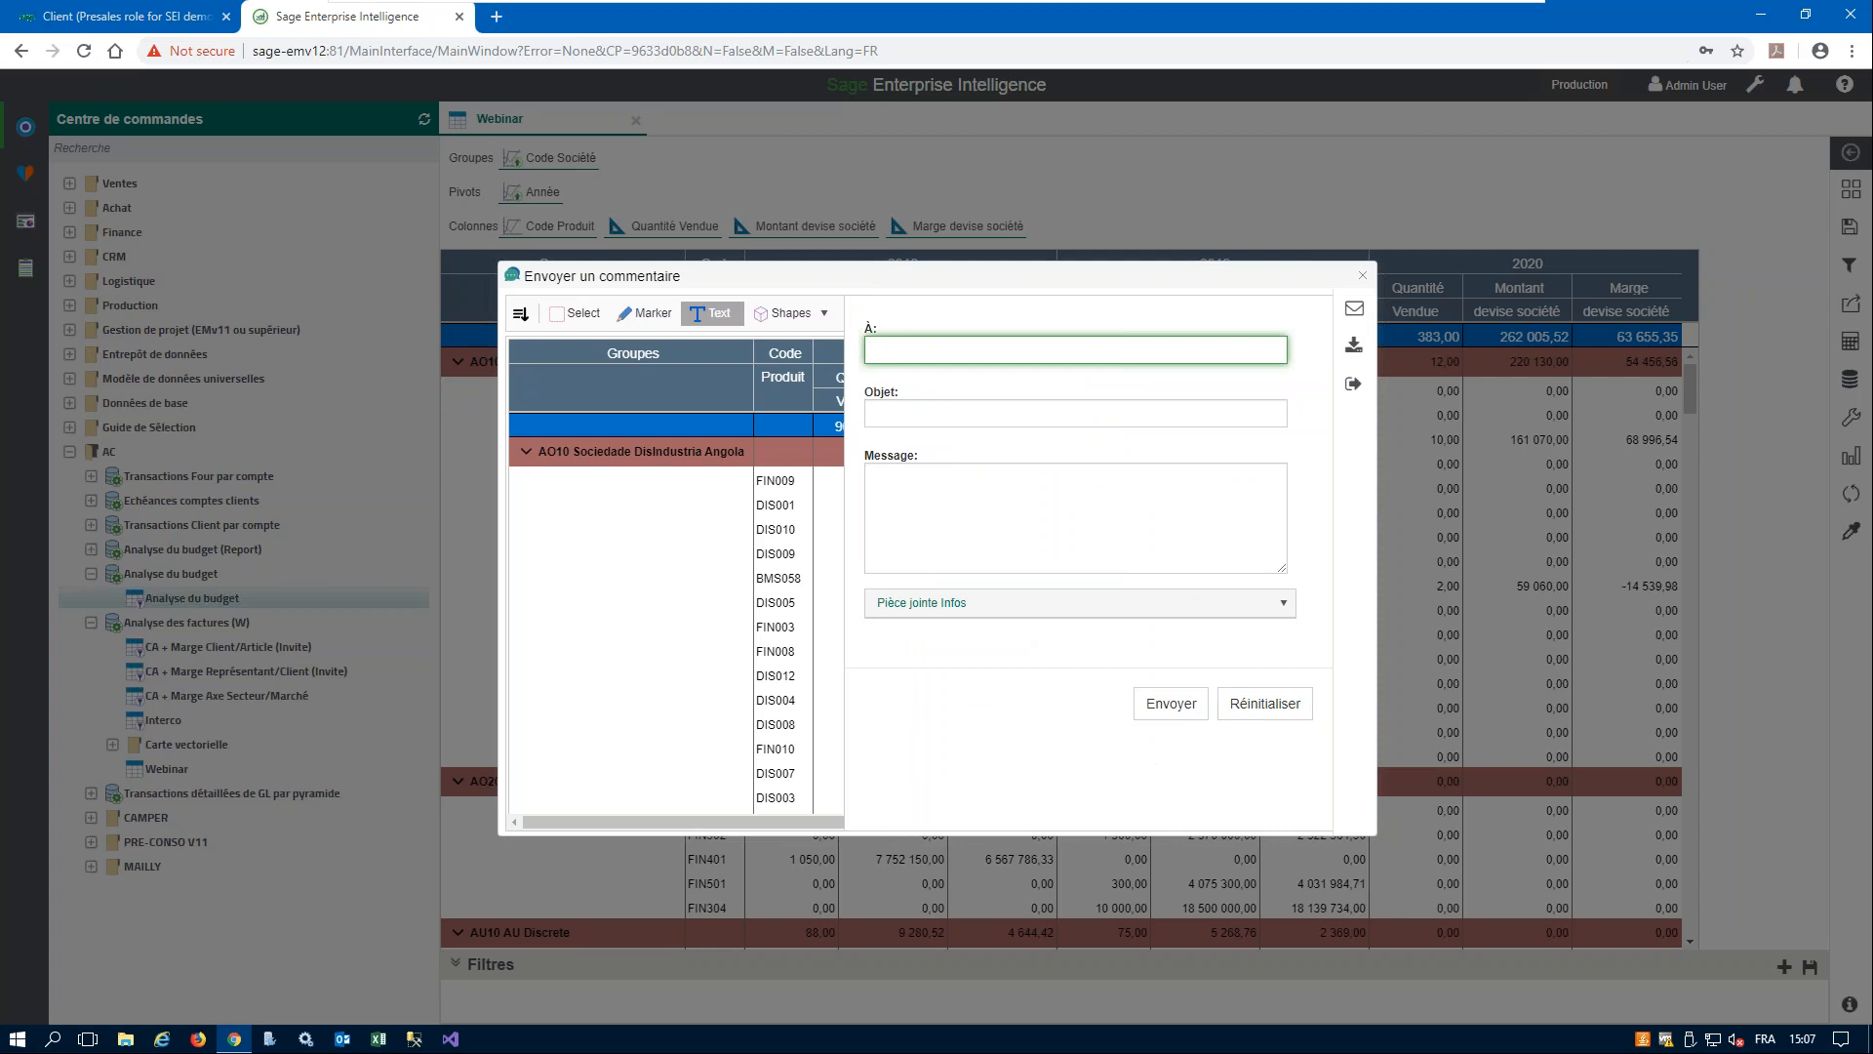
{"action": "left_click", "coordinate": [1283, 604]}
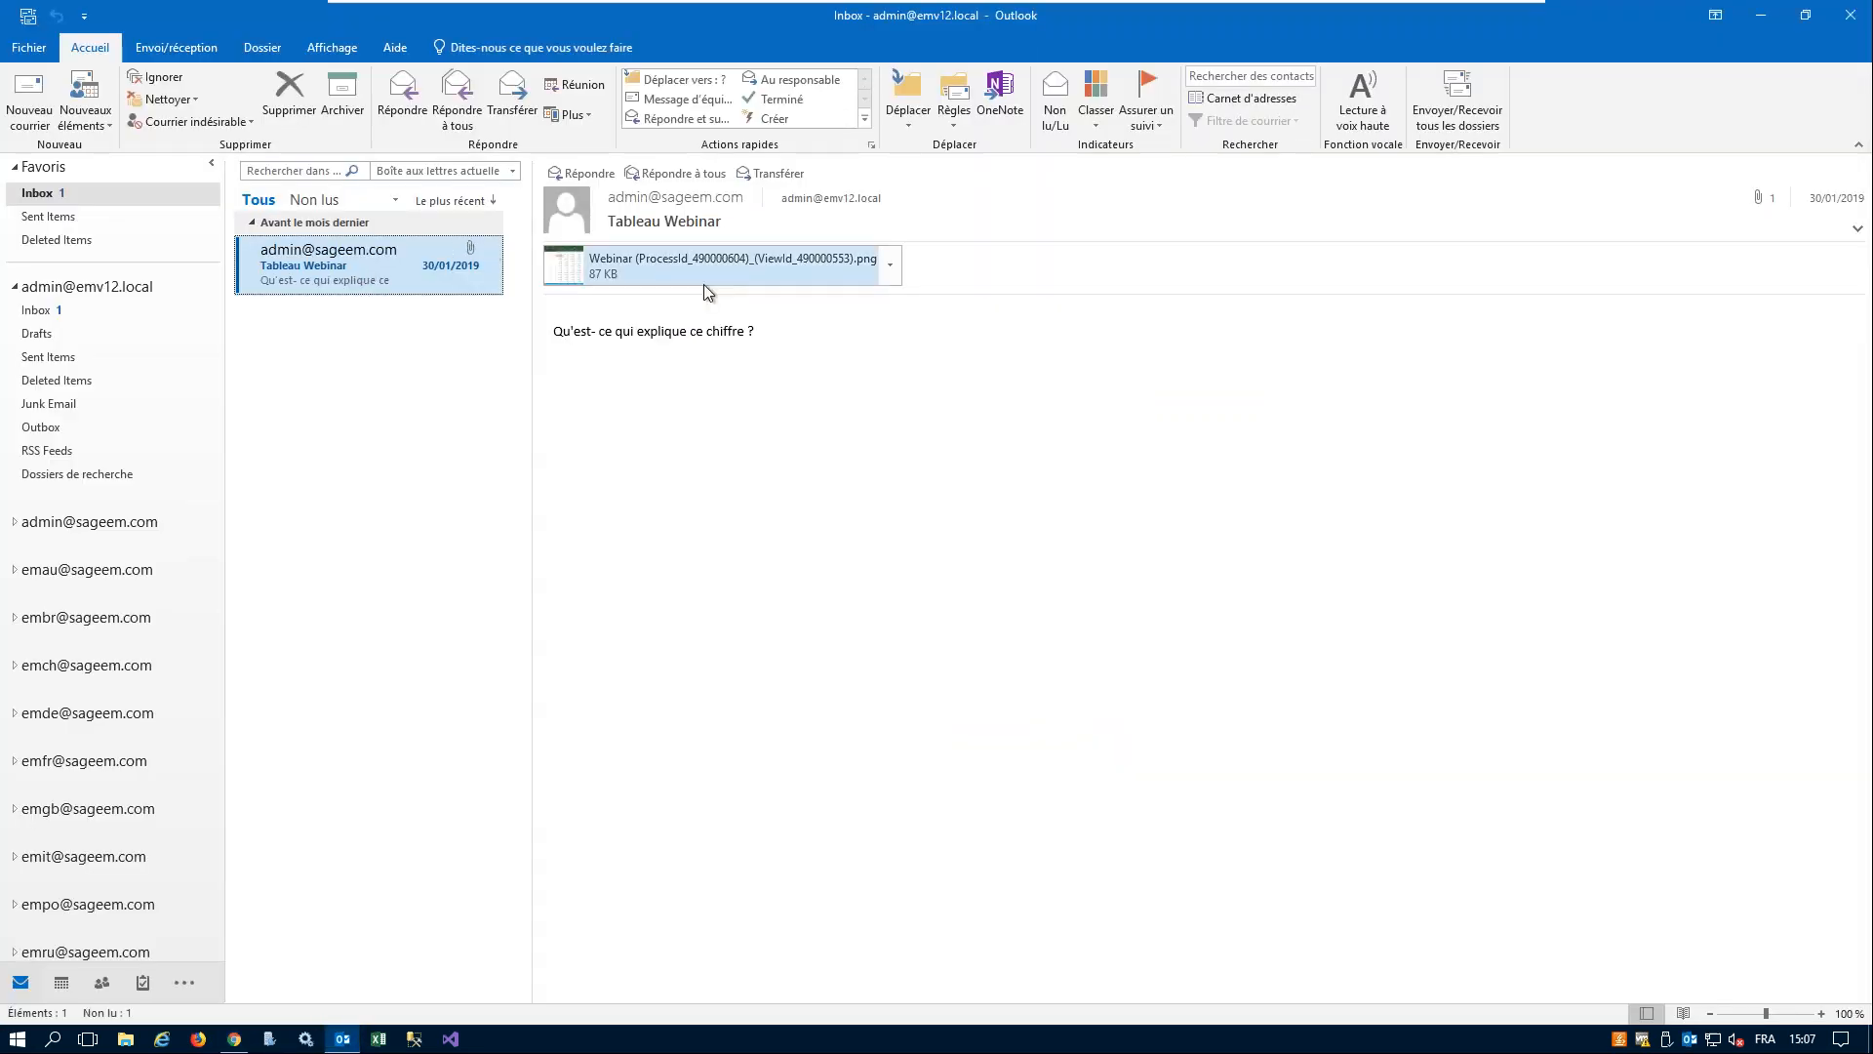
{"action": "double_click", "coordinate": [666, 259]}
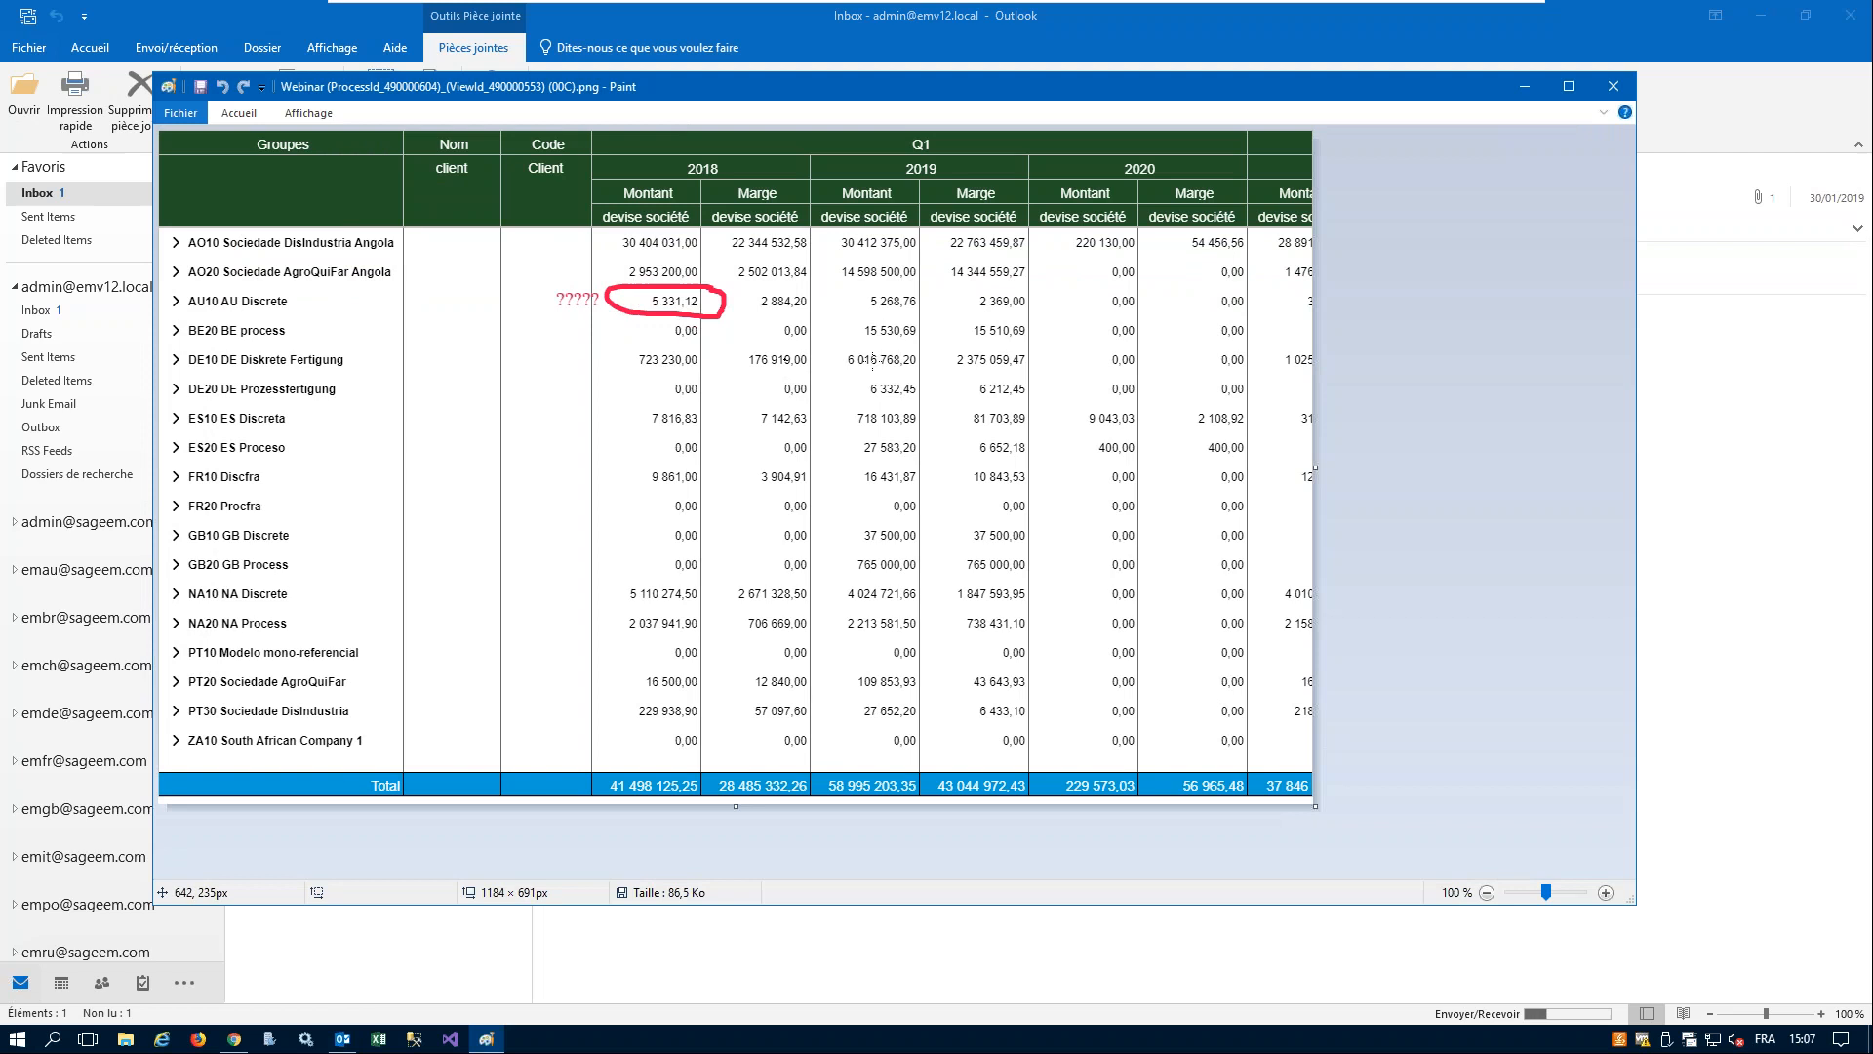
- Close the image attachment, return to Sage Enterprise Intelligence, and view the Webinar worksheet's distribution description field and export action choices
{"action": "left_click", "coordinate": [1612, 91]}
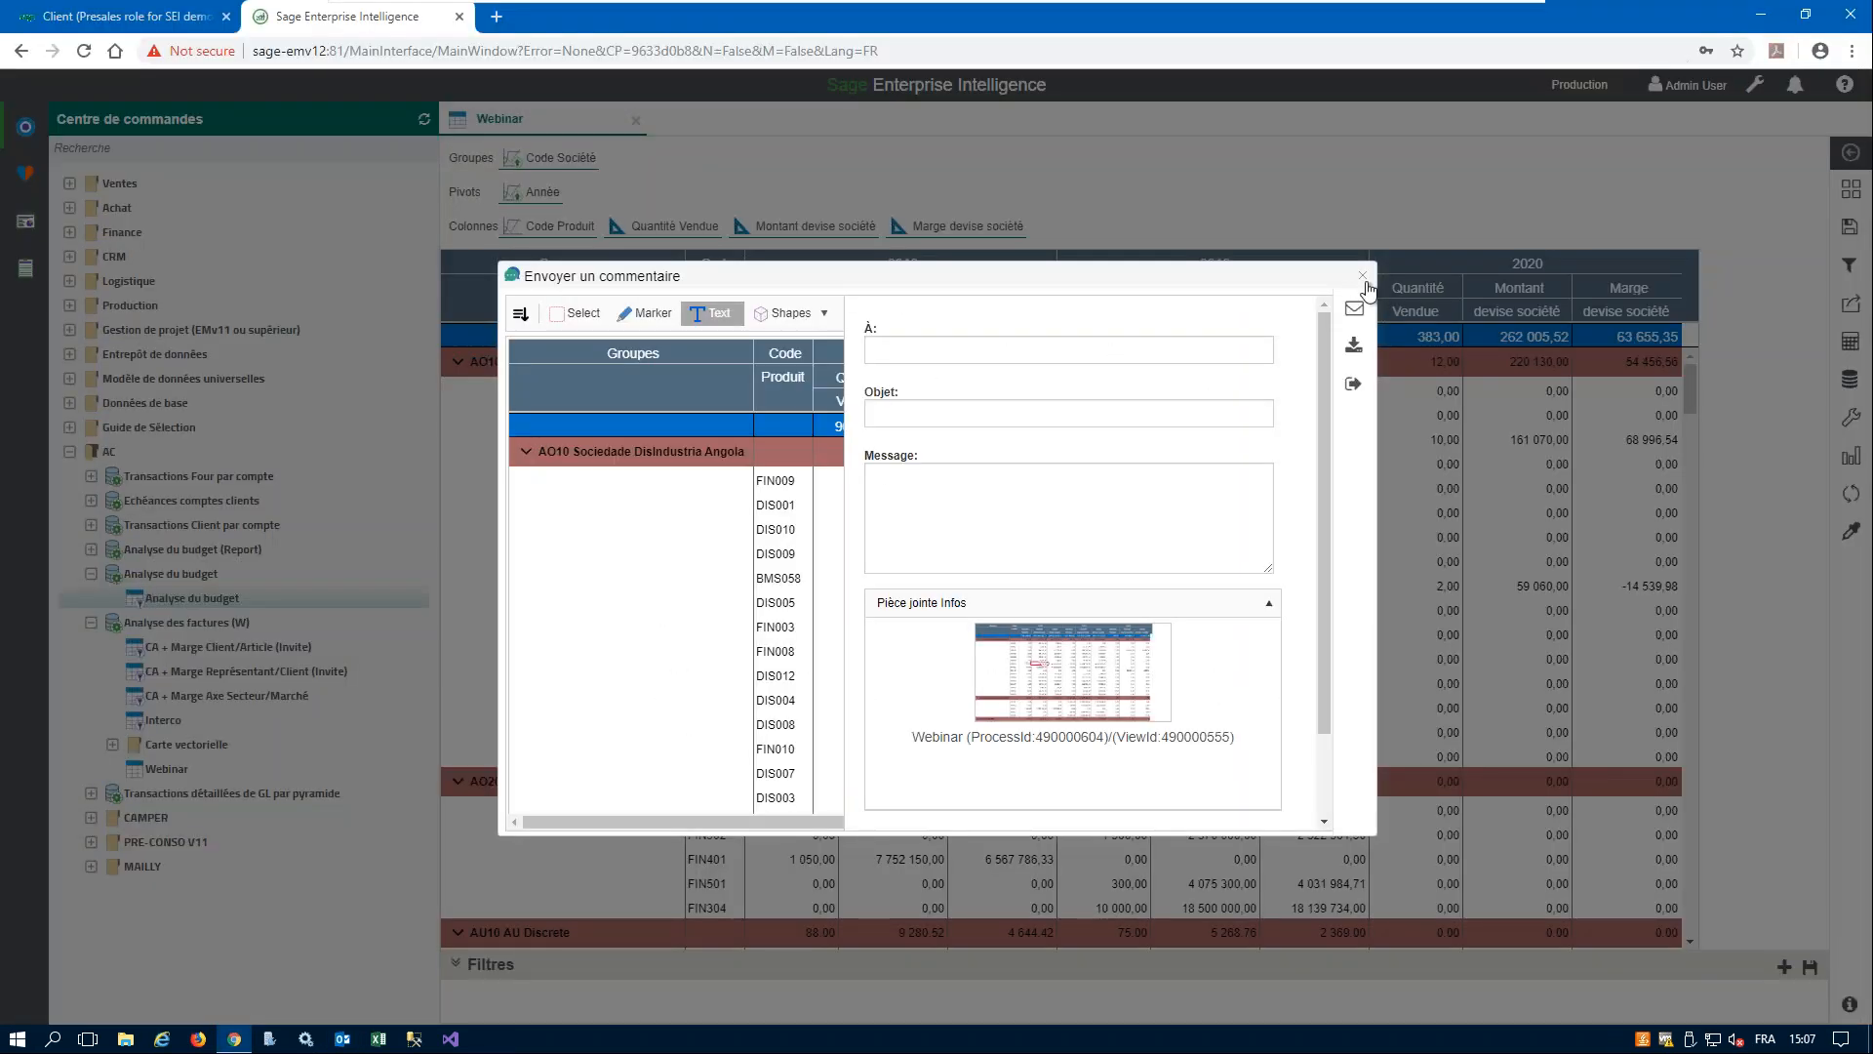
{"action": "left_click", "coordinate": [1363, 276]}
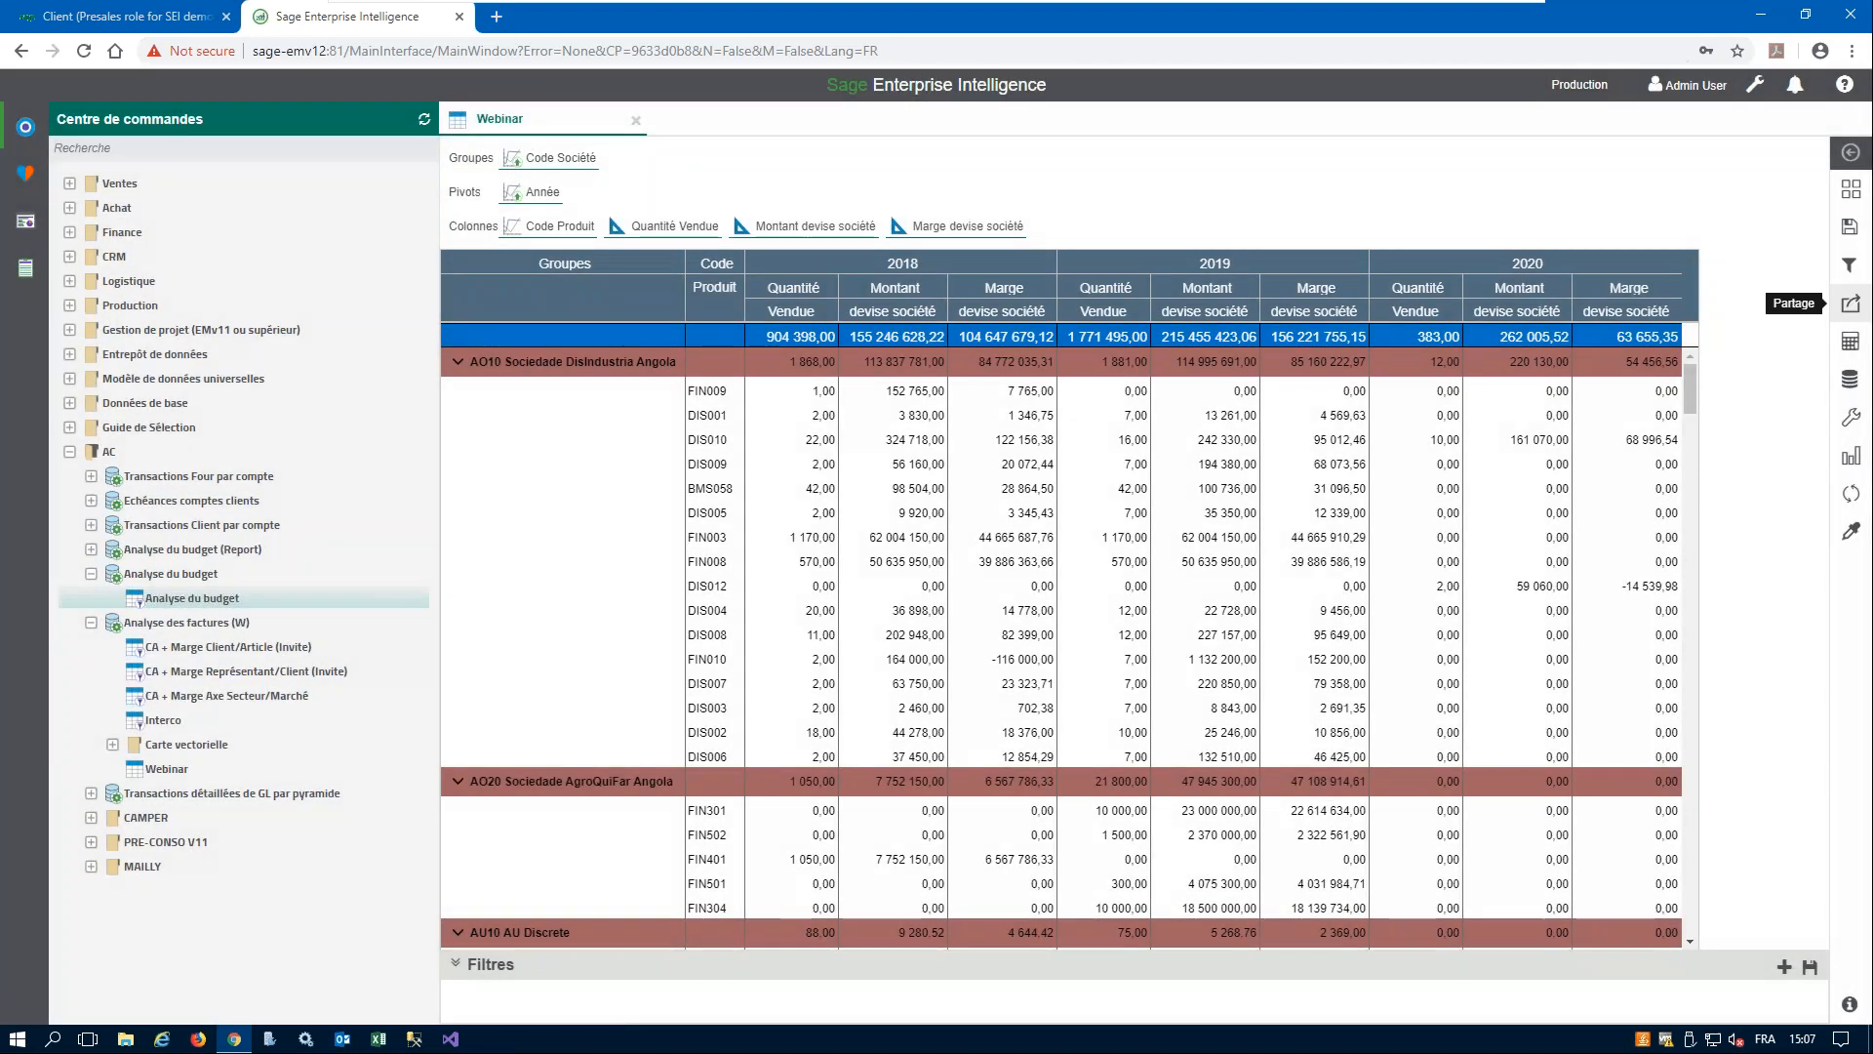
{"action": "left_click", "coordinate": [1851, 303]}
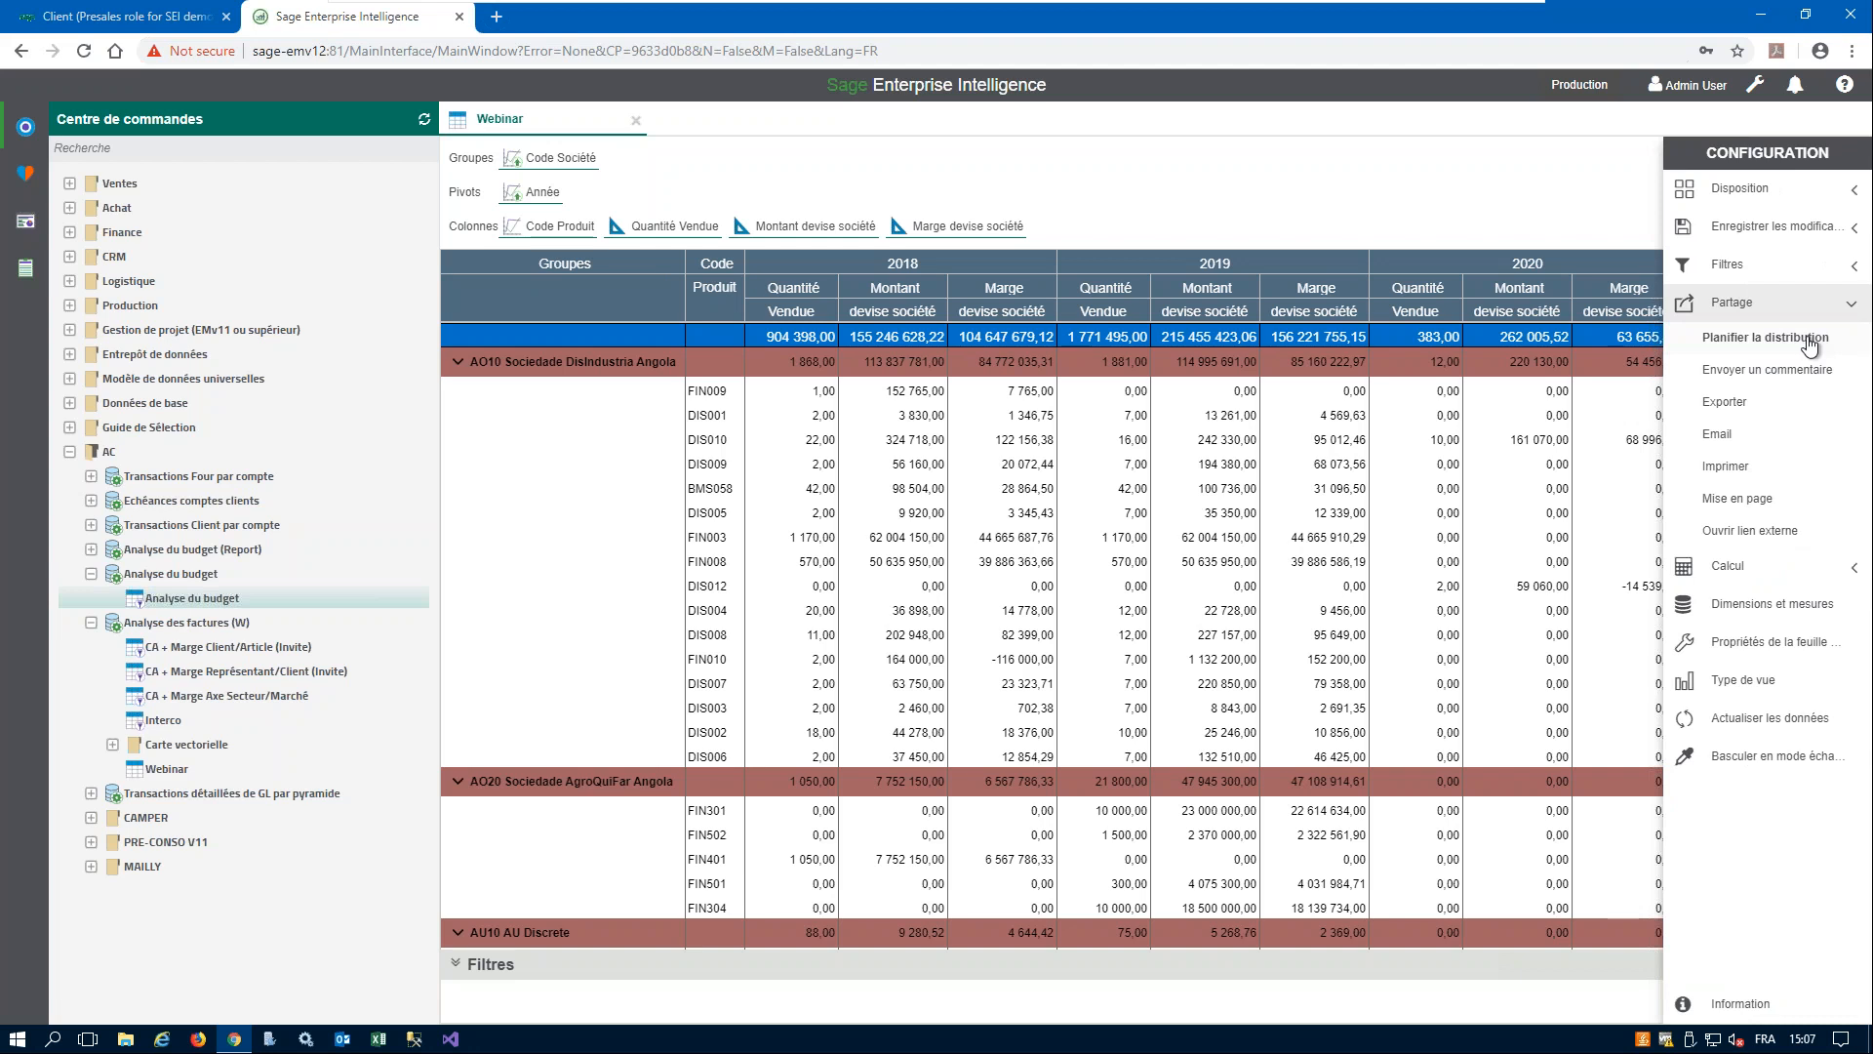
{"action": "left_click", "coordinate": [1757, 342]}
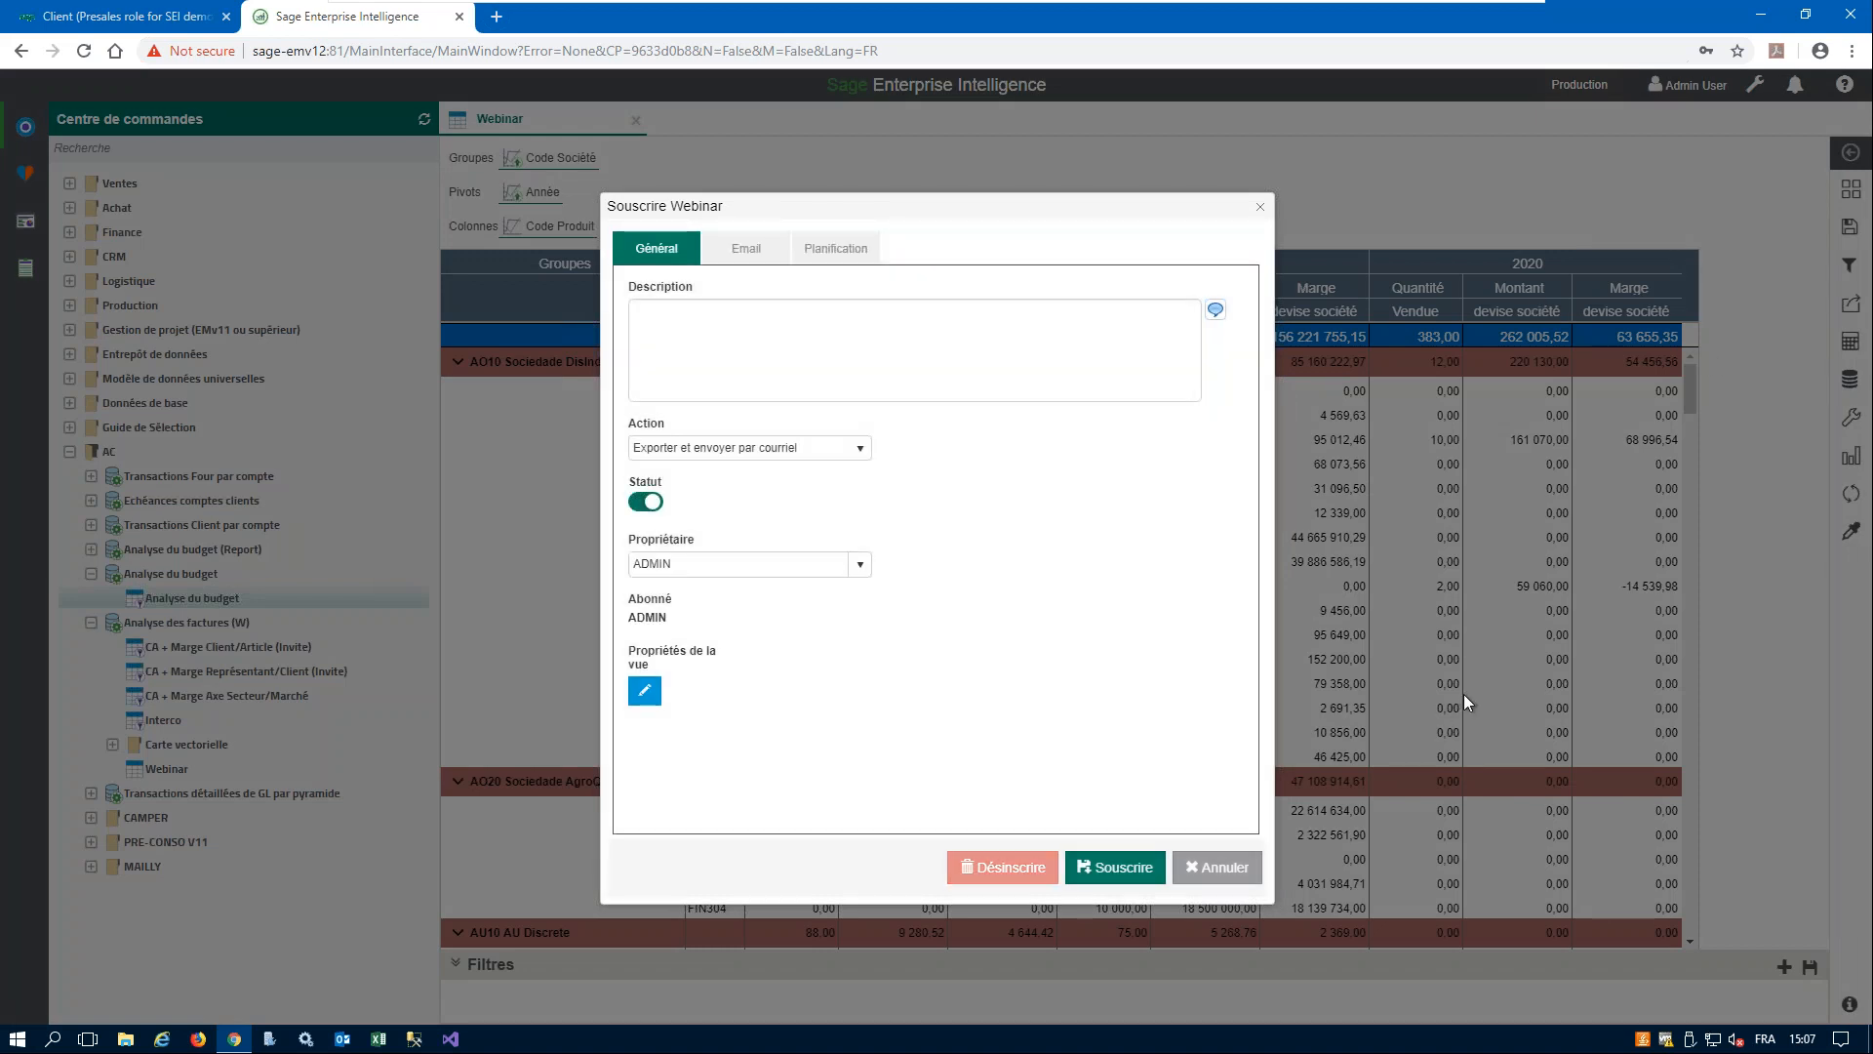
{"action": "left_click", "coordinate": [692, 327]}
{"action": "left_click", "coordinate": [859, 448]}
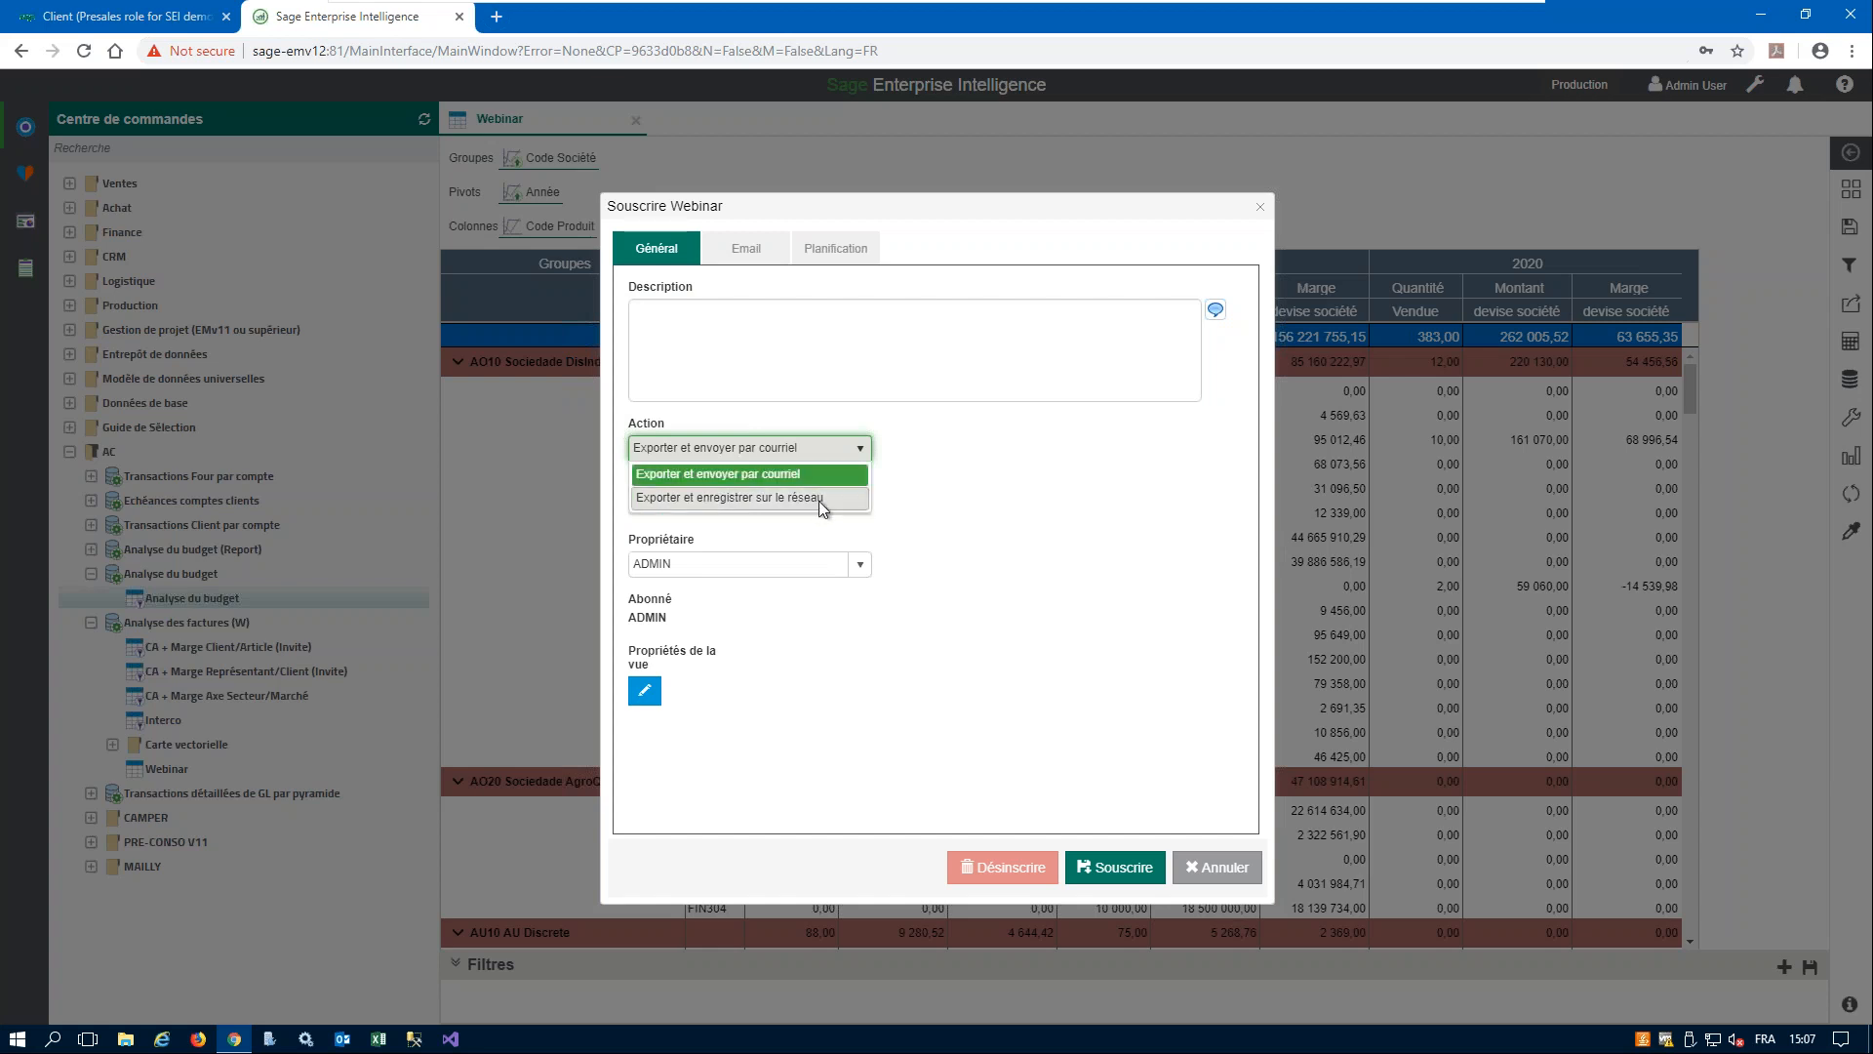
{"action": "left_click", "coordinate": [891, 360]}
- View the Webinar subscription's e-mail subject and description fields and its scheduling options, and cancel without subscribing
{"action": "left_click", "coordinate": [746, 247]}
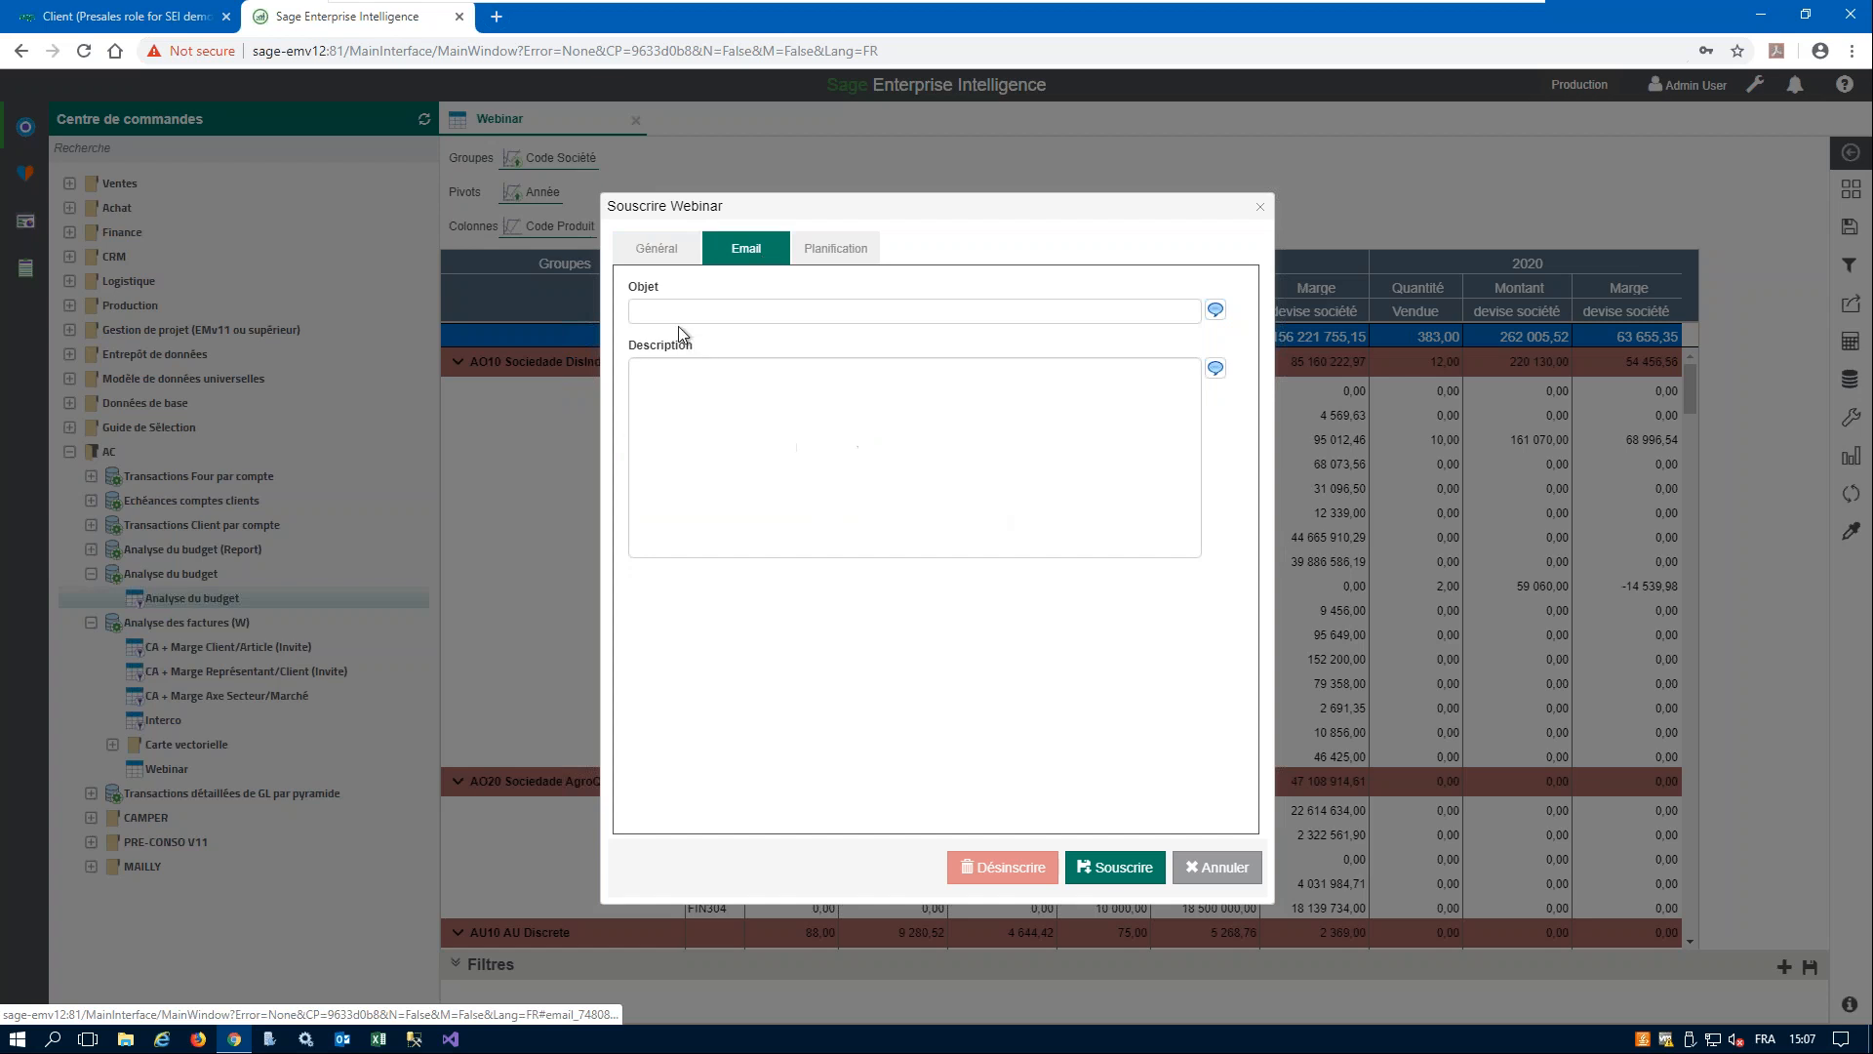
{"action": "left_click", "coordinate": [679, 311]}
{"action": "left_click", "coordinate": [699, 390]}
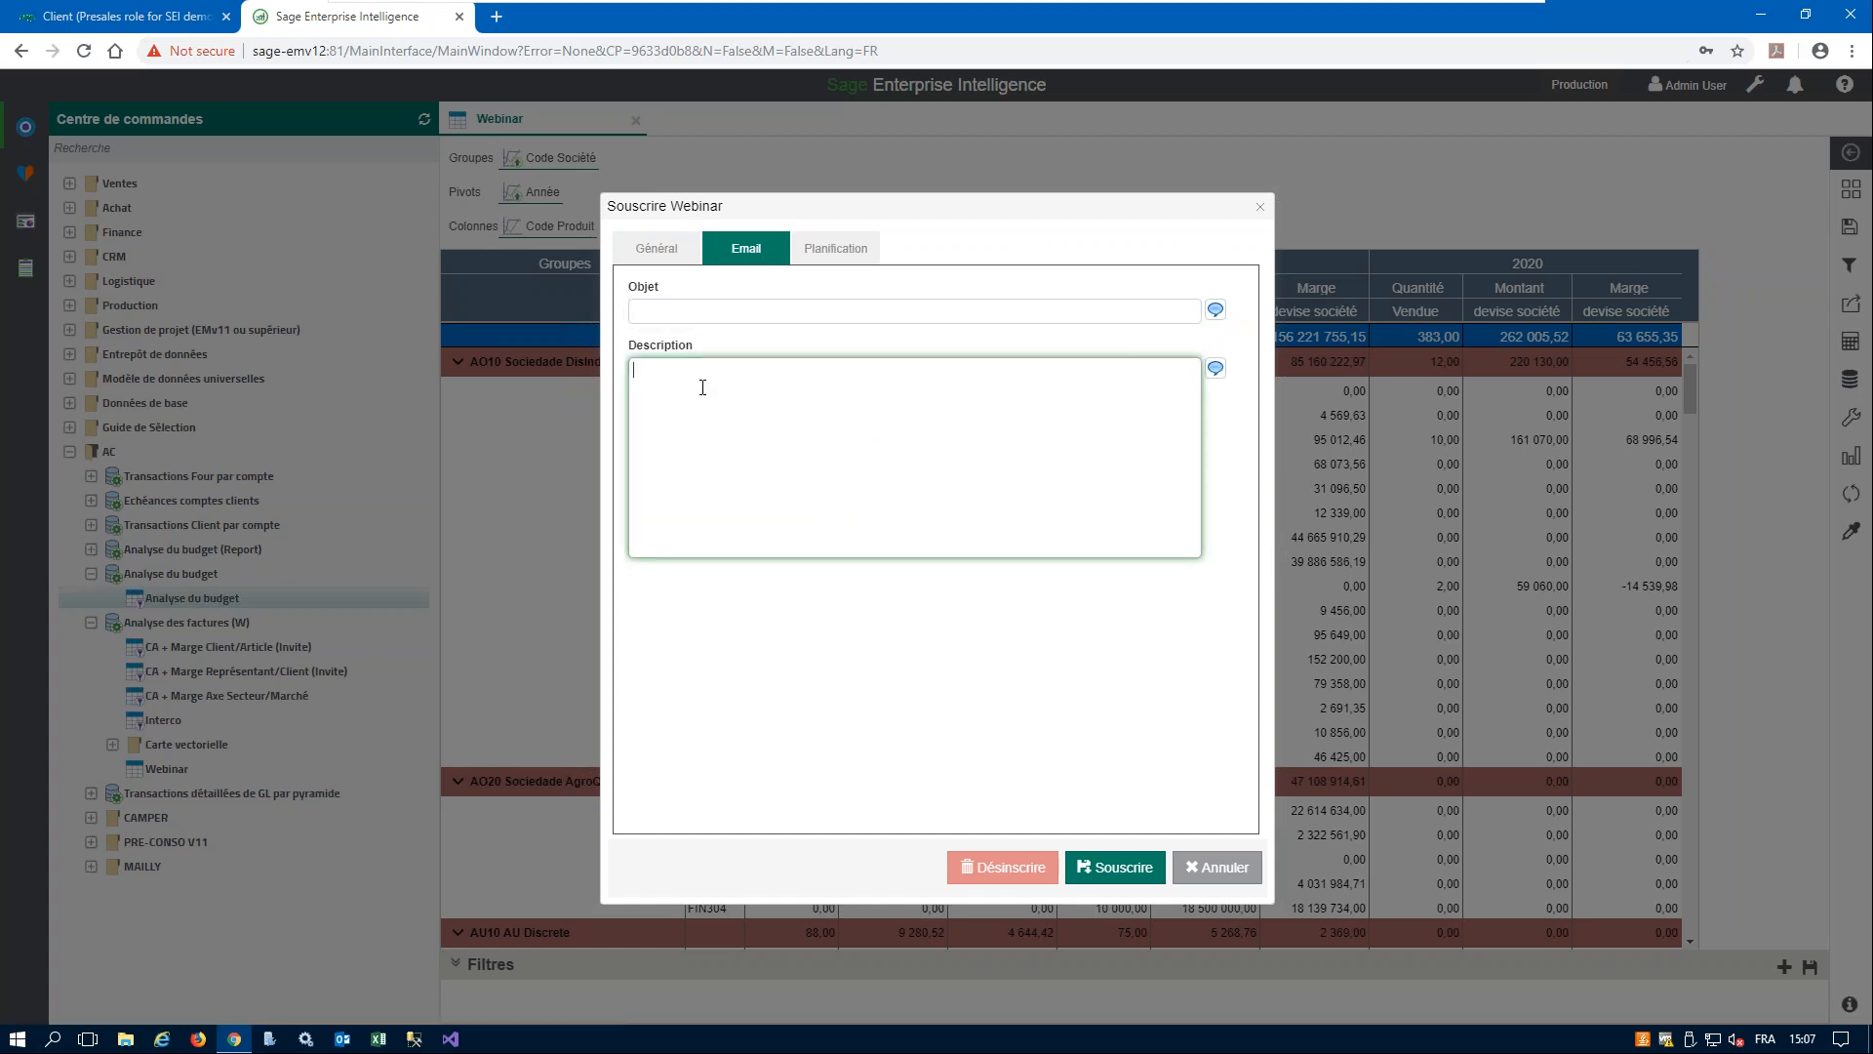
{"action": "left_click", "coordinate": [835, 248]}
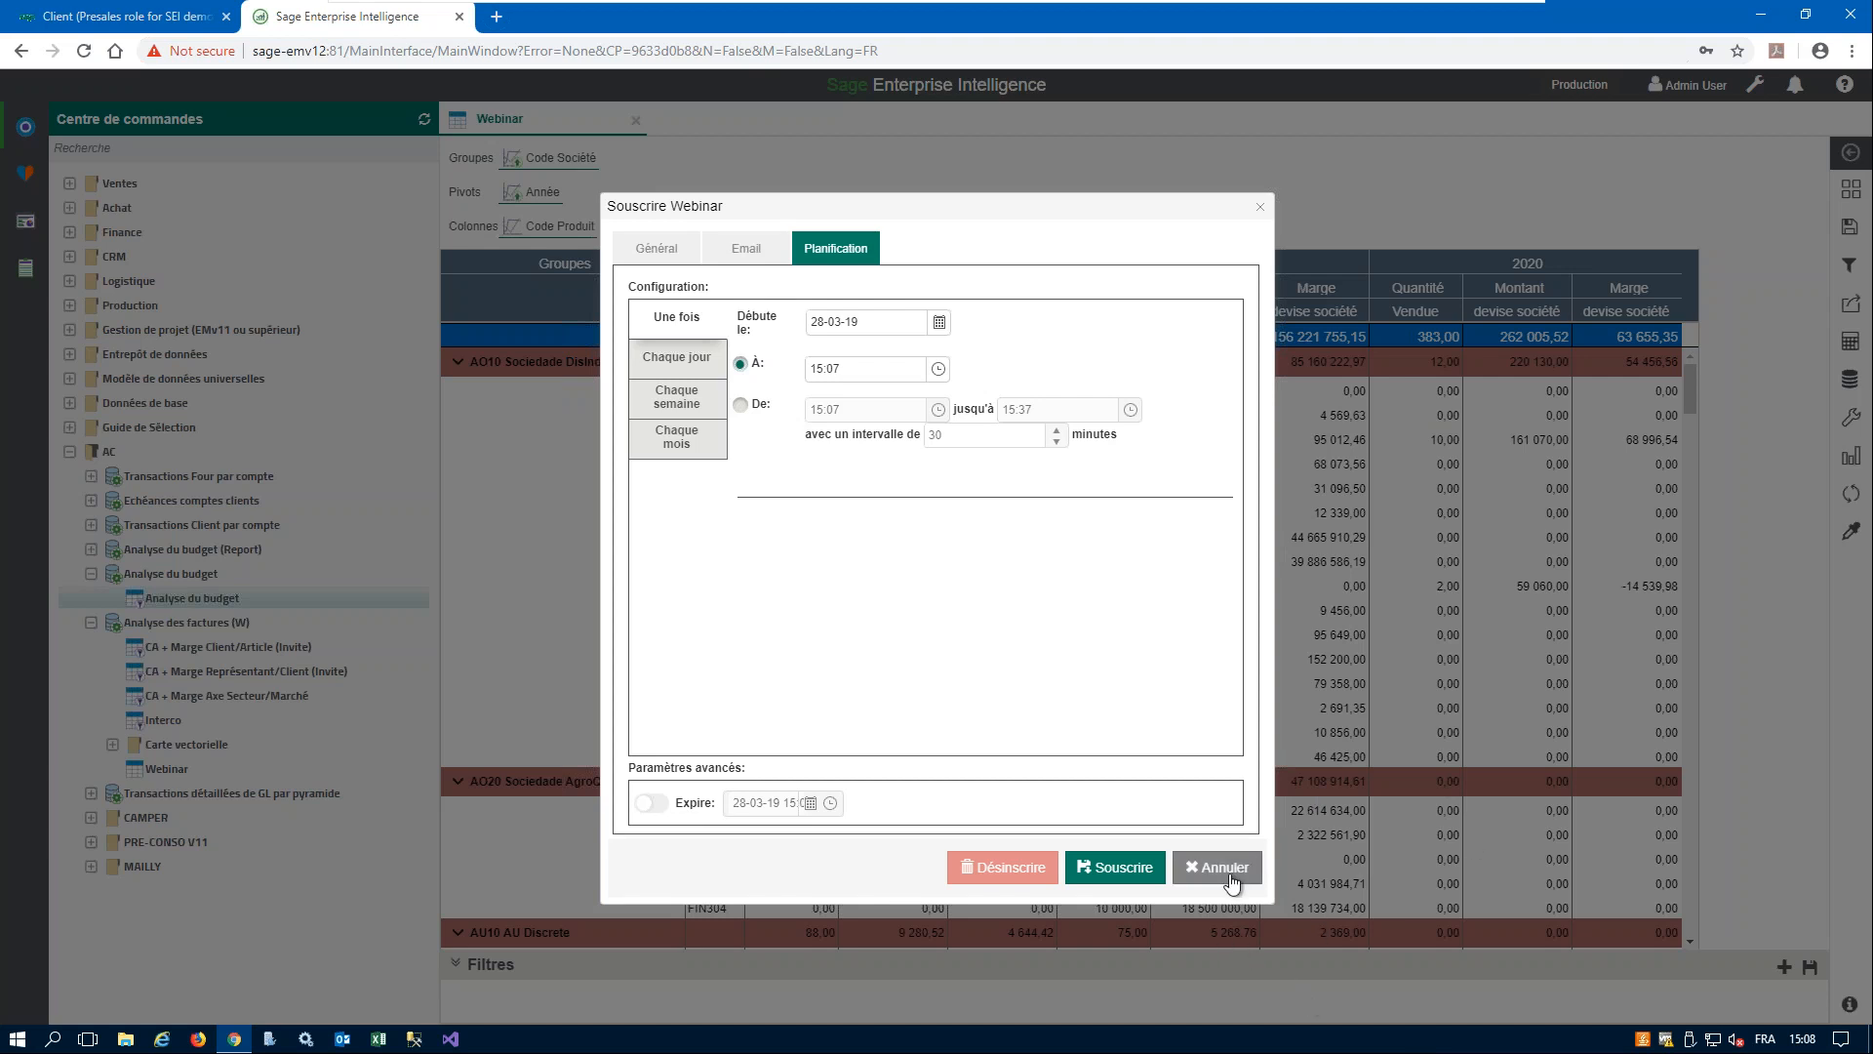
{"action": "left_click", "coordinate": [1231, 876]}
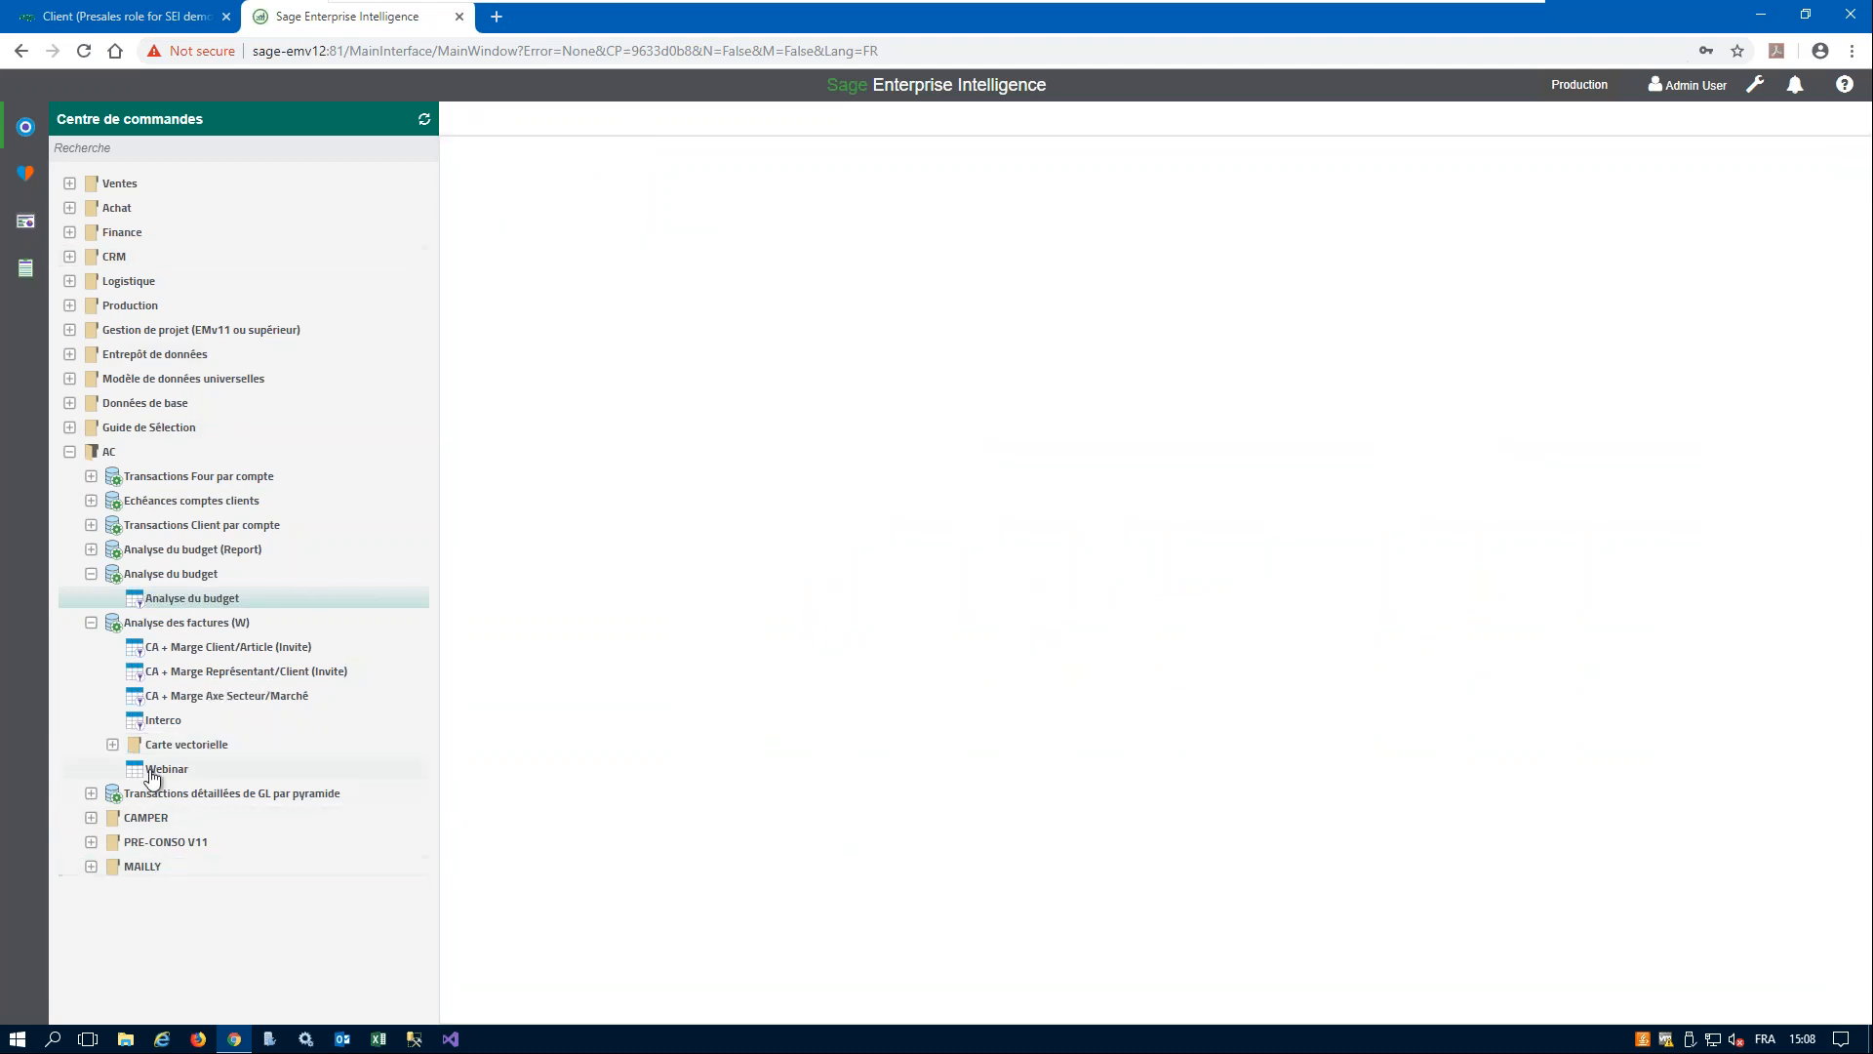
- Open Europe Carte vectorielle from the invoice analysis's Carte vectorielle folder and inspect individual countries' Montant devise société
{"action": "left_click", "coordinate": [112, 744]}
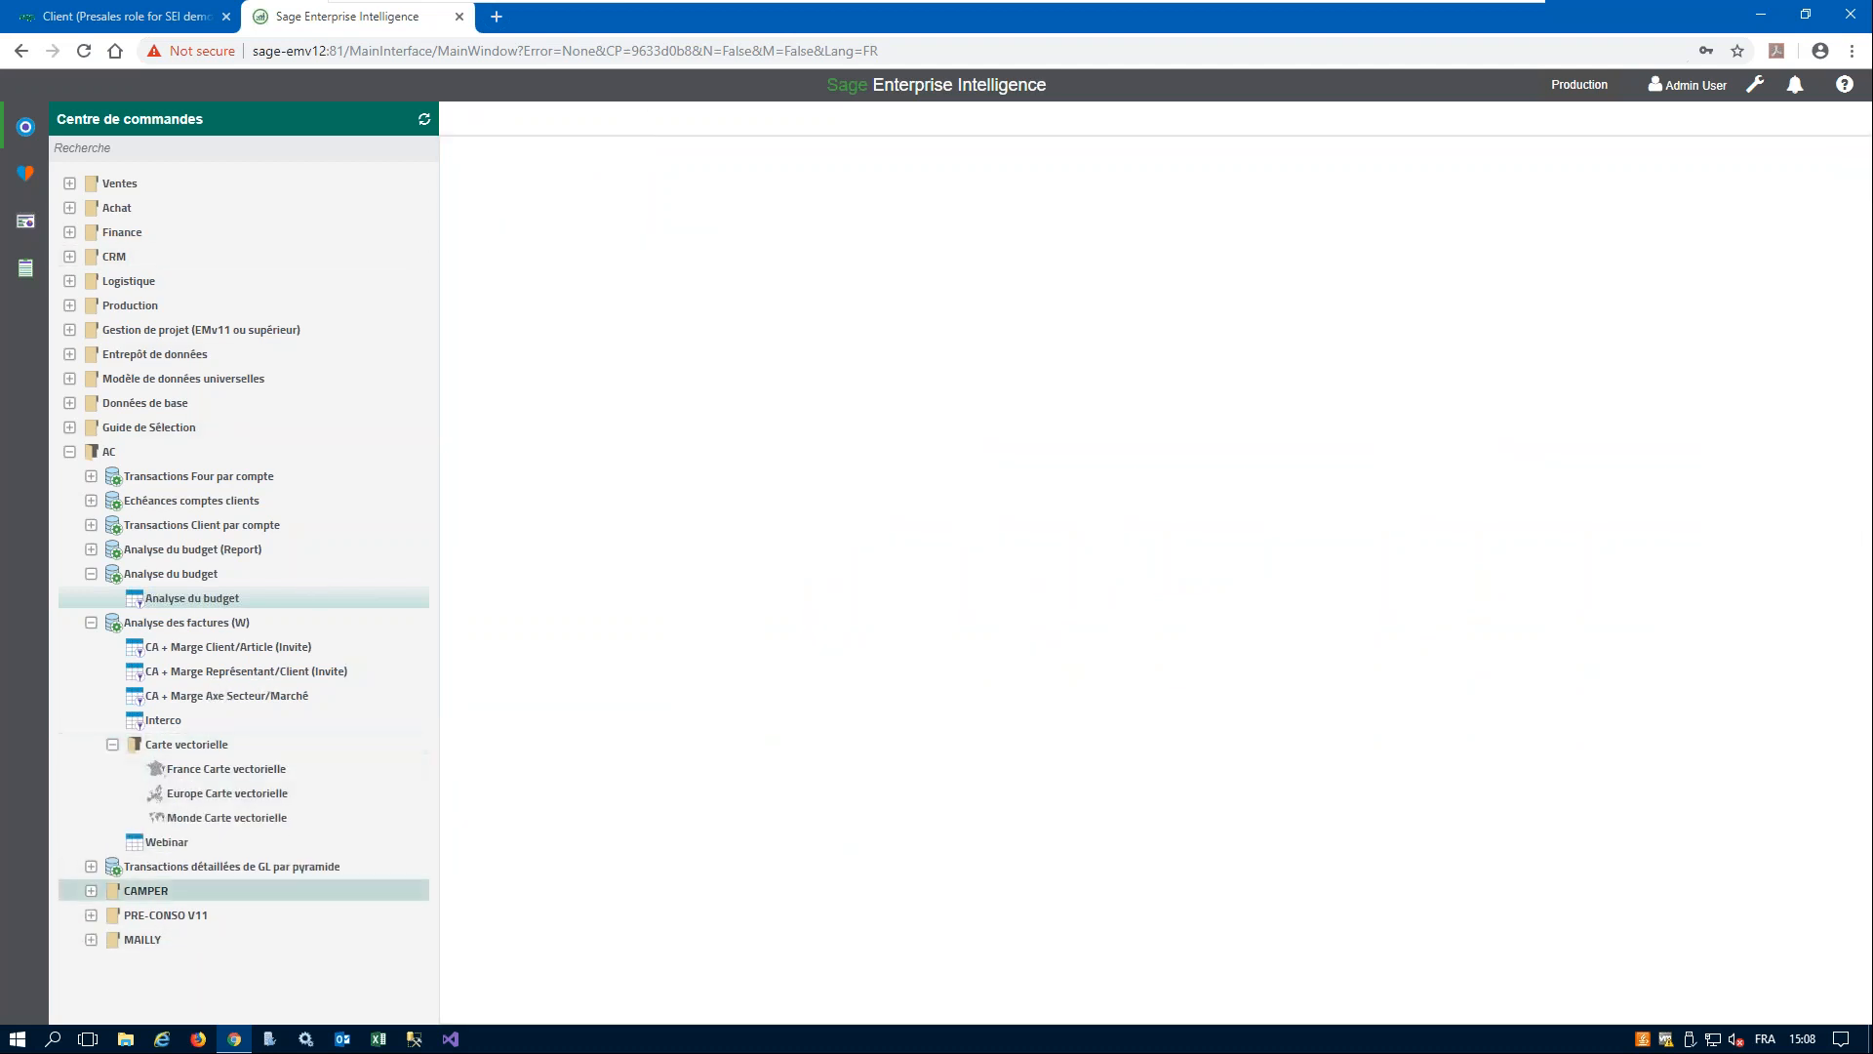
{"action": "left_click", "coordinate": [252, 796]}
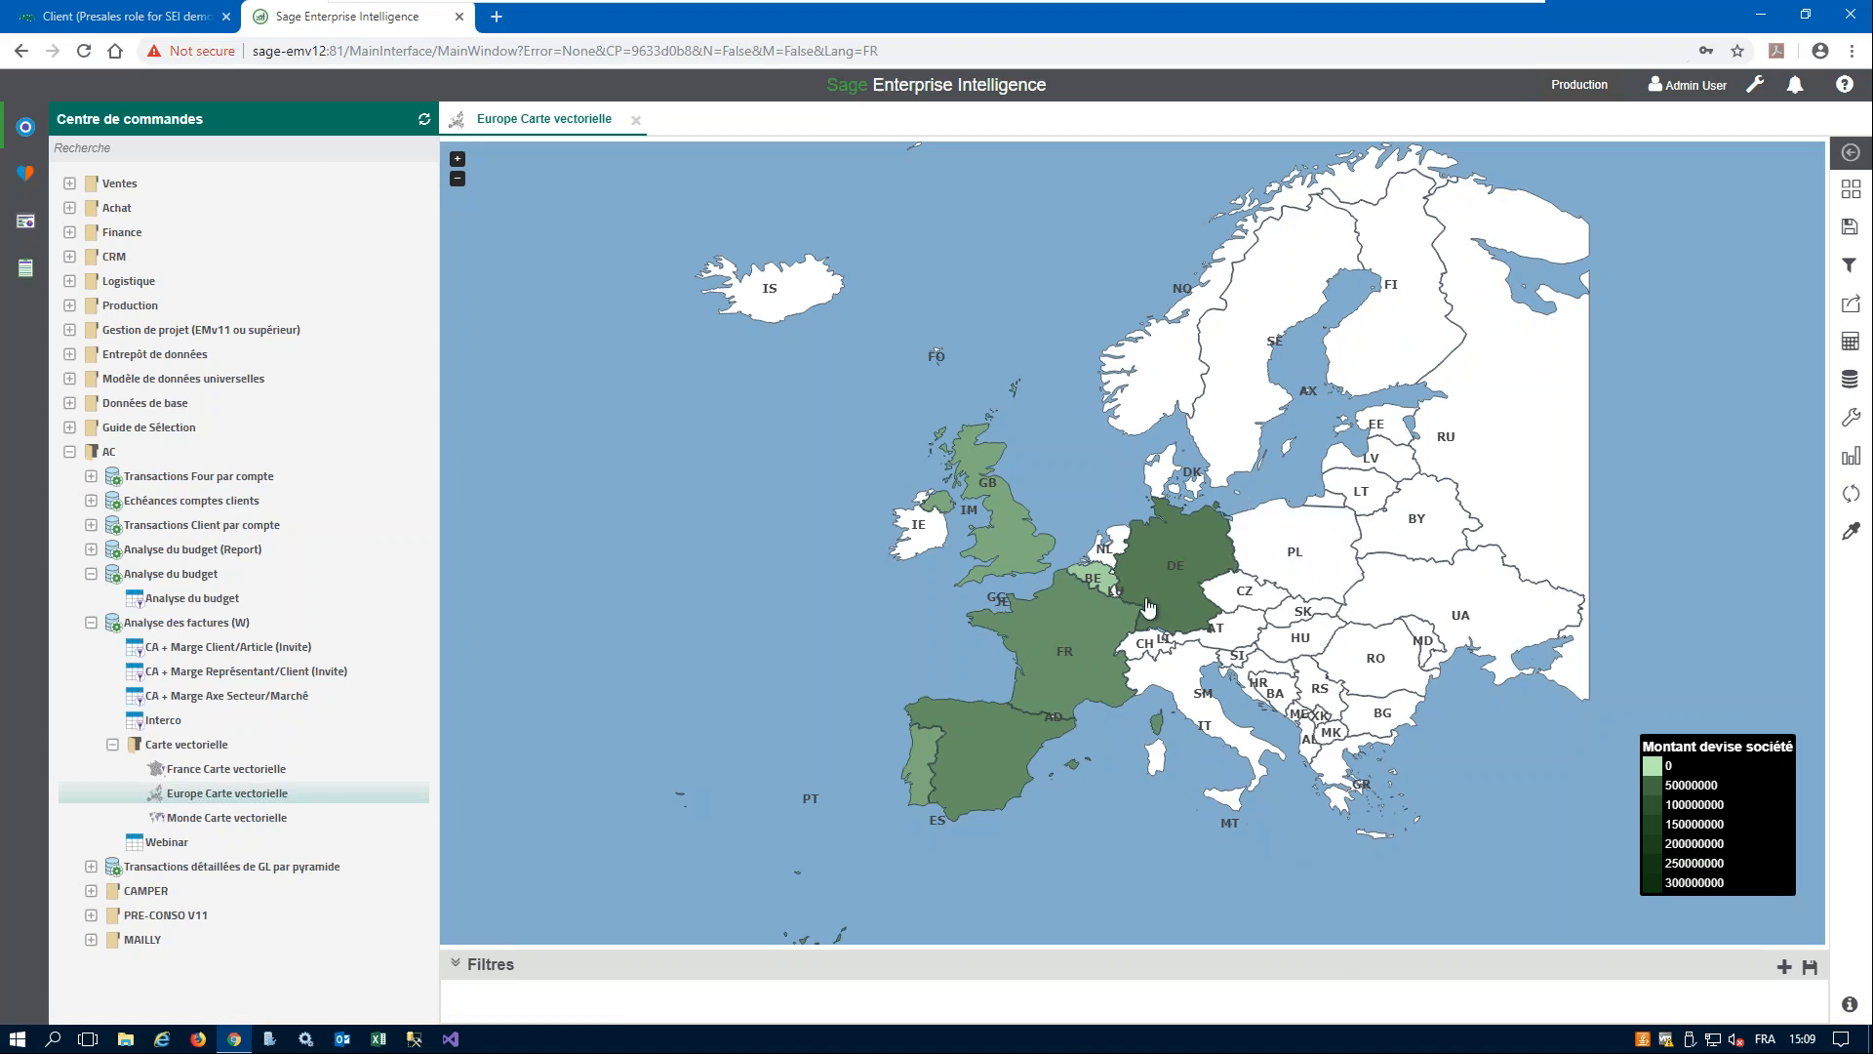
{"action": "mouse_move", "coordinate": [1102, 678]}
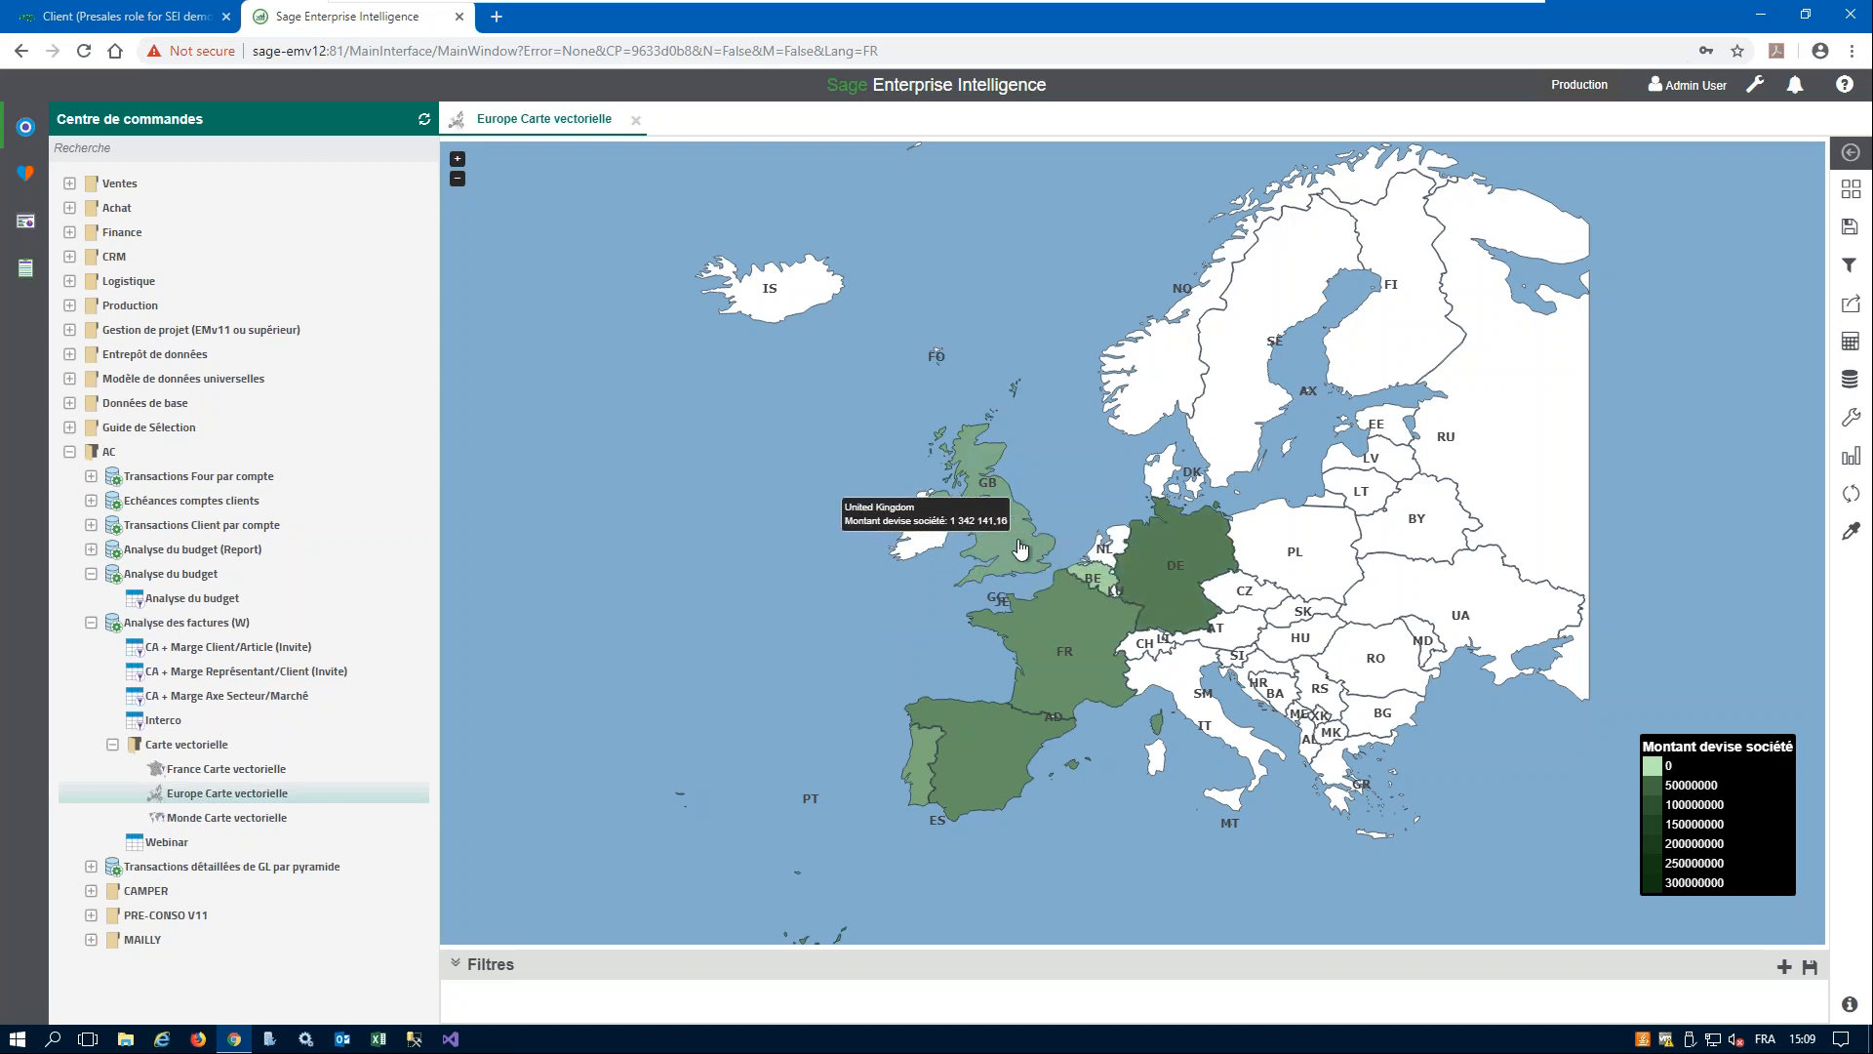
{"action": "mouse_move", "coordinate": [996, 763]}
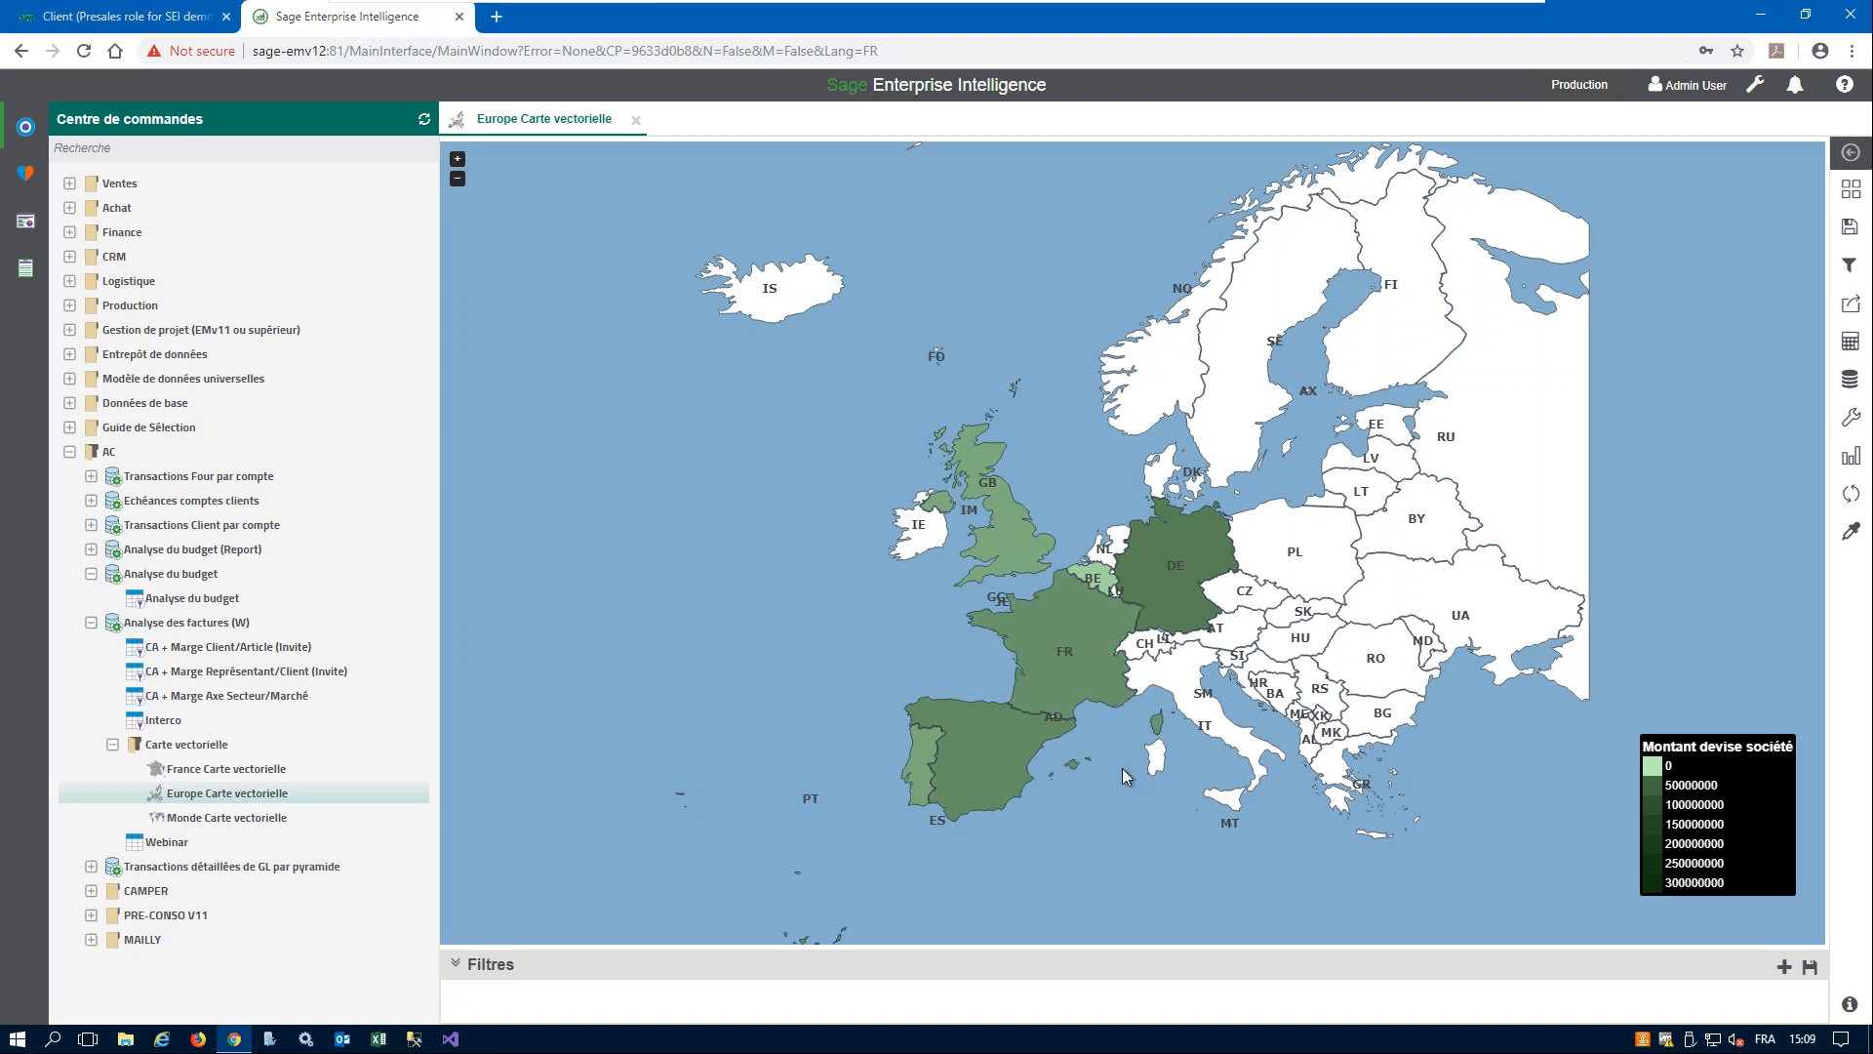
{"action": "mouse_move", "coordinate": [1076, 641]}
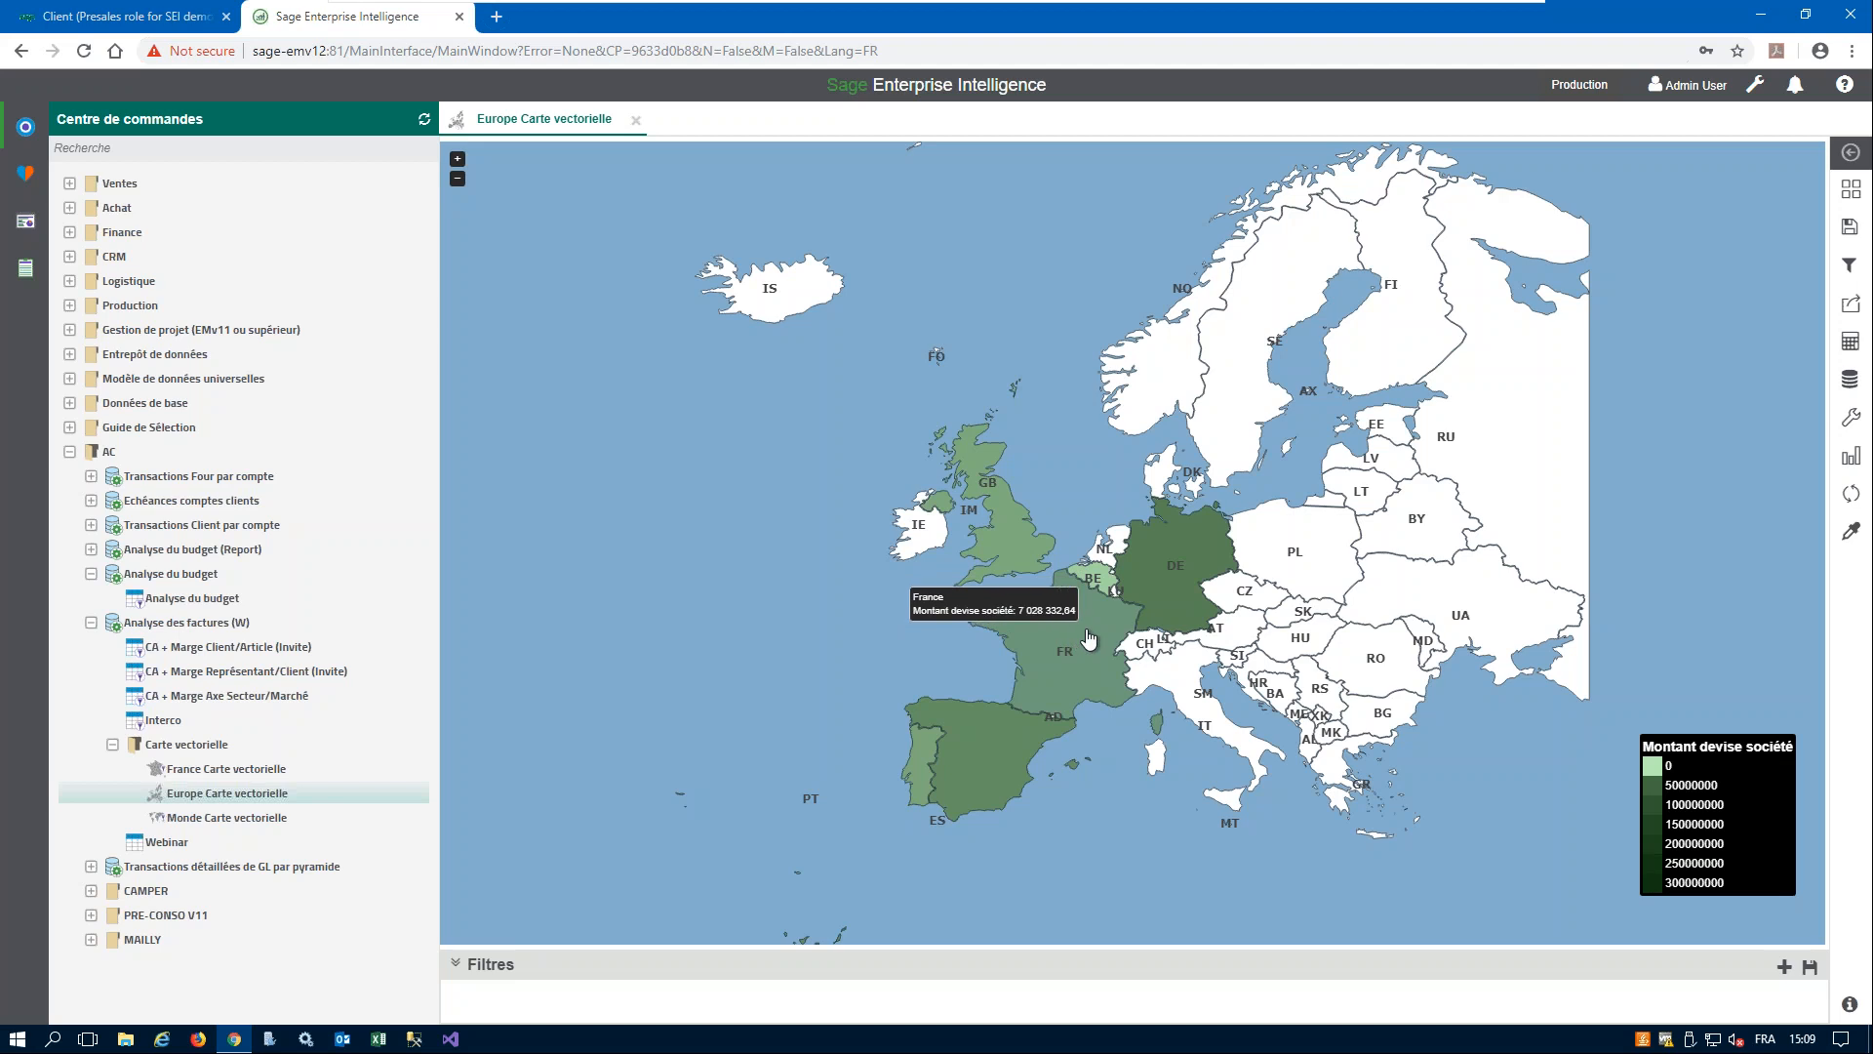
- Follow the navigation link from France on the Europe map to France Carte vectorielle, and compare the two maps
{"action": "left_click", "coordinate": [1090, 636]}
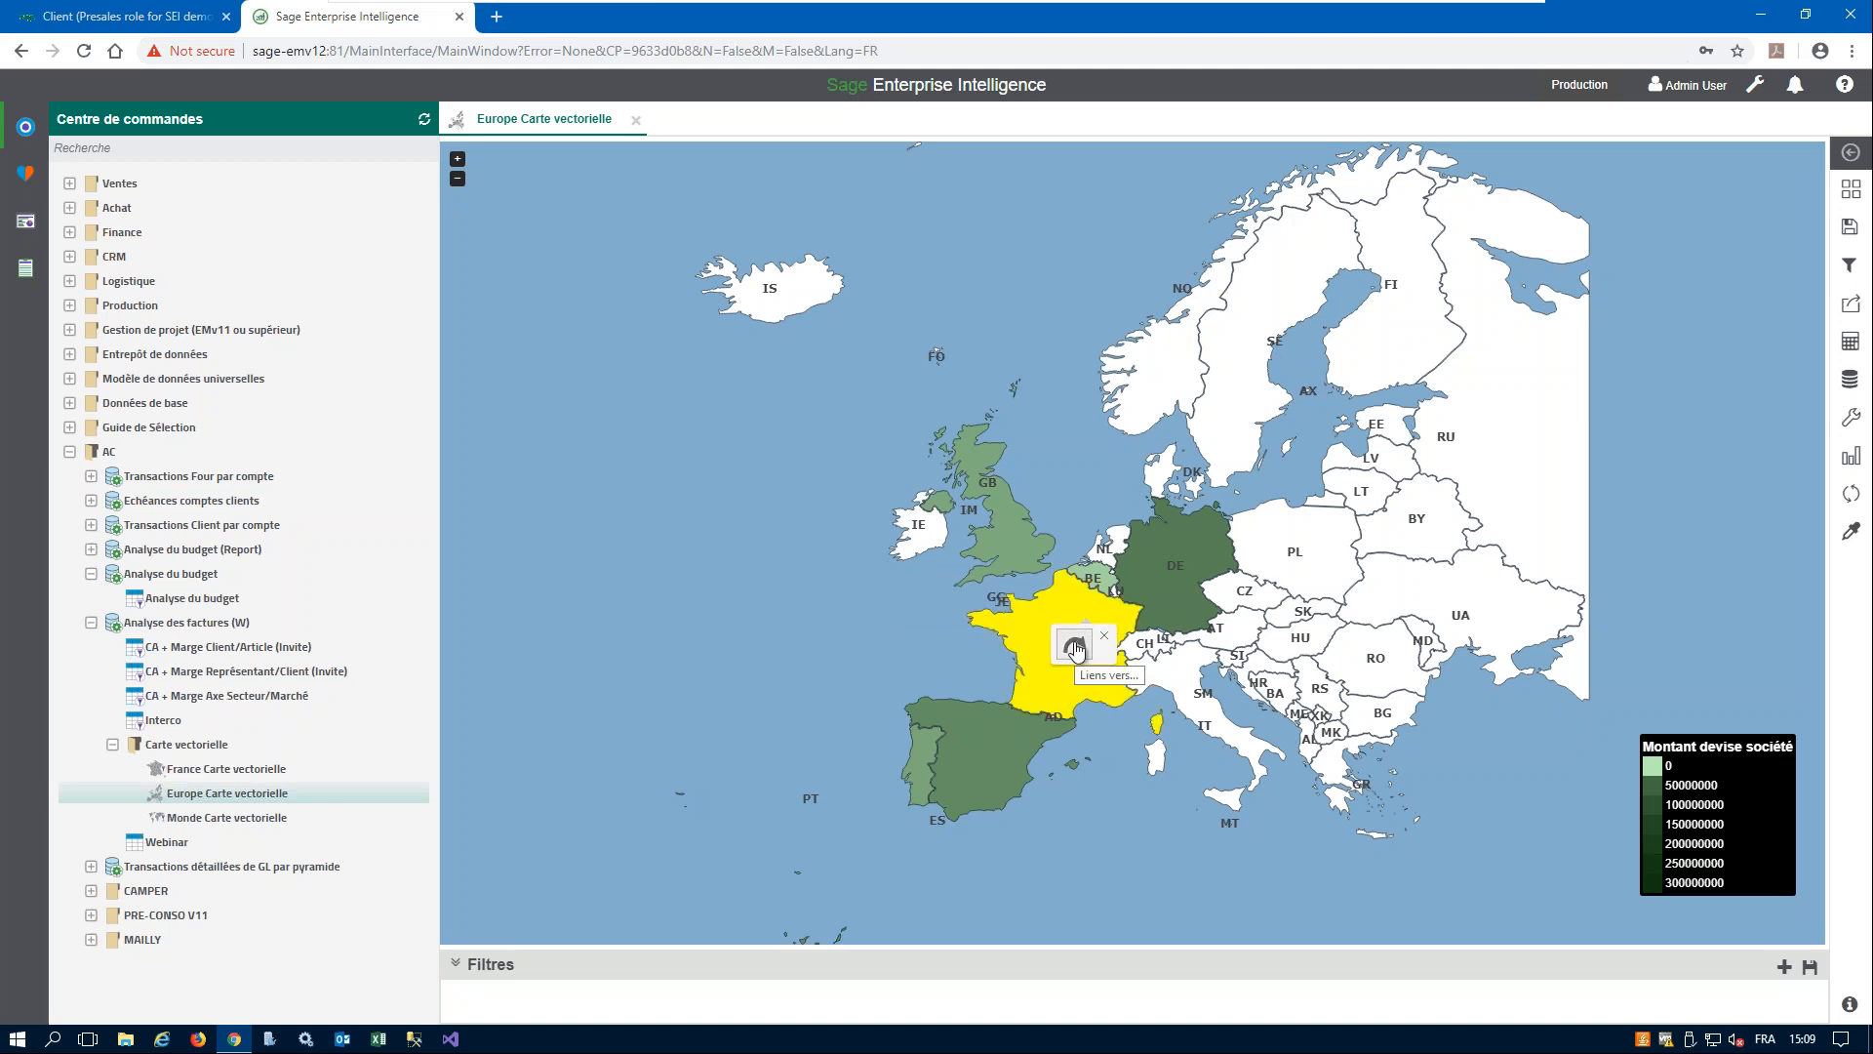
{"action": "left_click", "coordinate": [1075, 646]}
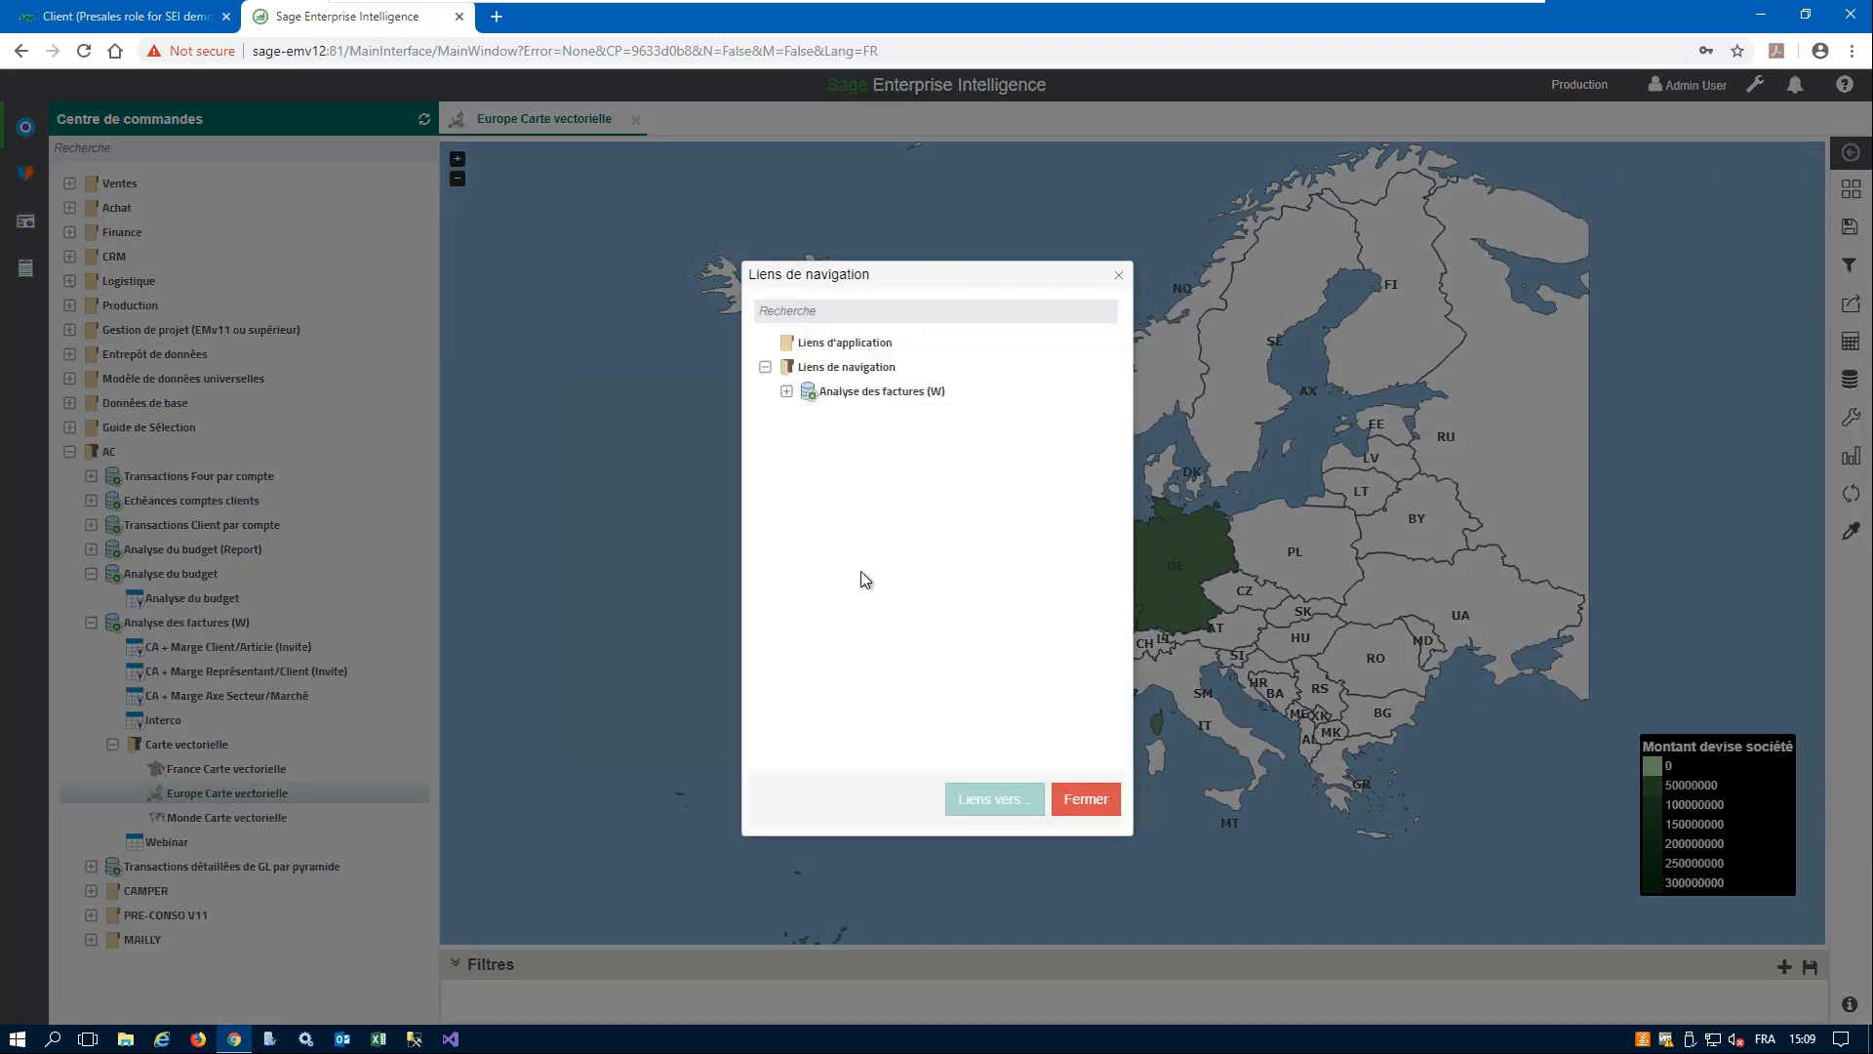
{"action": "left_click", "coordinate": [788, 392]}
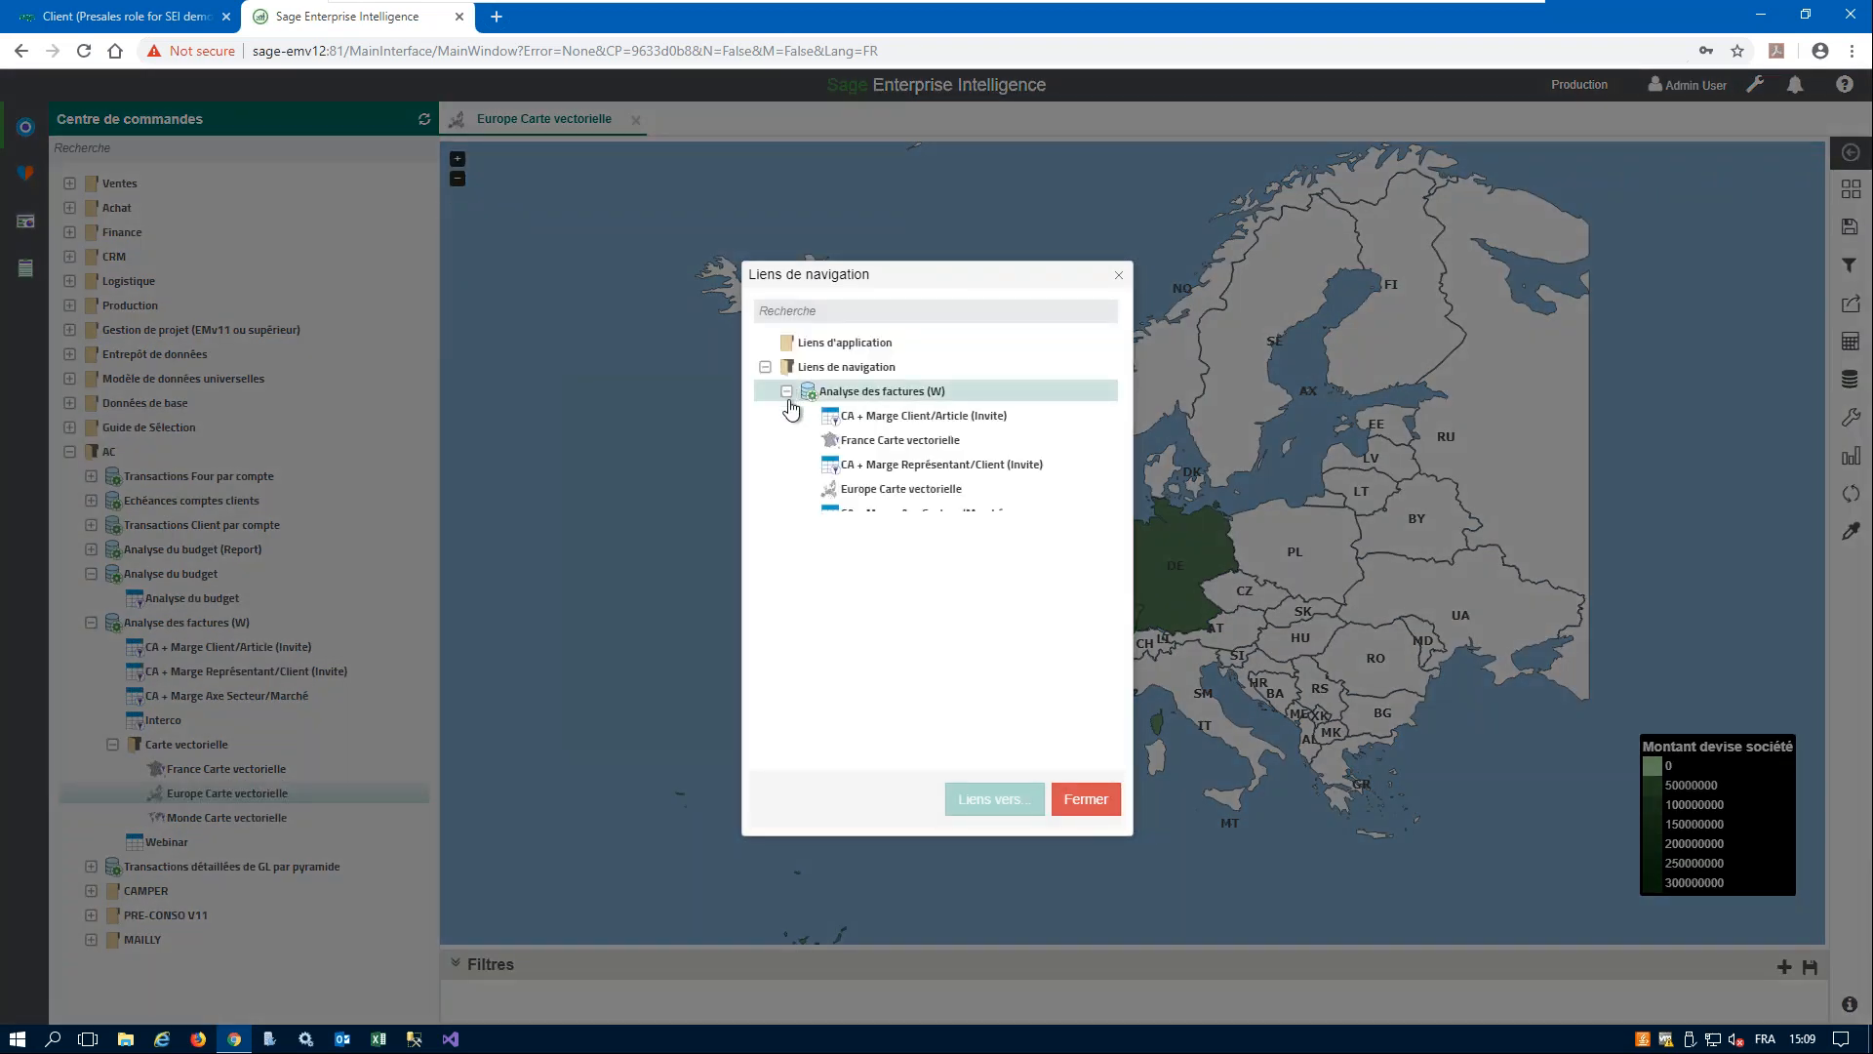
{"action": "left_click", "coordinate": [908, 451]}
{"action": "left_click", "coordinate": [990, 799]}
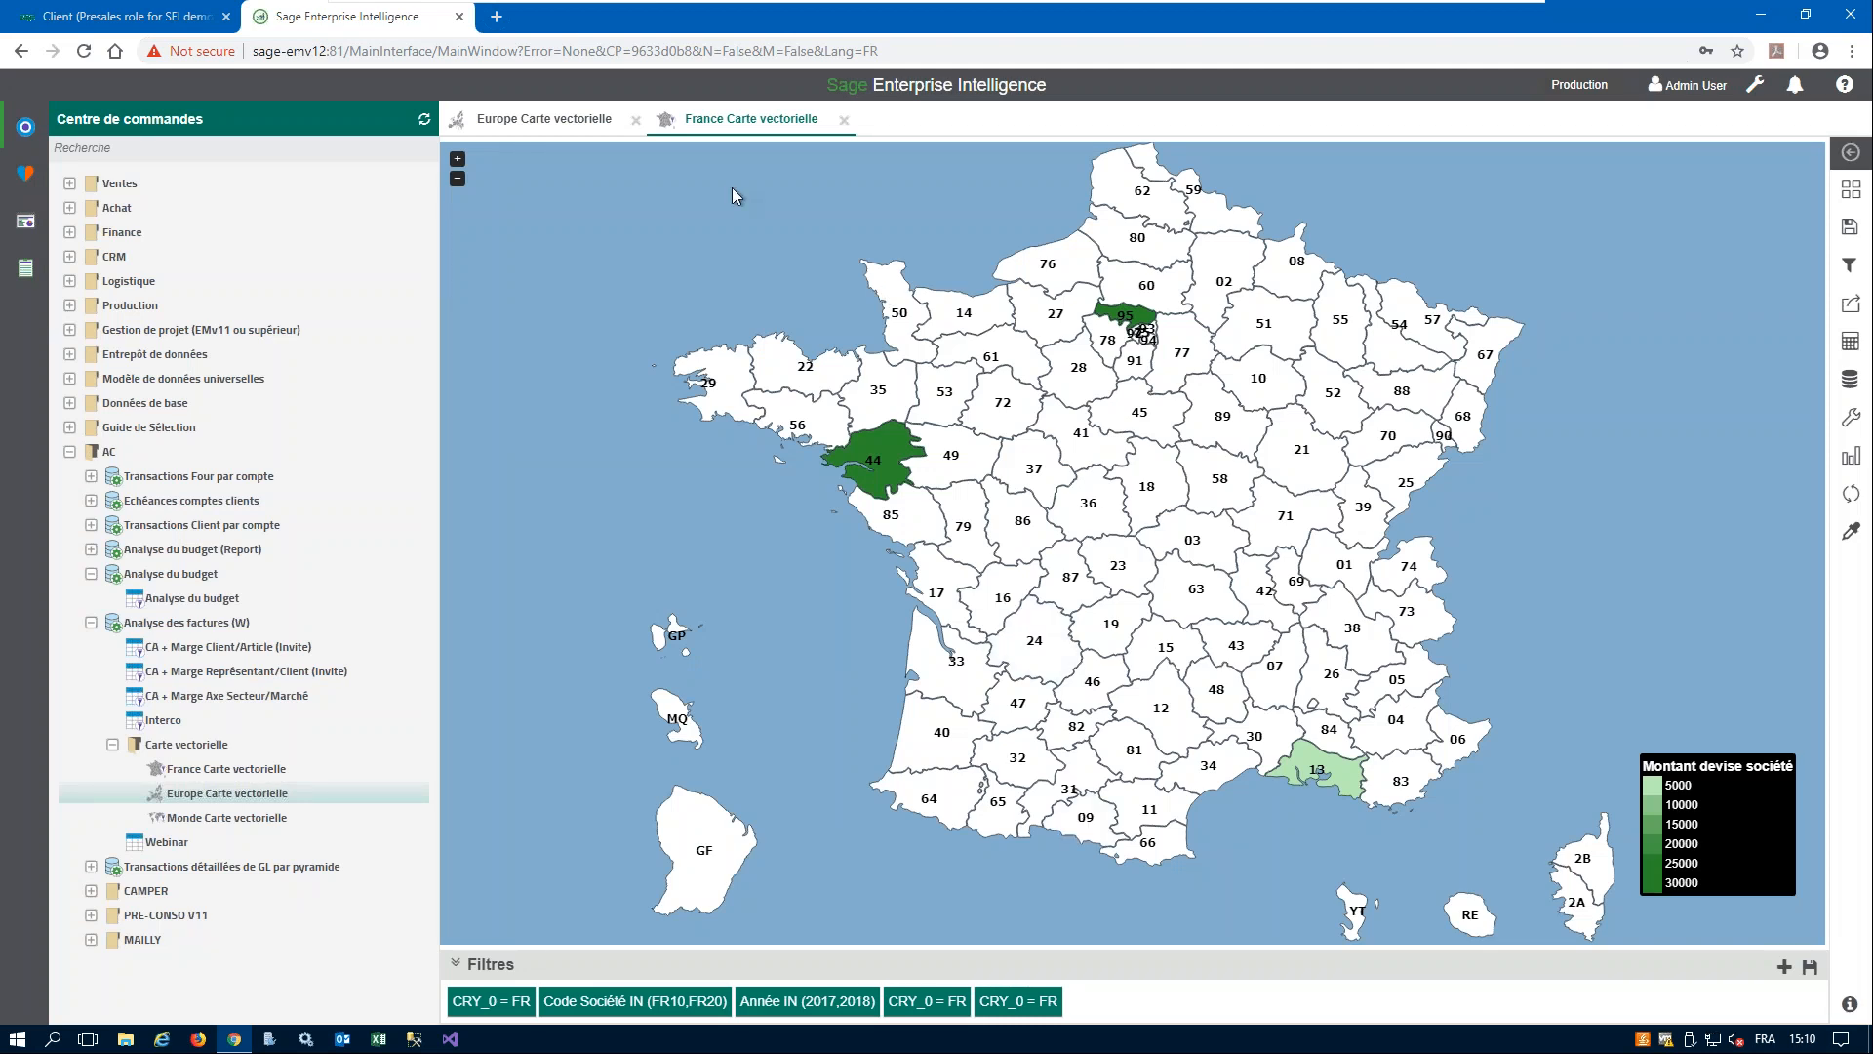
{"action": "left_click", "coordinate": [549, 116]}
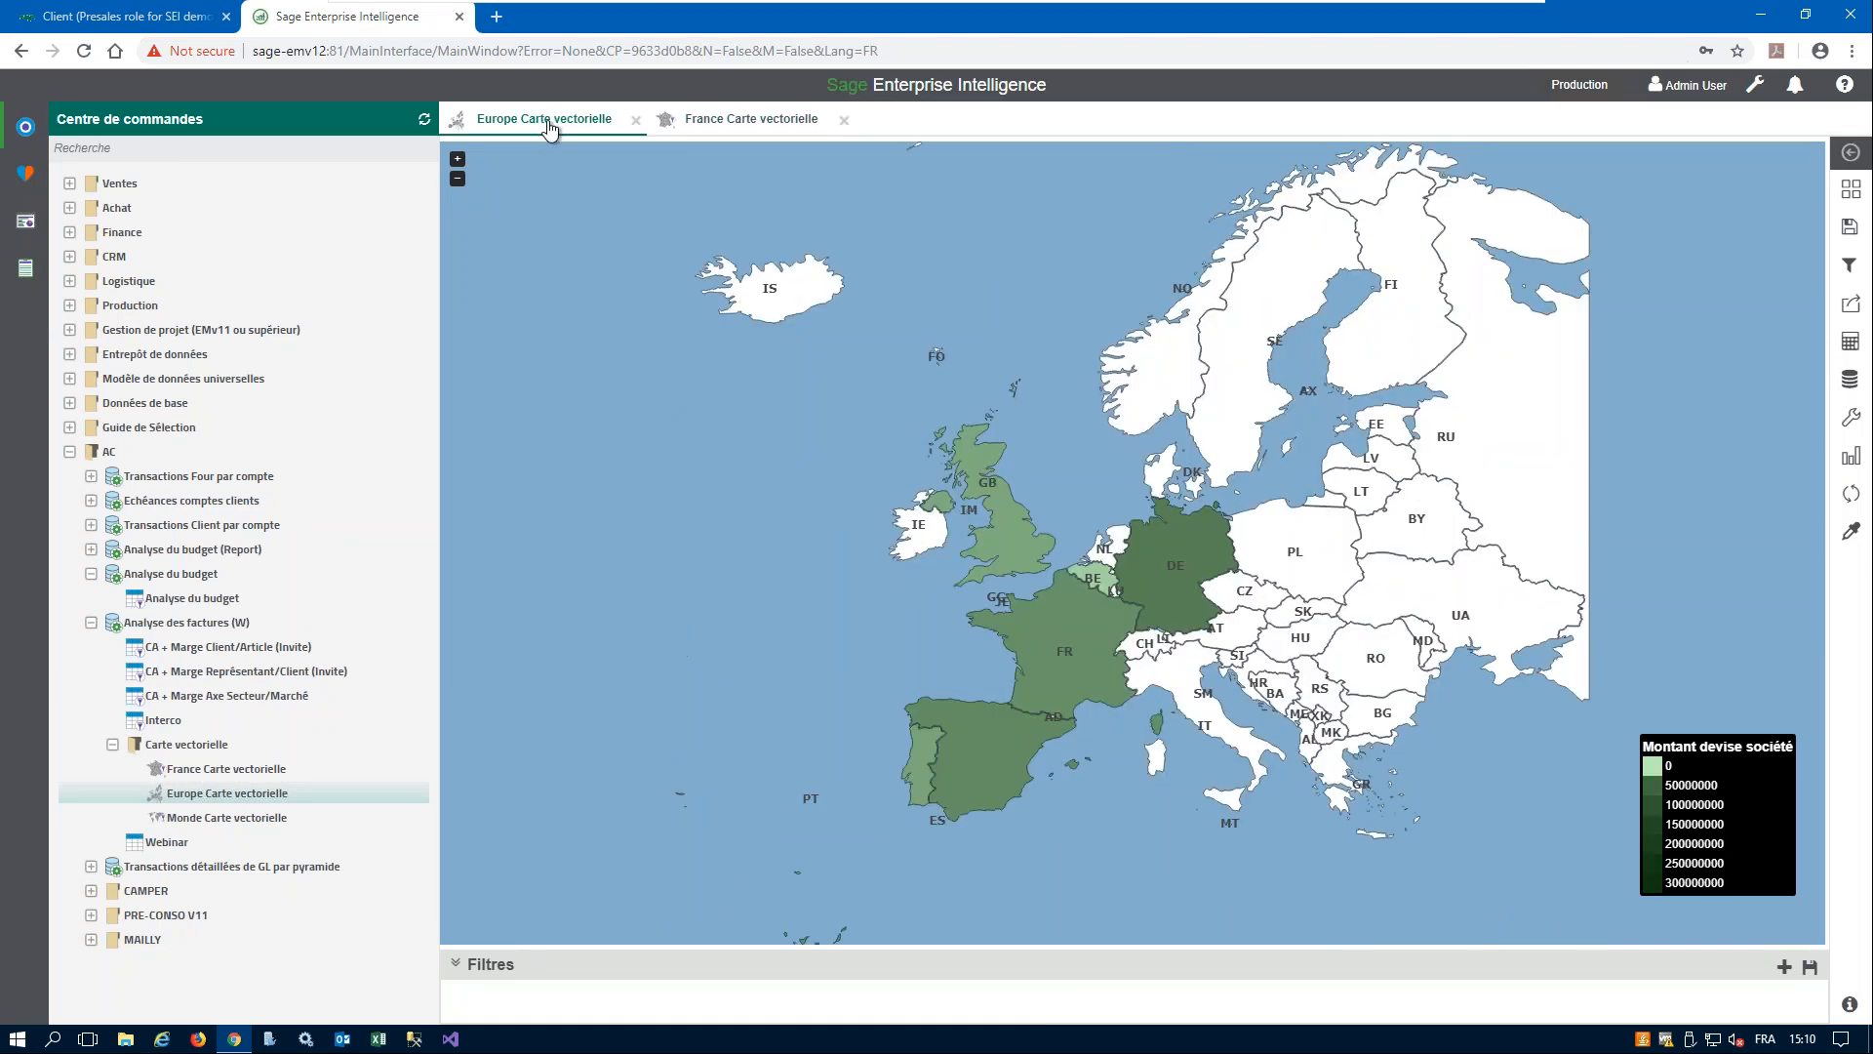
{"action": "left_click", "coordinate": [776, 121]}
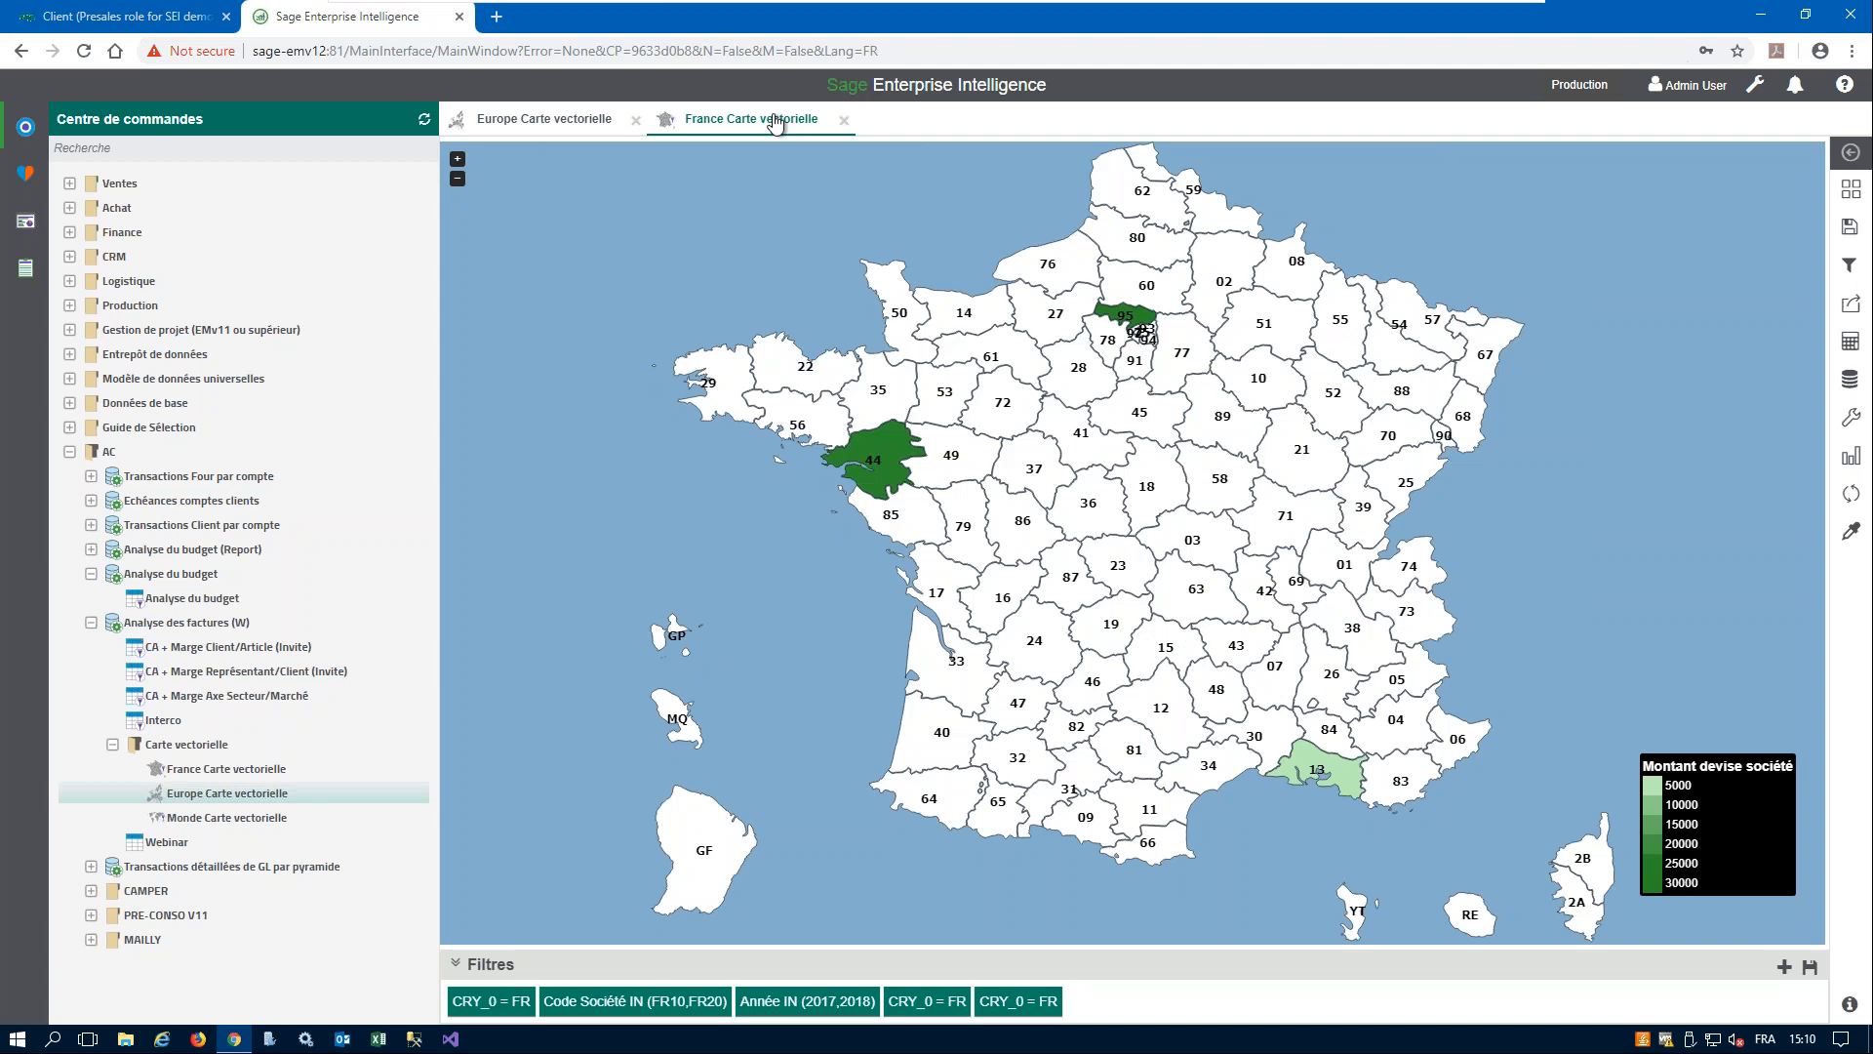
- Drill down from Loire-Atlantique (44) on the France map to the CA + Marge Client/Article (Invite) worksheet
{"action": "mouse_move", "coordinate": [883, 458]}
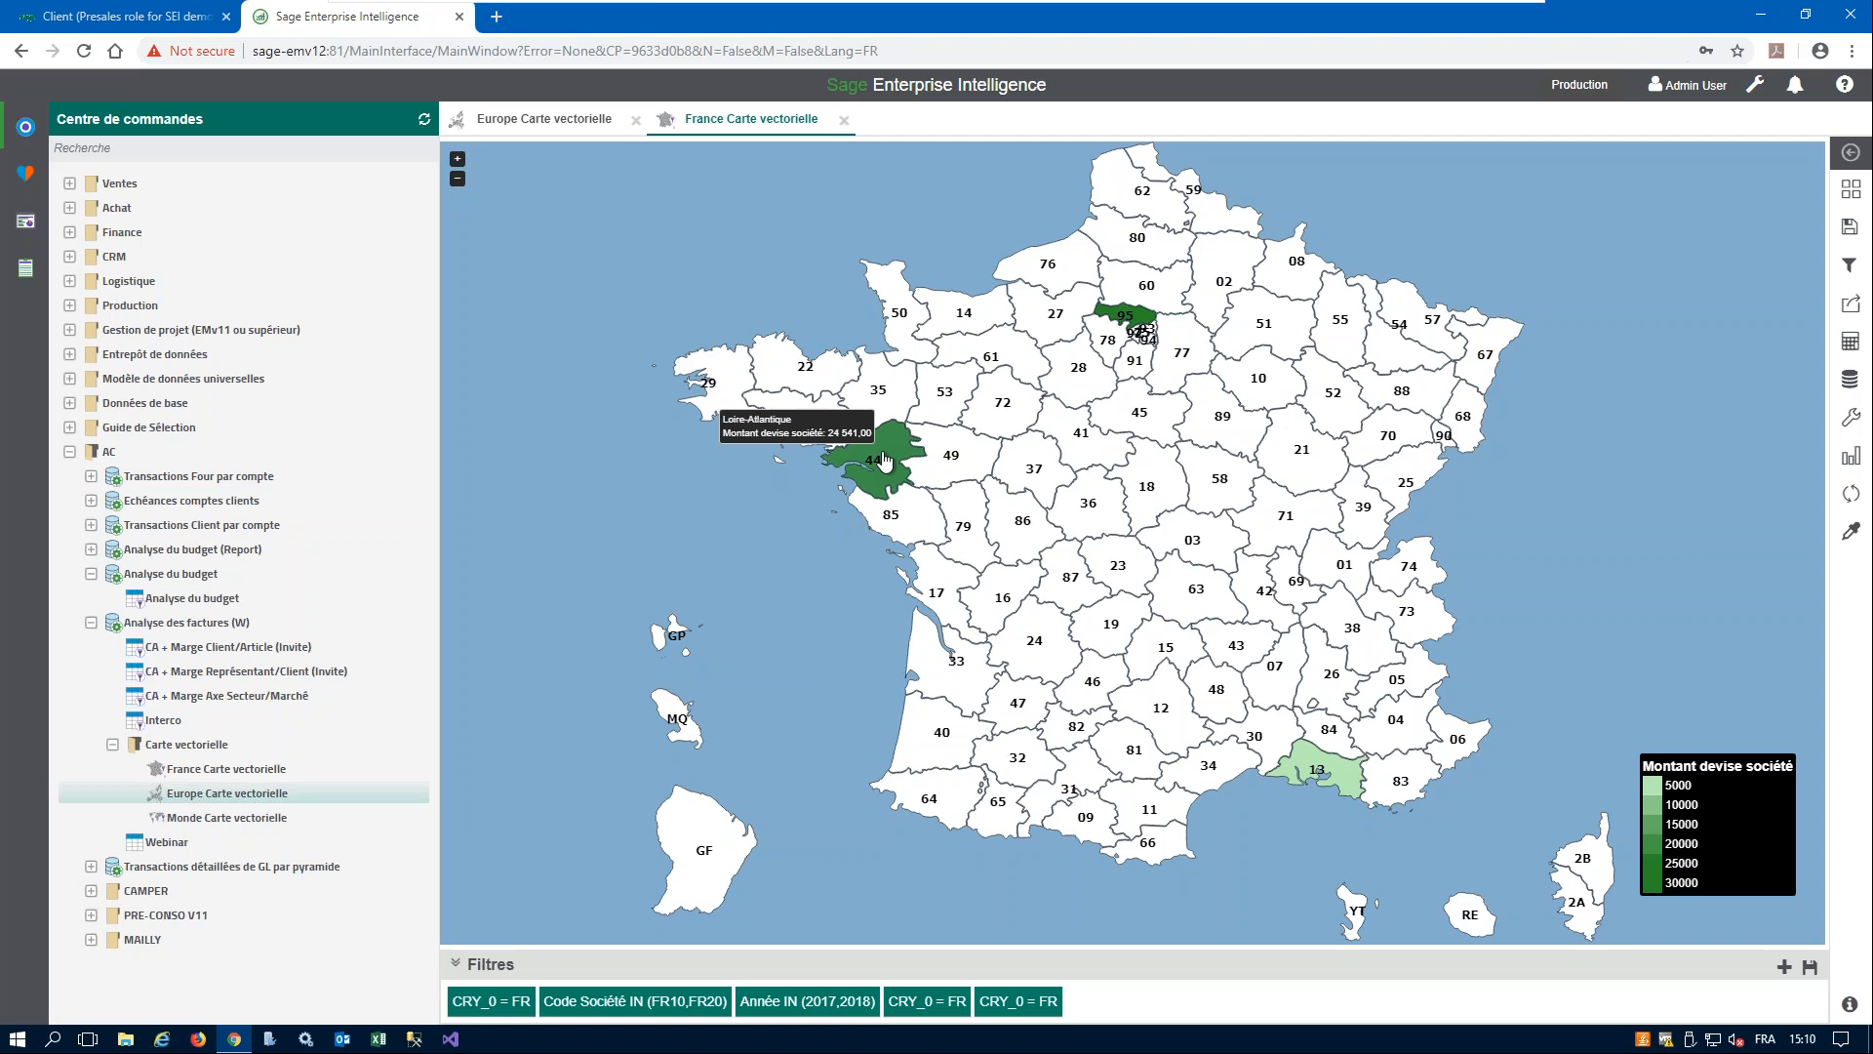
{"action": "left_click", "coordinate": [883, 459]}
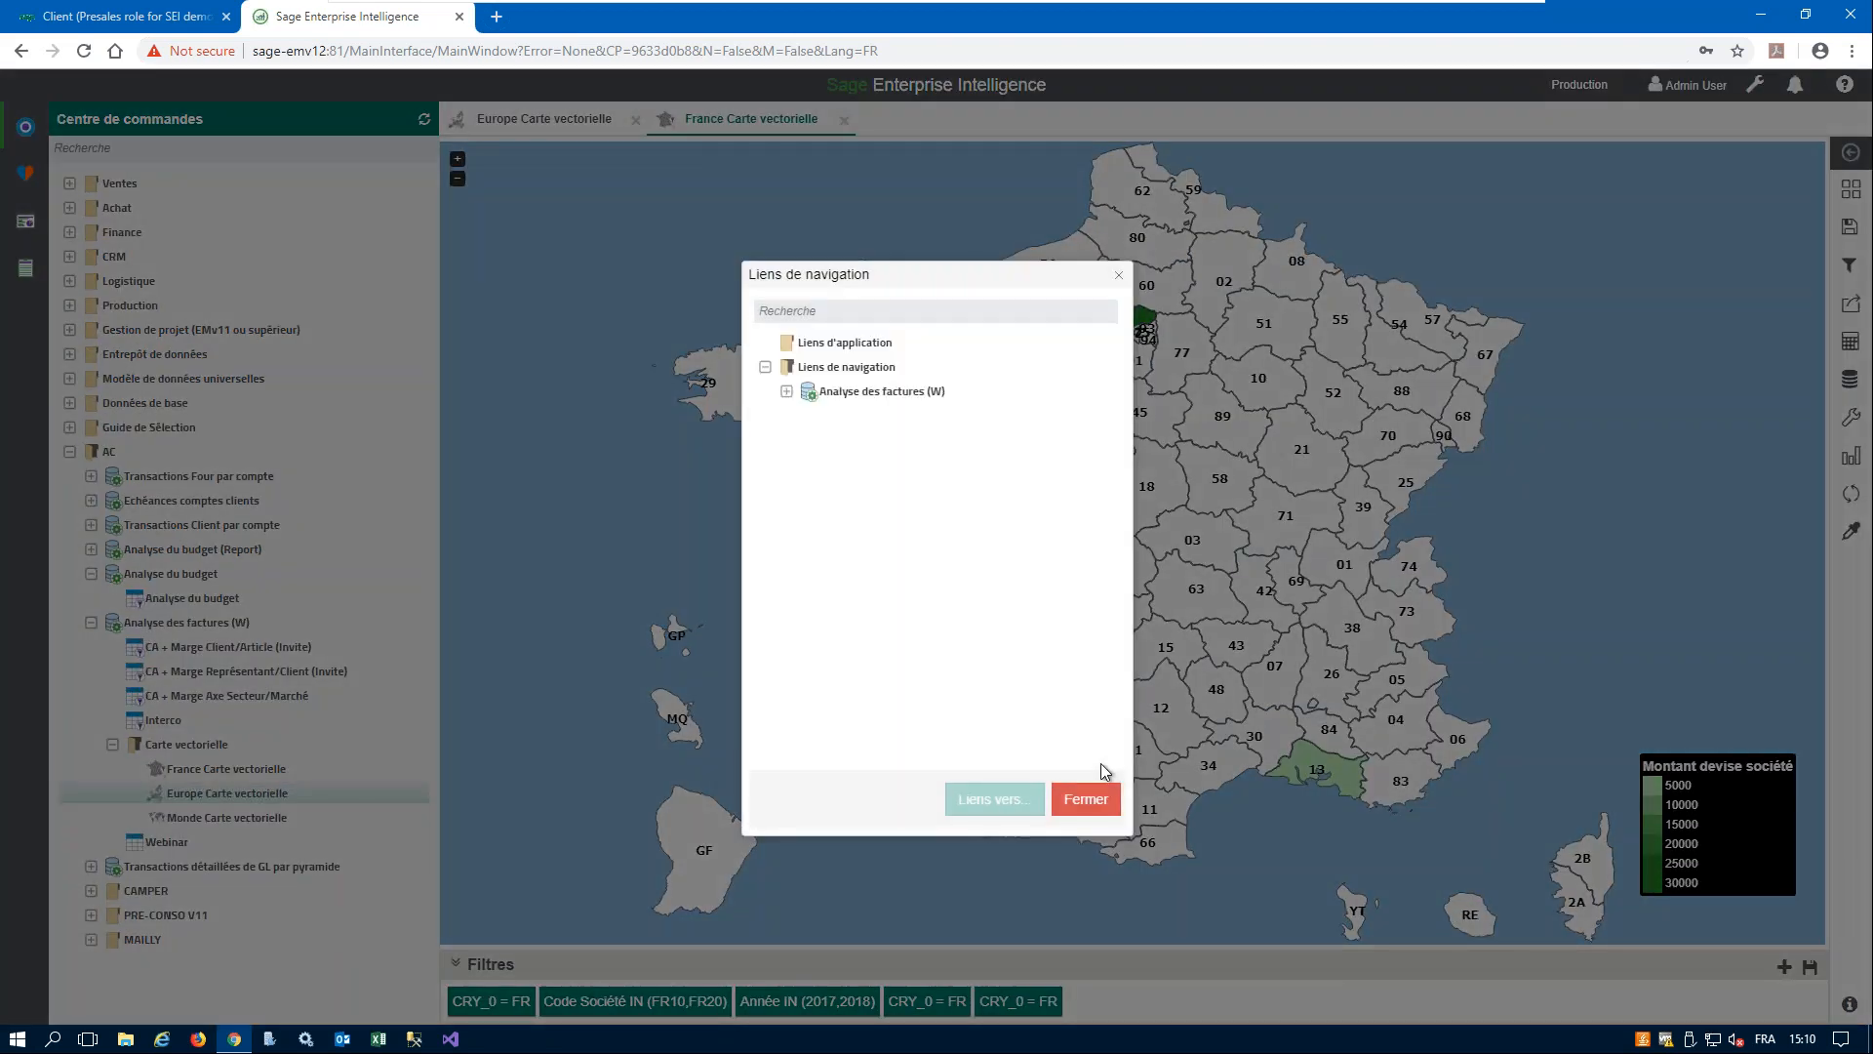
{"action": "left_click", "coordinate": [786, 391]}
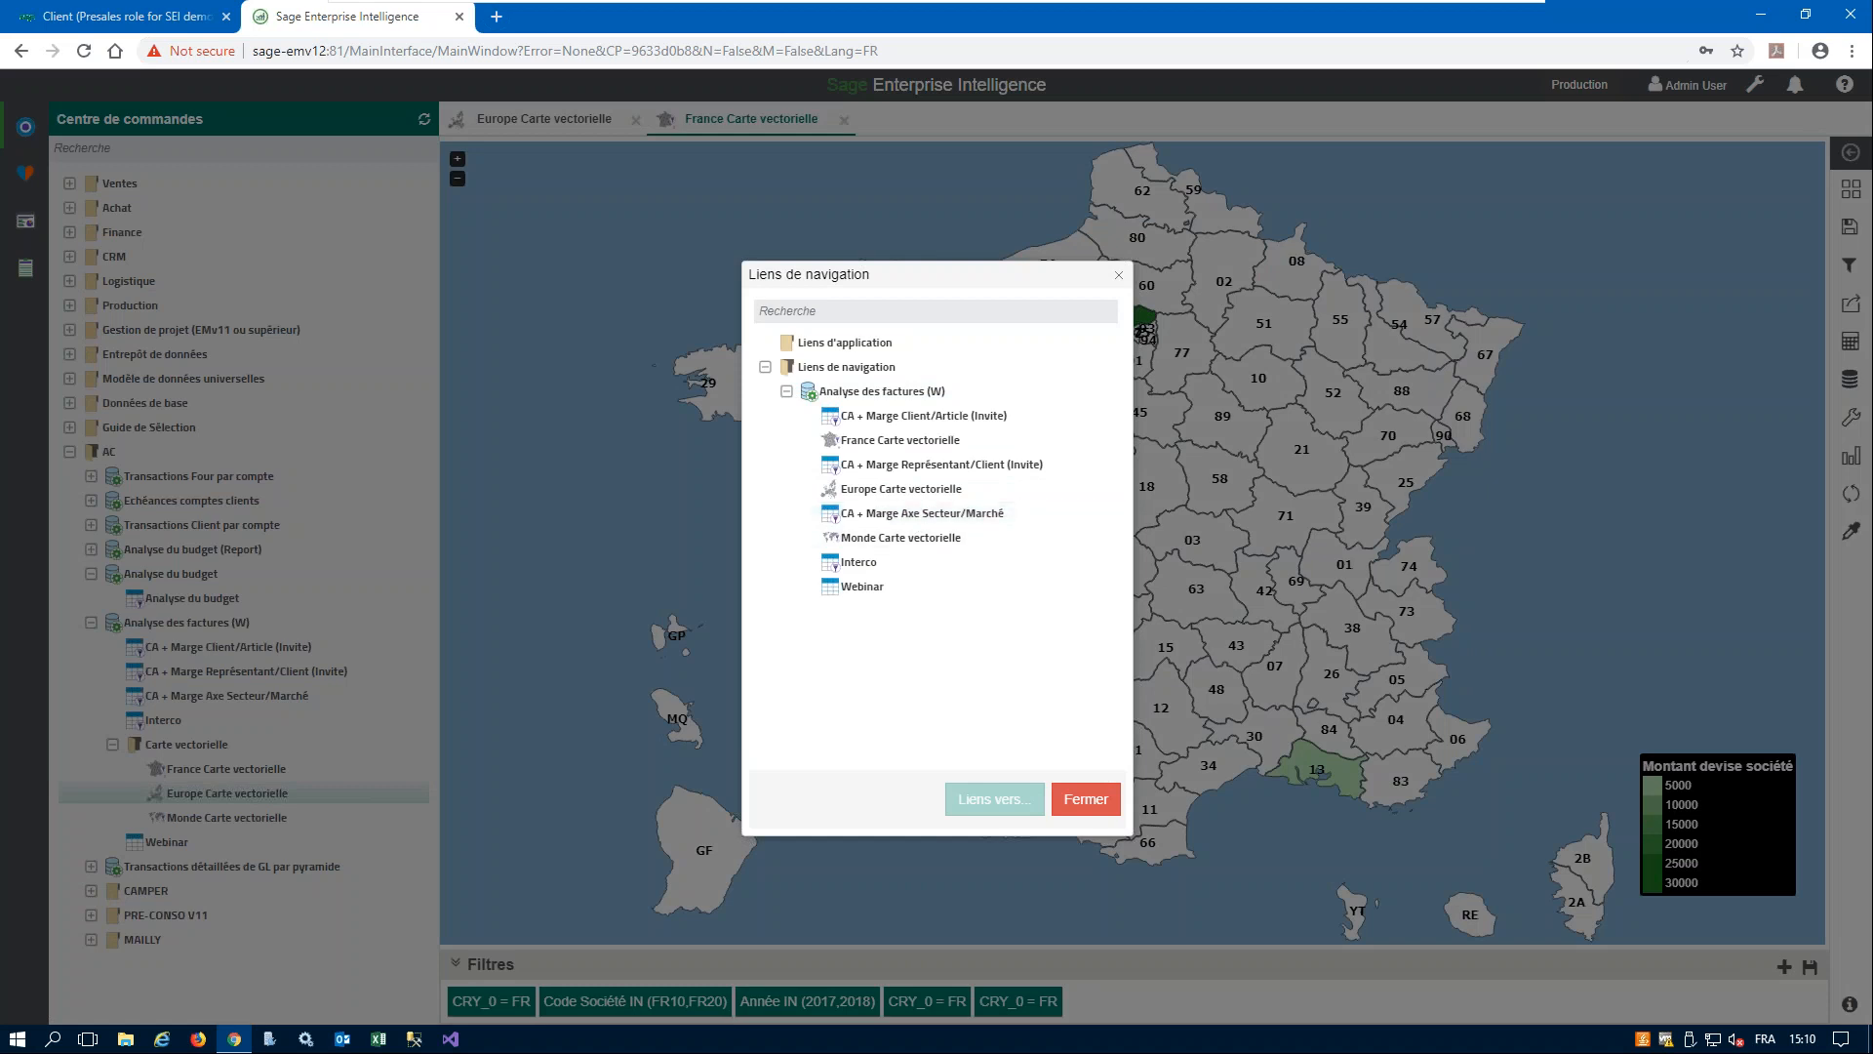
{"action": "left_click", "coordinate": [908, 418]}
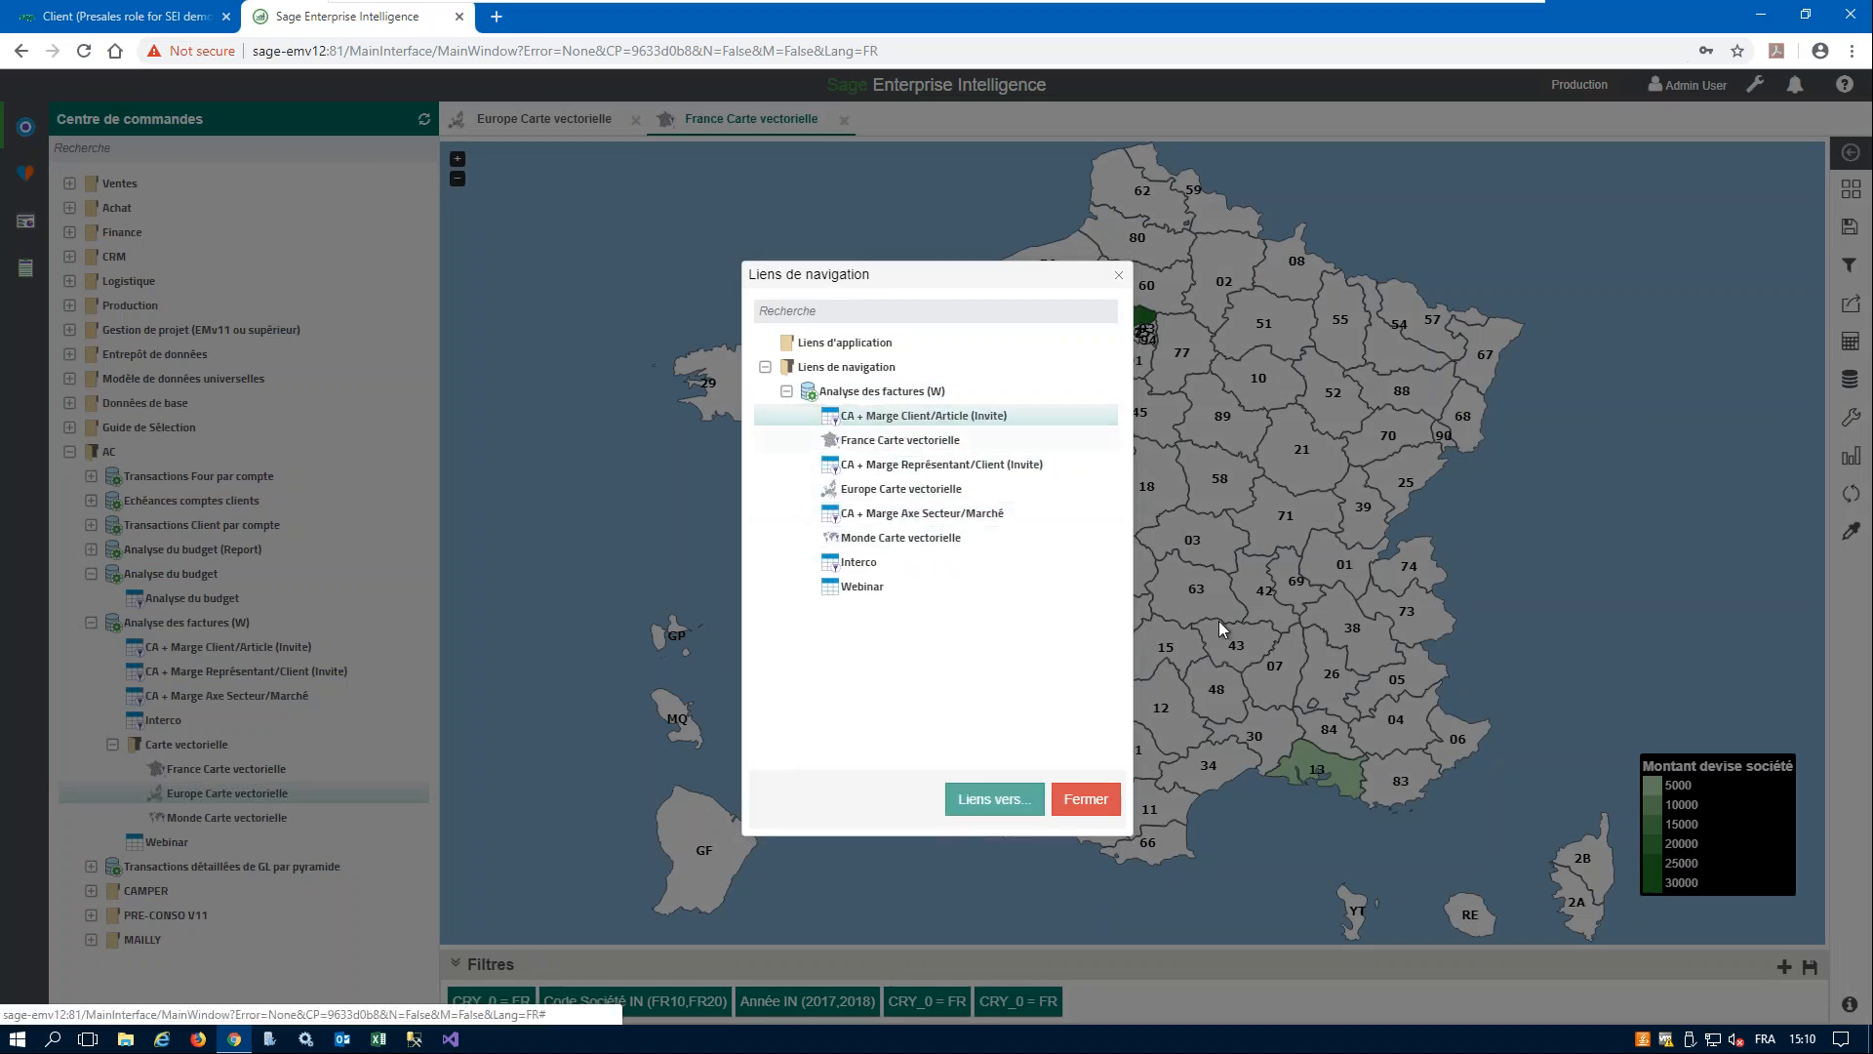
{"action": "left_click", "coordinate": [985, 799]}
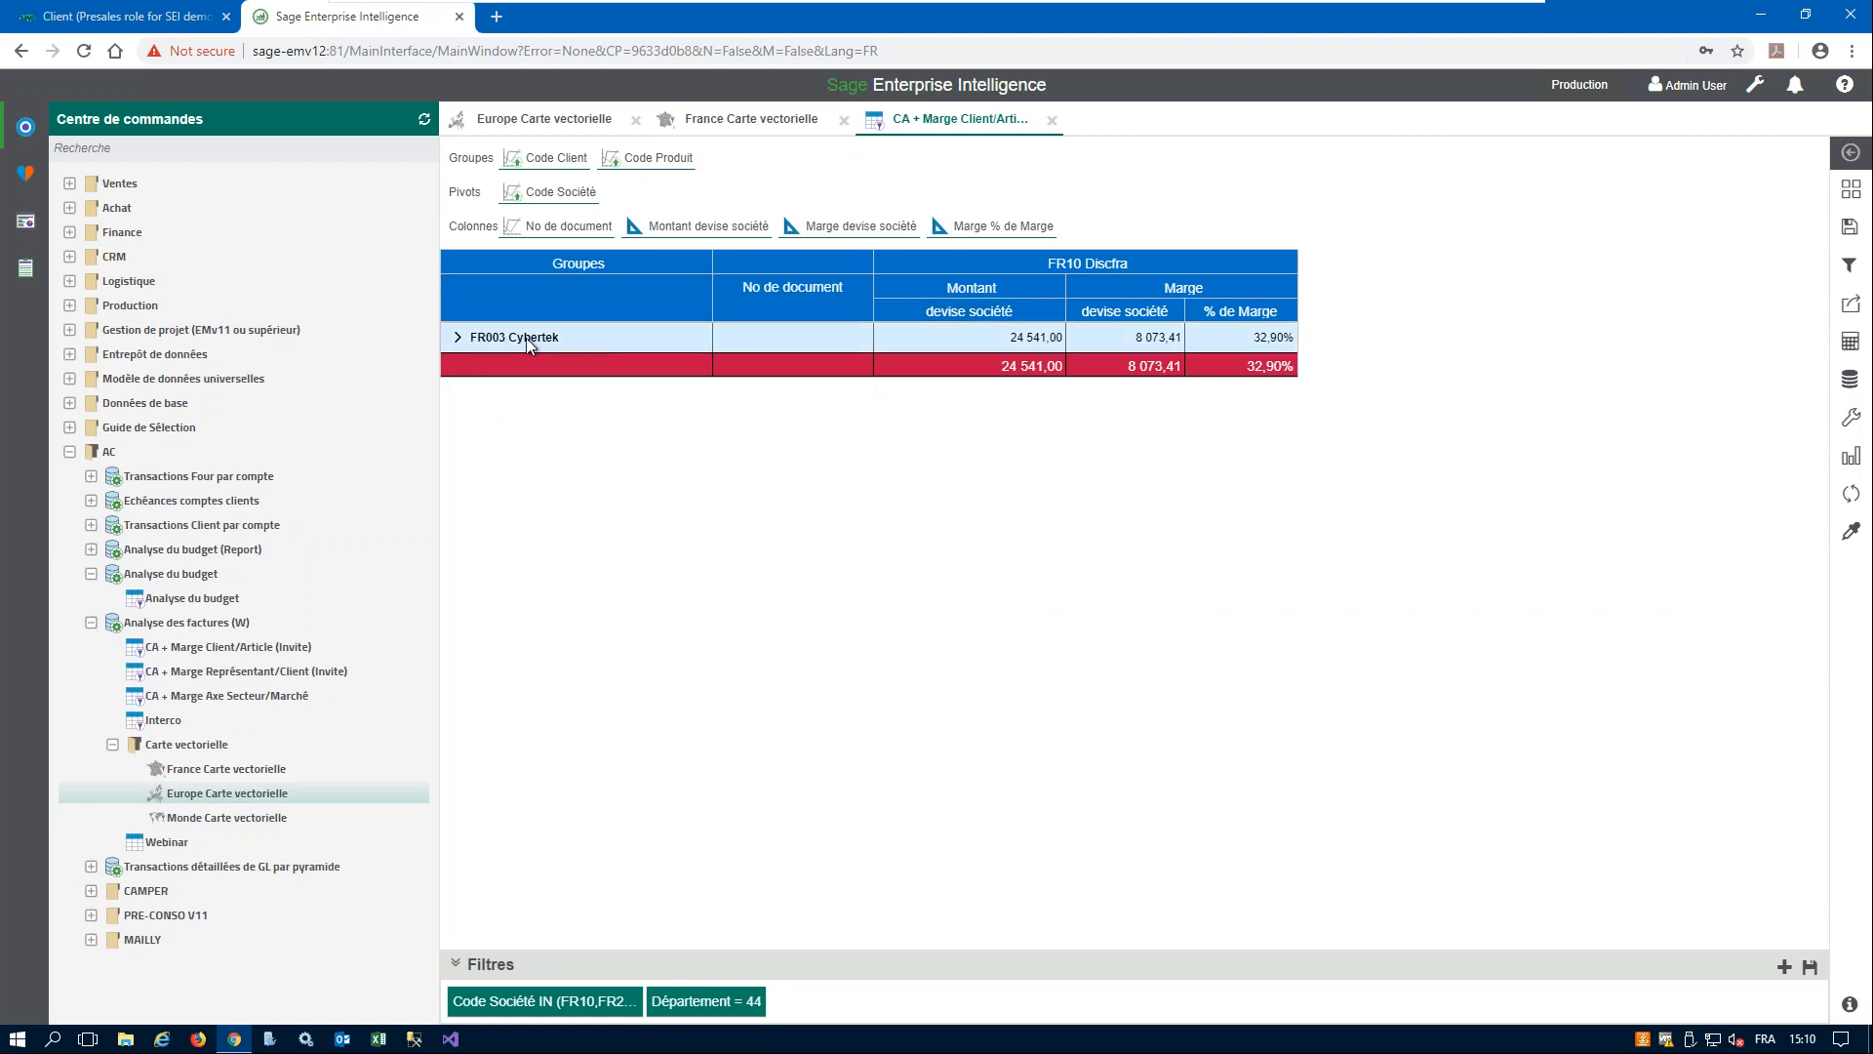
- Expand Cybertek and its DIS001 Clavier standard product, and open the first listed document through the EM Invoice application link
{"action": "left_click", "coordinate": [458, 338]}
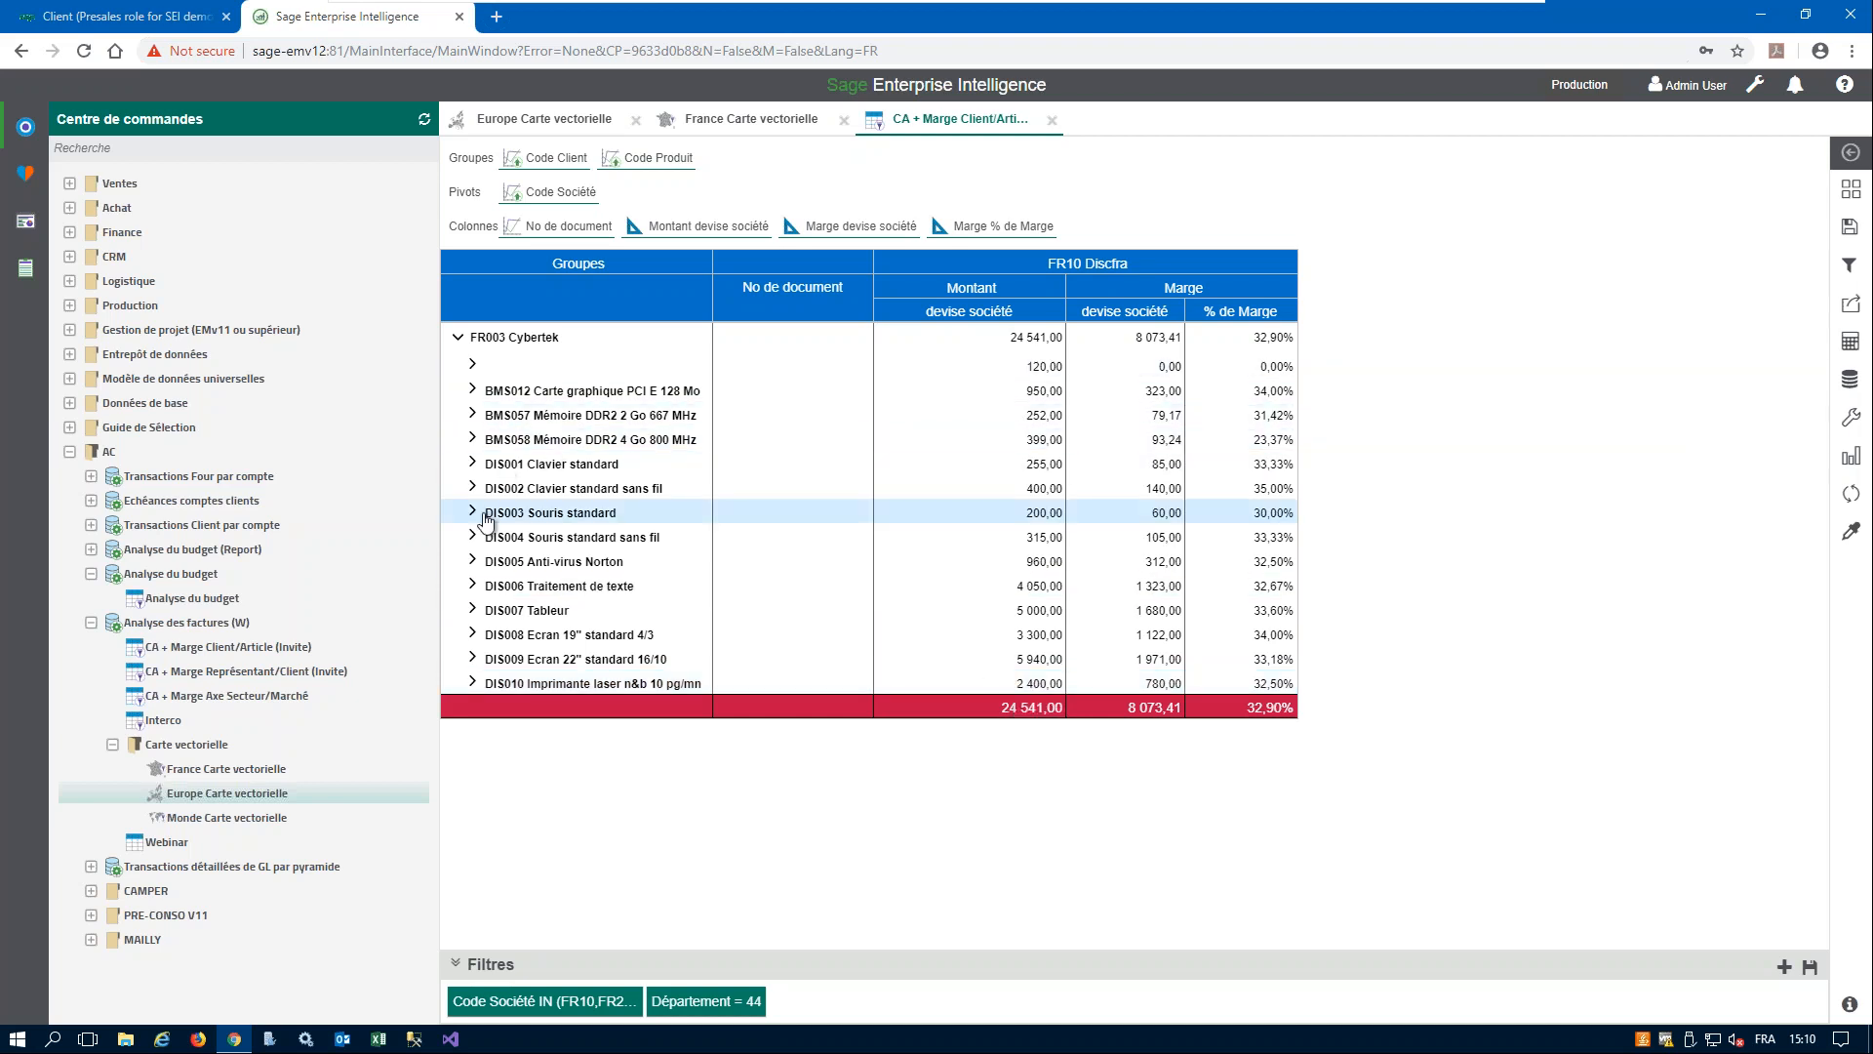
{"action": "left_click", "coordinate": [472, 462]}
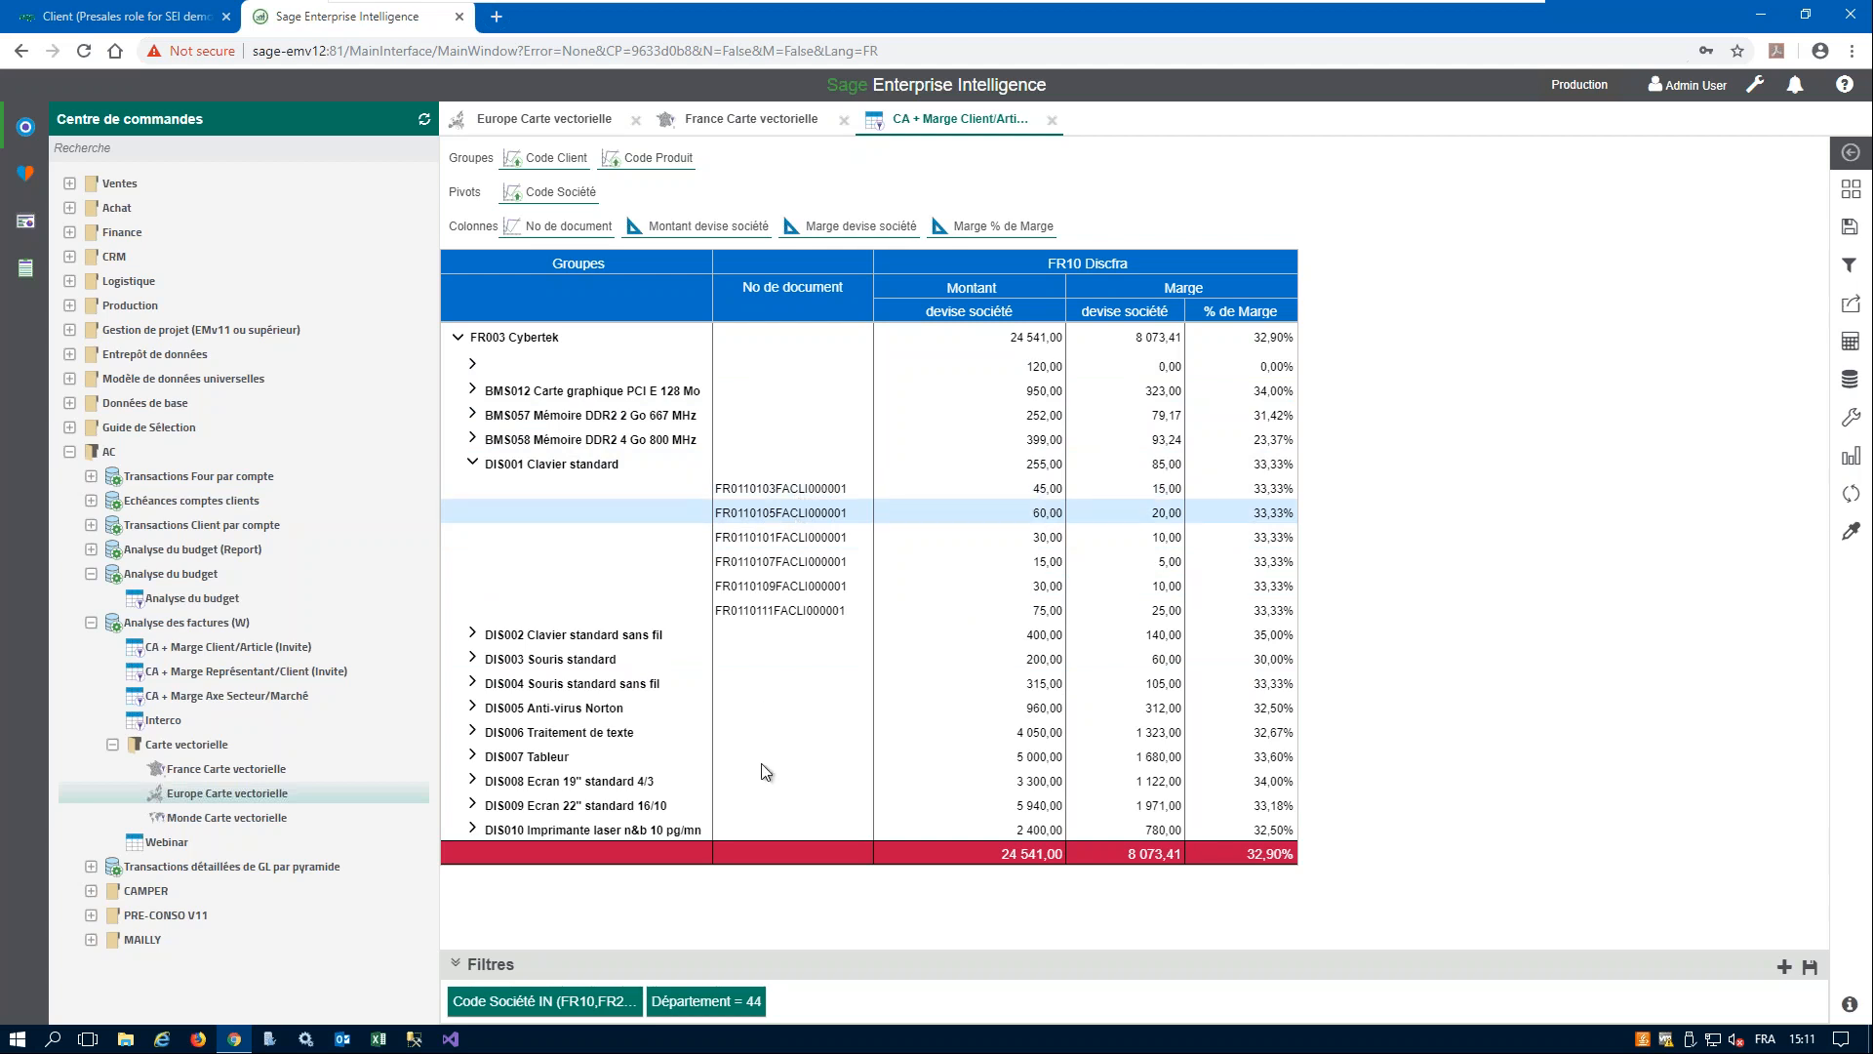
{"action": "left_click", "coordinate": [812, 494]}
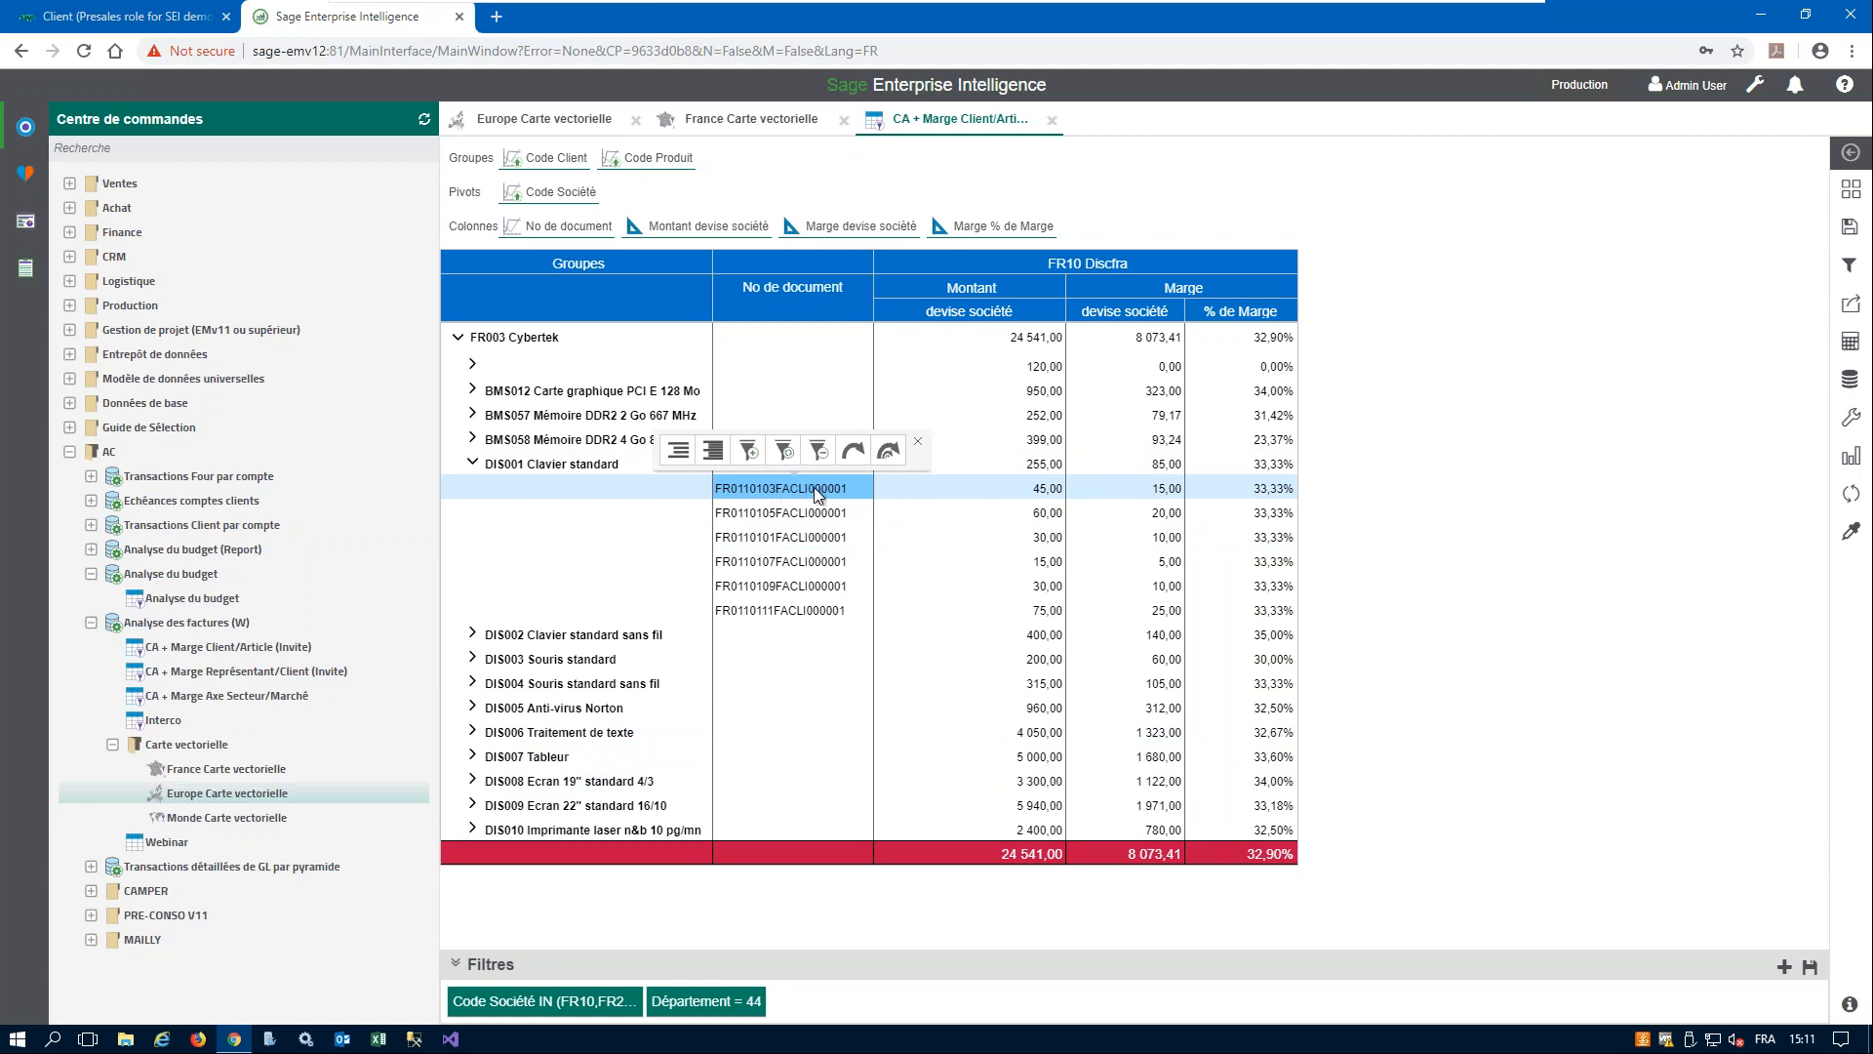
{"action": "left_click", "coordinate": [855, 454]}
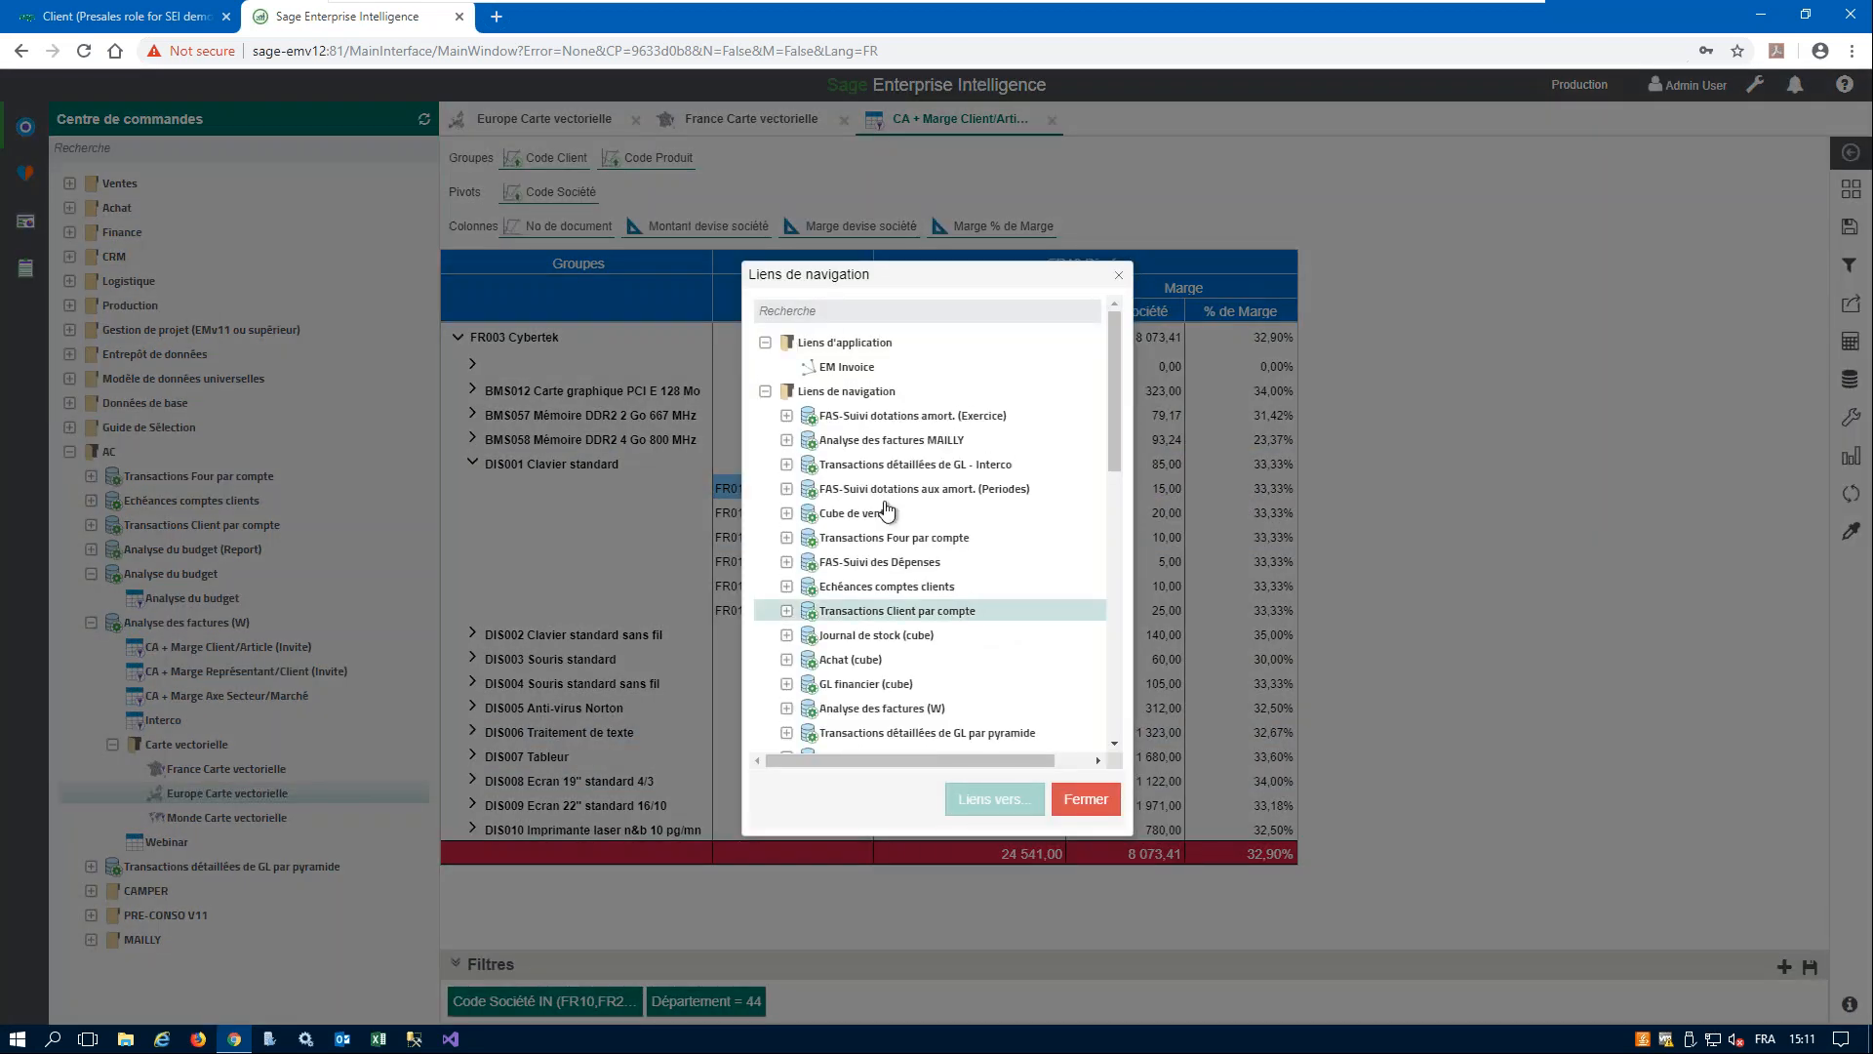
{"action": "left_click", "coordinate": [935, 367]}
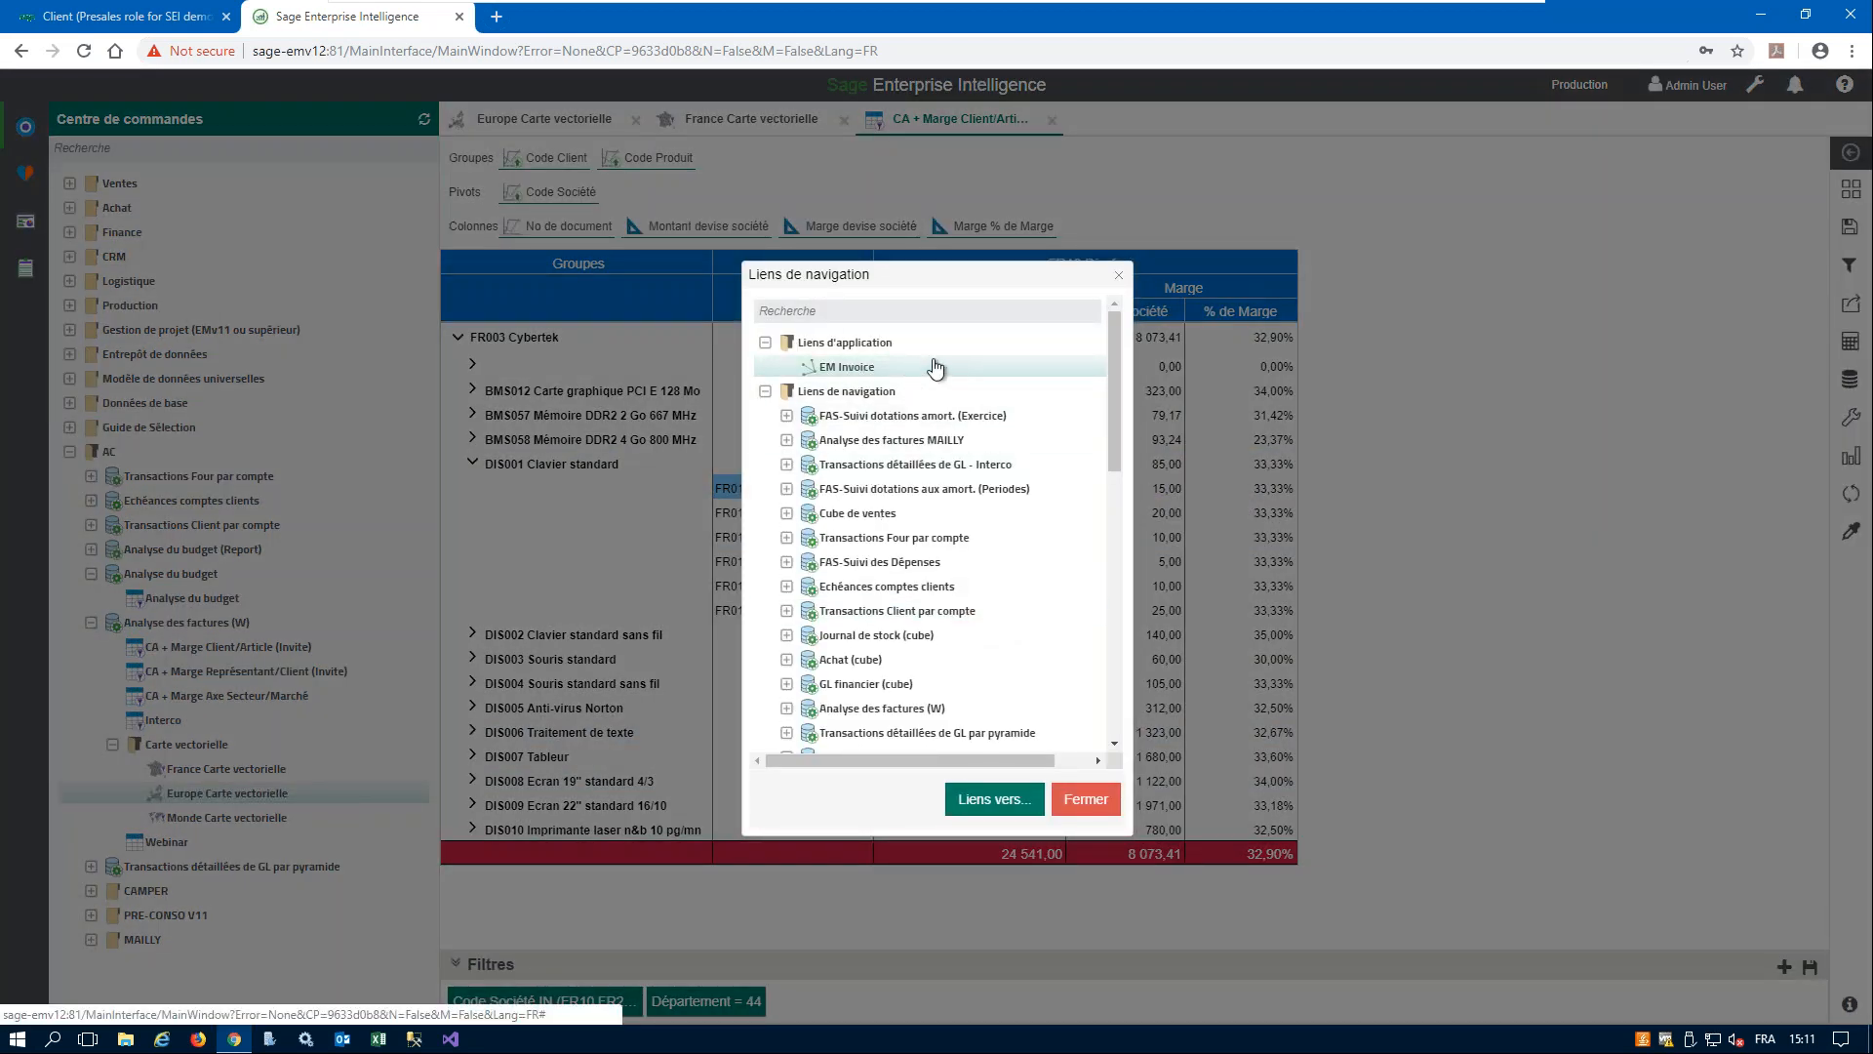
{"action": "left_click", "coordinate": [996, 802]}
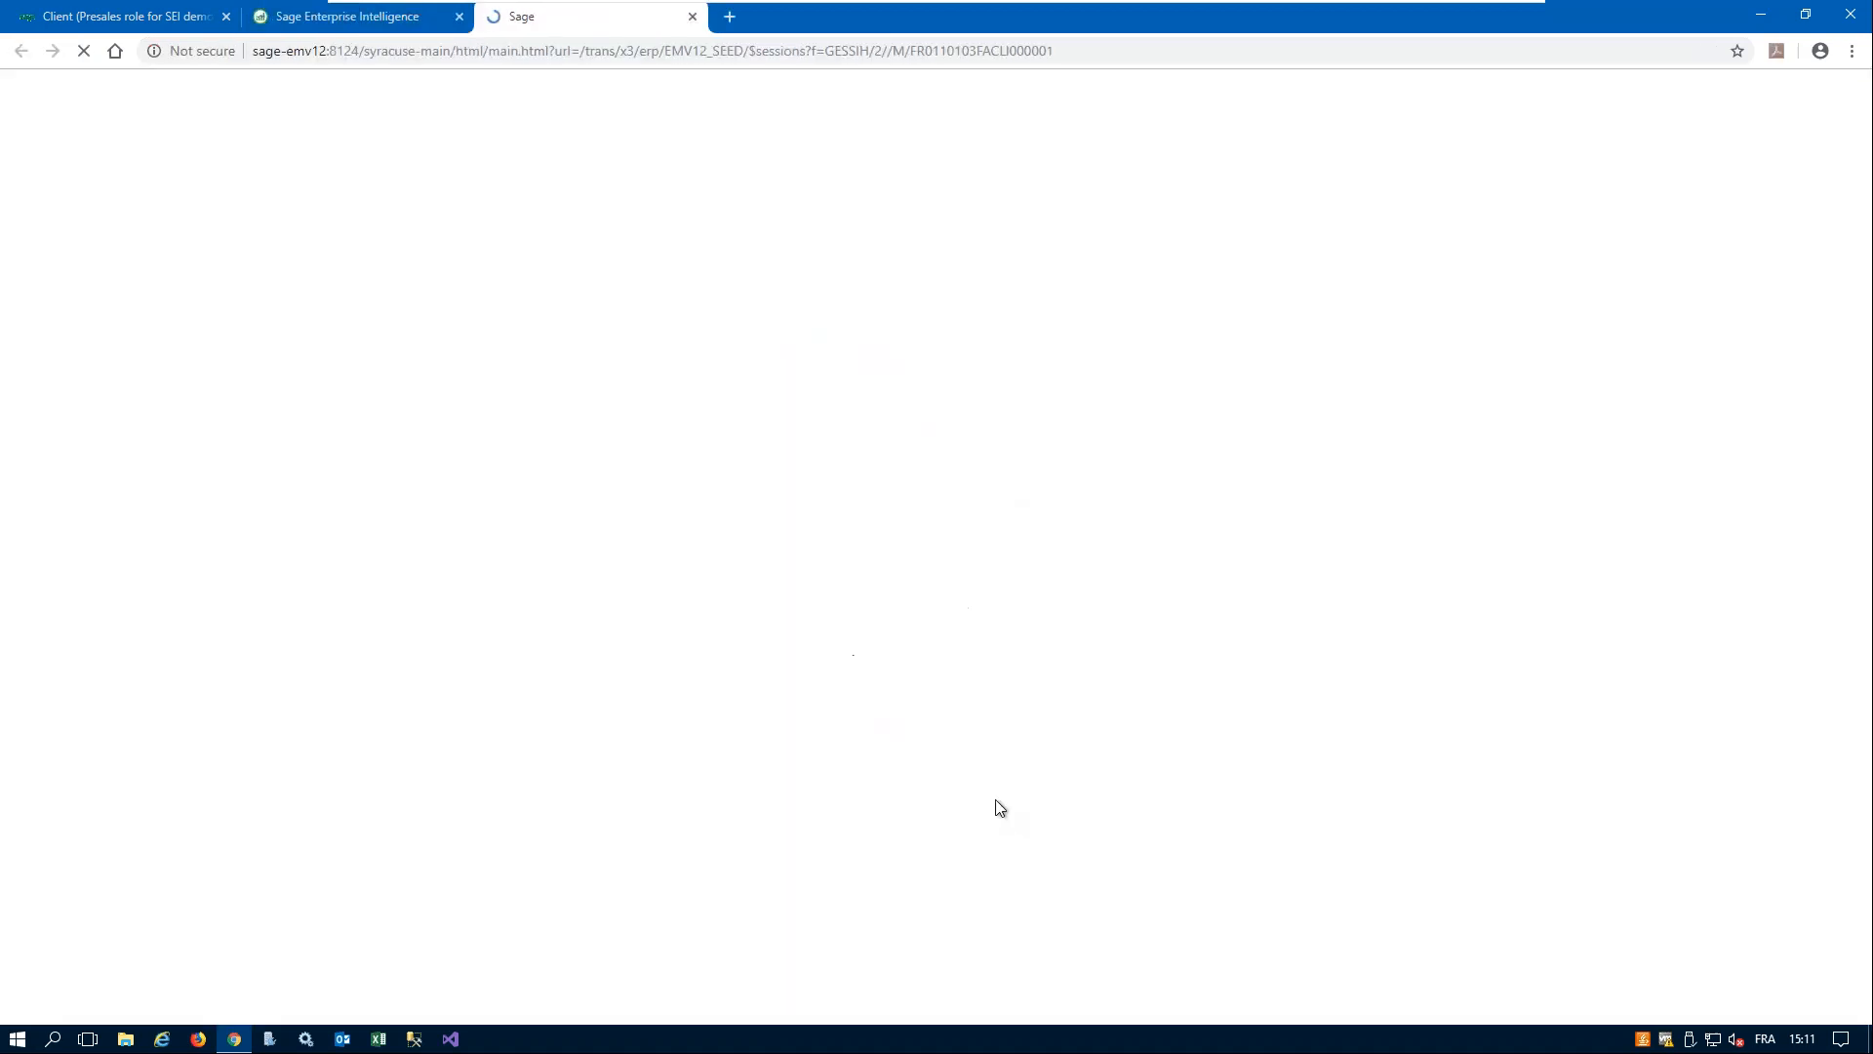
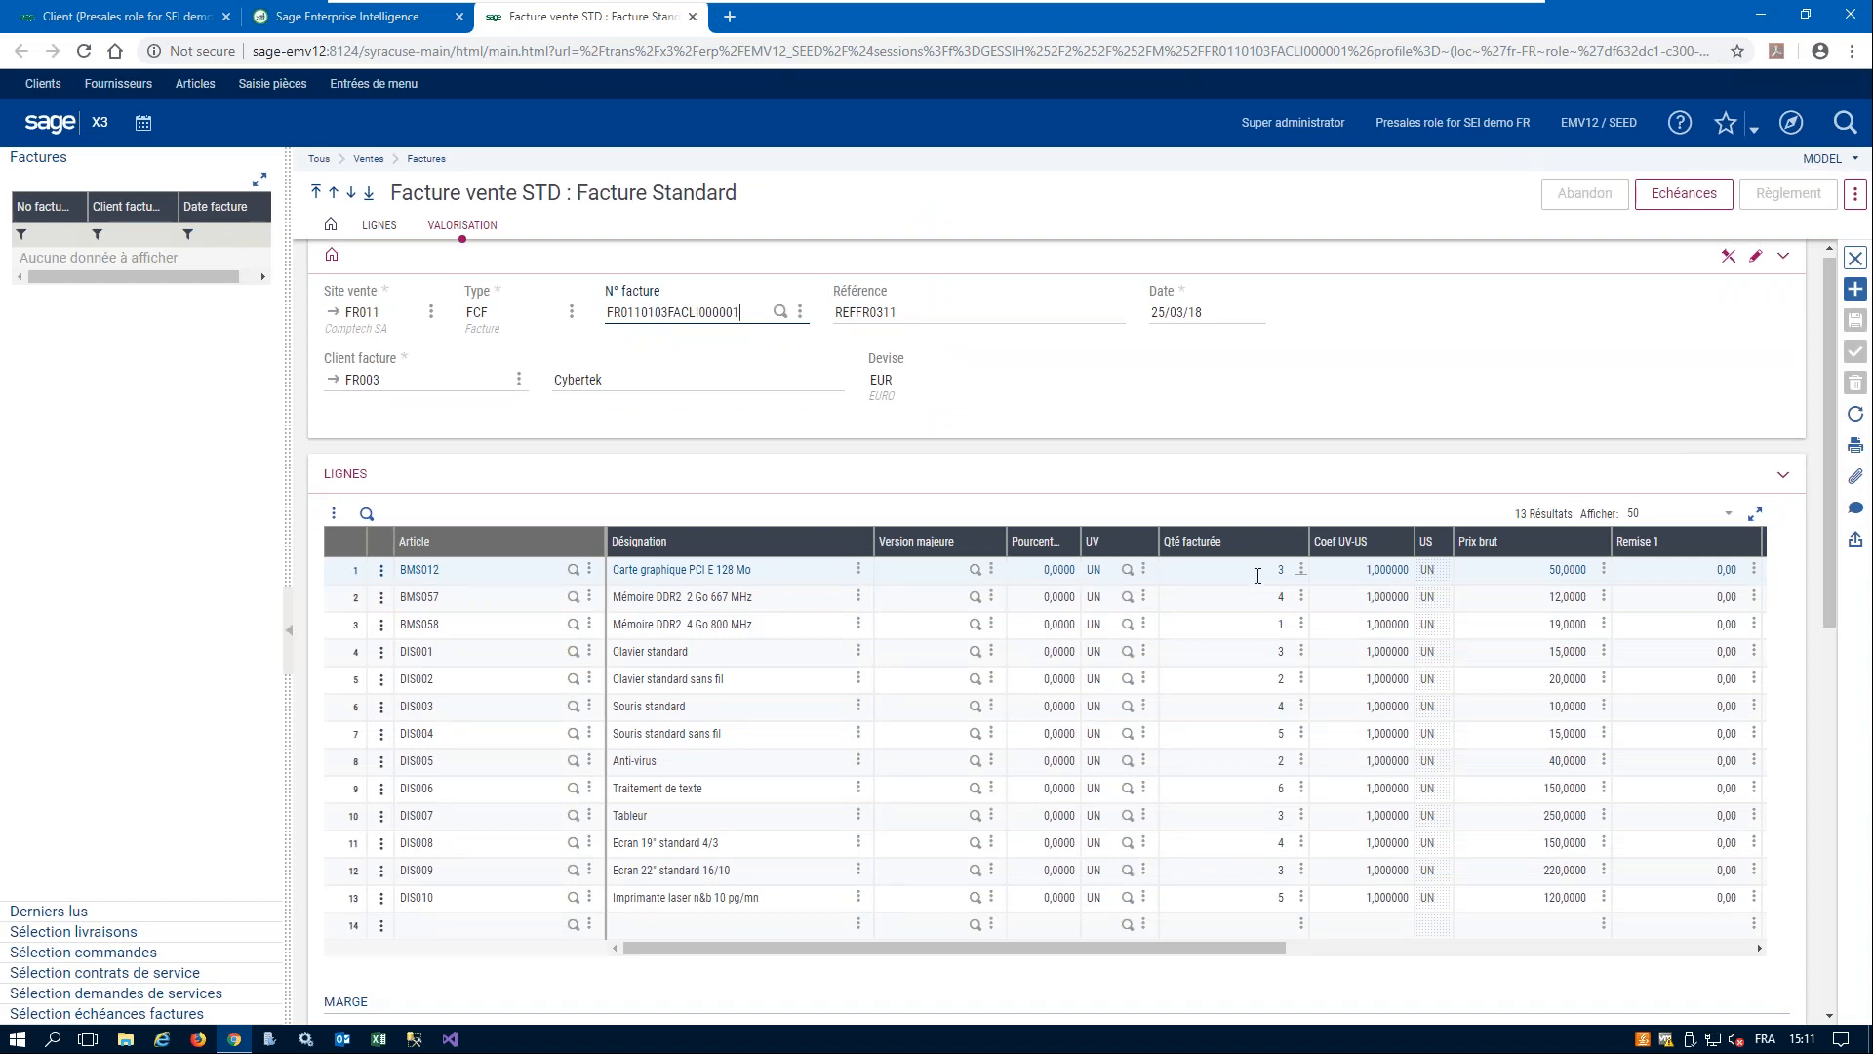
- Close the sales invoice in Sage X3 and cancel the Balance âgée Client/Fournisseur process parameters on the Webinar page
{"action": "left_click", "coordinate": [396, 17]}
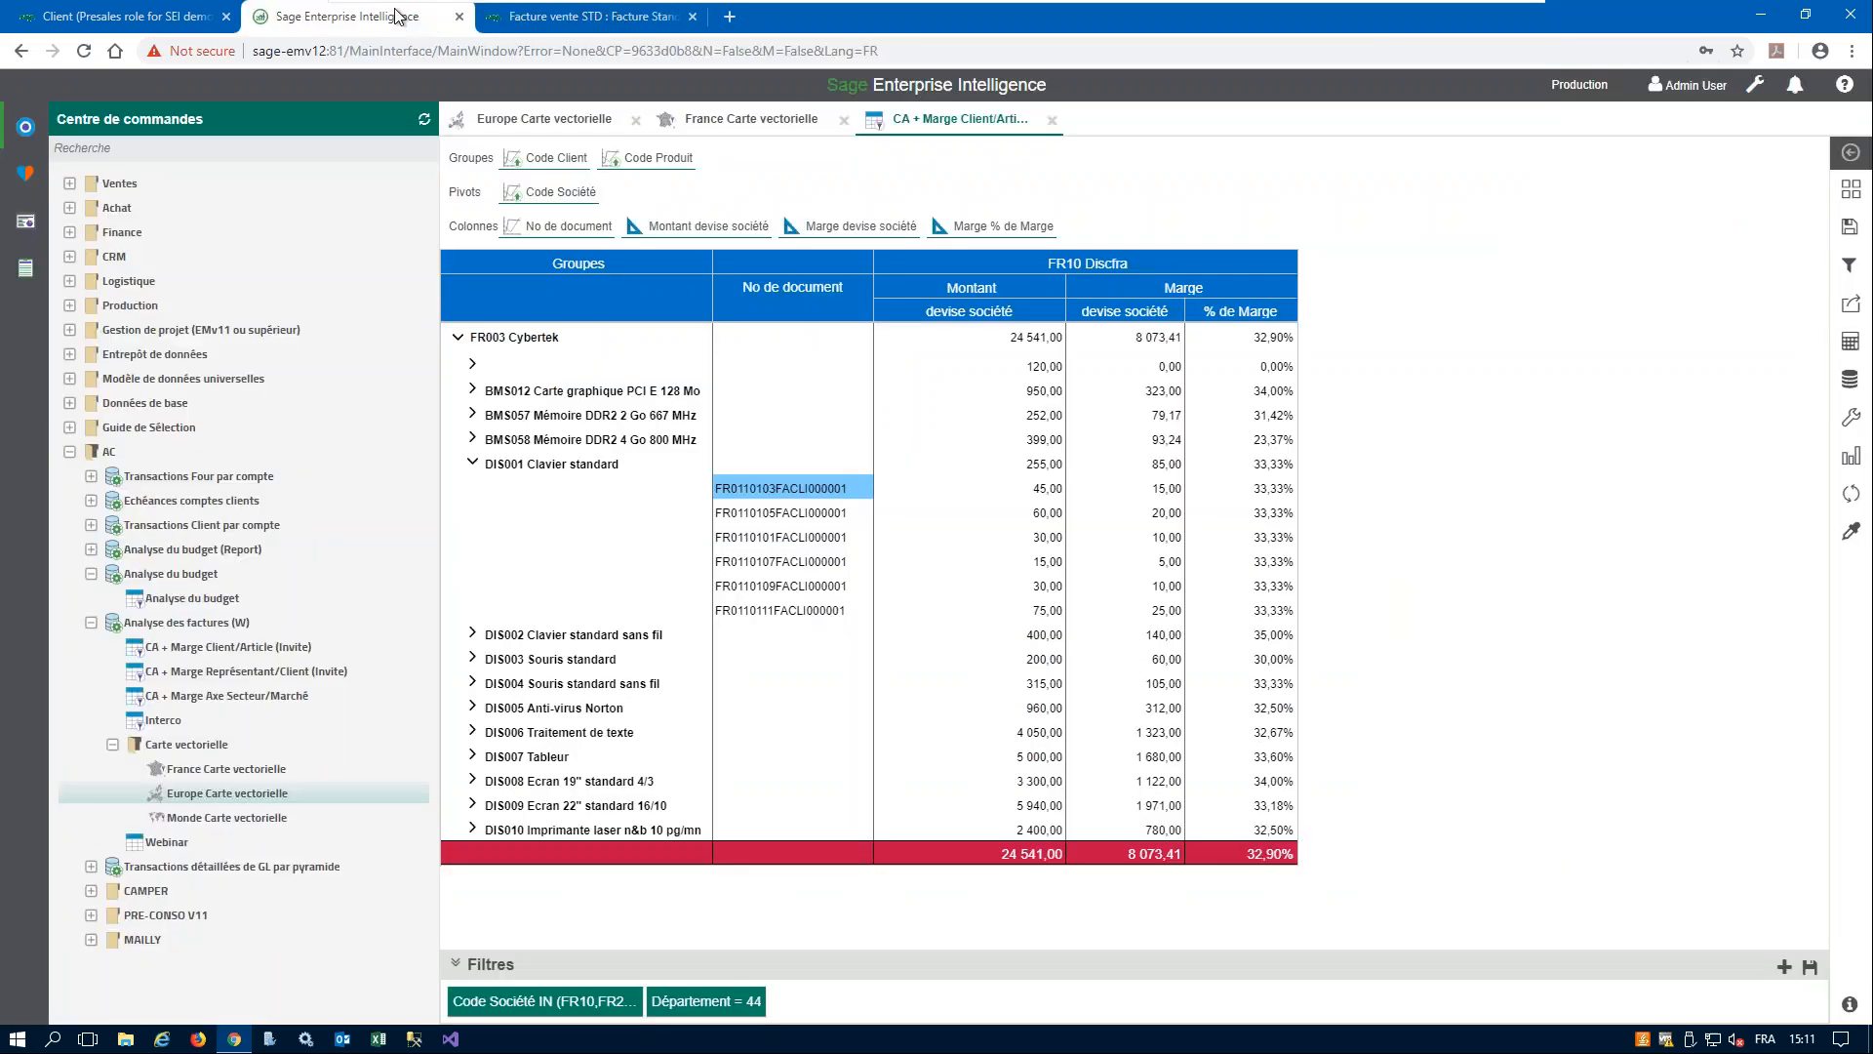
{"action": "left_click", "coordinate": [607, 27]}
{"action": "left_click", "coordinate": [1856, 258]}
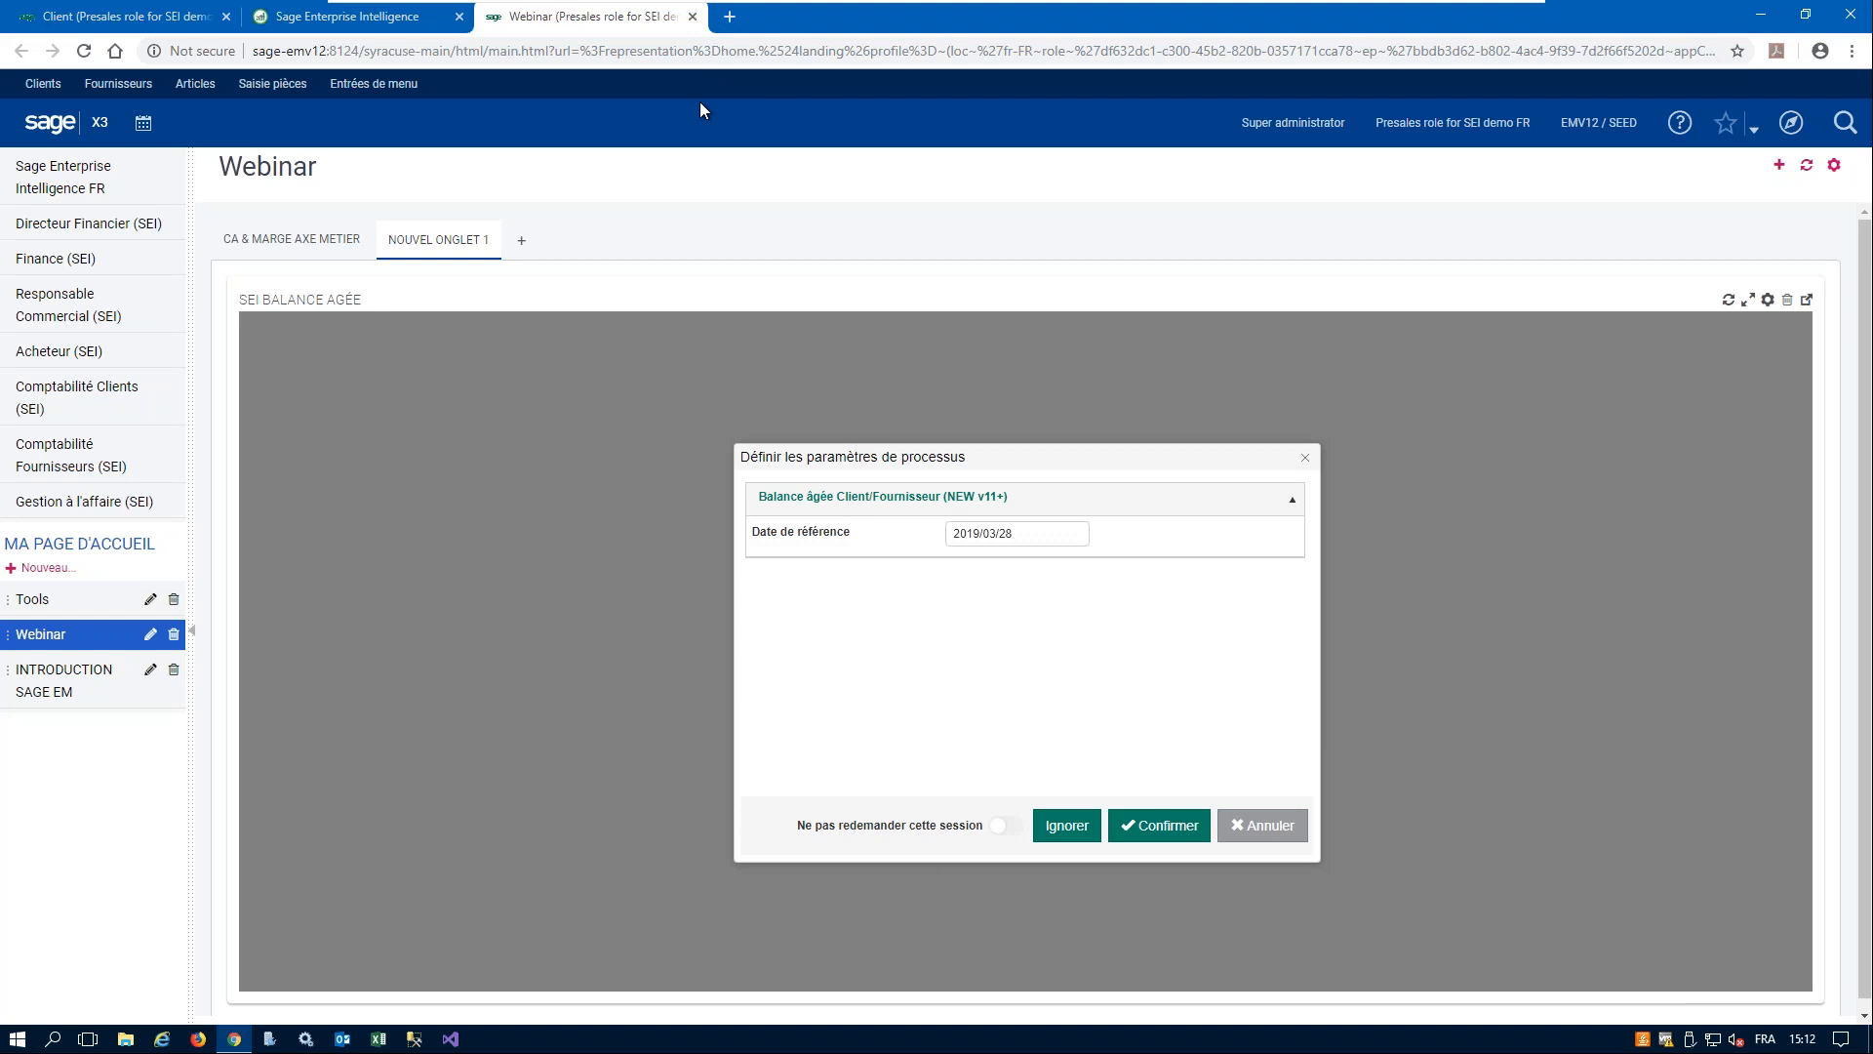
{"action": "left_click", "coordinate": [1278, 831]}
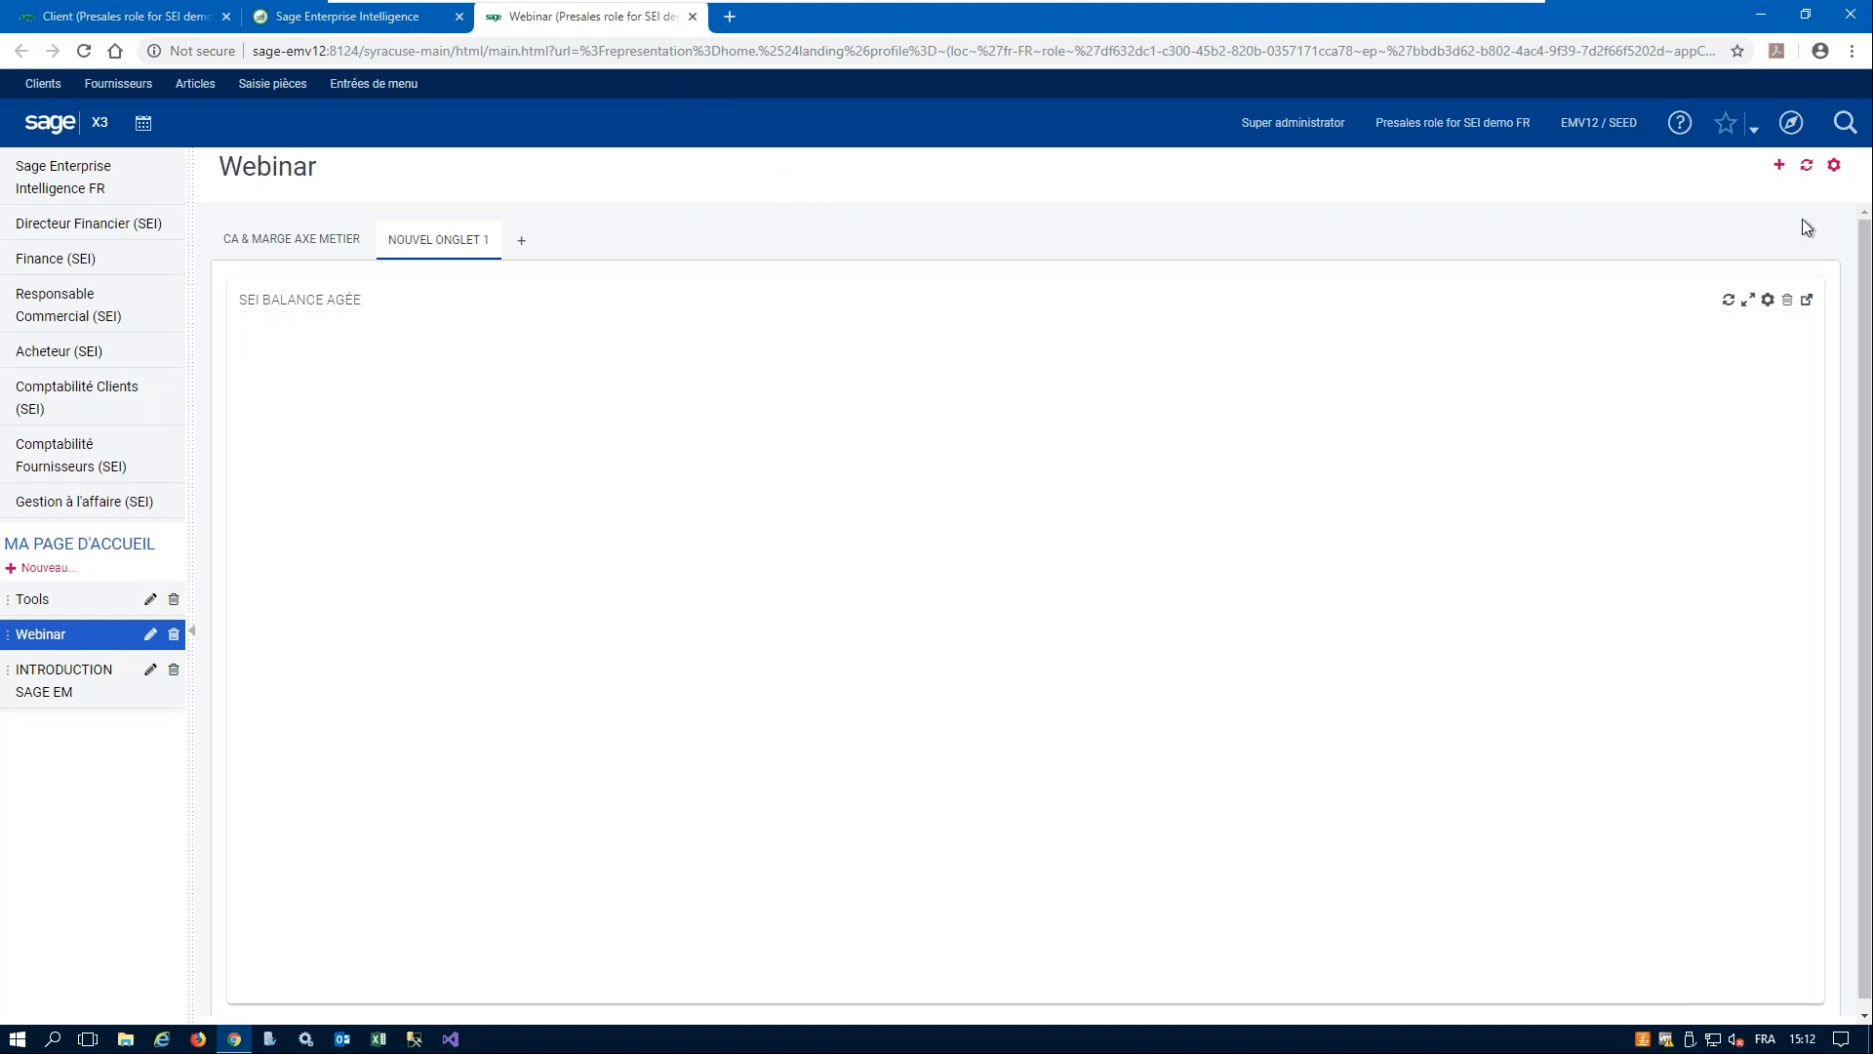
- Try to sign out of the Sage X3 session from the user profile
{"action": "left_click", "coordinate": [1286, 125]}
{"action": "left_click", "coordinate": [758, 435]}
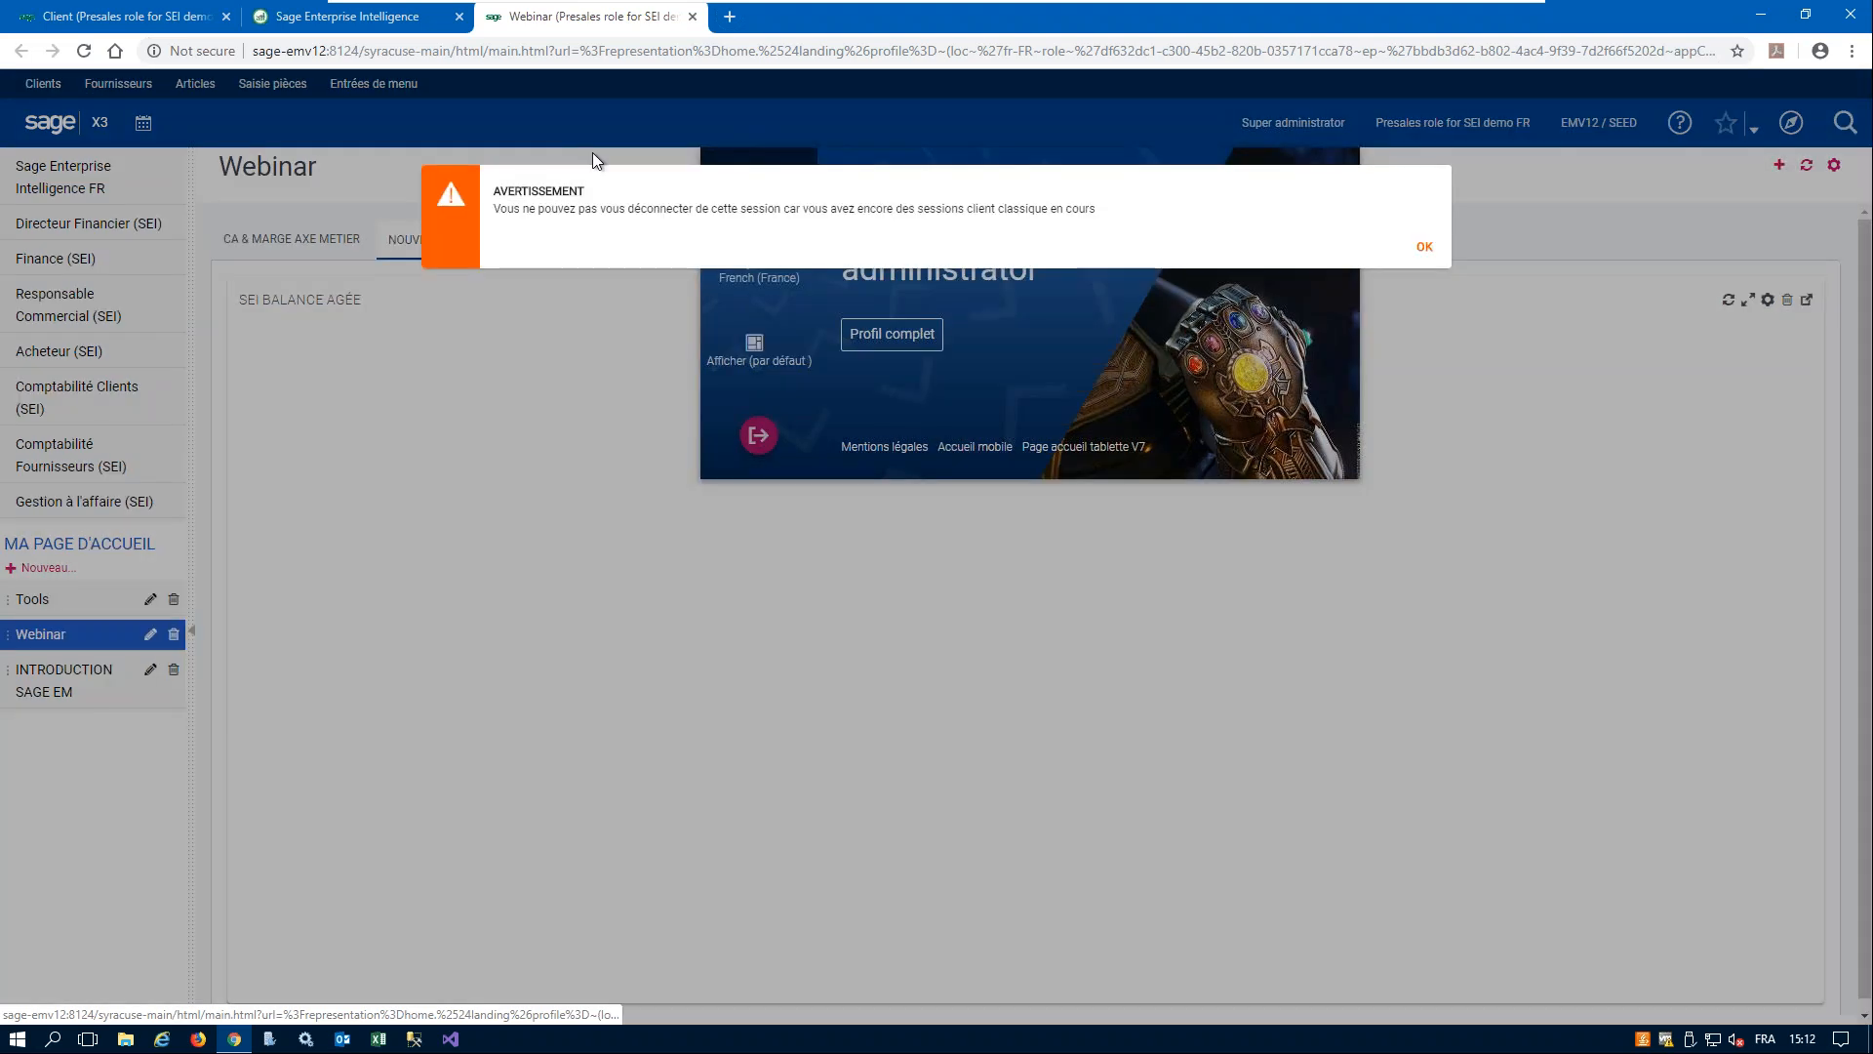
{"action": "left_click", "coordinate": [1423, 248]}
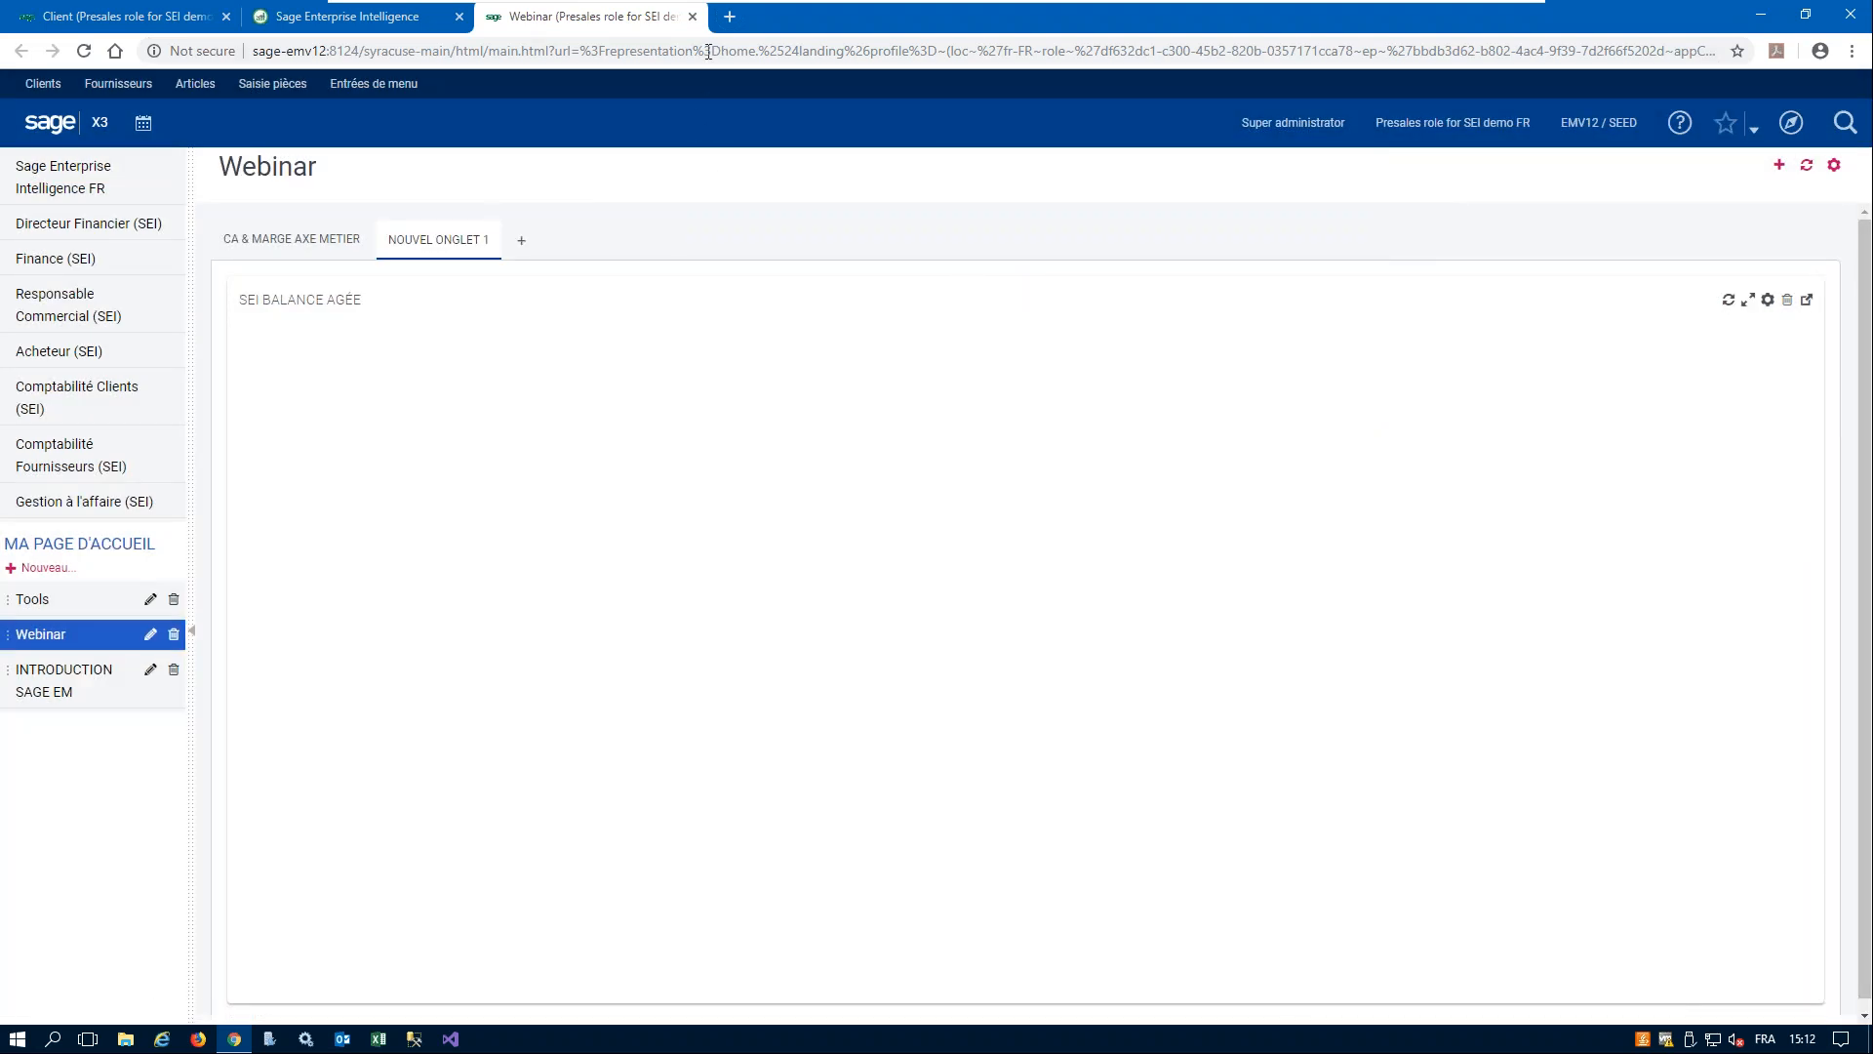
- Return to Sage Enterprise Intelligence and close the CA + Marge Client/Article worksheet and the France and Europe maps
{"action": "left_click", "coordinate": [333, 16]}
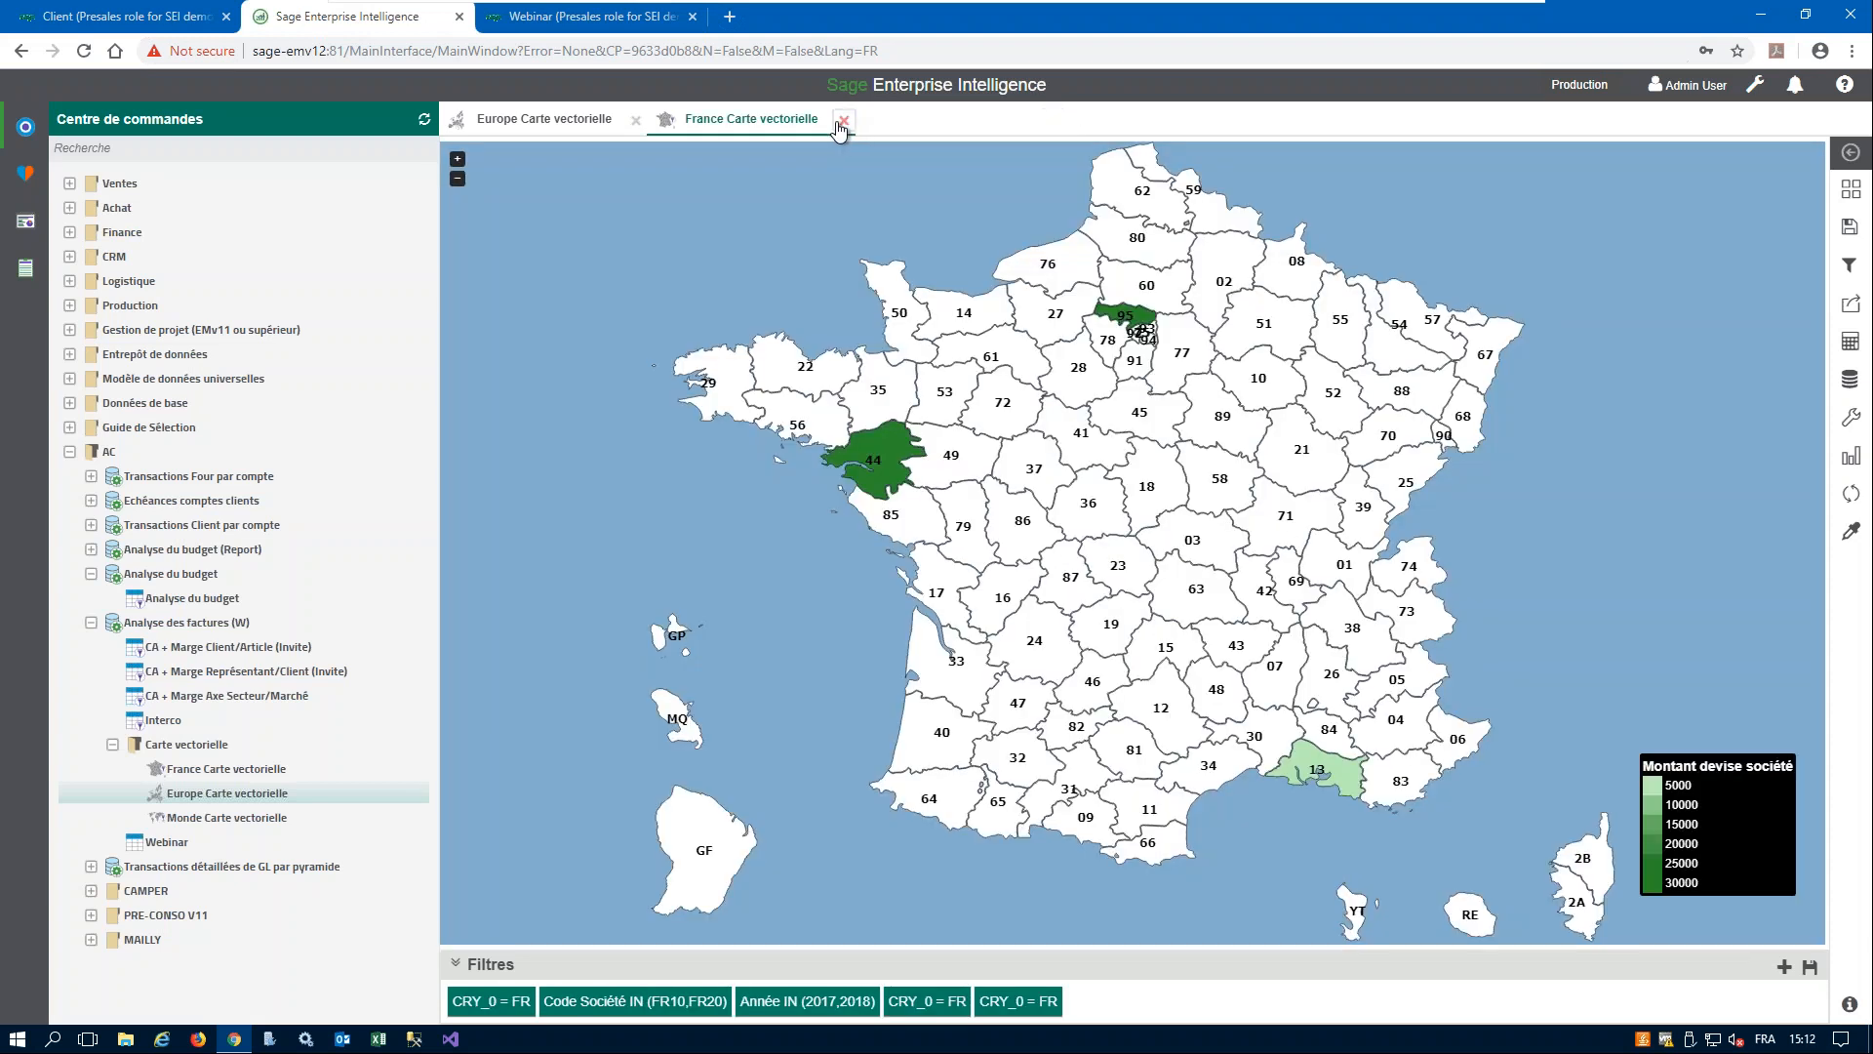
{"action": "left_click", "coordinate": [845, 122]}
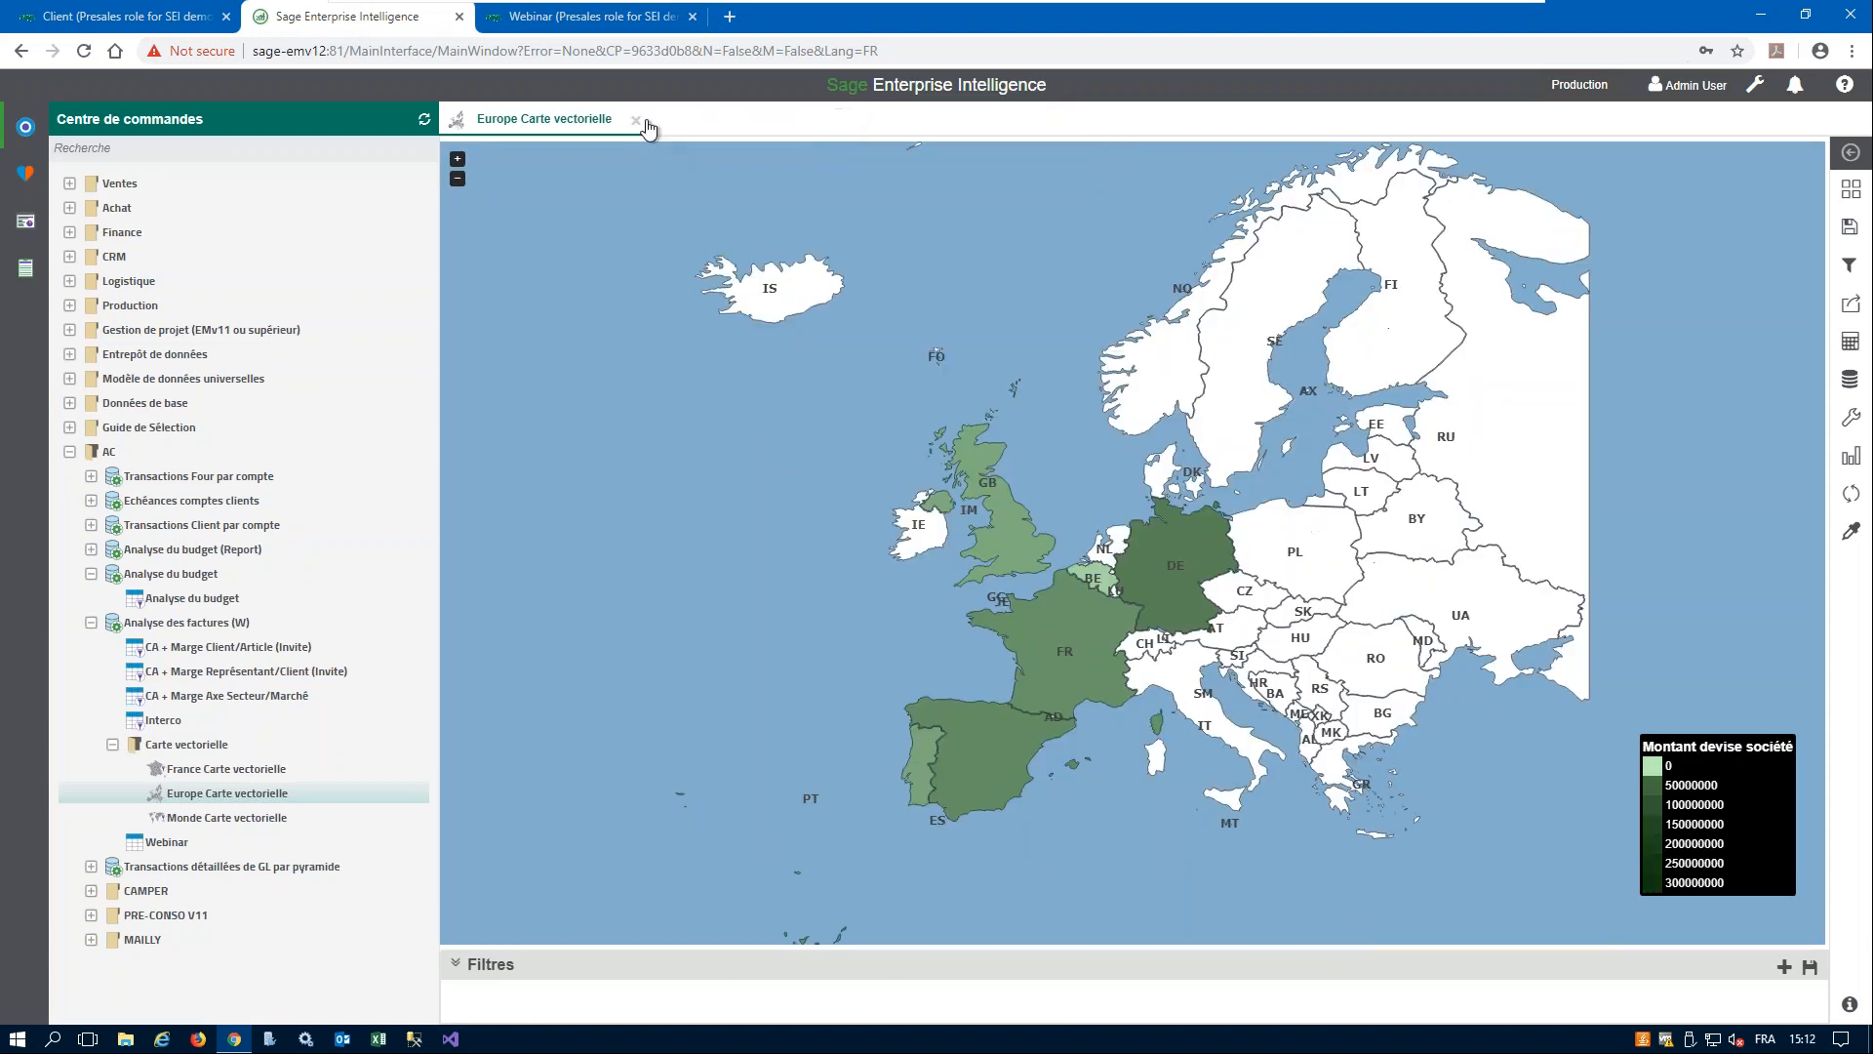
{"action": "left_click", "coordinate": [637, 122]}
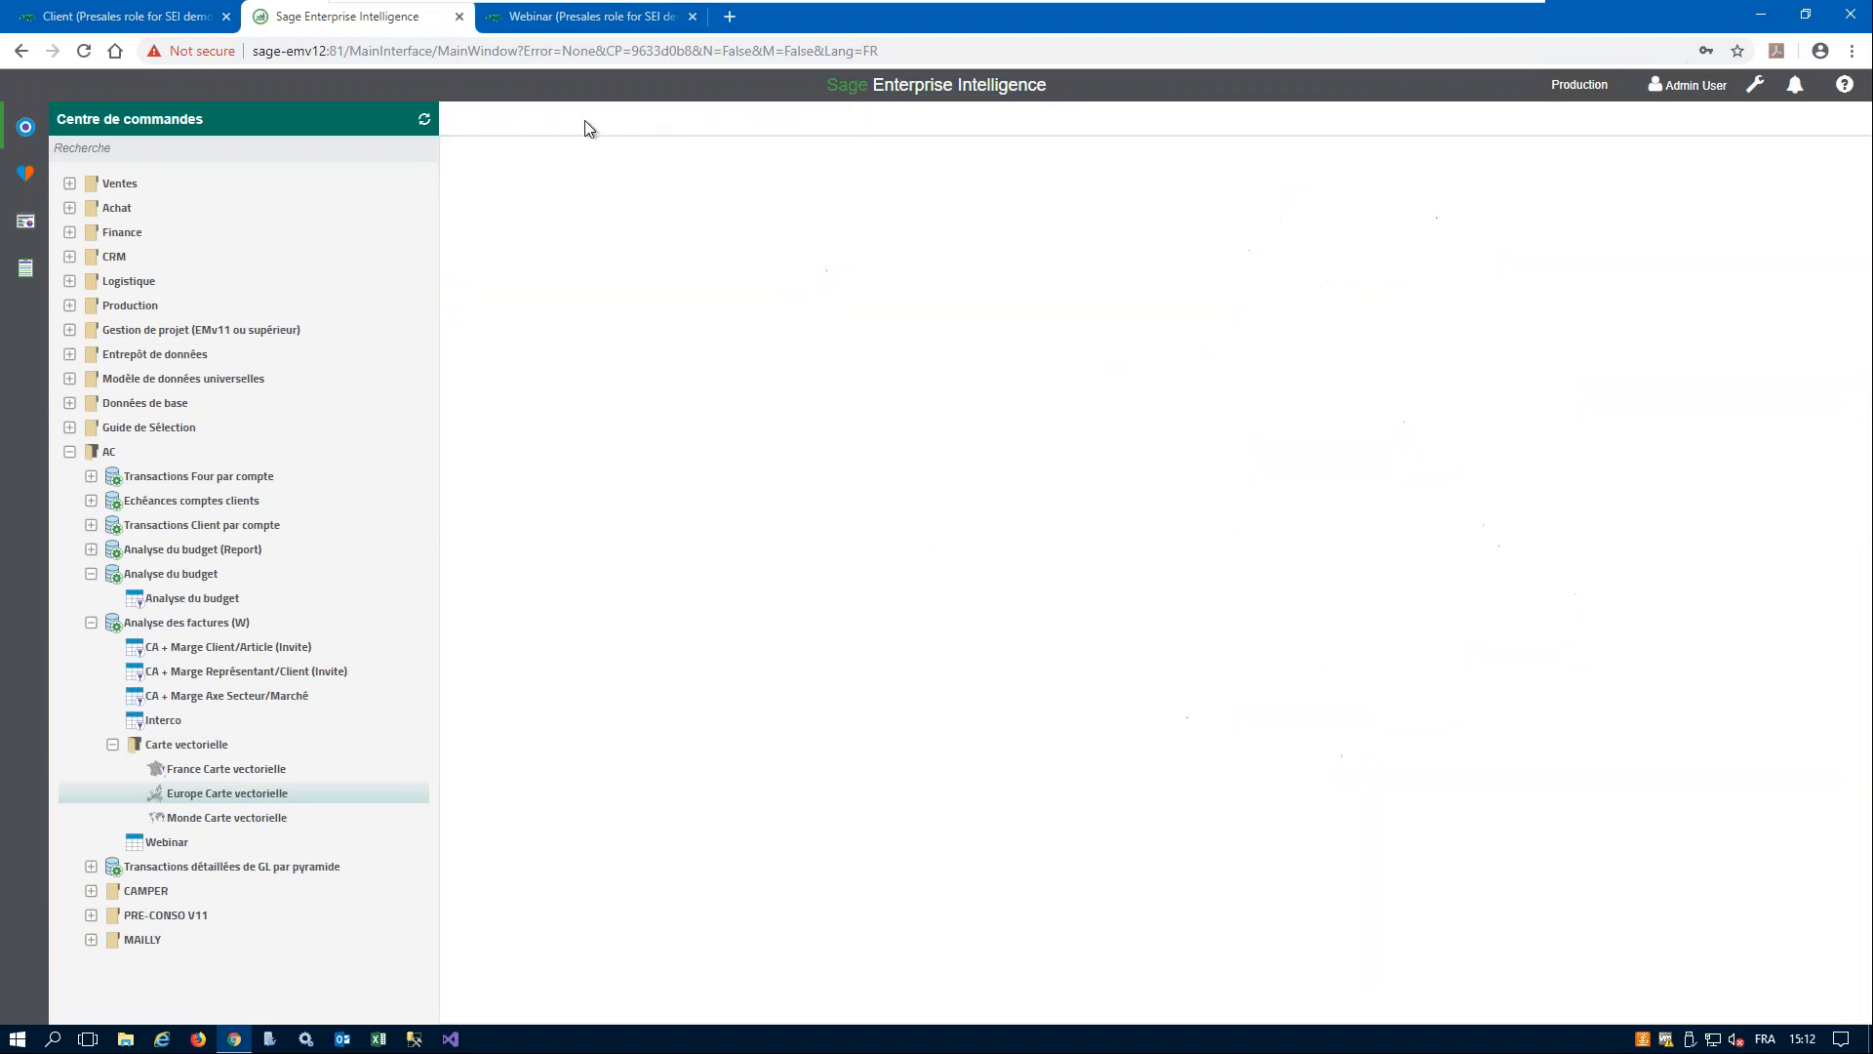
- Try again to sign out of Sage X3 with the Sage Enterprise Intelligence views closed
{"action": "left_click", "coordinate": [625, 20]}
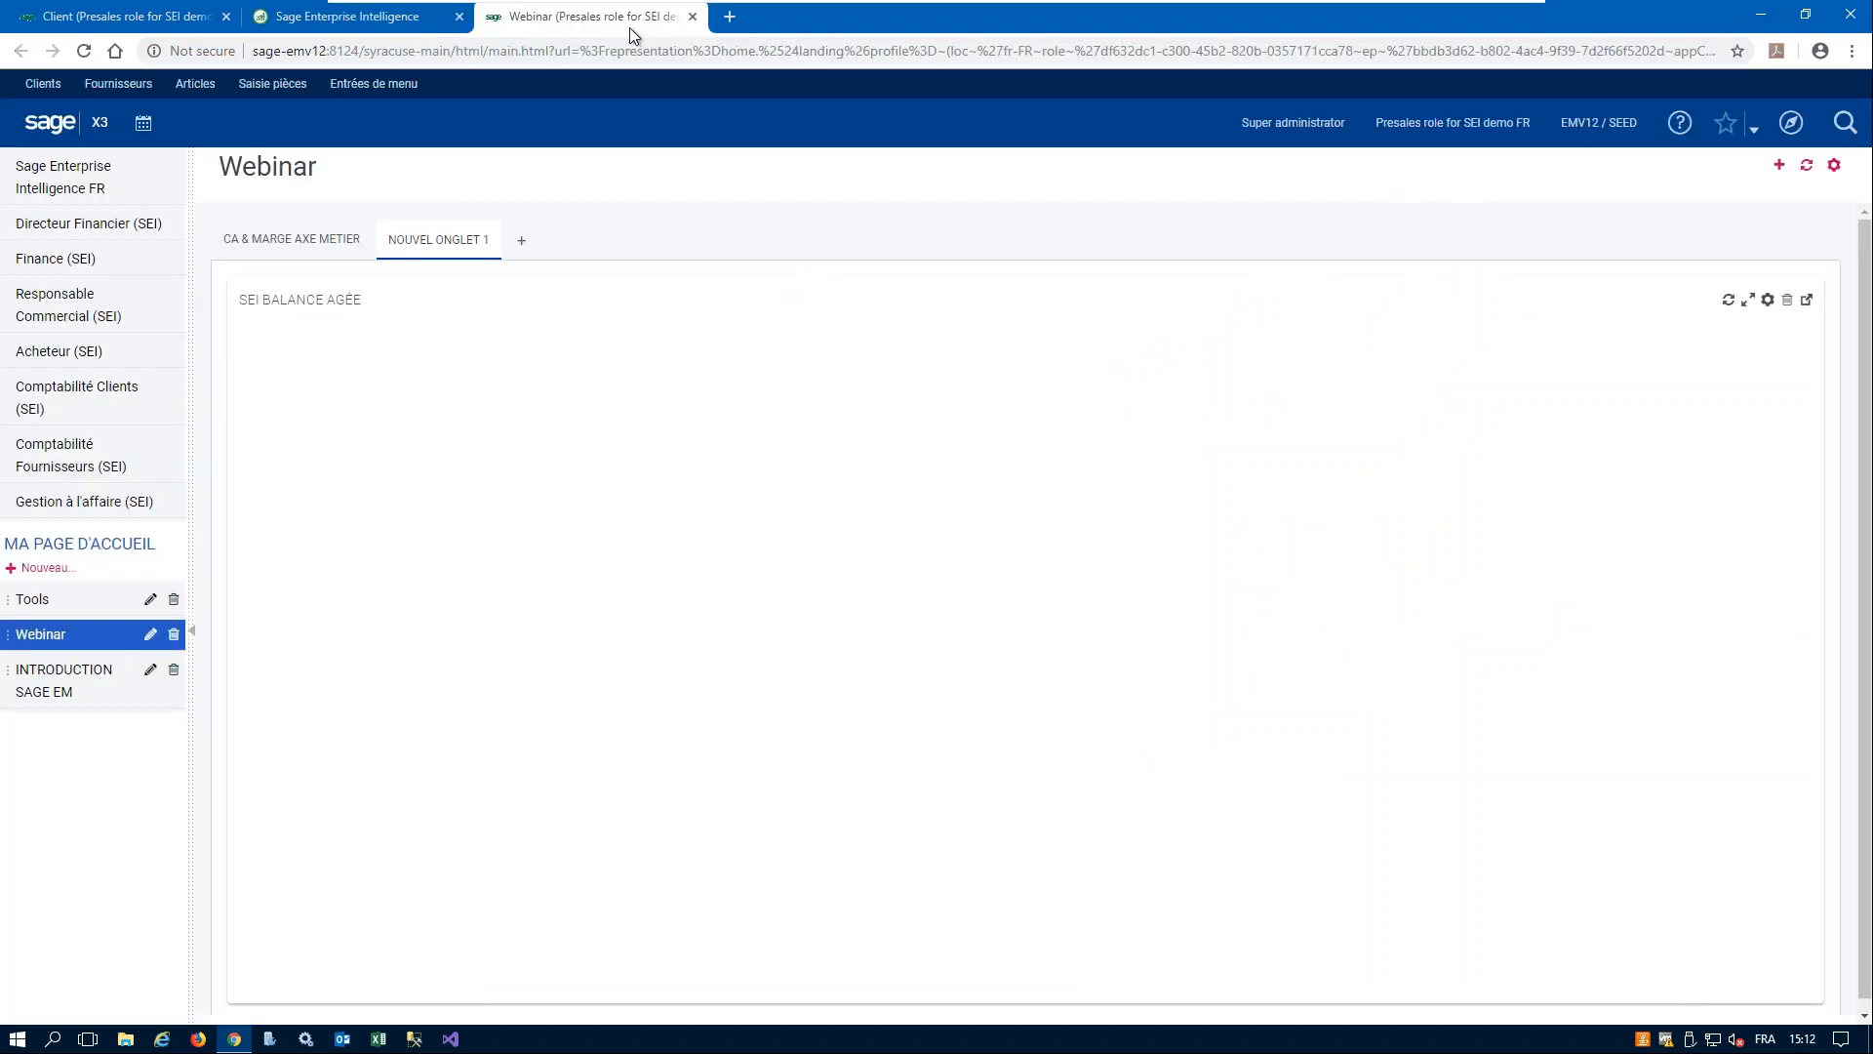
{"action": "left_click", "coordinate": [1286, 136]}
{"action": "left_click", "coordinate": [759, 435]}
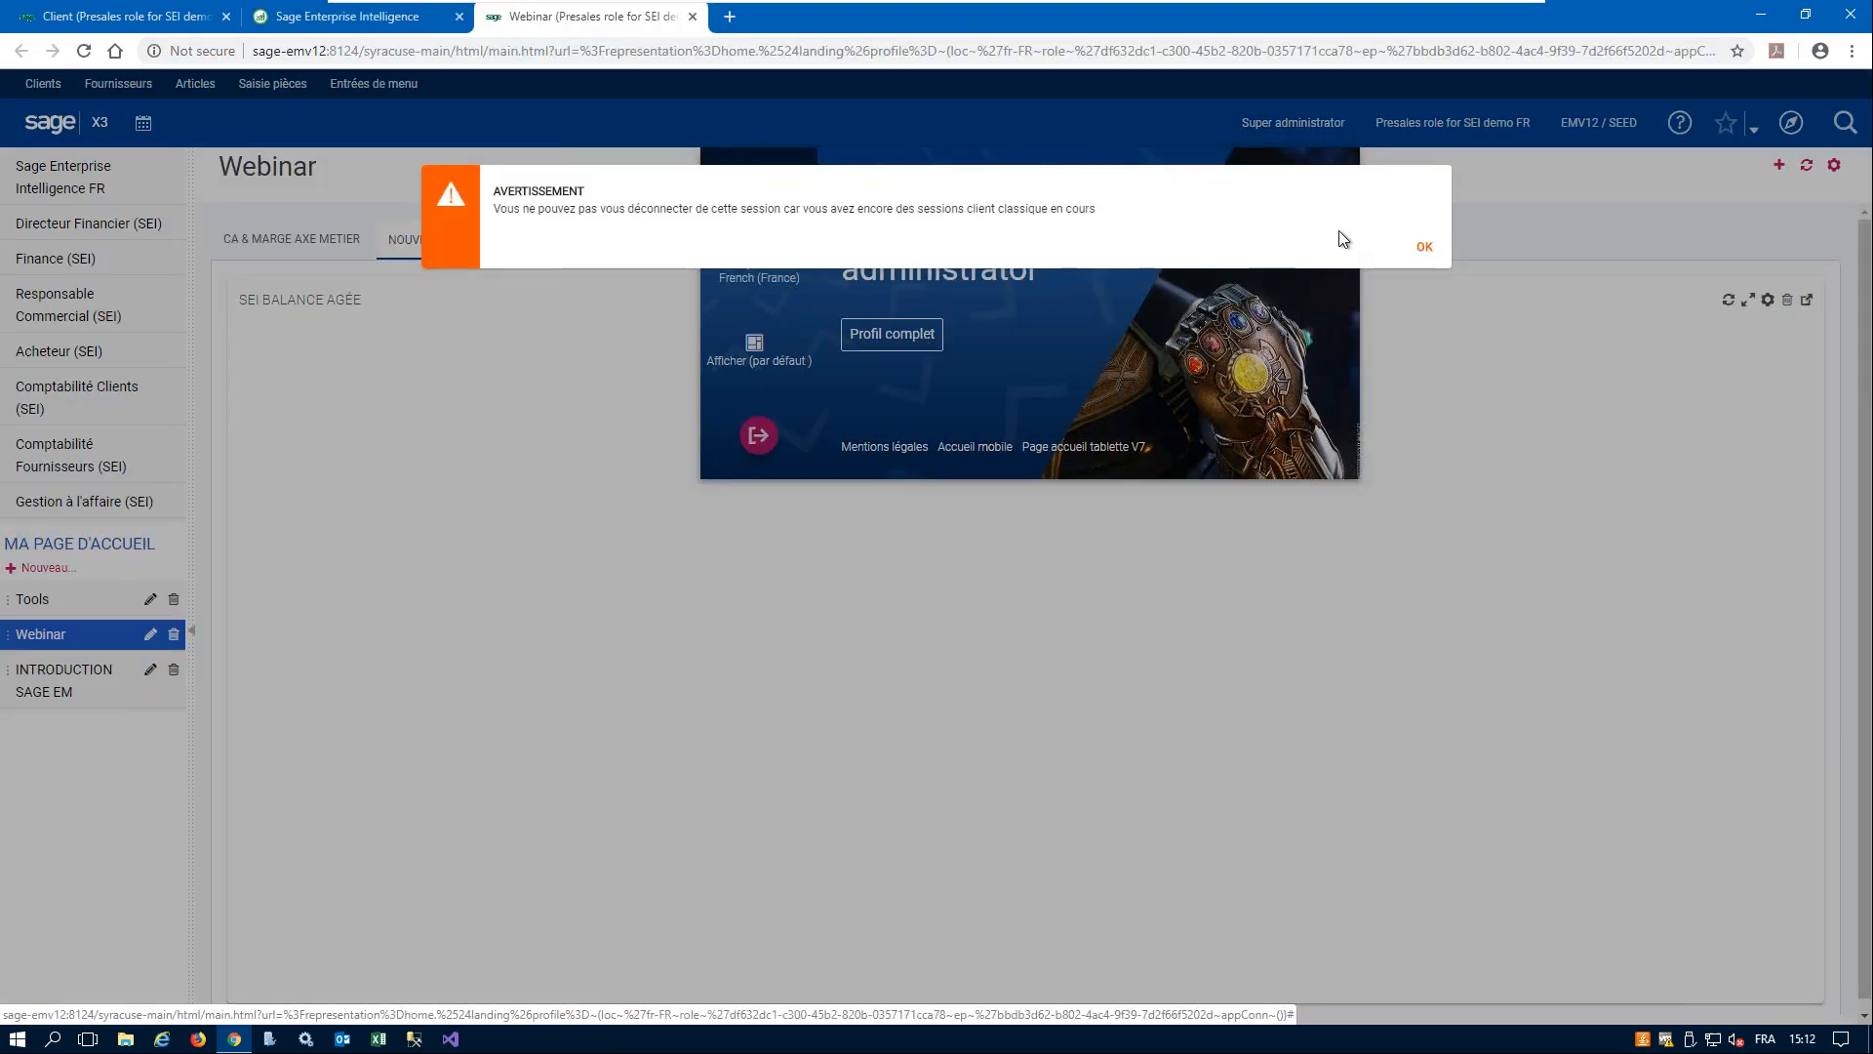
{"action": "left_click", "coordinate": [1423, 248]}
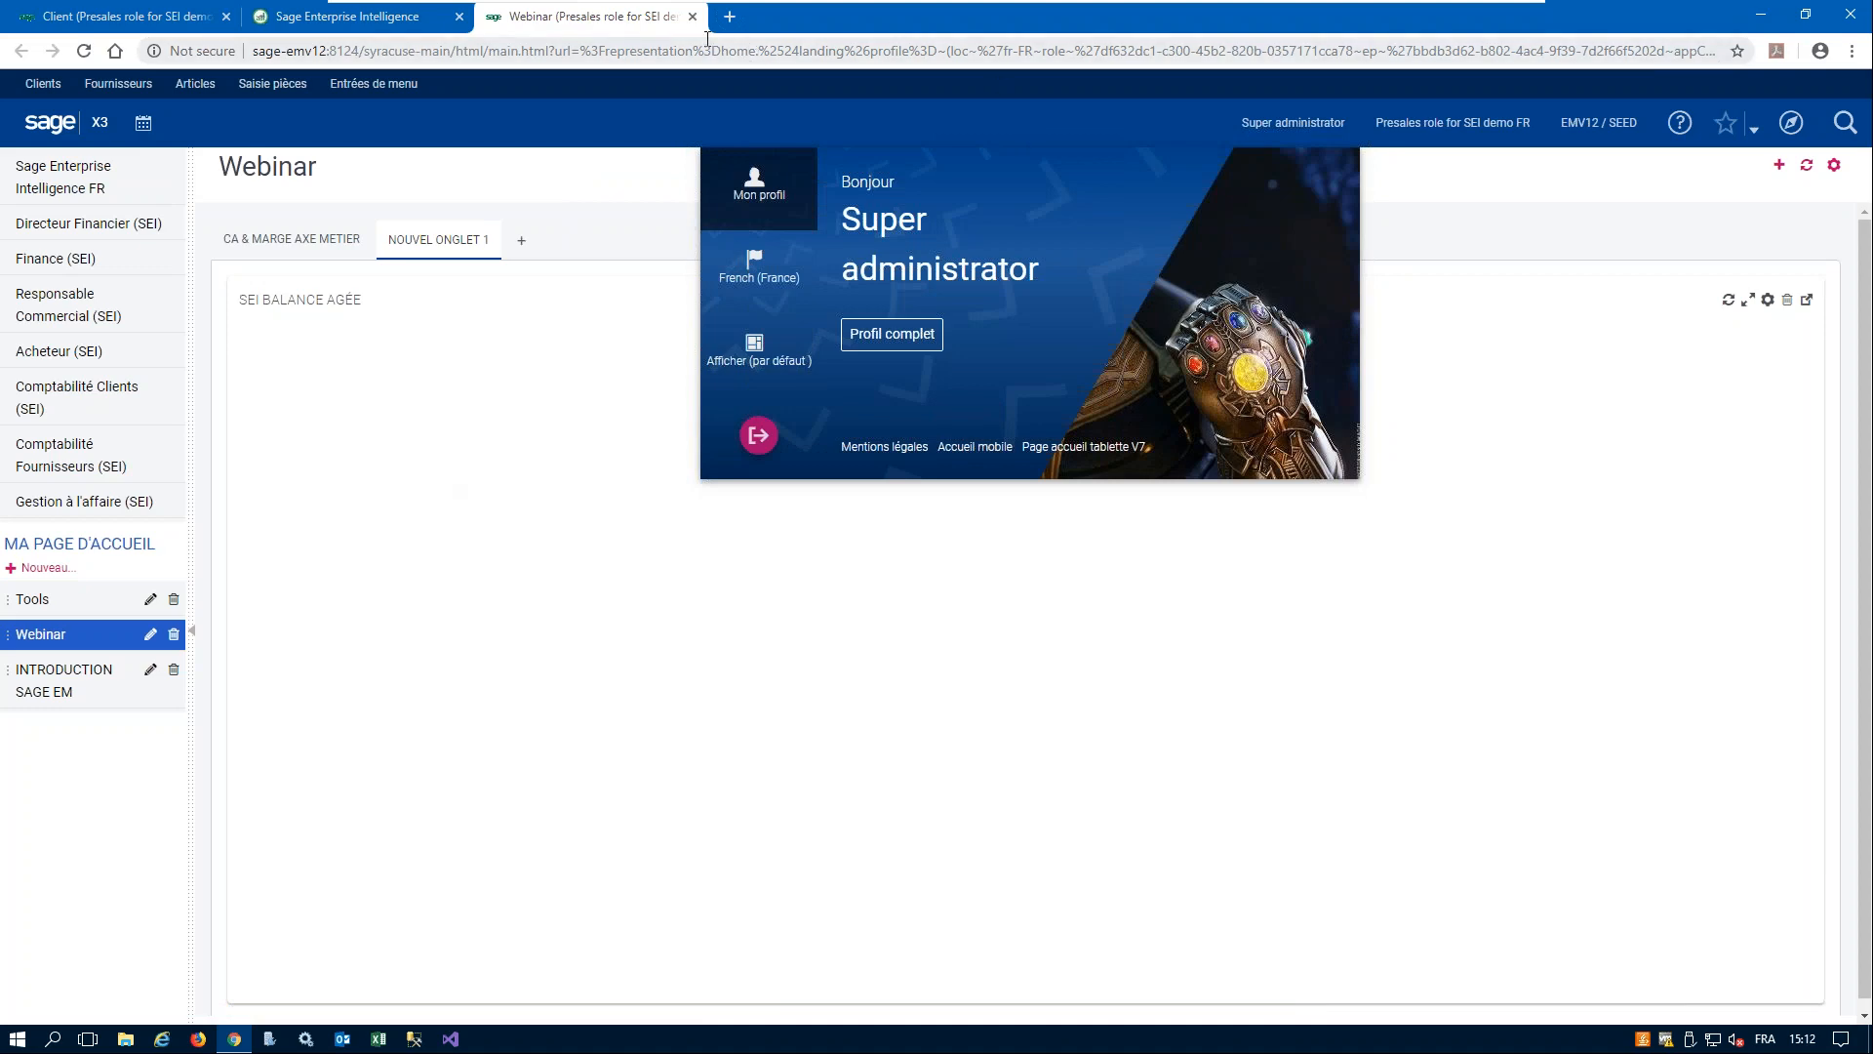
- Minimize the browser and start Excel with a blank workbook
{"action": "left_click", "coordinate": [1762, 14]}
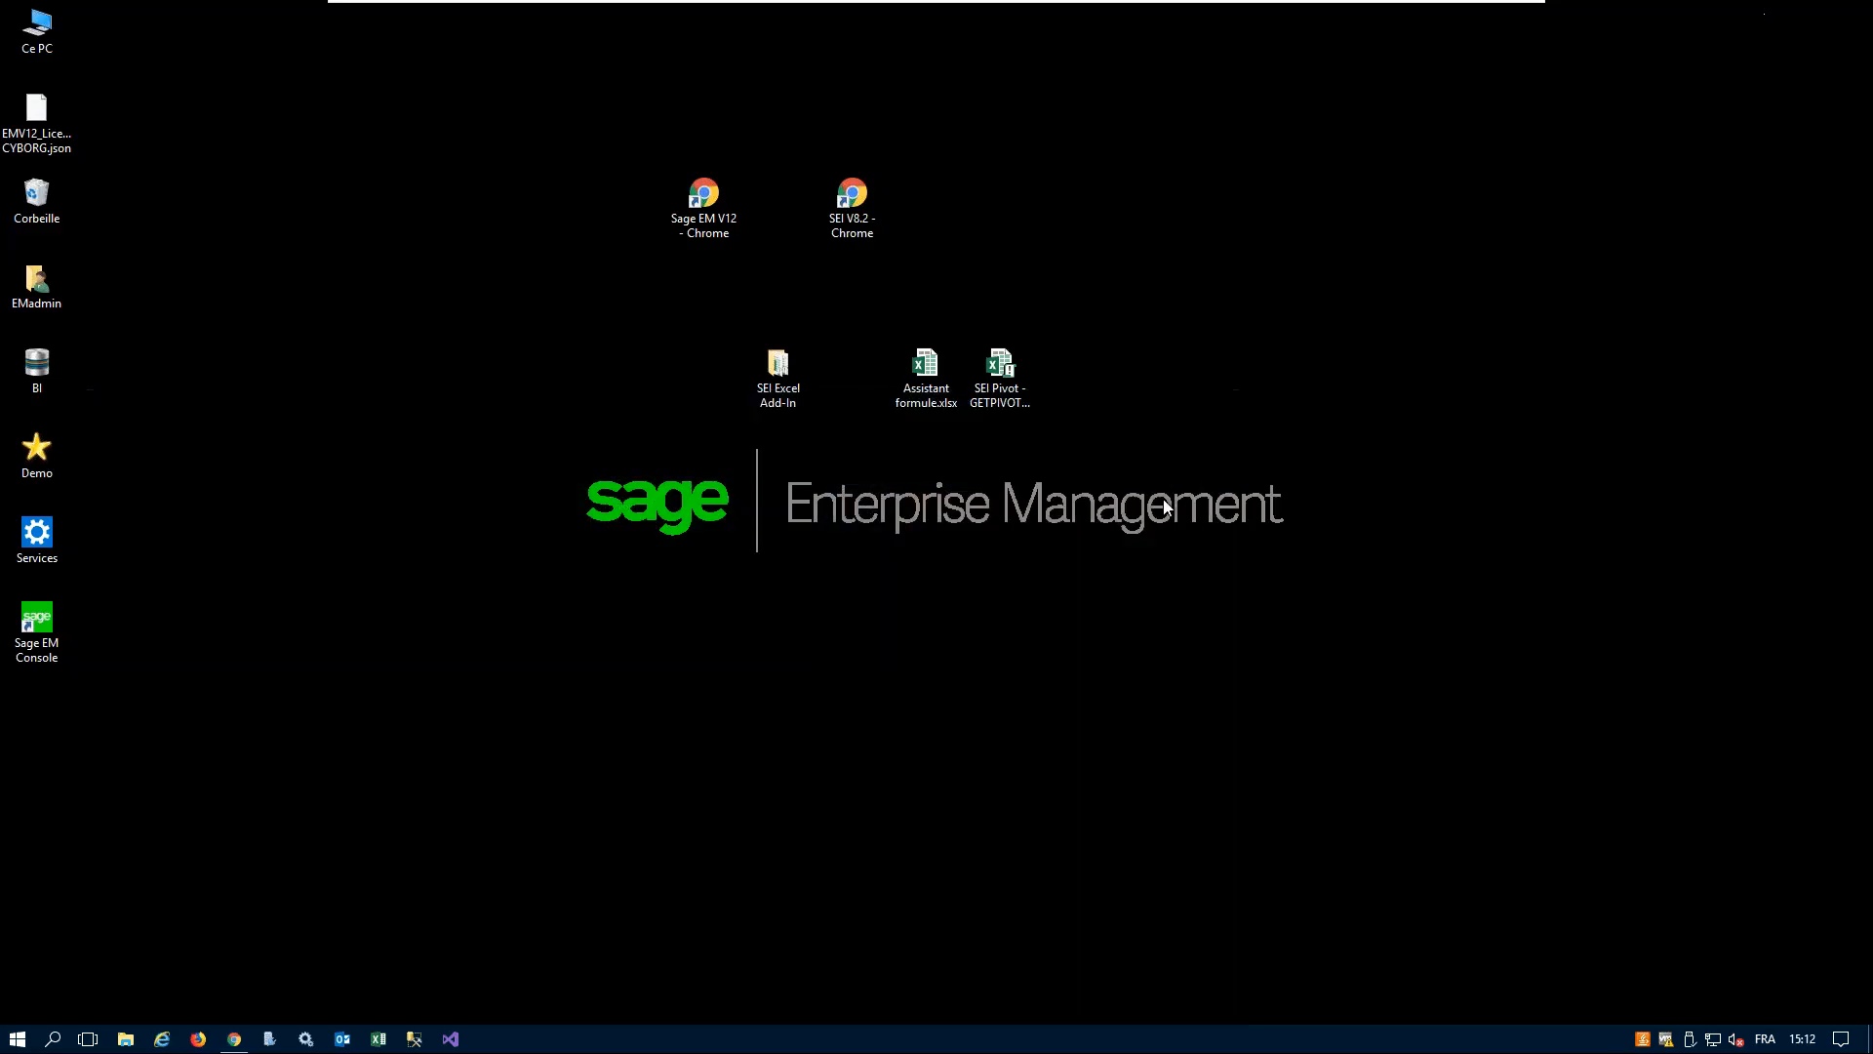
{"action": "left_click", "coordinate": [378, 1040]}
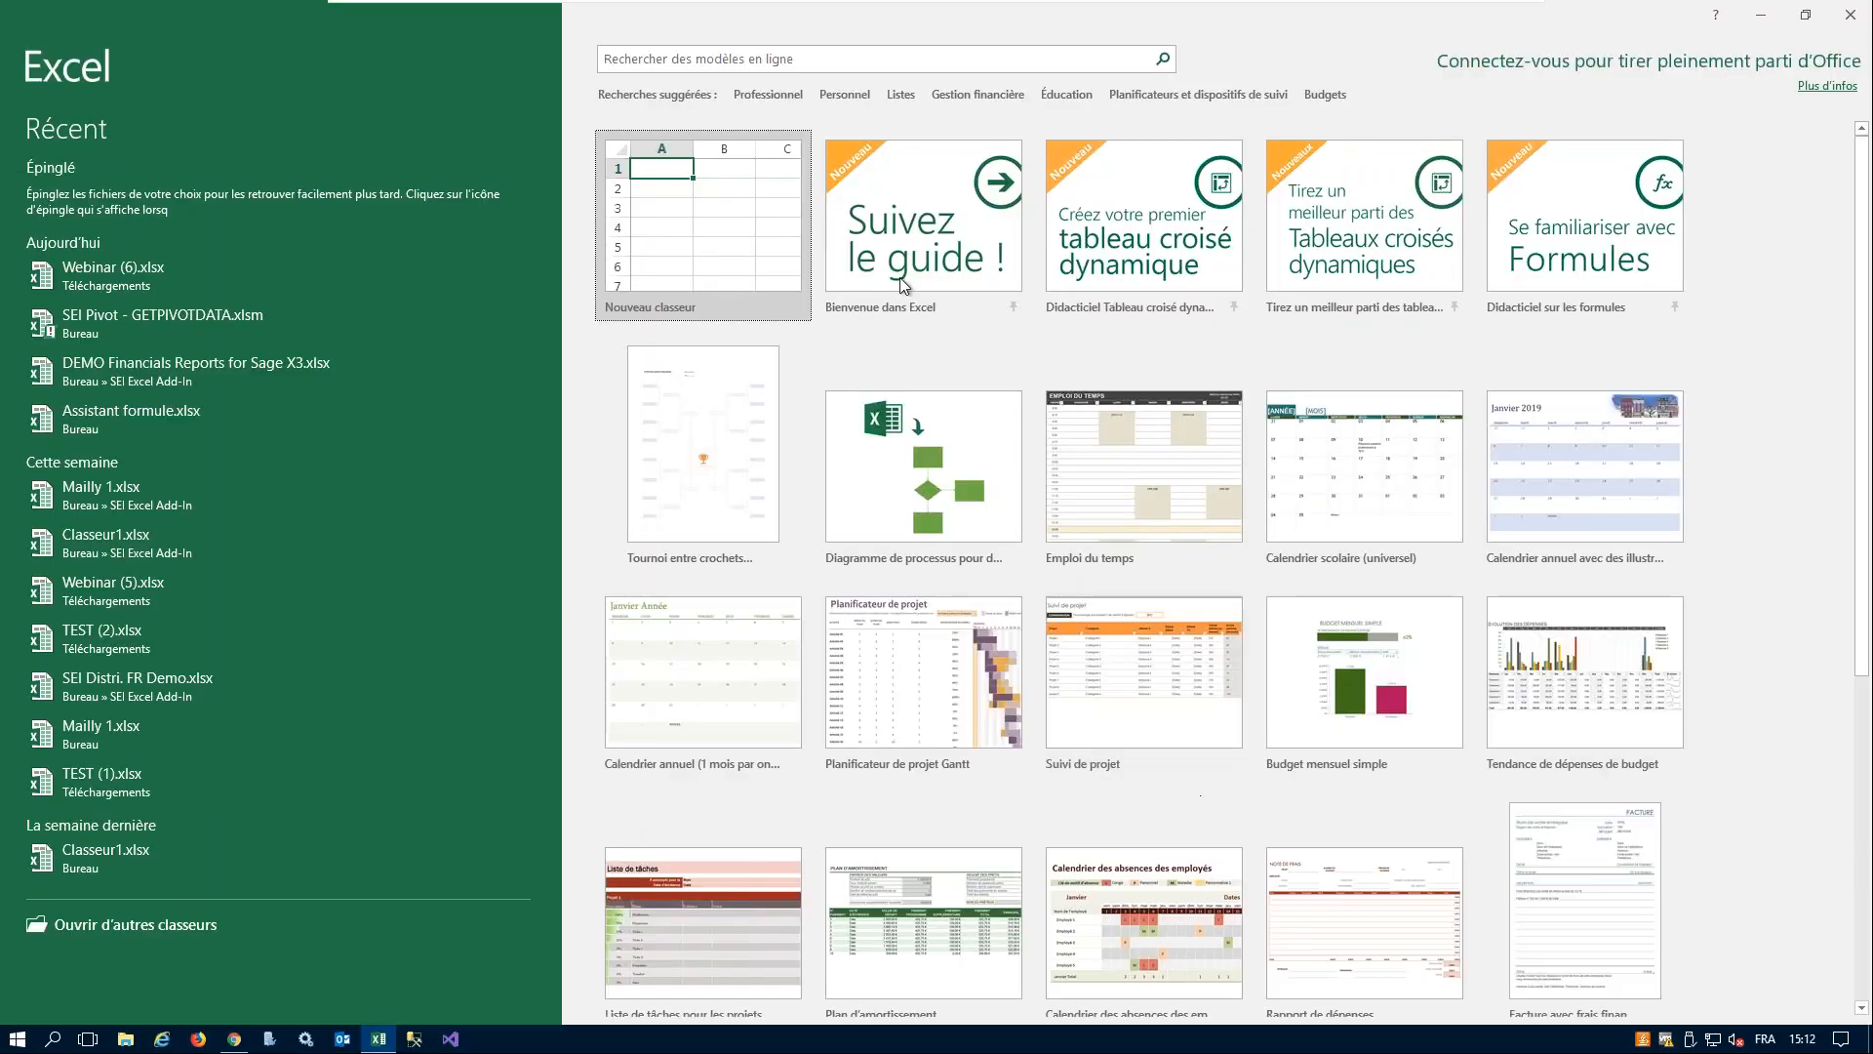
{"action": "left_click", "coordinate": [641, 213]}
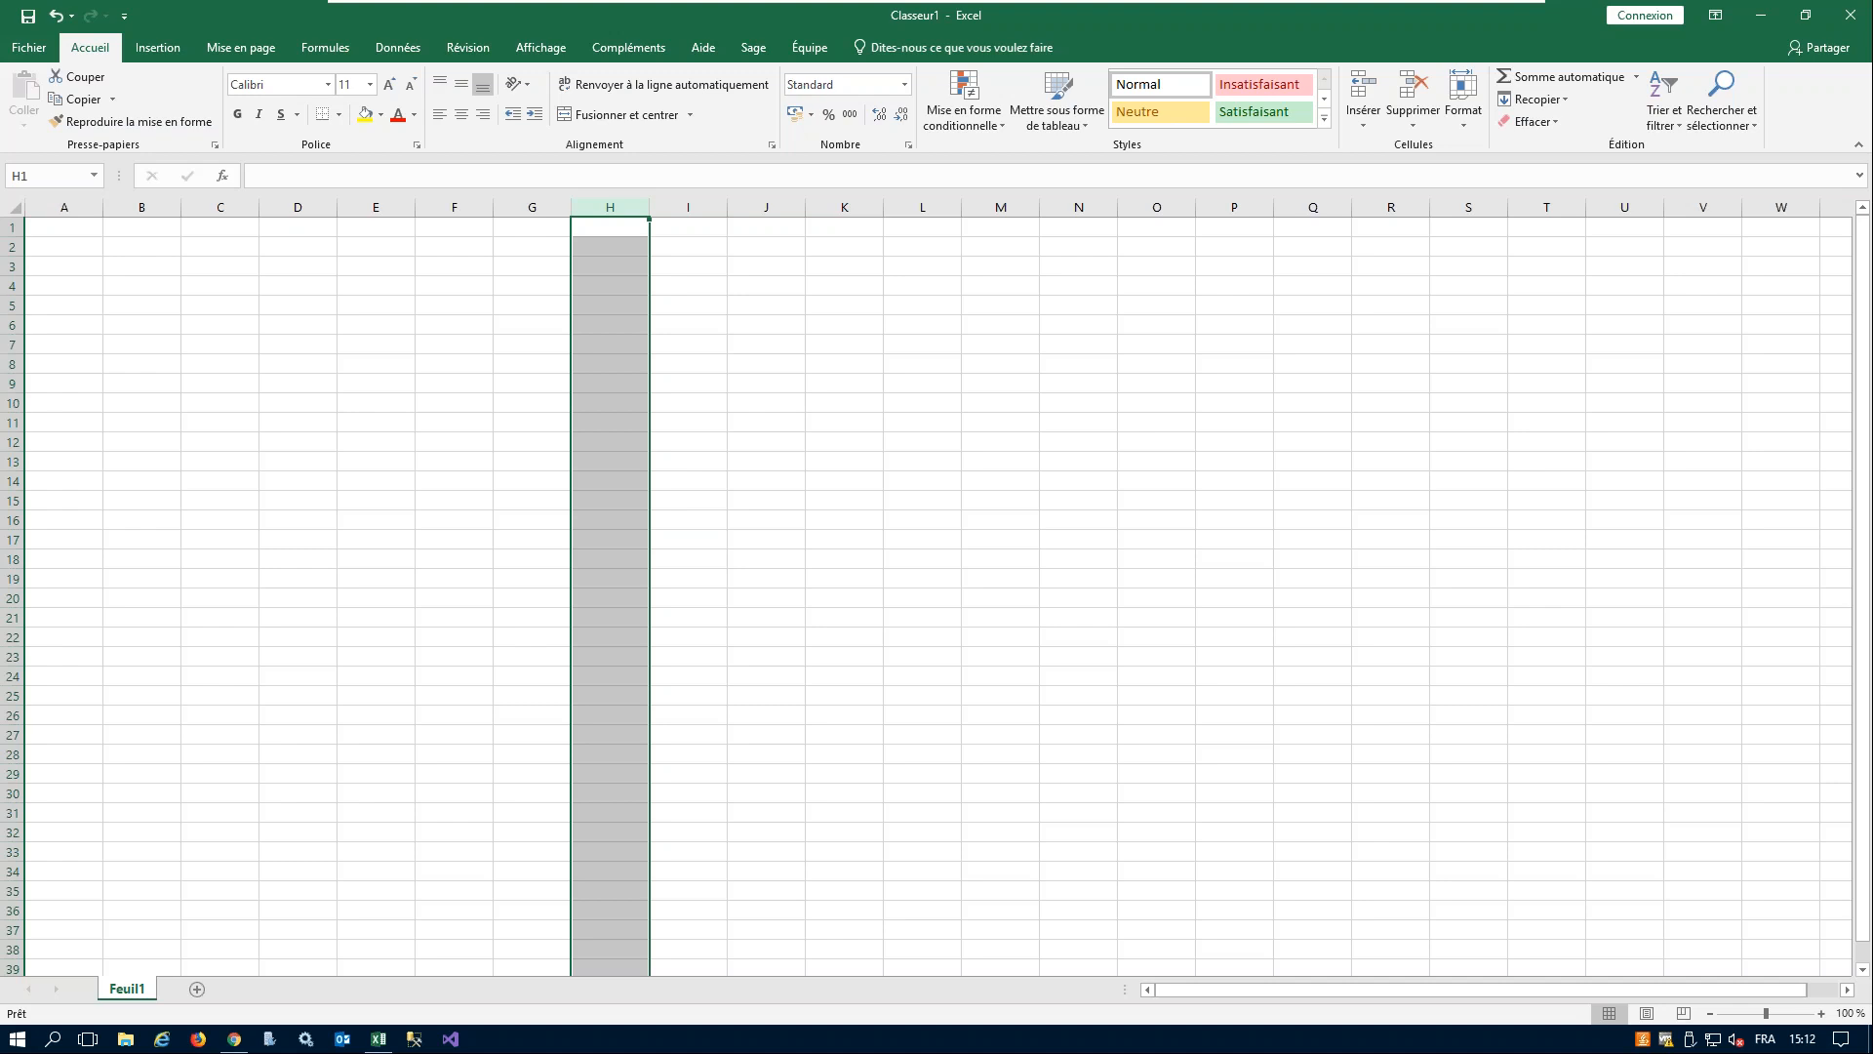
{"action": "left_click", "coordinate": [429, 326]}
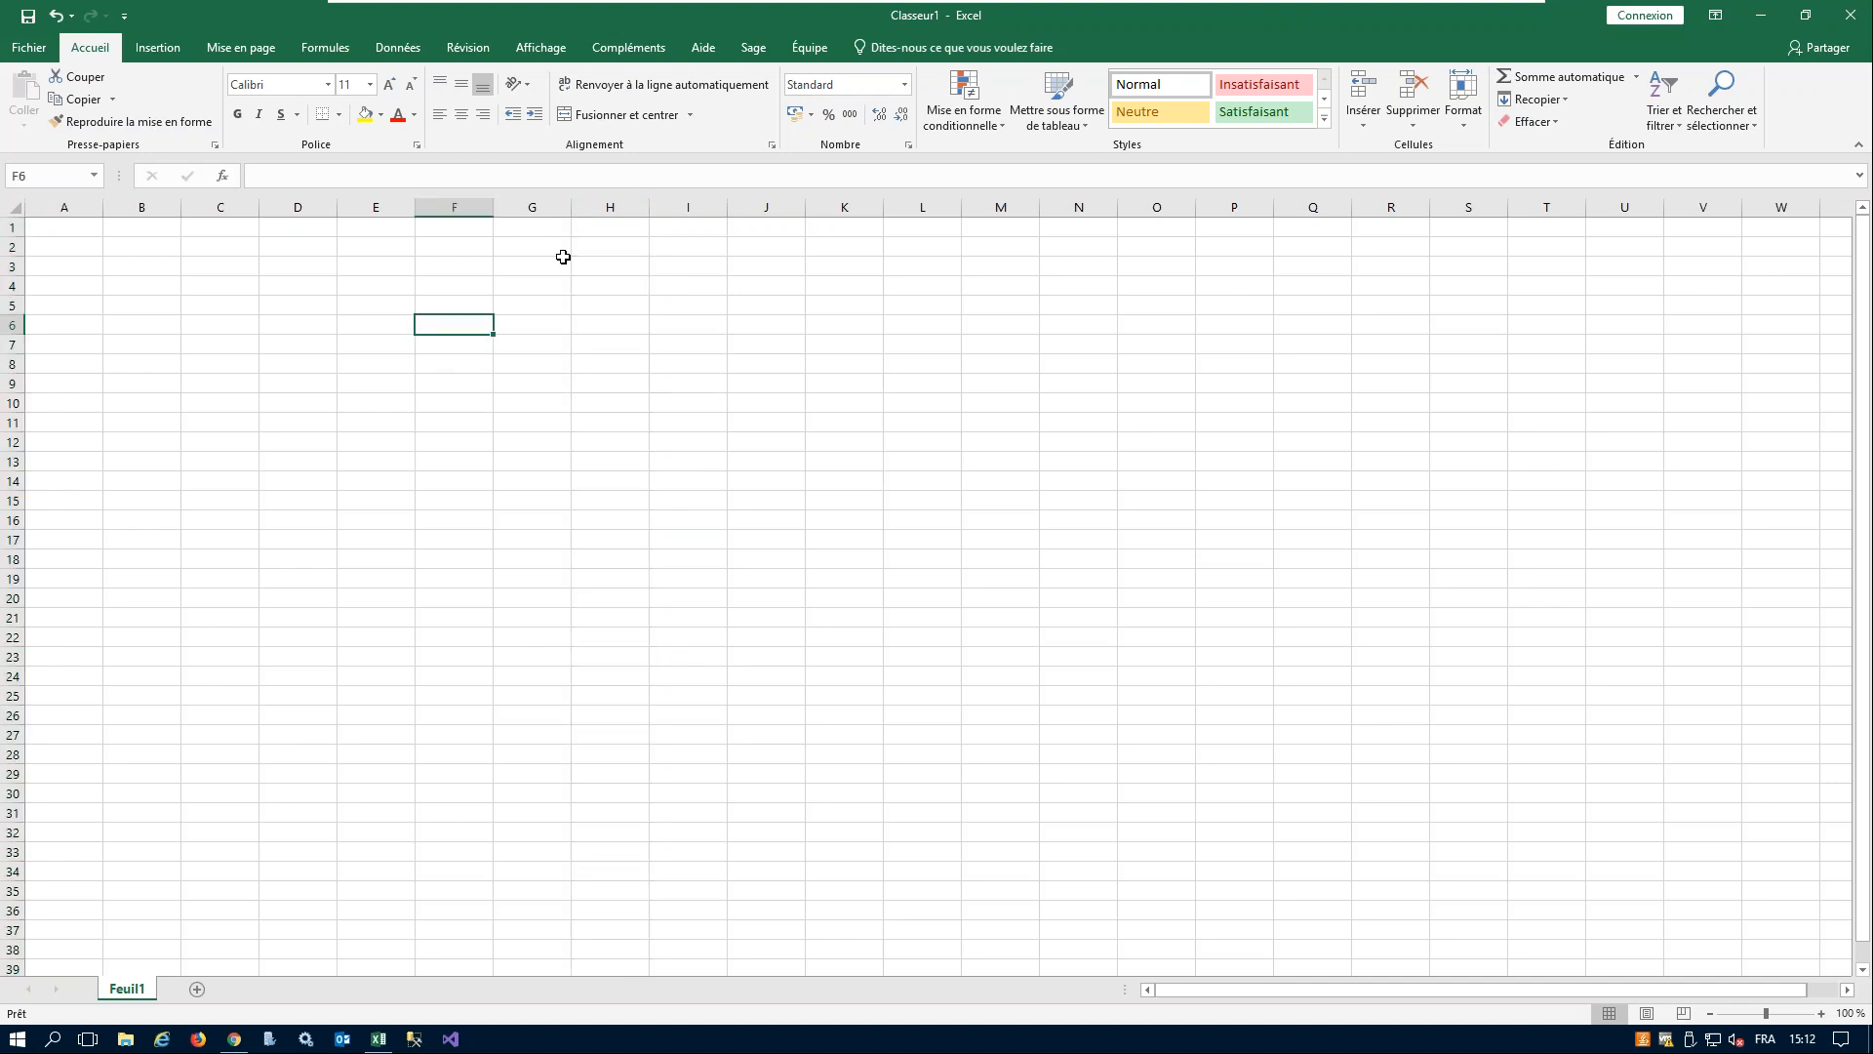
- Start the add-in's Pivot Table command at cell D6 and sign in to SEI Central Point as ADMIN
{"action": "left_click", "coordinate": [636, 49]}
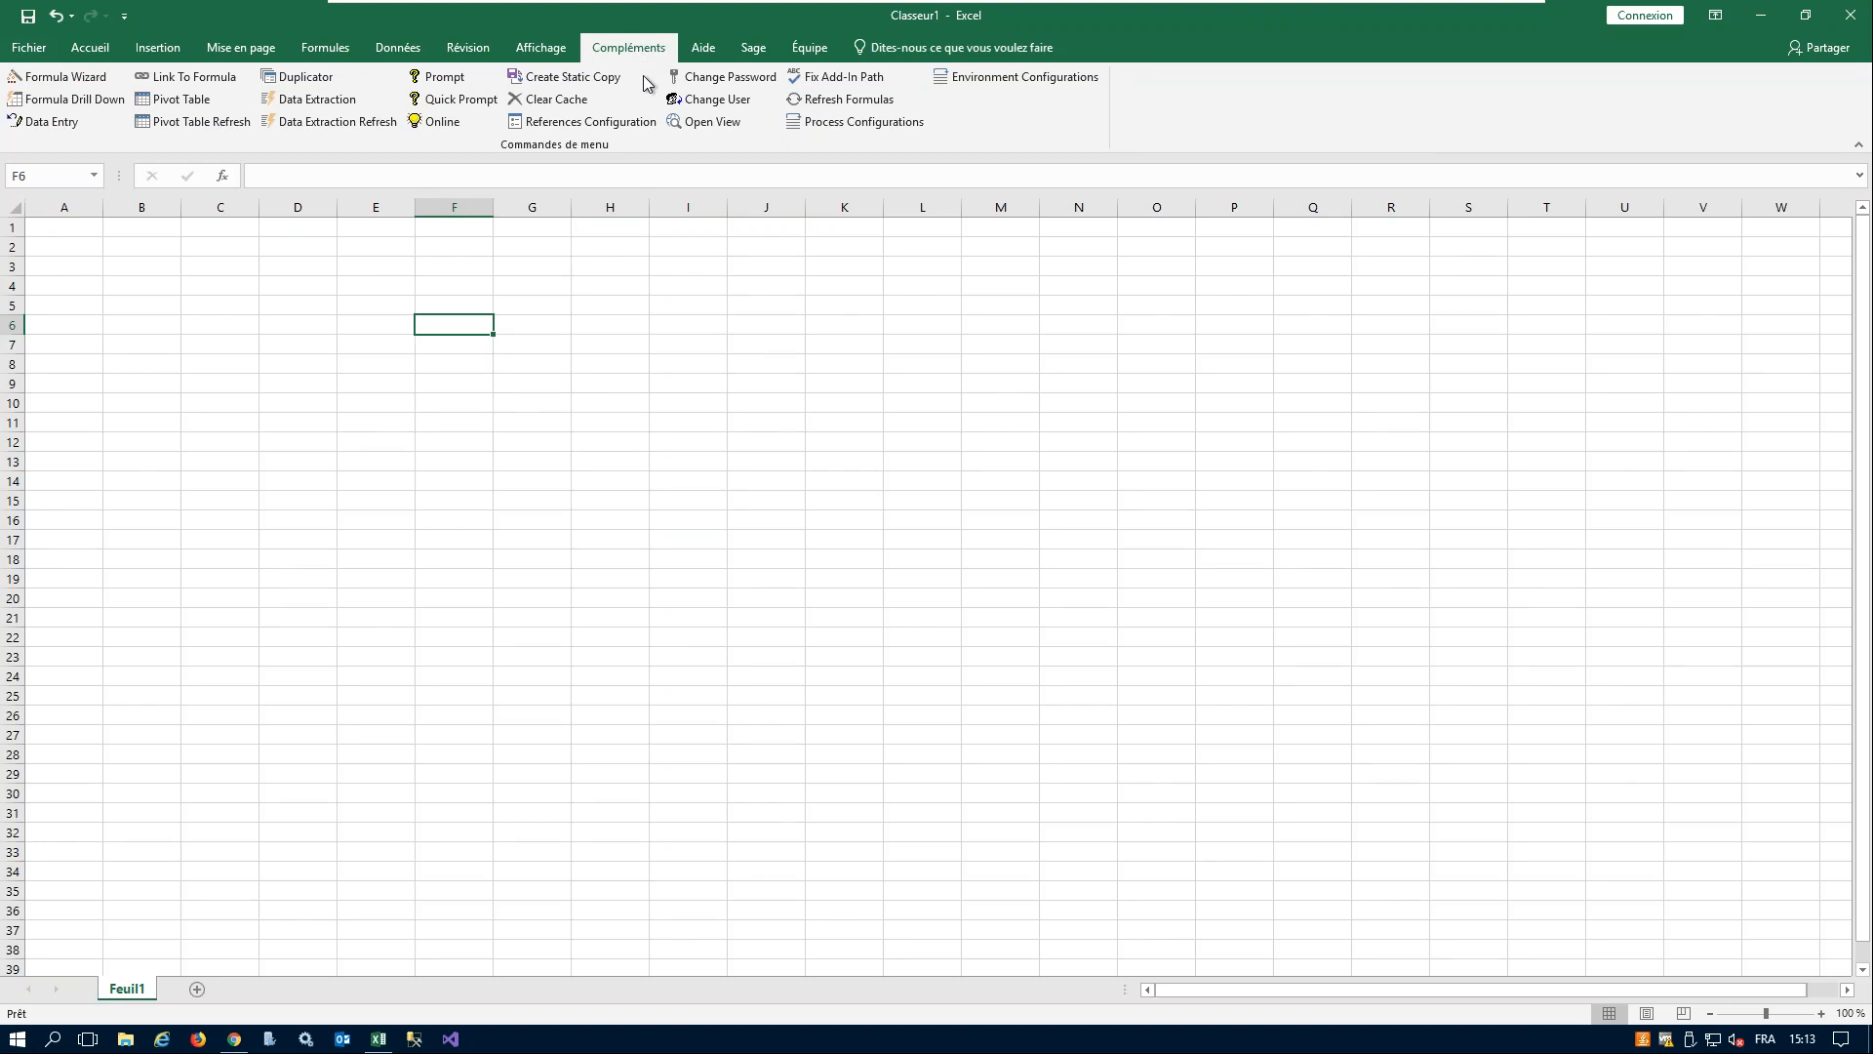
{"action": "left_click", "coordinate": [307, 324]}
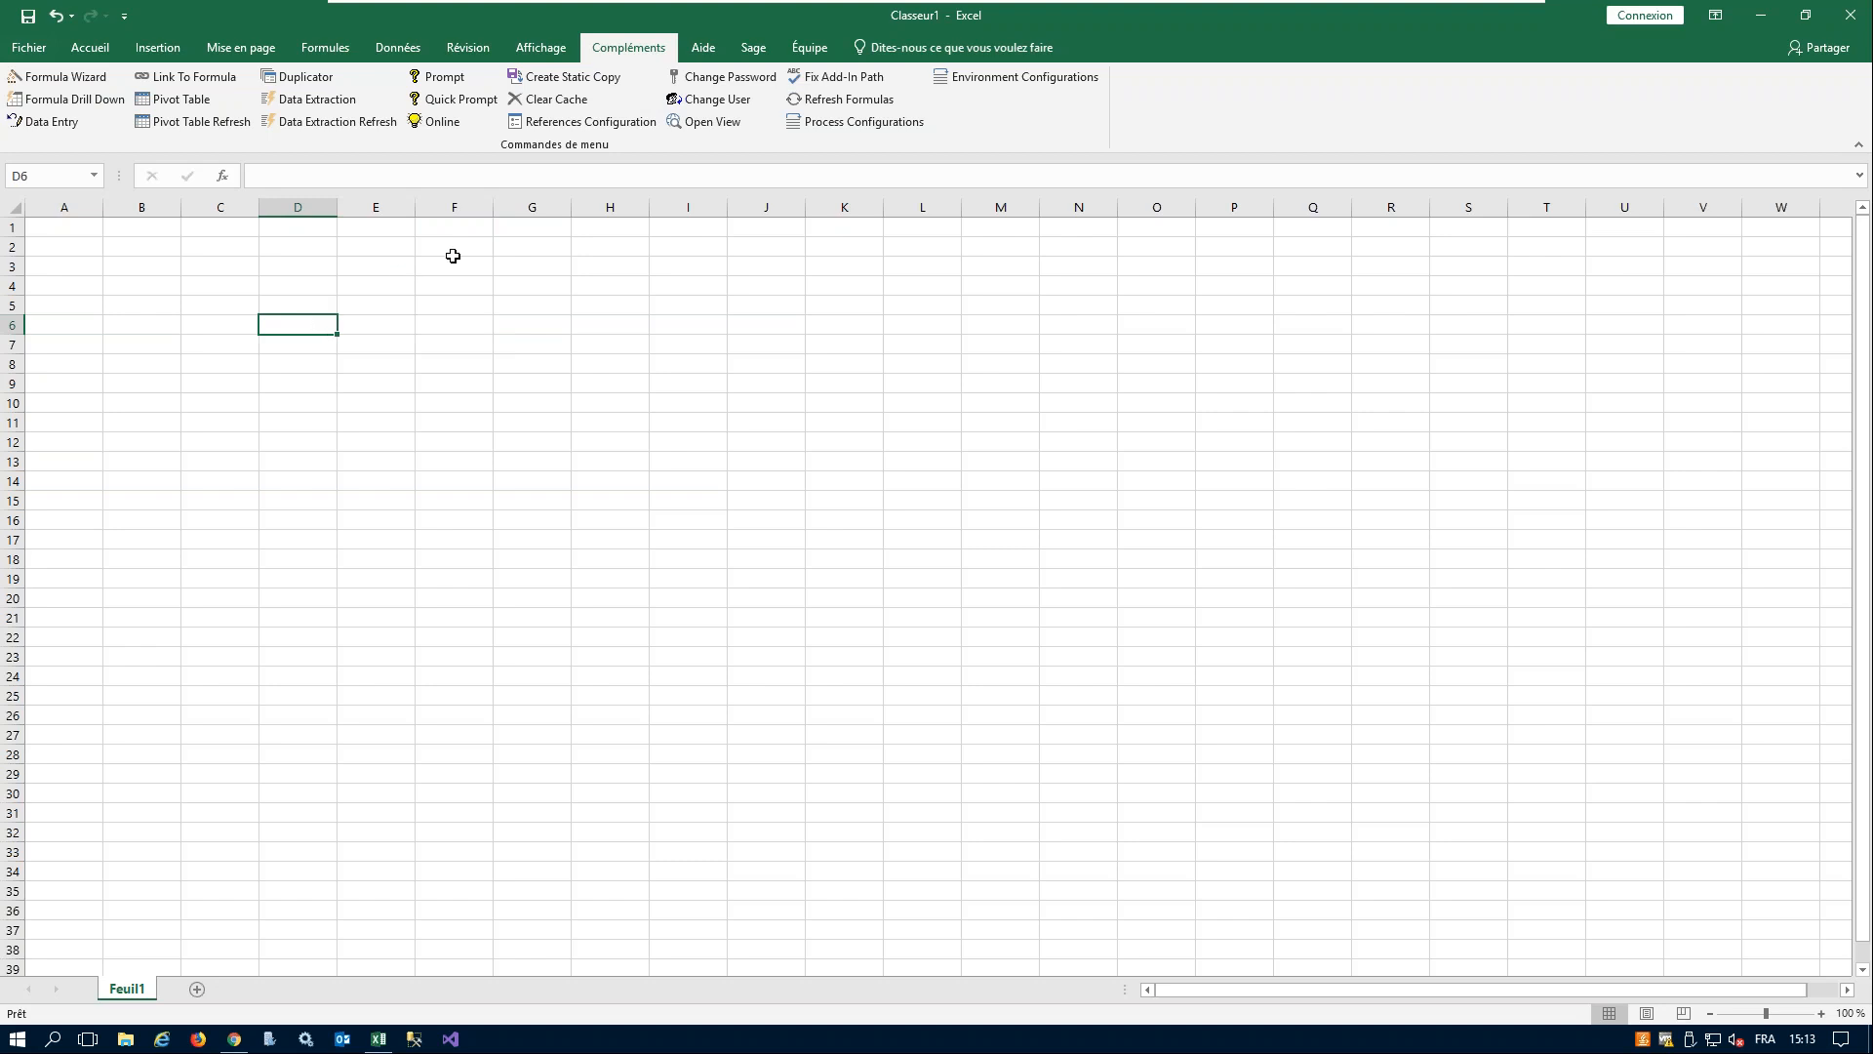
{"action": "left_click", "coordinate": [188, 101]}
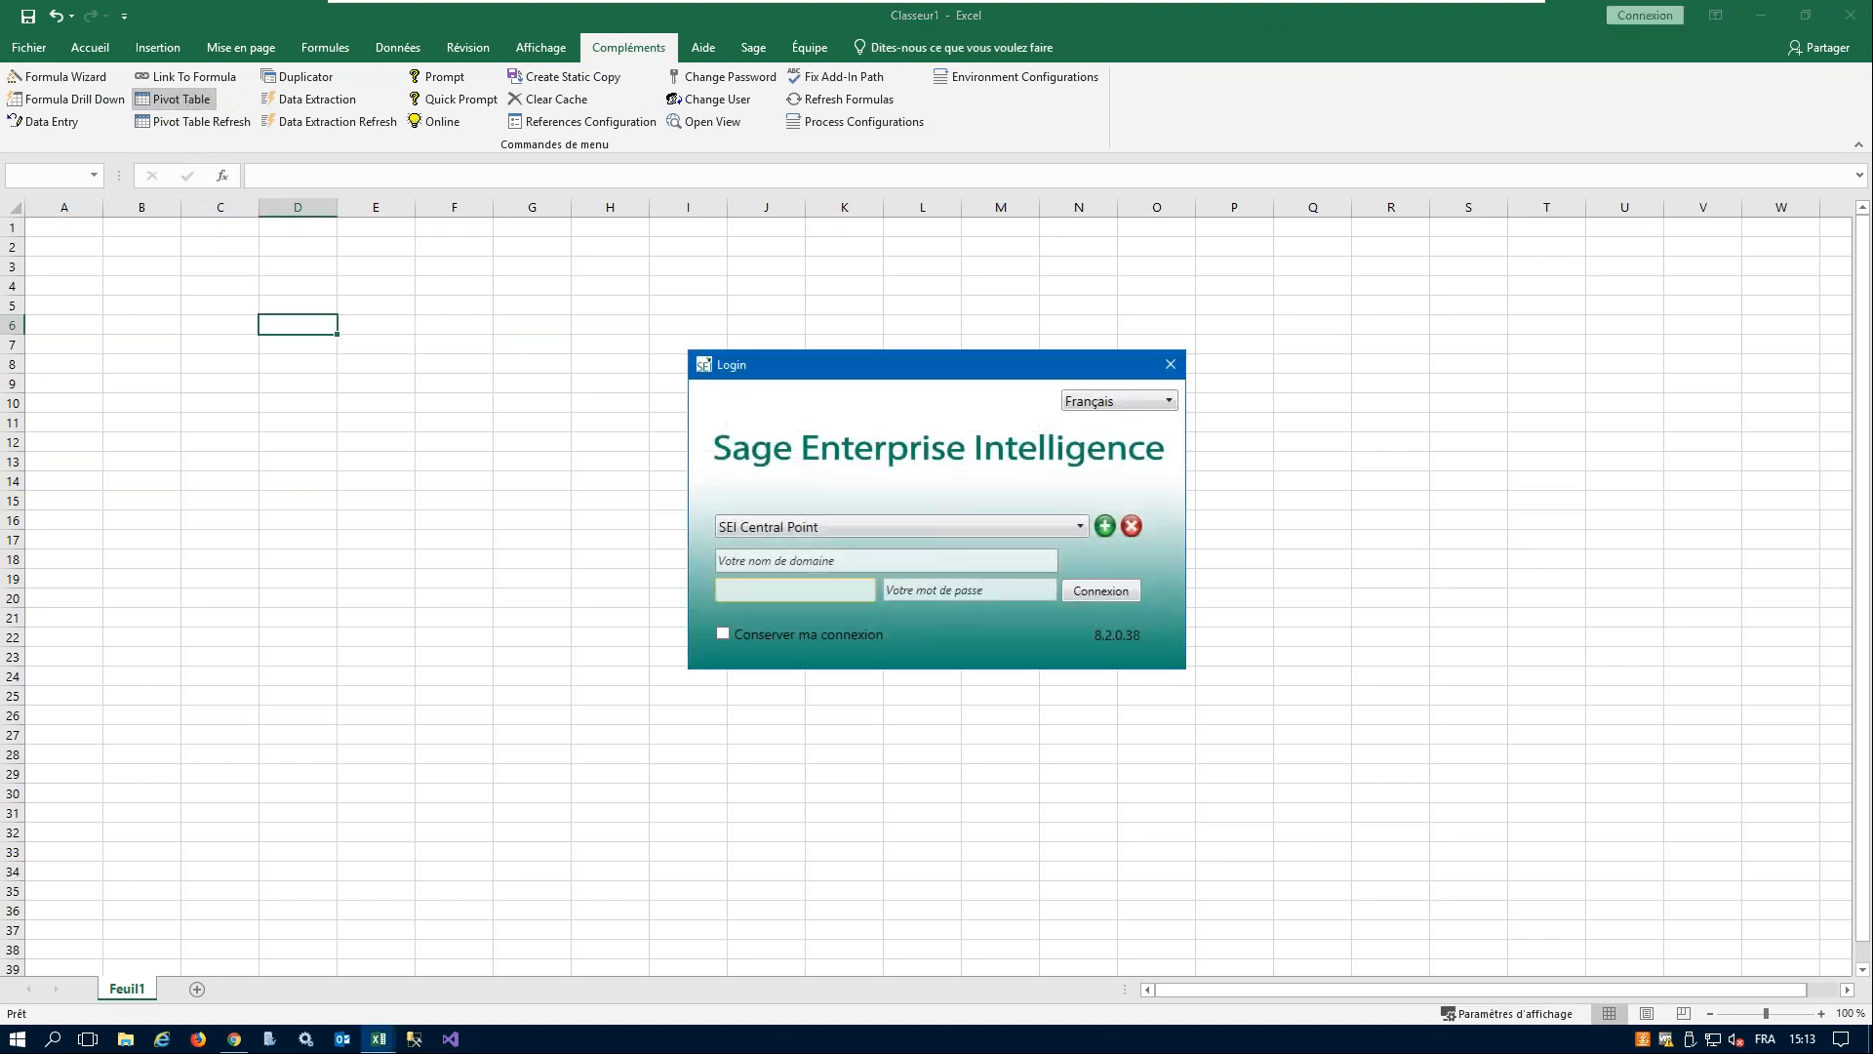
{"action": "type", "text": "ADMIN"}
{"action": "key", "text": "Tab"}
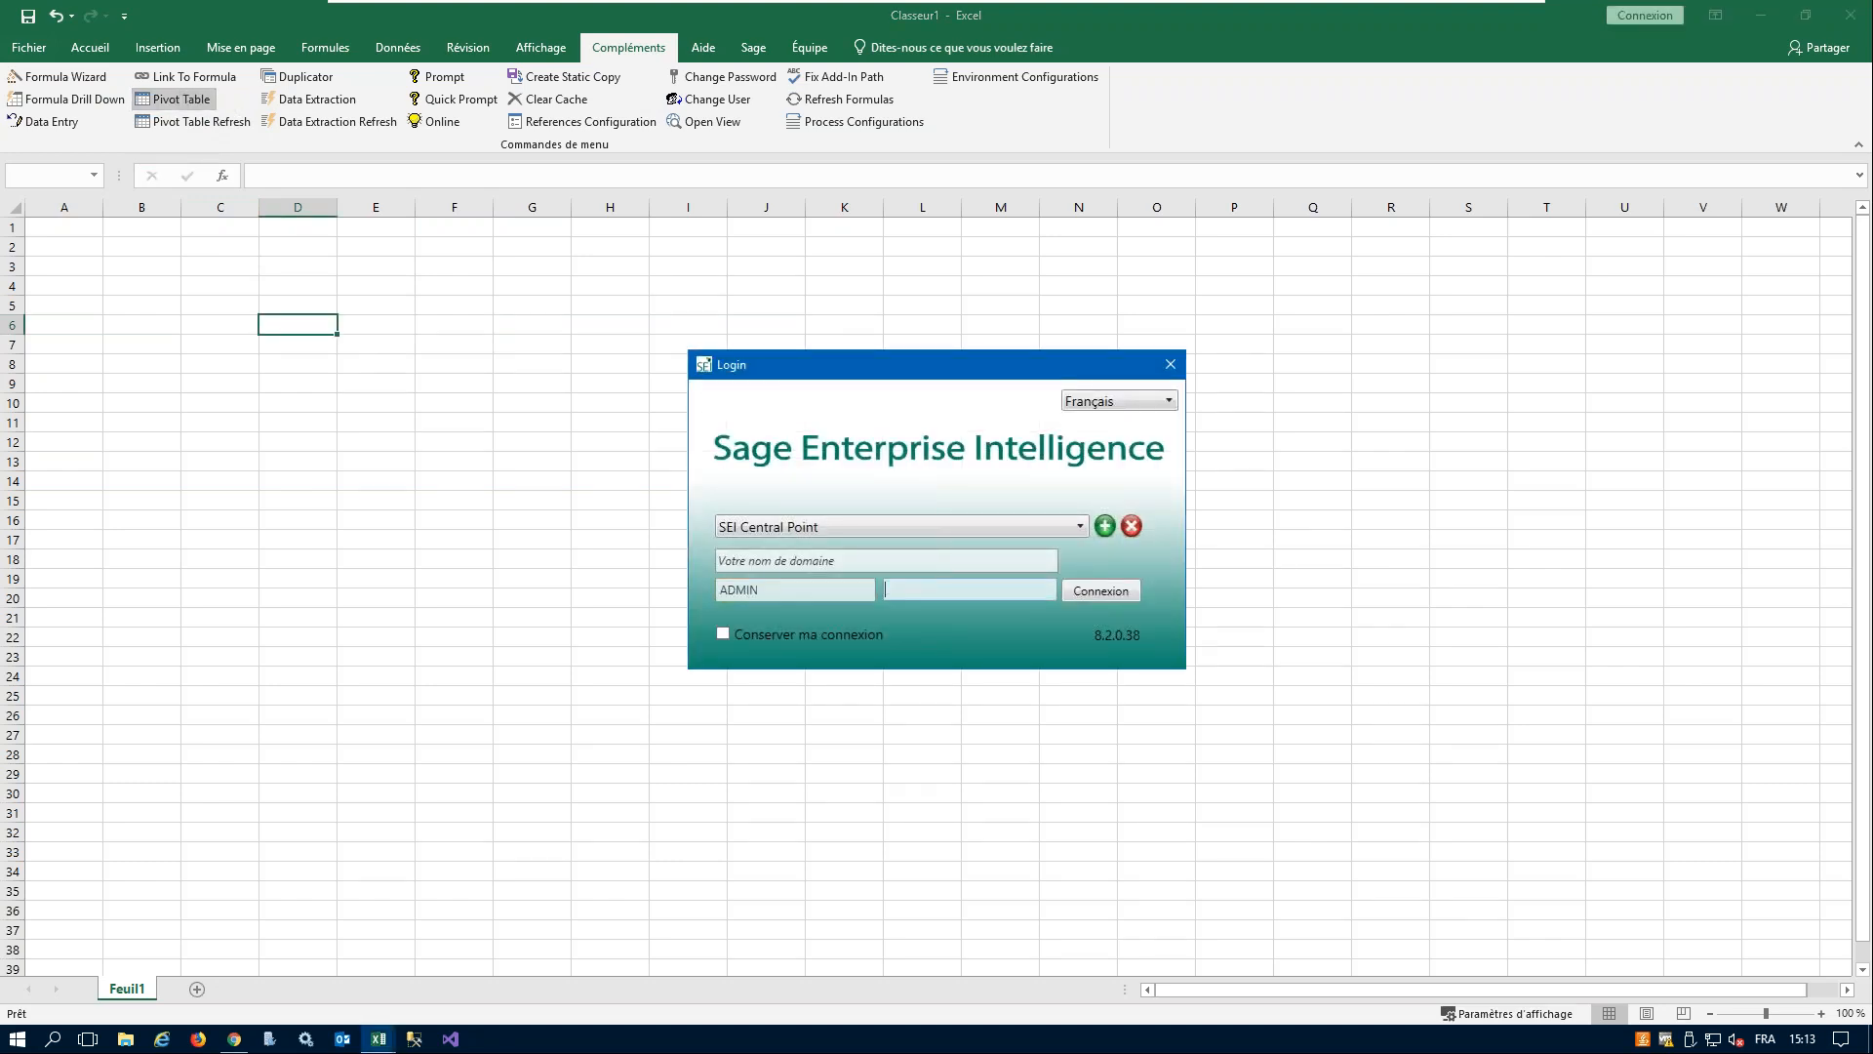
{"action": "key", "text": "Tab"}
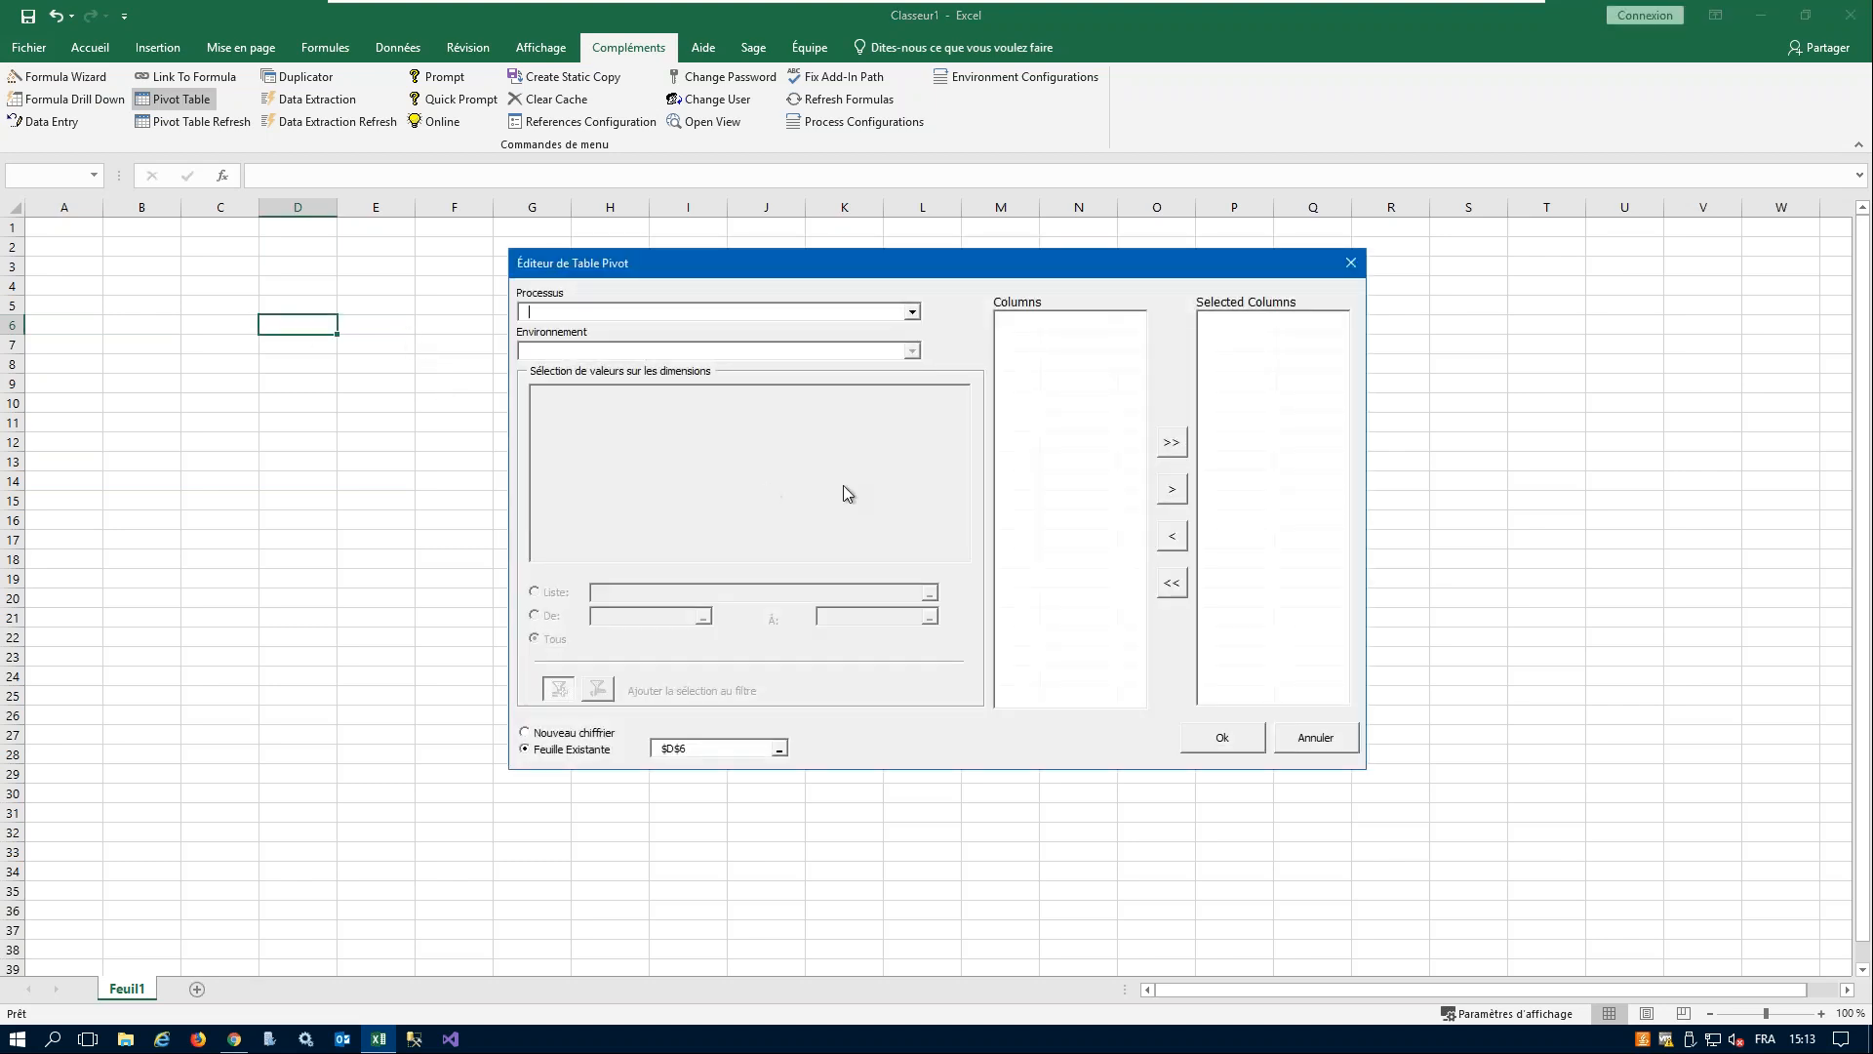
- Set the pivot table's process to Analyse des factures (W) and its environment to Production
{"action": "left_click", "coordinate": [913, 312]}
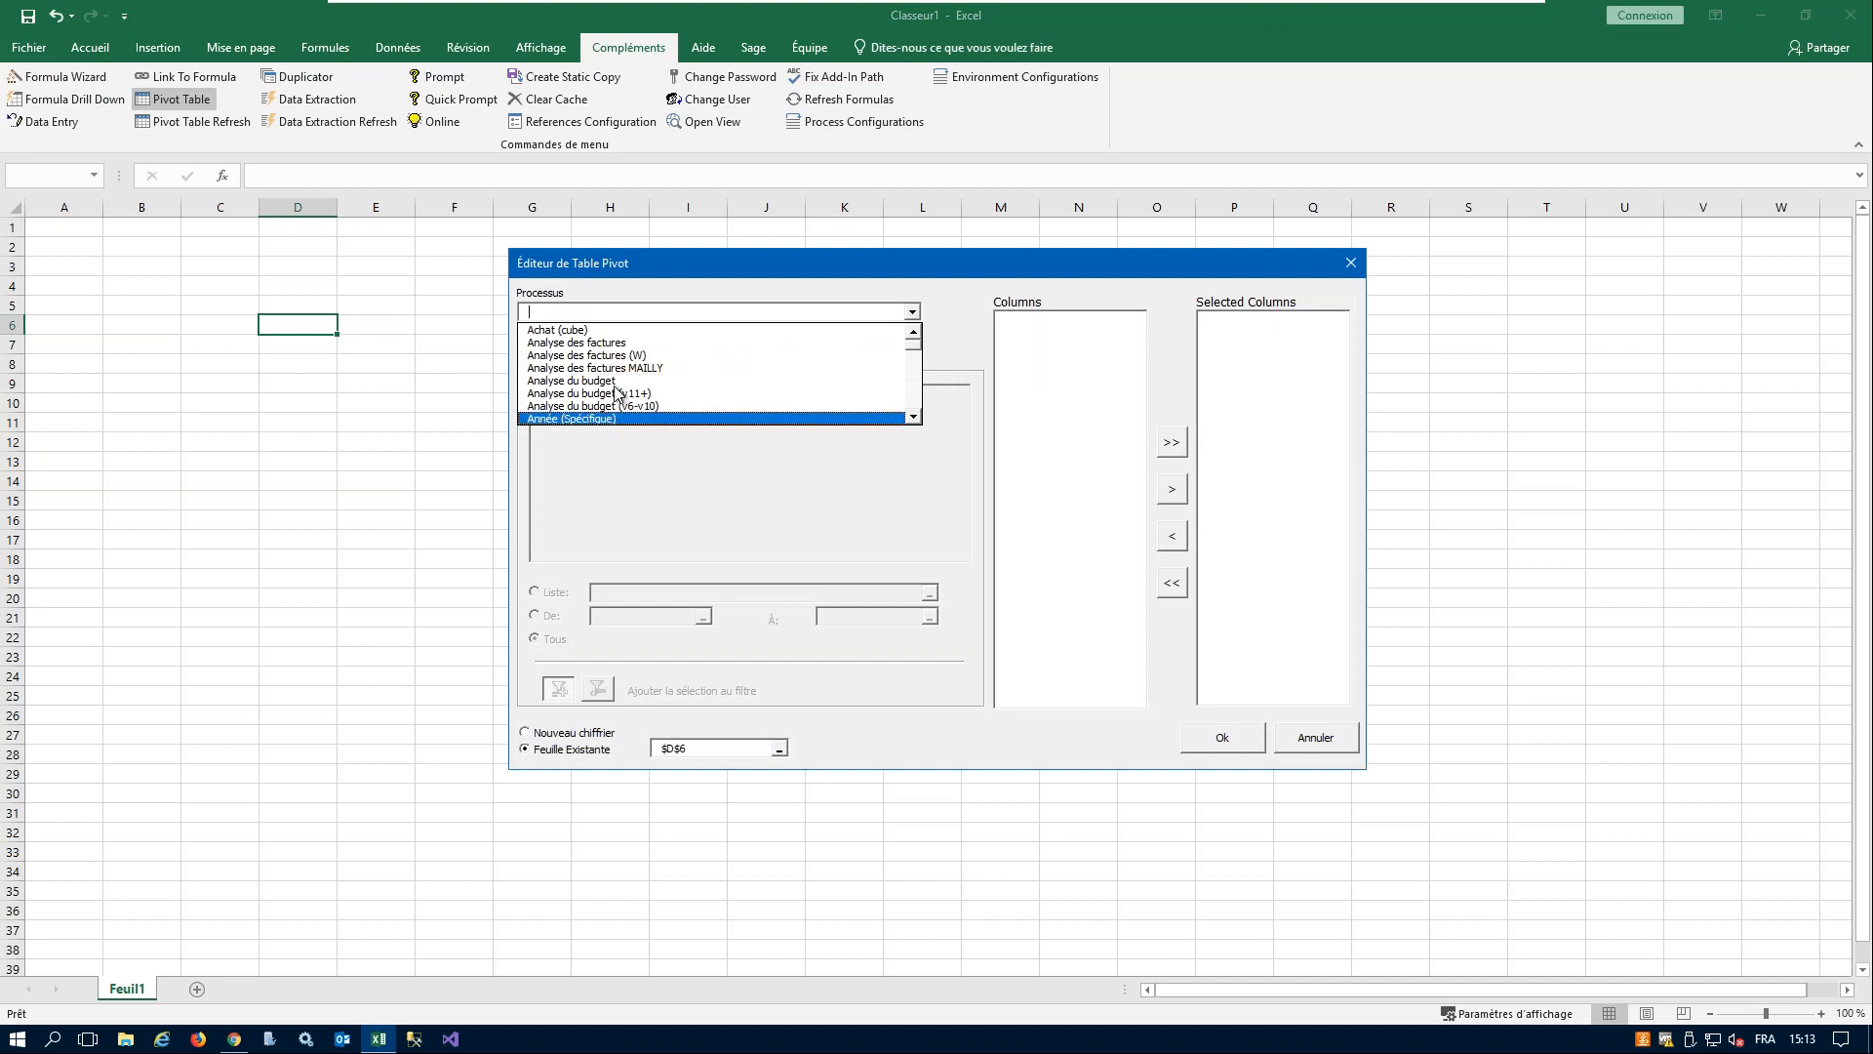
{"action": "left_click", "coordinate": [683, 356]}
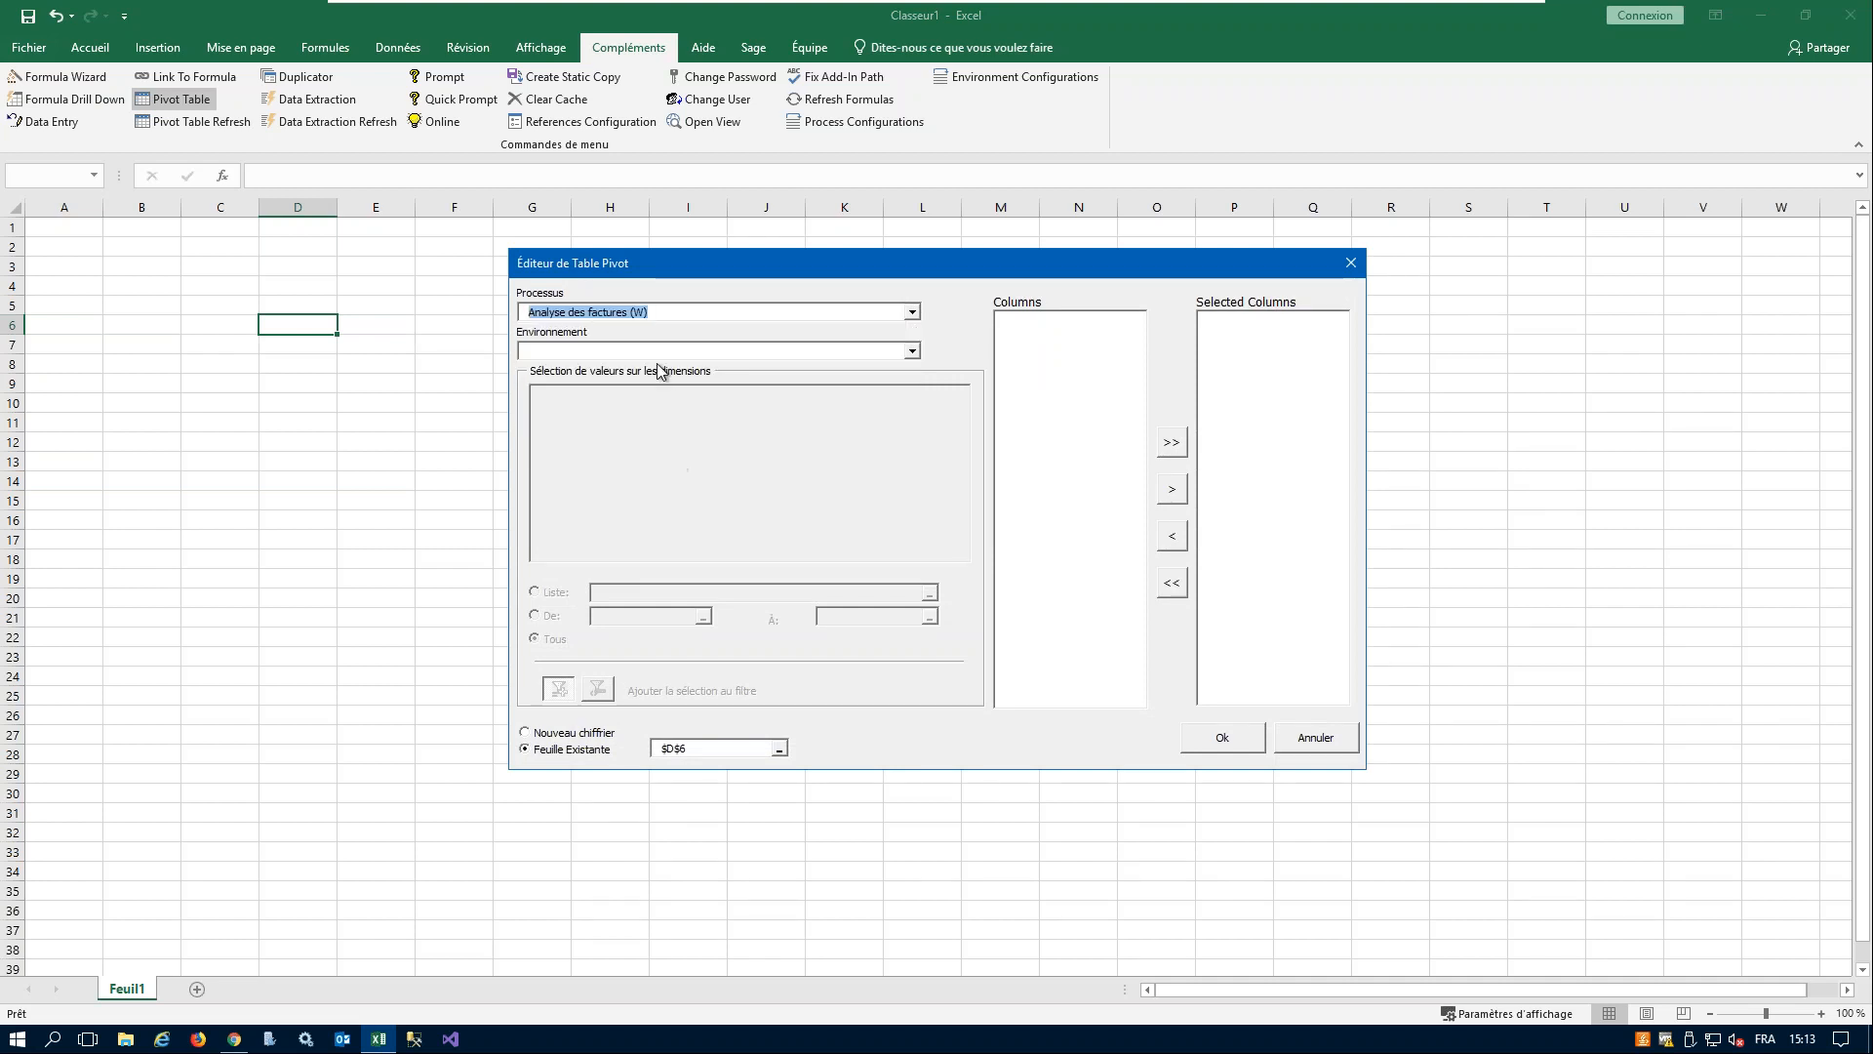
{"action": "left_click", "coordinate": [913, 352]}
{"action": "left_click", "coordinate": [607, 371]}
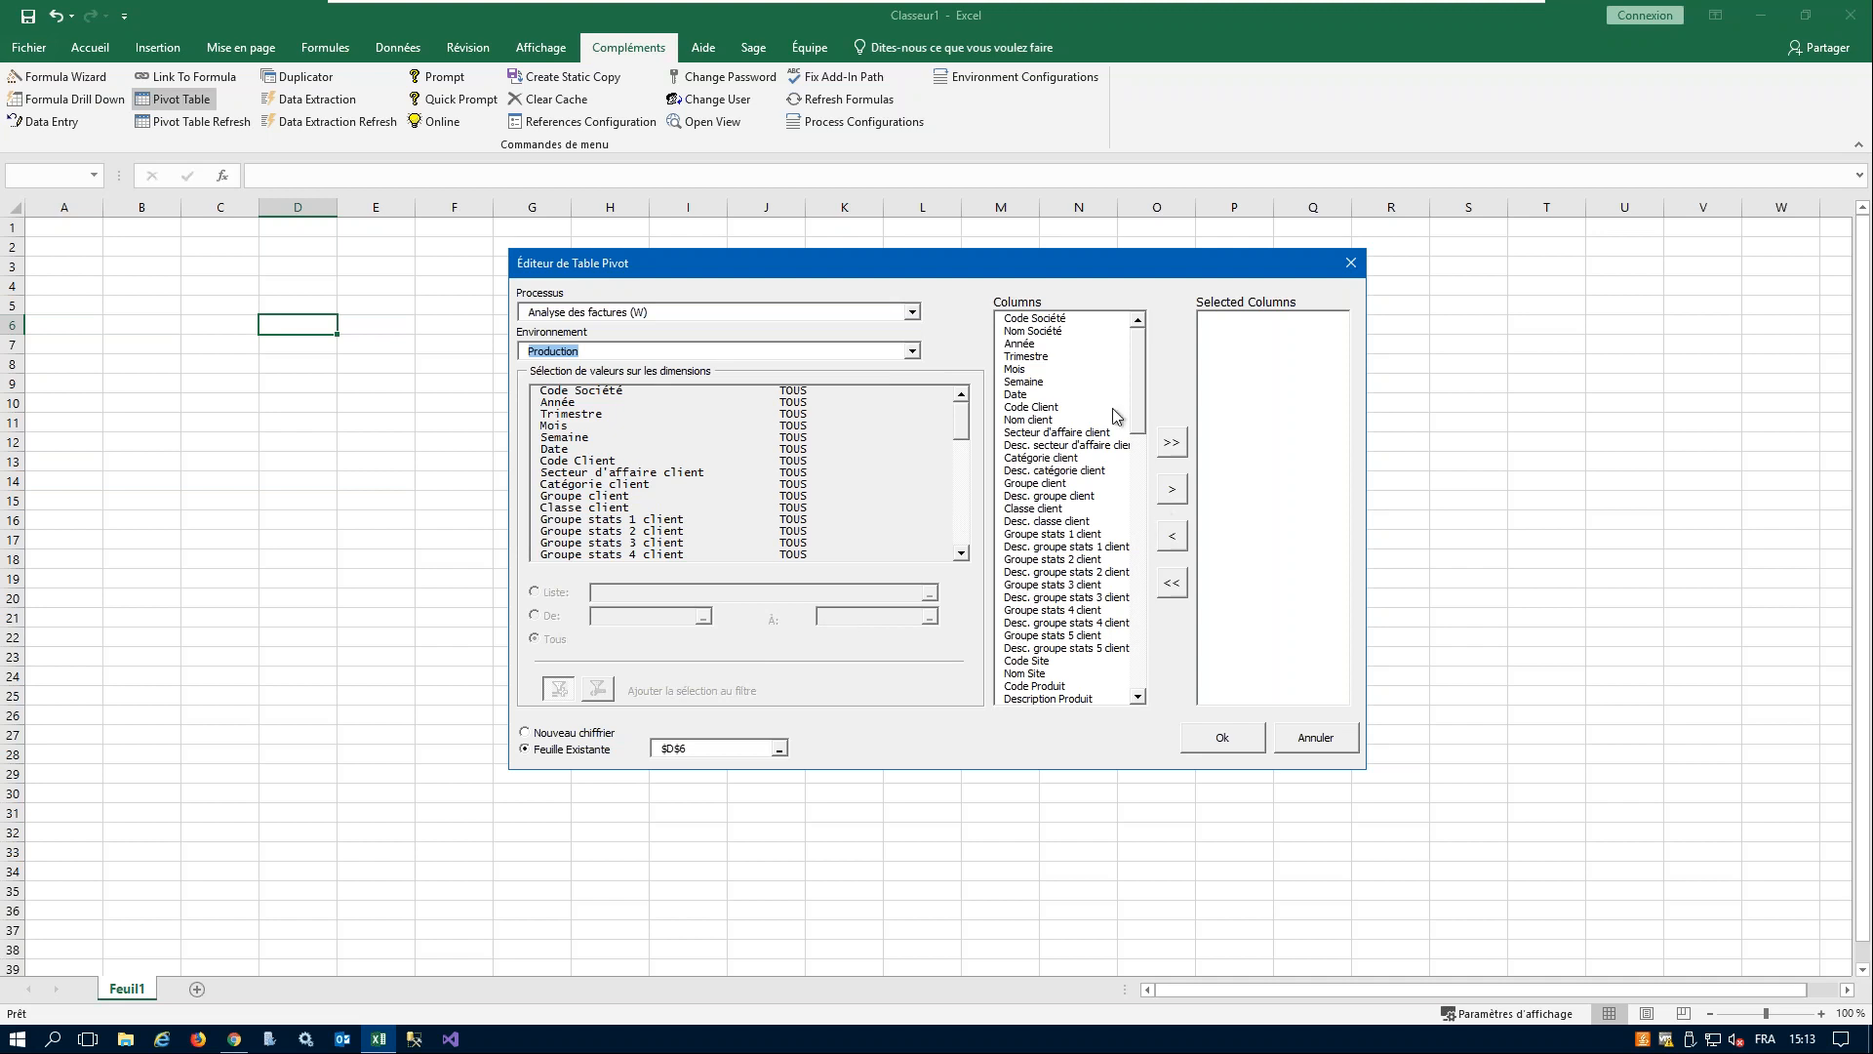
- Add Code Société, Date, Année, Code Produit and Code Client to the pivot table's selected columns
{"action": "left_click", "coordinate": [1058, 319]}
{"action": "left_click", "coordinate": [1171, 493]}
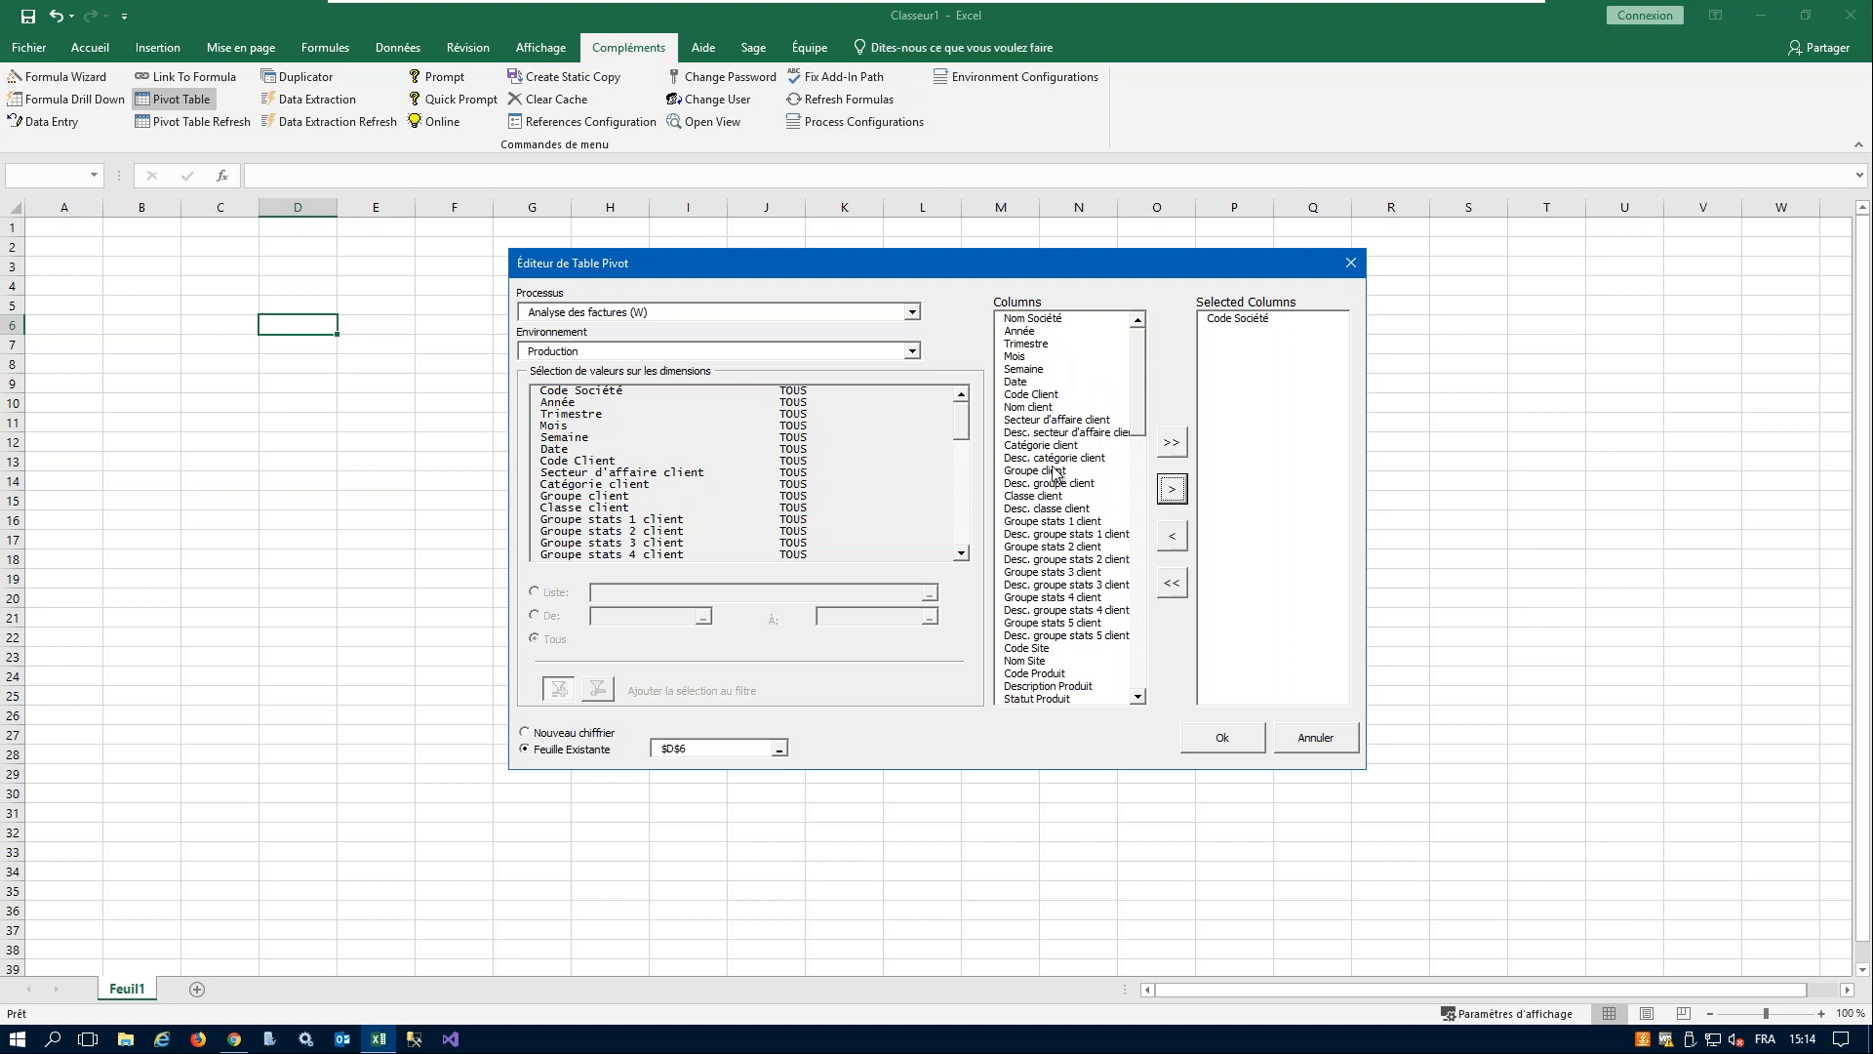
{"action": "left_click", "coordinate": [1020, 382]}
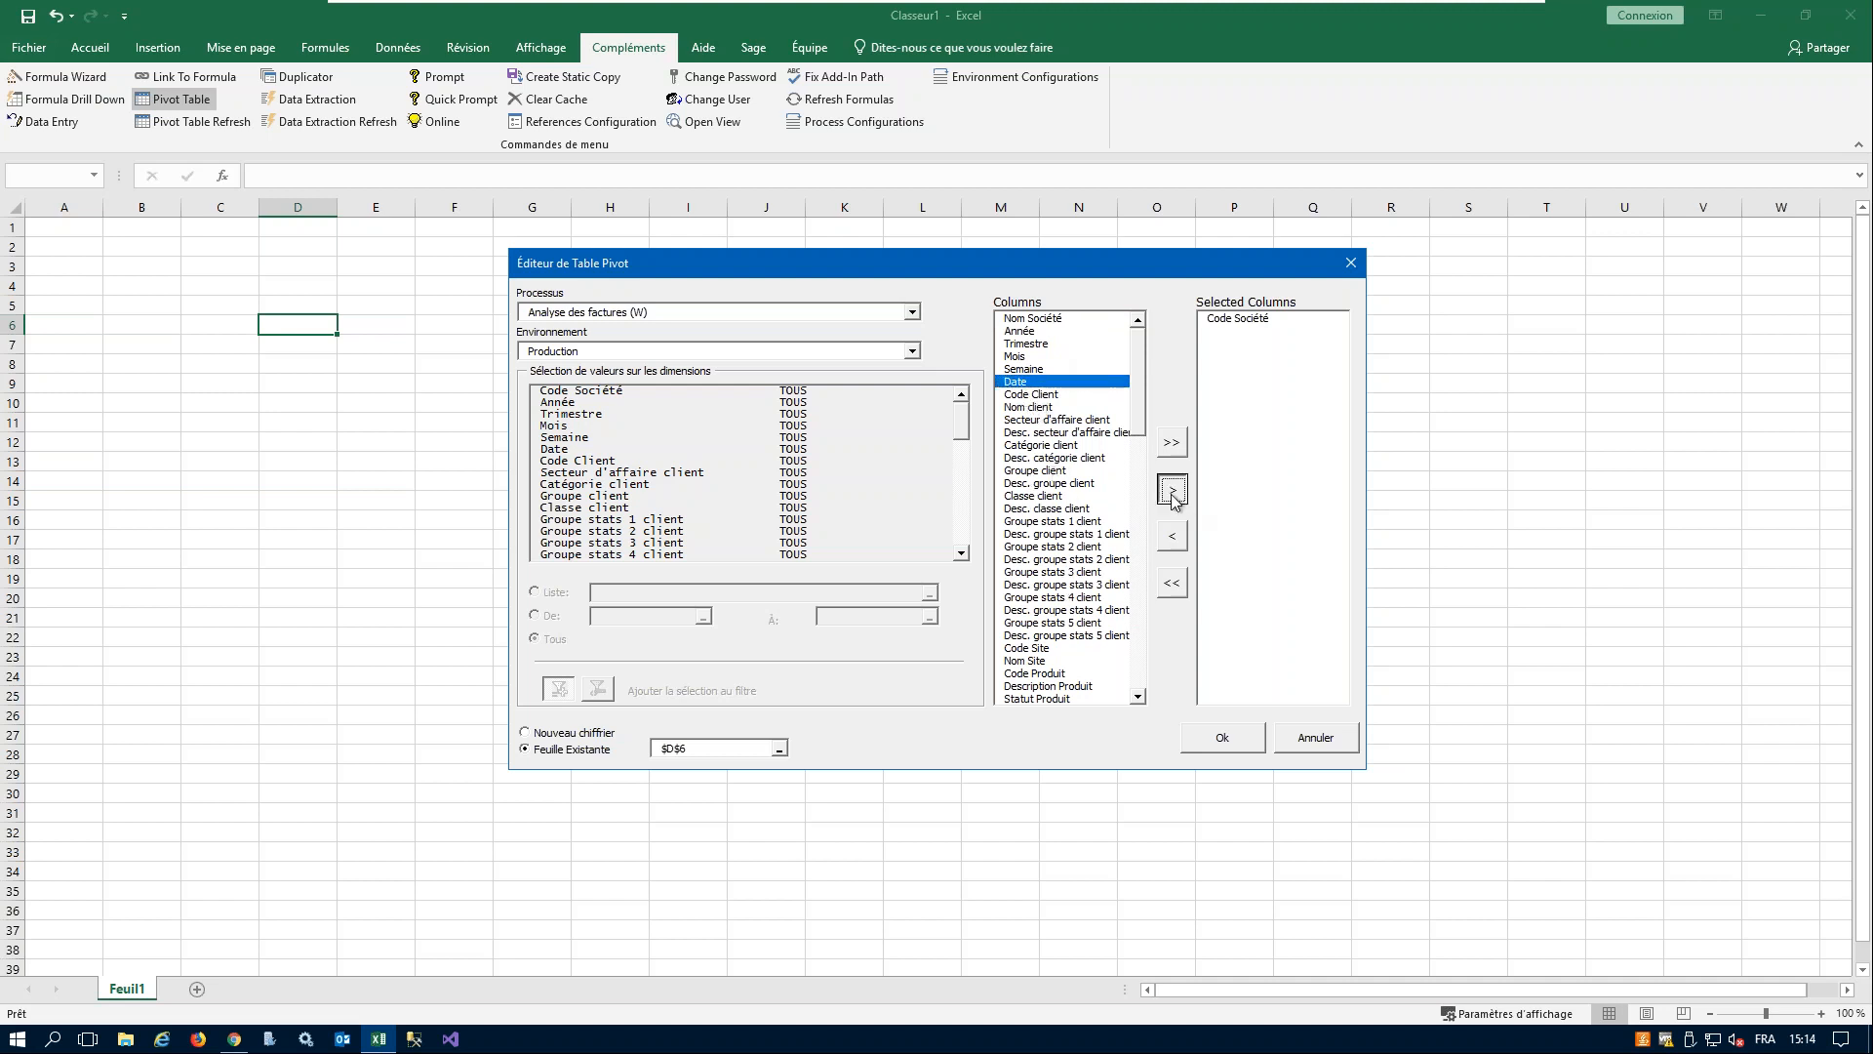
{"action": "left_click", "coordinate": [1174, 494]}
{"action": "left_click", "coordinate": [1021, 321]}
{"action": "left_click", "coordinate": [1026, 332]}
{"action": "left_click", "coordinate": [1173, 491]}
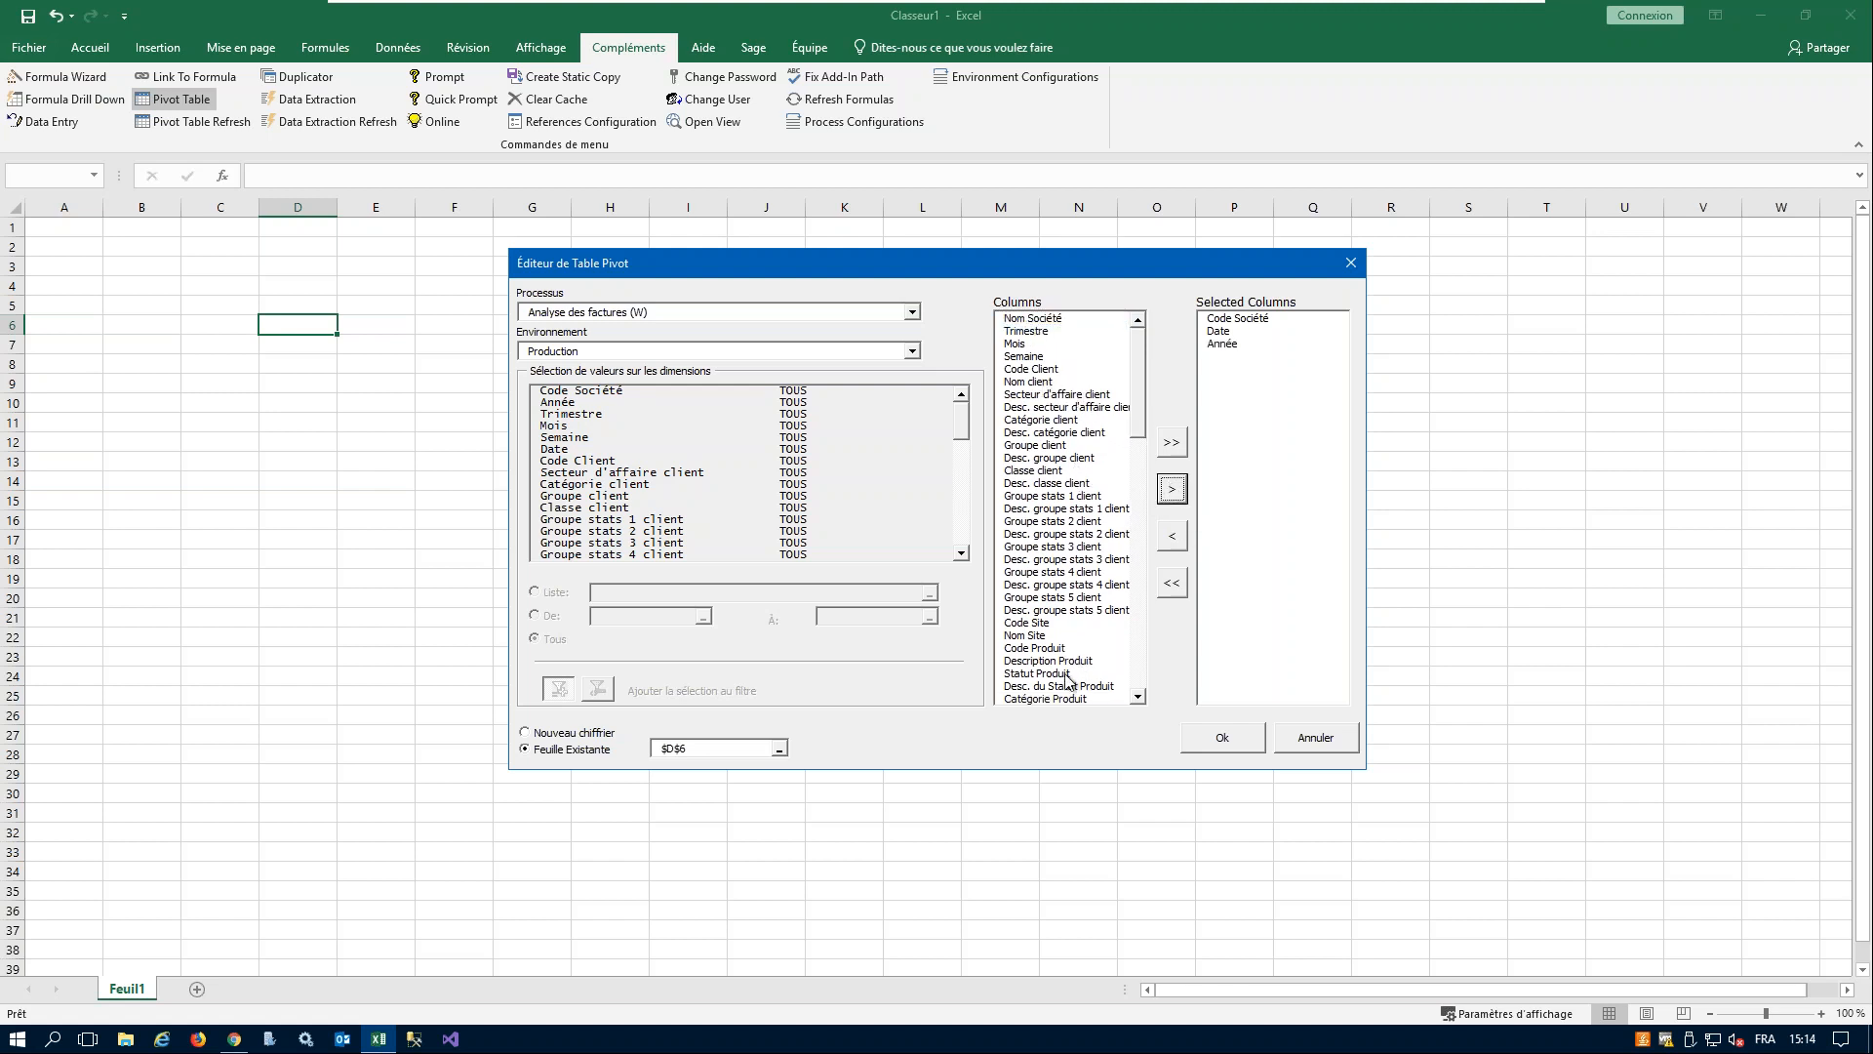
{"action": "left_click", "coordinate": [1052, 649]}
{"action": "left_click", "coordinate": [1171, 493]}
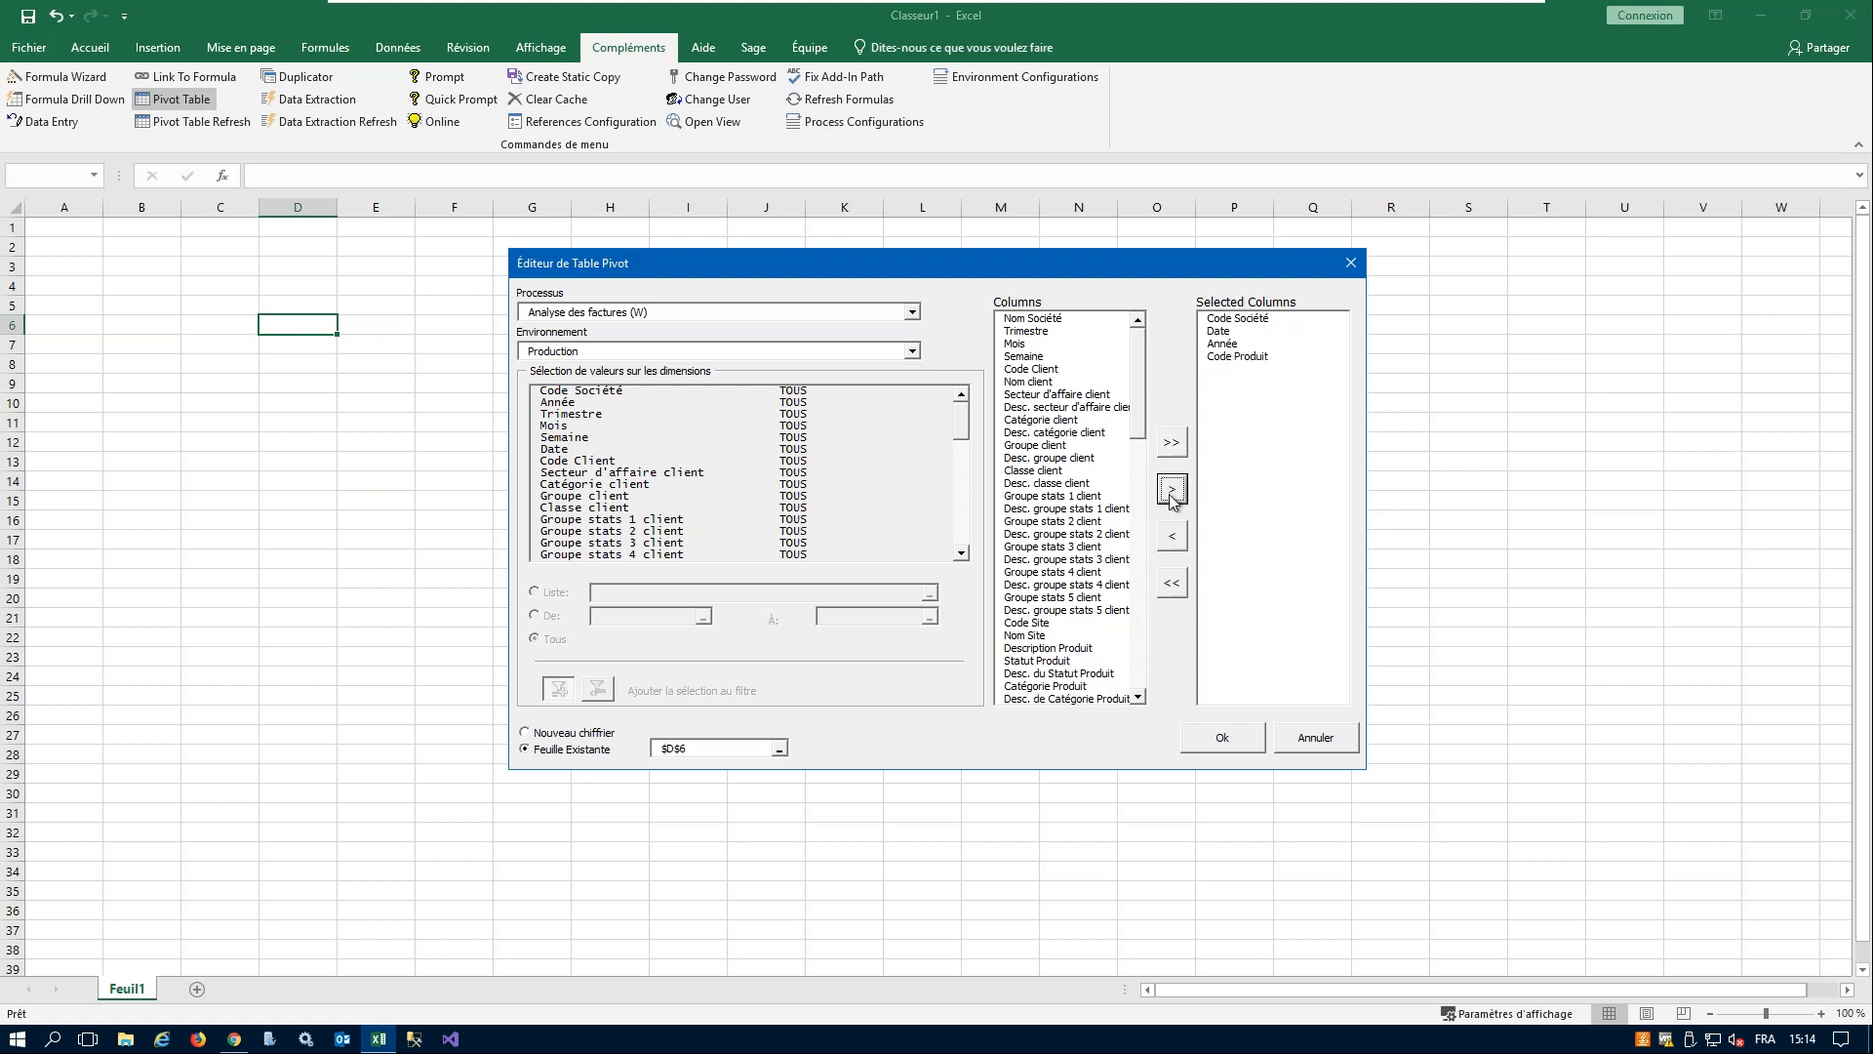
{"action": "left_click", "coordinate": [1047, 375]}
{"action": "left_click", "coordinate": [1171, 489]}
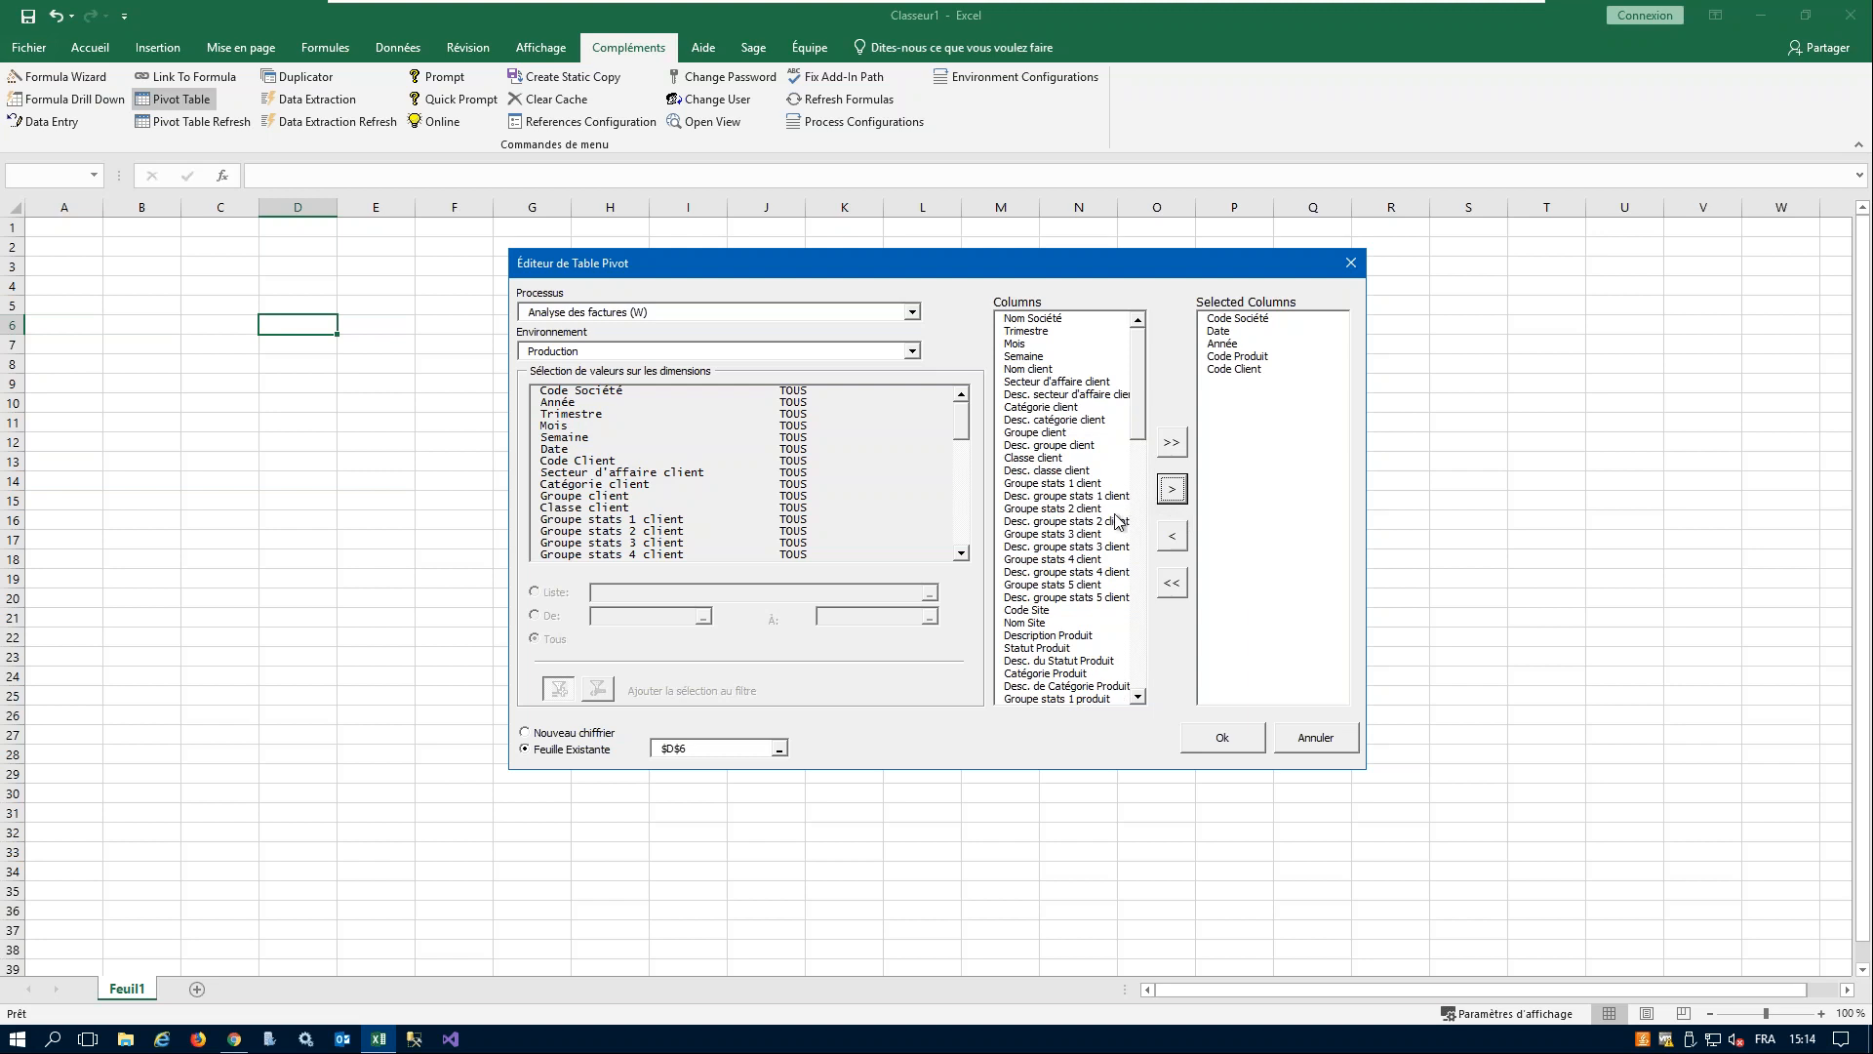
- Add Quantité Vendue and Montant devise société to the selected columns and create the pivot table on the existing sheet
{"action": "left_click_drag", "start_coordinate": [1139, 415], "coordinate": [1149, 664]}
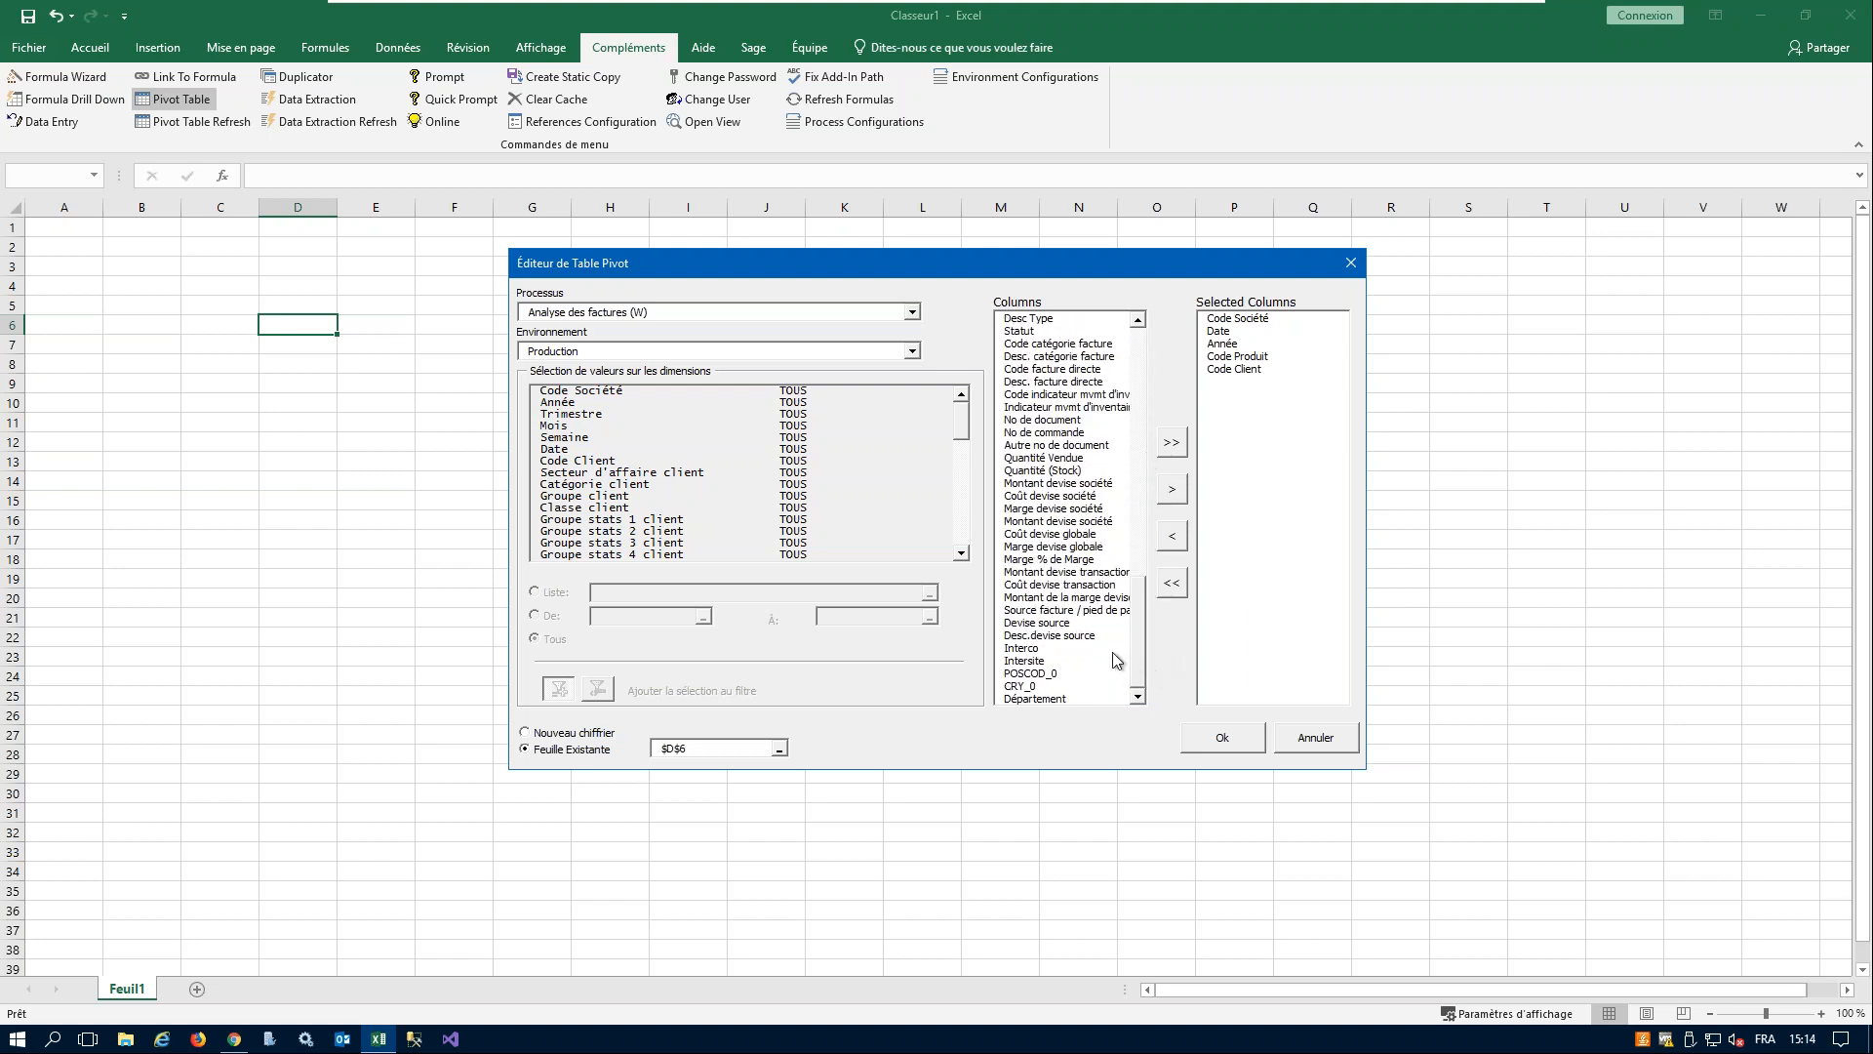
{"action": "left_click", "coordinate": [1071, 460]}
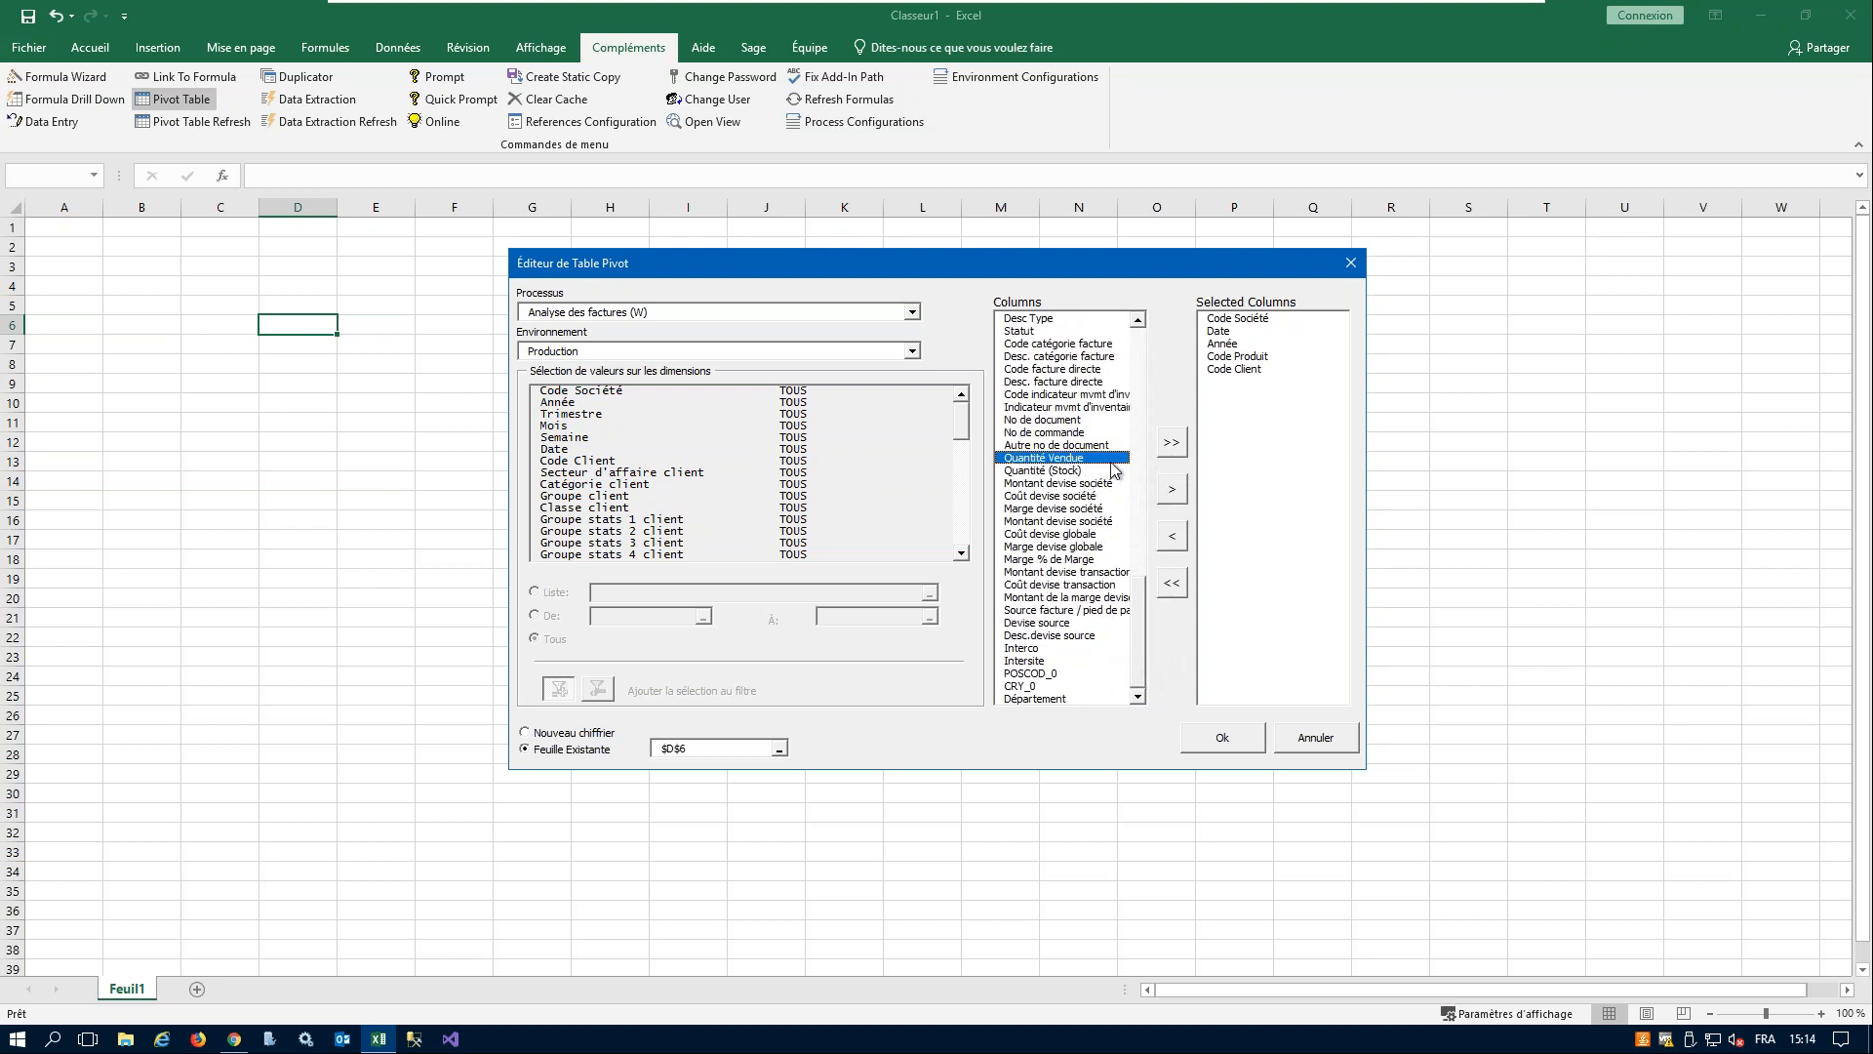
{"action": "left_click", "coordinate": [1172, 490]}
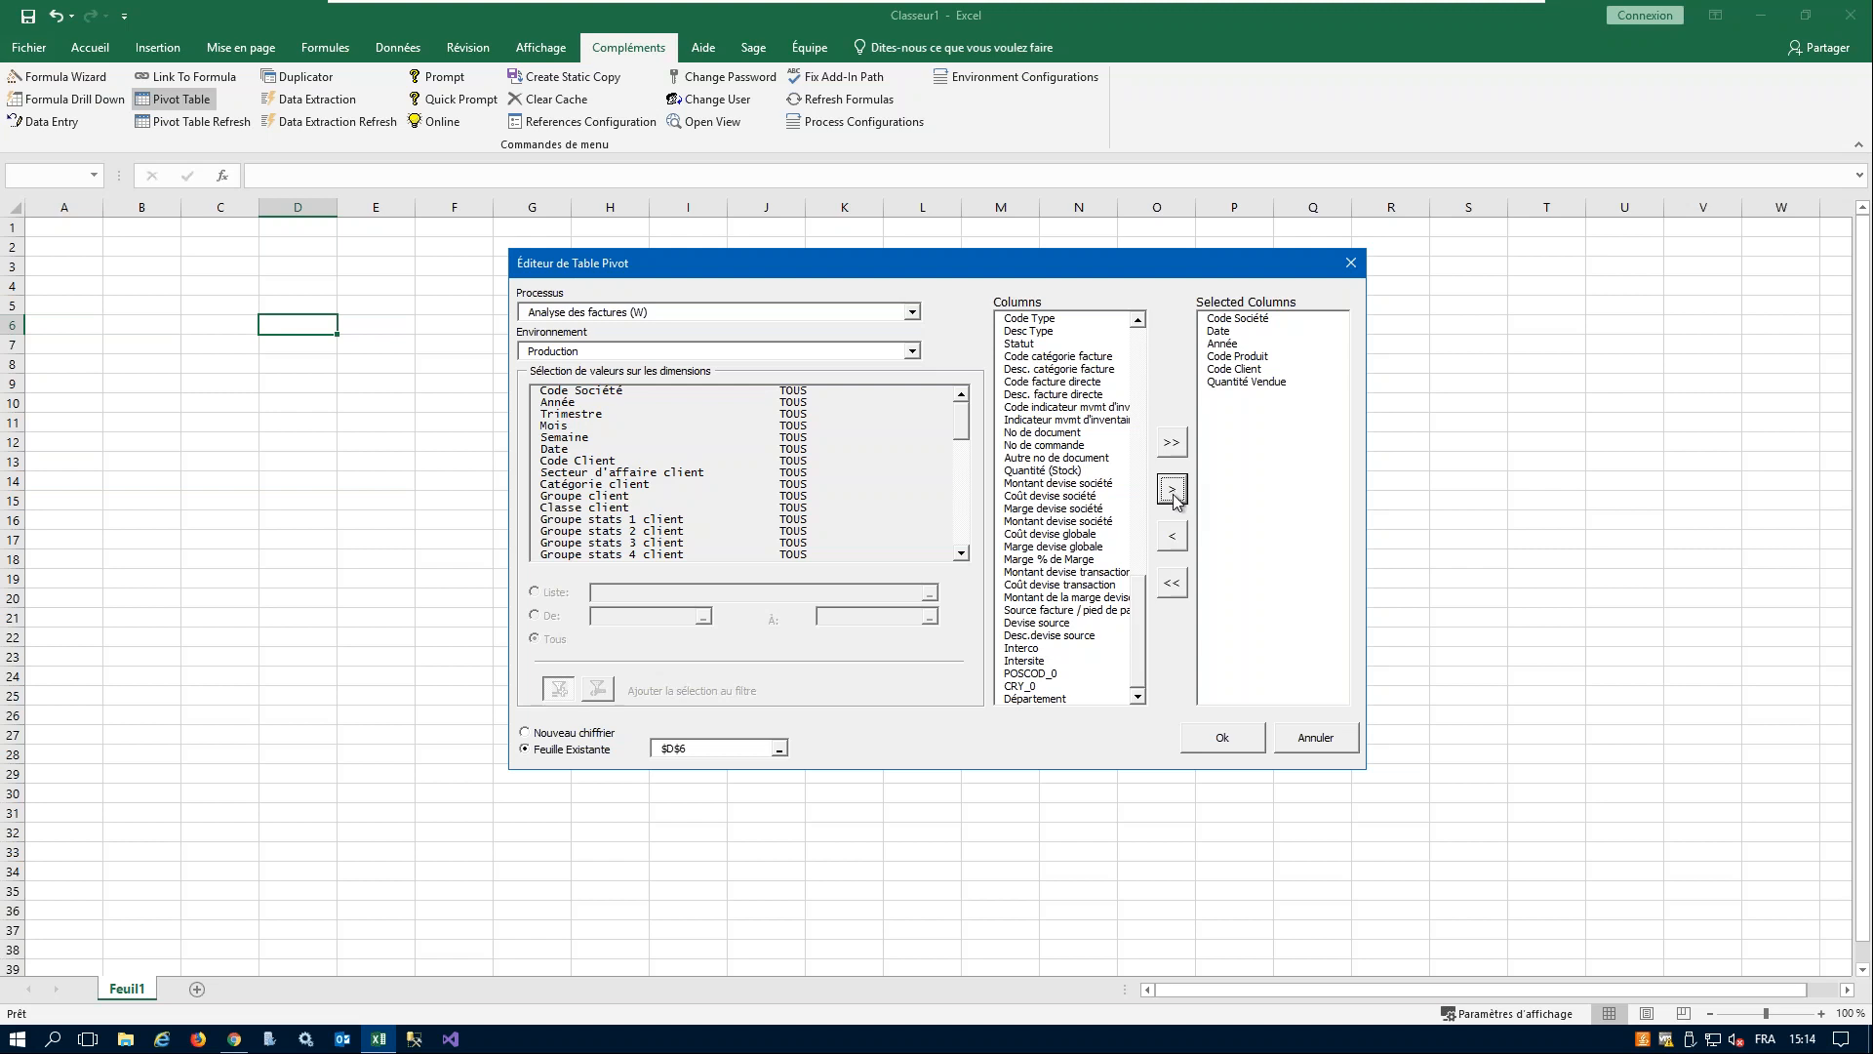
{"action": "left_click", "coordinate": [1081, 484]}
{"action": "left_click", "coordinate": [1172, 490]}
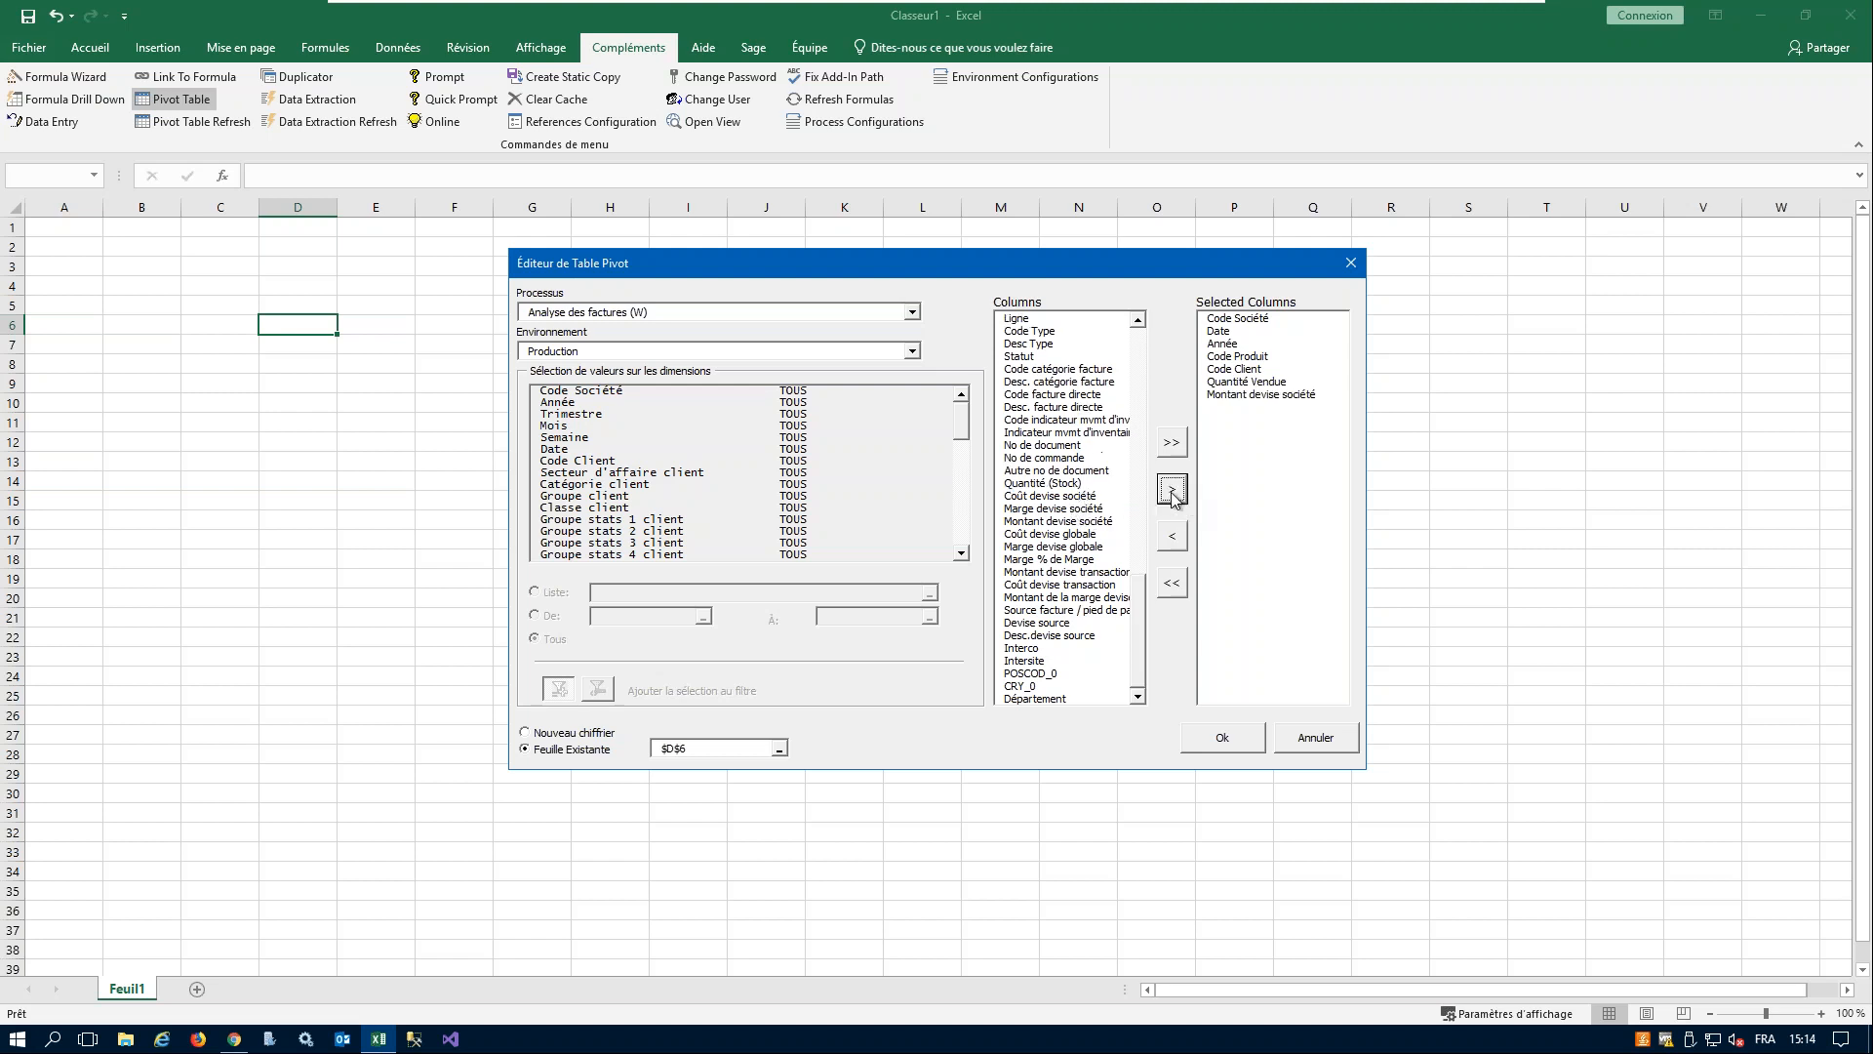
{"action": "left_click", "coordinate": [1227, 739]}
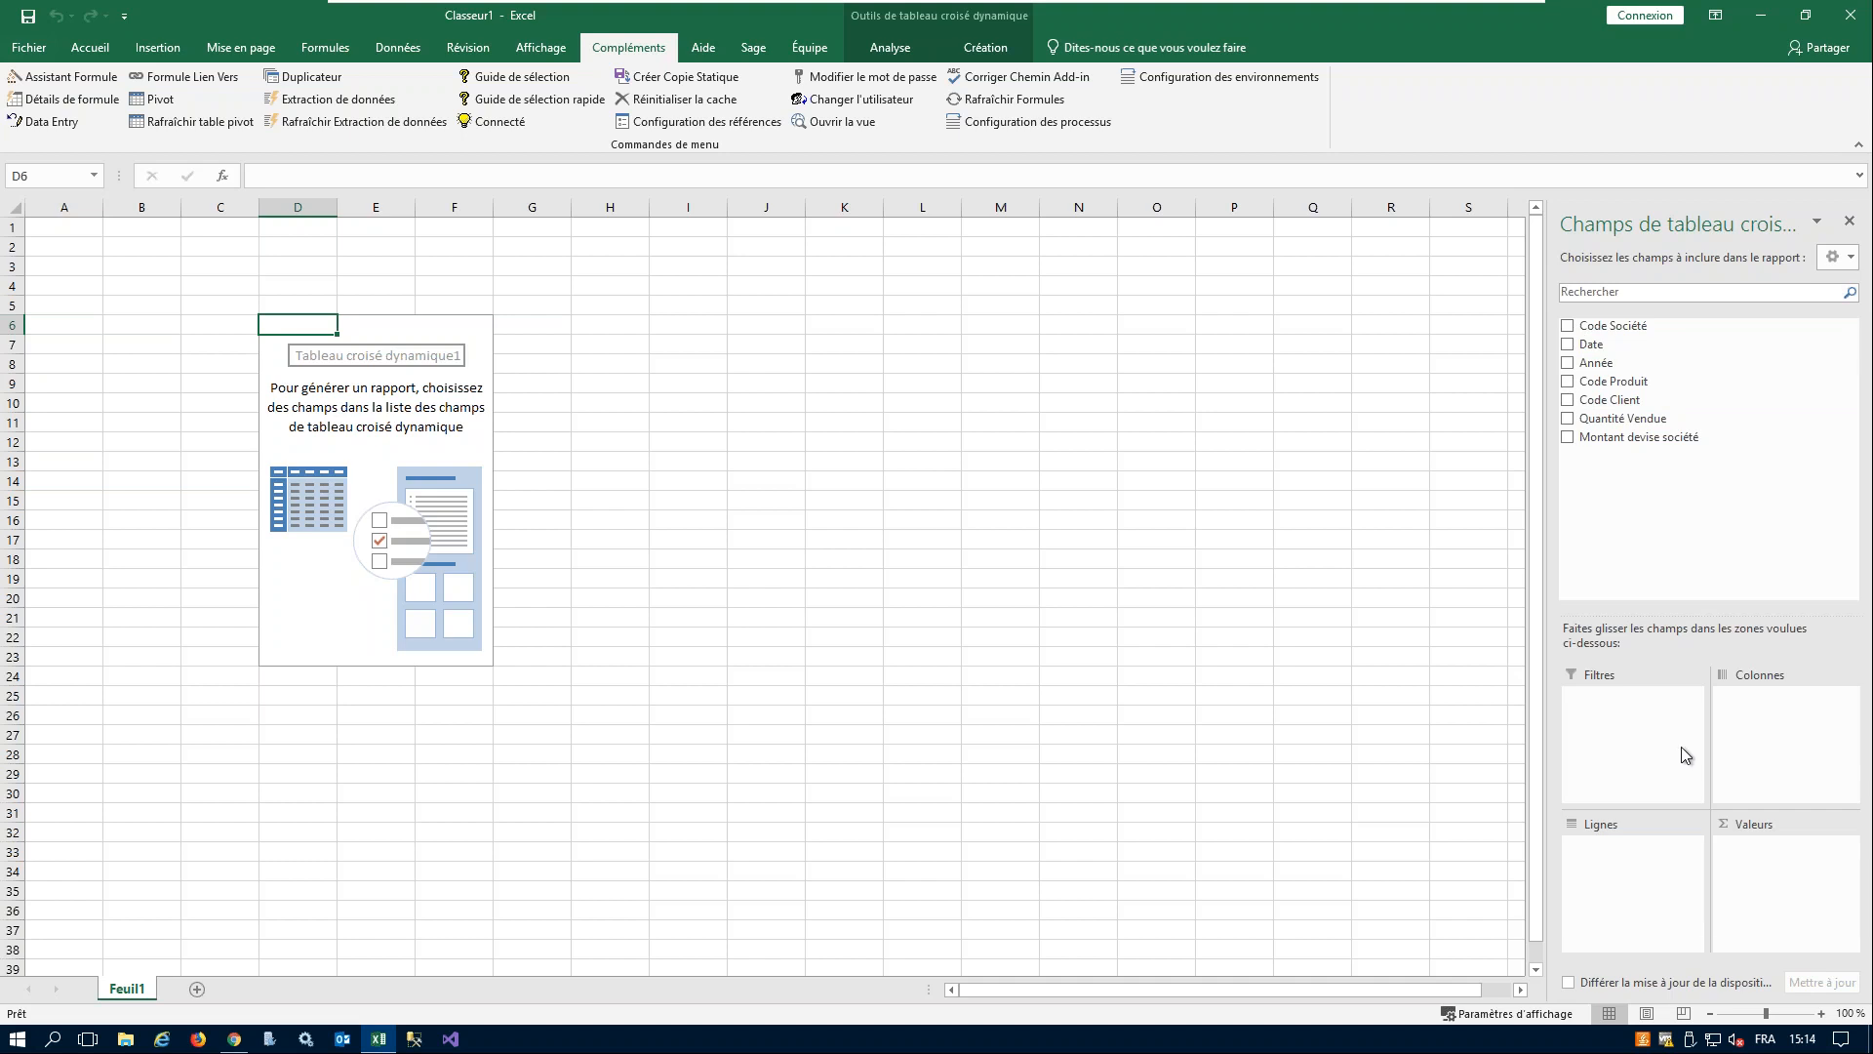
- Lay out the pivot table with Code Client and Code Produit as rows and Année as columns
{"action": "left_click_drag", "start_coordinate": [1610, 399], "coordinate": [1622, 856]}
{"action": "left_click_drag", "start_coordinate": [1636, 391], "coordinate": [1642, 899]}
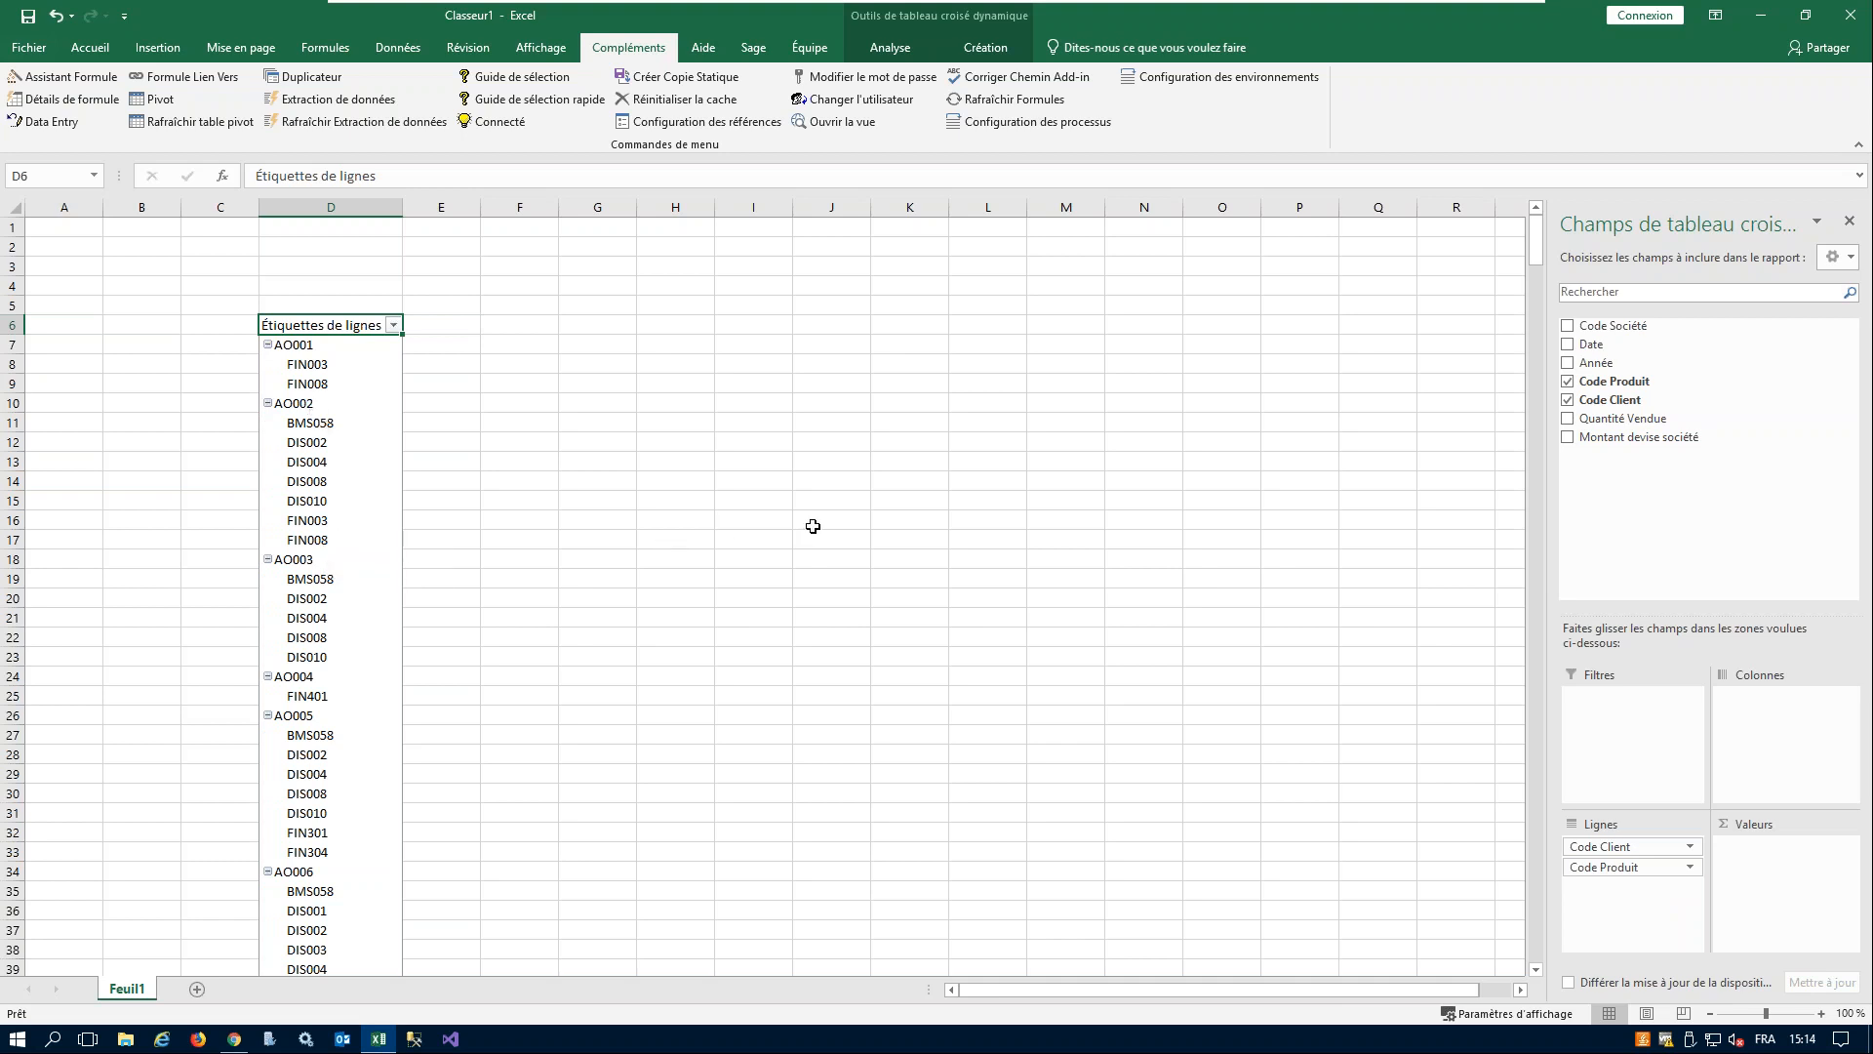
{"action": "left_click_drag", "start_coordinate": [1605, 369], "coordinate": [1747, 705]}
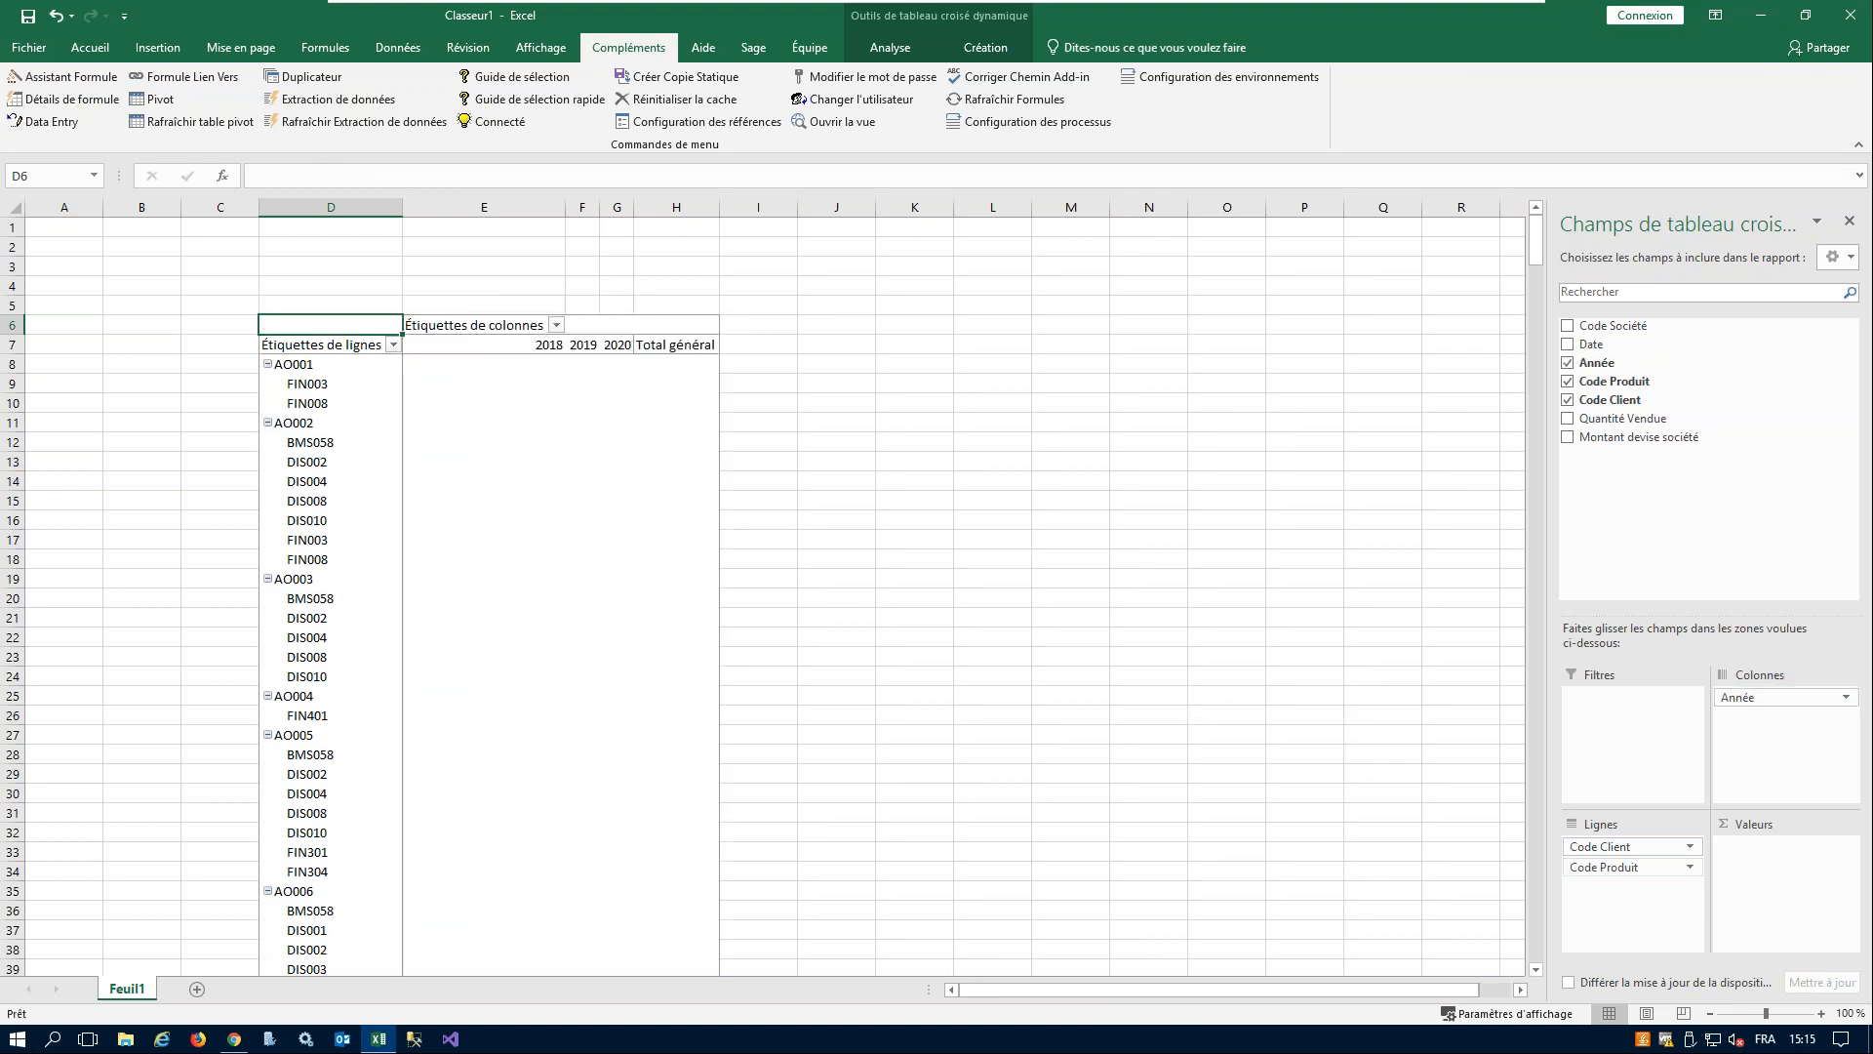
- Add Quantité Vendue and Montant devise société as summed values in the pivot table and look across the yearly columns
{"action": "left_click_drag", "start_coordinate": [1624, 418], "coordinate": [1791, 879]}
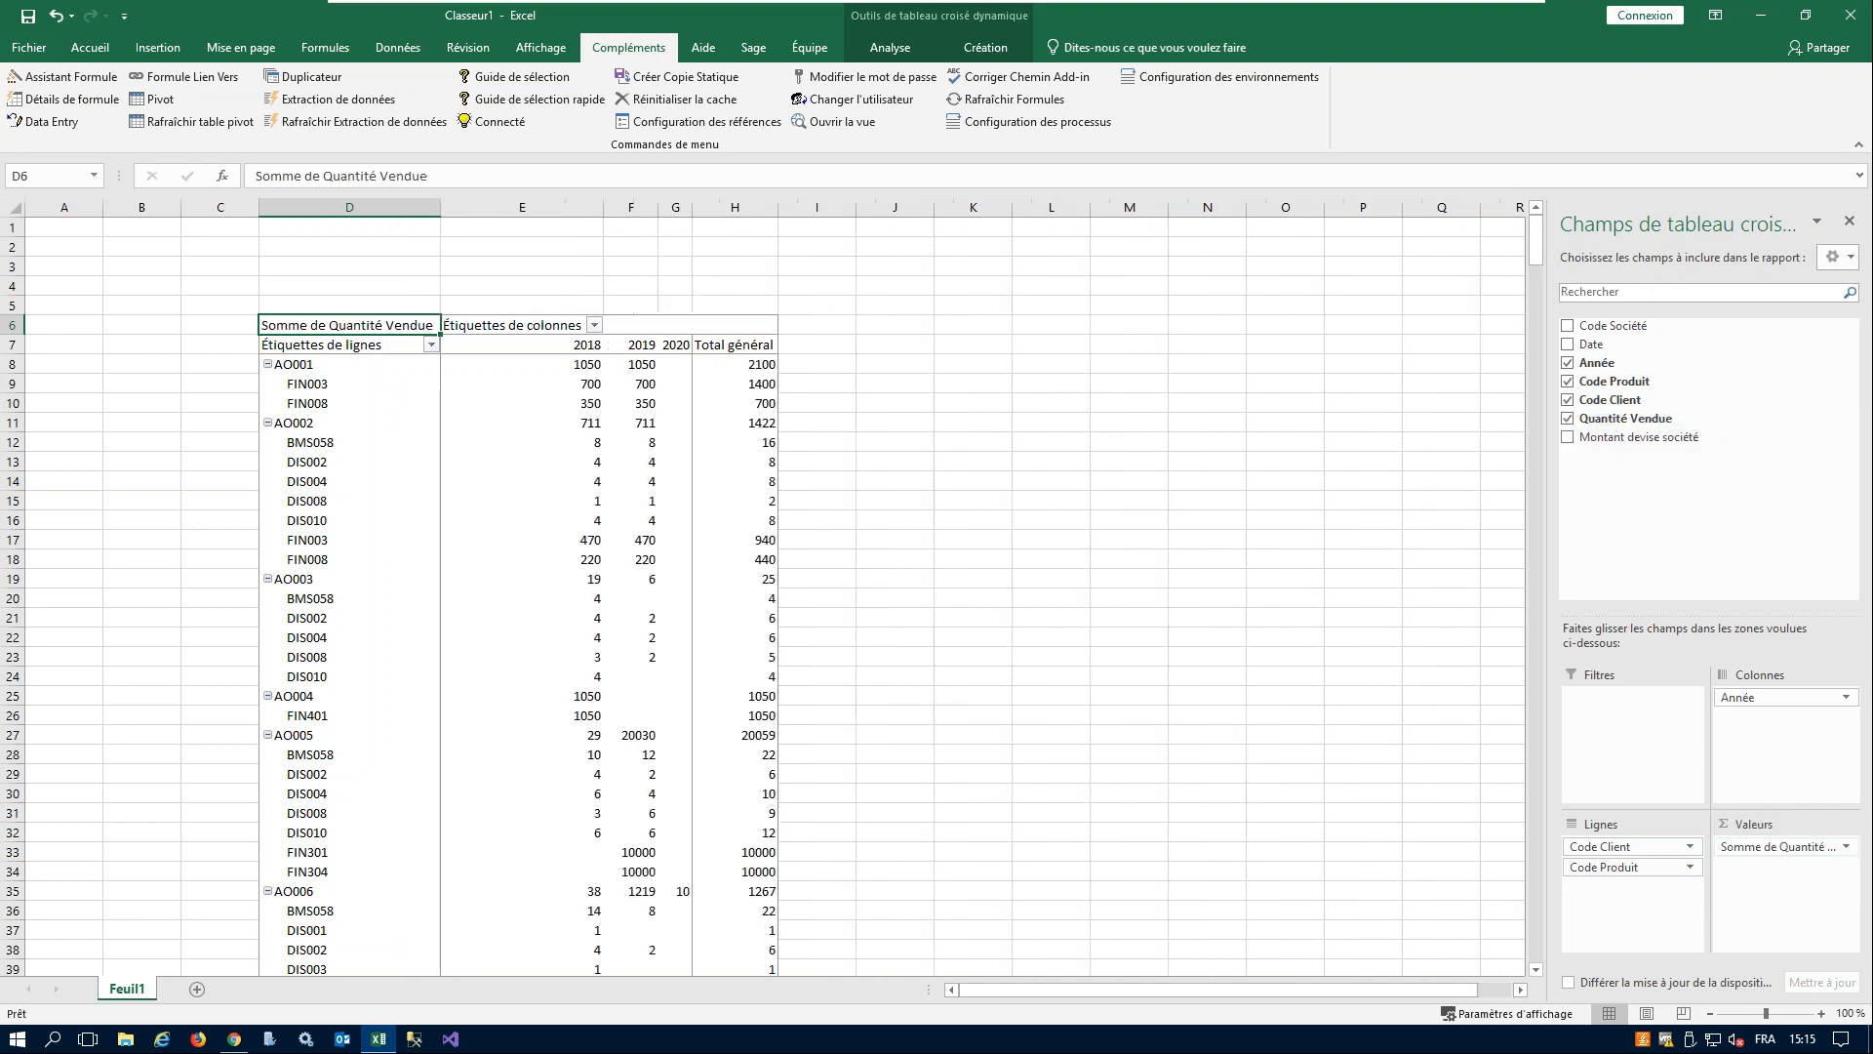
{"action": "left_click_drag", "start_coordinate": [1644, 437], "coordinate": [1786, 883]}
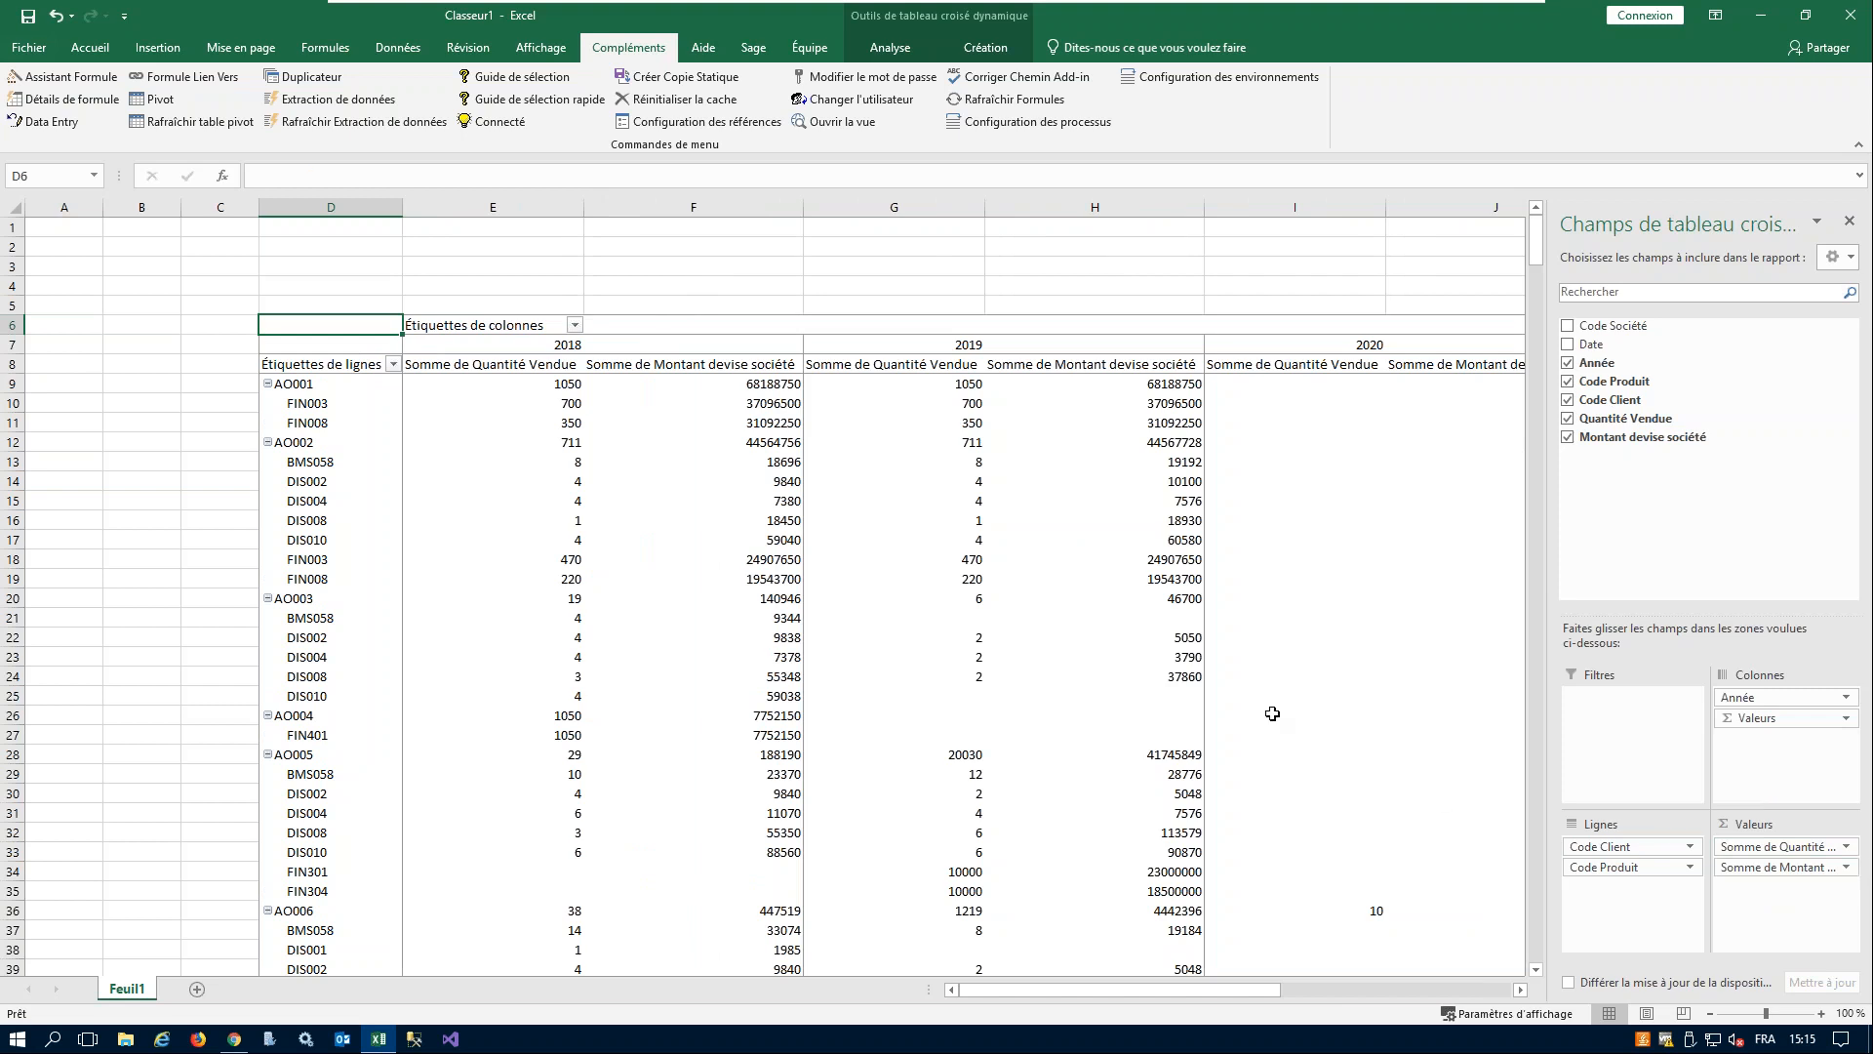
{"action": "mouse_move", "coordinate": [663, 841]}
{"action": "left_click_drag", "start_coordinate": [1079, 991], "coordinate": [1168, 996]}
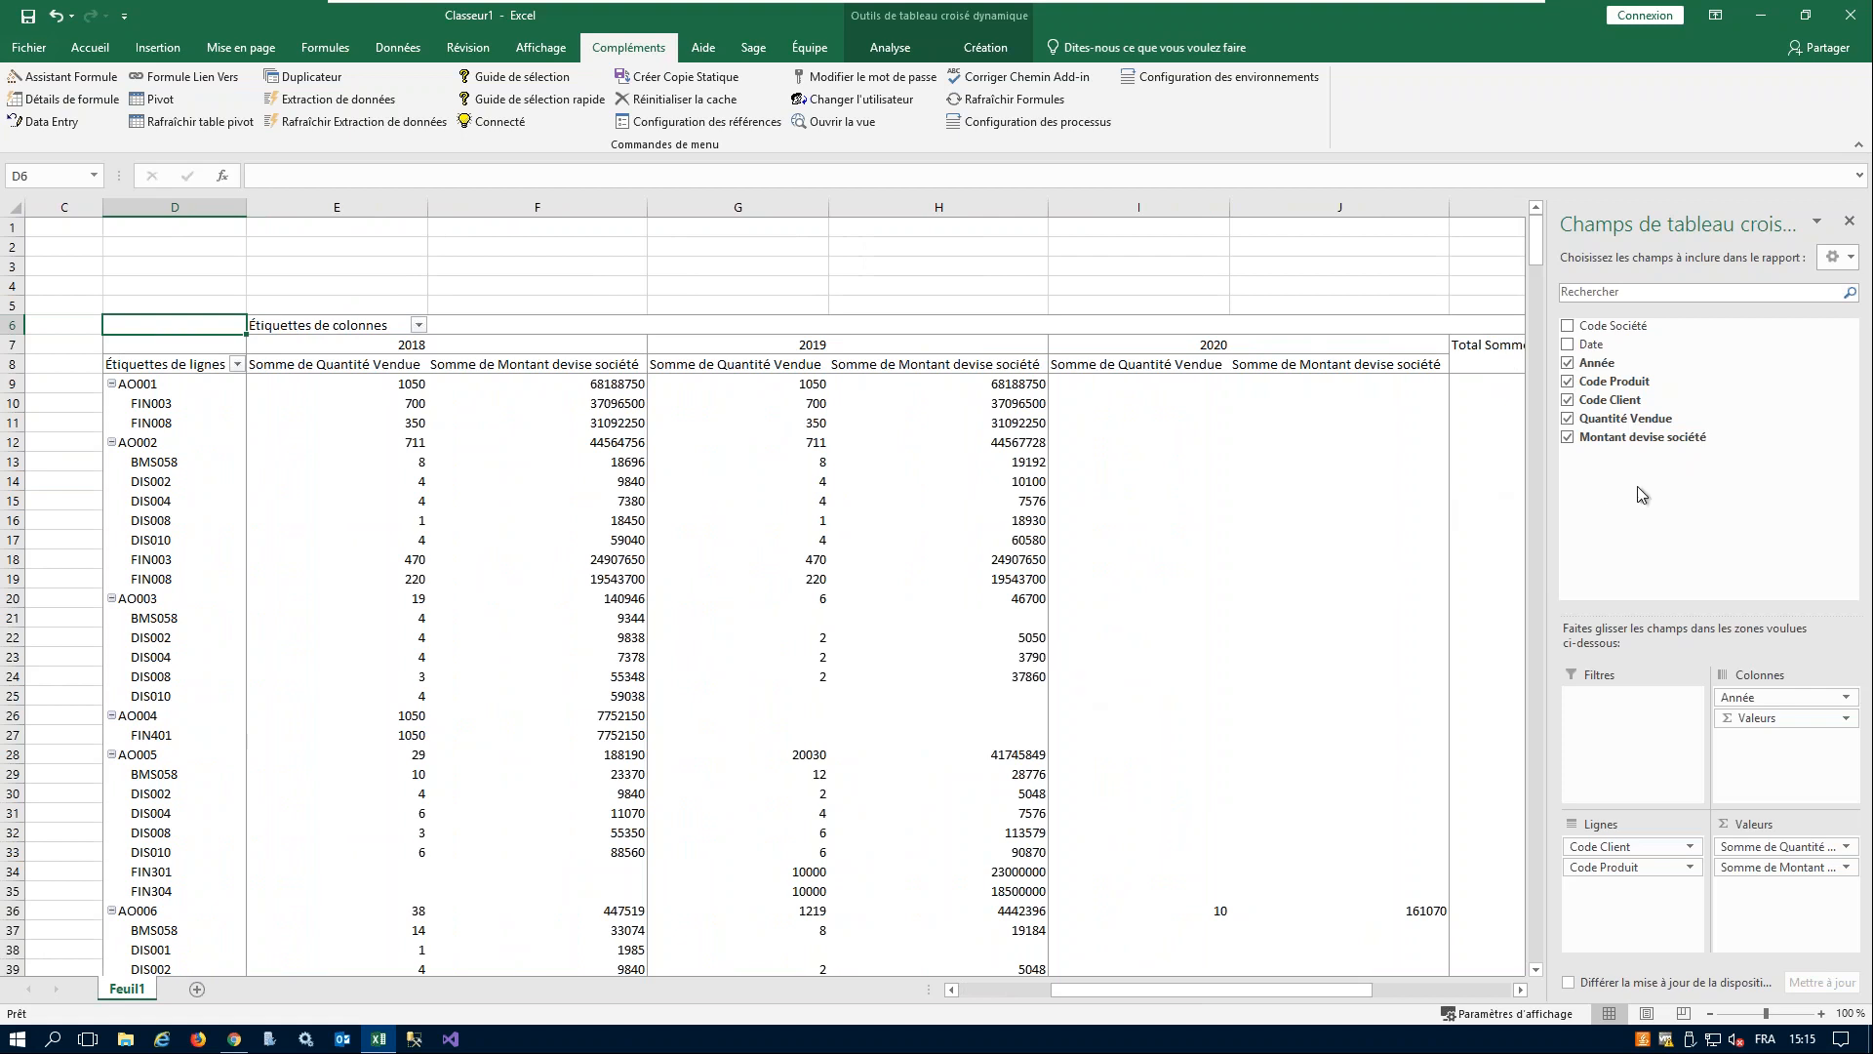
{"action": "left_click_drag", "start_coordinate": [1145, 992], "coordinate": [1099, 991]}
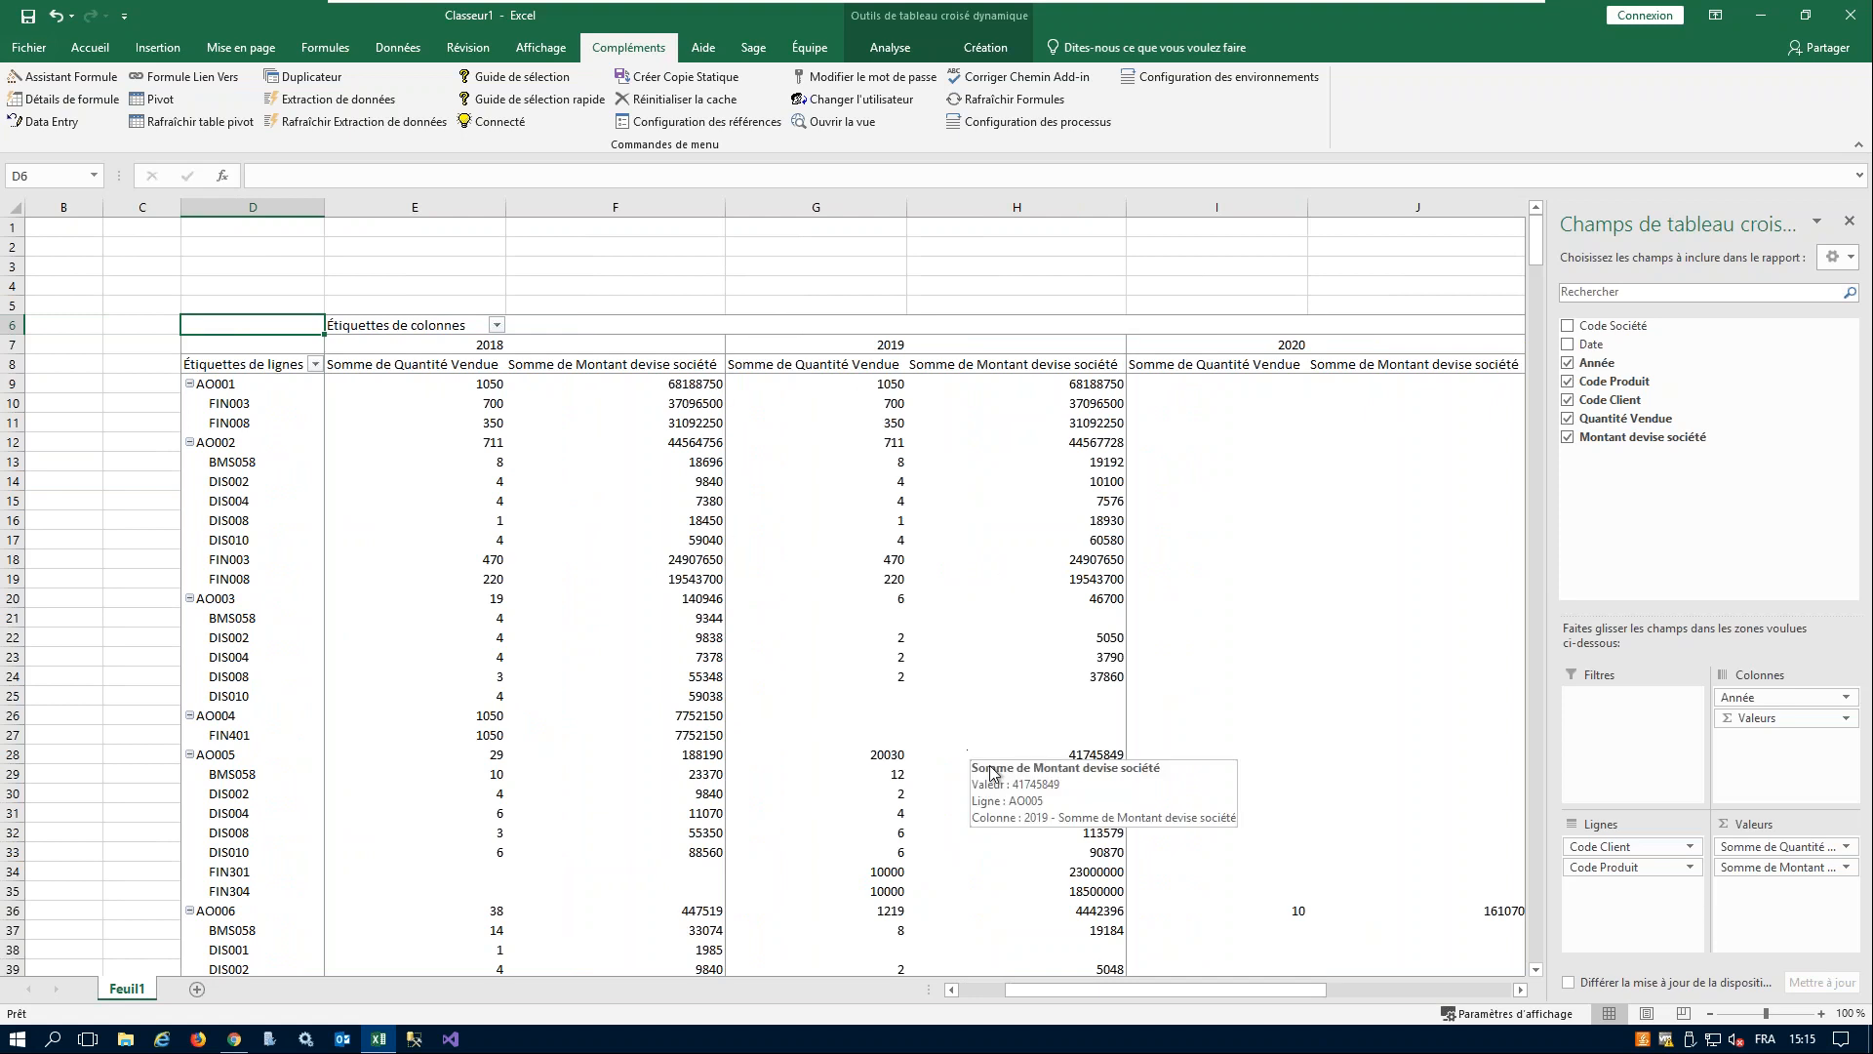
{"action": "left_click_drag", "start_coordinate": [1172, 986], "coordinate": [1079, 993]}
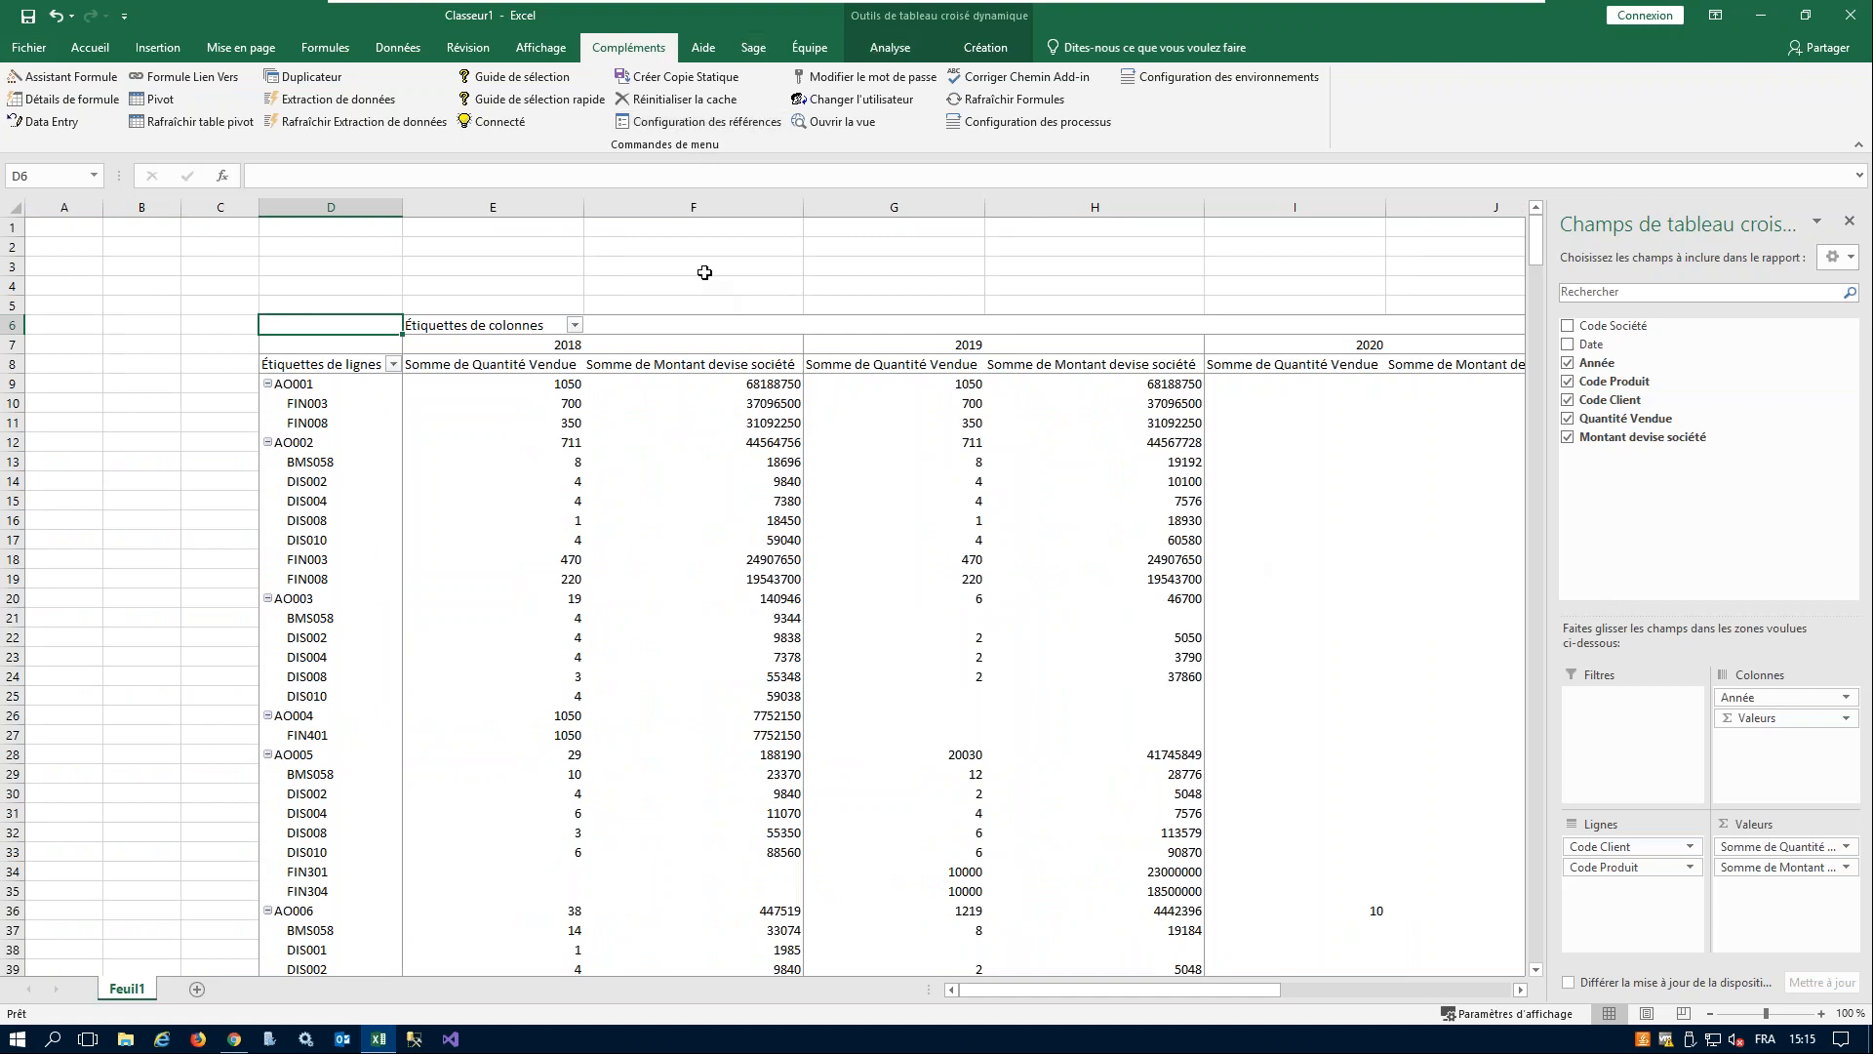
- Insert a Code Société slicer for the pivot table and place it in columns A to C beside the table
{"action": "left_click", "coordinate": [704, 269]}
{"action": "left_click", "coordinate": [731, 448]}
{"action": "left_click", "coordinate": [888, 51]}
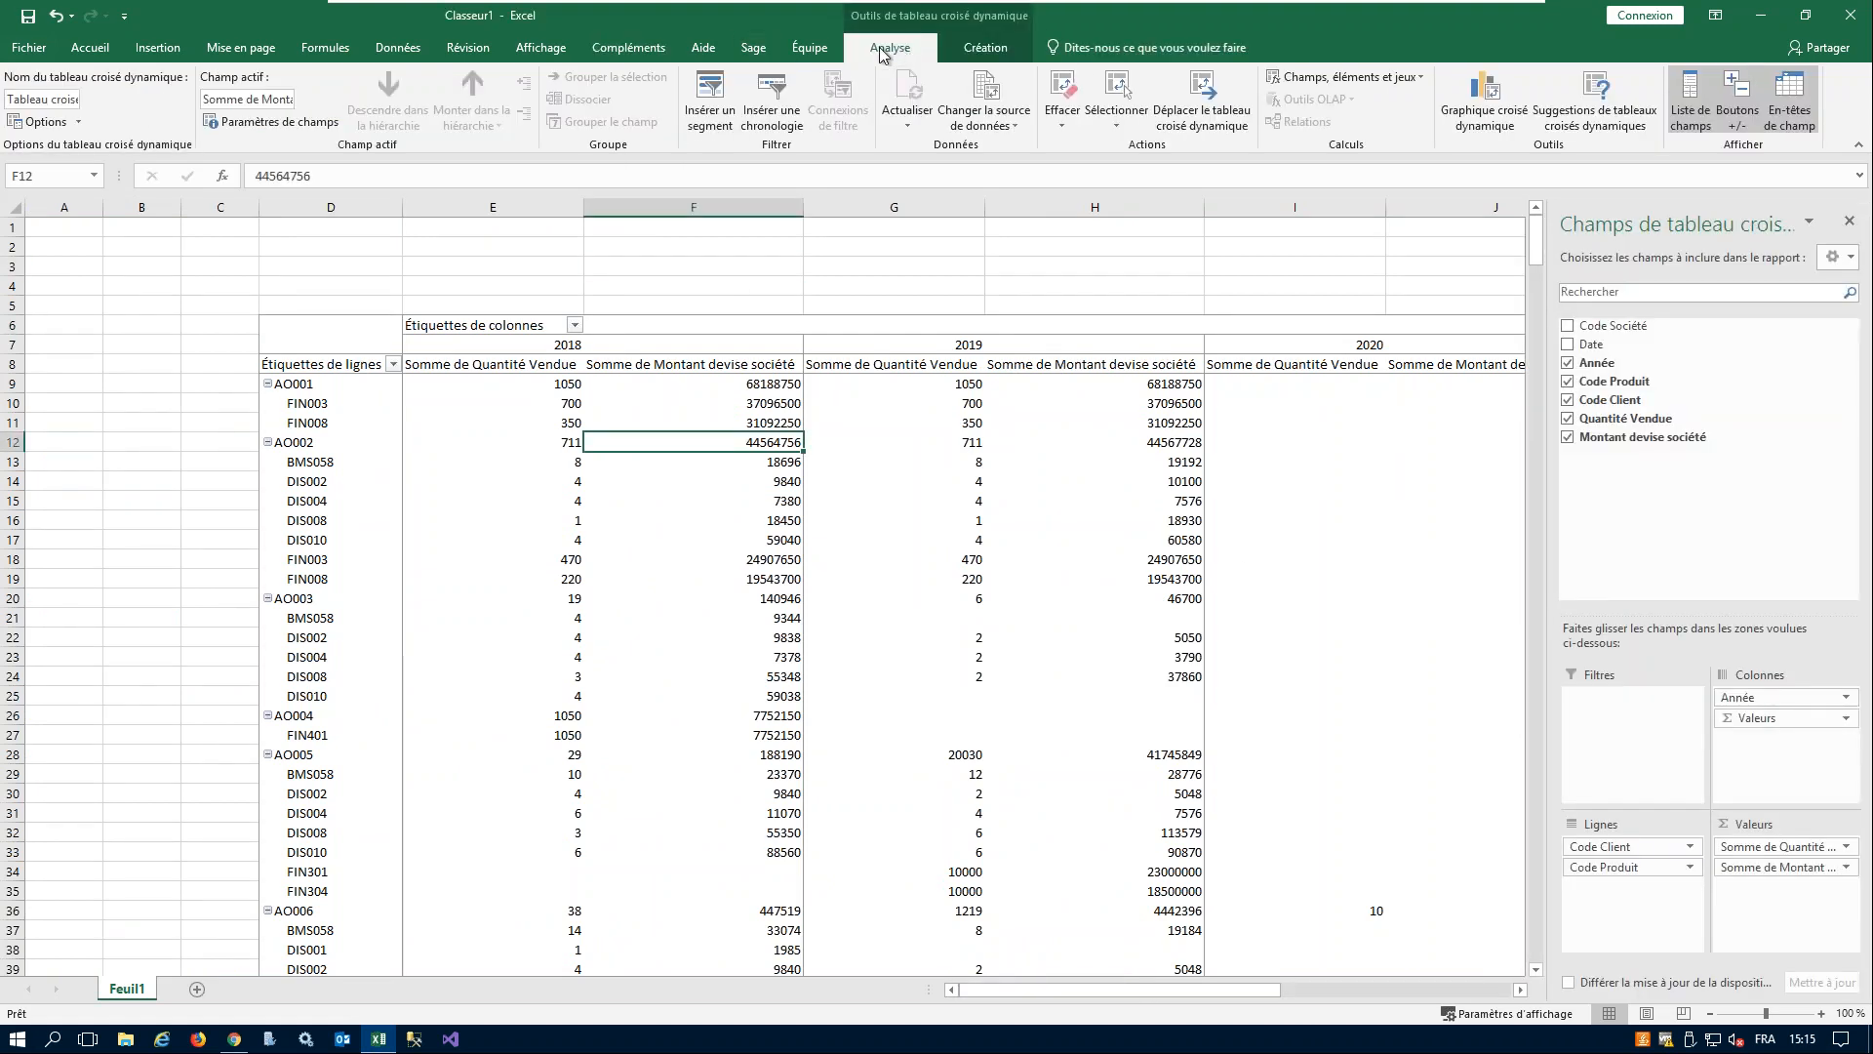
{"action": "left_click", "coordinate": [710, 98]}
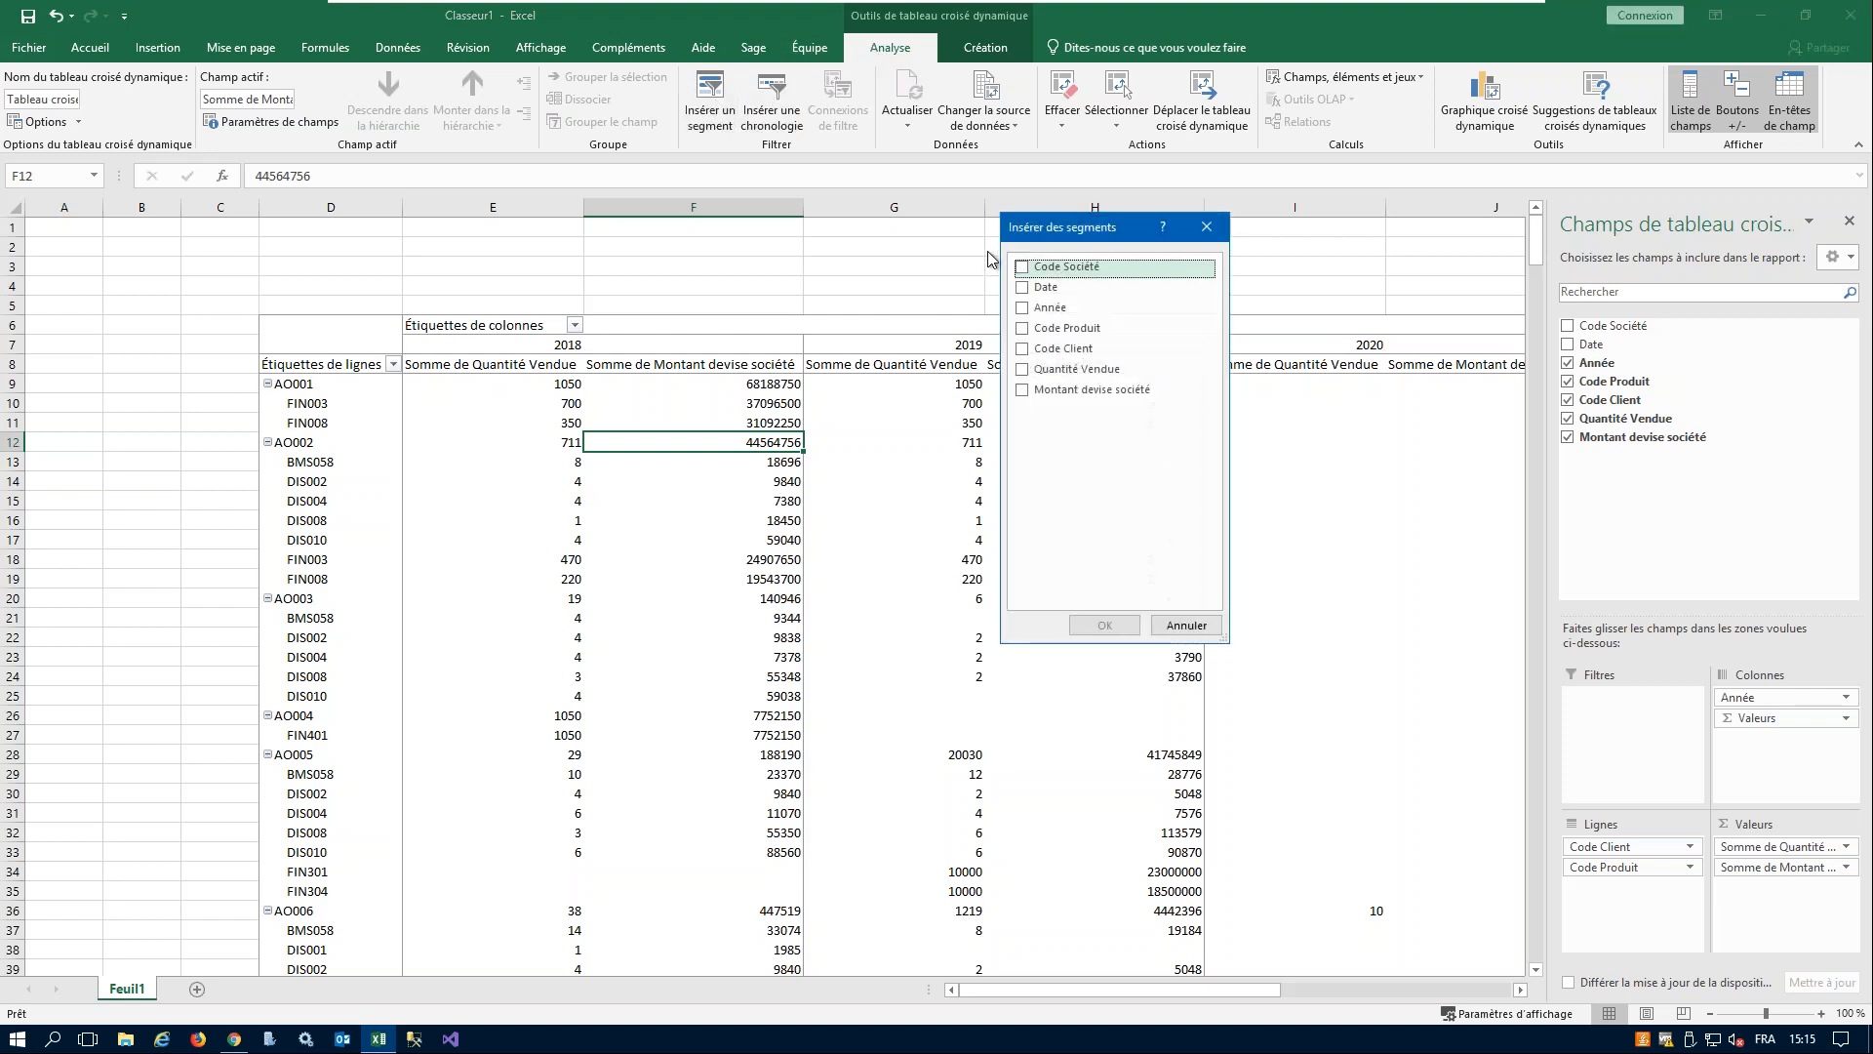
{"action": "left_click", "coordinate": [1054, 267]}
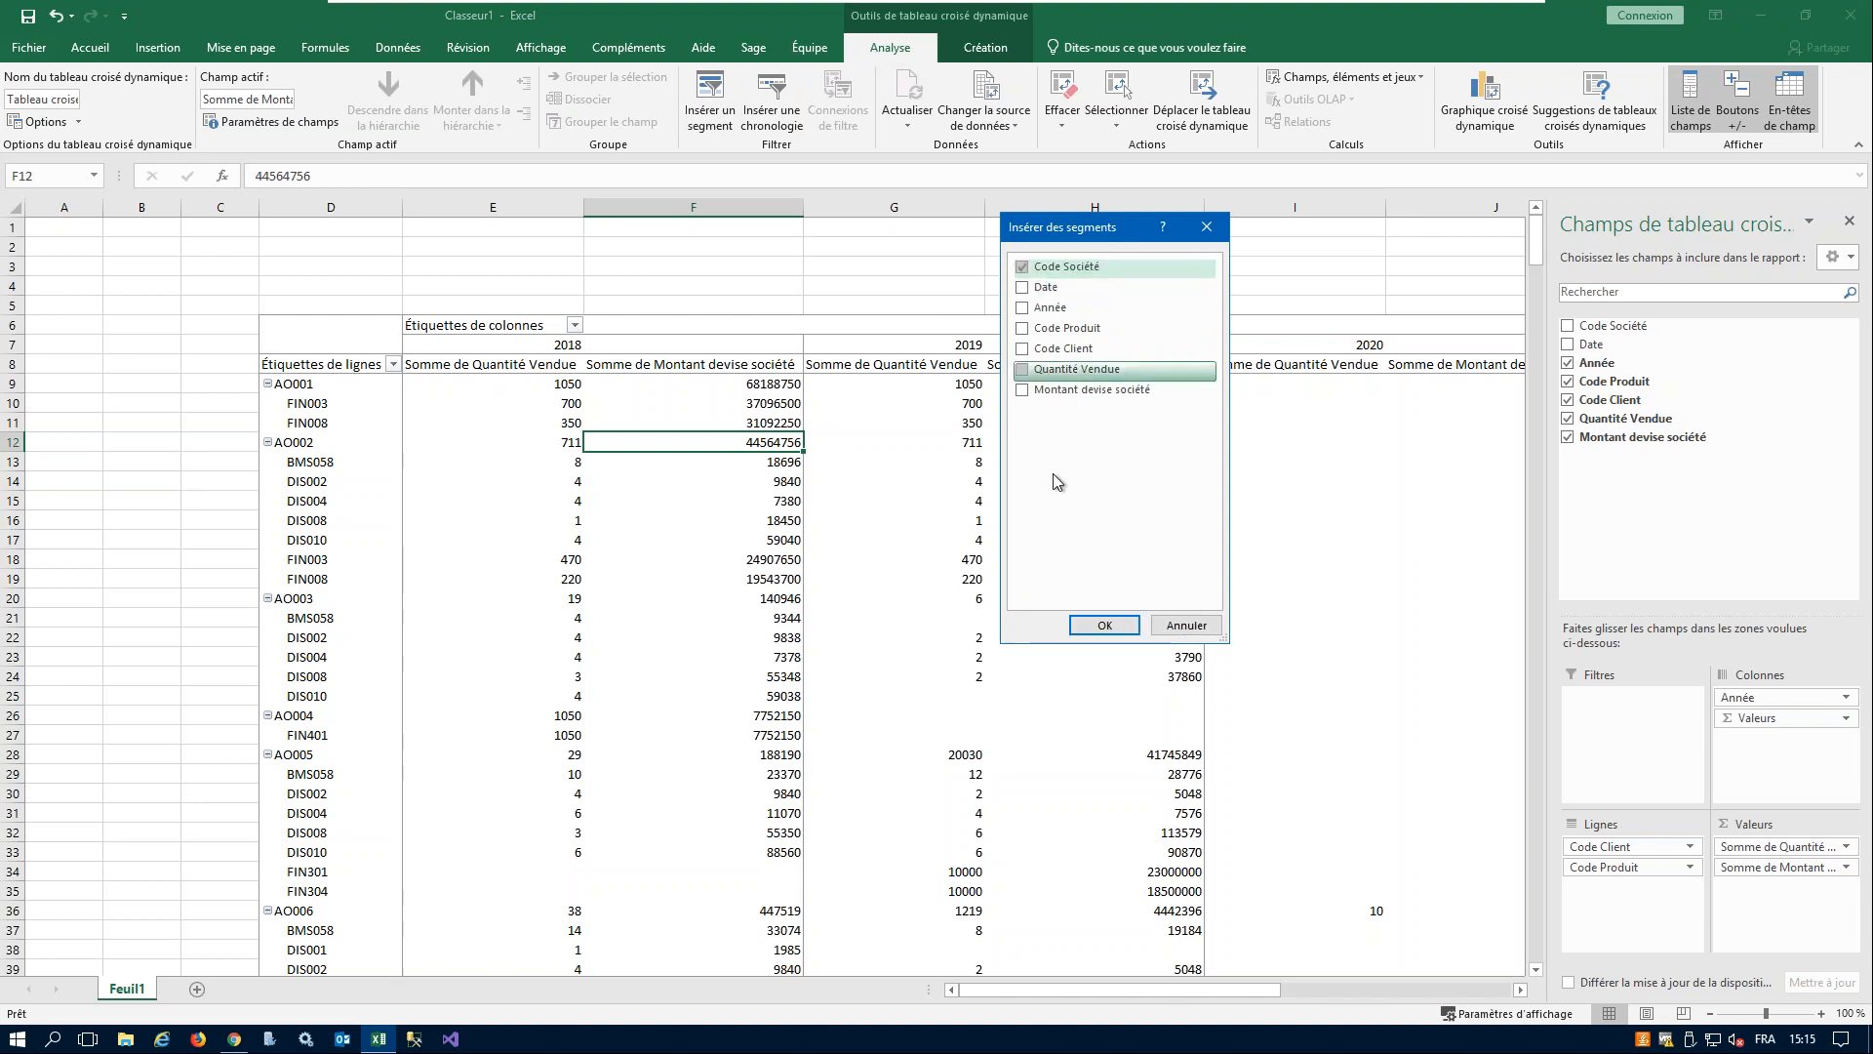
{"action": "left_click", "coordinate": [1097, 625]}
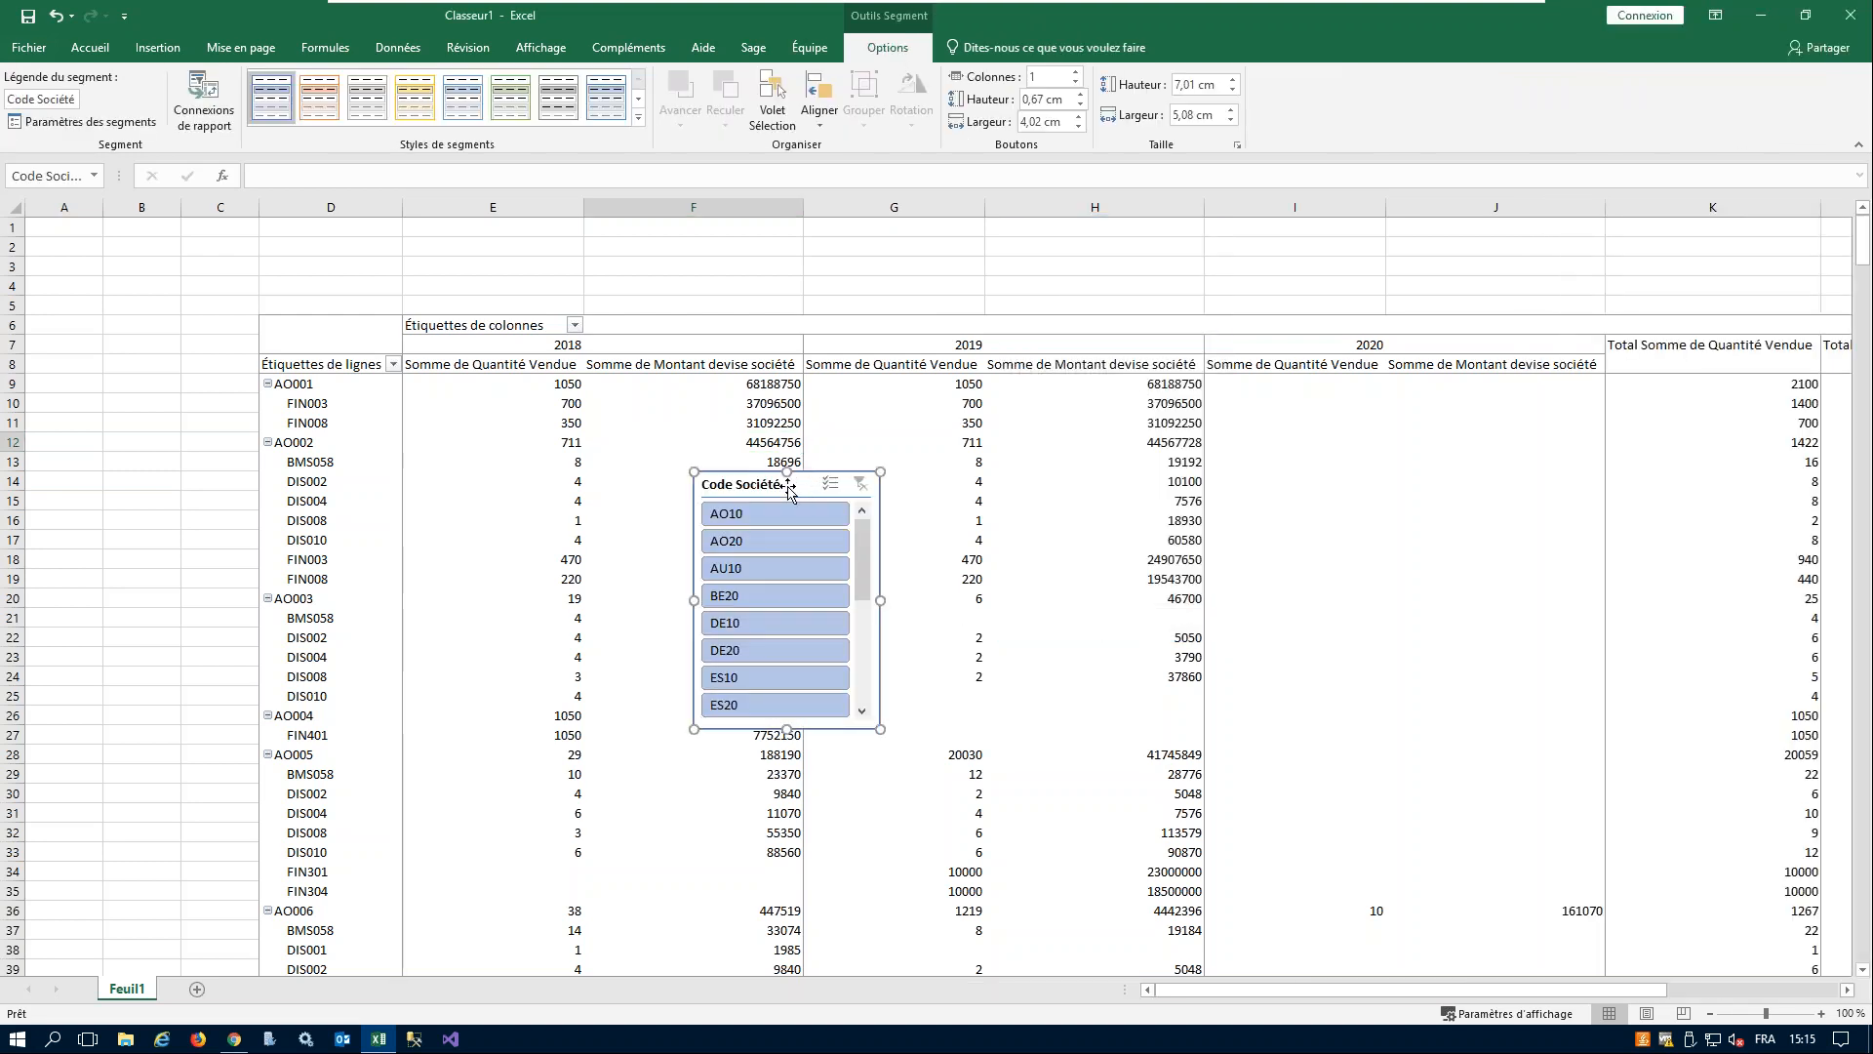
{"action": "left_click_drag", "start_coordinate": [812, 487], "coordinate": [130, 256]}
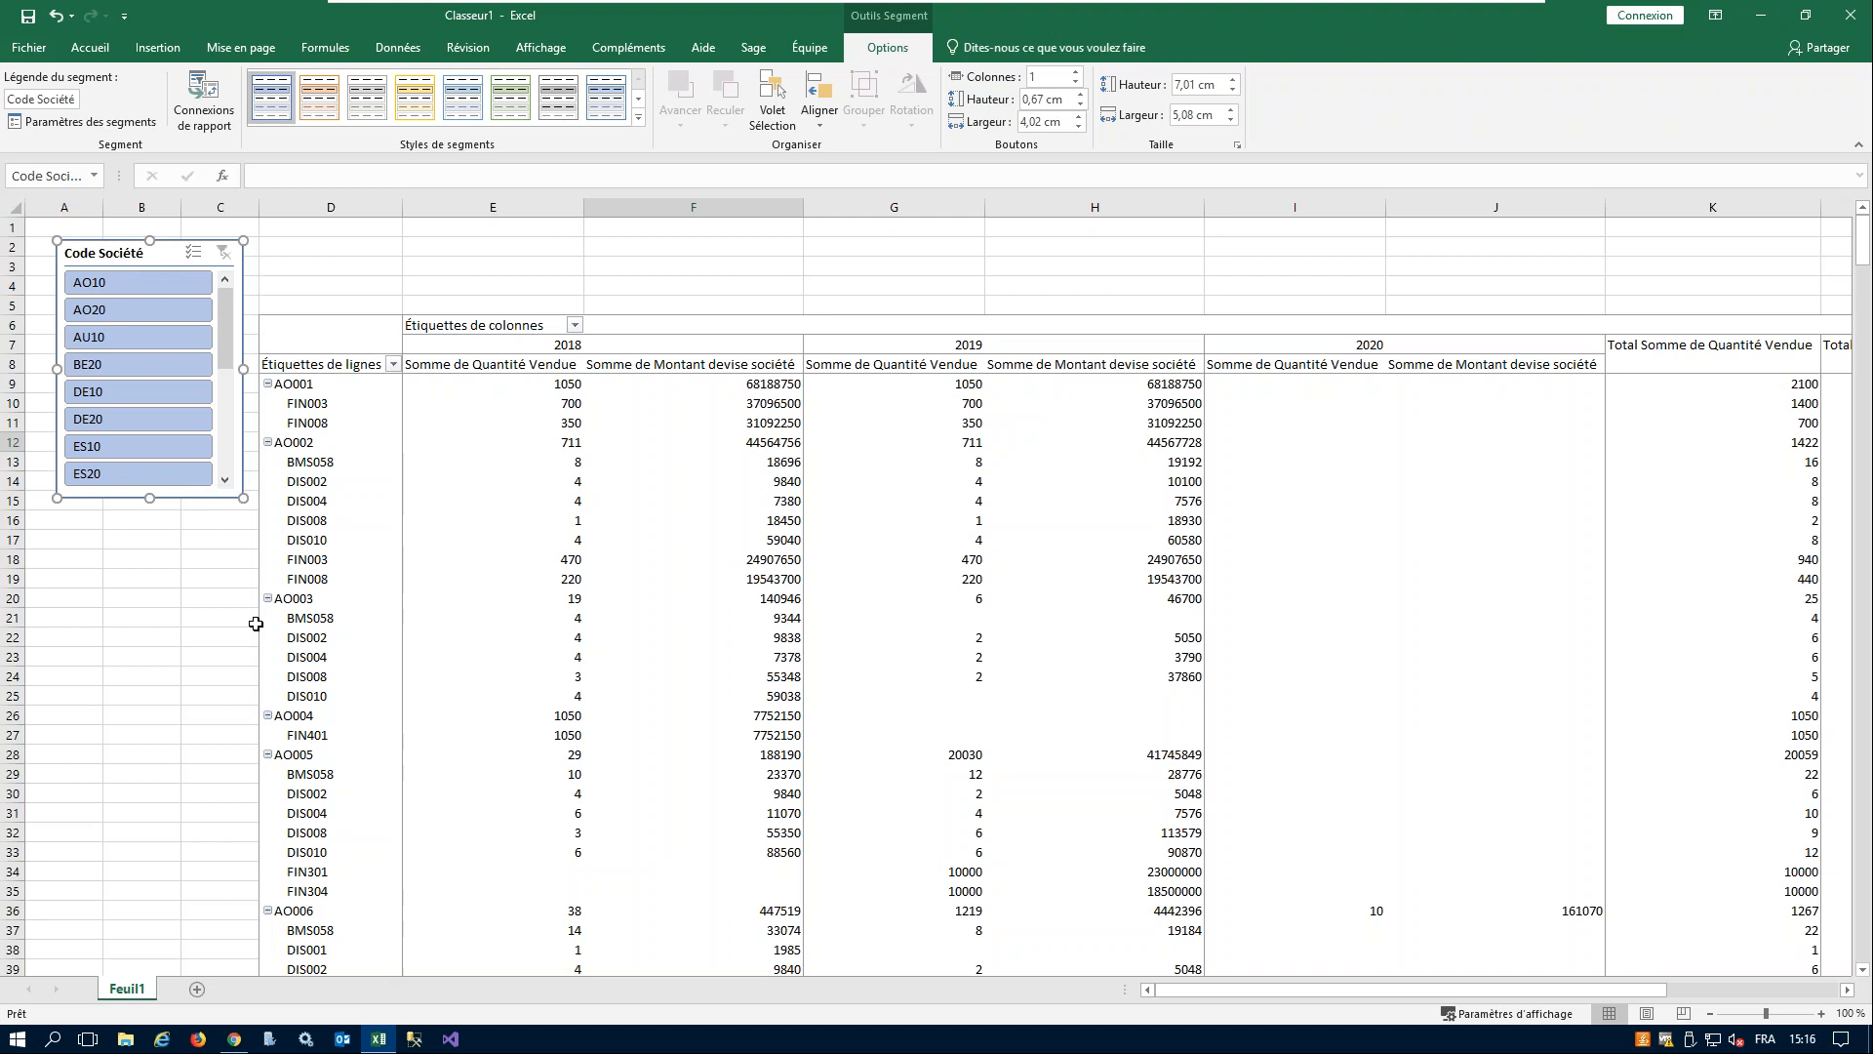
{"action": "left_click", "coordinate": [294, 272]}
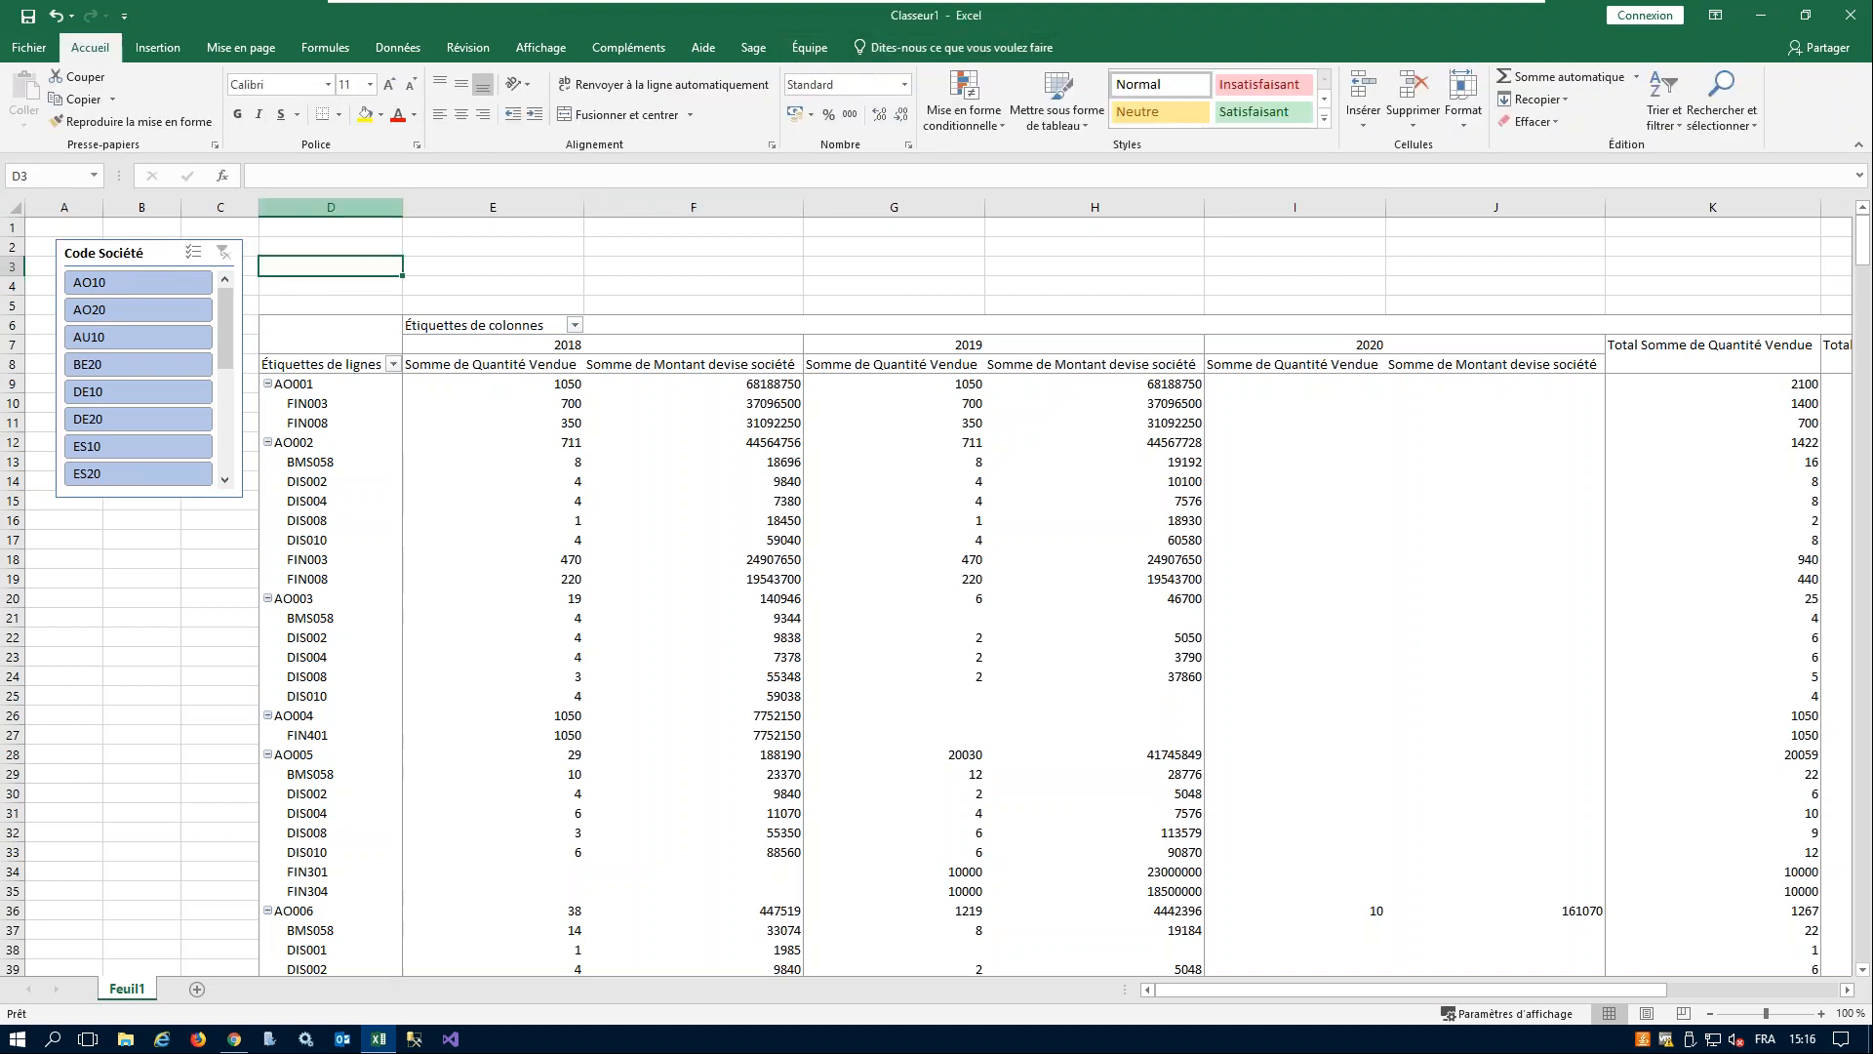
- Insert a Date timeline for the pivot table and place it below the Code Société slicer
{"action": "left_click", "coordinate": [493, 617]}
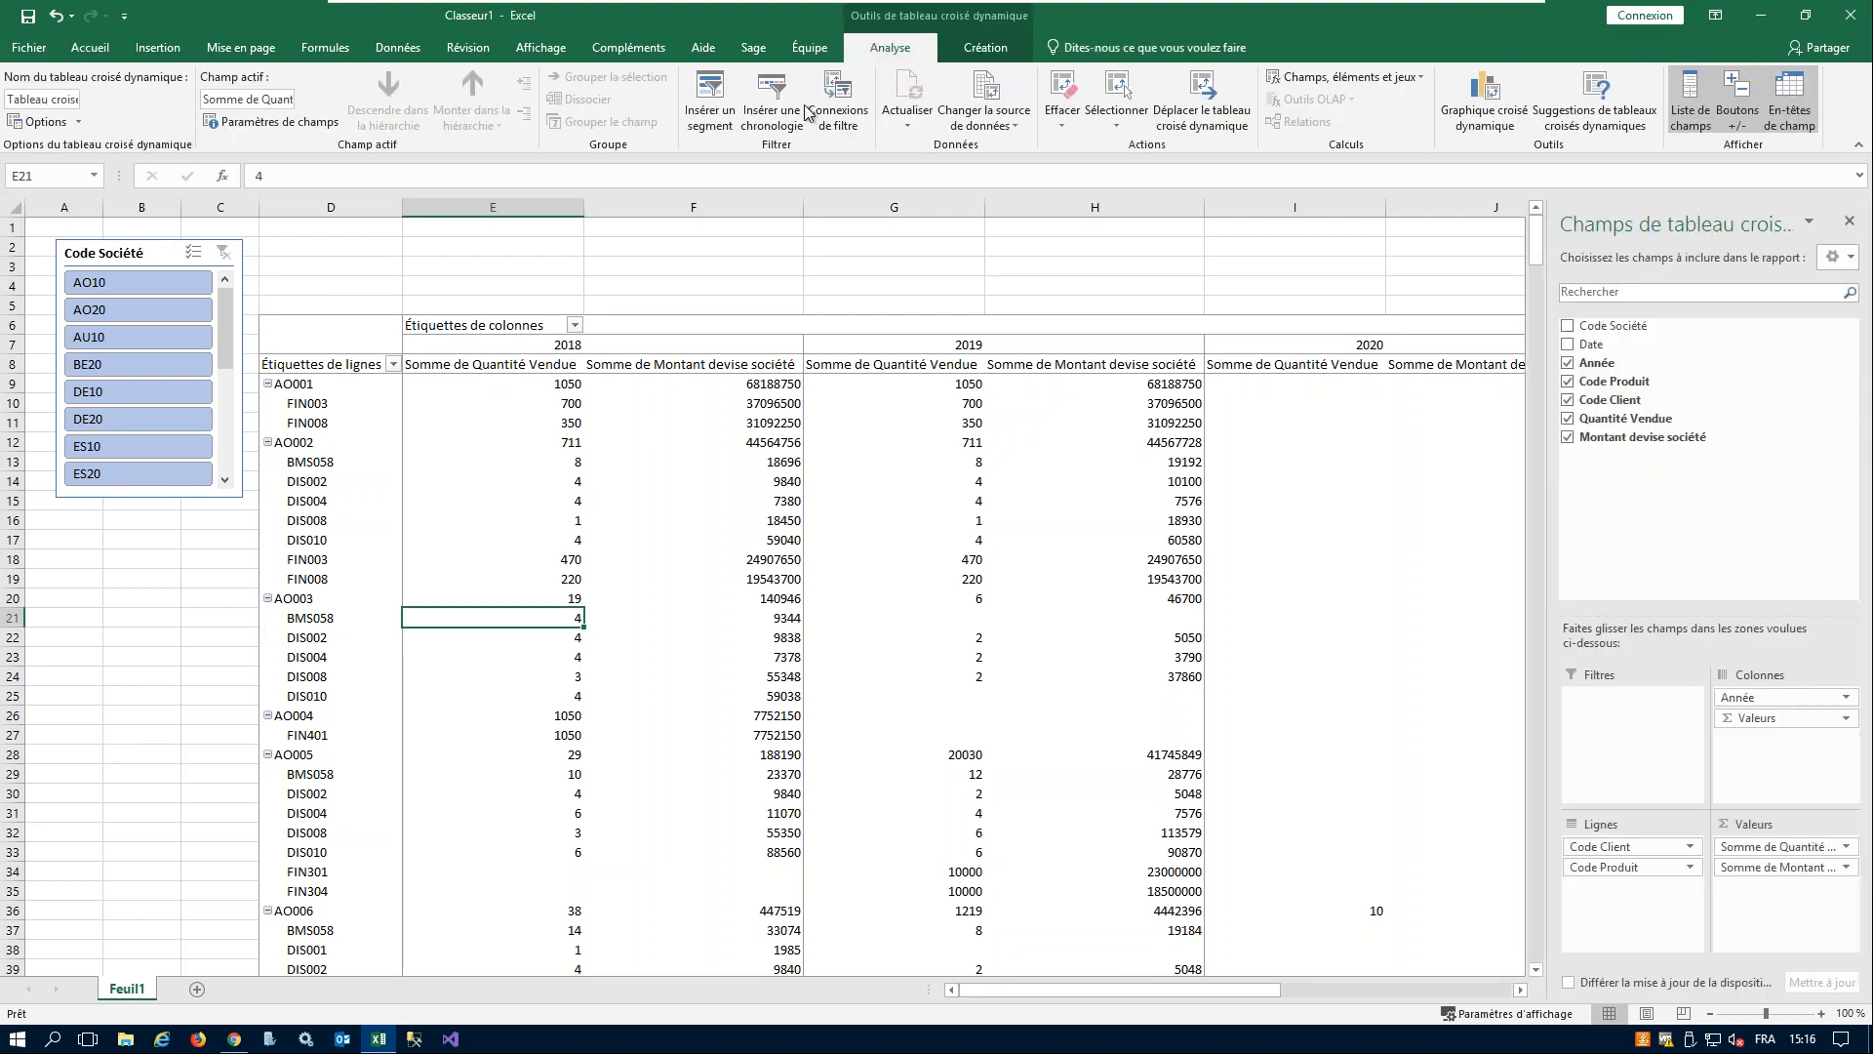
{"action": "left_click", "coordinate": [772, 98]}
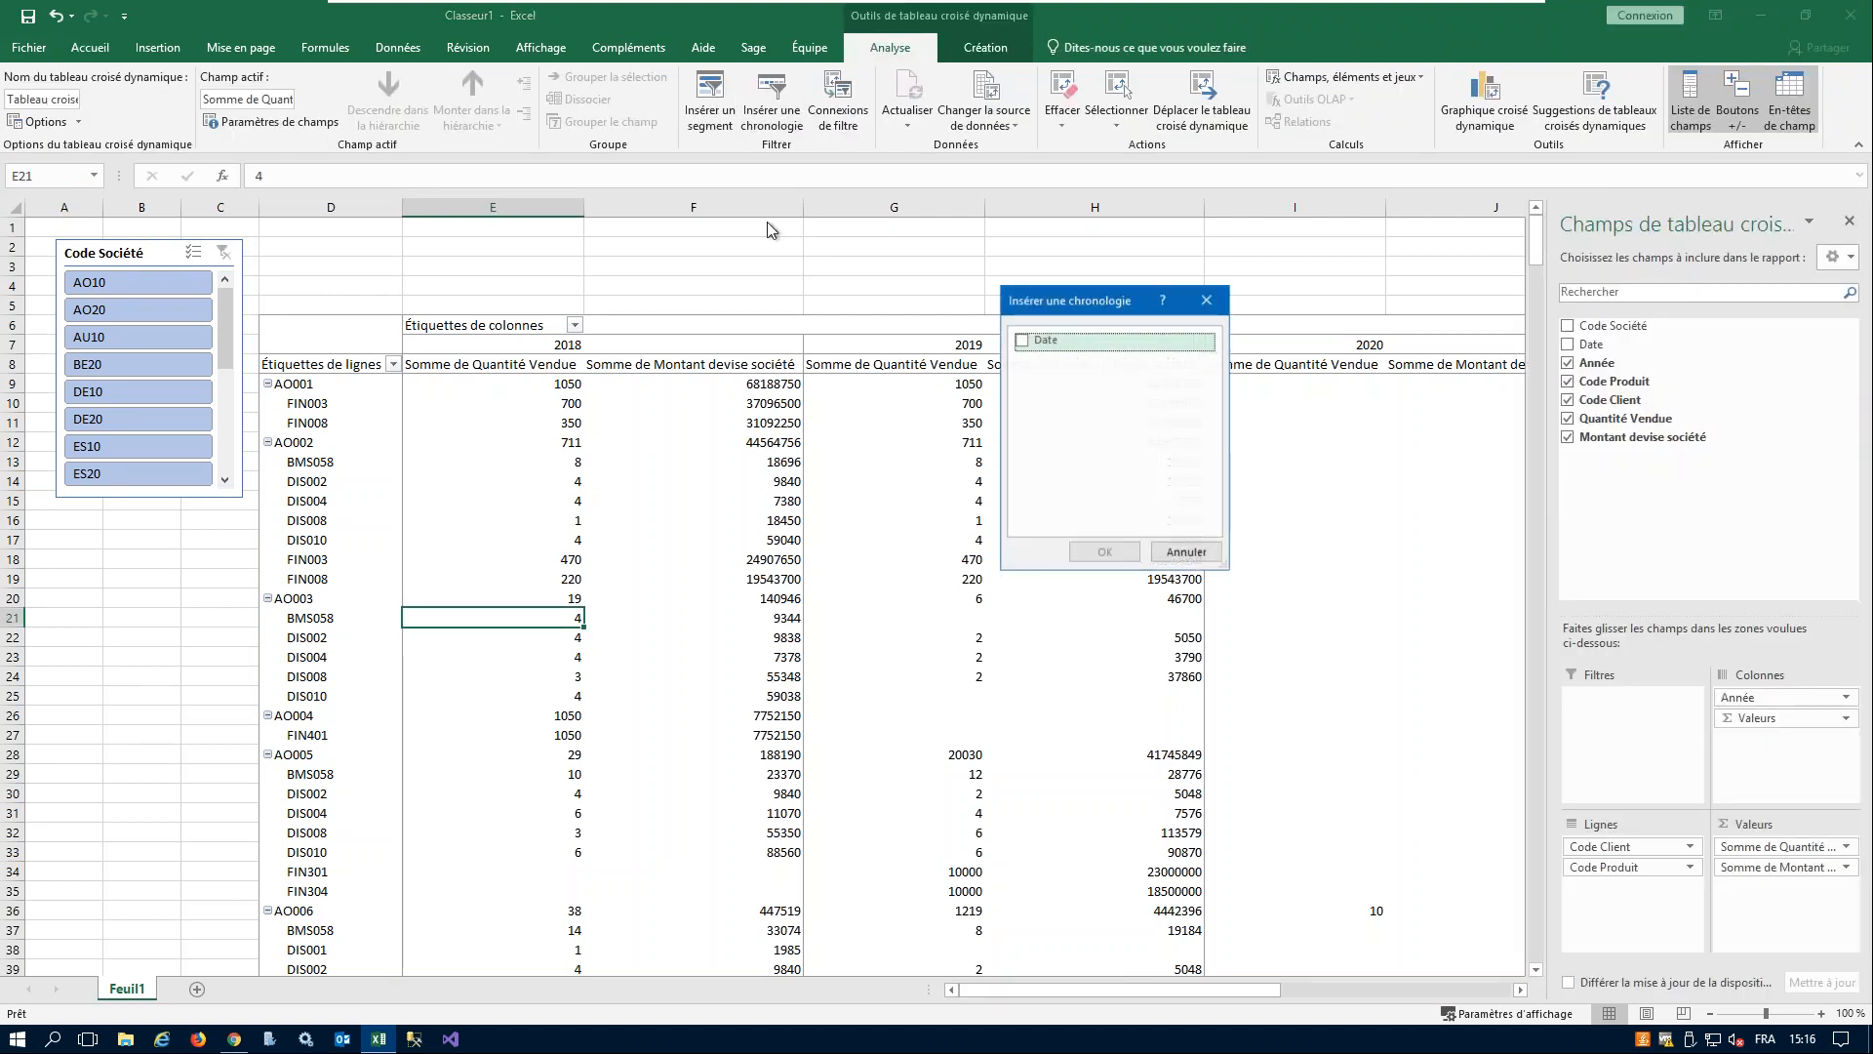
{"action": "left_click", "coordinate": [1022, 340]}
{"action": "left_click", "coordinate": [1104, 551]}
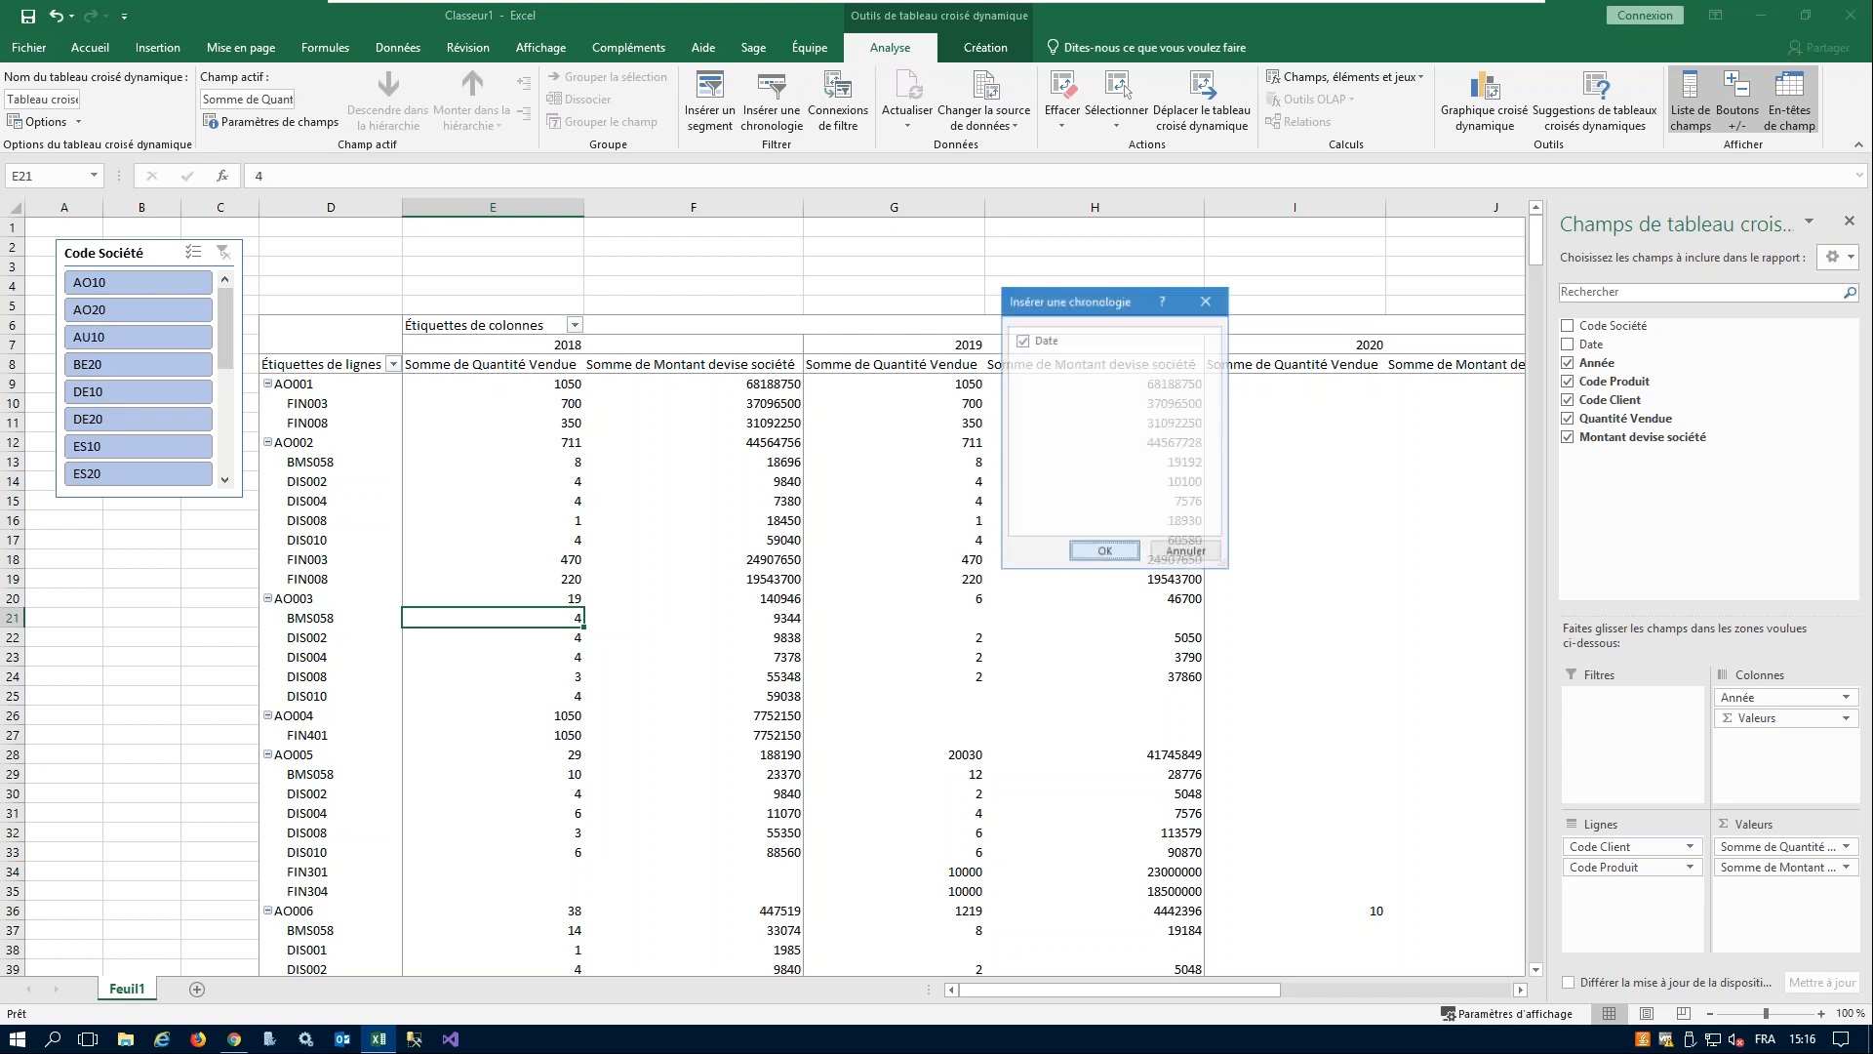
{"action": "left_click_drag", "start_coordinate": [757, 548], "coordinate": [167, 621]}
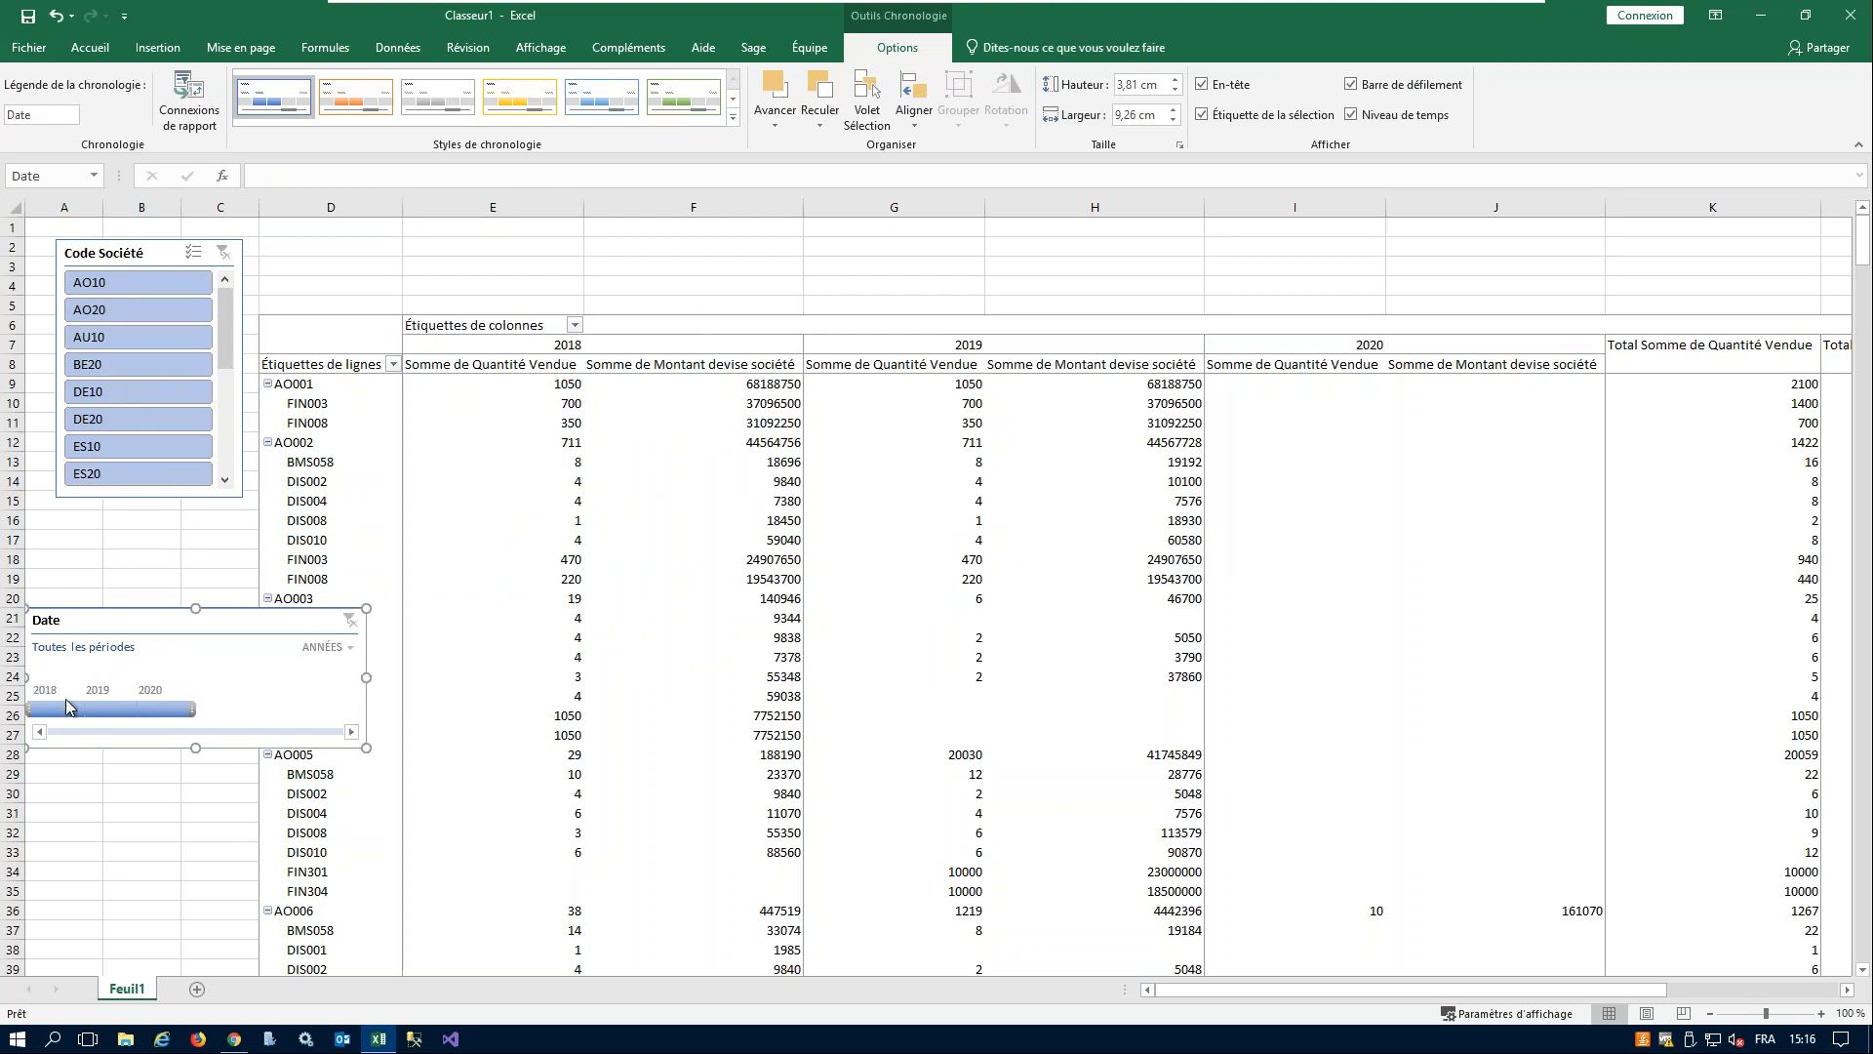
- Filter the pivot table with the Date timeline by 2018, 2019 and 2020 in turn, ending on 2018
{"action": "left_click", "coordinate": [59, 709]}
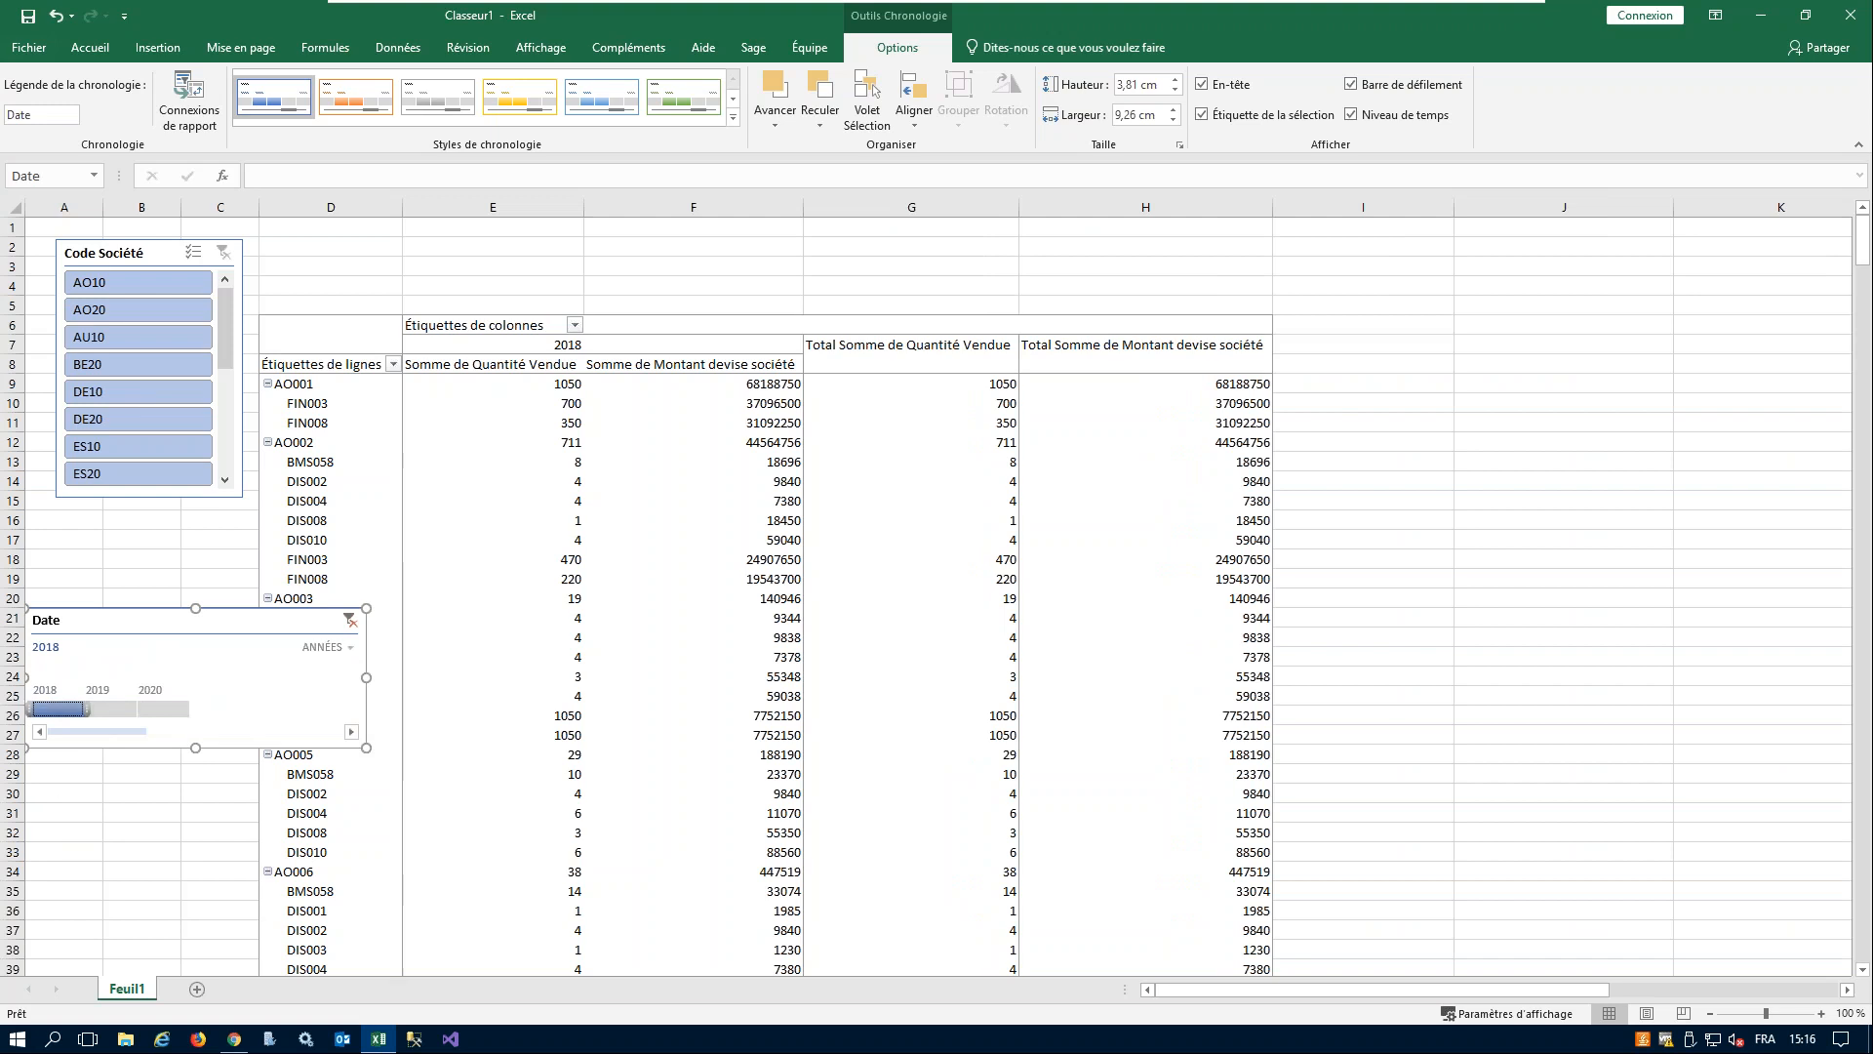
{"action": "left_click", "coordinate": [112, 710]}
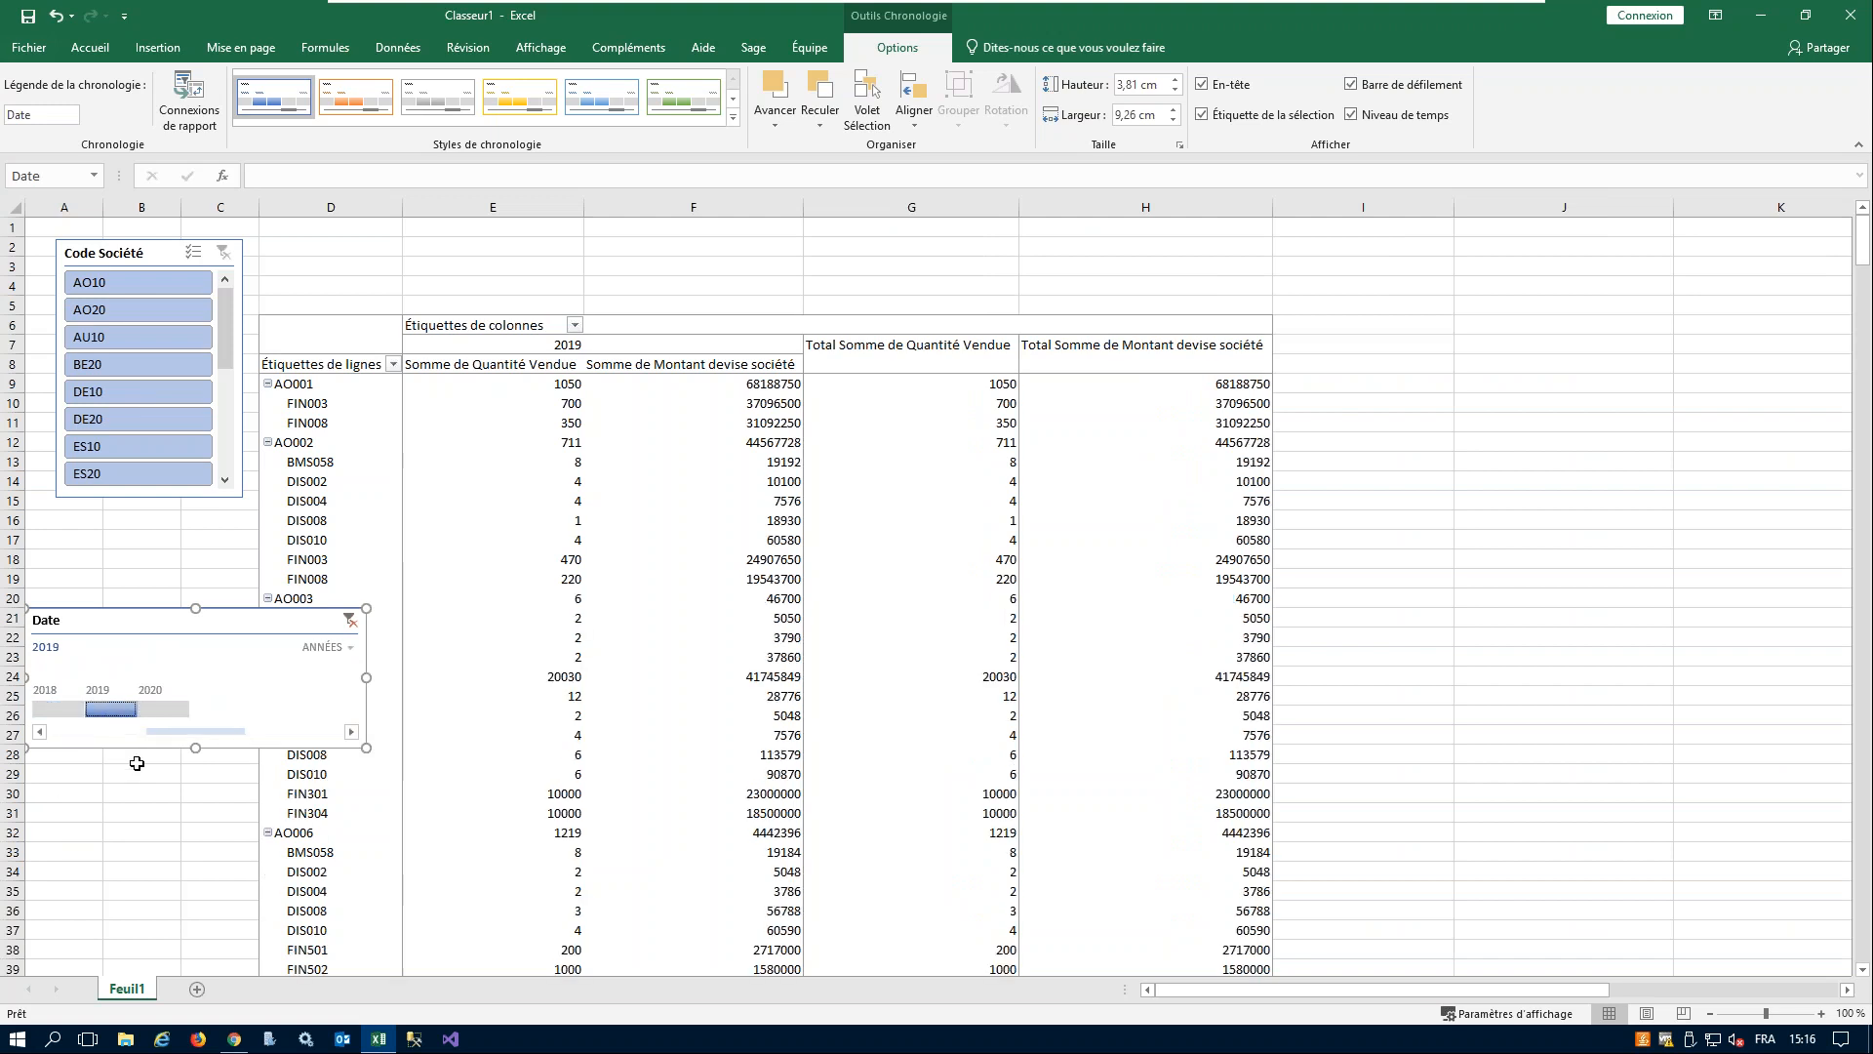
{"action": "left_click", "coordinate": [170, 710]}
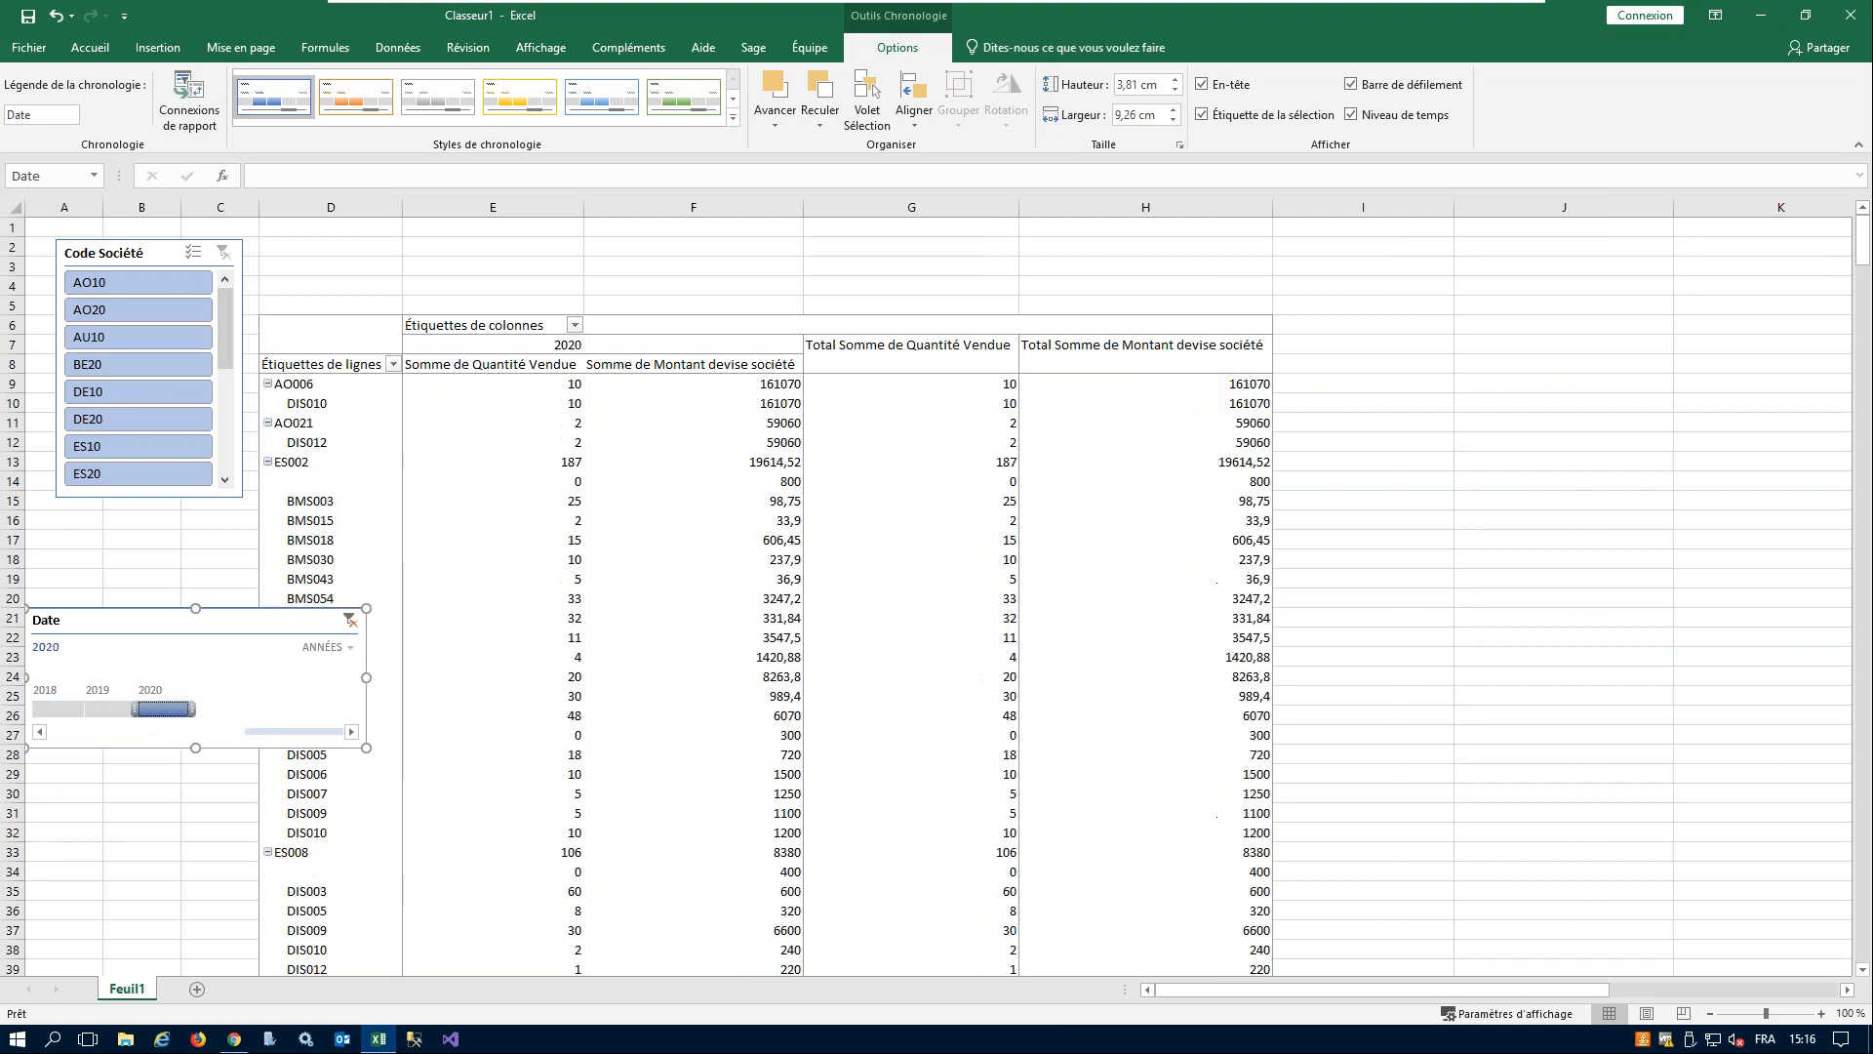
{"action": "left_click", "coordinate": [64, 717]}
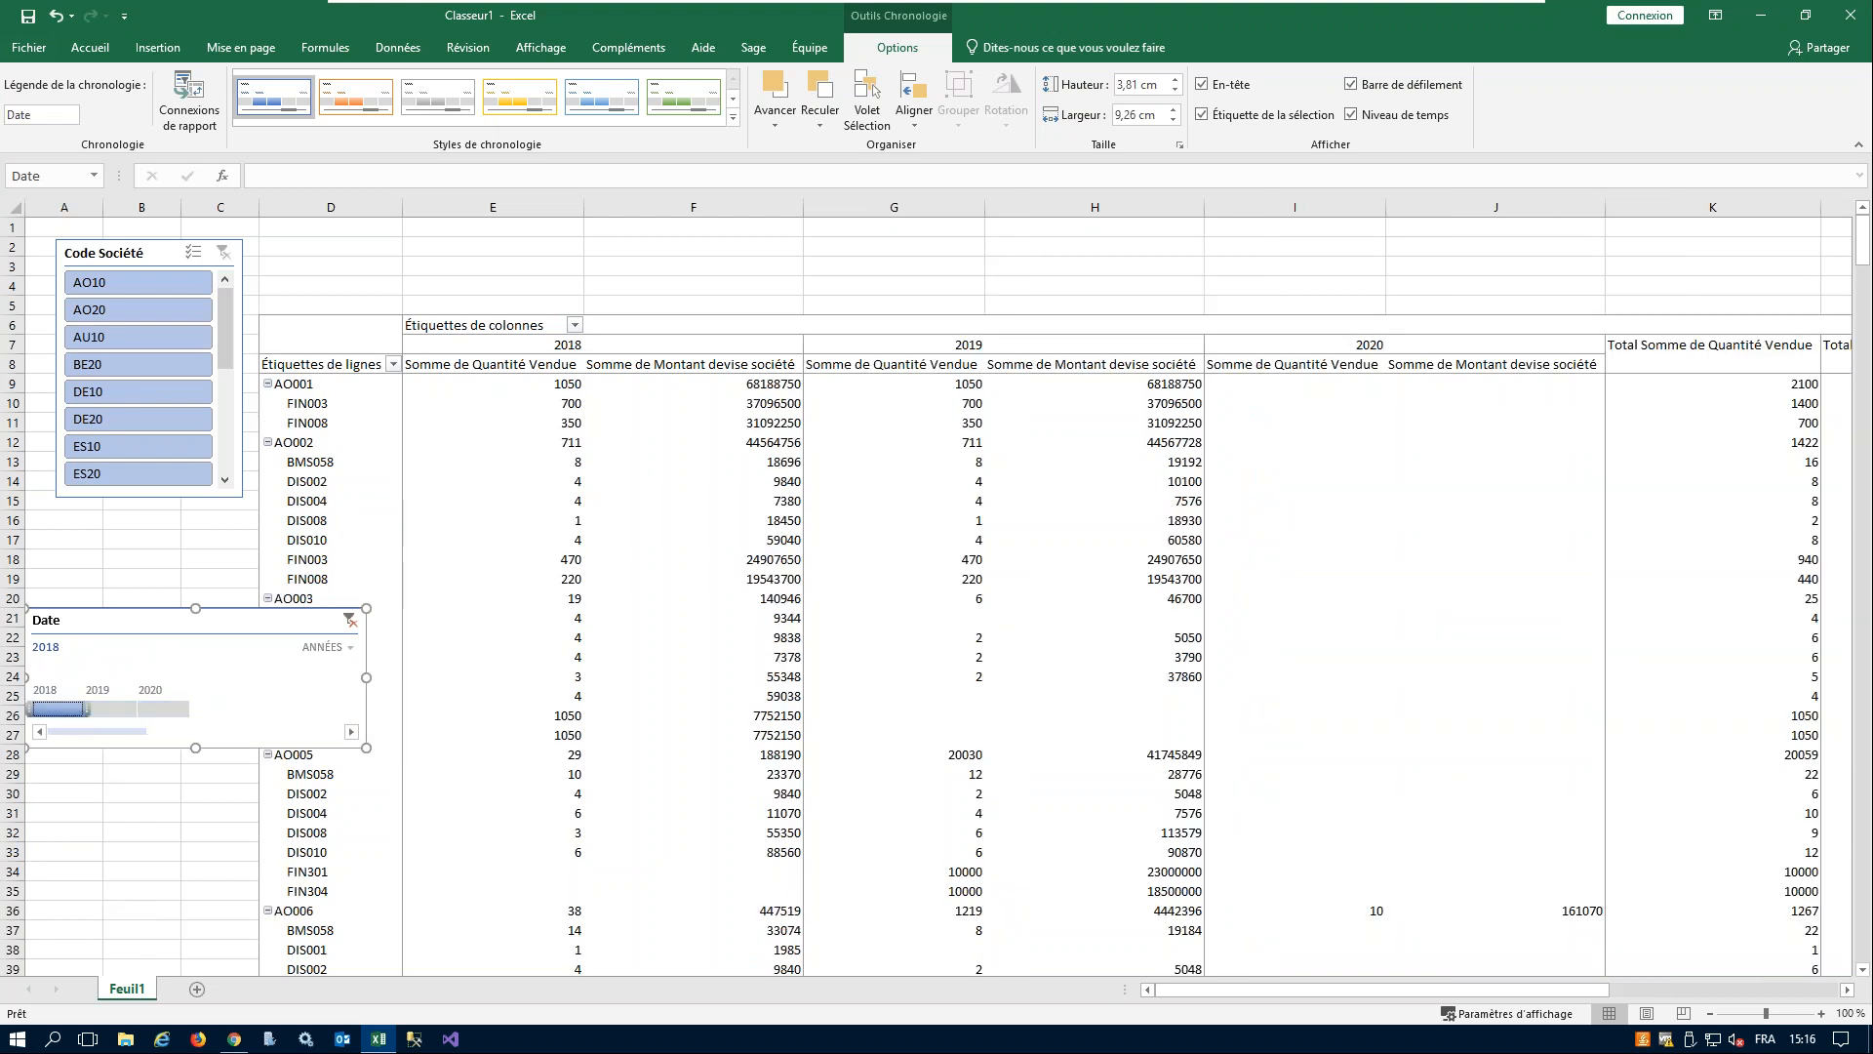
- Filter the Code Société slicer by FR10, FR20 and GB10 in turn, and clear its filter
{"action": "left_click_drag", "start_coordinate": [224, 321], "coordinate": [224, 383]}
{"action": "left_click", "coordinate": [137, 336]}
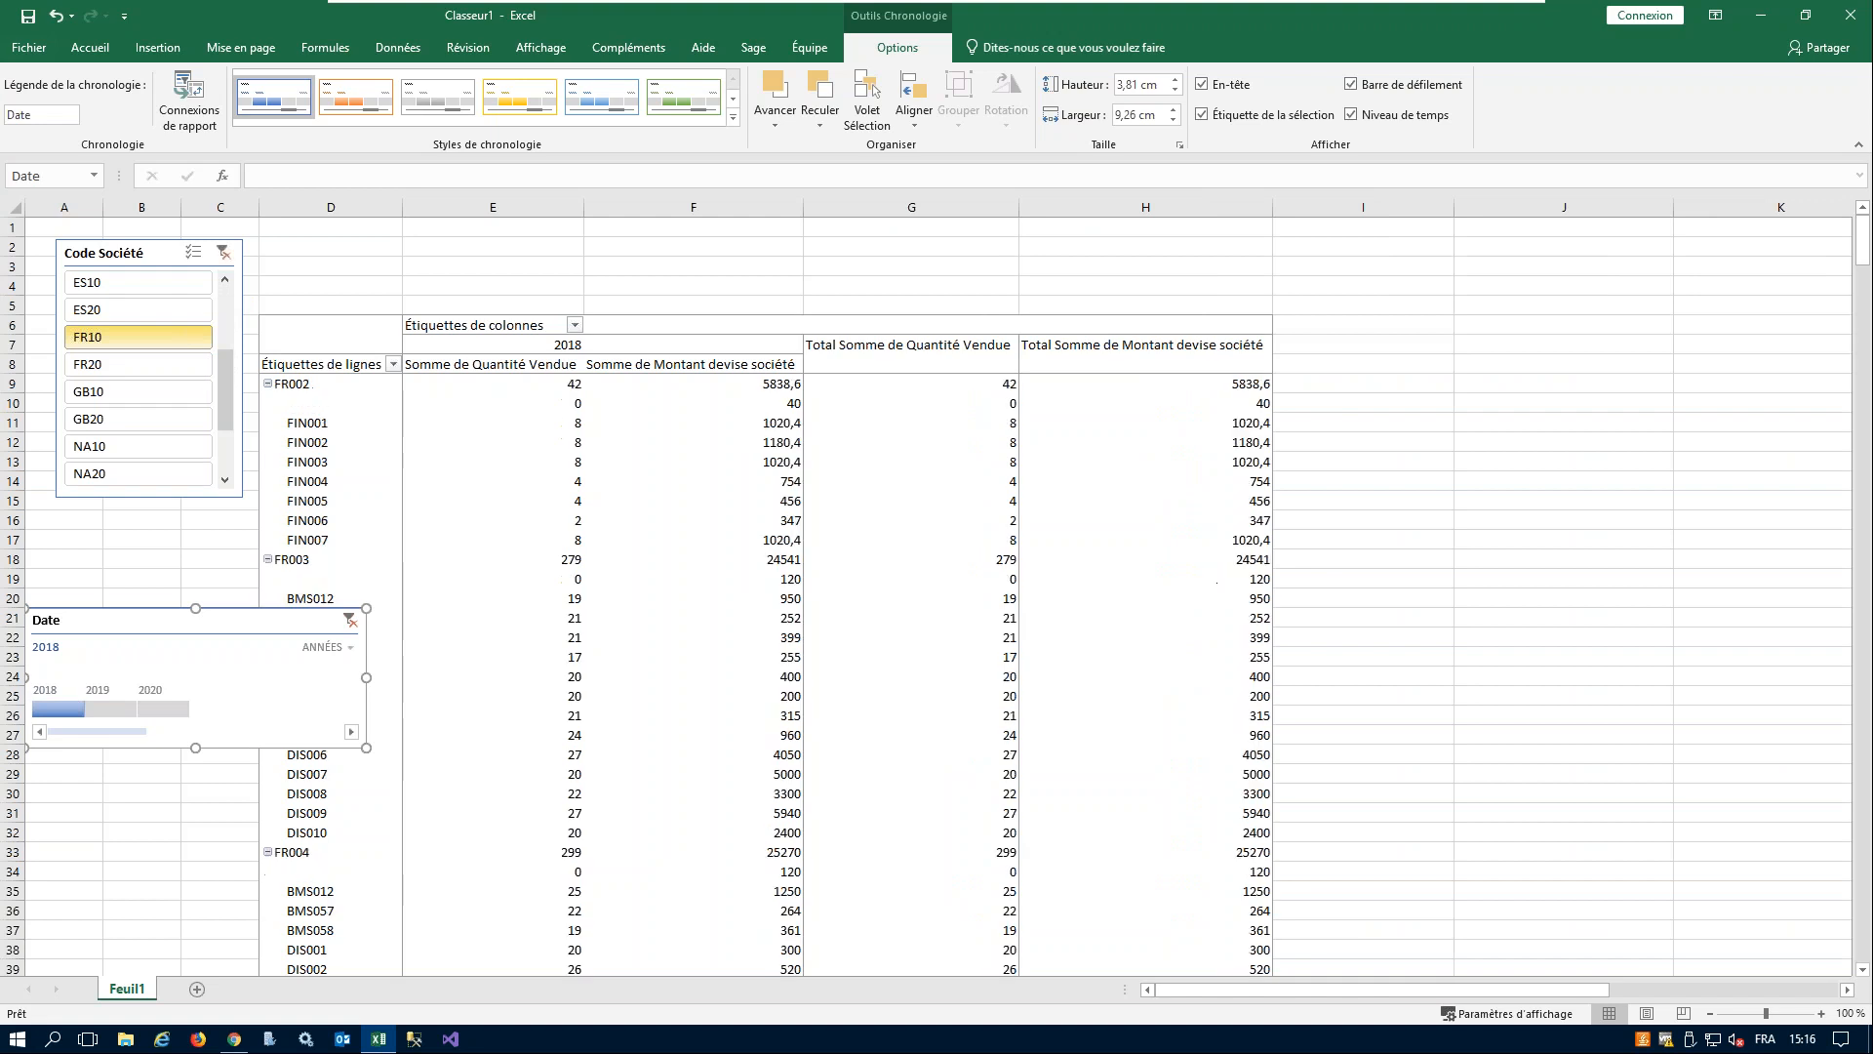
{"action": "left_click", "coordinate": [109, 366]}
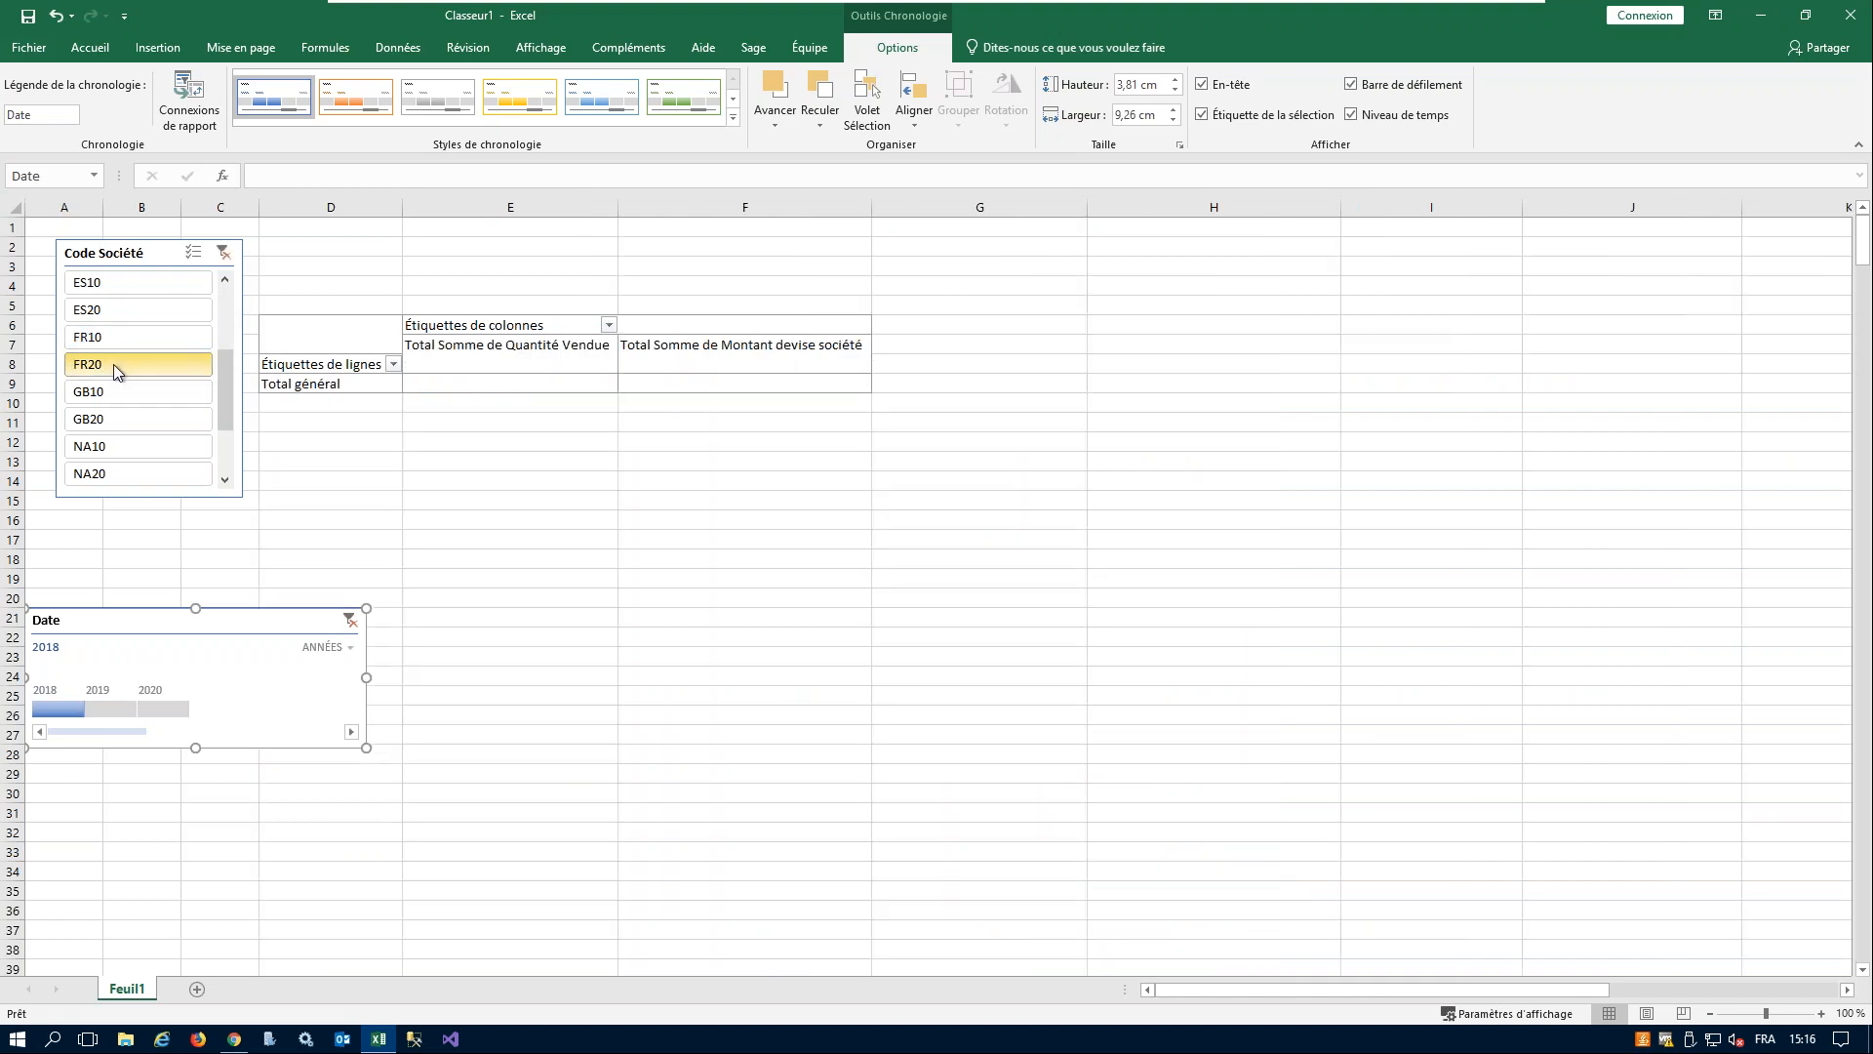
{"action": "left_click", "coordinate": [125, 340]}
{"action": "left_click", "coordinate": [109, 398]}
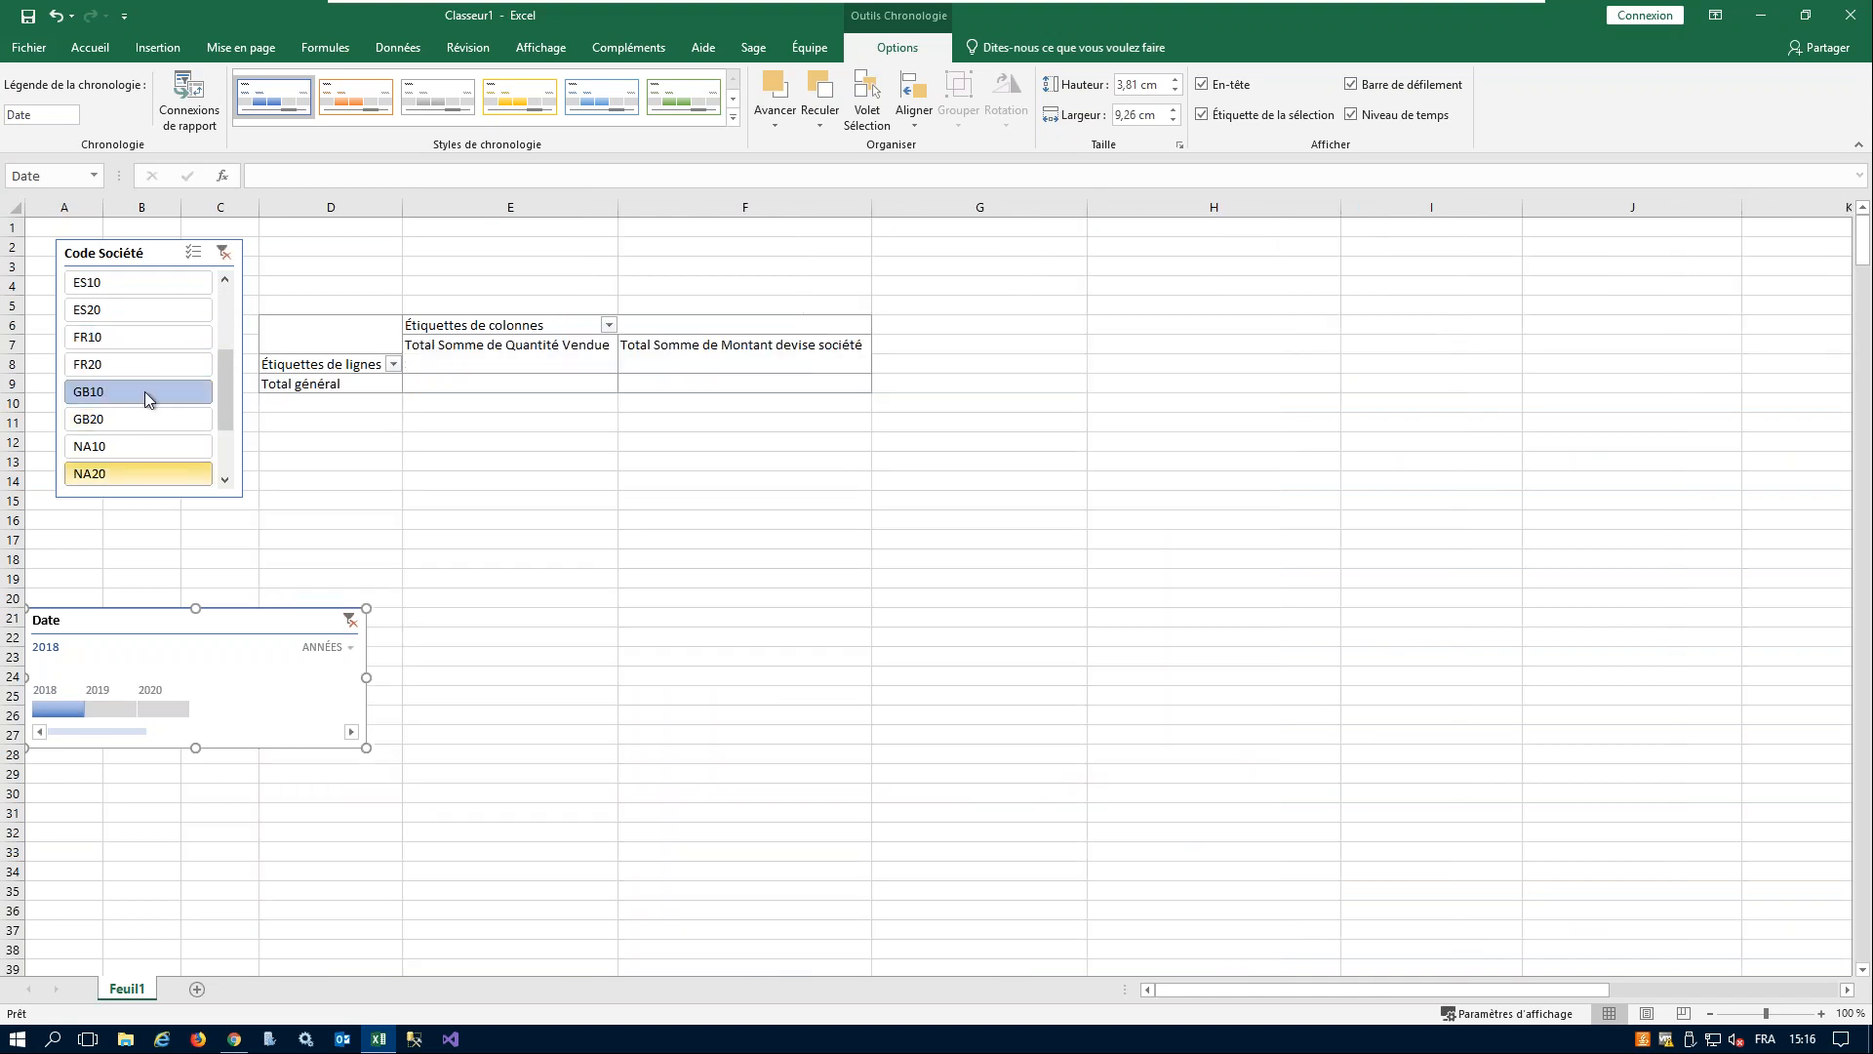
{"action": "left_click", "coordinate": [223, 253]}
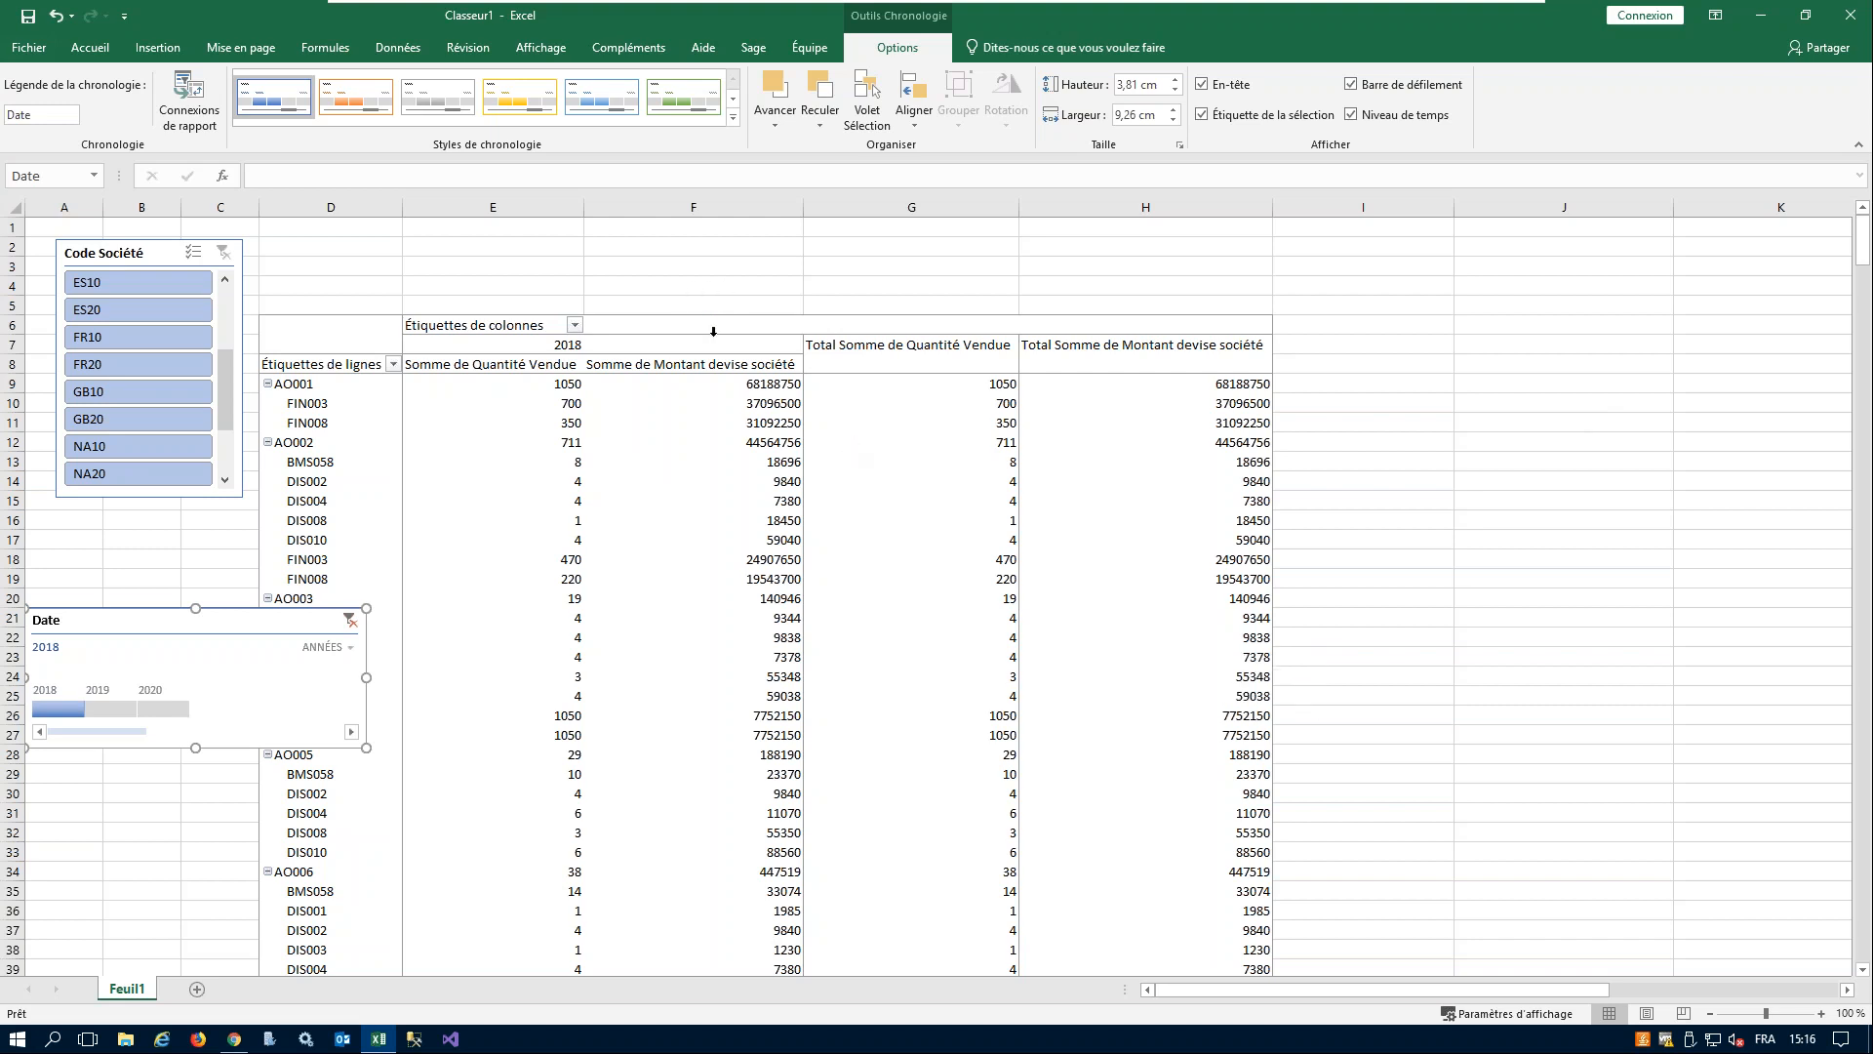
- Close the pivot table workbook without saving it and open Assistant formule.xlsx from the desktop
{"action": "left_click", "coordinate": [1850, 18]}
{"action": "left_click", "coordinate": [936, 546]}
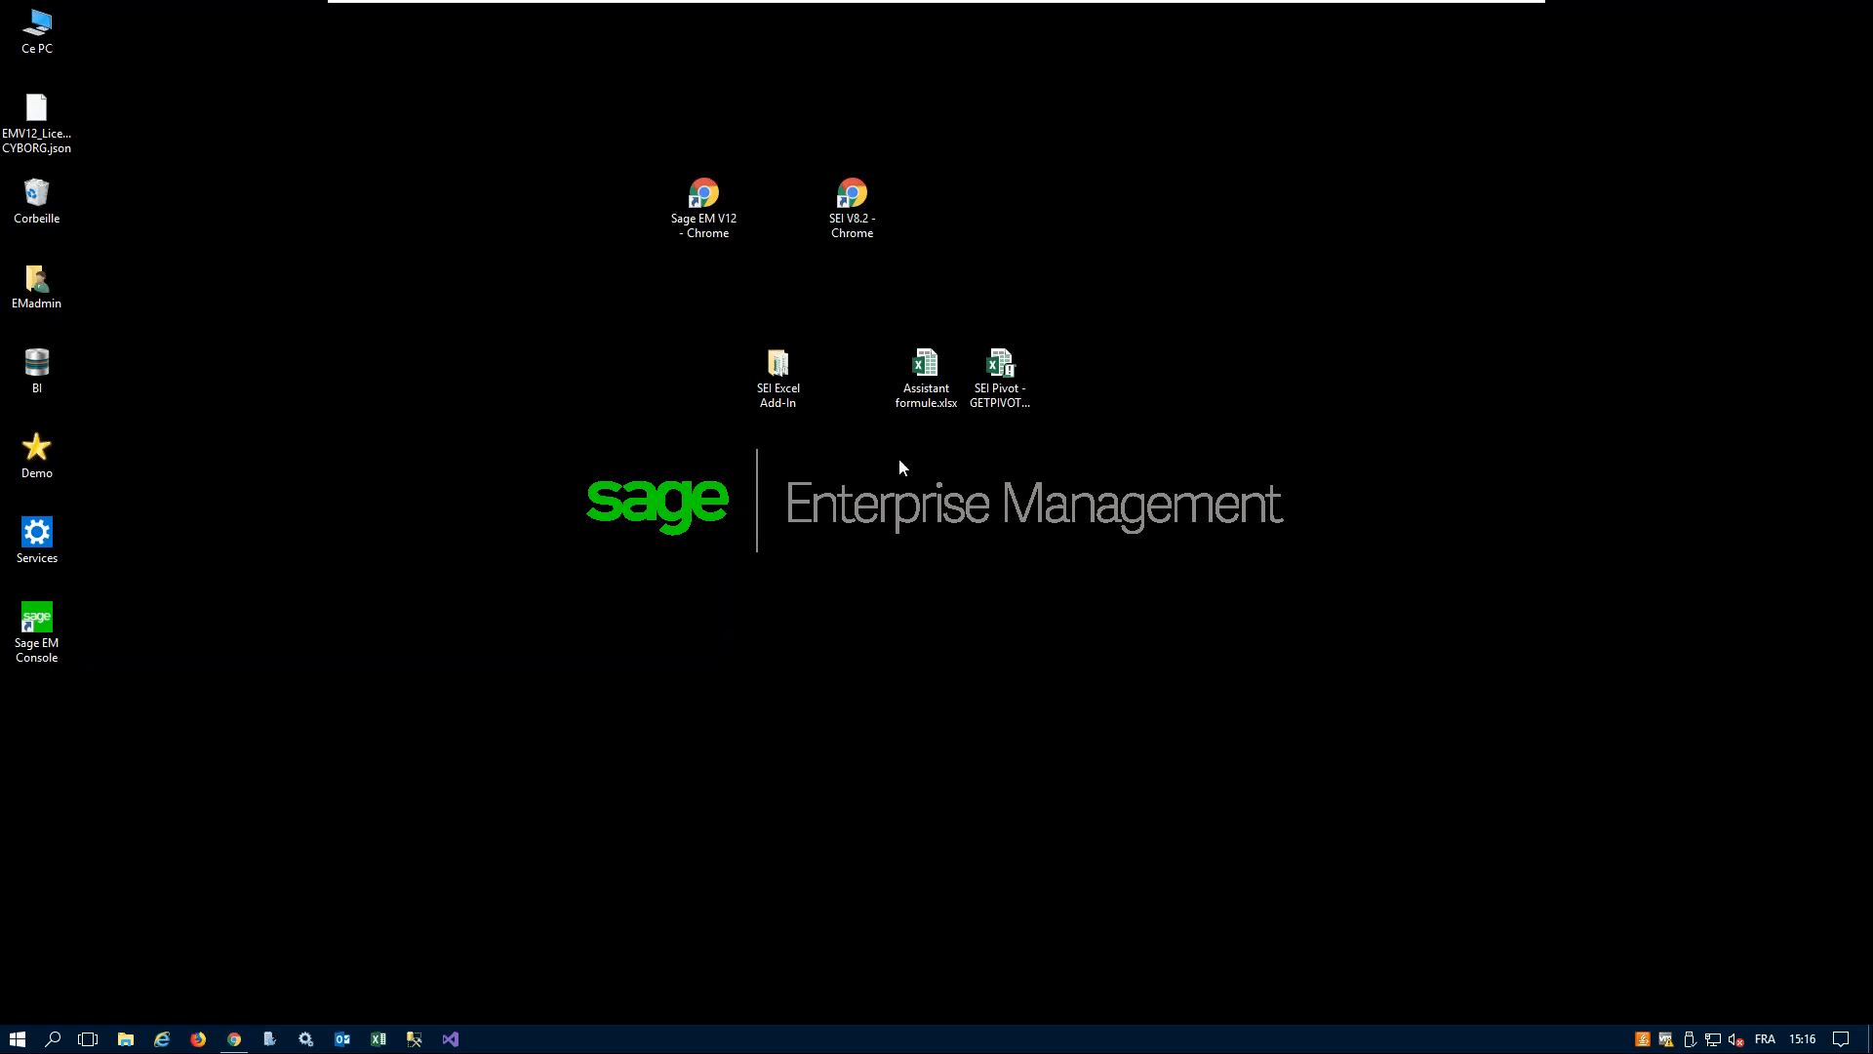
{"action": "double_click", "coordinate": [934, 377]}
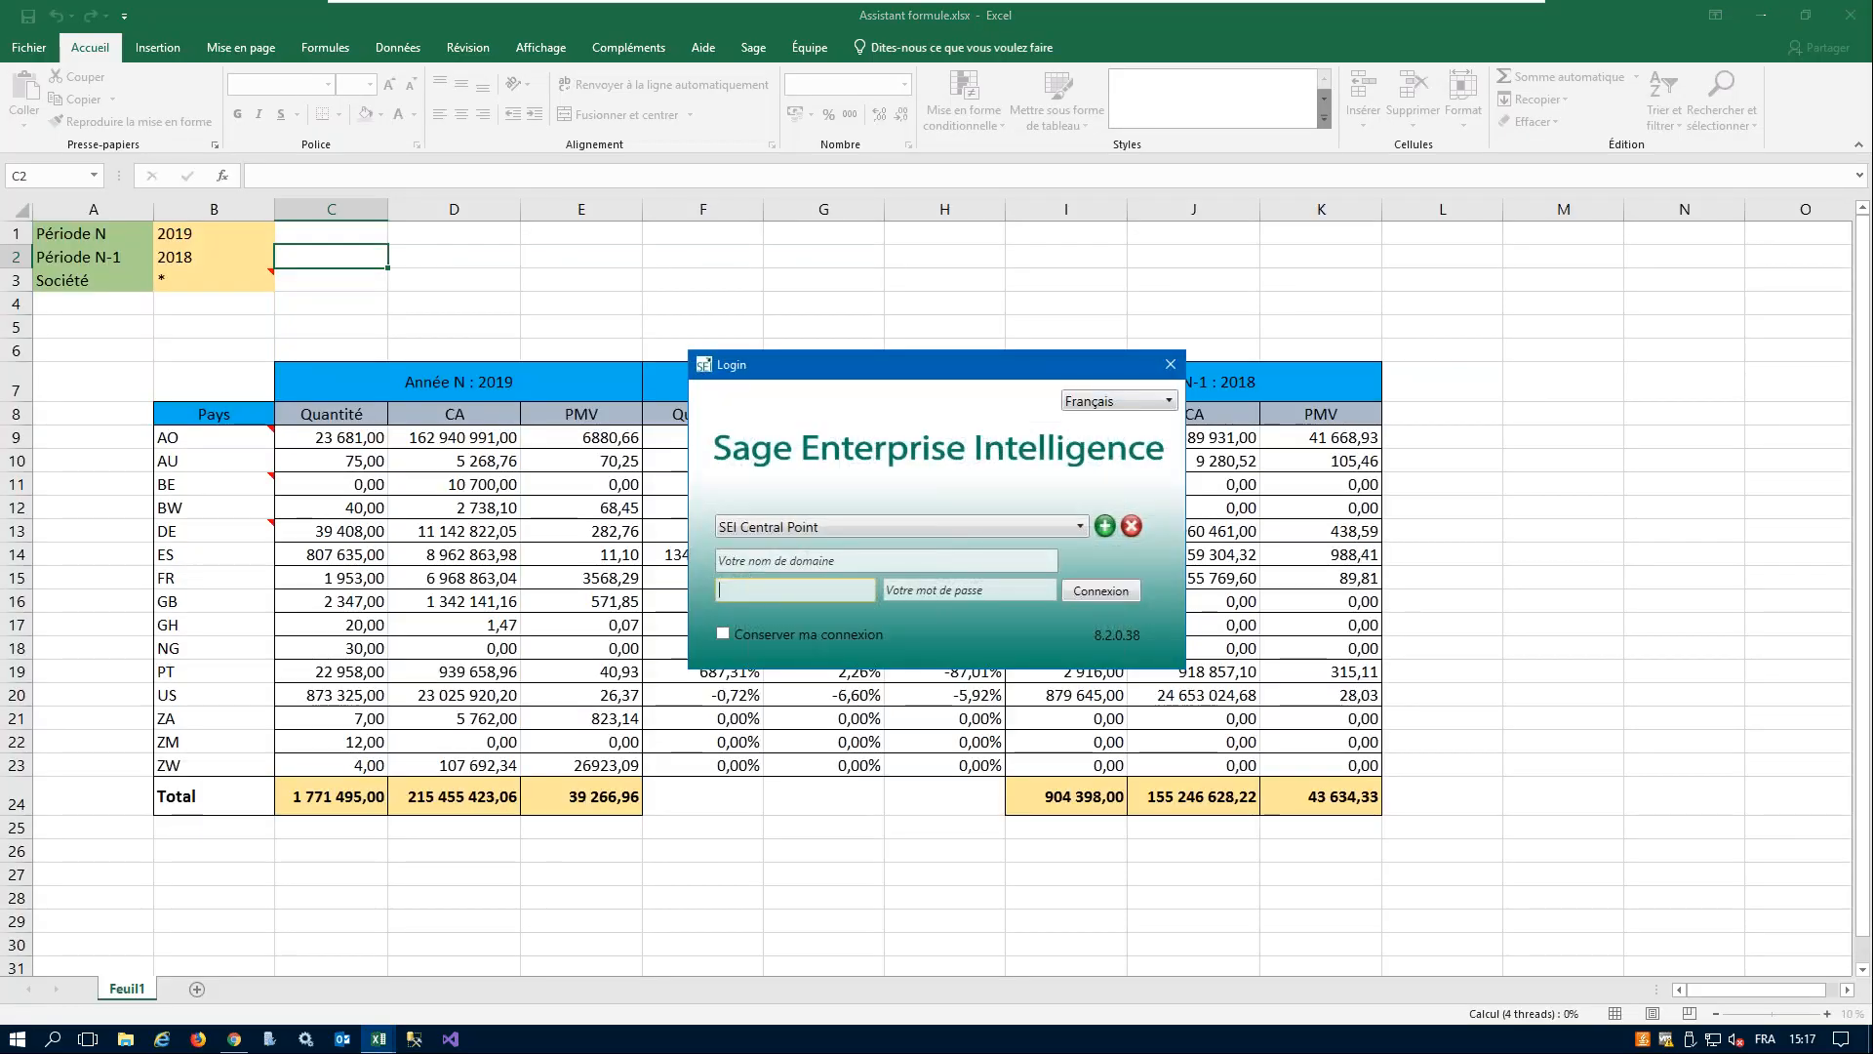
- Sign in to Sage Enterprise Intelligence with the user name ADMIN and the account password
{"action": "type", "text": "ADMIN"}
{"action": "key", "text": "Tab"}
{"action": "type", "text": "admin"}
{"action": "key", "text": "Tab"}
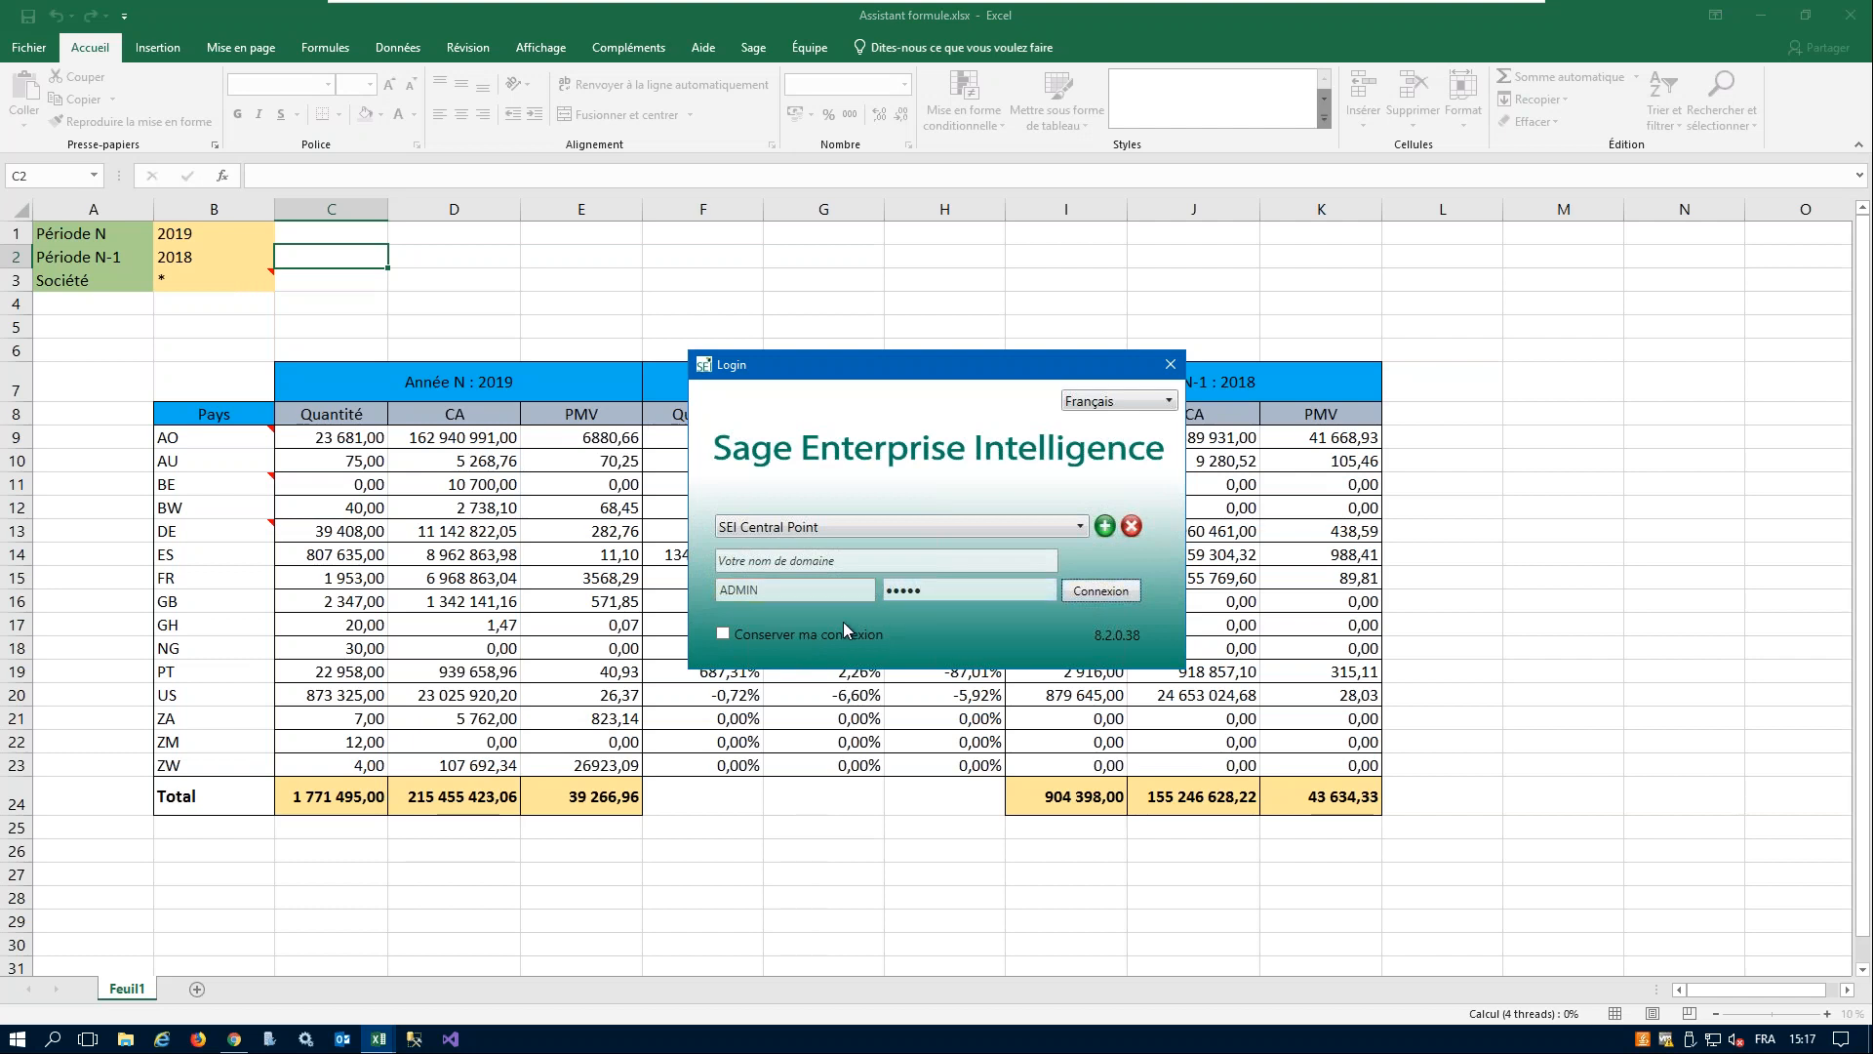
{"action": "left_click", "coordinate": [1109, 591]}
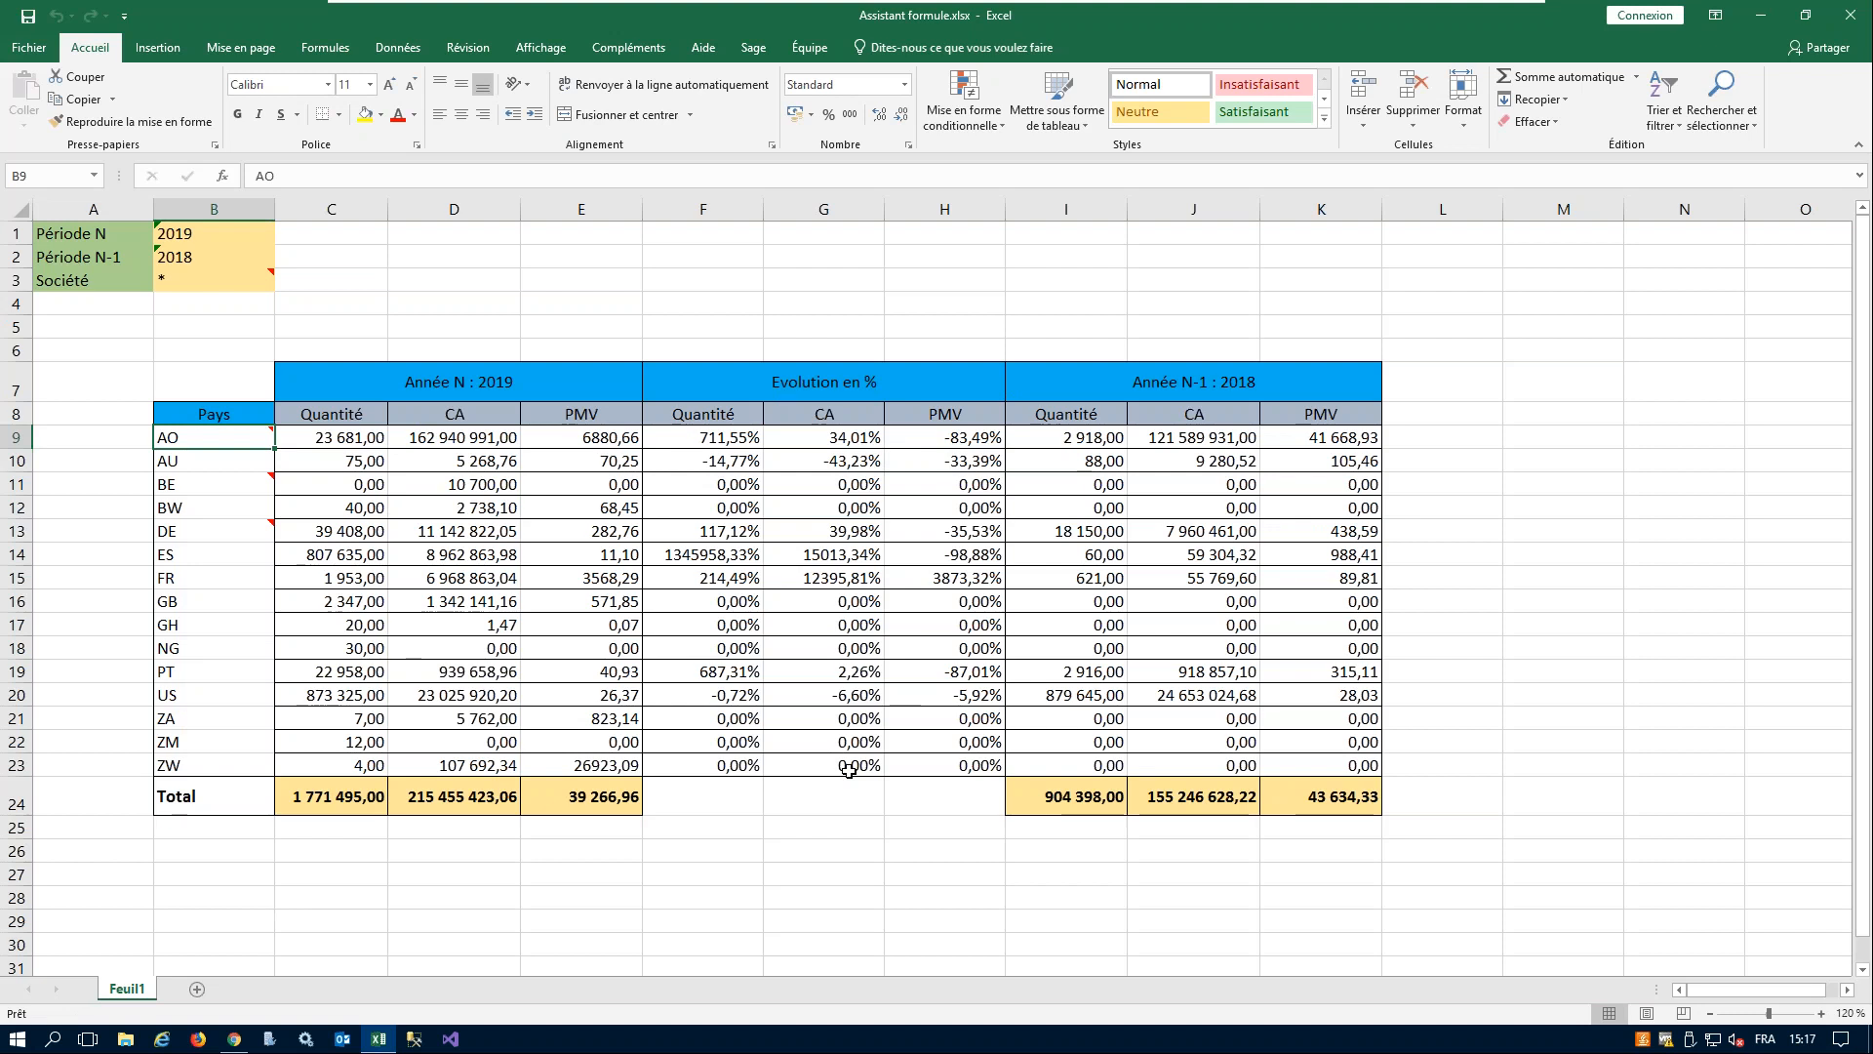
- Try FR10 and FR20 as the Société value in B3, and restore it to * for all companies
{"action": "left_click", "coordinate": [202, 280]}
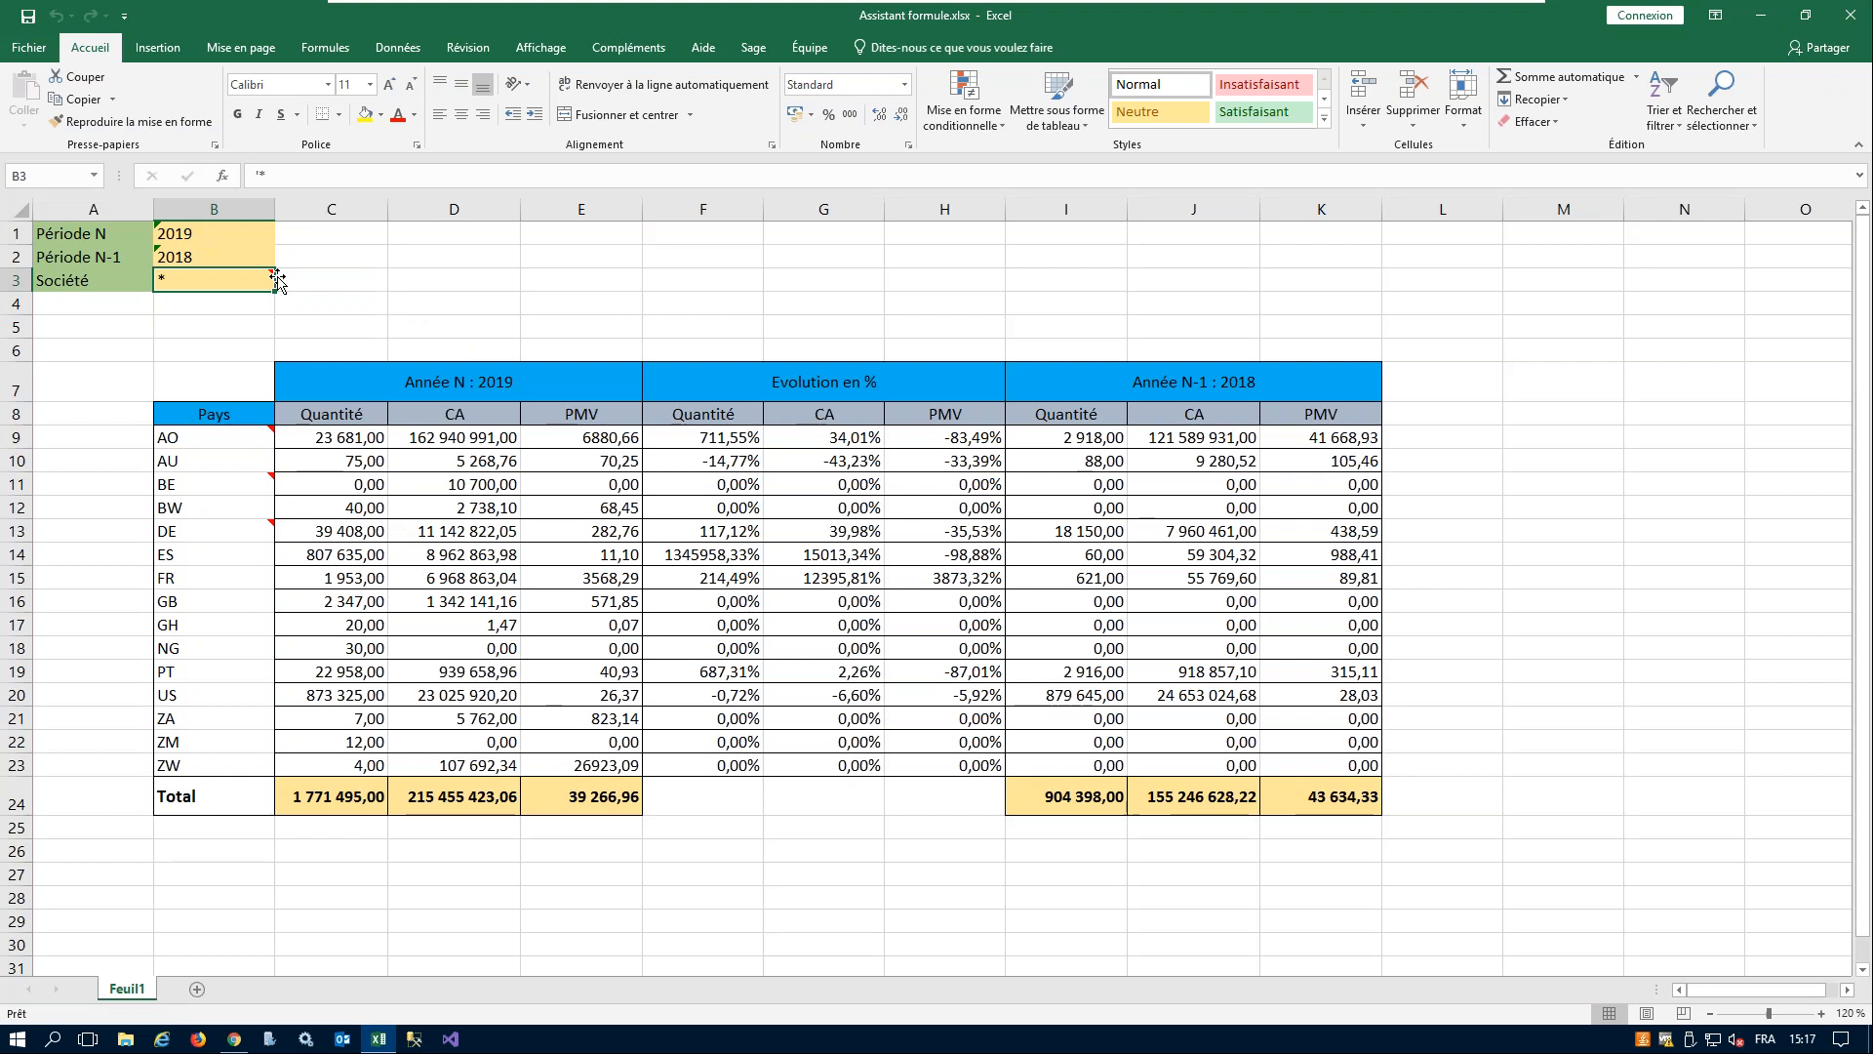
{"action": "type", "text": "FR10"}
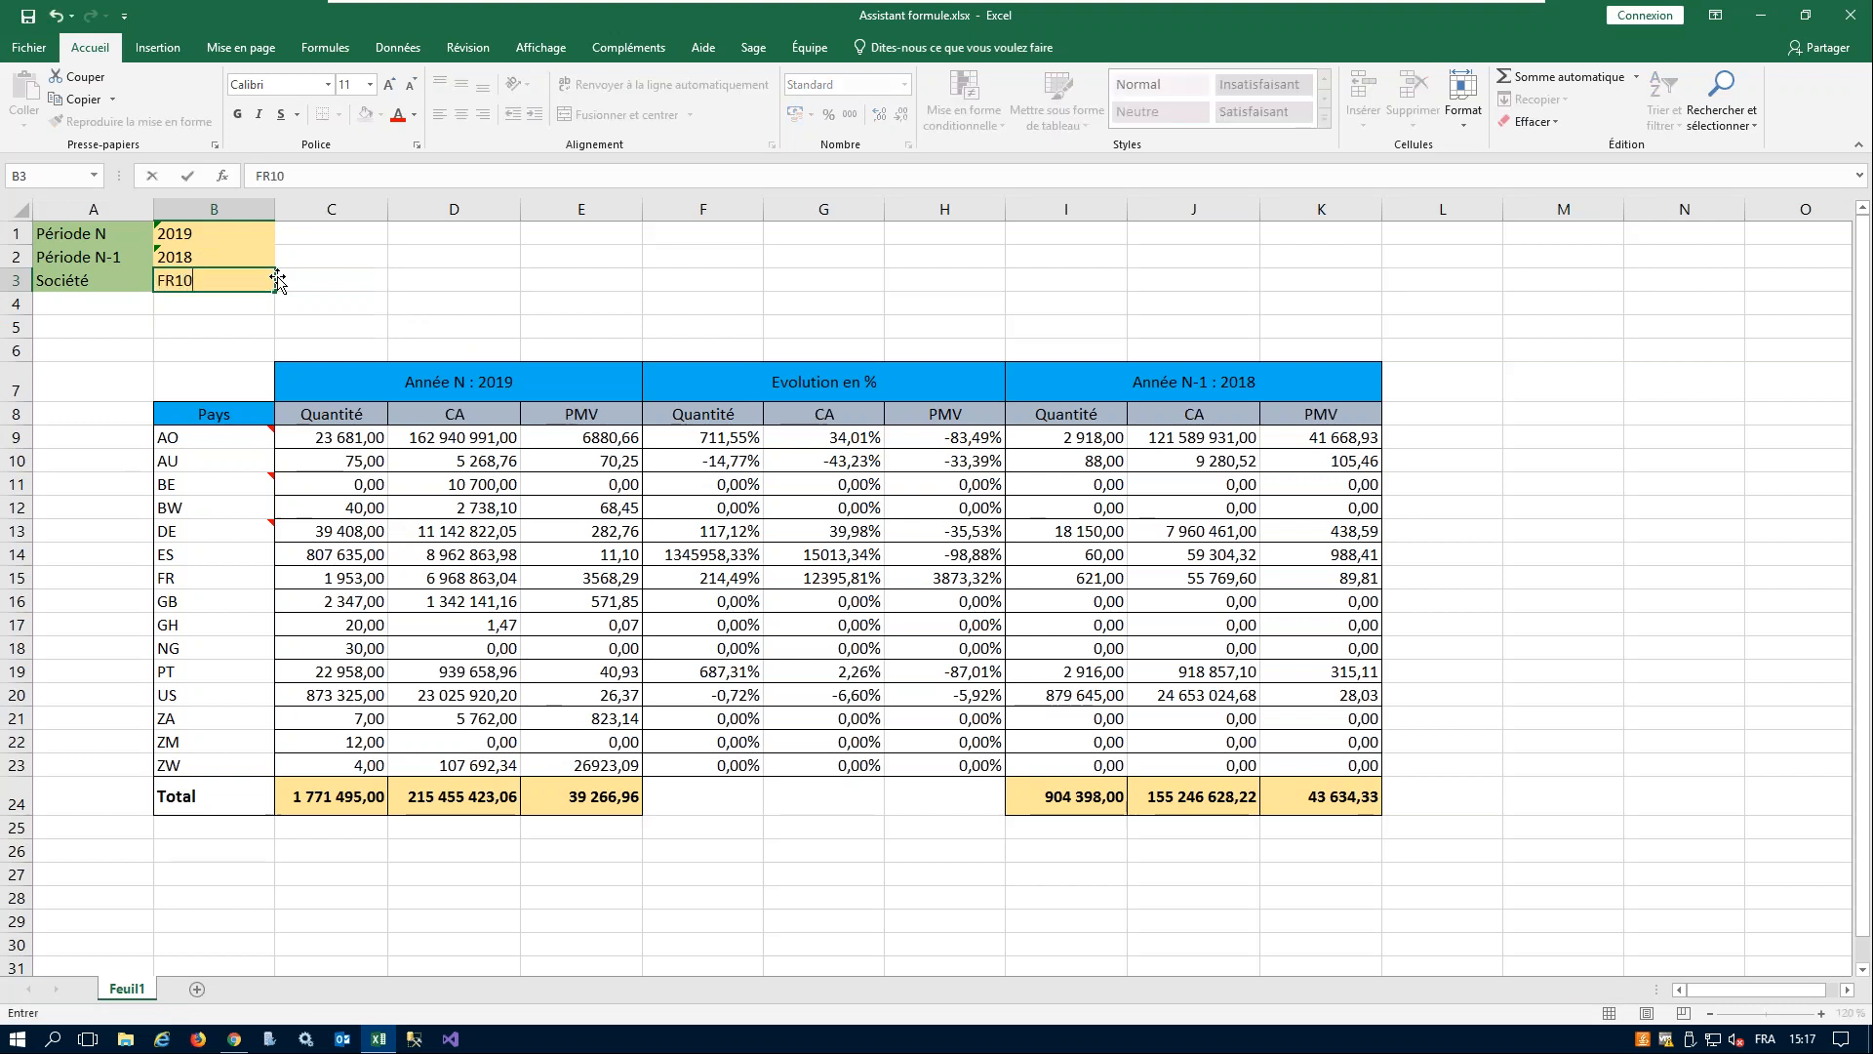
{"action": "key", "text": "Tab"}
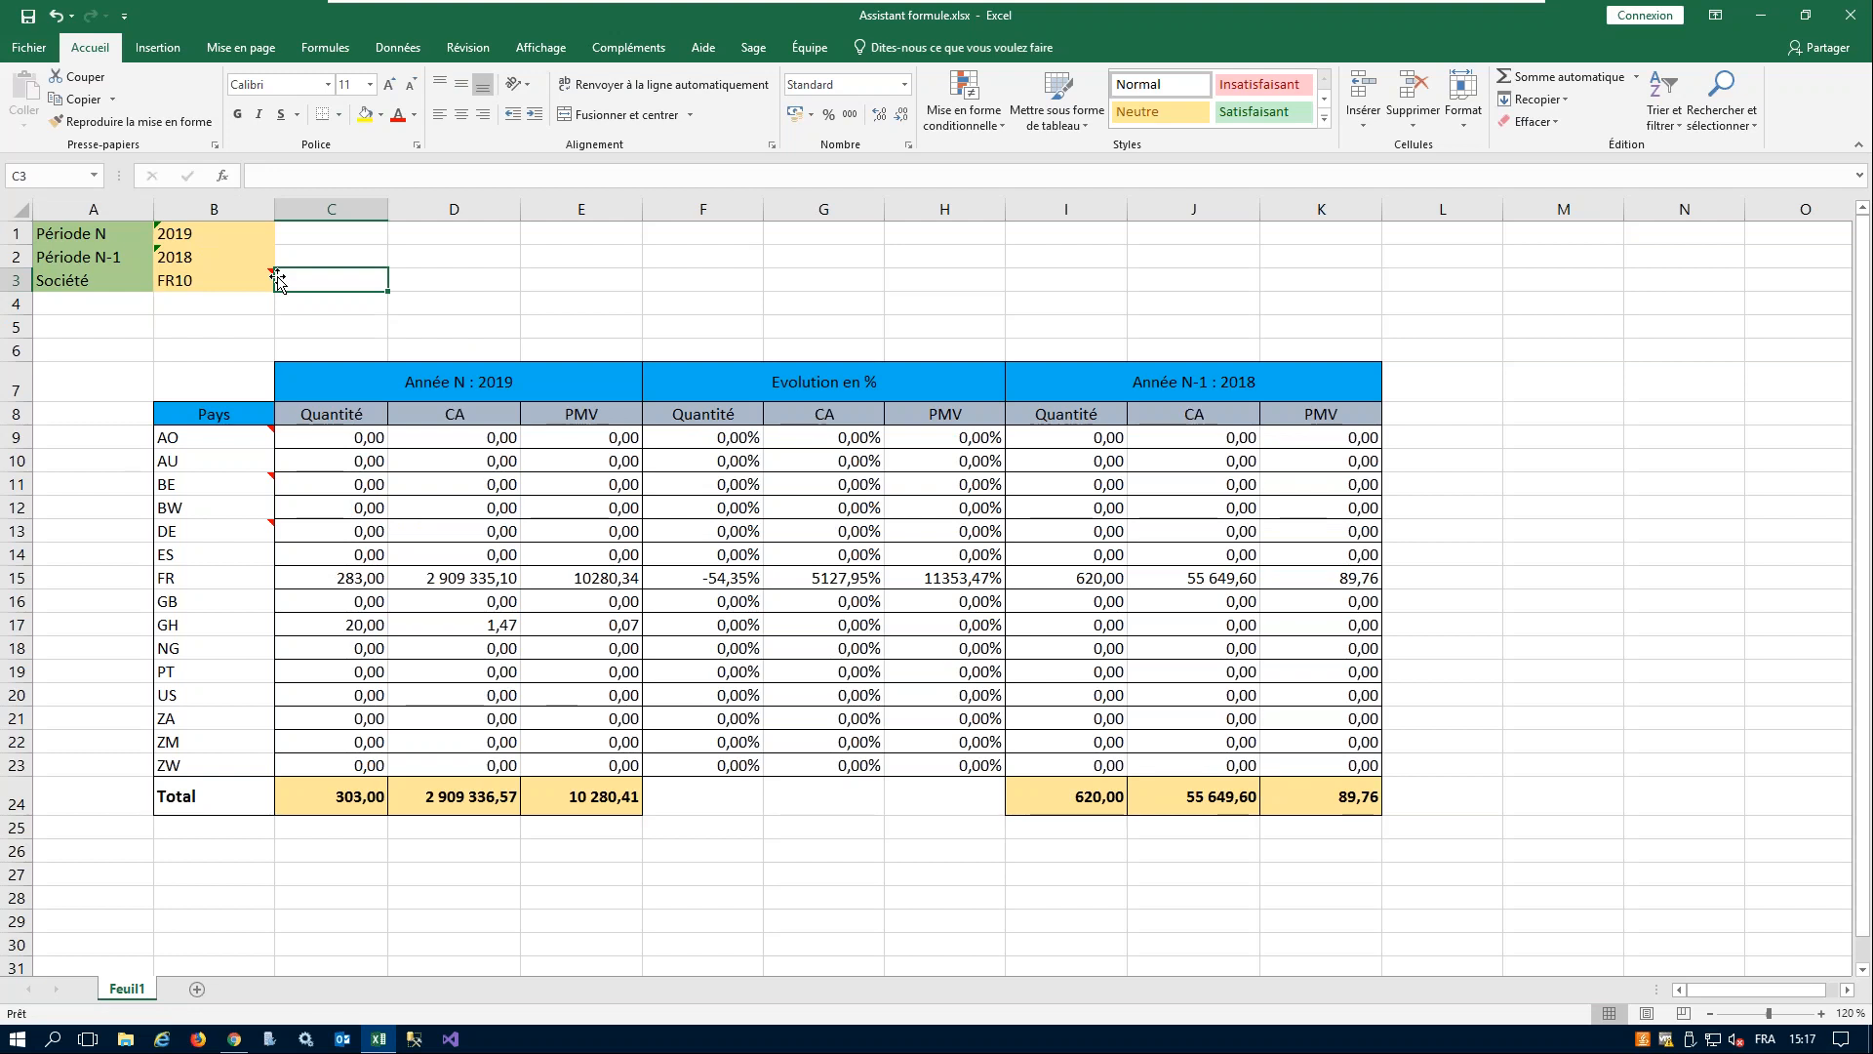
{"action": "key", "text": "shift+Tab"}
{"action": "type", "text": "FR"}
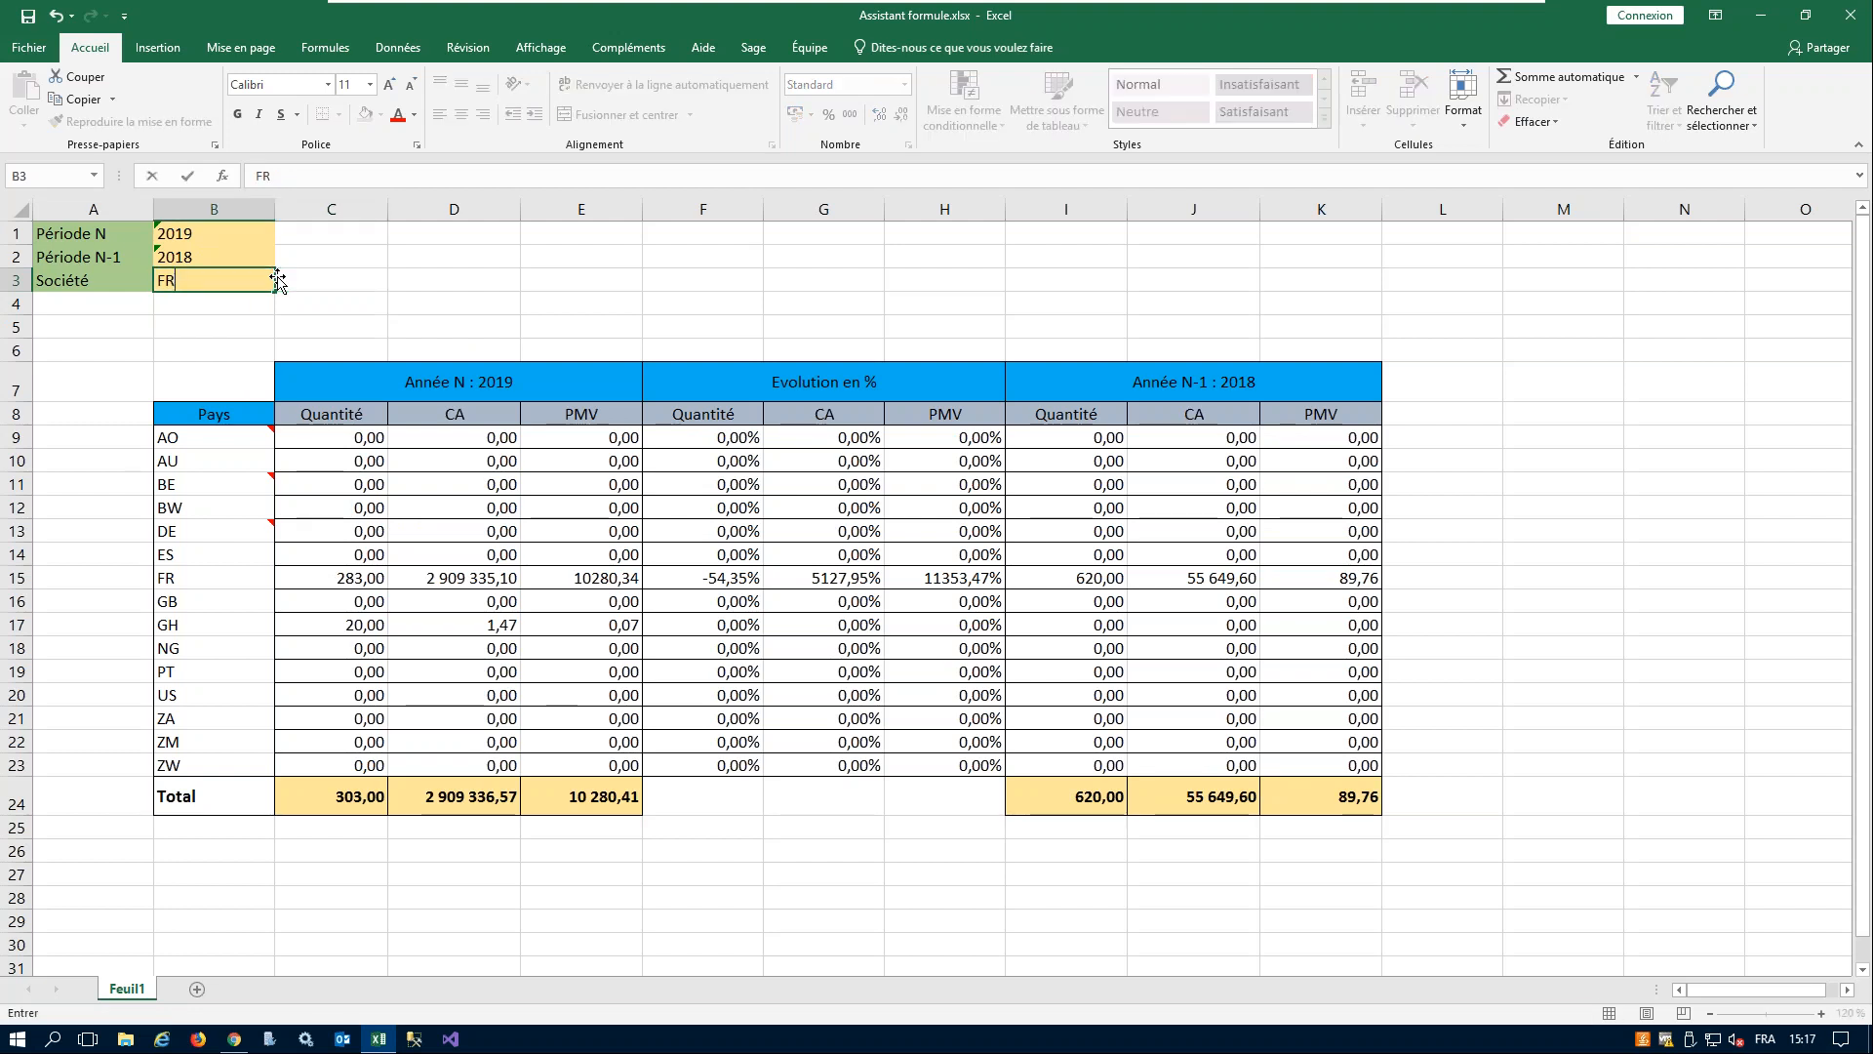
{"action": "key", "text": "Tab"}
{"action": "key", "text": "shift+Tab"}
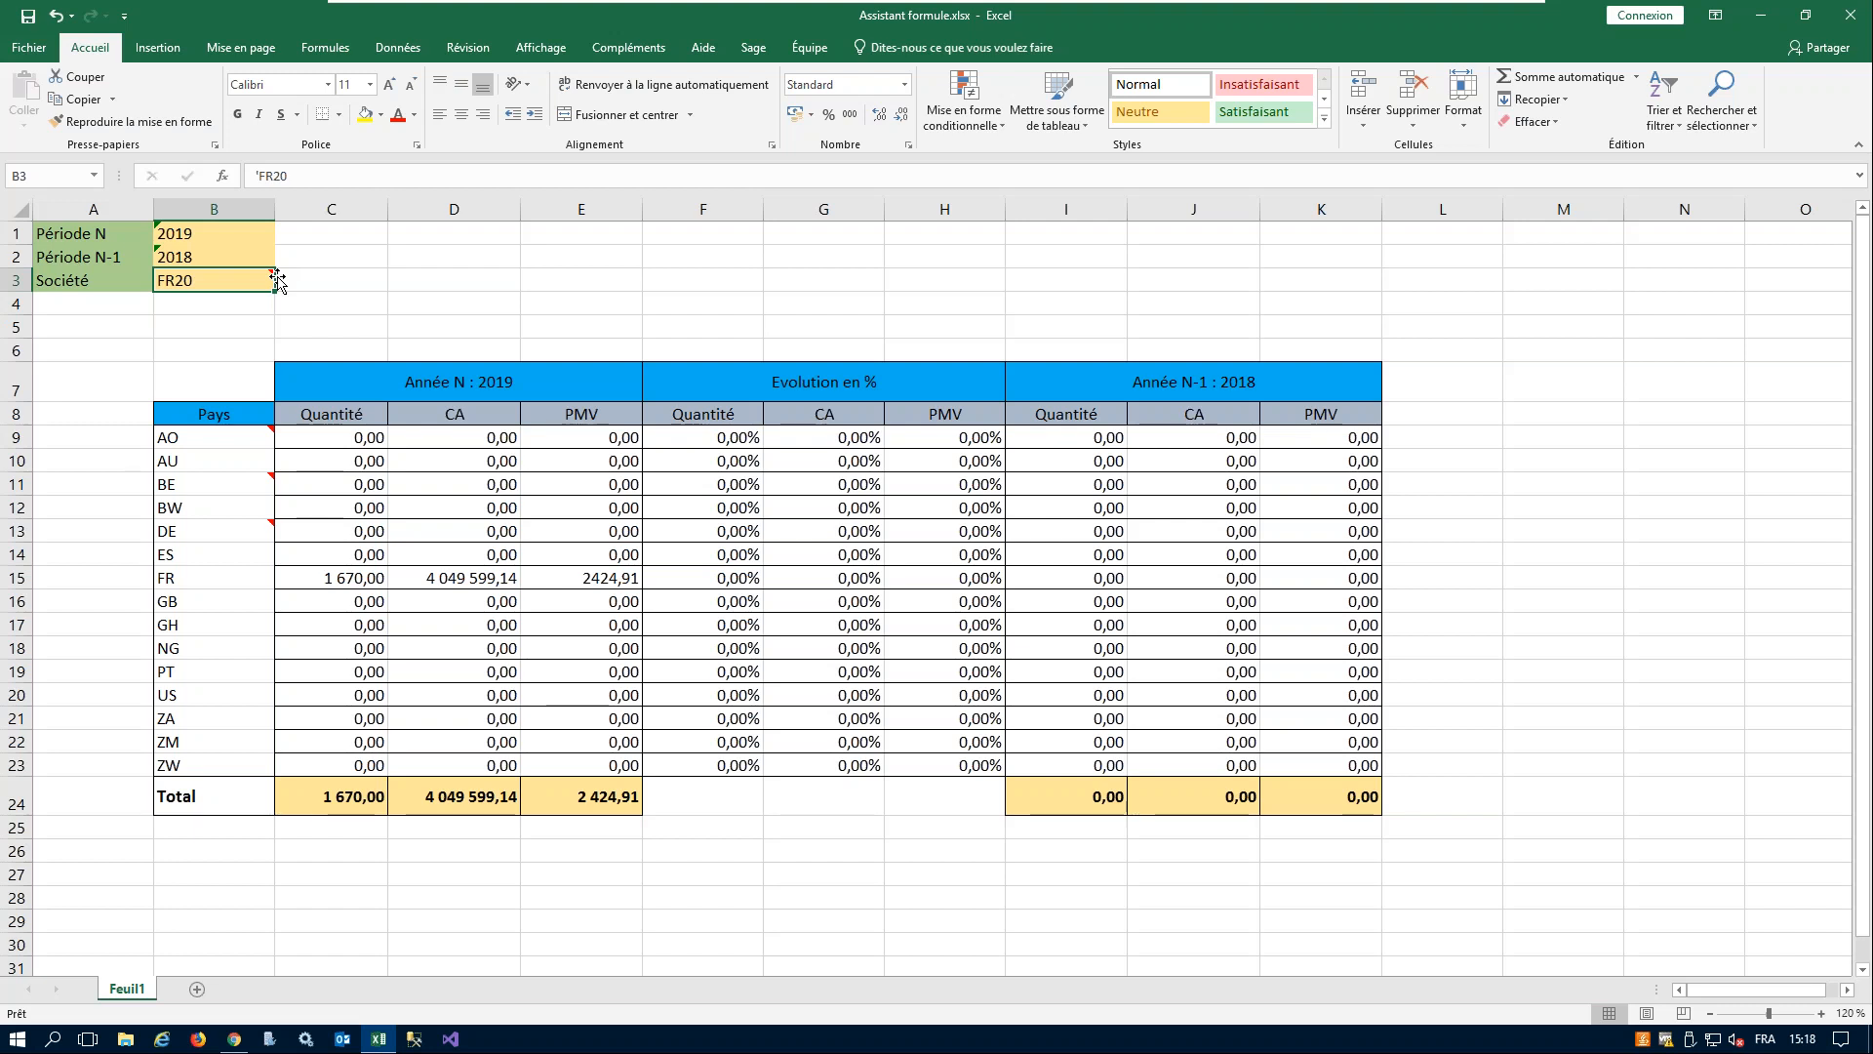
{"action": "type", "text": "*"}
{"action": "key", "text": "Tab"}
- Set Période N in cell B1 to 2018
{"action": "left_click", "coordinate": [224, 239]}
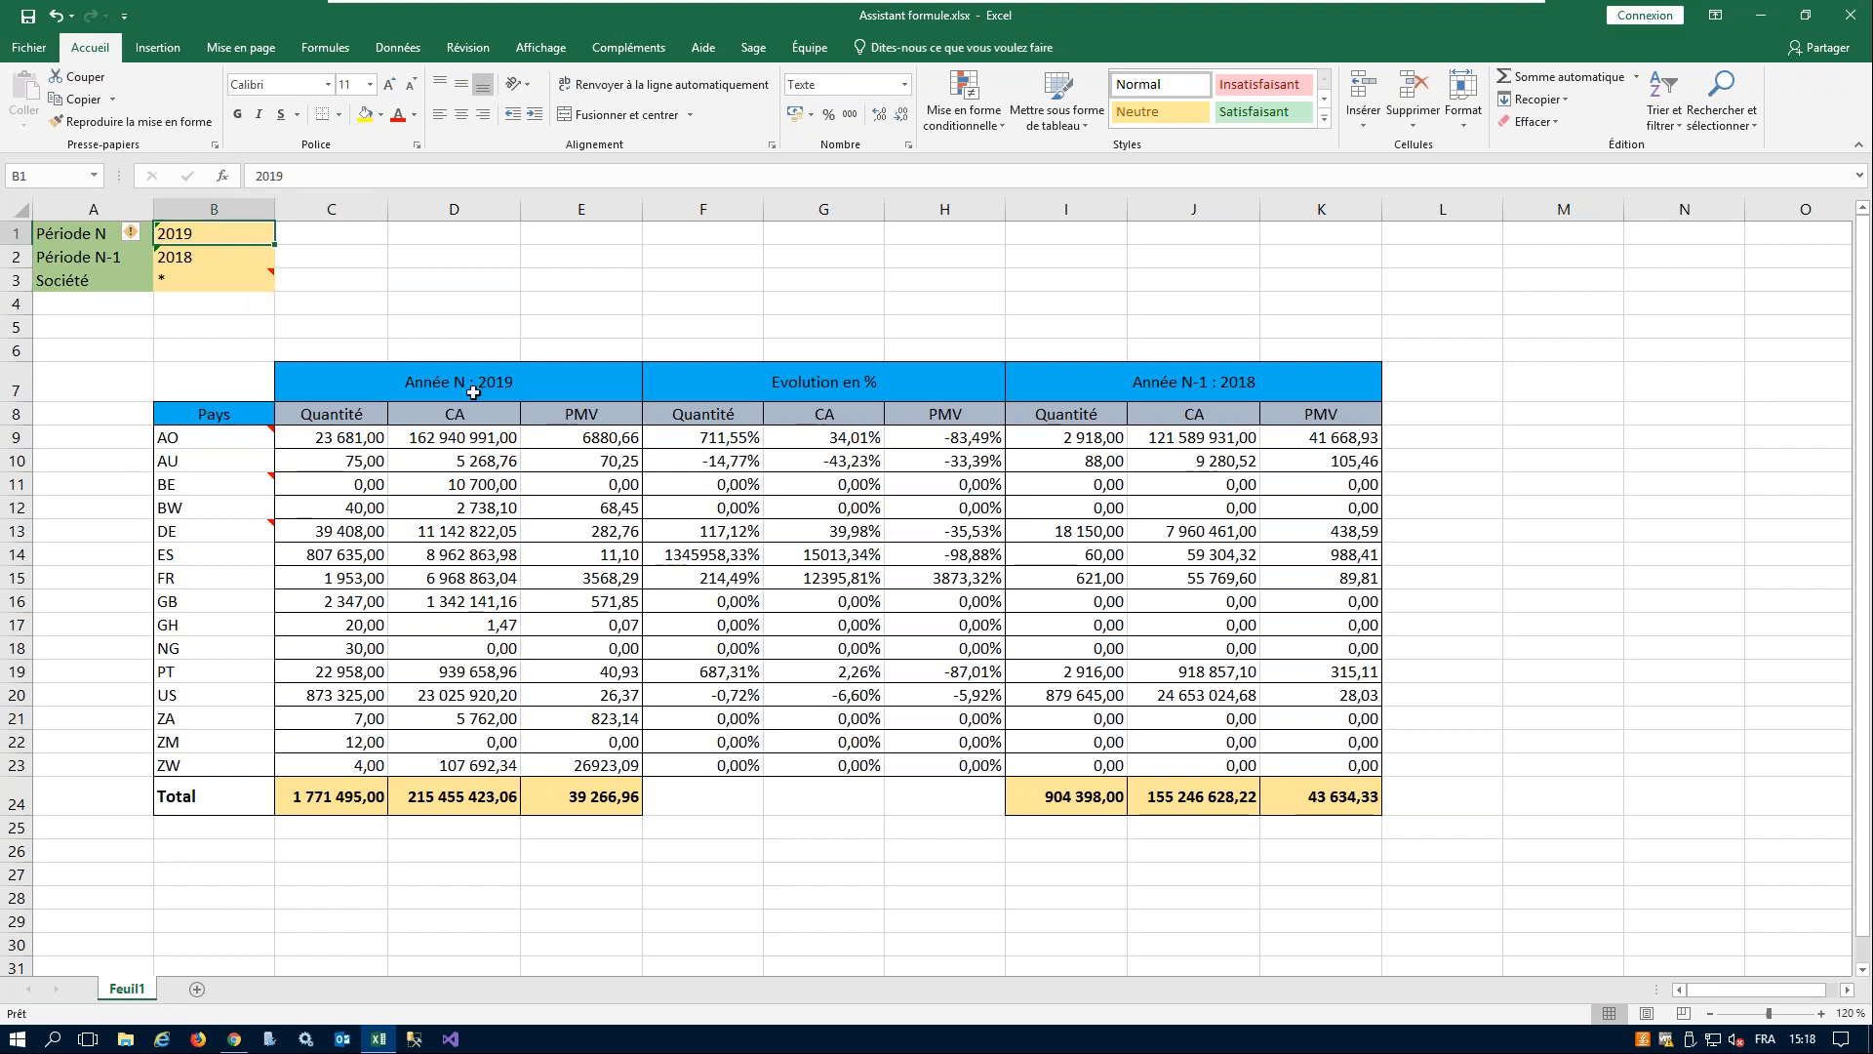
{"action": "type", "text": "2018"}
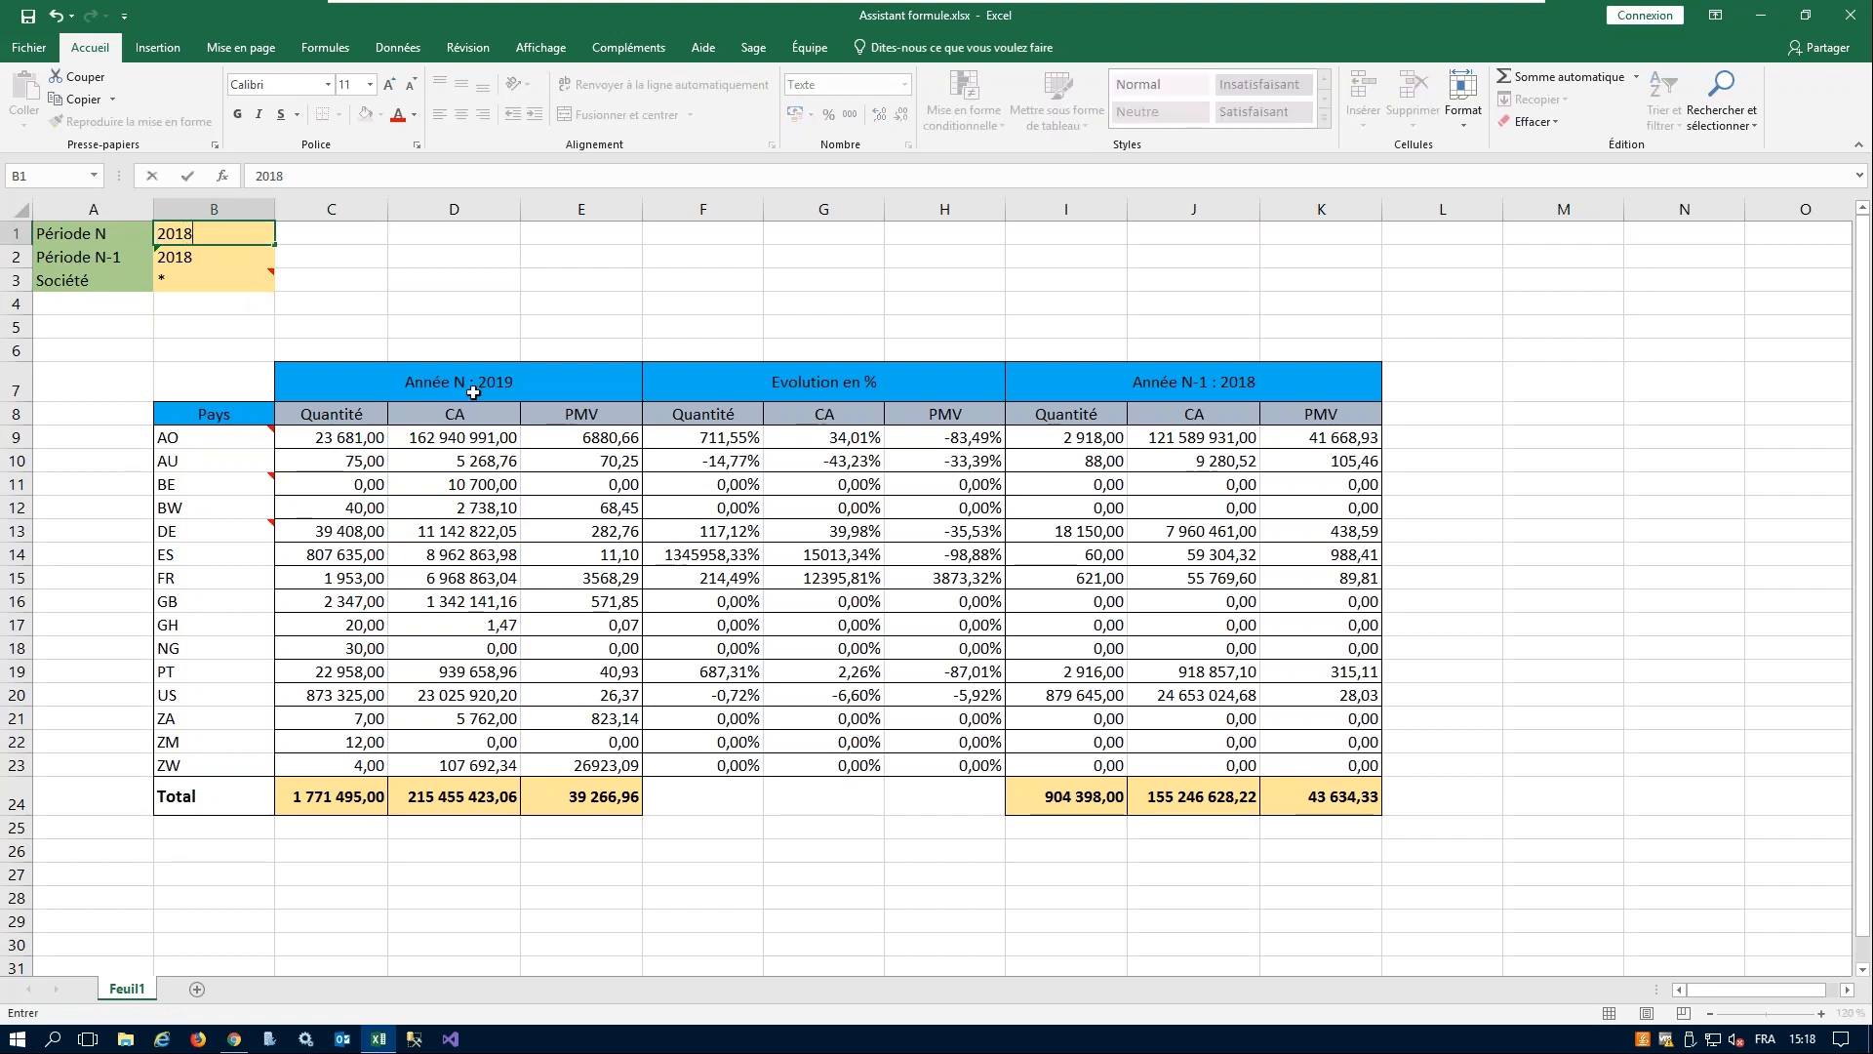
{"action": "key", "text": "Return"}
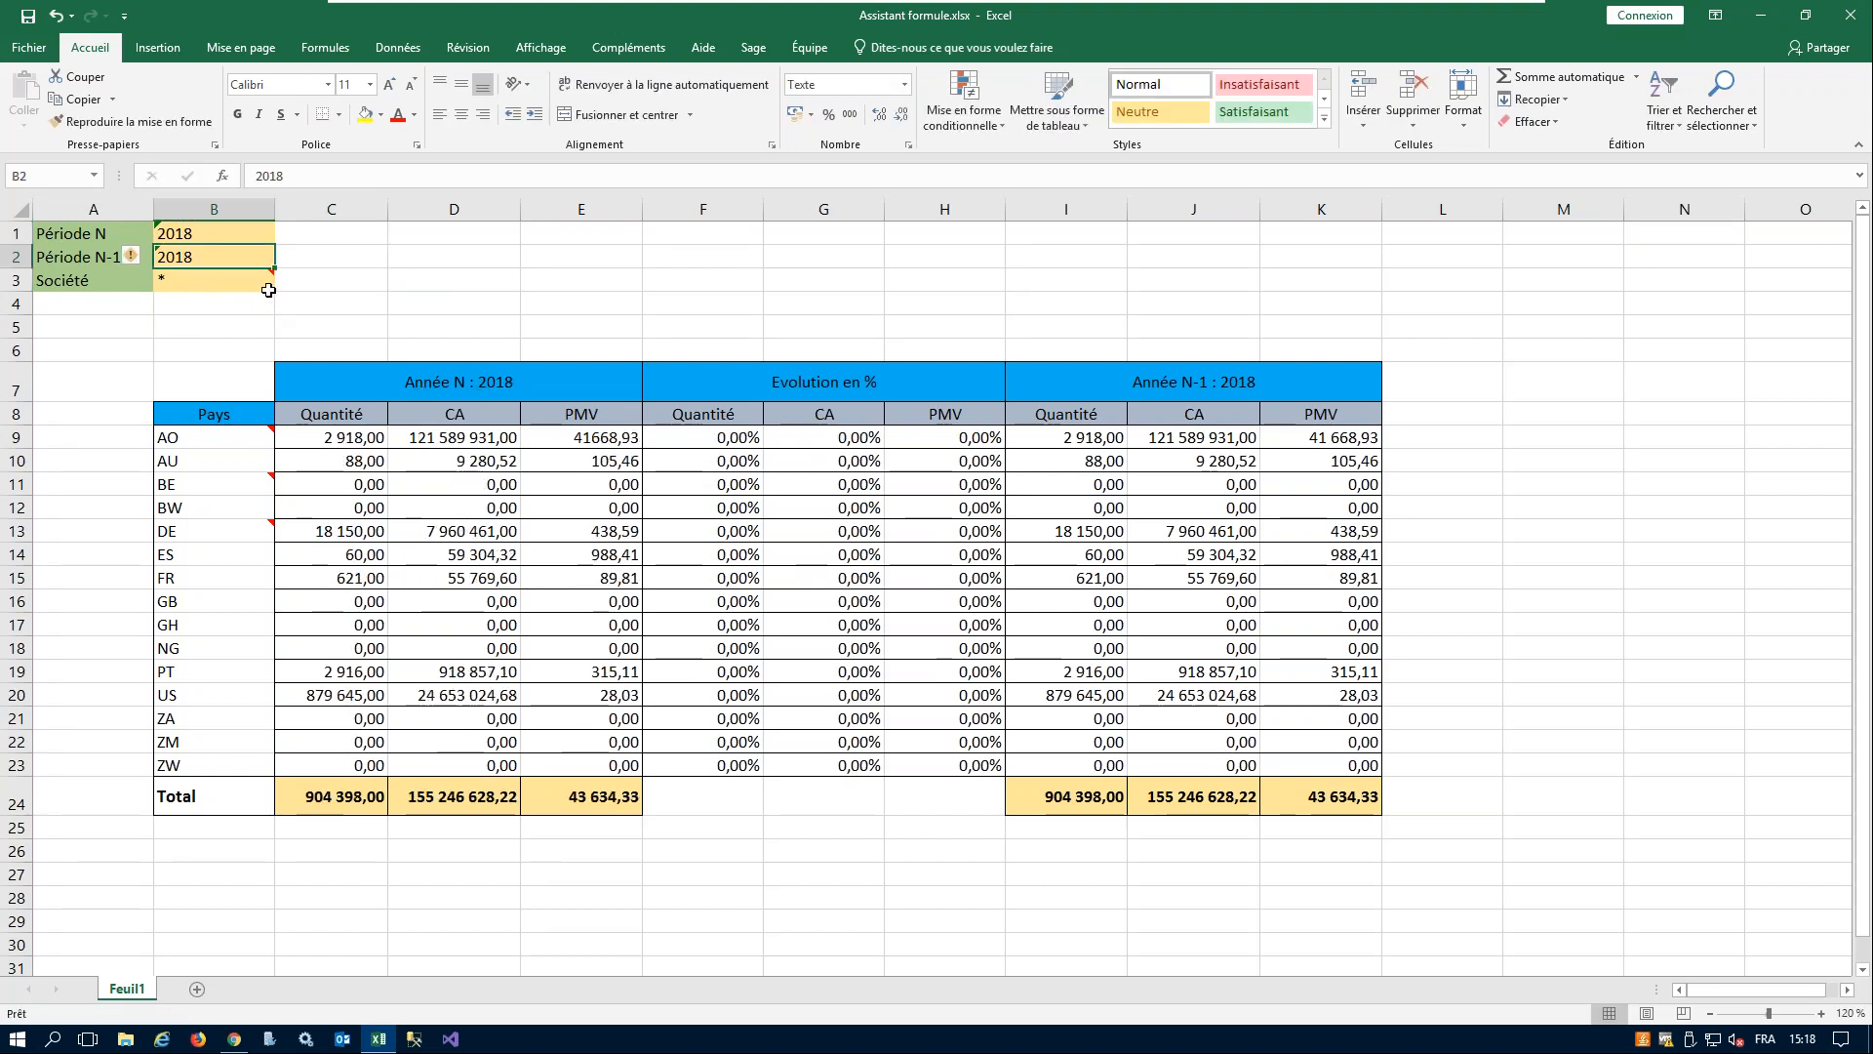
- Try 2017 as Période N-1 in B2, and settle on 2019 for Période N in B1 and 2018 for Période N-1
{"action": "type", "text": "2017"}
{"action": "key", "text": "Tab"}
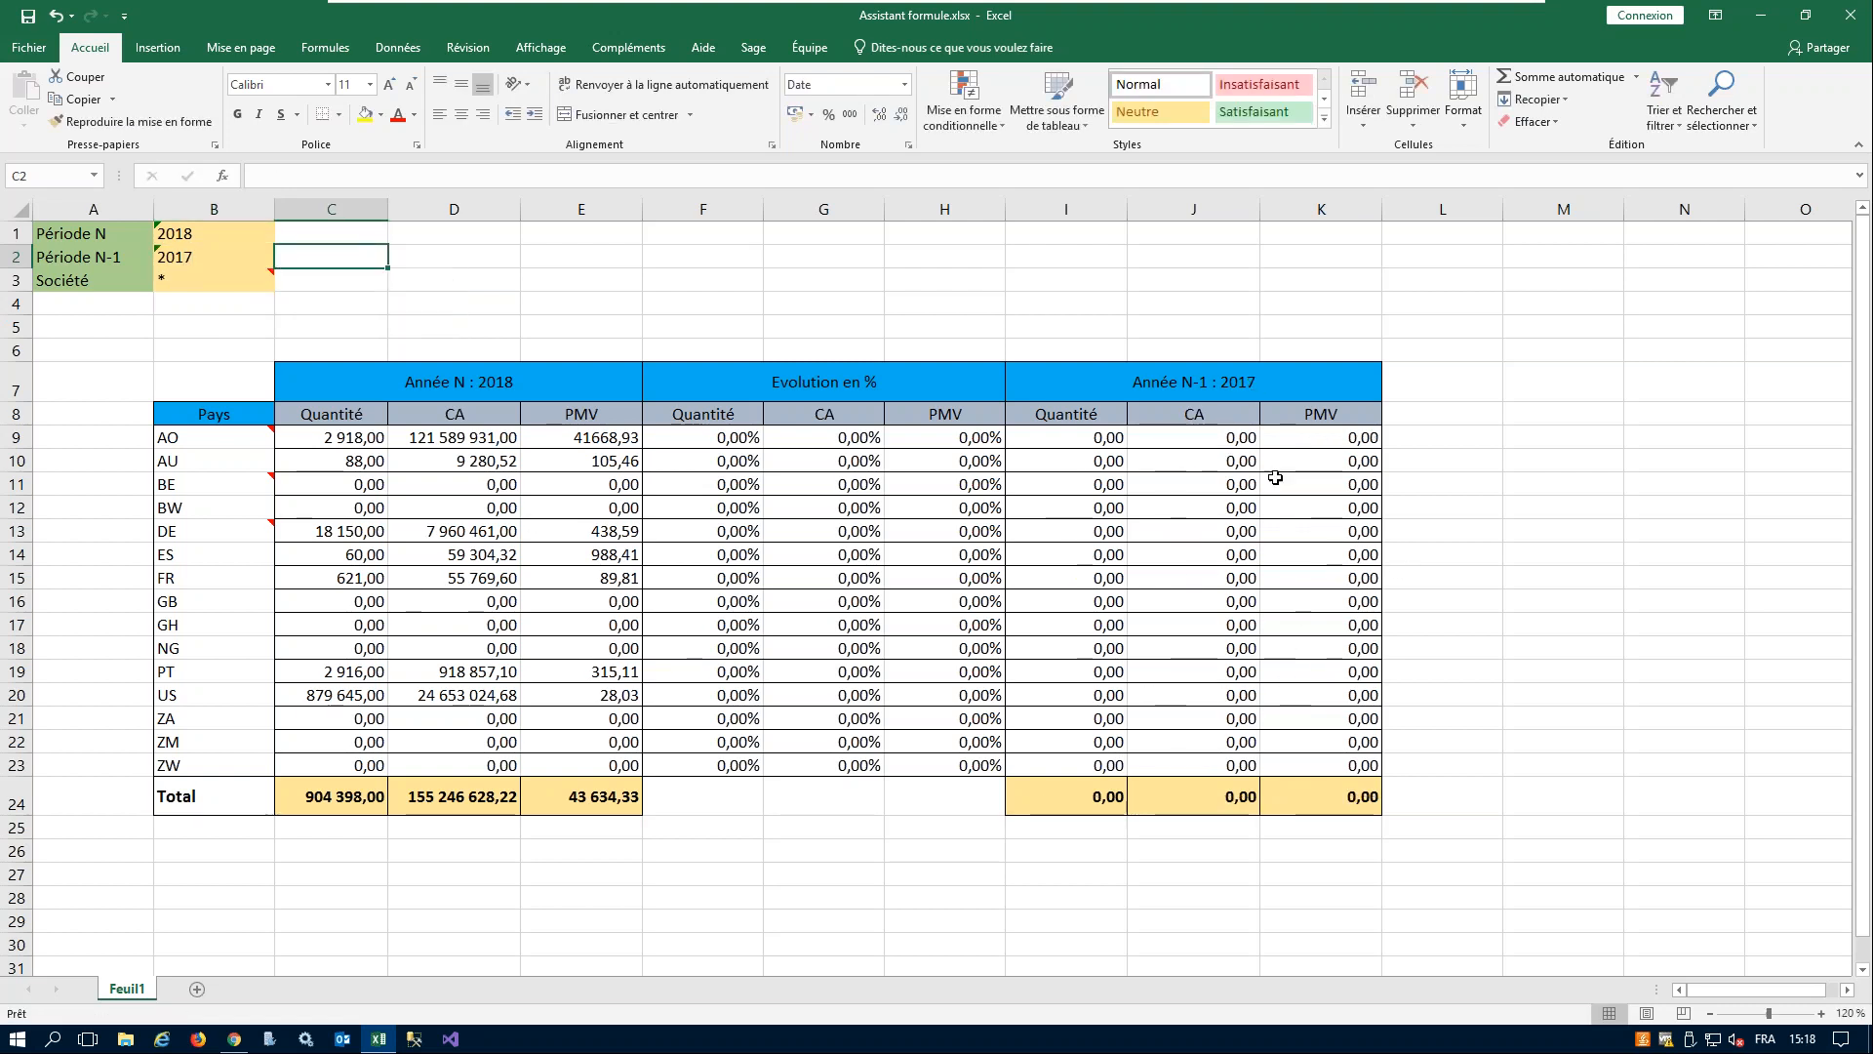
{"action": "left_click", "coordinate": [235, 240]}
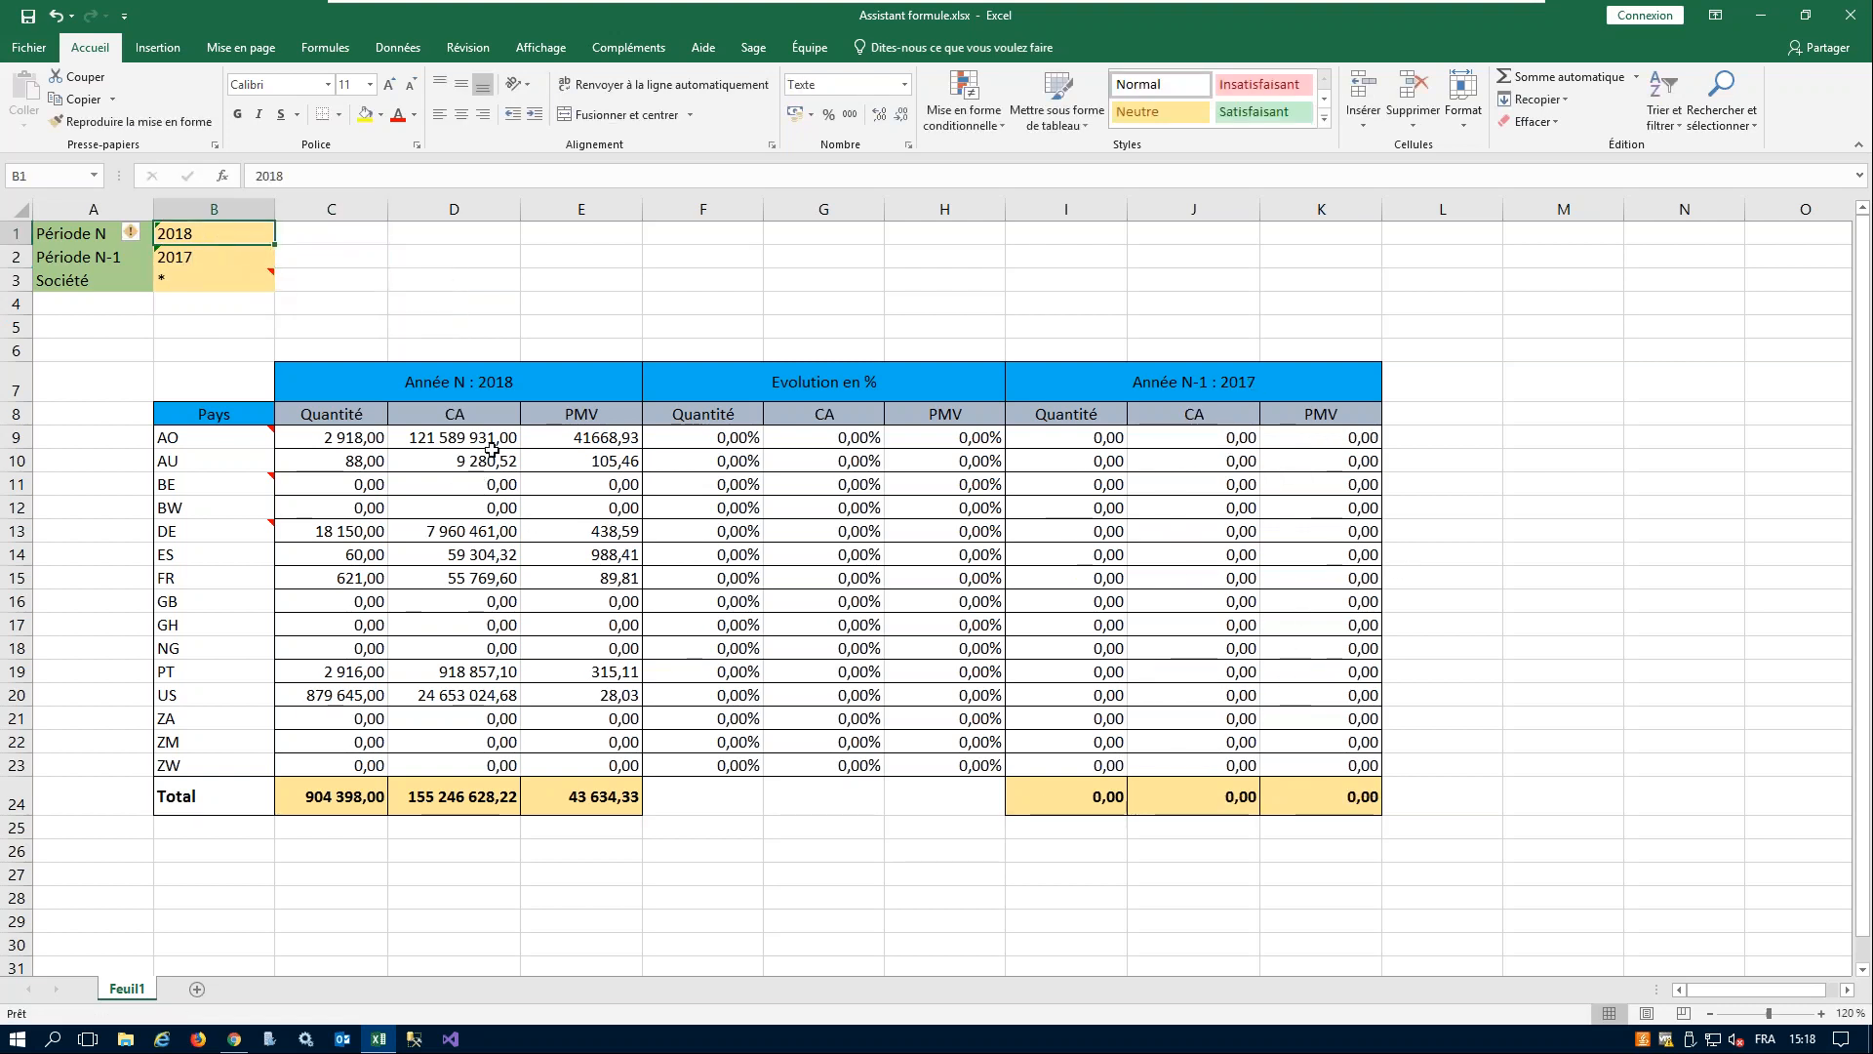
{"action": "type", "text": "2019"}
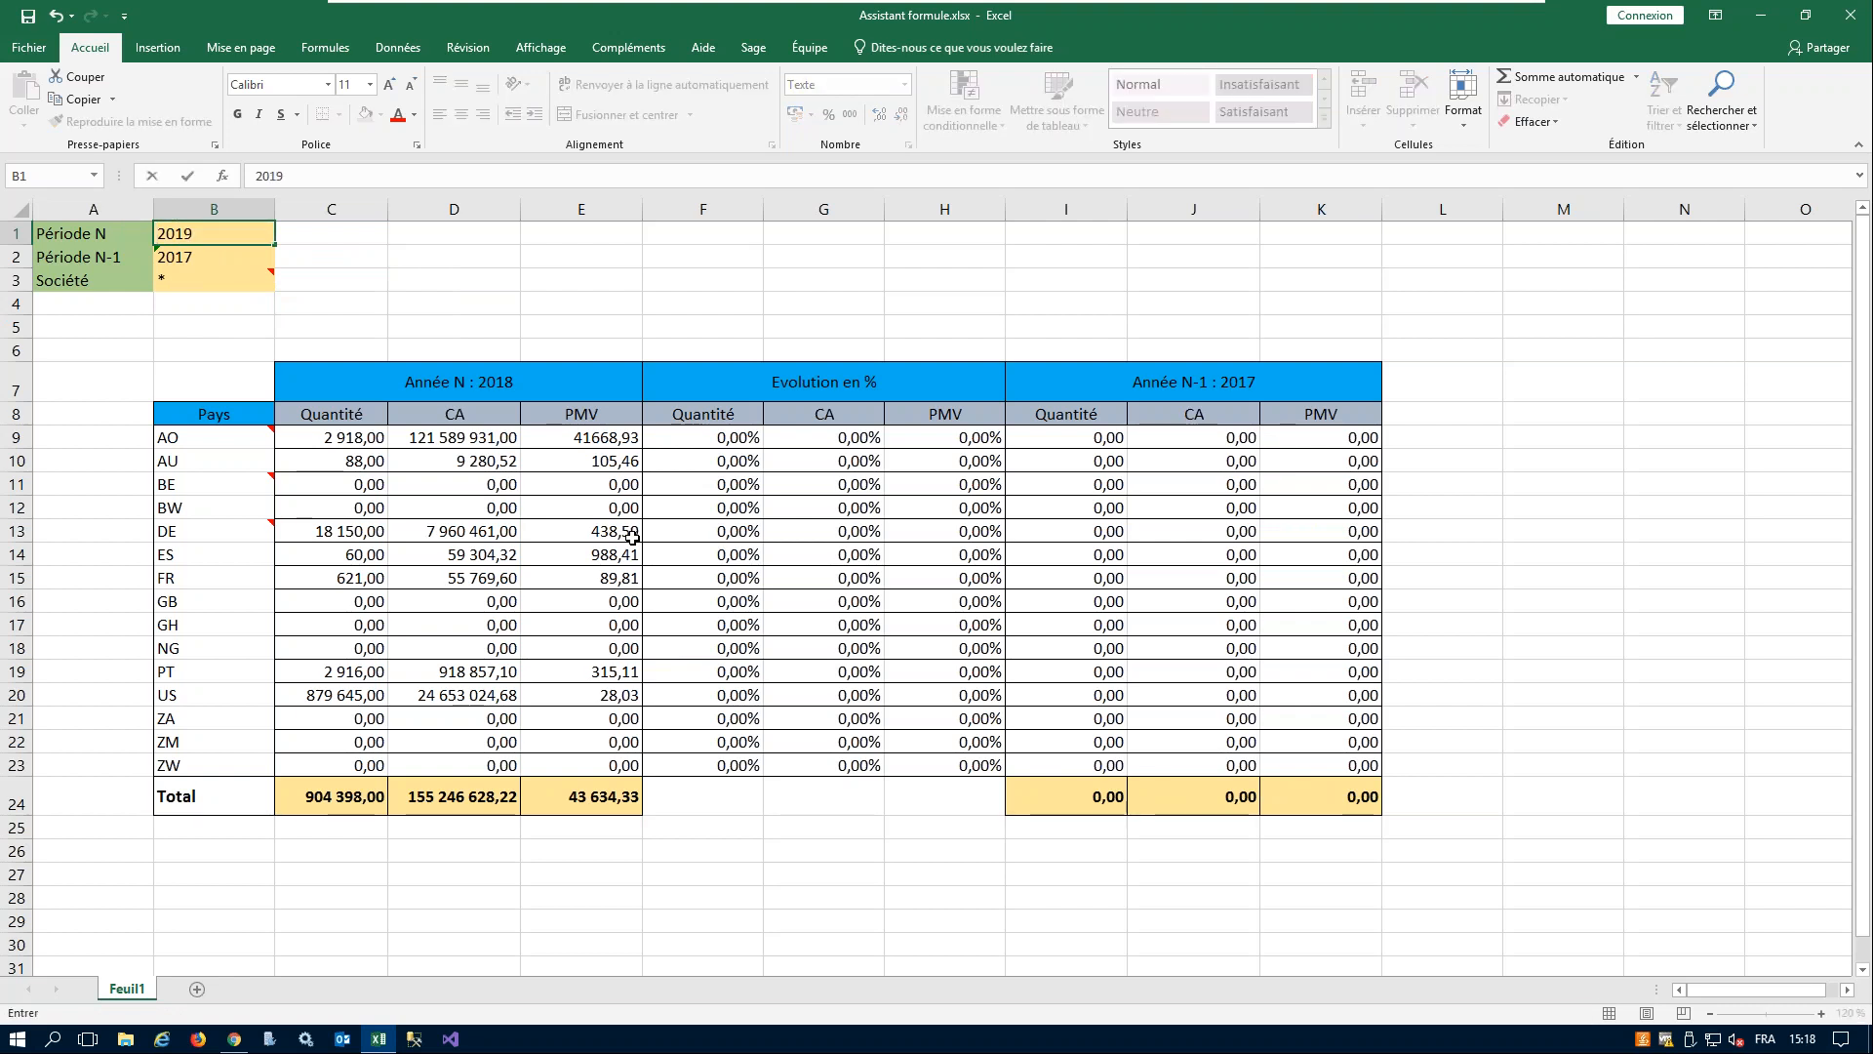
{"action": "key", "text": "Return"}
{"action": "type", "text": "2"}
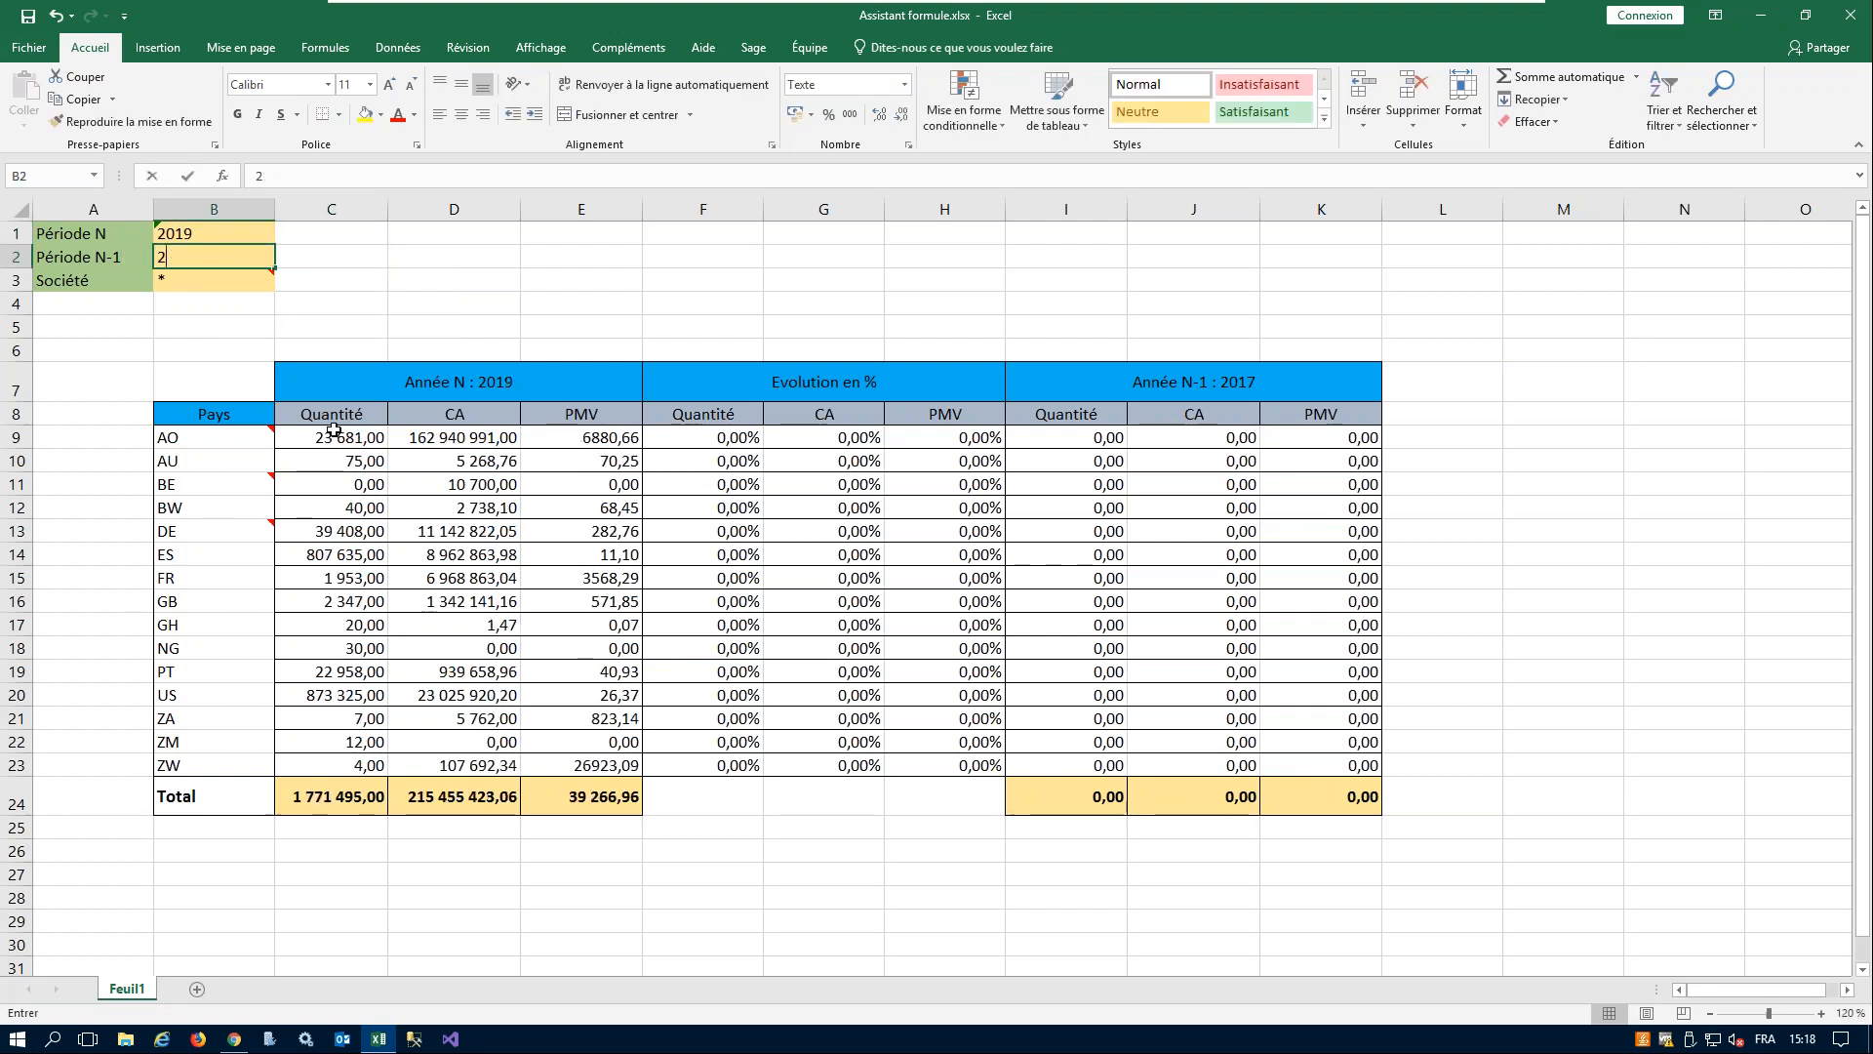
{"action": "type", "text": "01"}
{"action": "key", "text": "Tab"}
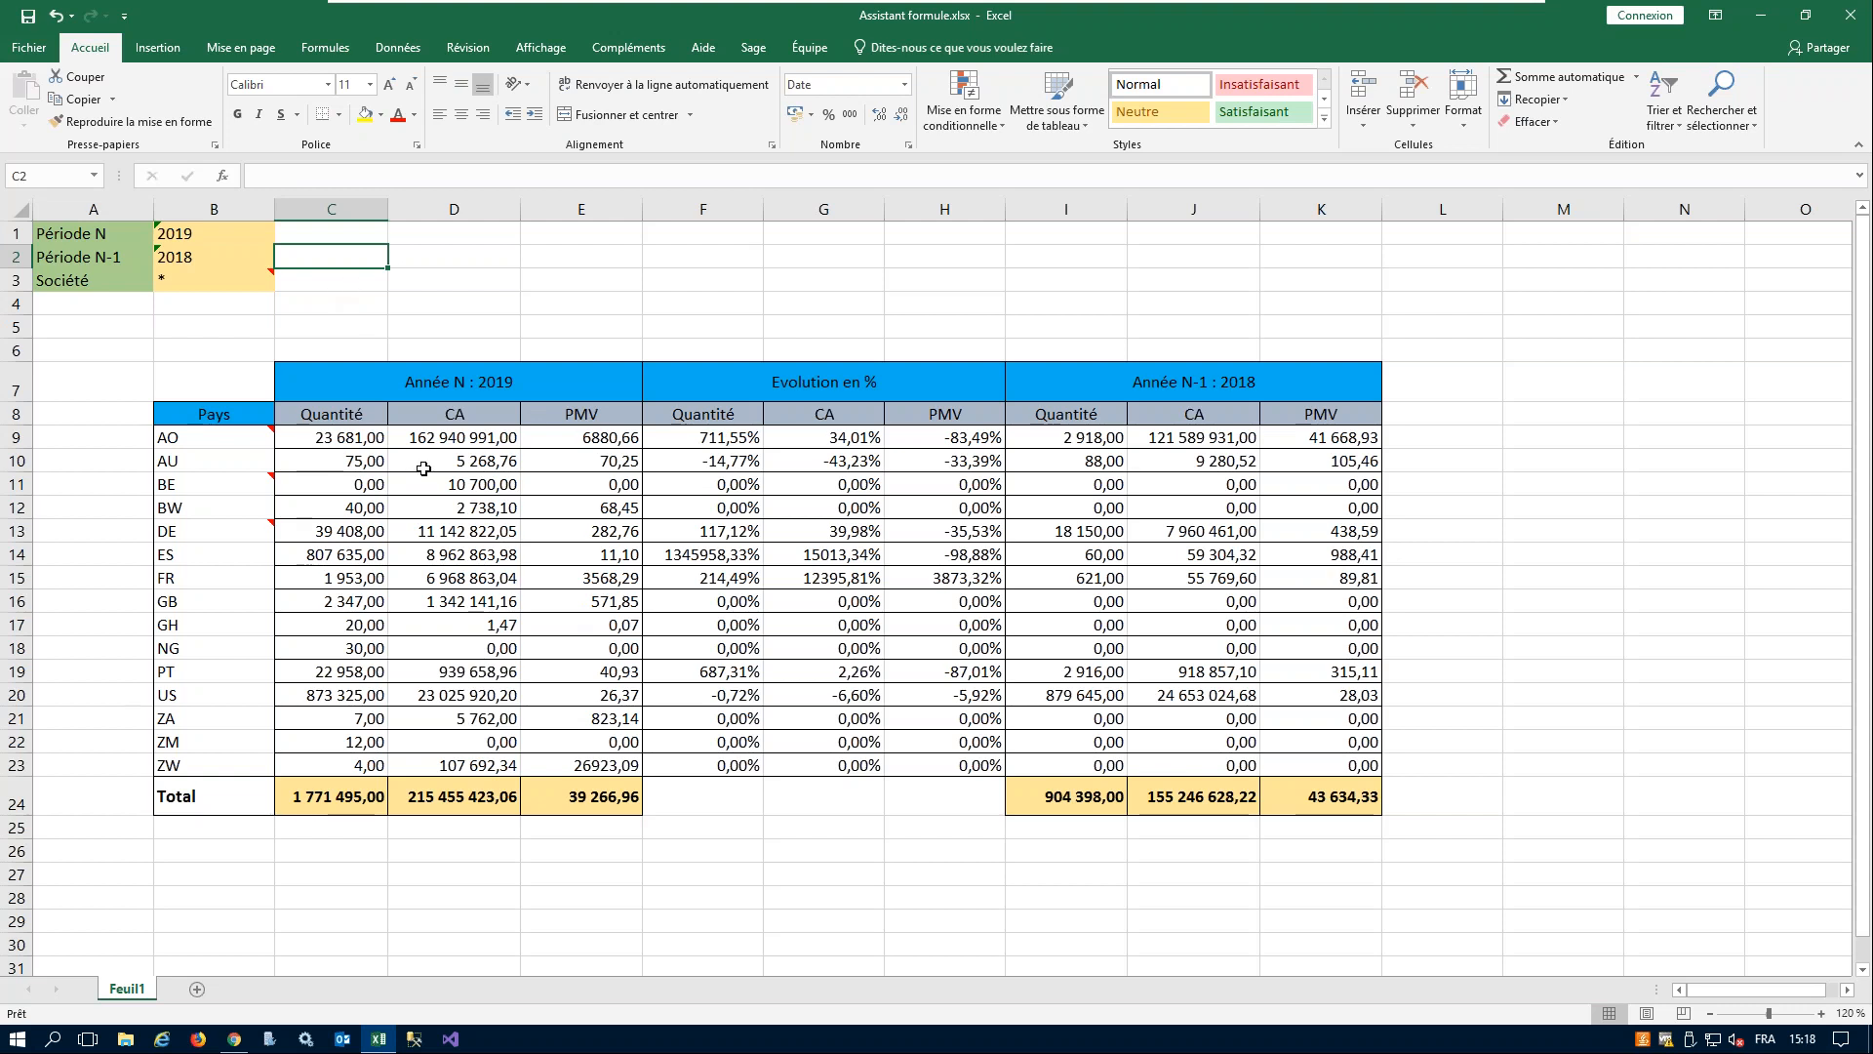
- Inspect the NecAccess formulas behind the Année N CA and Quantité values of several countries
{"action": "left_click", "coordinate": [420, 510]}
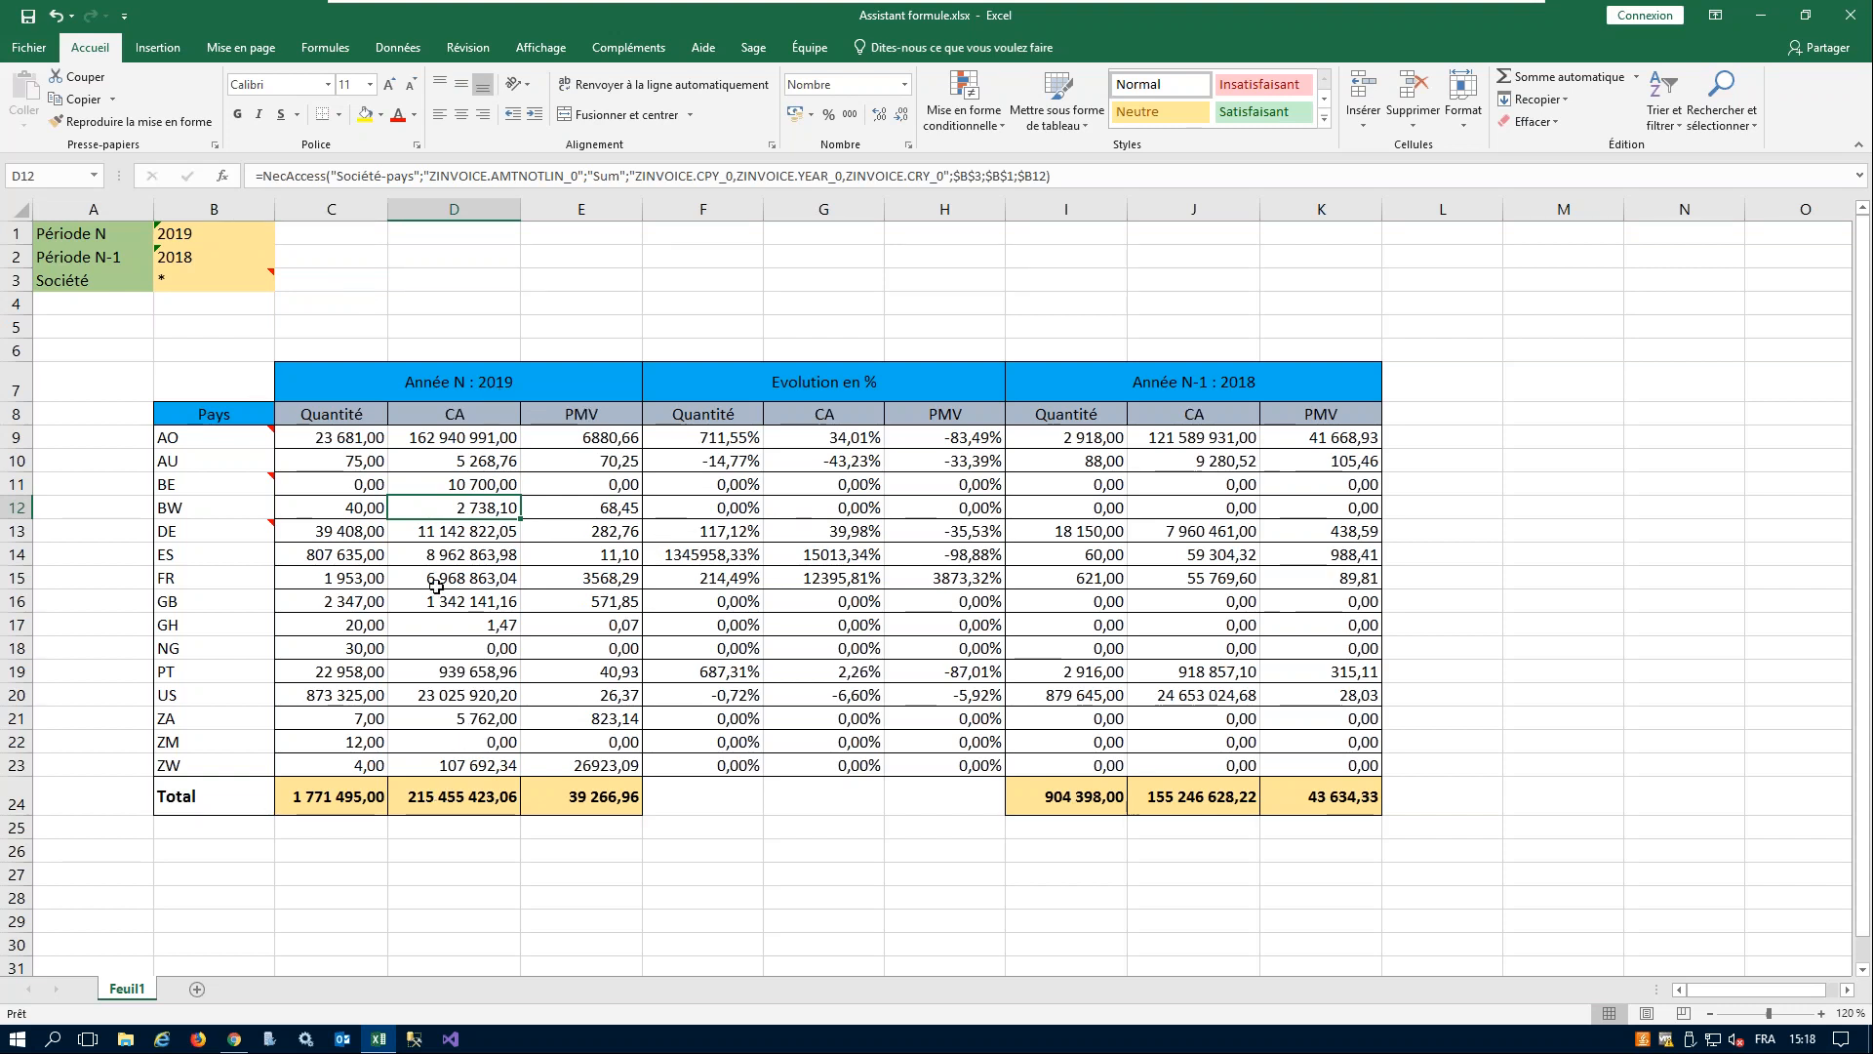
{"action": "left_click_drag", "start_coordinate": [453, 578], "coordinate": [456, 601]}
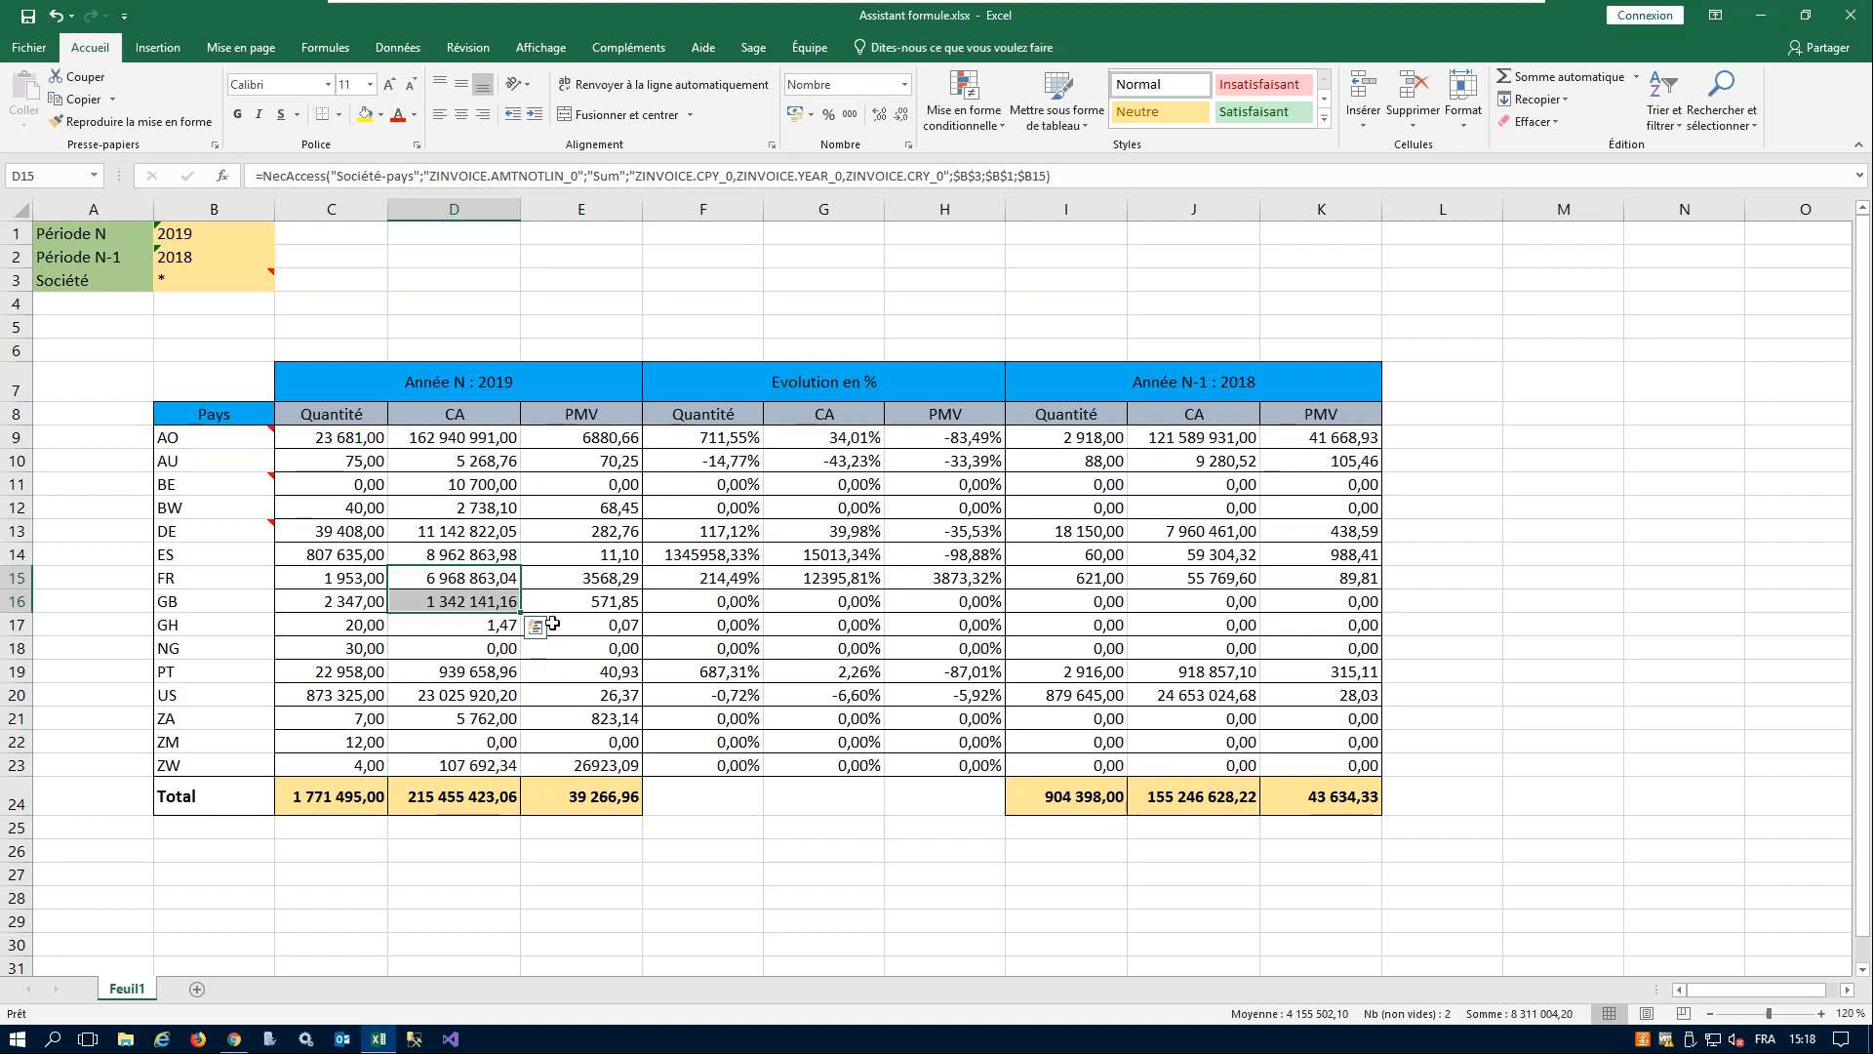
{"action": "left_click", "coordinate": [357, 450]}
{"action": "key", "text": "Down"}
{"action": "key", "text": "Down"}
{"action": "key", "text": "Down"}
- Extract the formula details (Détails de formule) of AO's Année N quantity in C9, with Tous les champs
{"action": "left_click", "coordinate": [340, 435]}
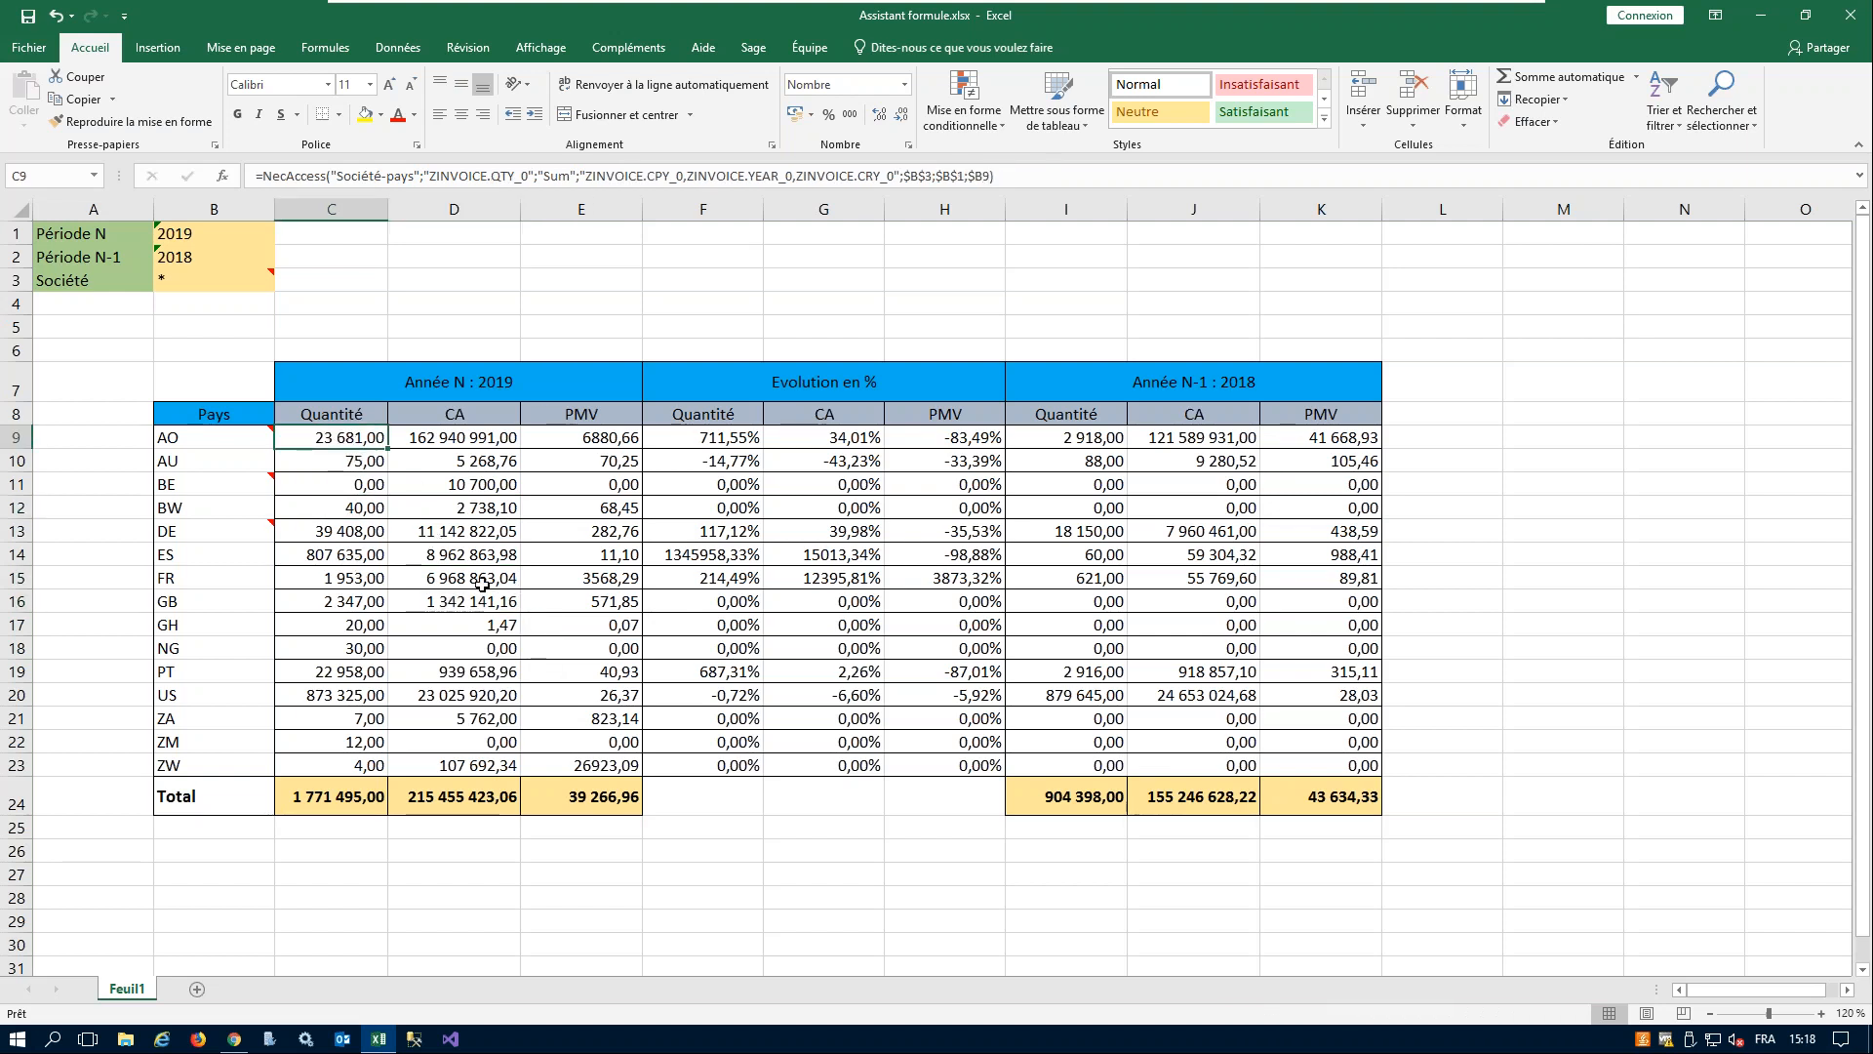
{"action": "right_click", "coordinate": [348, 437]}
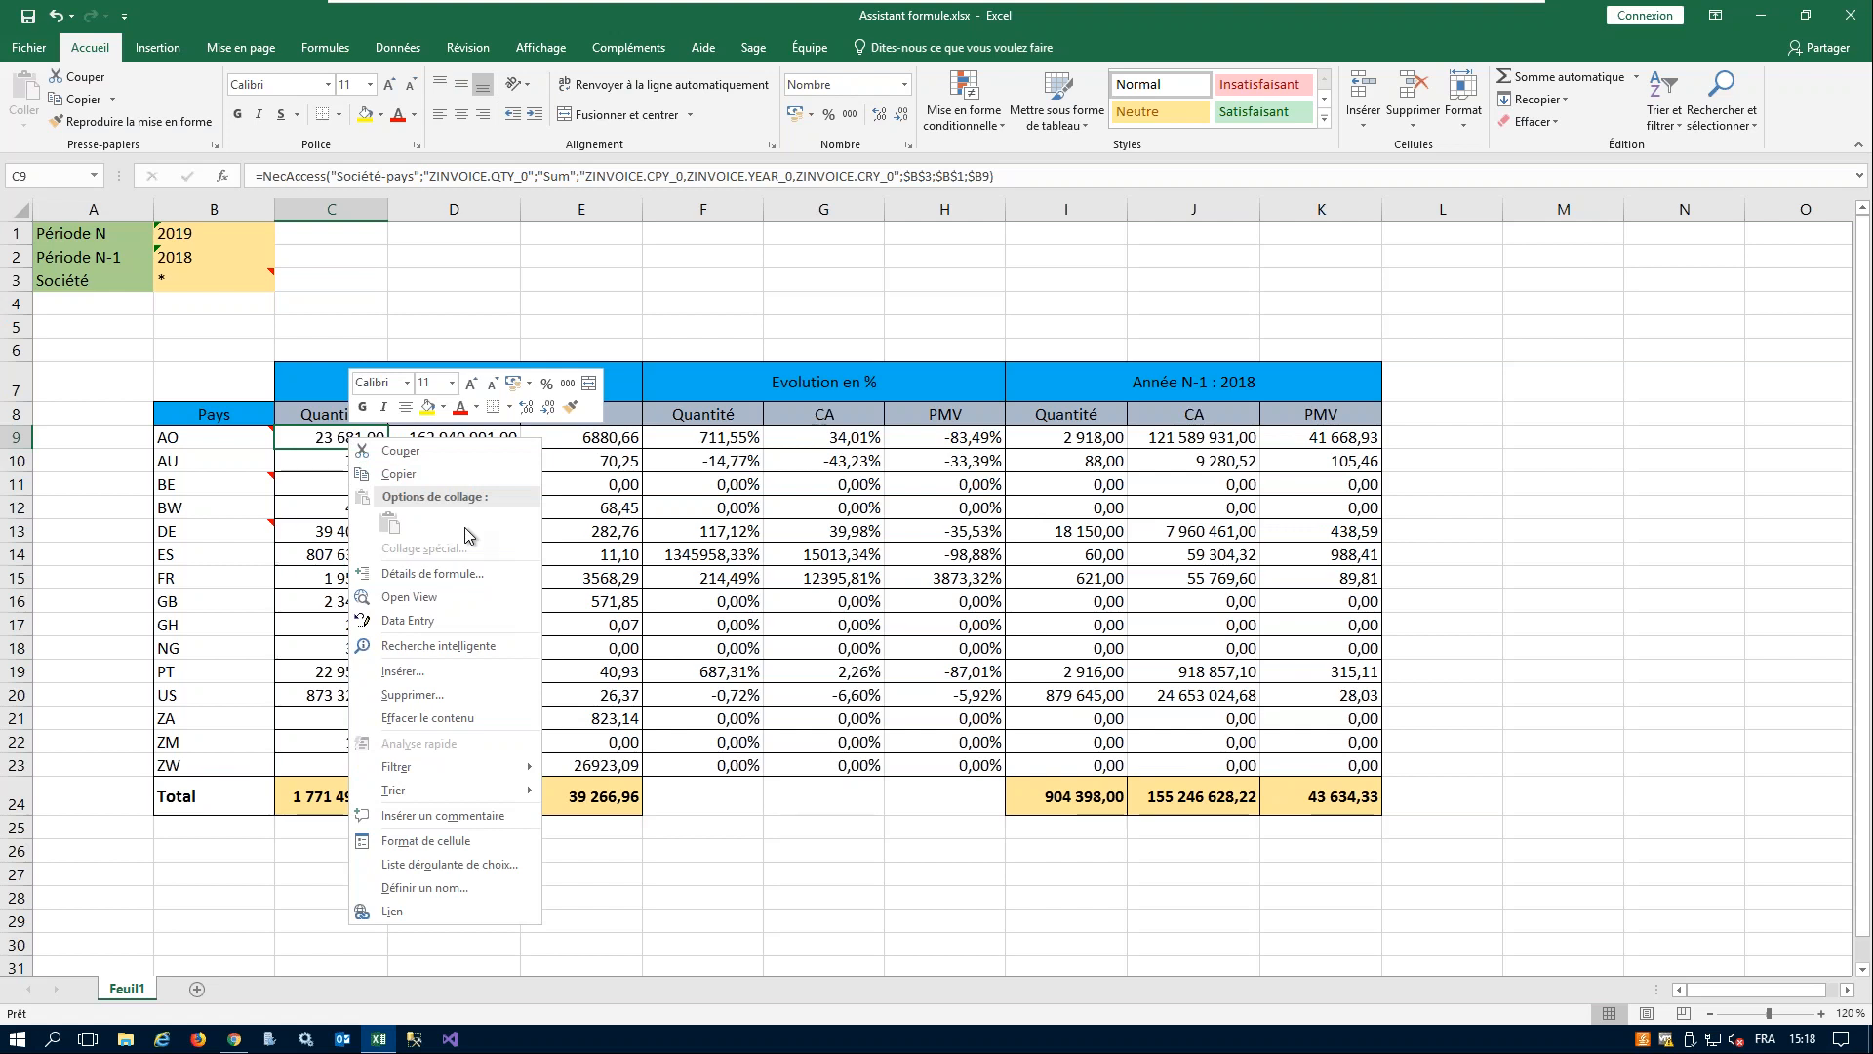
{"action": "left_click", "coordinate": [635, 49]}
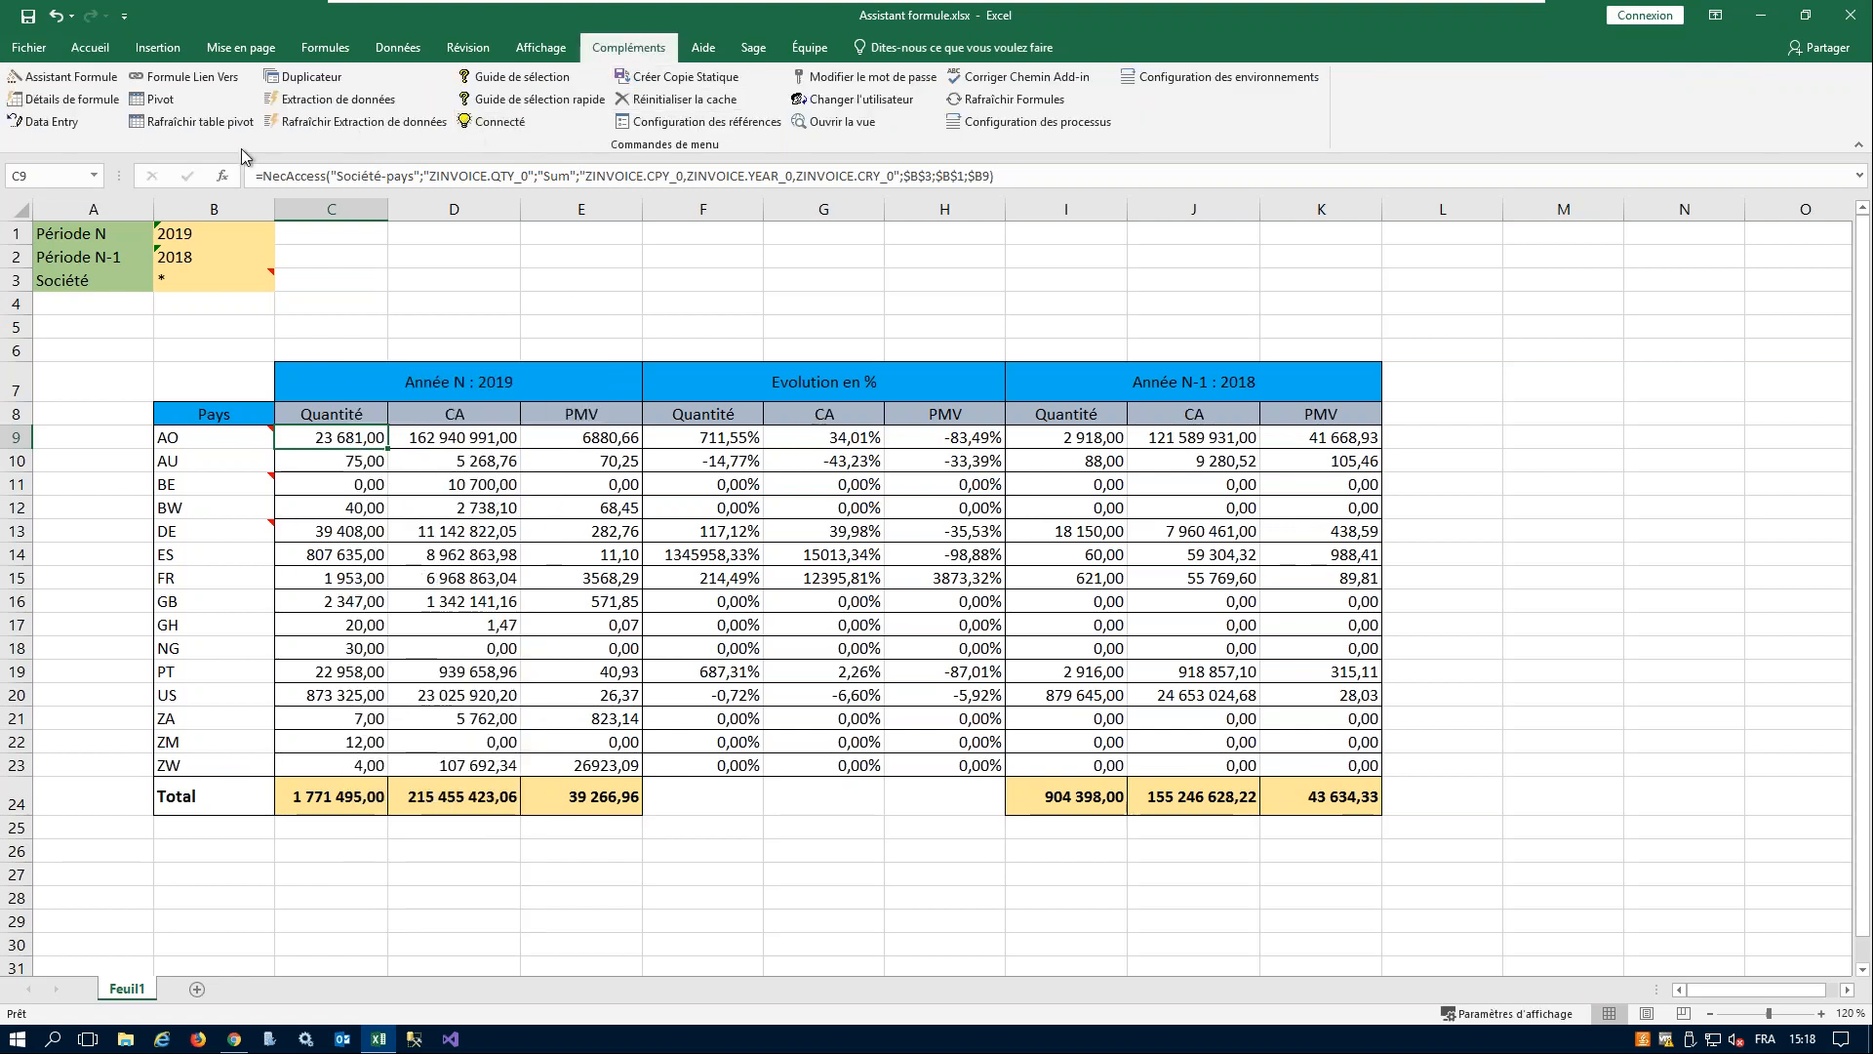
{"action": "left_click", "coordinate": [64, 99]}
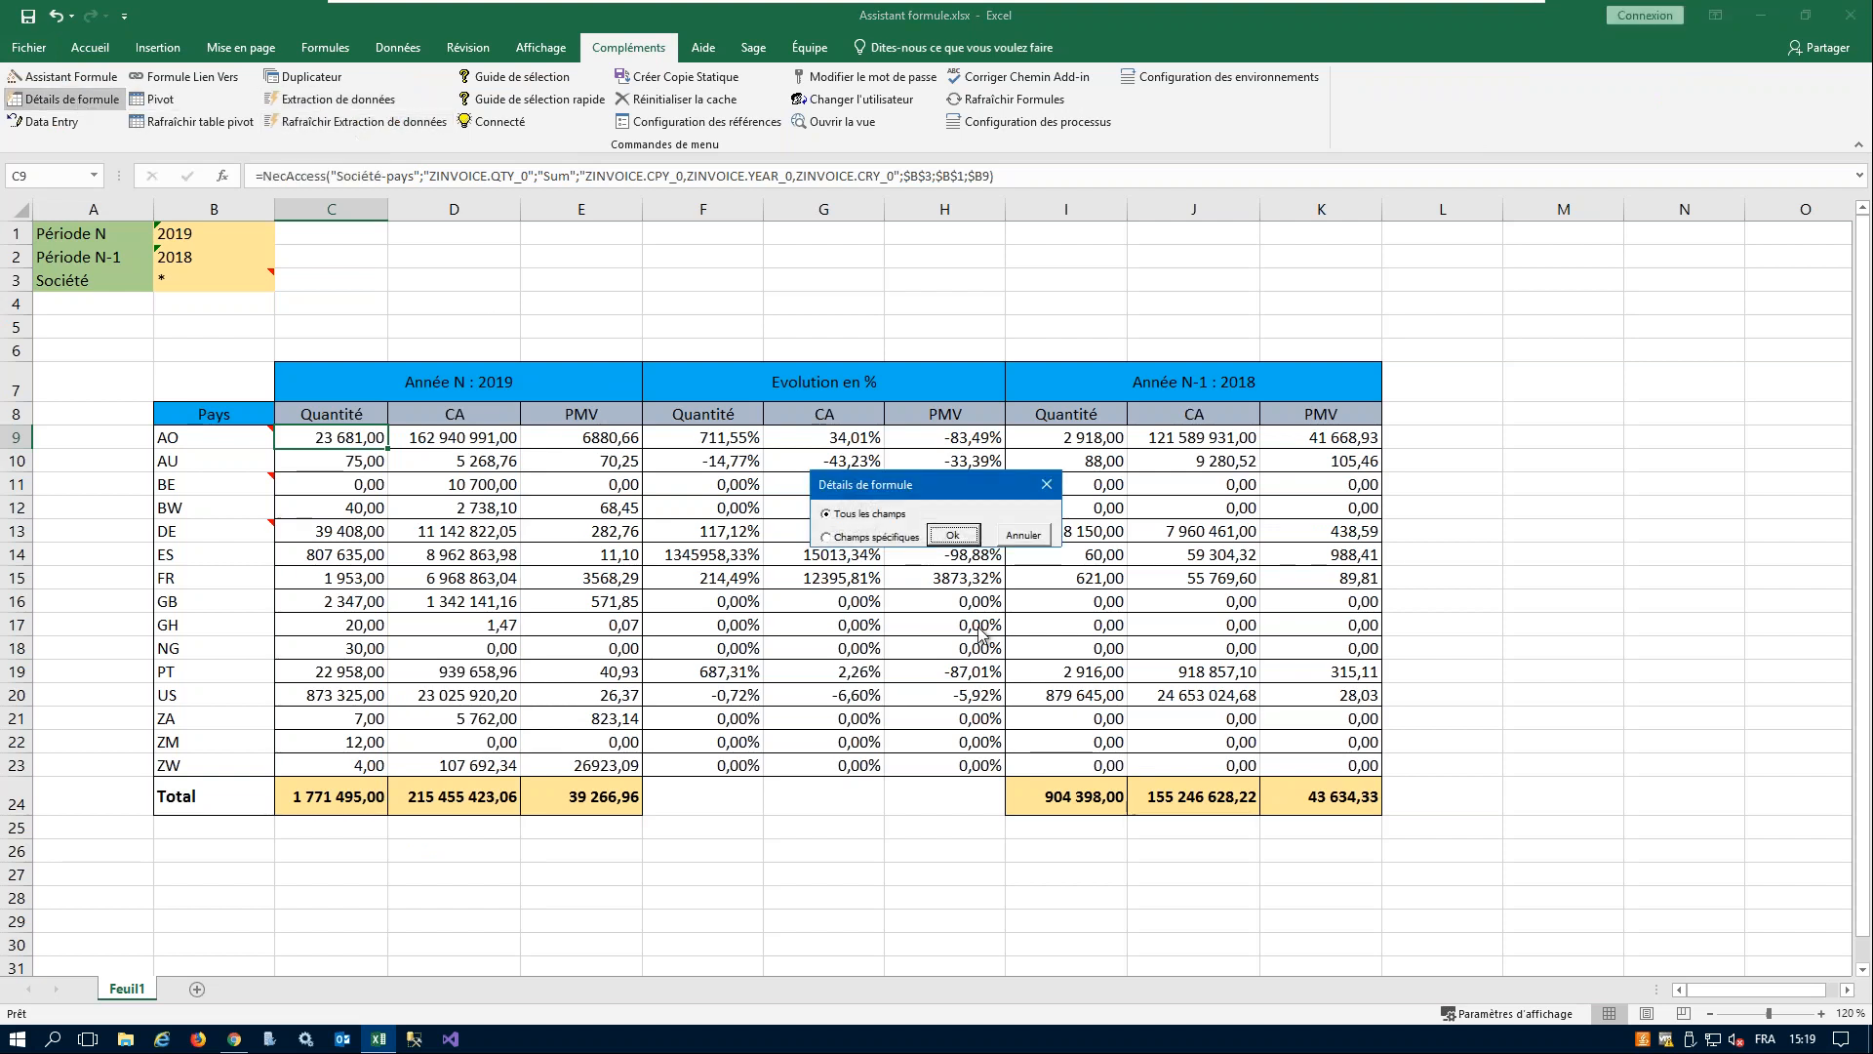
{"action": "left_click", "coordinate": [952, 534]}
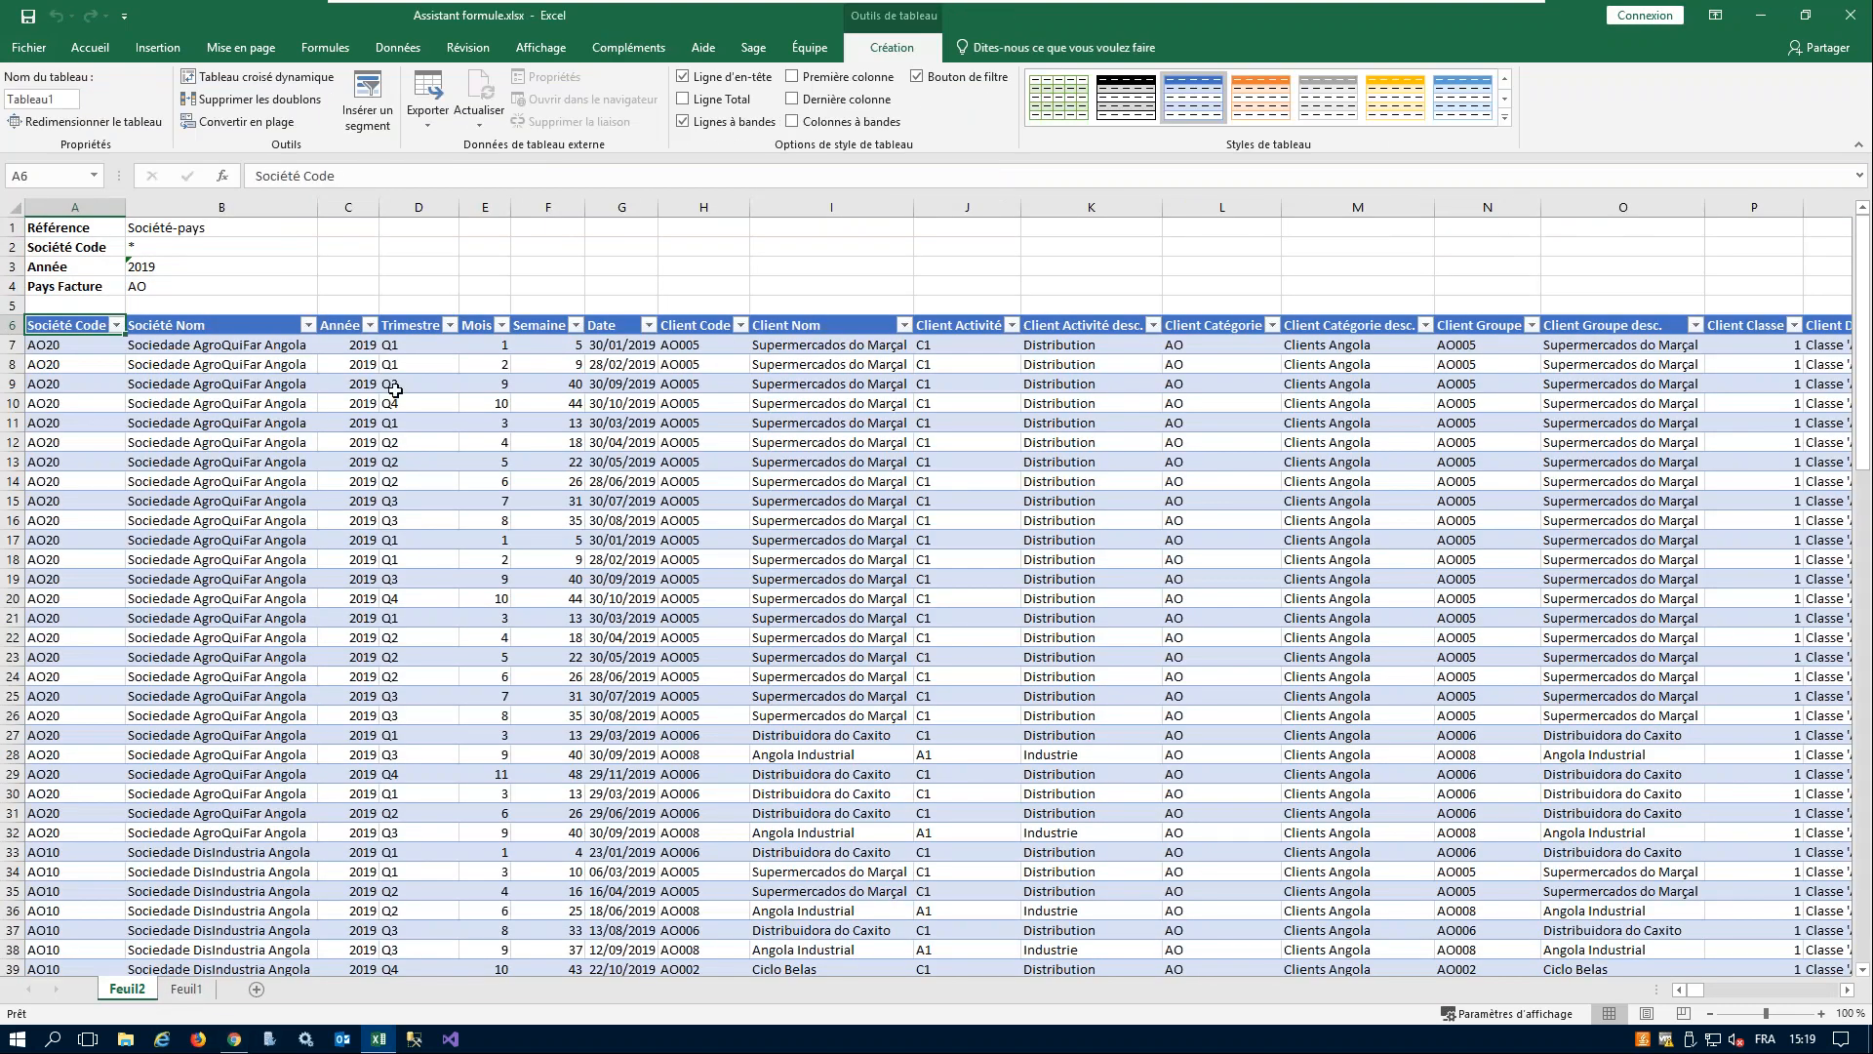
- Examine the extracted invoice detail table on Feuil2 through to its last columns, and return to Feuil1
{"action": "left_click", "coordinate": [1694, 988]}
{"action": "left_click_drag", "start_coordinate": [1698, 994], "coordinate": [1868, 1010]}
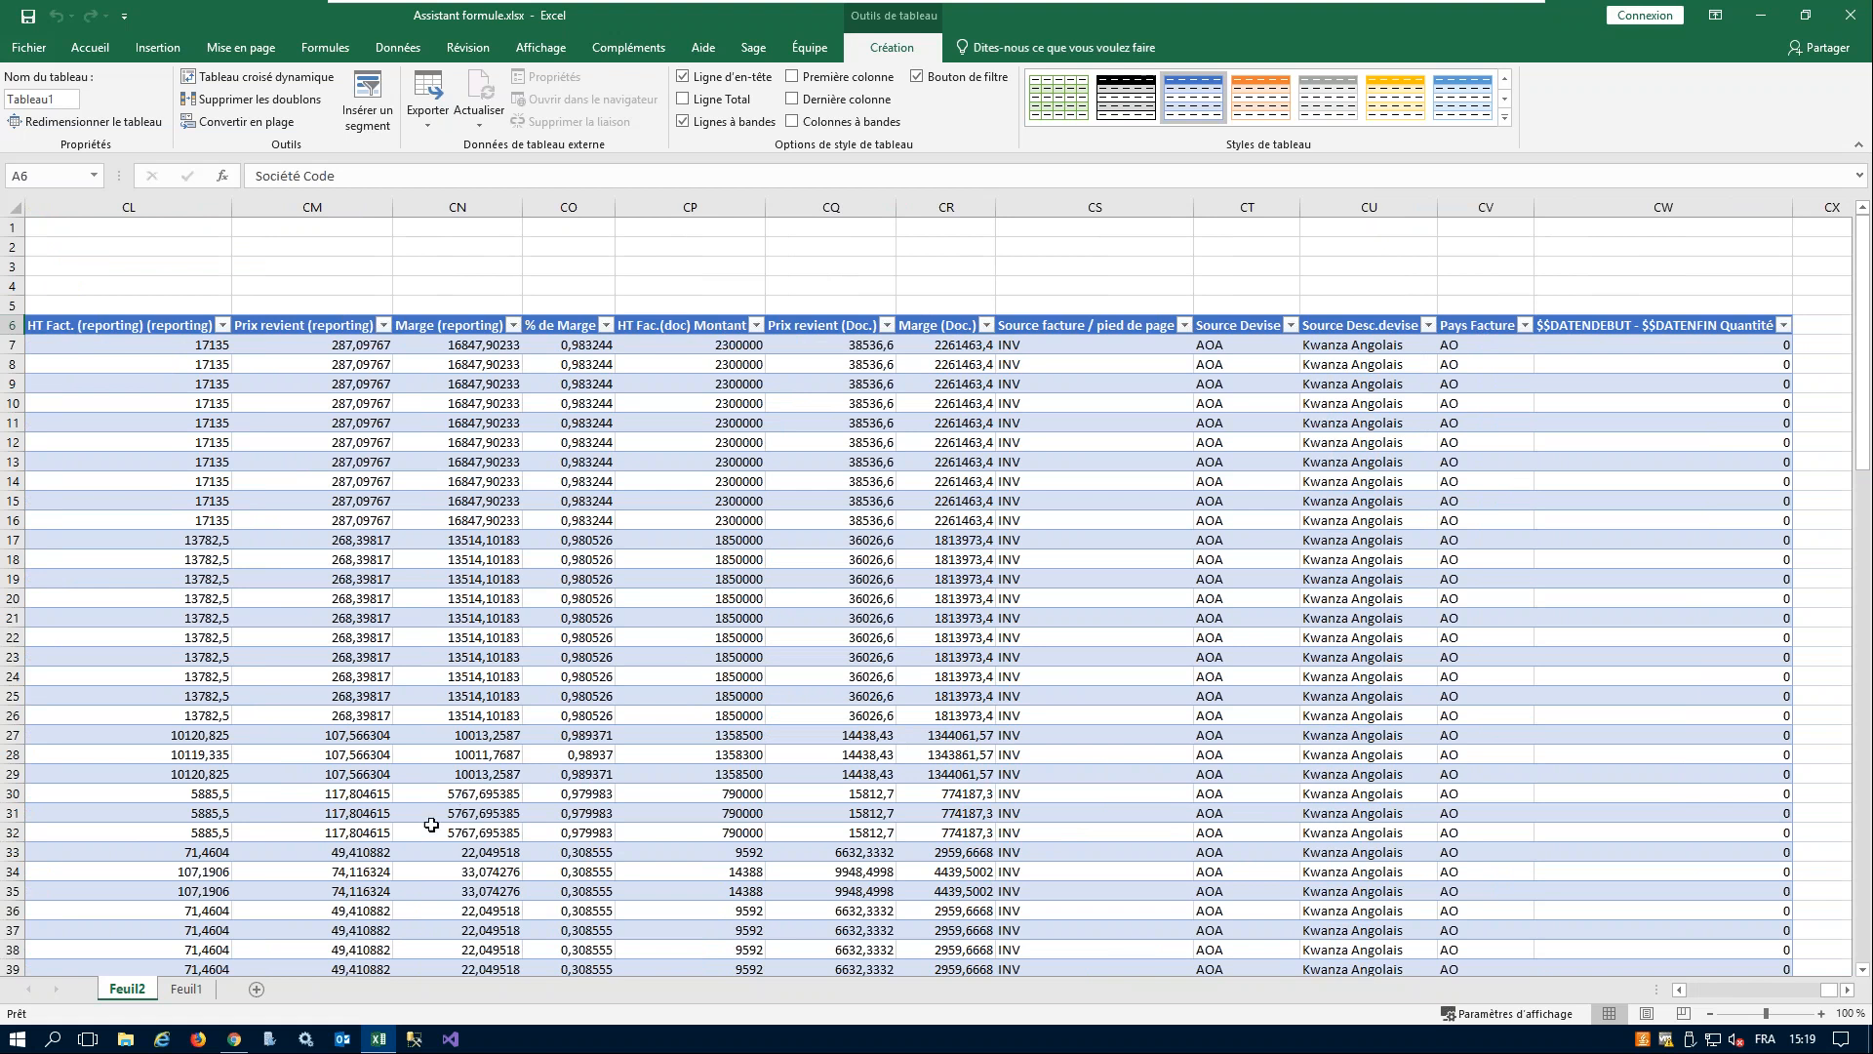
{"action": "left_click", "coordinate": [189, 989]}
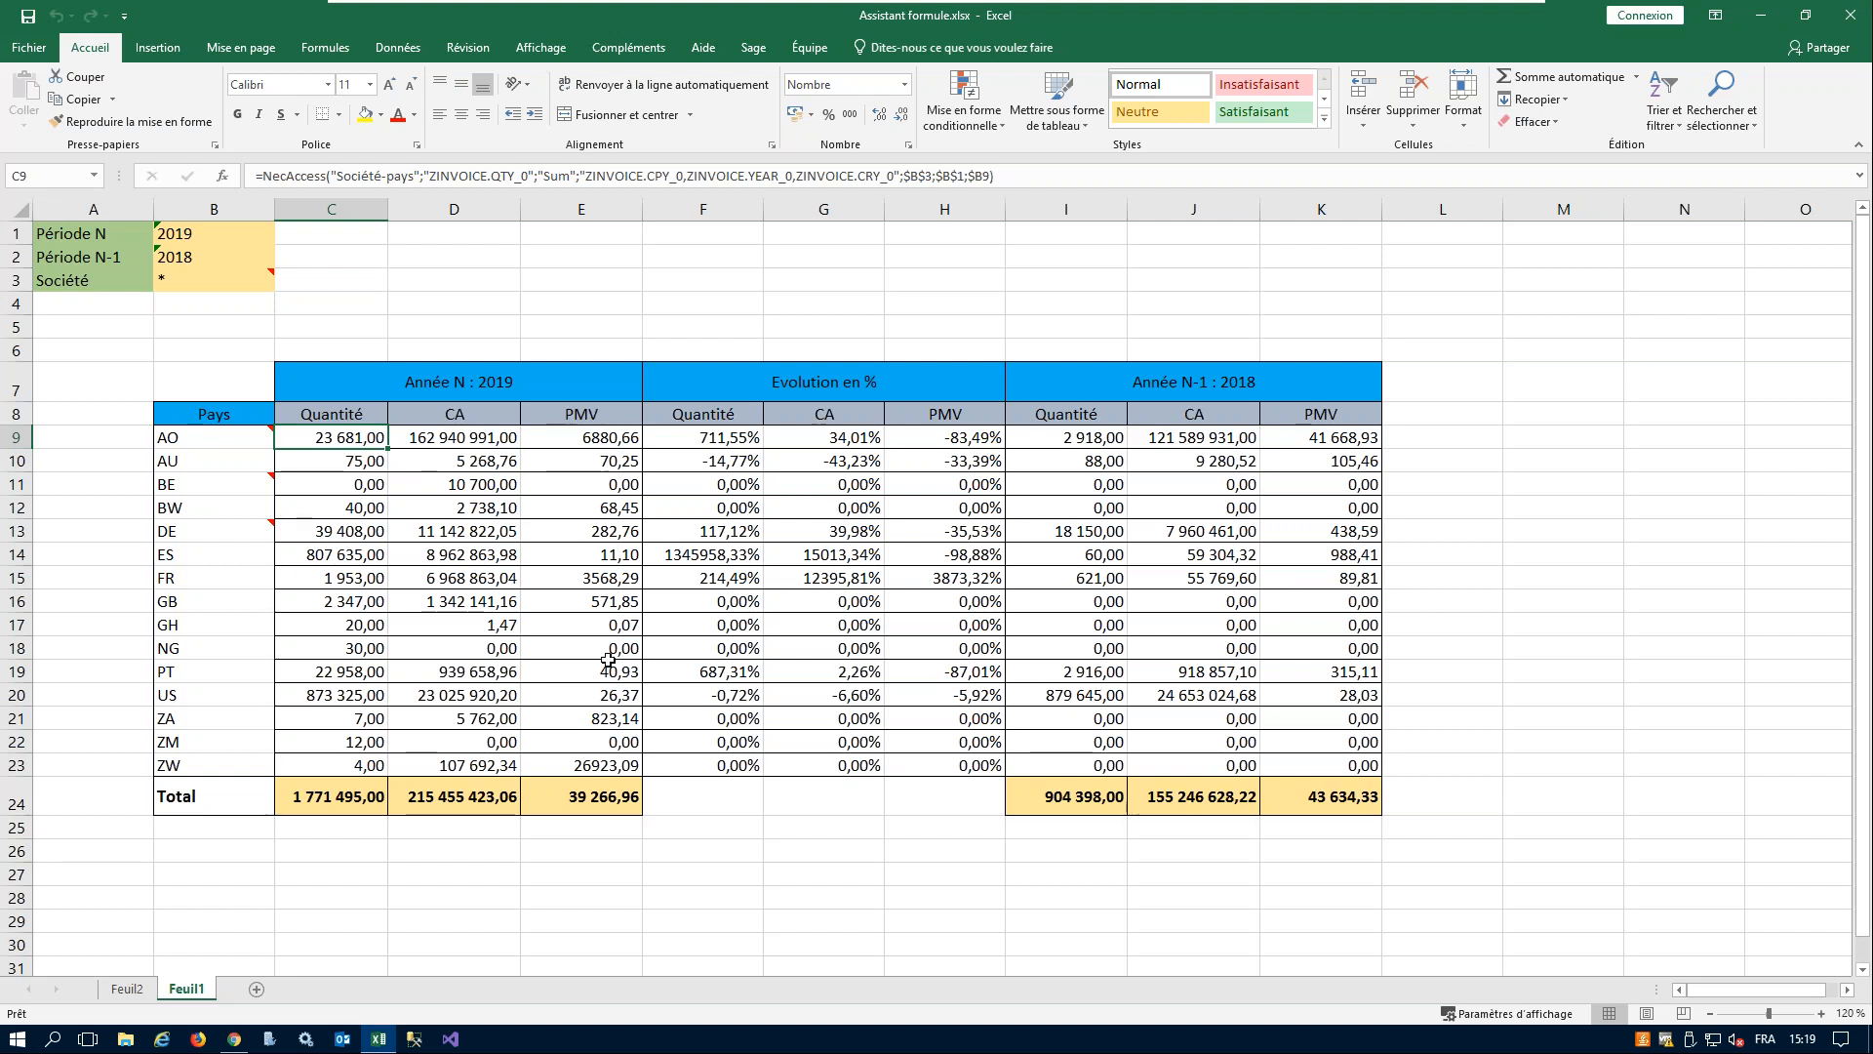
- Minimize the workbook and the virtual machine, and switch to the Webinar_SEI_28032019.pptx presentation in PowerPoint
{"action": "left_click", "coordinate": [1761, 16]}
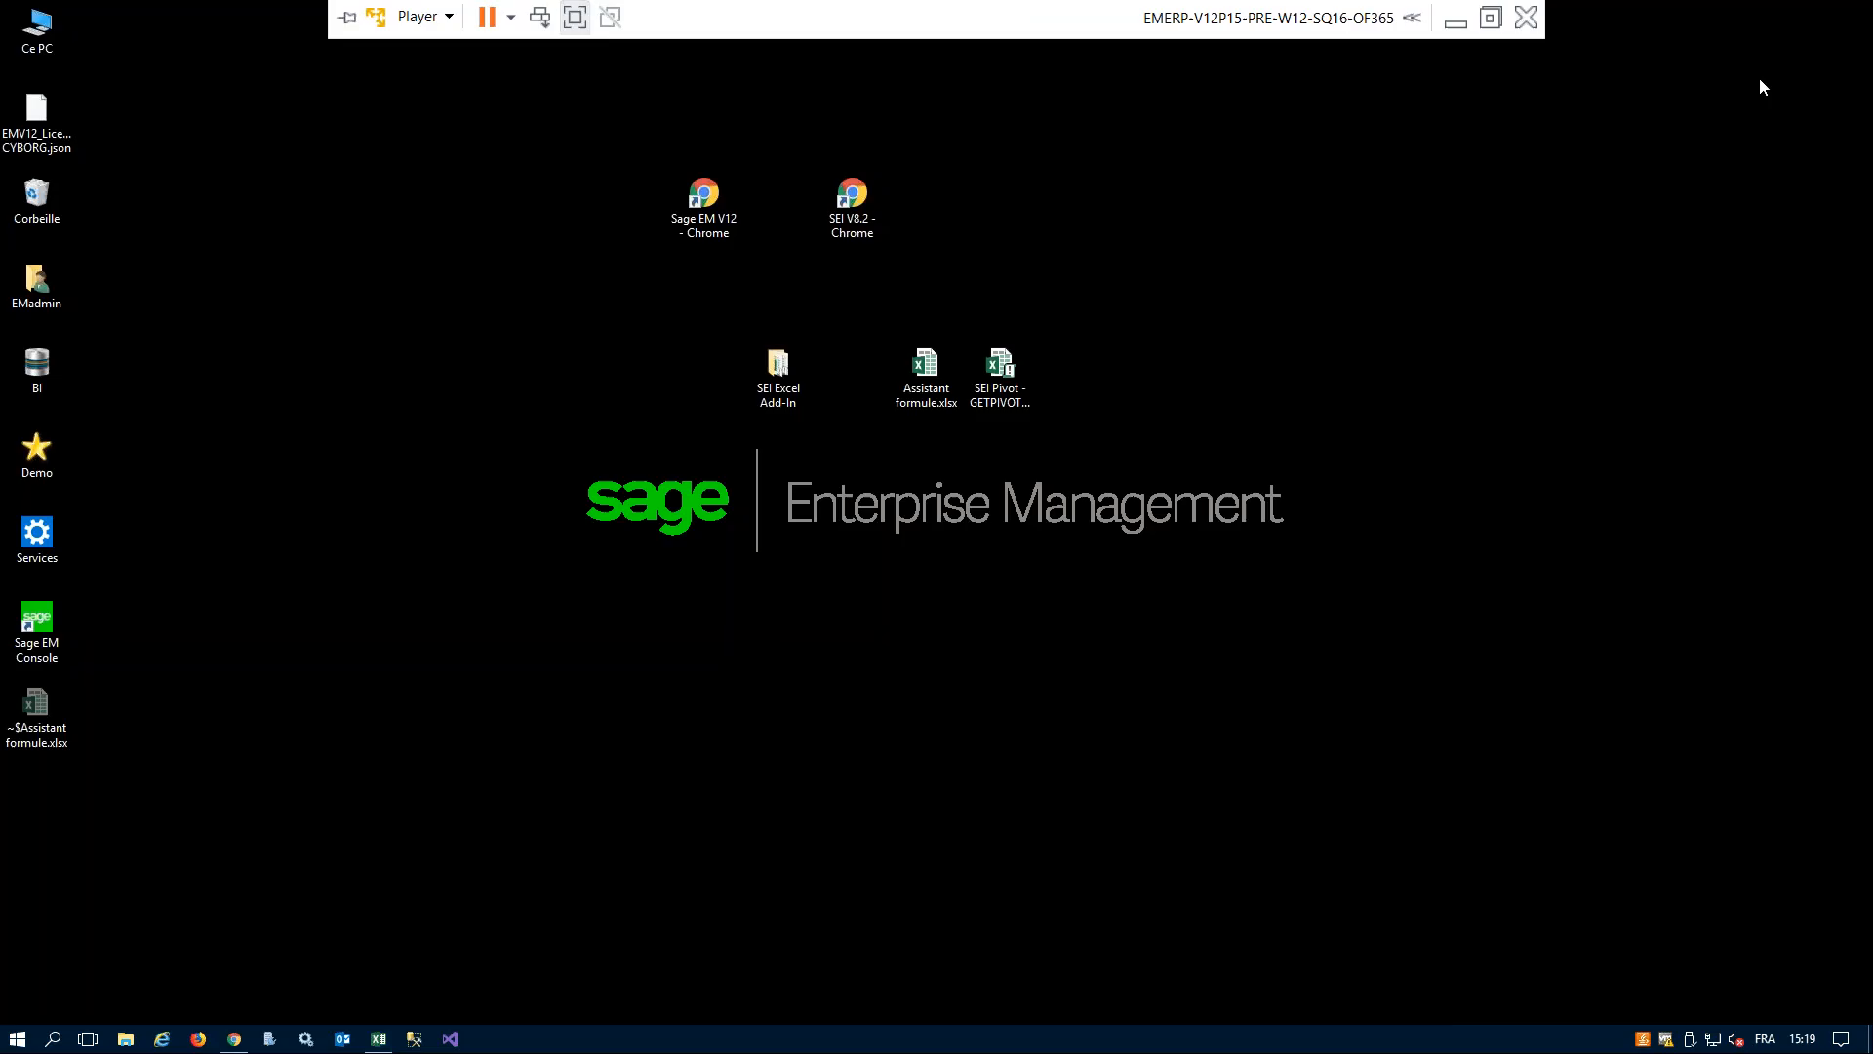
{"action": "left_click", "coordinate": [1456, 19]}
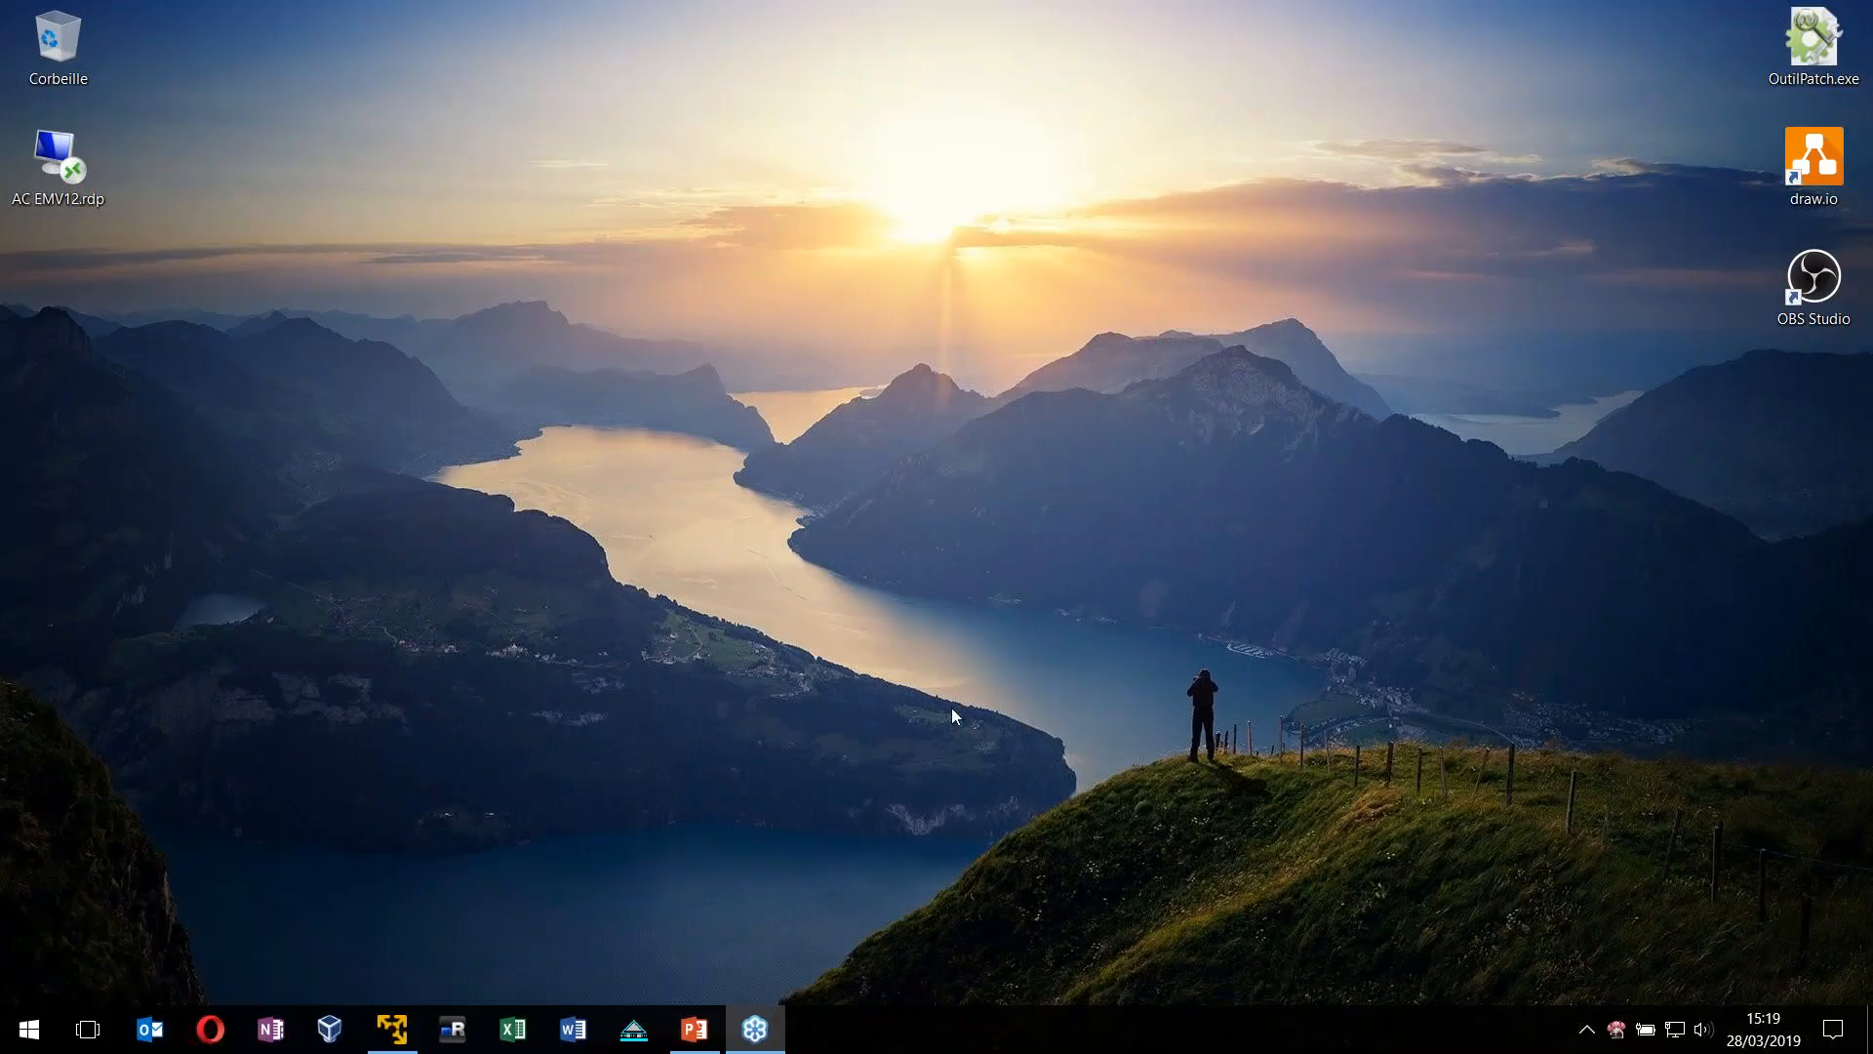
{"action": "left_click", "coordinate": [694, 1030]}
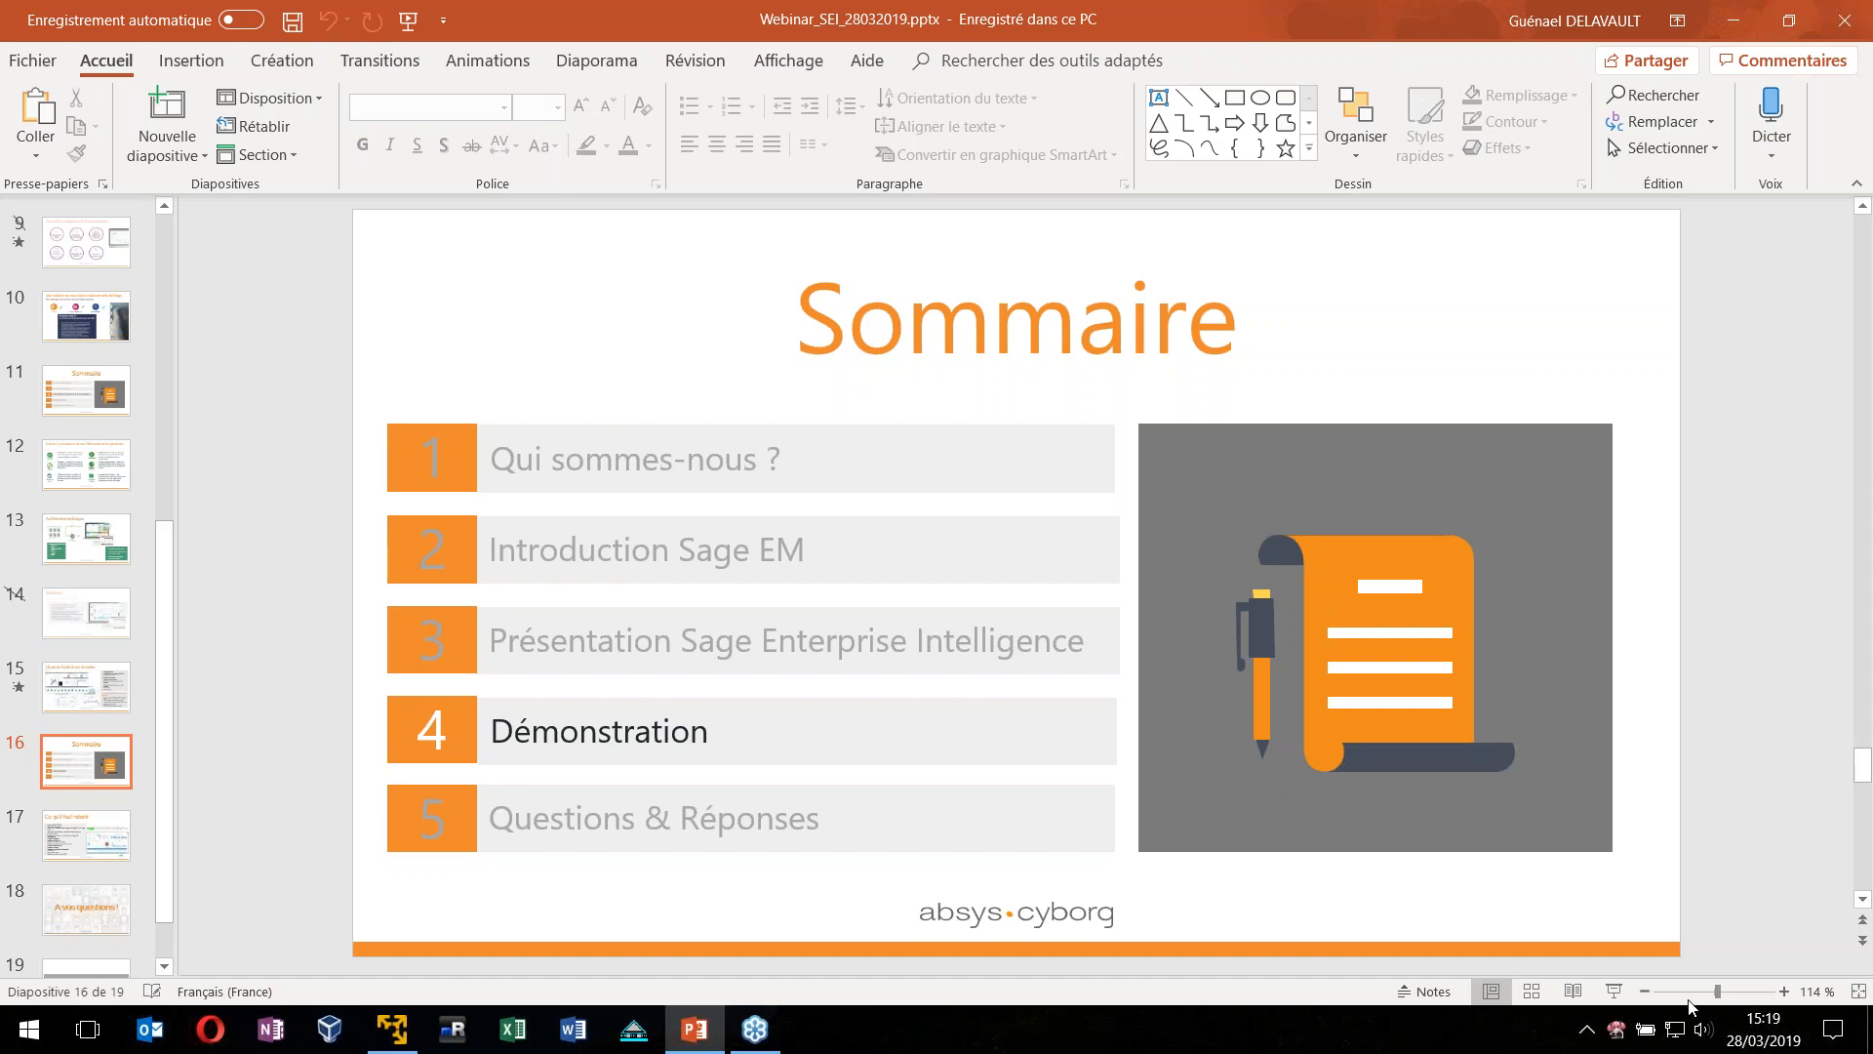